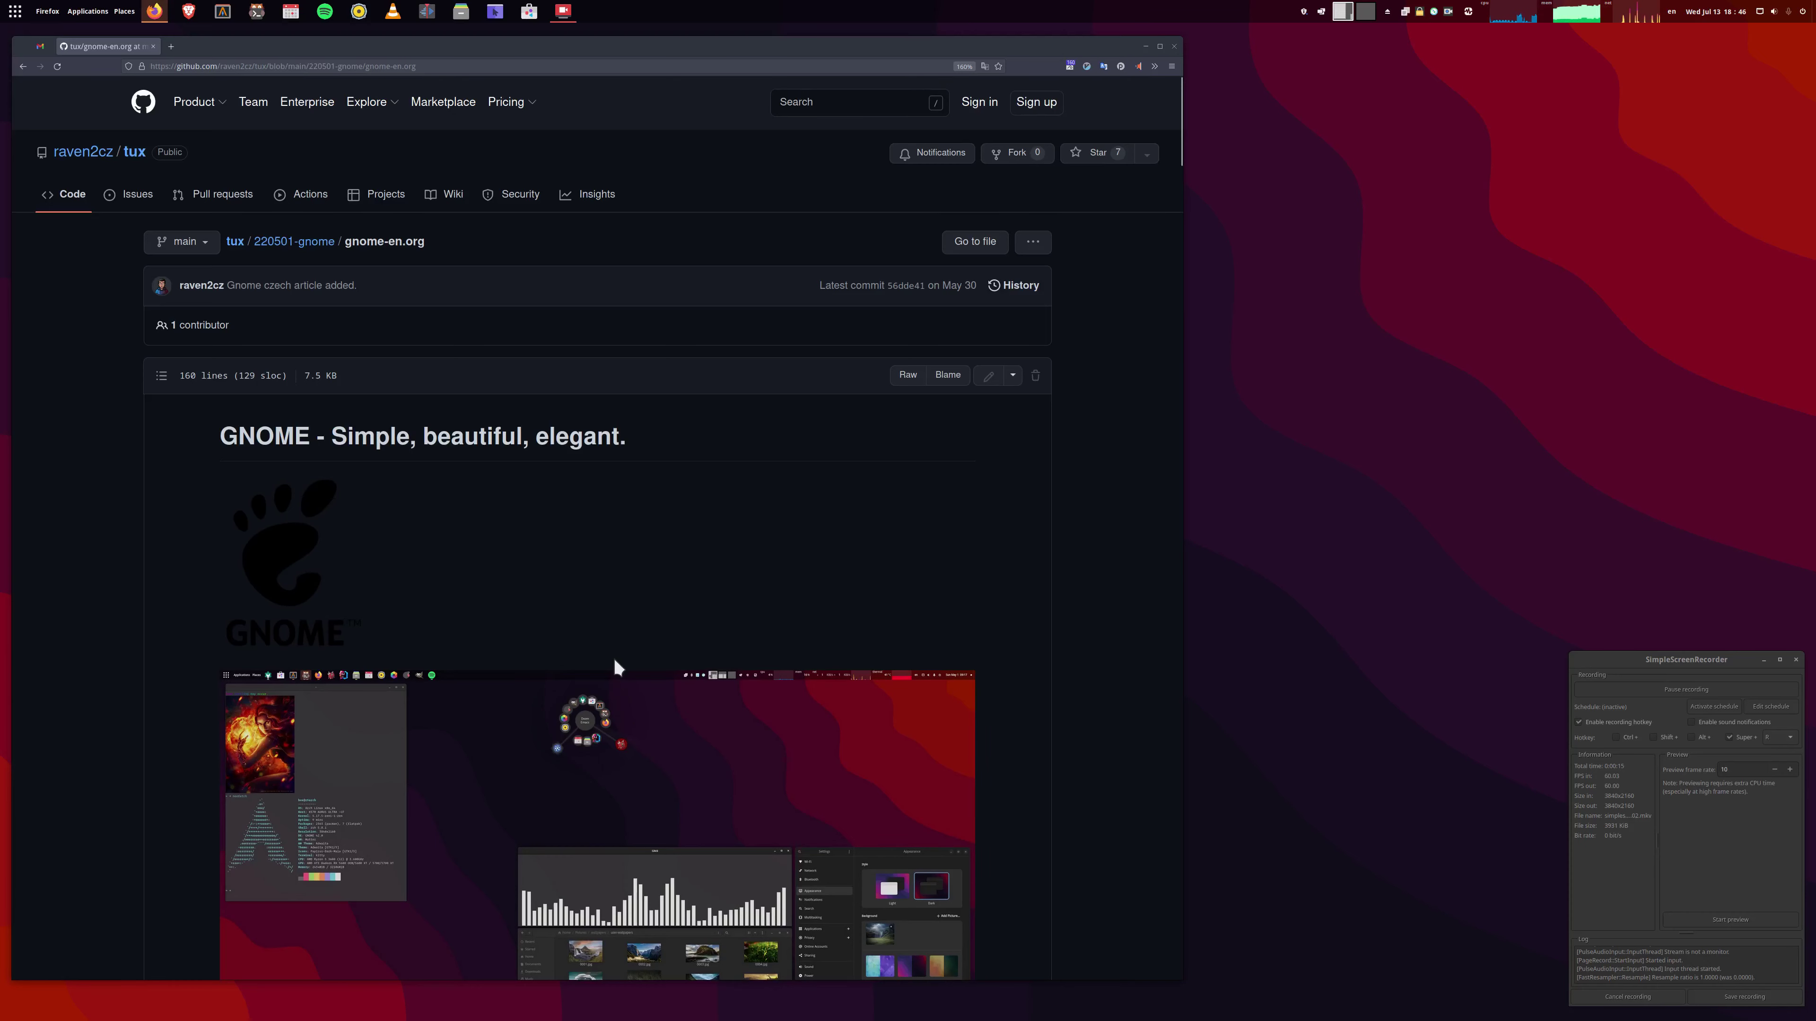
Examine the GNOME article's introduction, highlighting the default Wayland session text and the "GNOME on Xorg" entry.
{"action": "scroll", "coordinate": [613, 650], "scroll_direction": "down", "scroll_amount": 8}
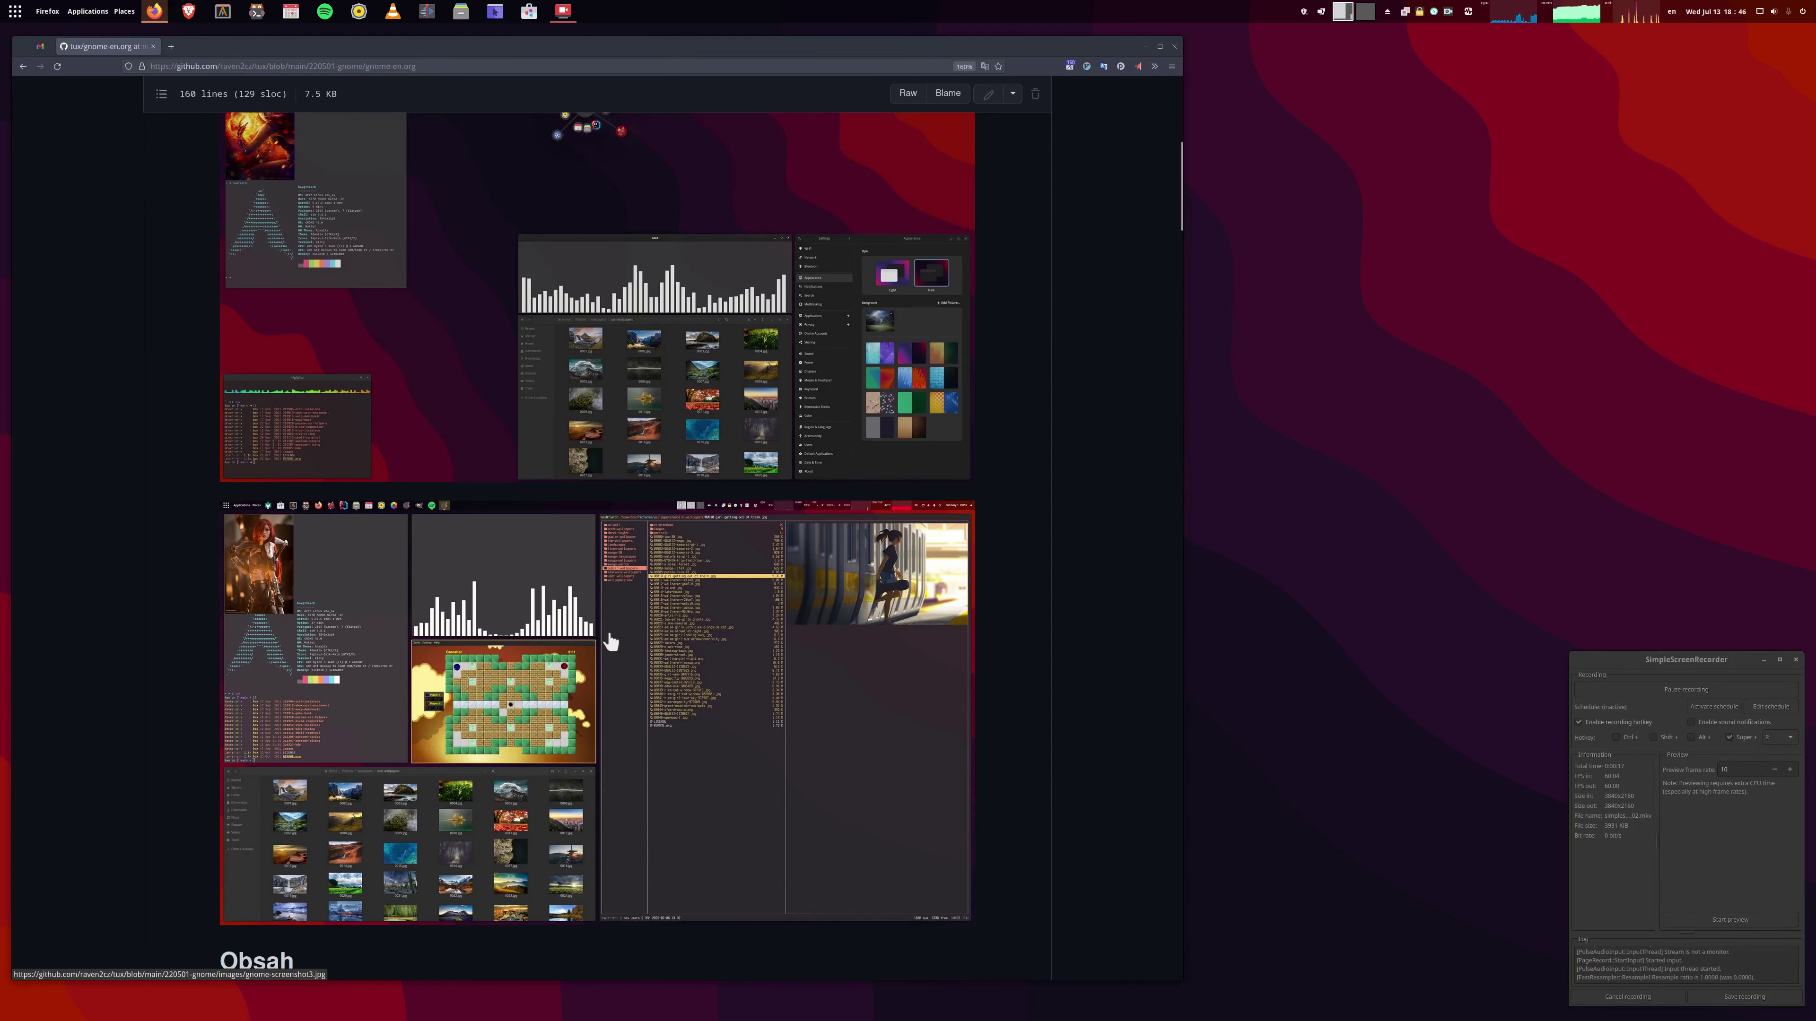
{"action": "scroll", "coordinate": [612, 642], "scroll_direction": "up", "scroll_amount": 1}
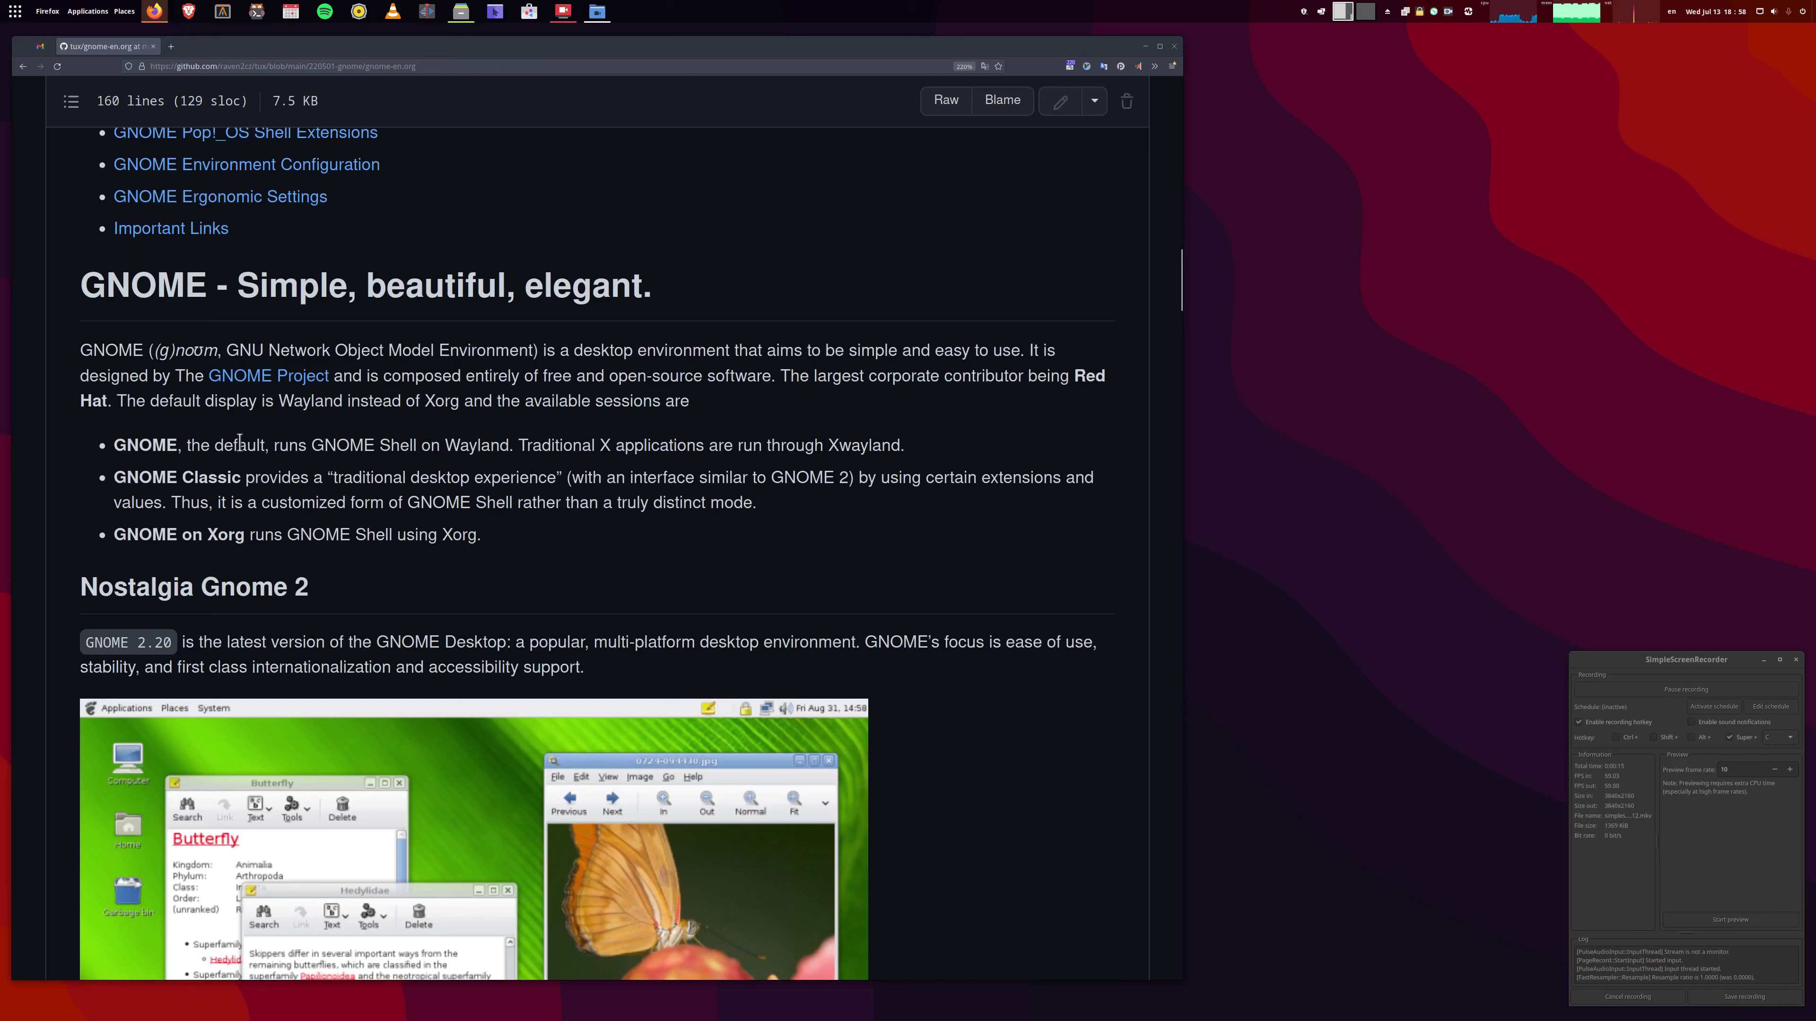
{"action": "left_click_drag", "start_coordinate": [239, 442], "coordinate": [612, 444]}
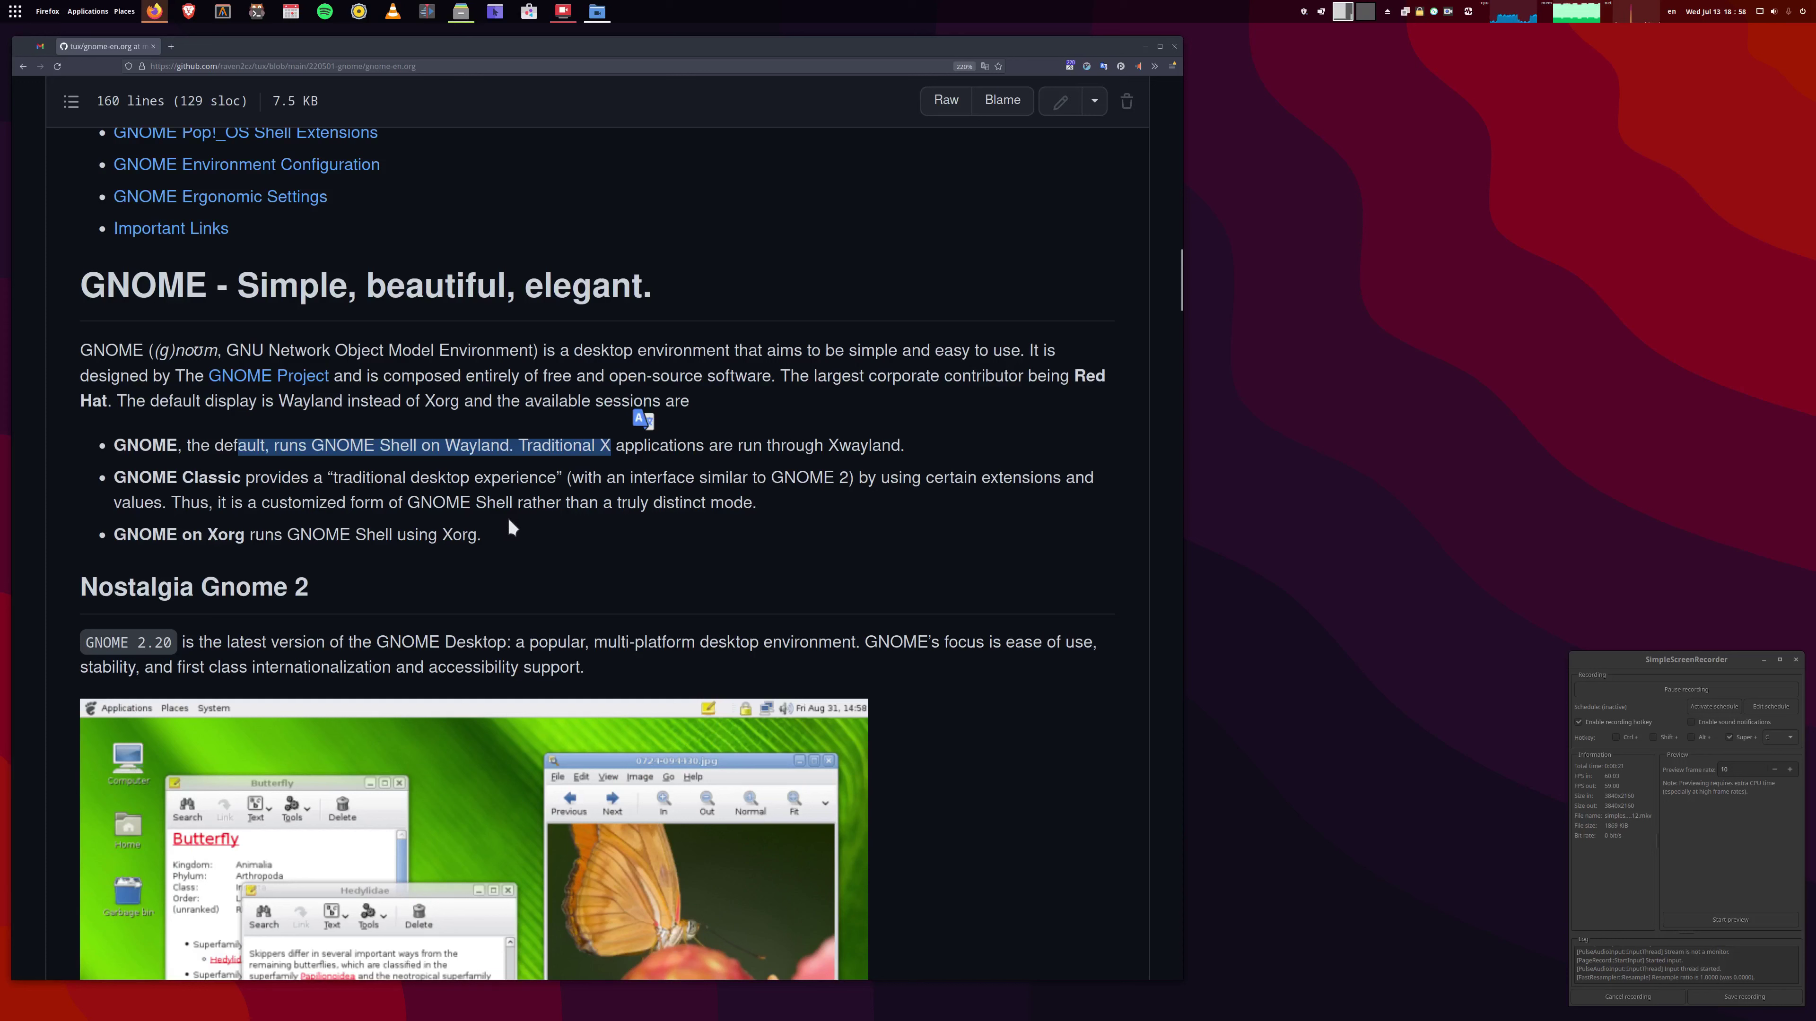
{"action": "scroll", "coordinate": [433, 551], "scroll_direction": "down", "scroll_amount": 2}
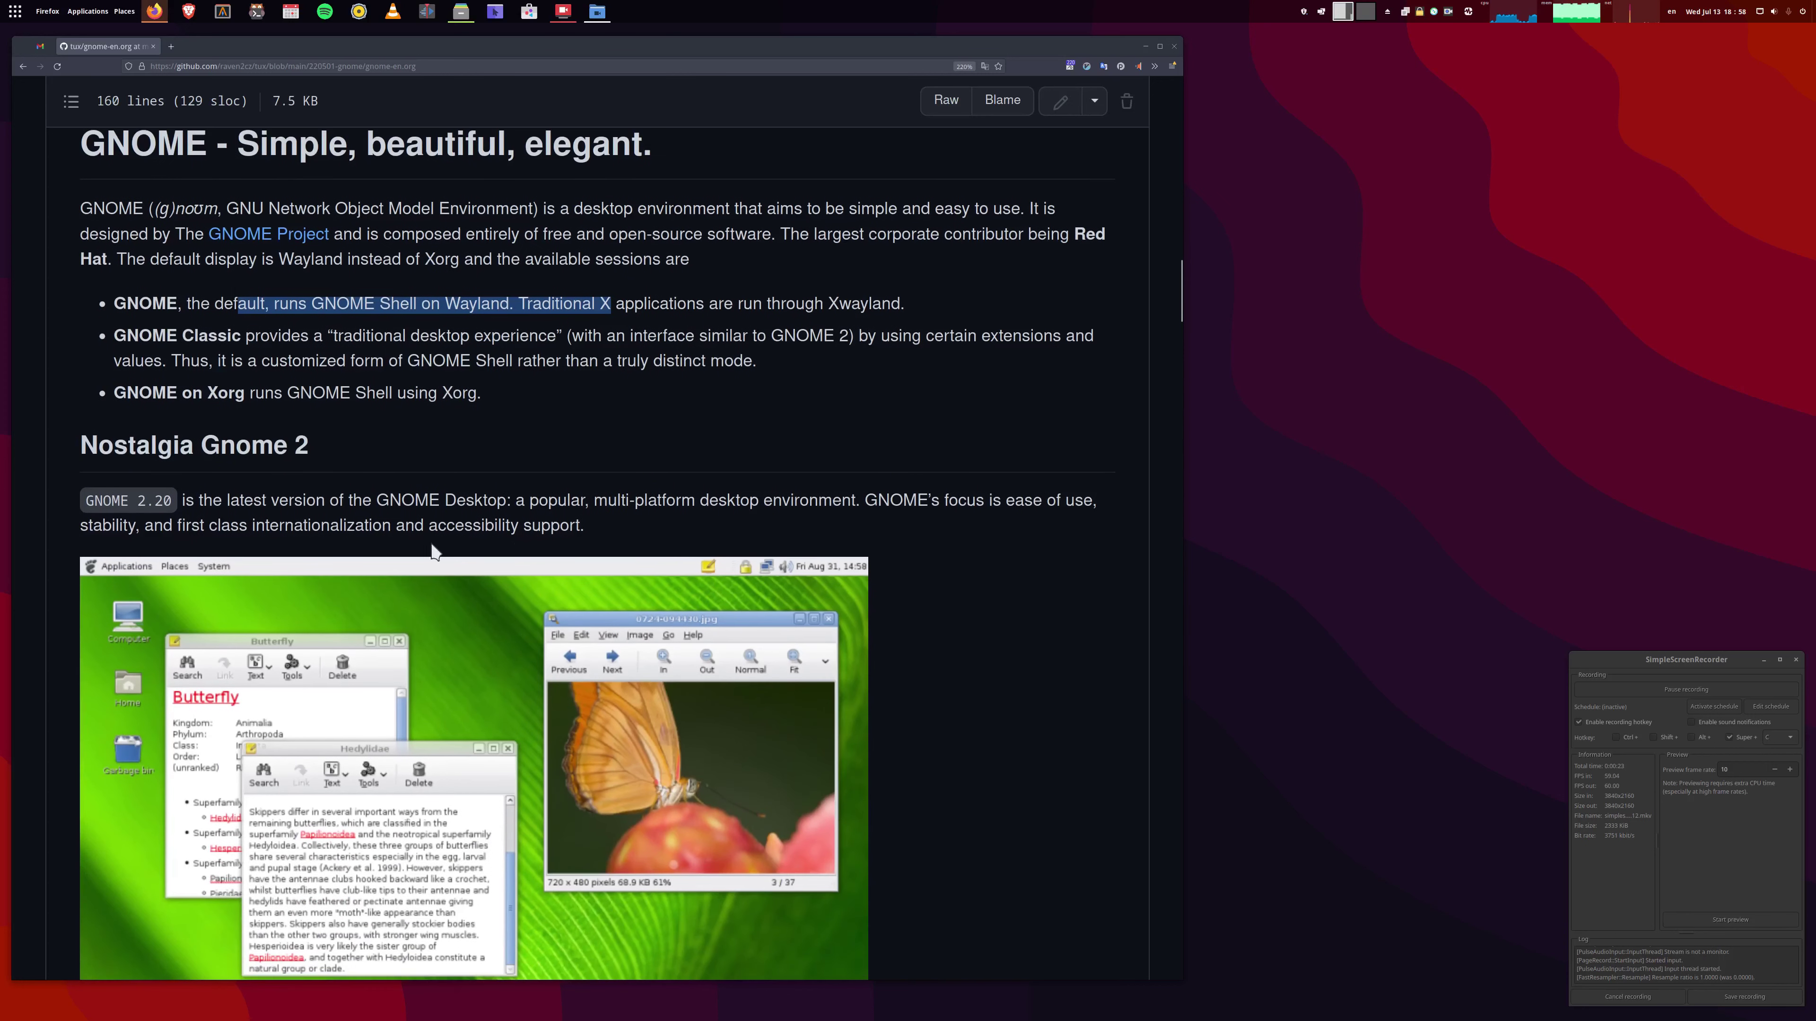
{"action": "scroll", "coordinate": [351, 557], "scroll_direction": "down", "scroll_amount": 2}
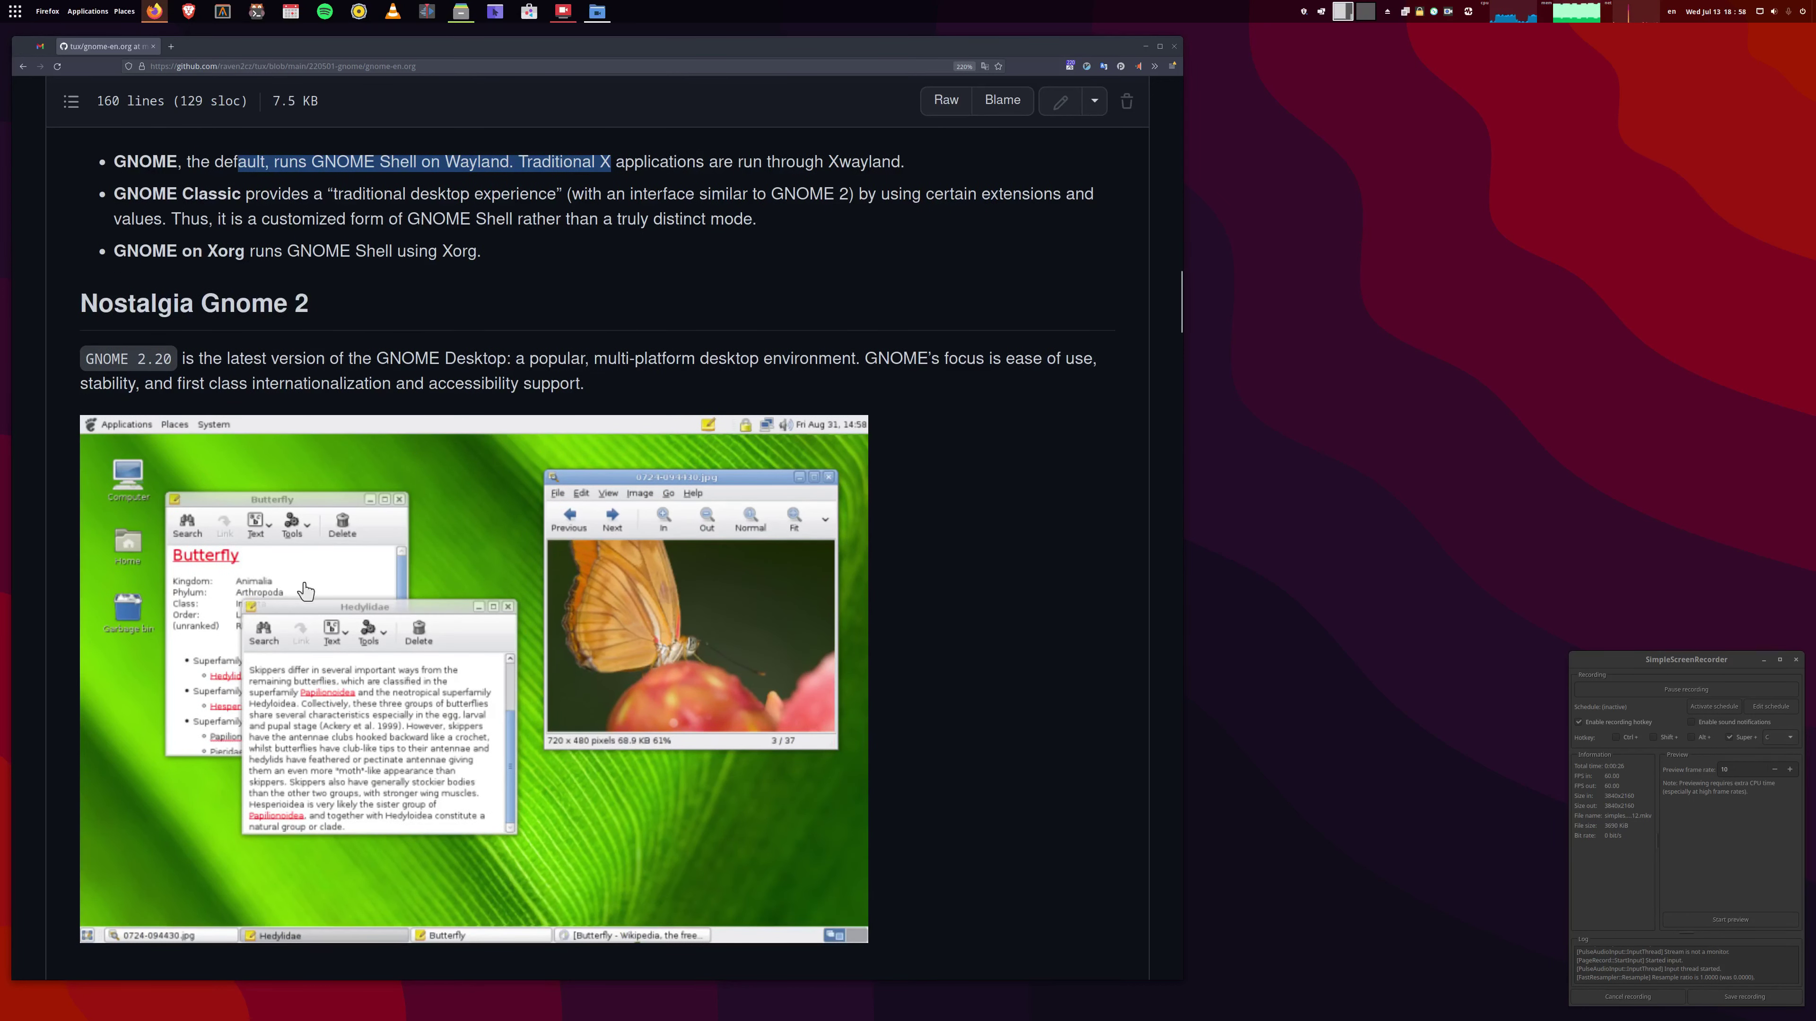
{"action": "scroll", "coordinate": [491, 558], "scroll_direction": "up", "scroll_amount": 4}
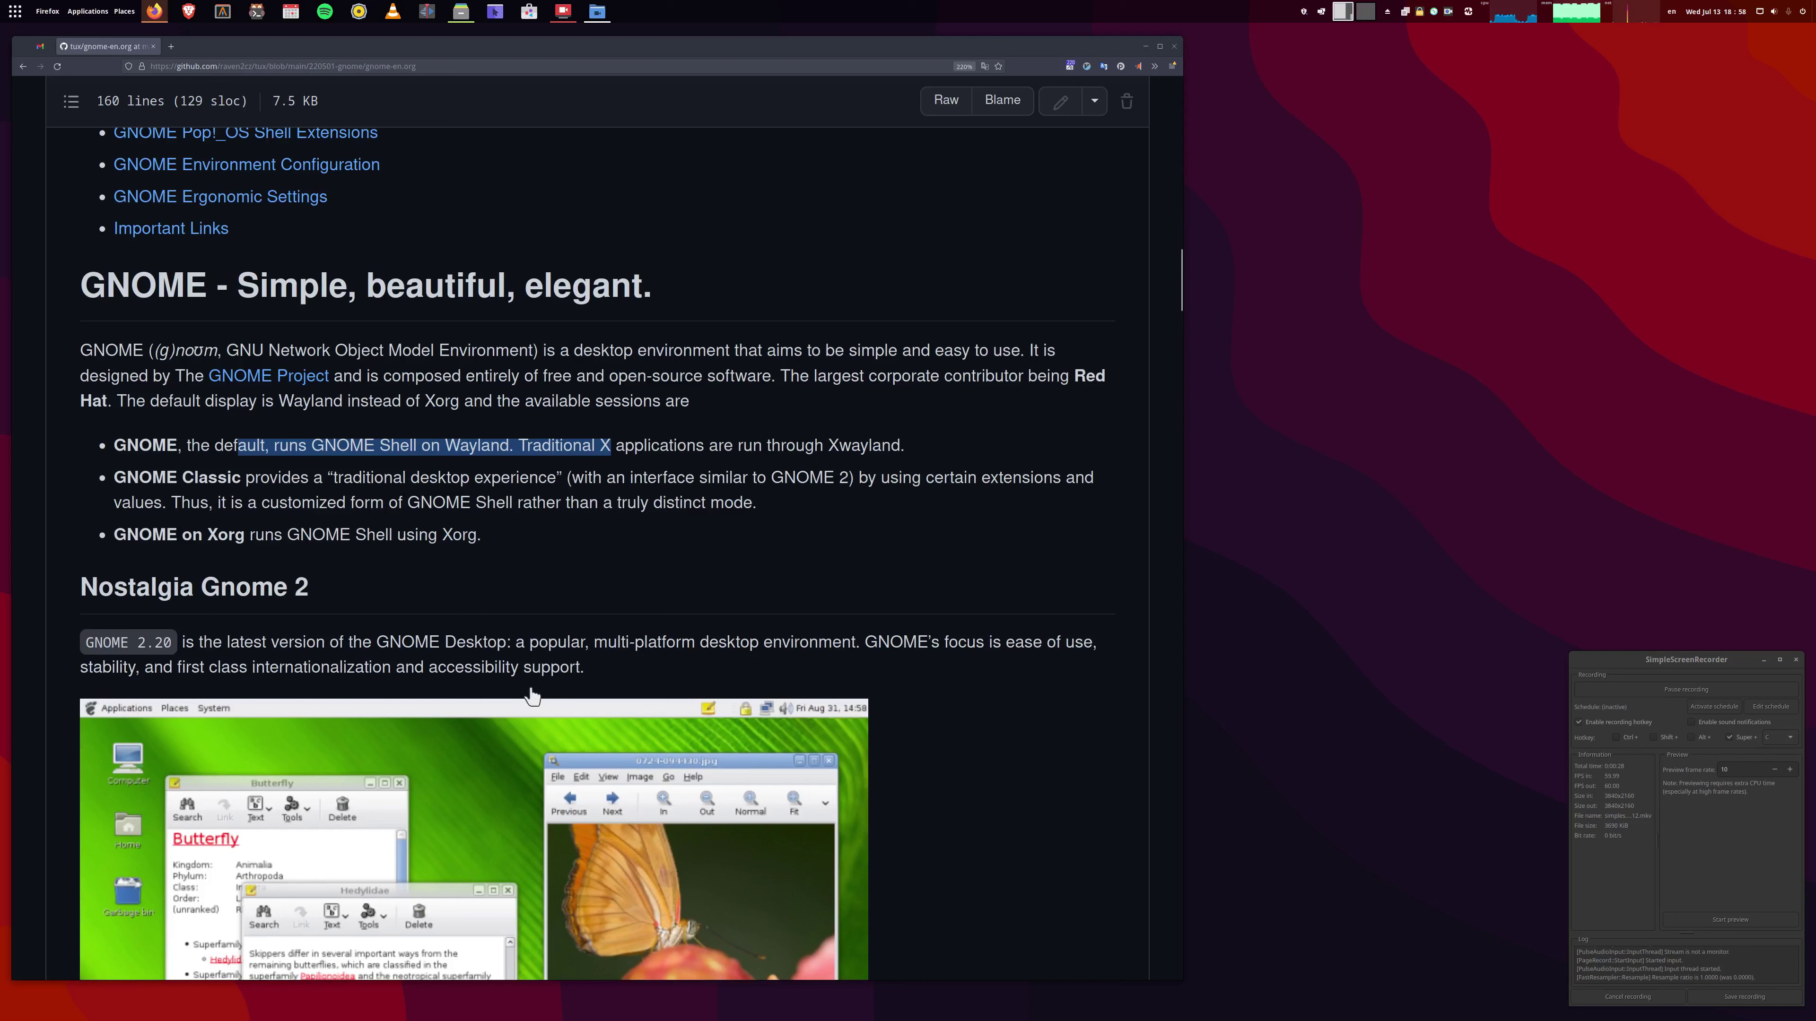
{"action": "left_click", "coordinate": [506, 522]}
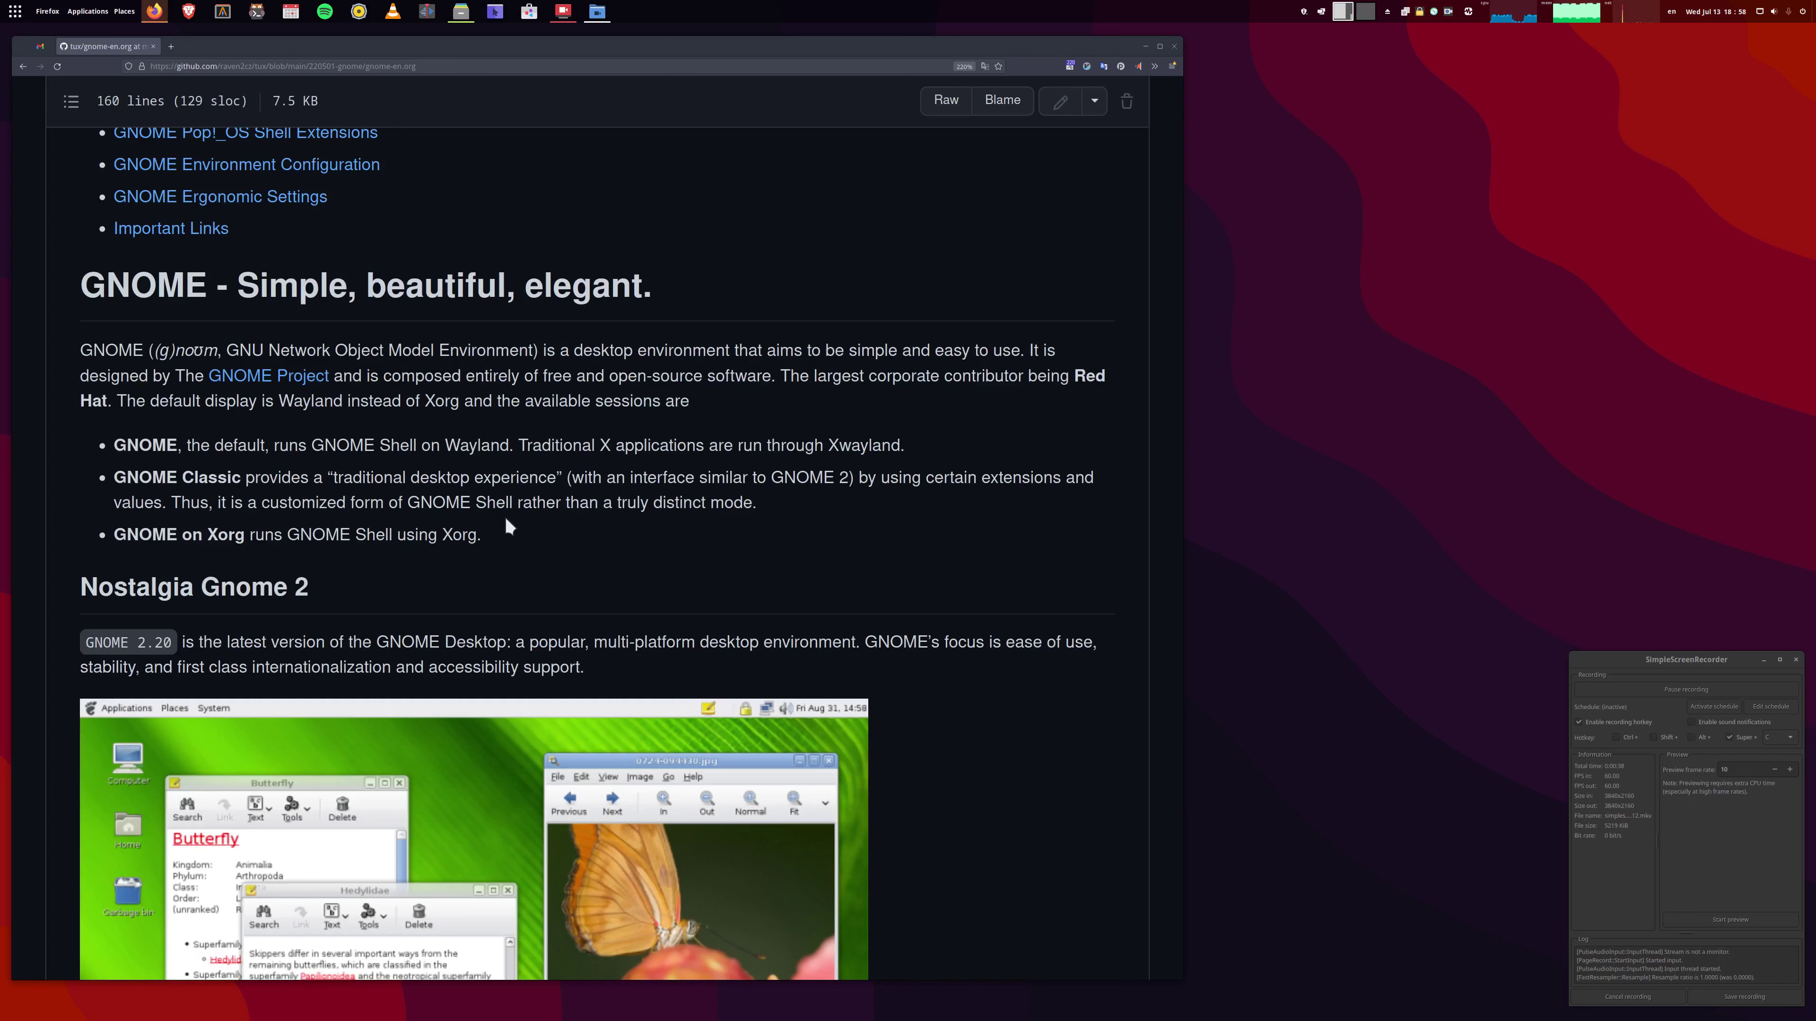
{"action": "left_click_drag", "start_coordinate": [115, 535], "coordinate": [210, 535]}
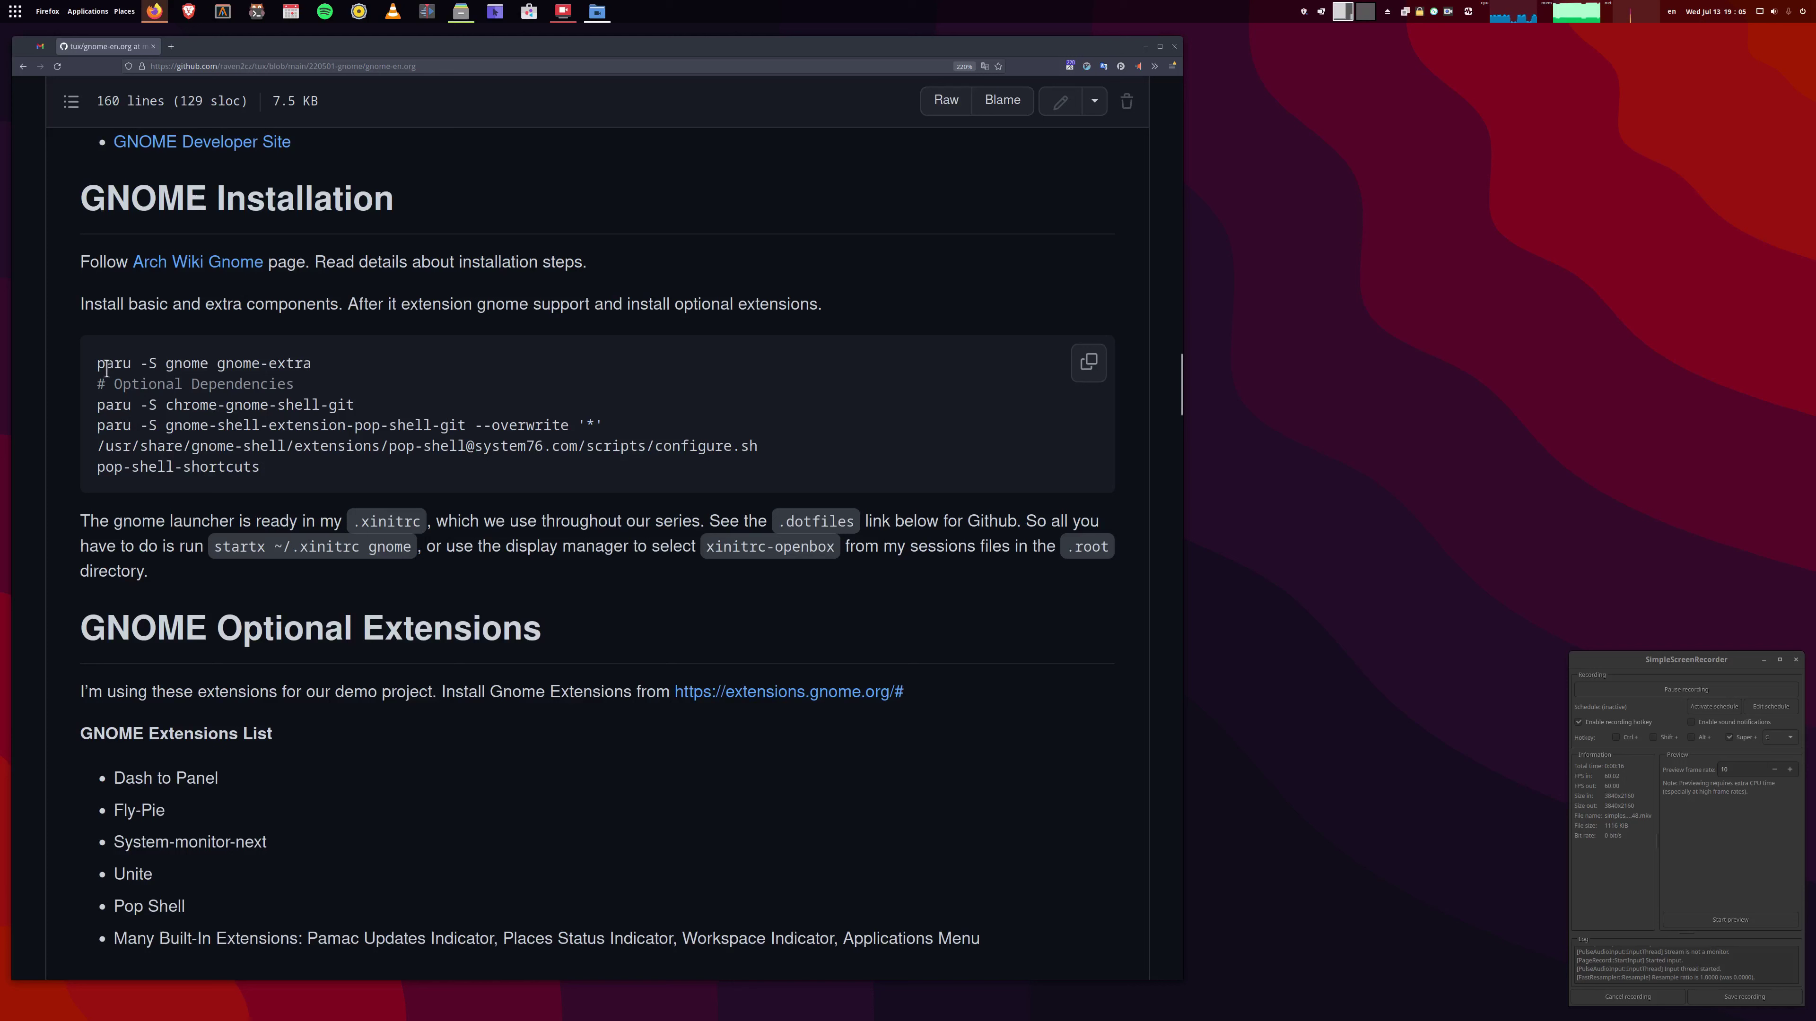
Highlight gnome-extra, gnome-shell-extension-pop-shell-git and the --overwrite '*' option in the GNOME Installation commands.
{"action": "left_click_drag", "start_coordinate": [105, 365], "coordinate": [325, 366]}
{"action": "left_click", "coordinate": [376, 378]}
{"action": "left_click_drag", "start_coordinate": [218, 364], "coordinate": [314, 366]}
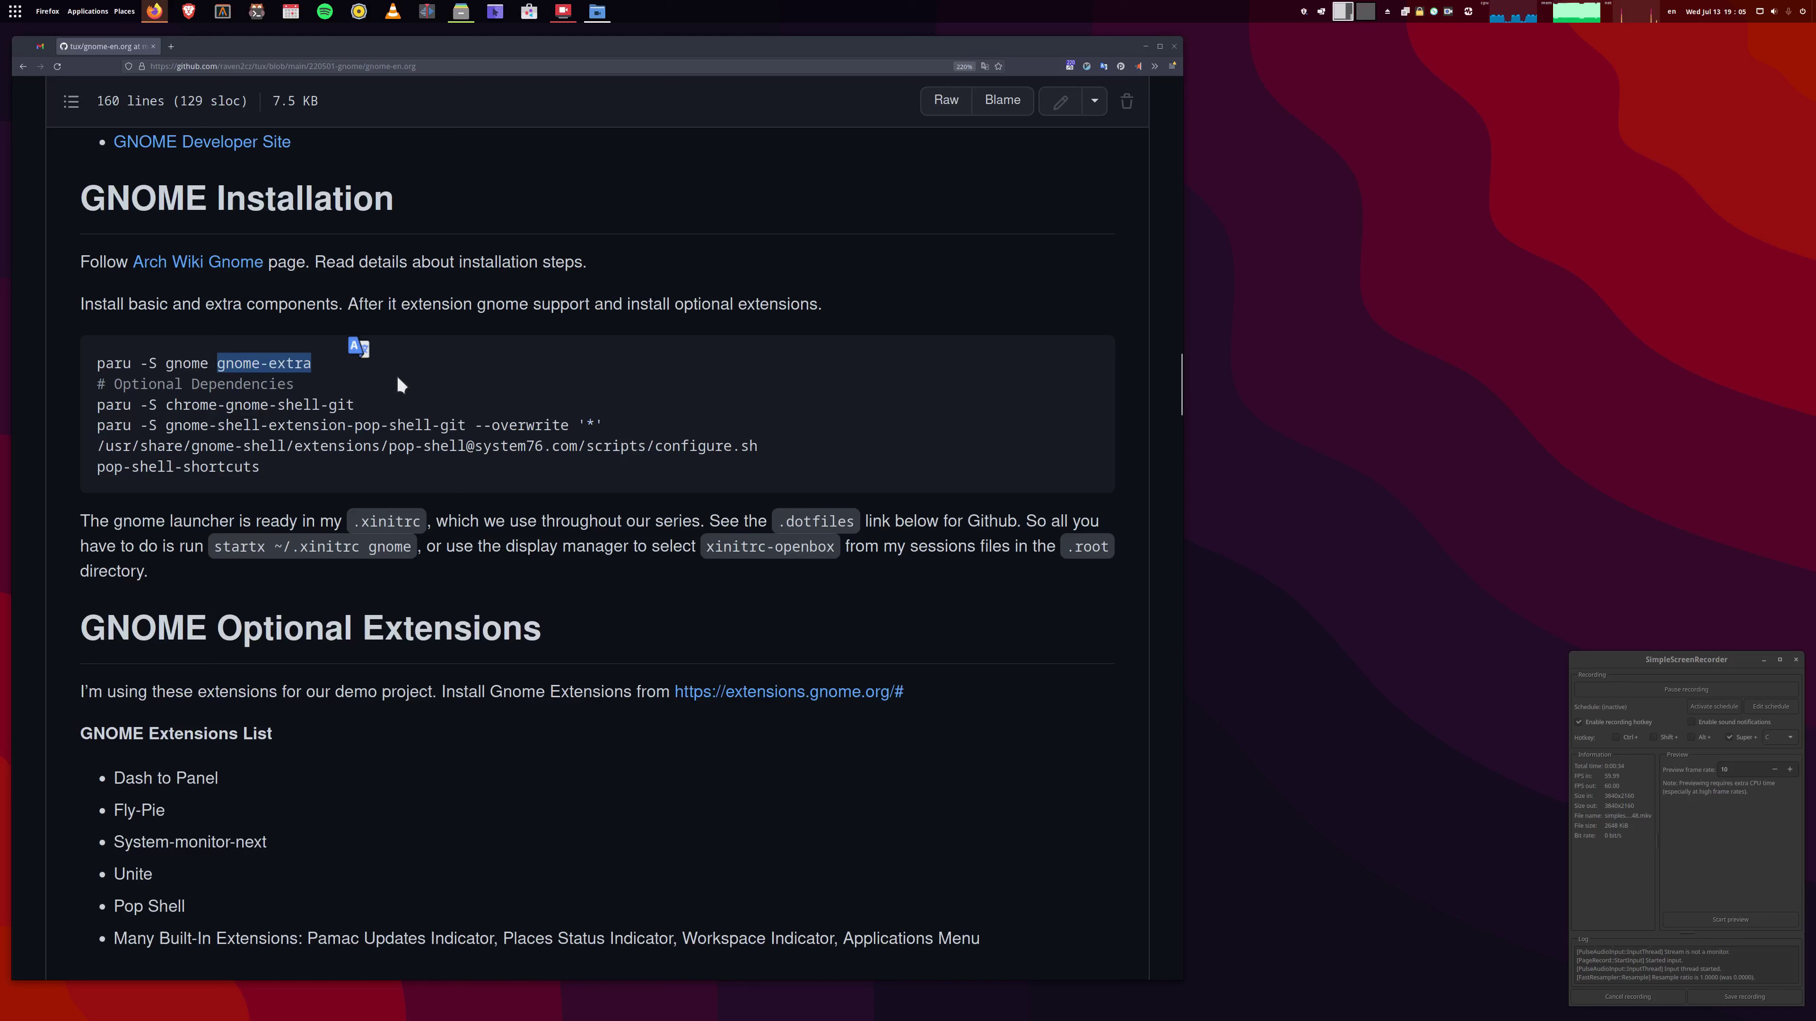
{"action": "left_click", "coordinate": [411, 372]}
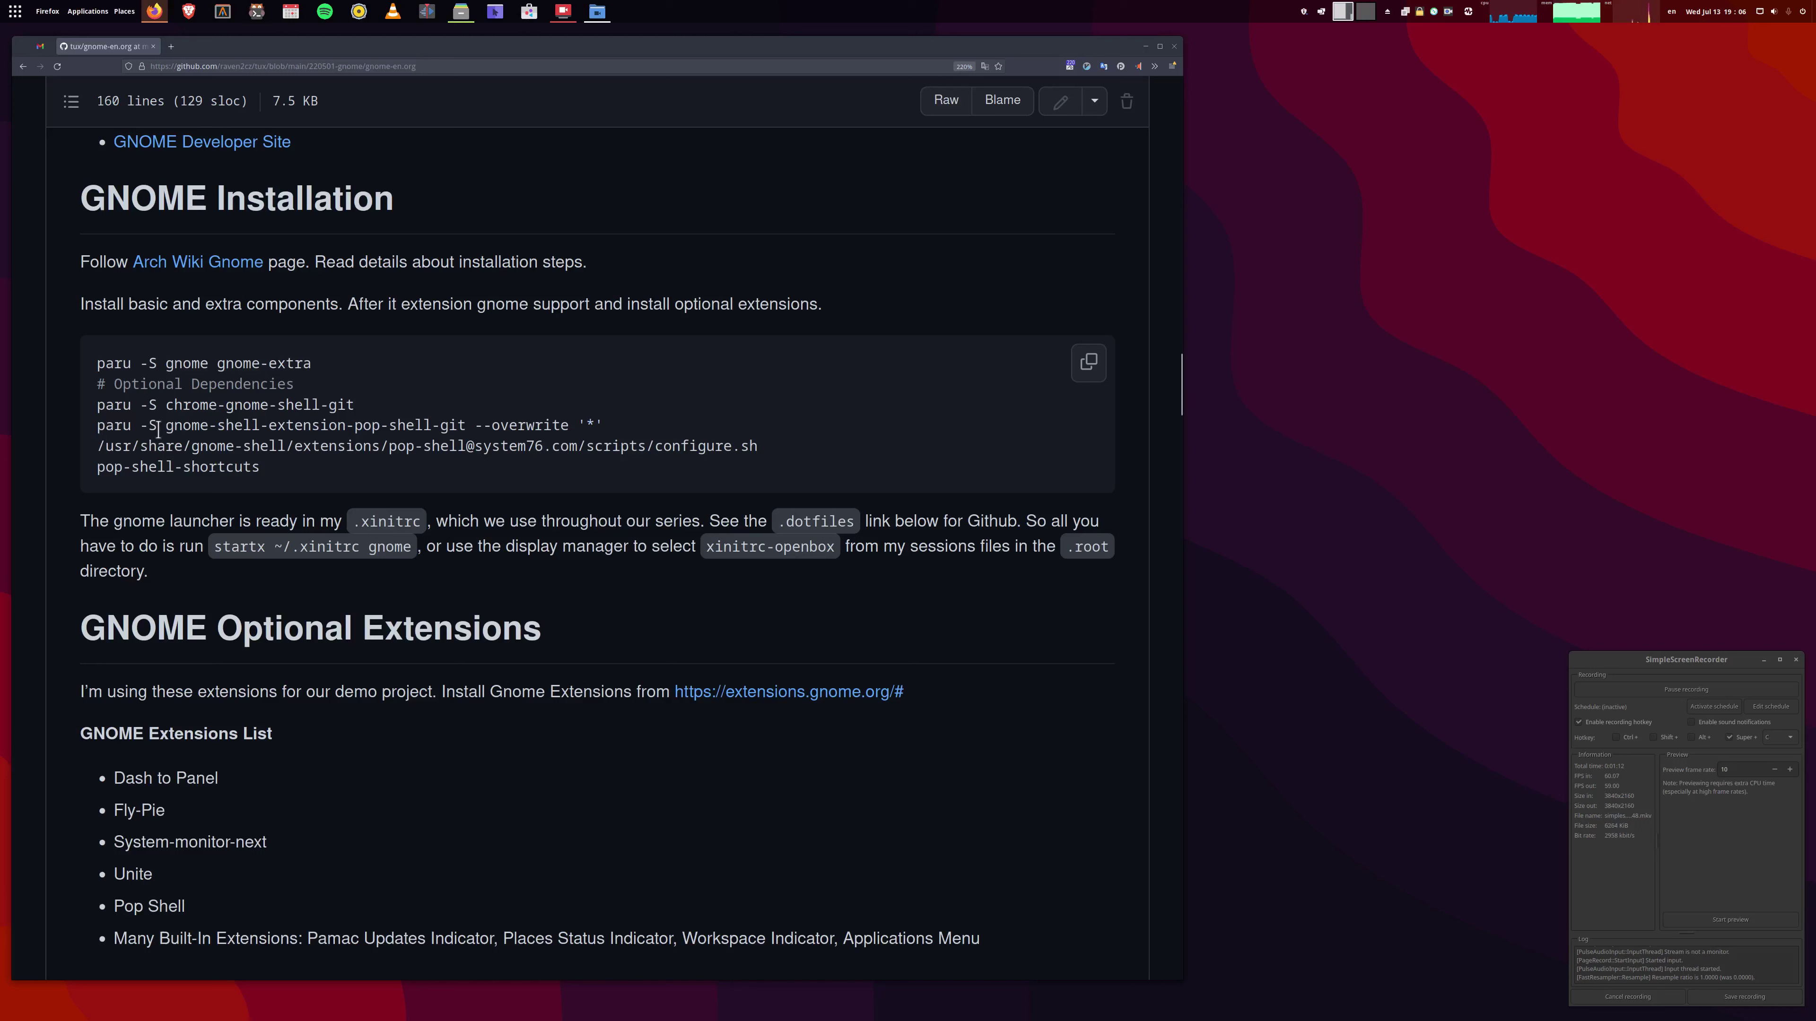
{"action": "left_click_drag", "start_coordinate": [165, 425], "coordinate": [465, 429]}
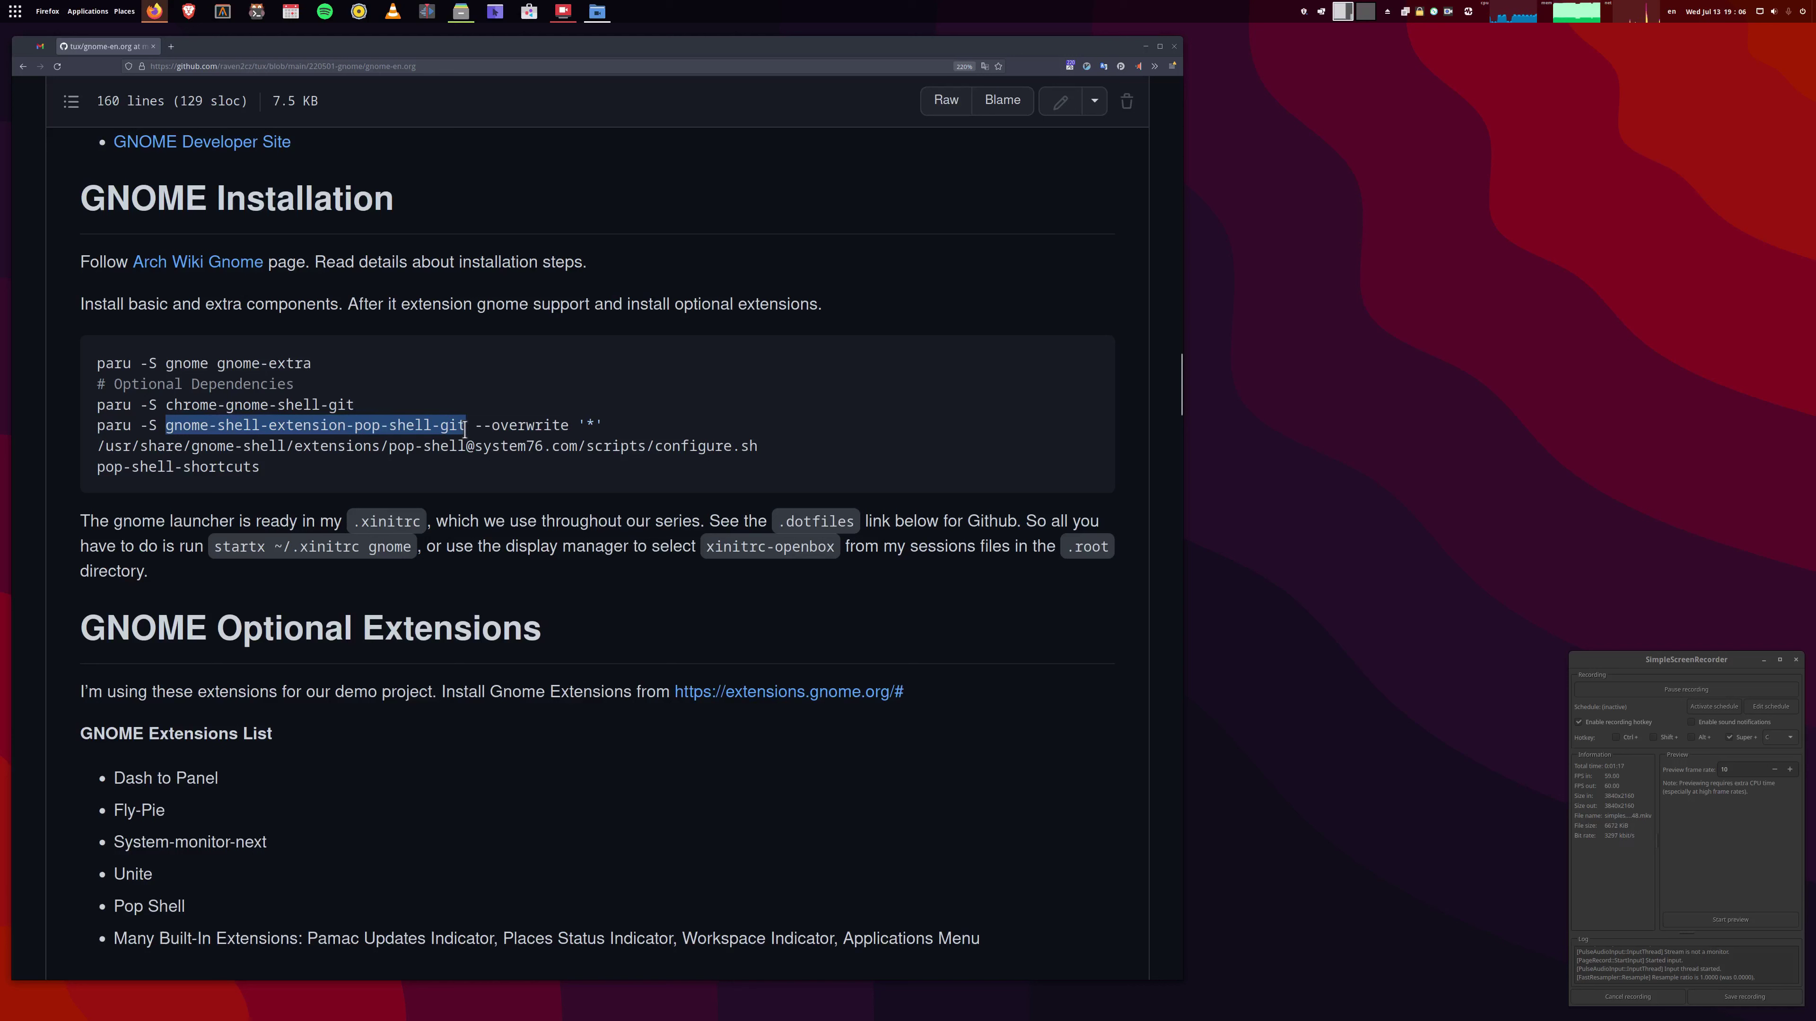
{"action": "left_click", "coordinate": [529, 463]}
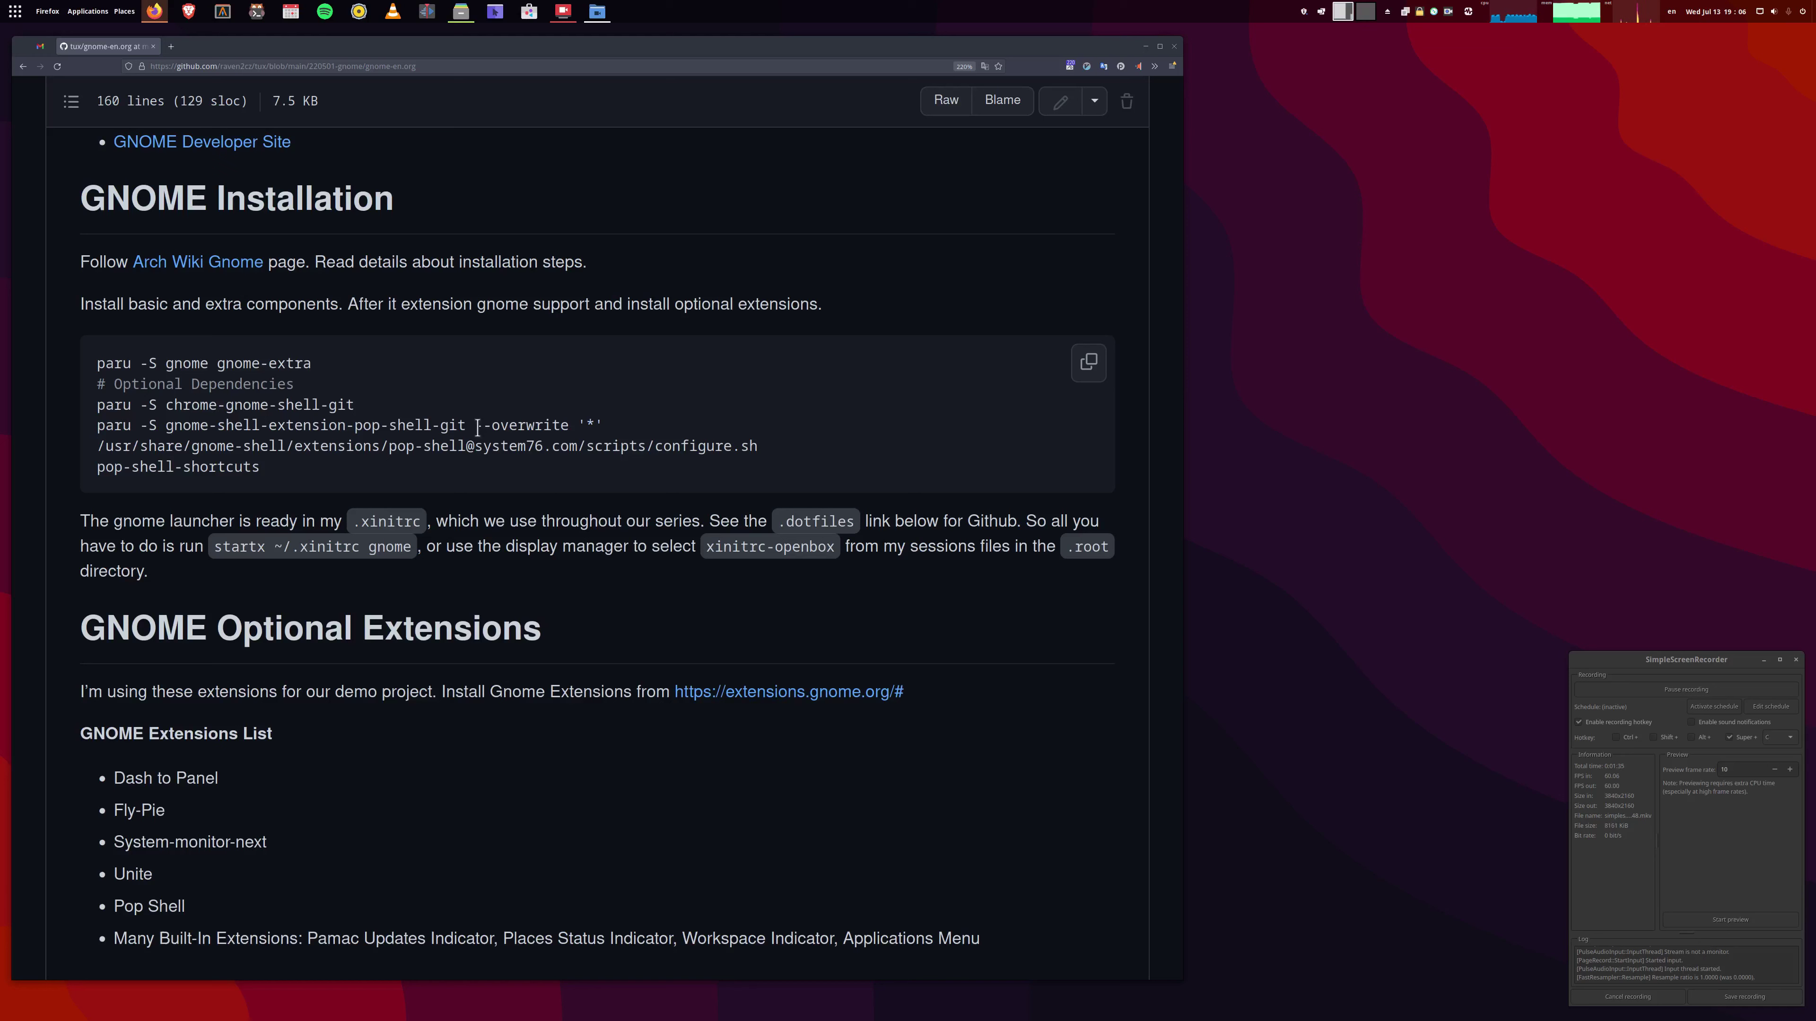
{"action": "left_click_drag", "start_coordinate": [478, 427], "coordinate": [626, 423]}
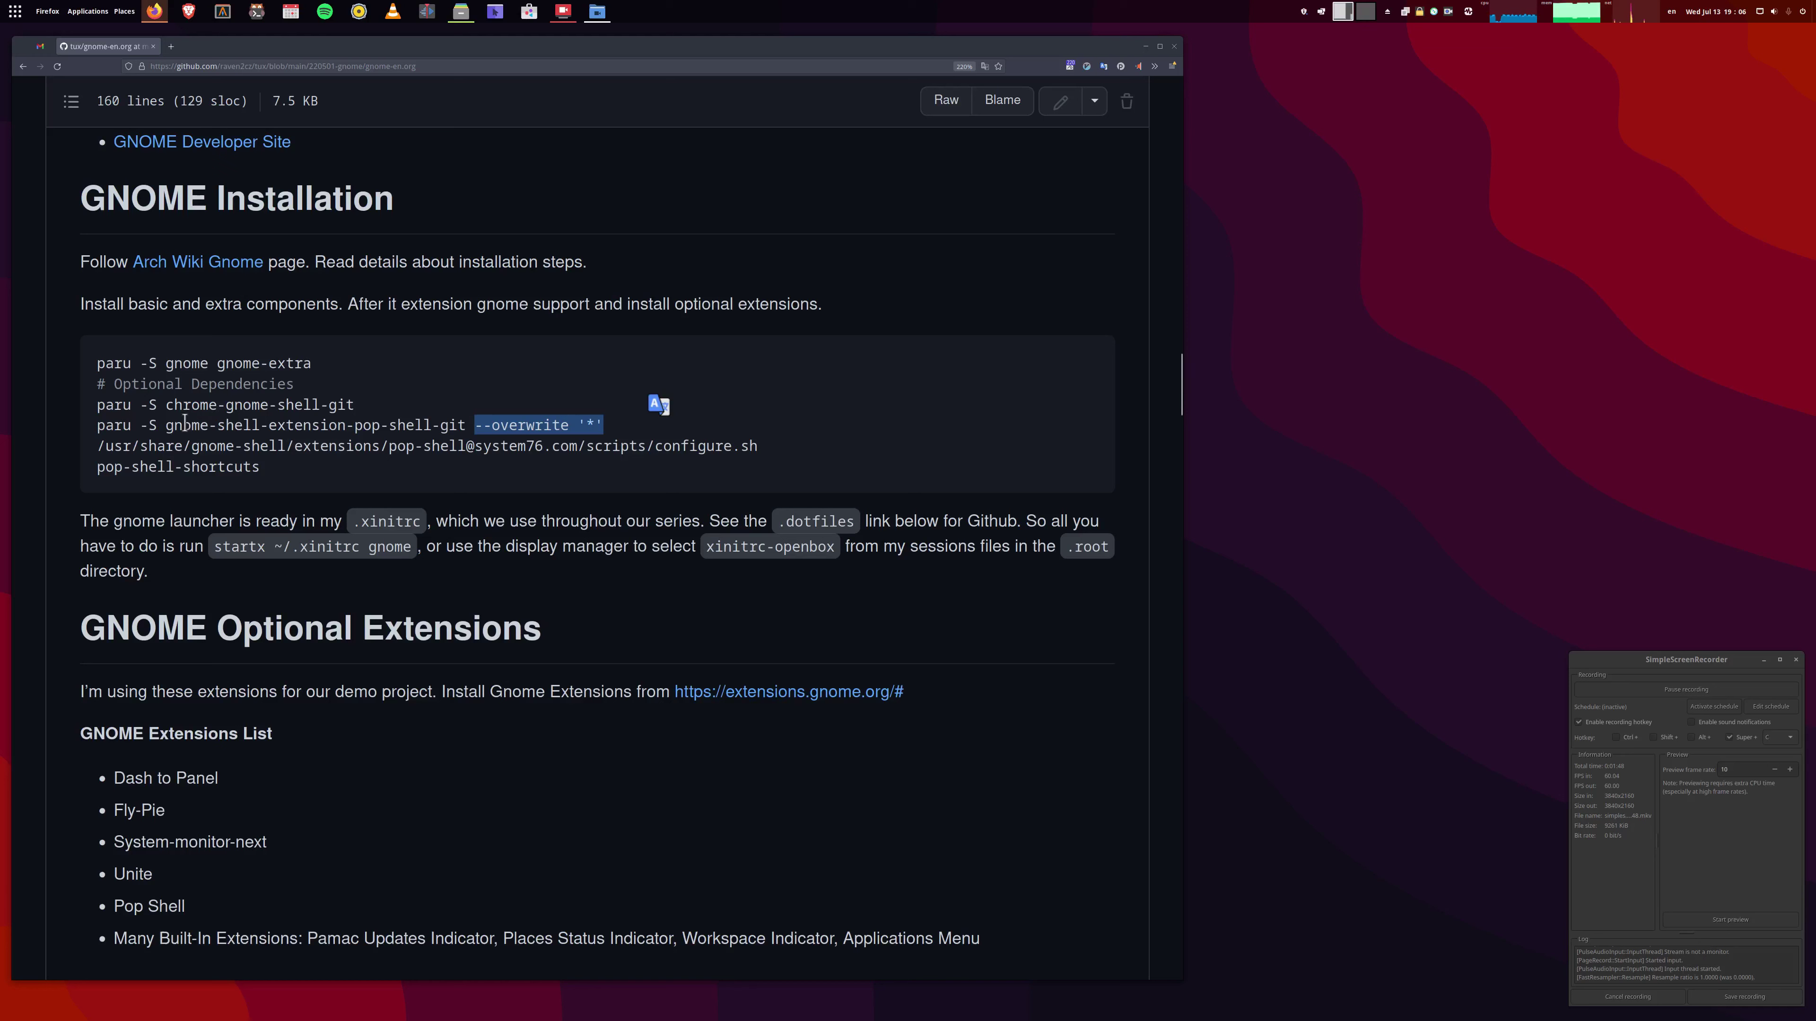
Highlight the chrome-gnome-shell-git package and the block of paru install commands, and clear the selection.
{"action": "left_click_drag", "start_coordinate": [166, 406], "coordinate": [370, 407]}
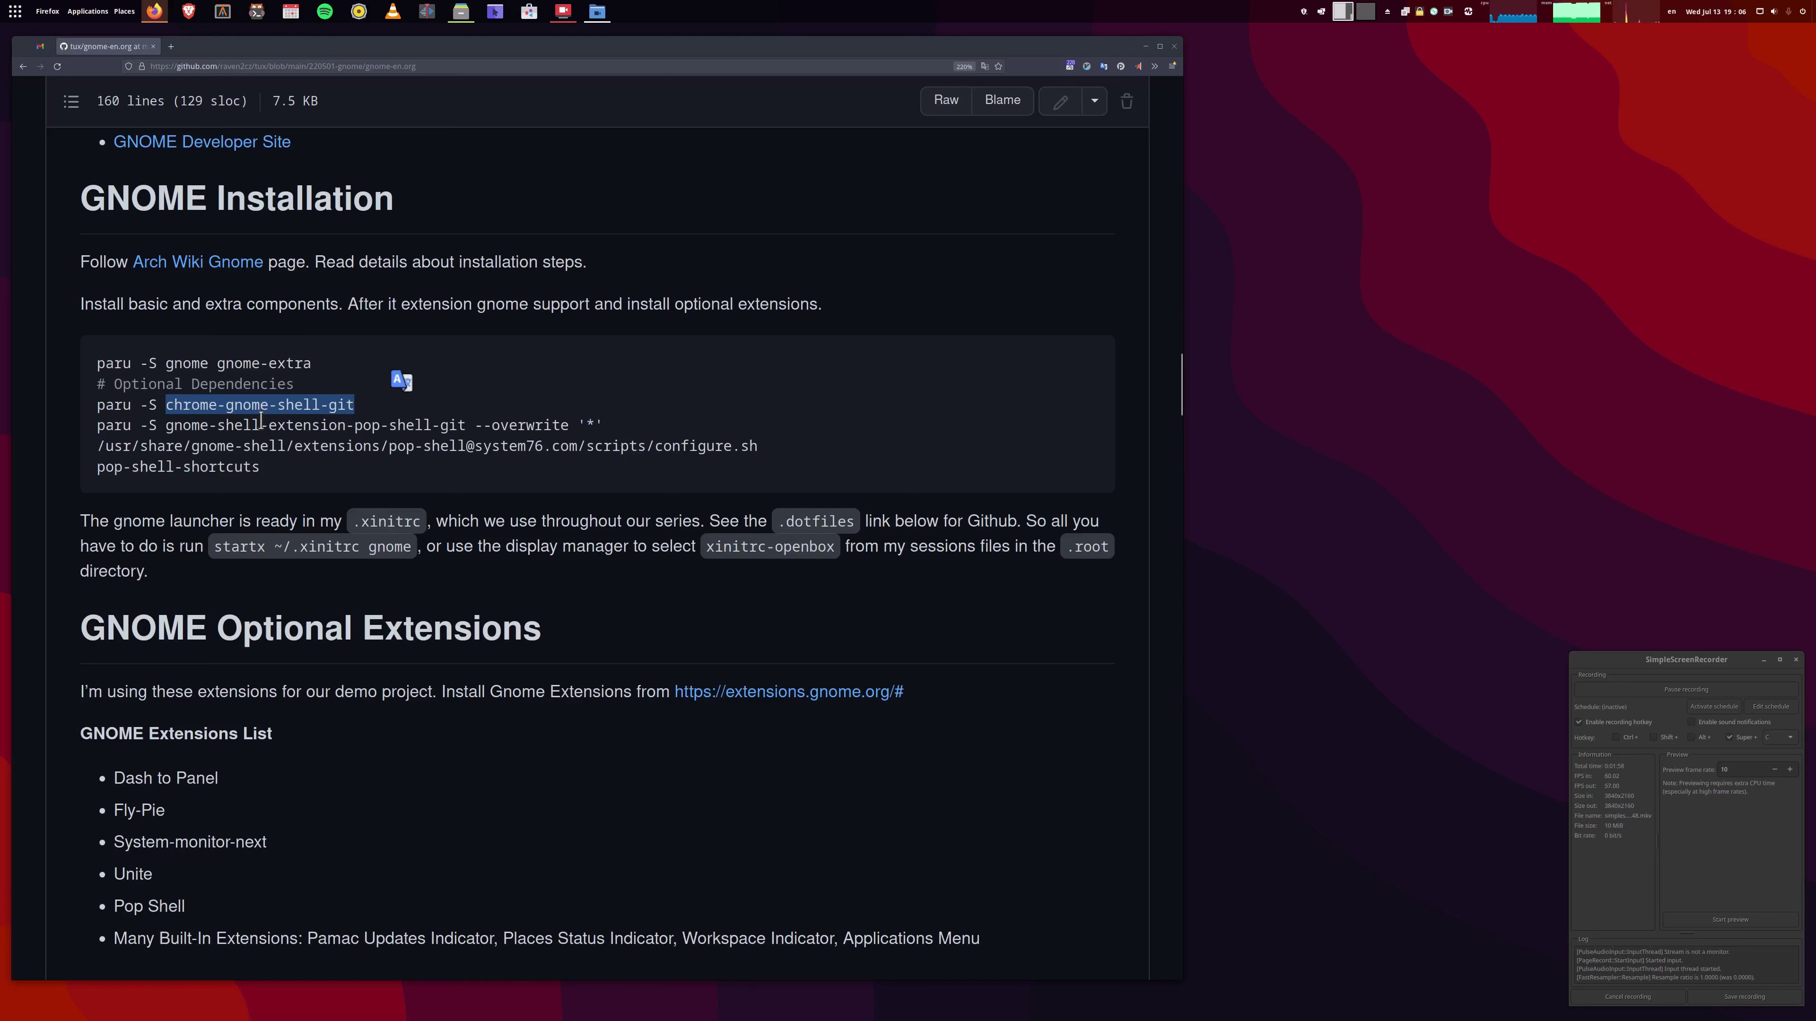
{"action": "left_click", "coordinate": [165, 409]}
{"action": "left_click_drag", "start_coordinate": [165, 409], "coordinate": [319, 402]}
{"action": "left_click_drag", "start_coordinate": [97, 365], "coordinate": [603, 424]}
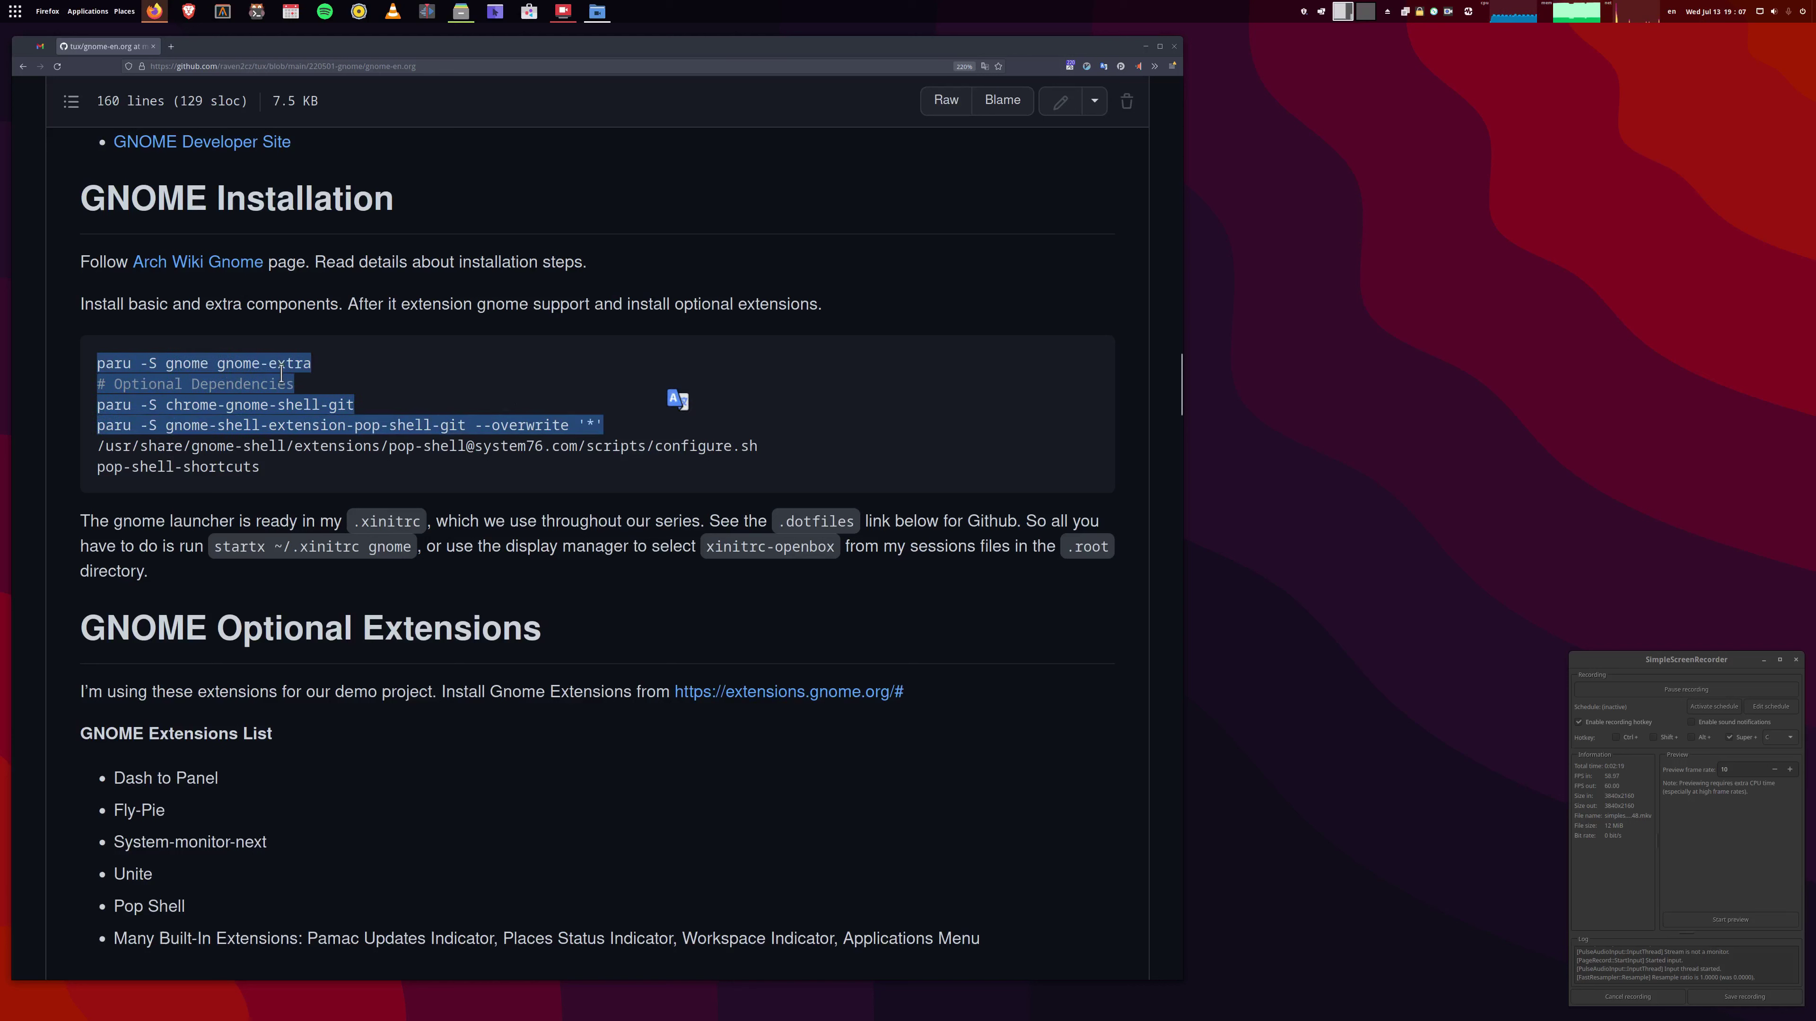
{"action": "left_click", "coordinate": [301, 440]}
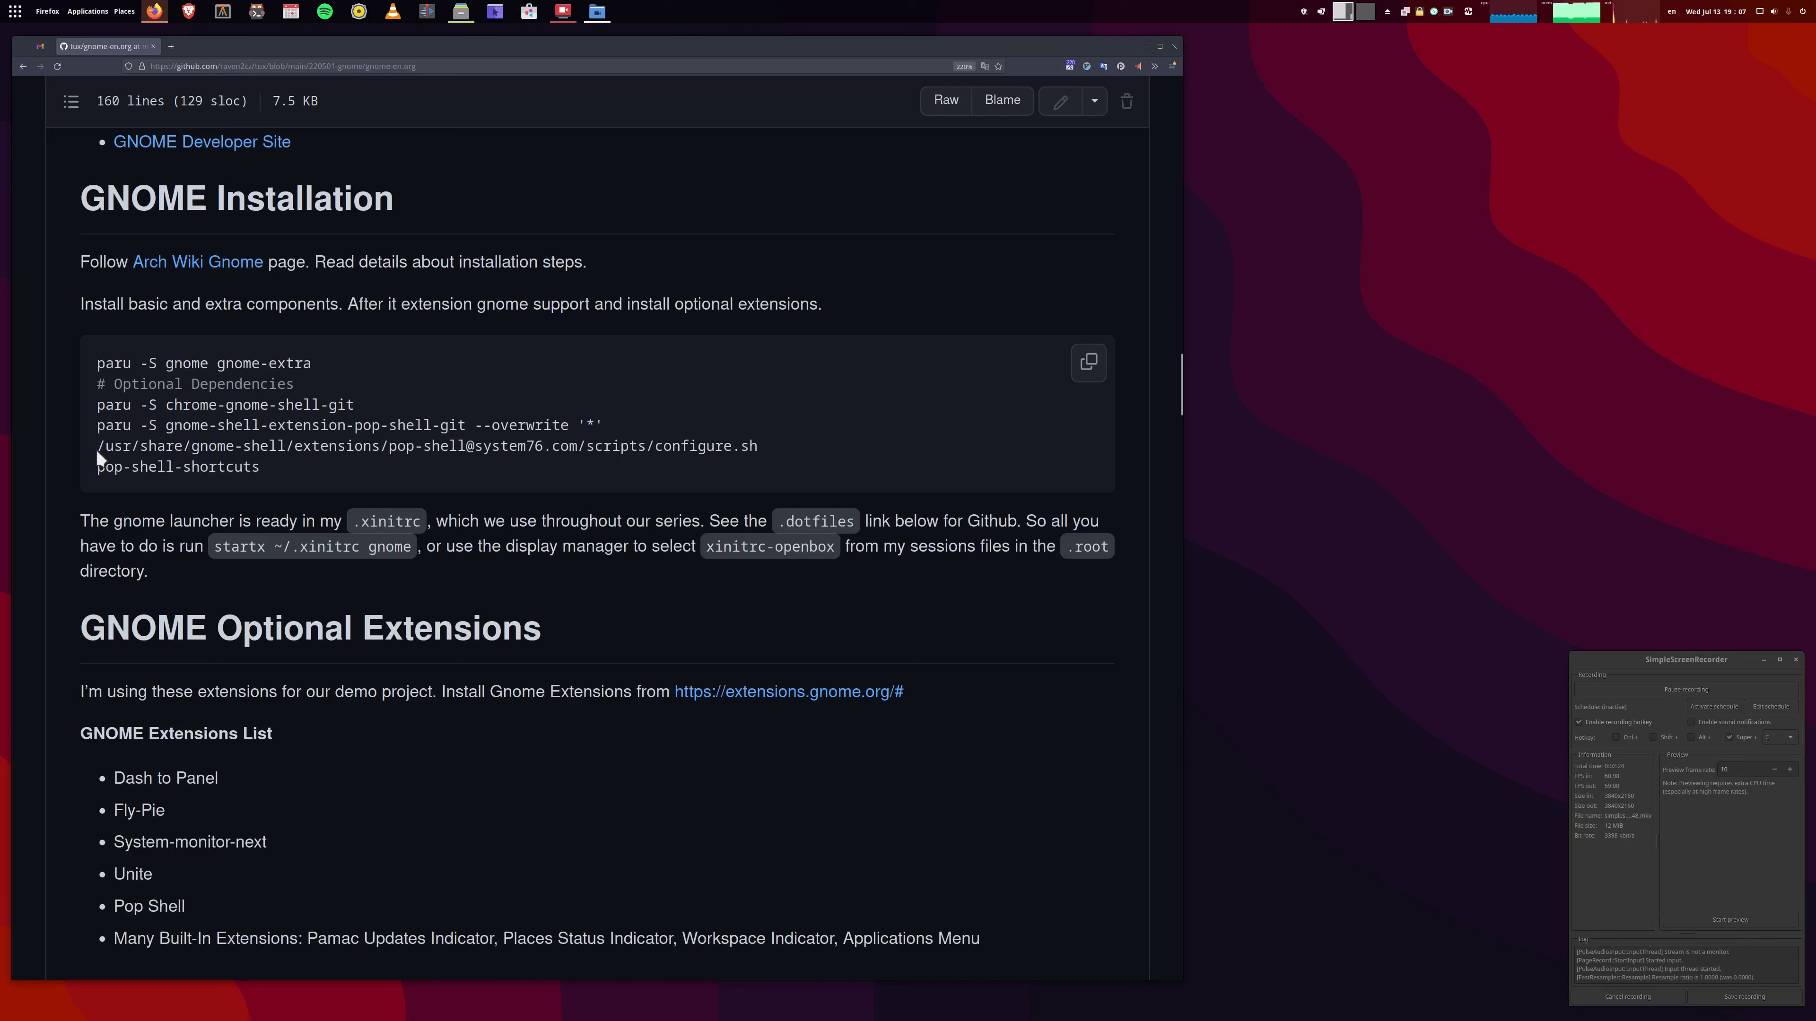
Highlight the Pop Shell configure.sh script path and the pop-shell-shortcuts command in the installation code block.
{"action": "triple_click", "coordinate": [816, 445]}
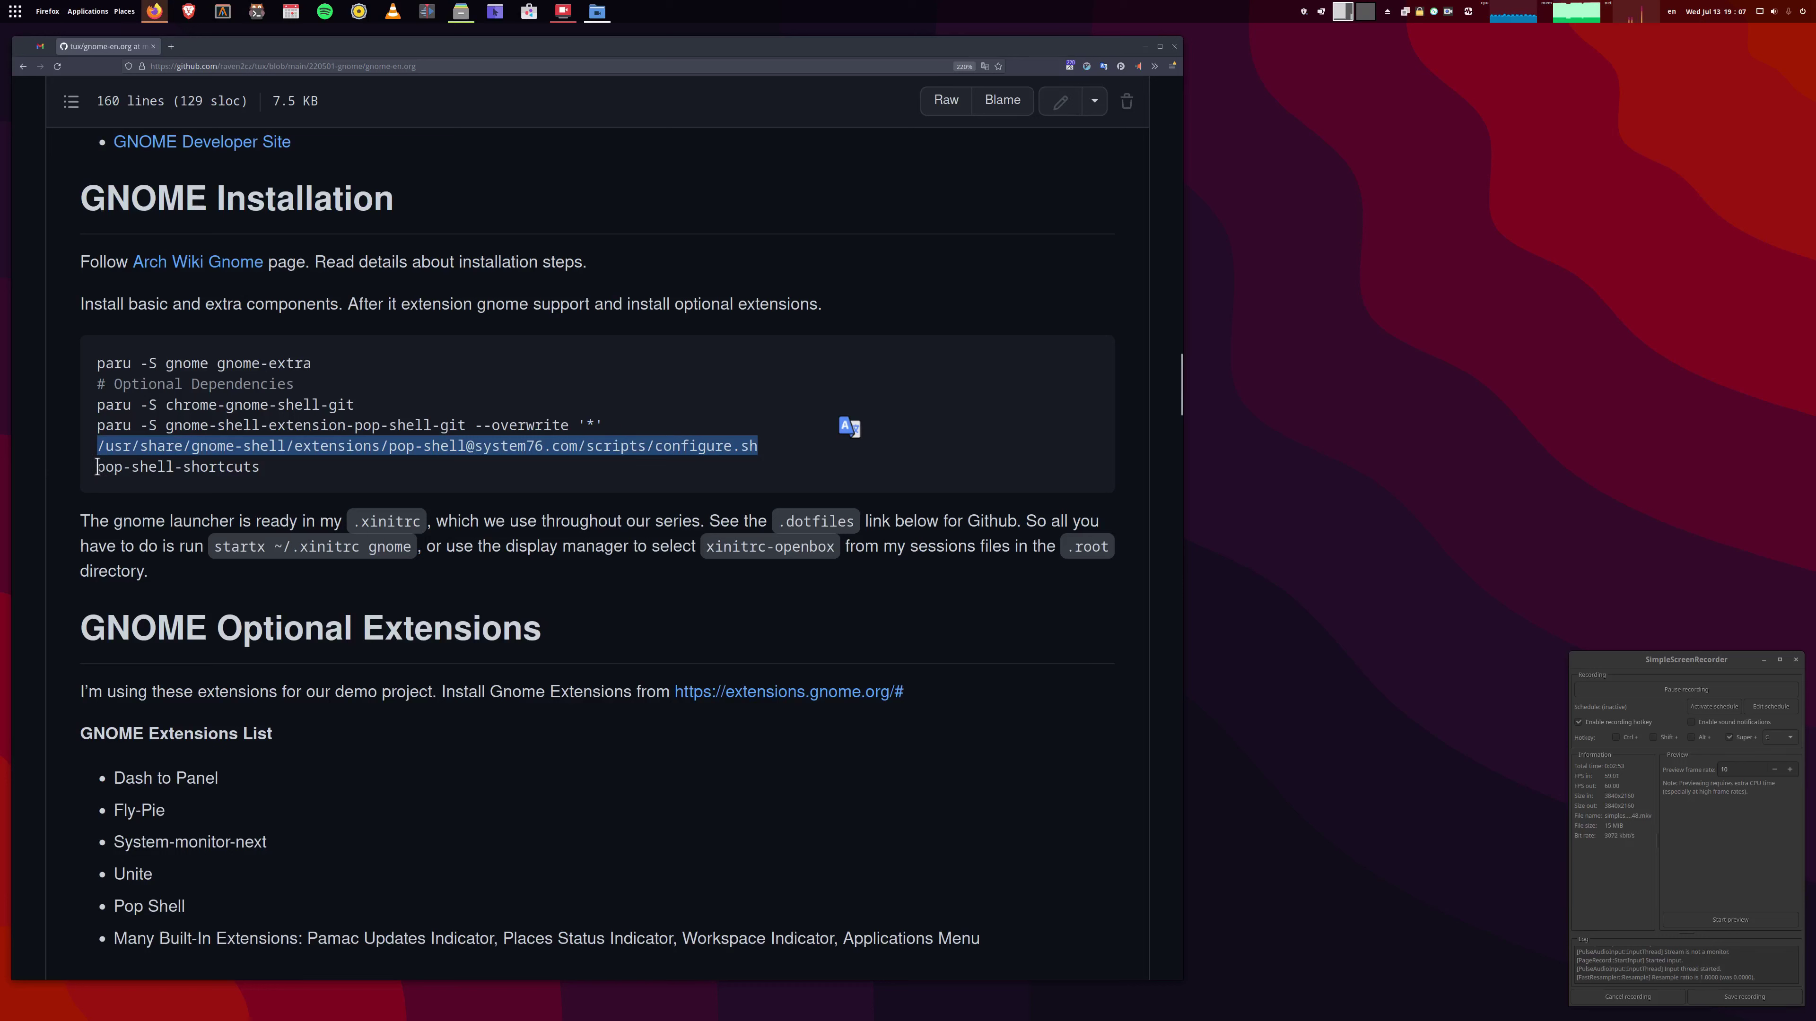
{"action": "left_click_drag", "start_coordinate": [98, 466], "coordinate": [286, 466]}
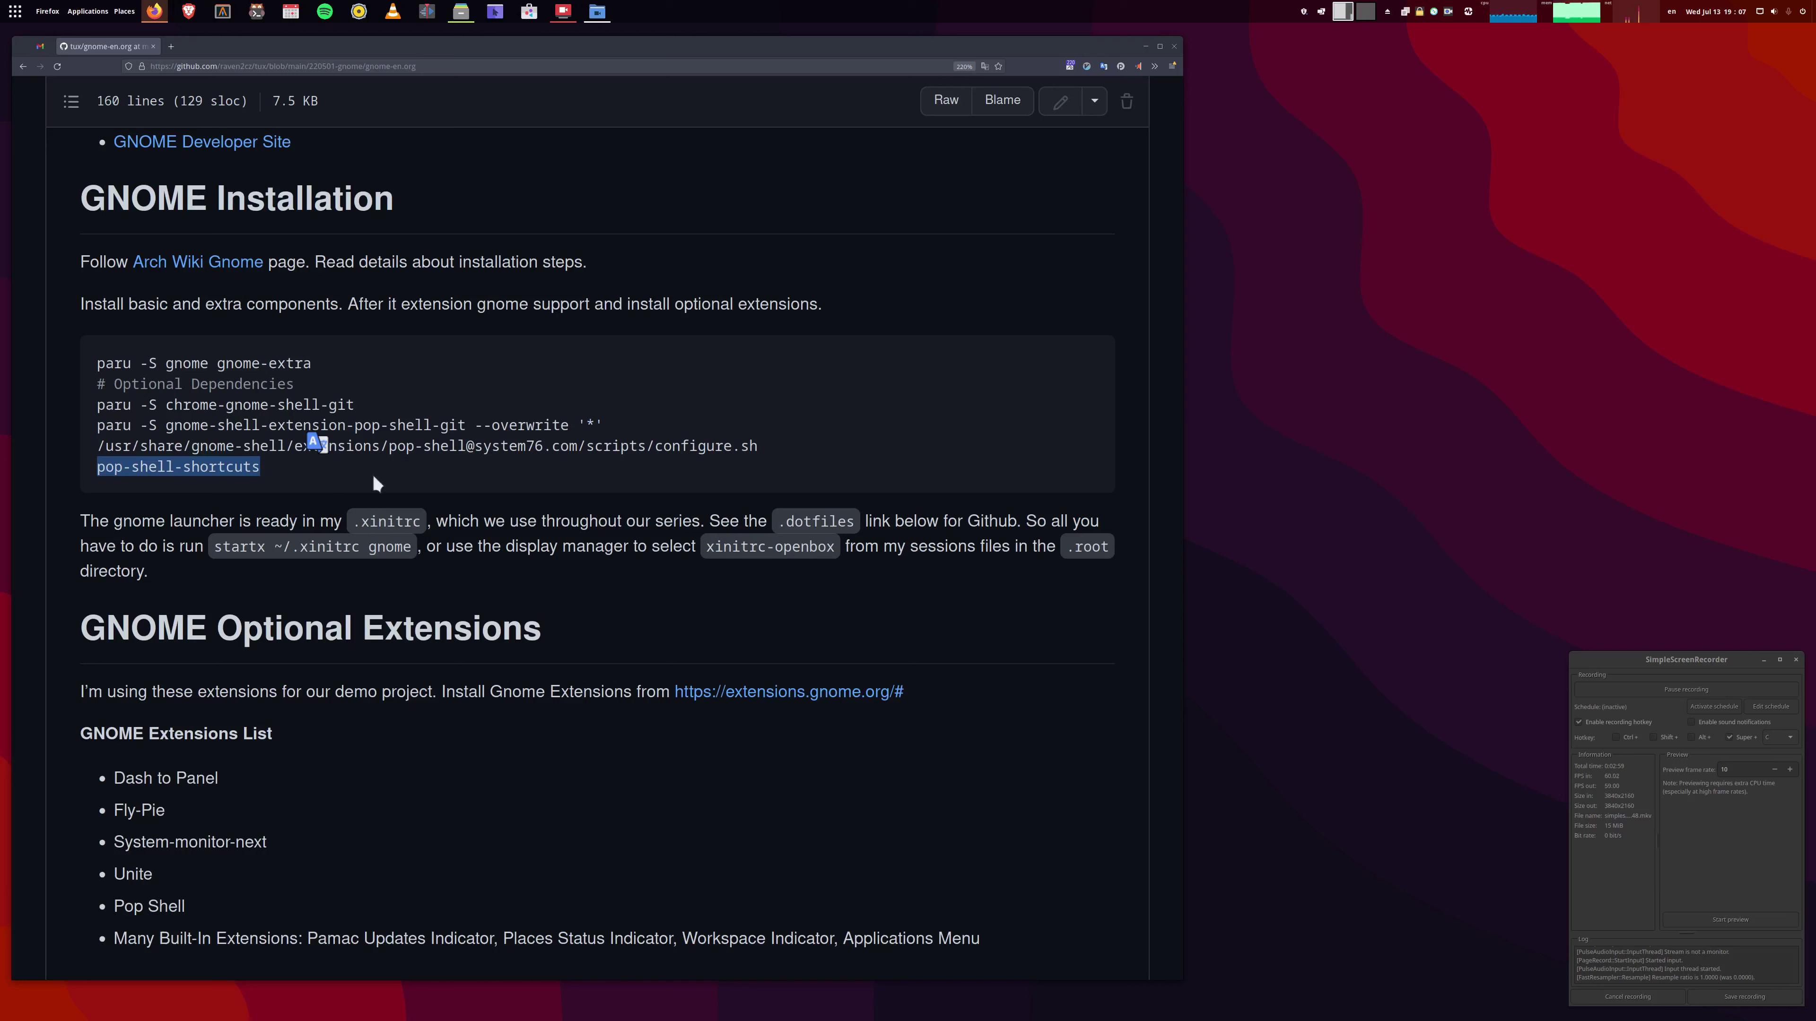
{"action": "left_click_drag", "start_coordinate": [457, 446], "coordinate": [787, 447]}
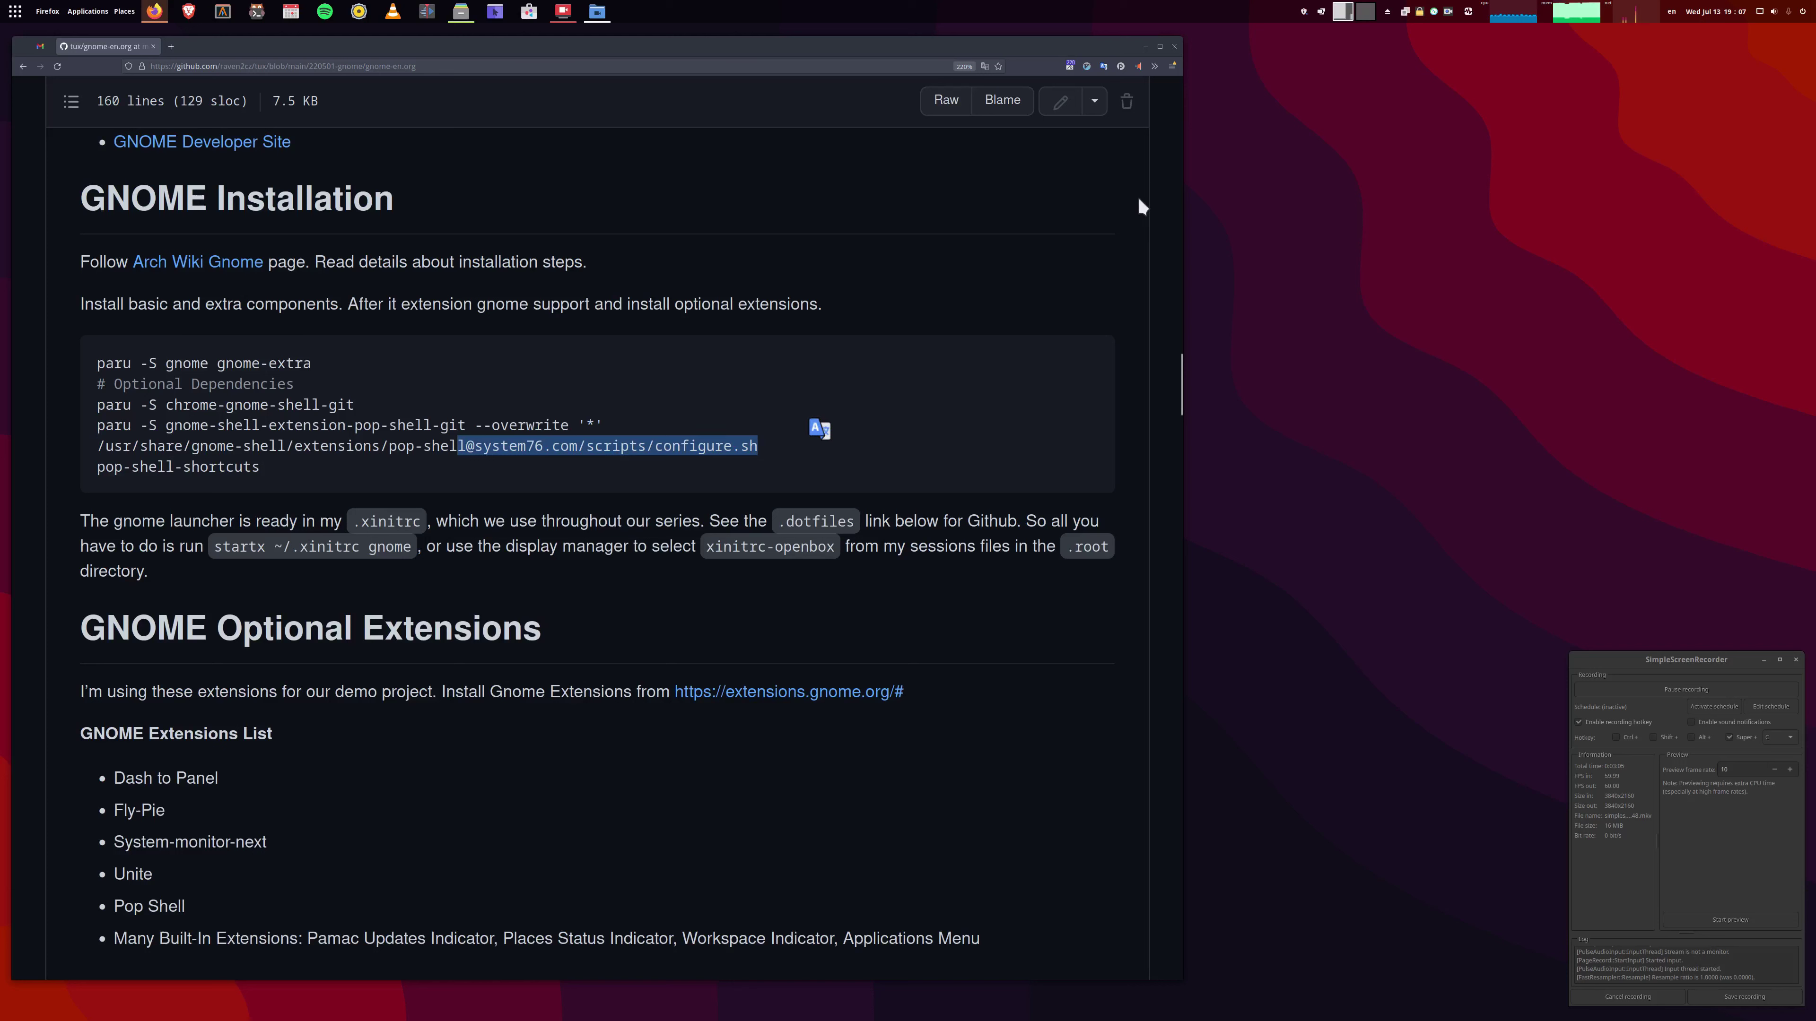
View the full list of Pop Shell keyboard shortcuts, moving its window higher over the article, and close it.
{"action": "left_click", "coordinate": [1321, 13]}
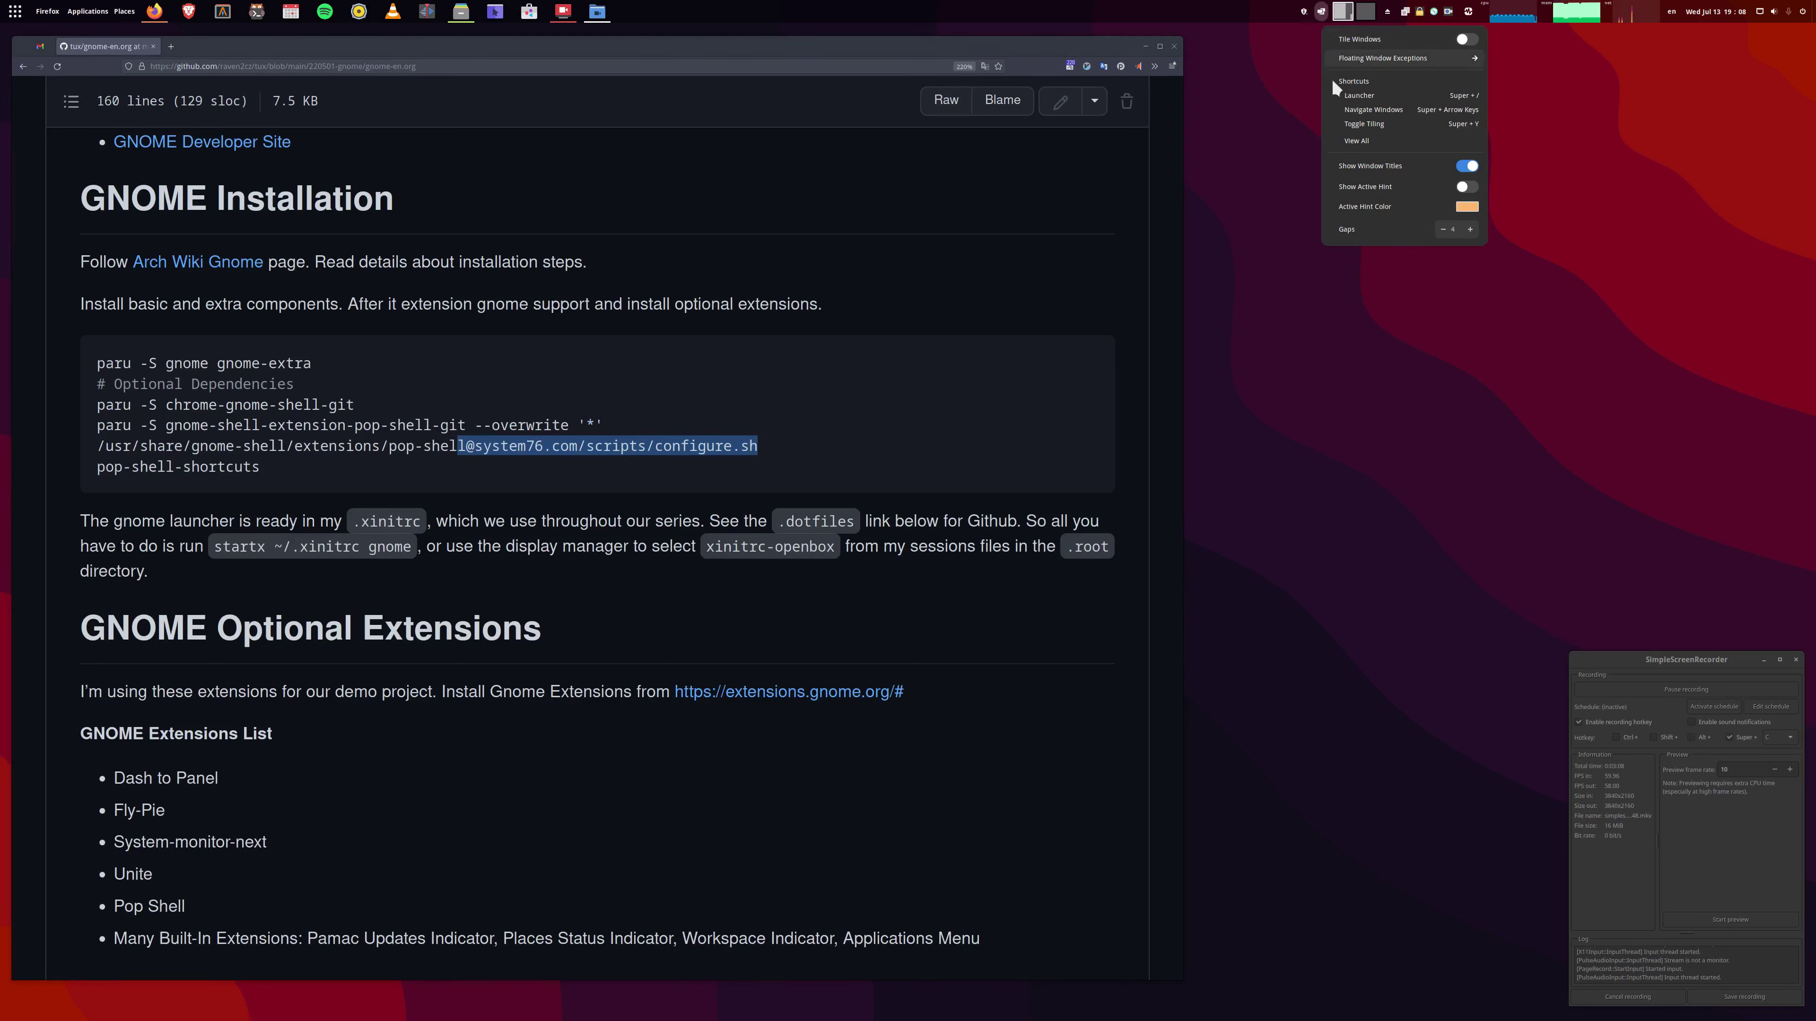
{"action": "left_click", "coordinate": [1365, 140]}
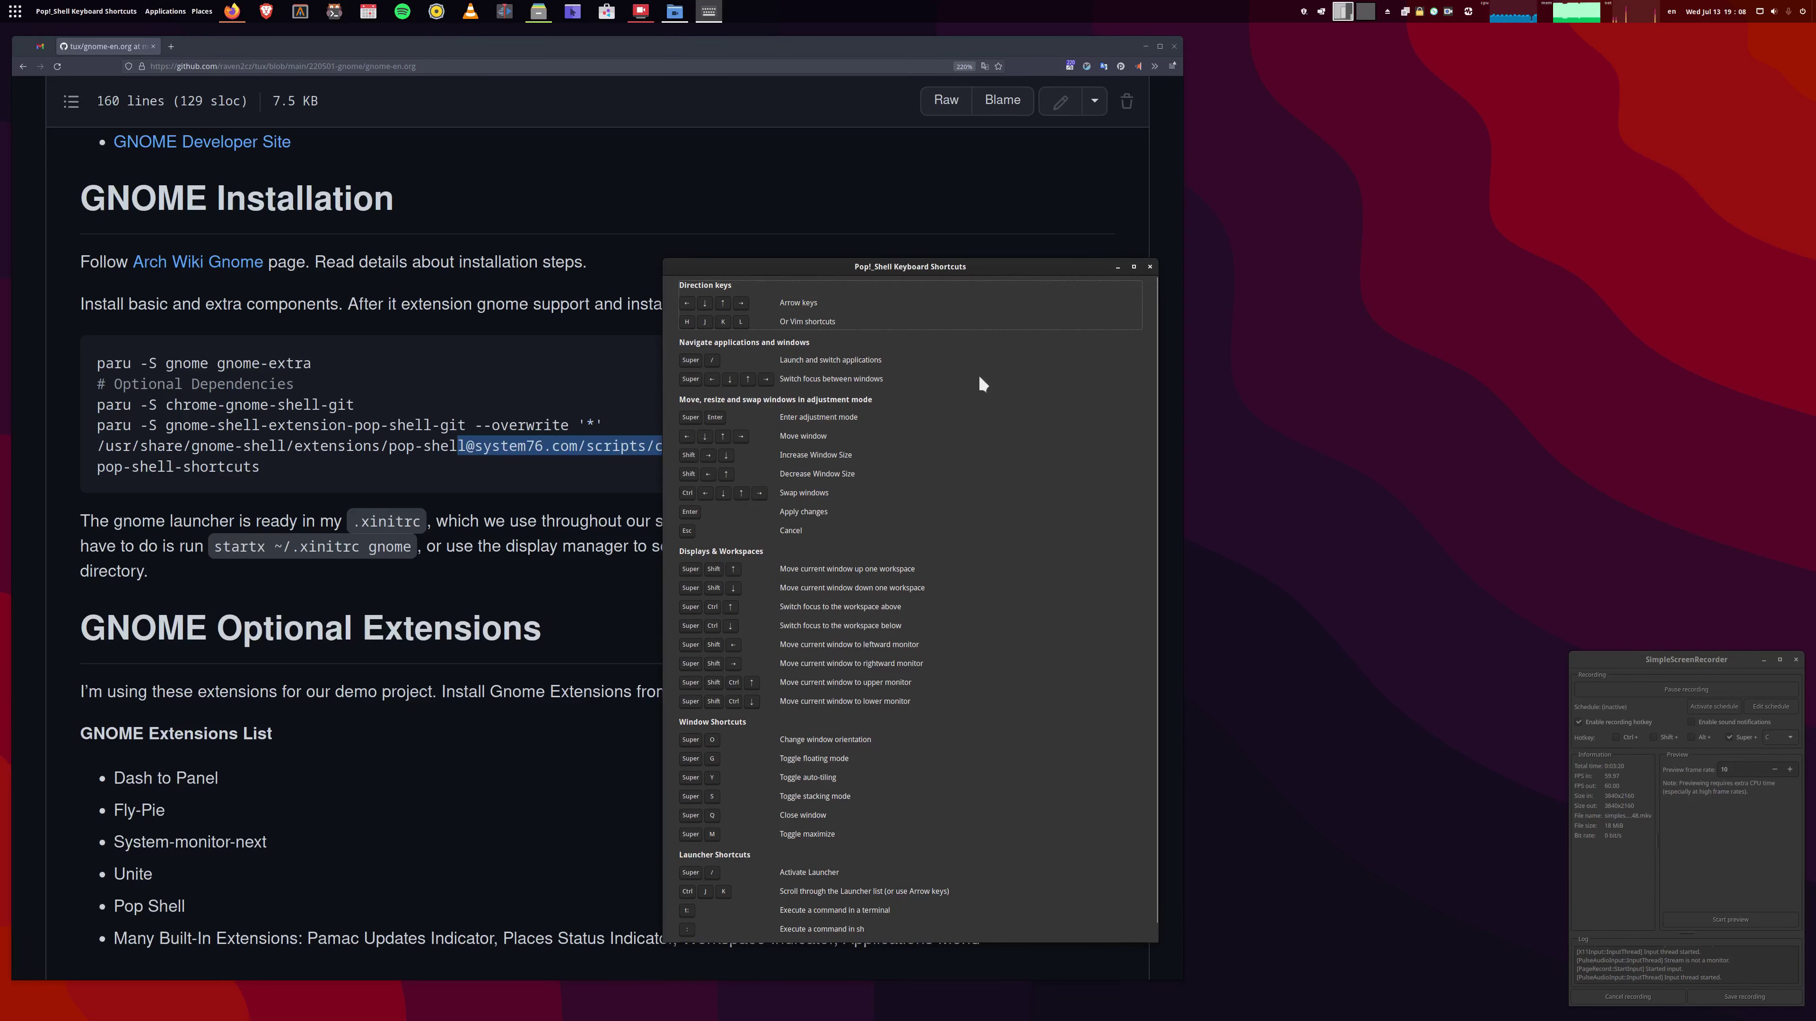
{"action": "left_click_drag", "start_coordinate": [924, 267], "coordinate": [932, 237]}
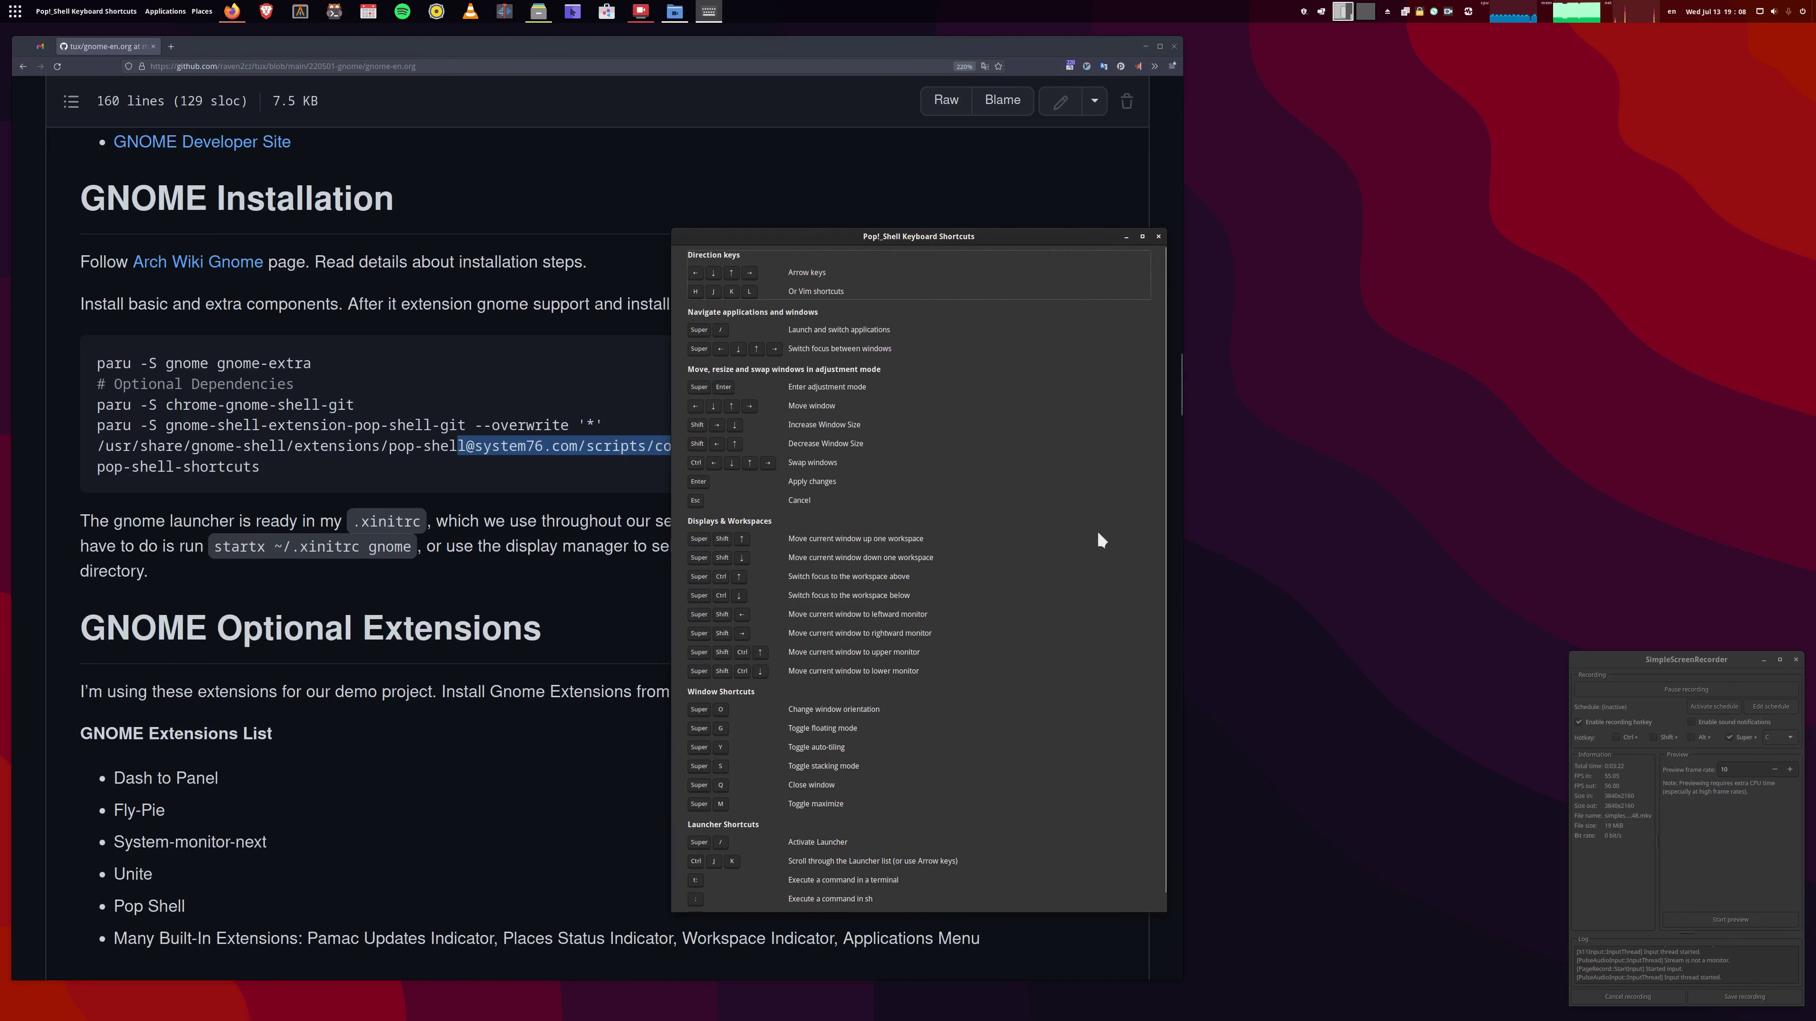
{"action": "left_click_drag", "start_coordinate": [951, 237], "coordinate": [938, 205]}
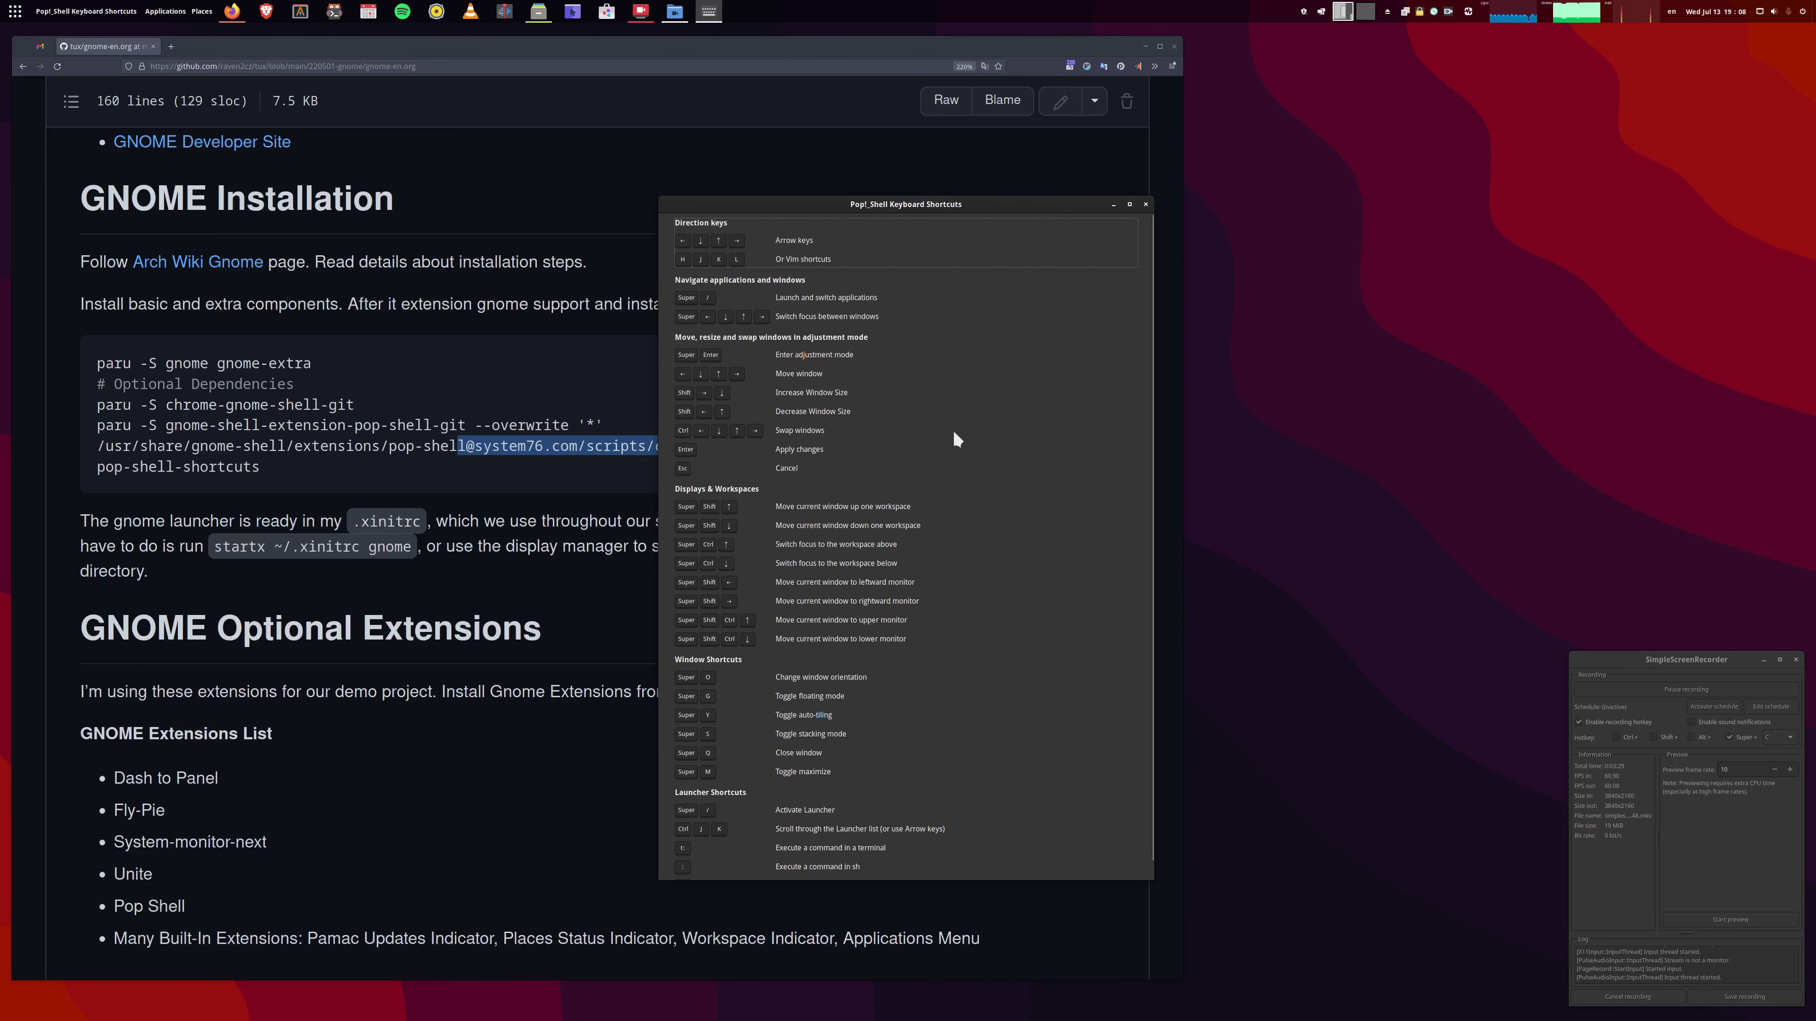
{"action": "left_click", "coordinate": [1146, 204]}
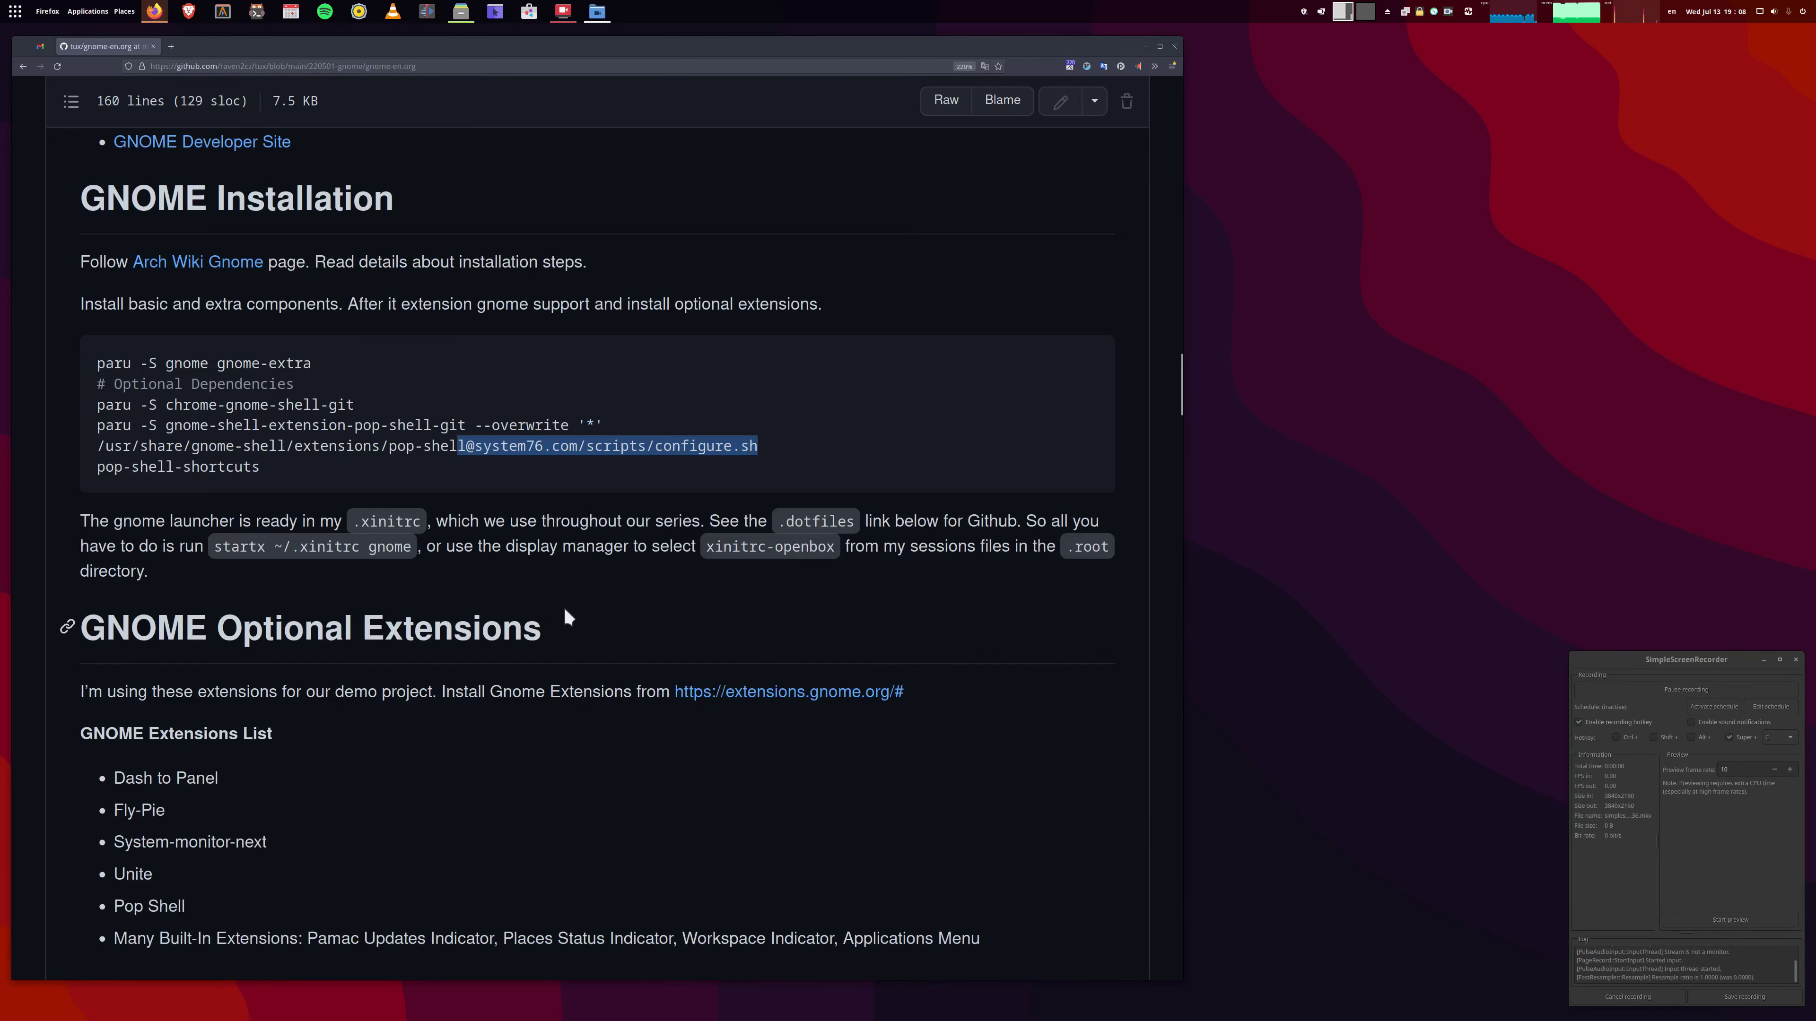
Highlight the startx command's gnome argument, "display manager" and xinitrc-openbox in the paragraph about launching GNOME.
{"action": "left_click", "coordinate": [427, 574]}
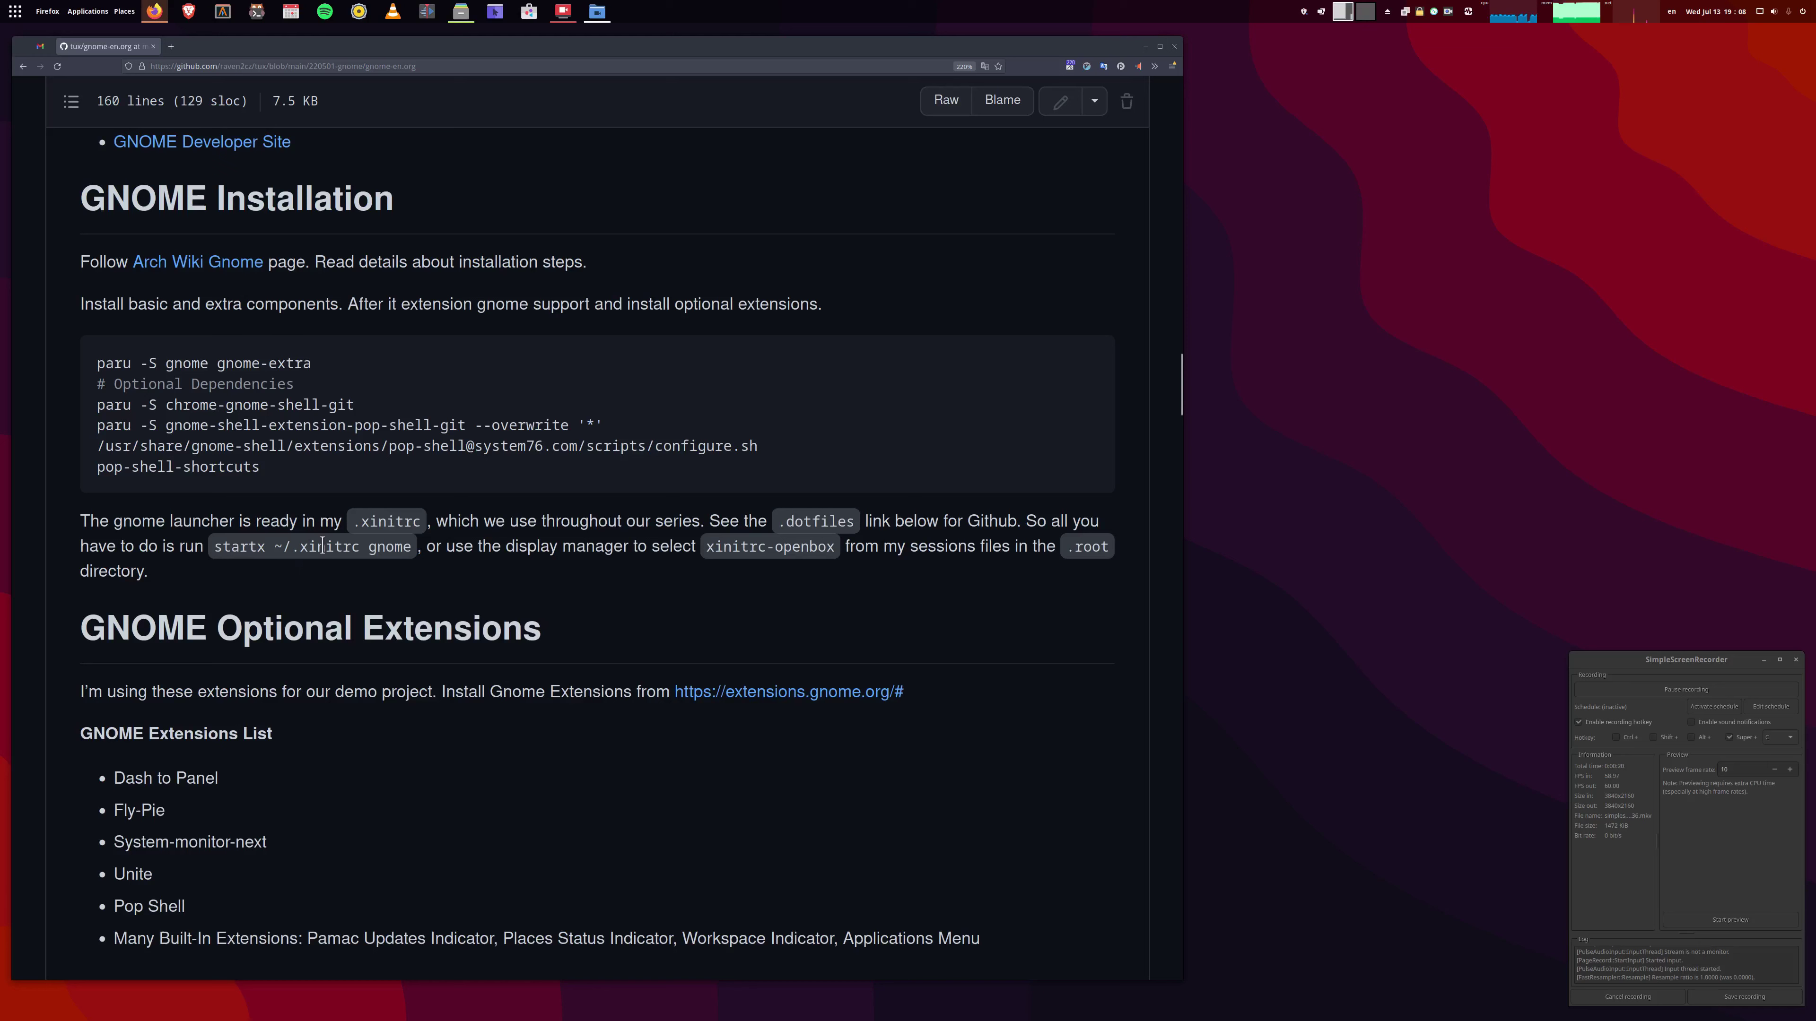
{"action": "double_click", "coordinate": [387, 548]}
{"action": "left_click_drag", "start_coordinate": [506, 549], "coordinate": [629, 547]}
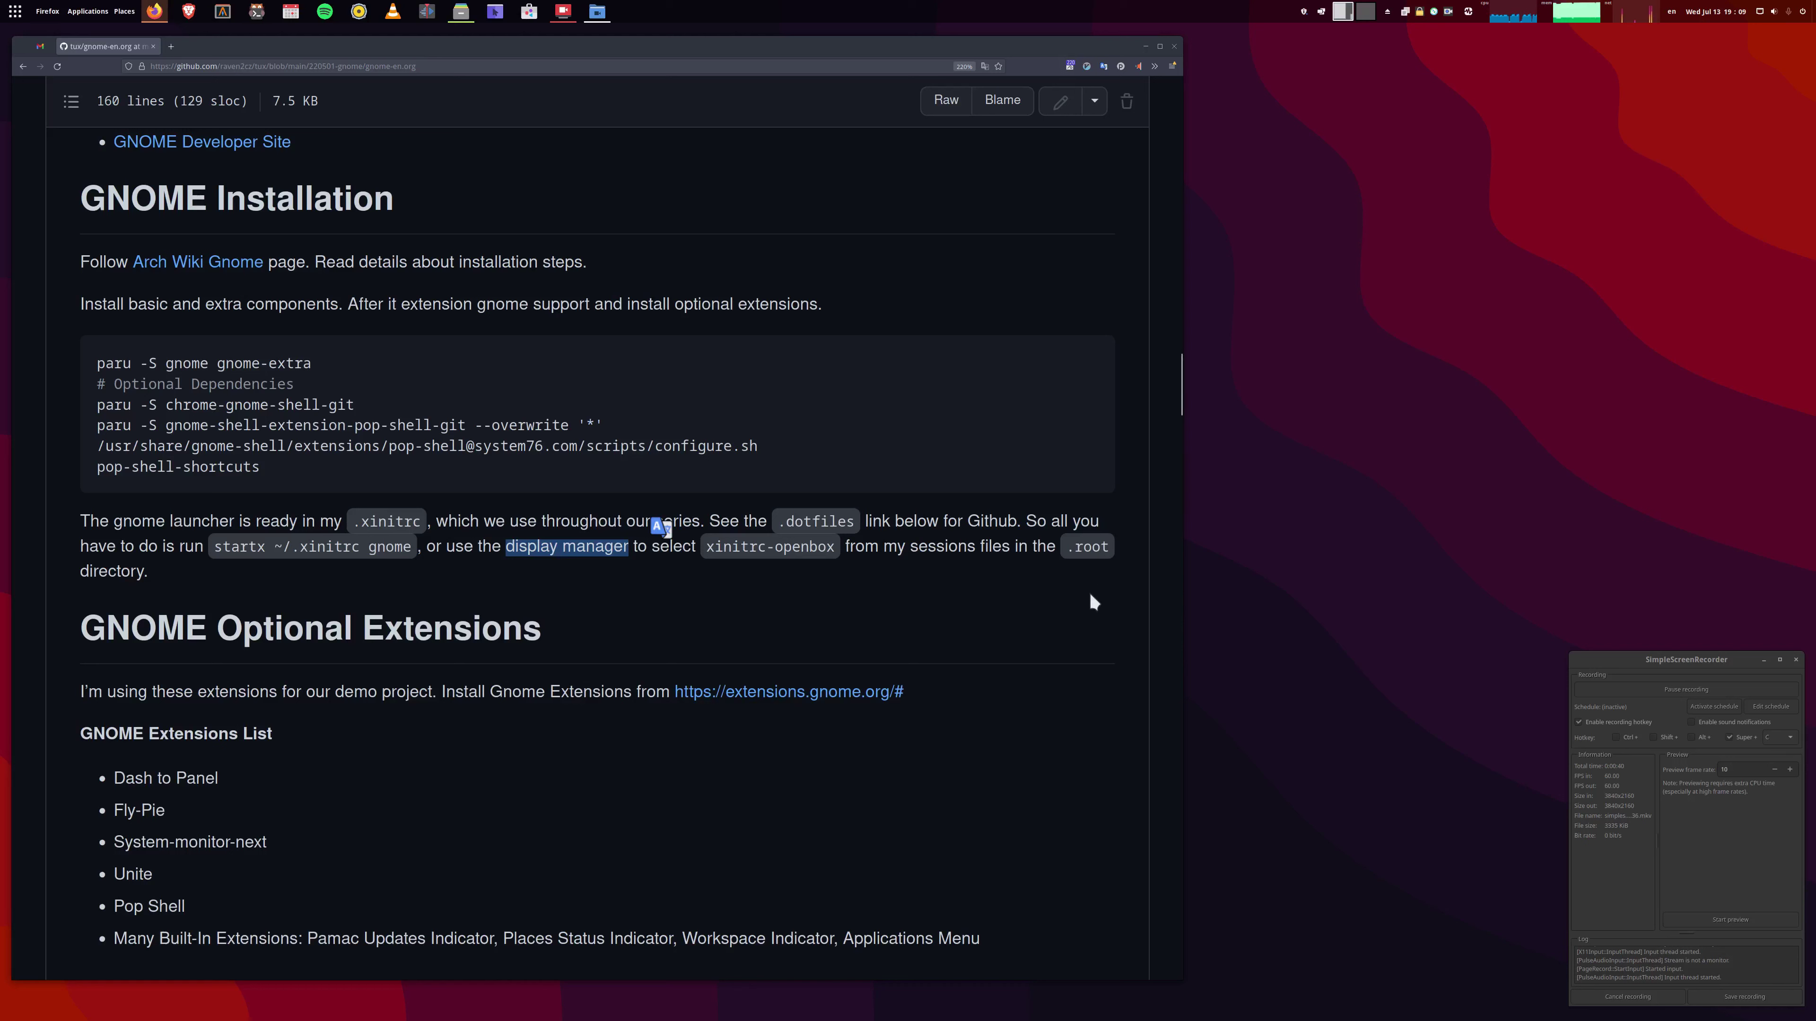
{"action": "left_click", "coordinate": [813, 550]}
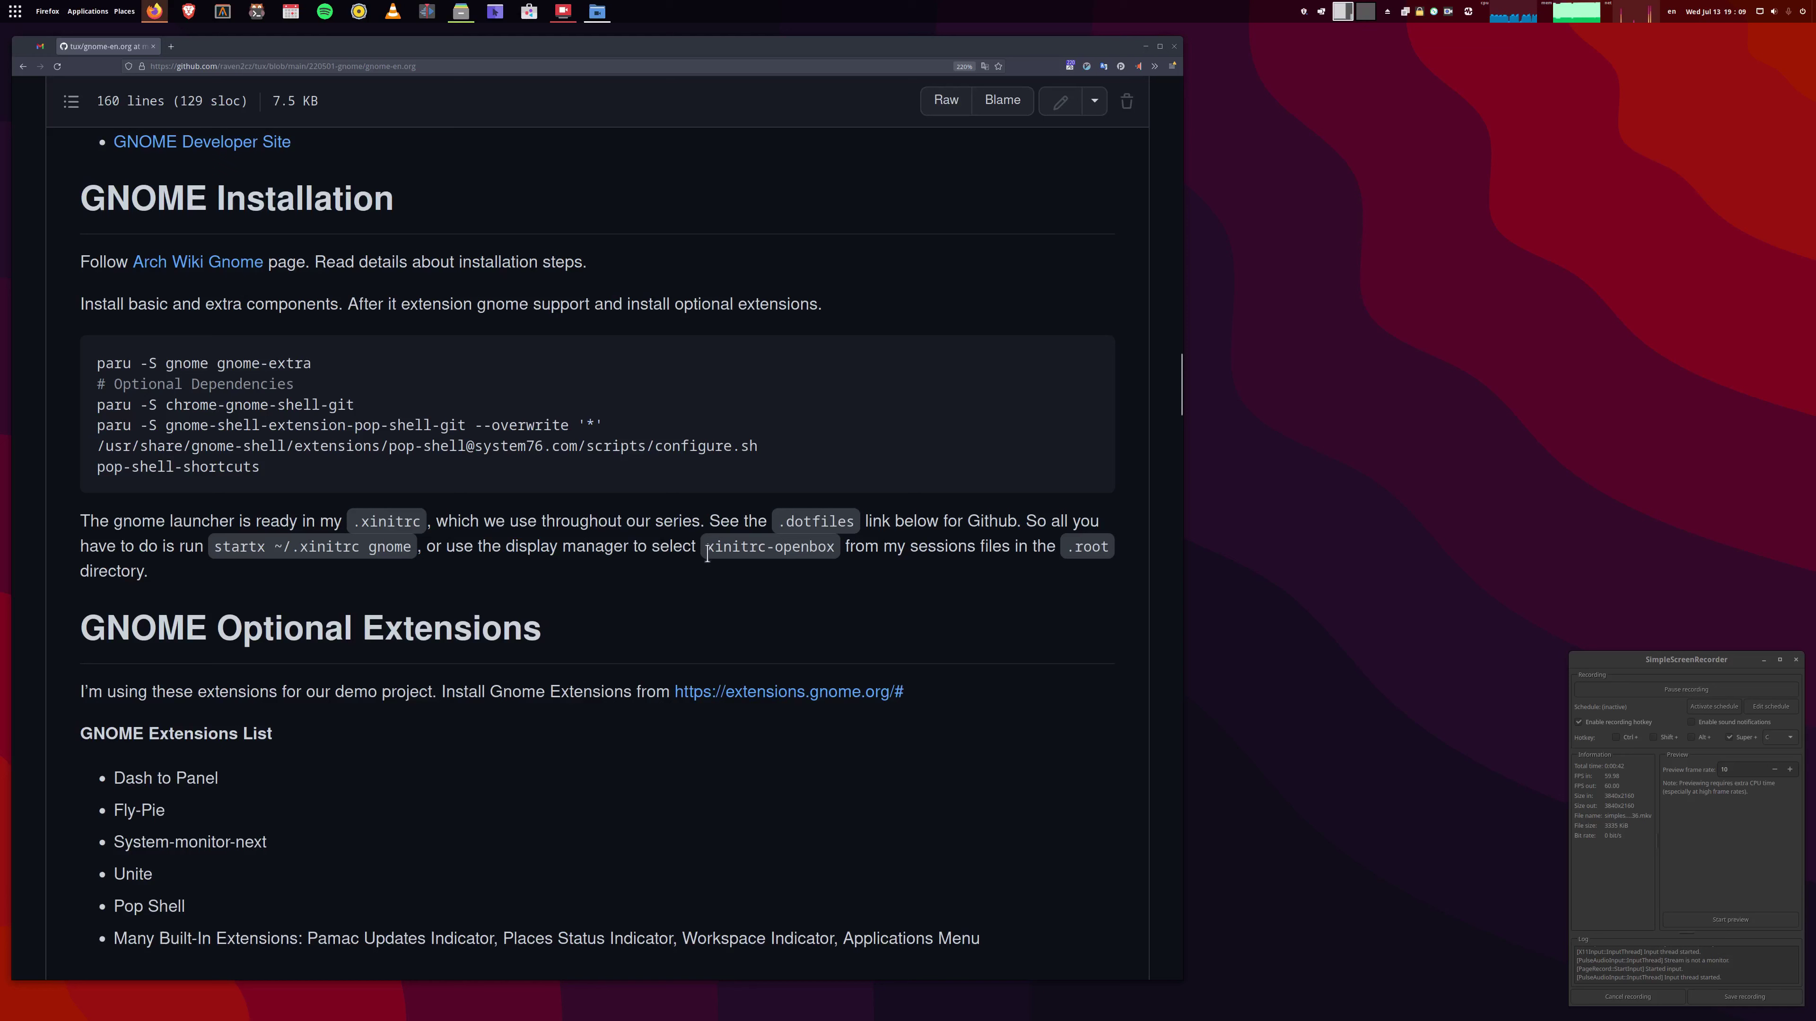
{"action": "left_click_drag", "start_coordinate": [708, 550], "coordinate": [813, 551]}
{"action": "left_click", "coordinate": [813, 562]}
Reposition the Brave window over the article and show the GNOME Shell integration extension page in the Chrome Web Store.
{"action": "scroll", "coordinate": [568, 507], "scroll_direction": "down", "scroll_amount": 3}
{"action": "scroll", "coordinate": [569, 510], "scroll_direction": "down", "scroll_amount": 2}
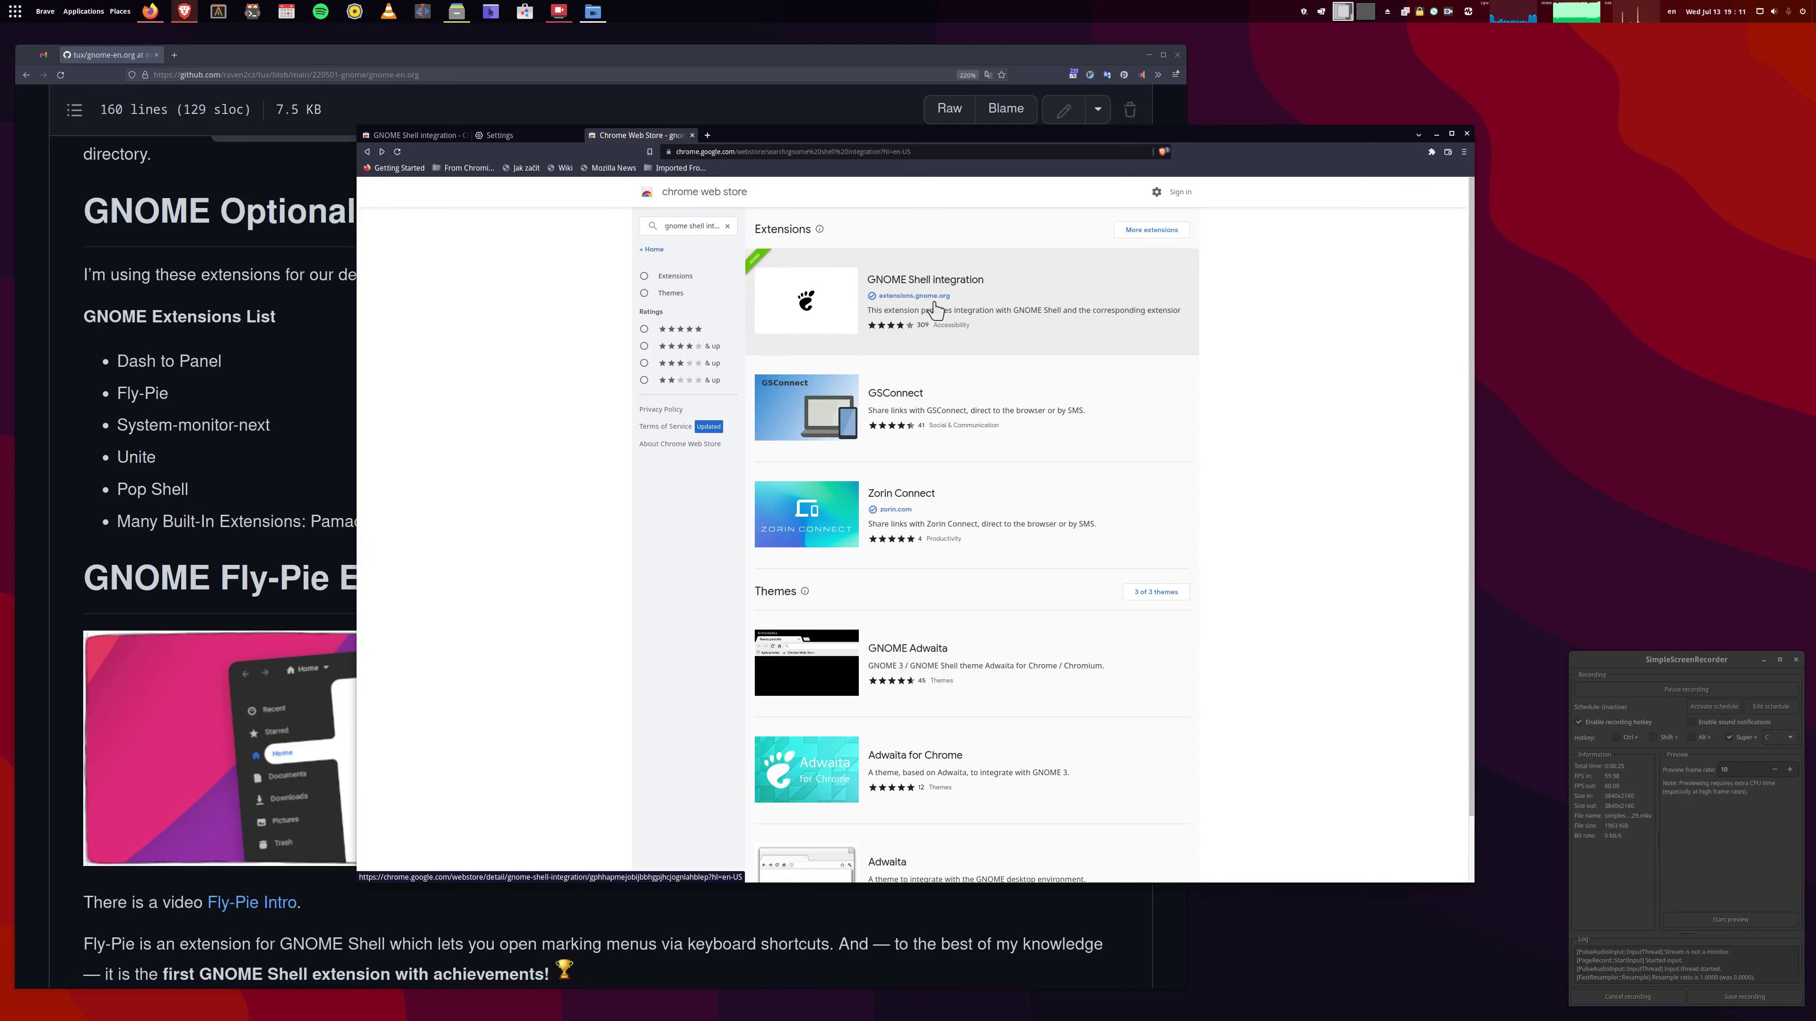
{"action": "scroll", "coordinate": [205, 579], "scroll_direction": "up", "scroll_amount": 8}
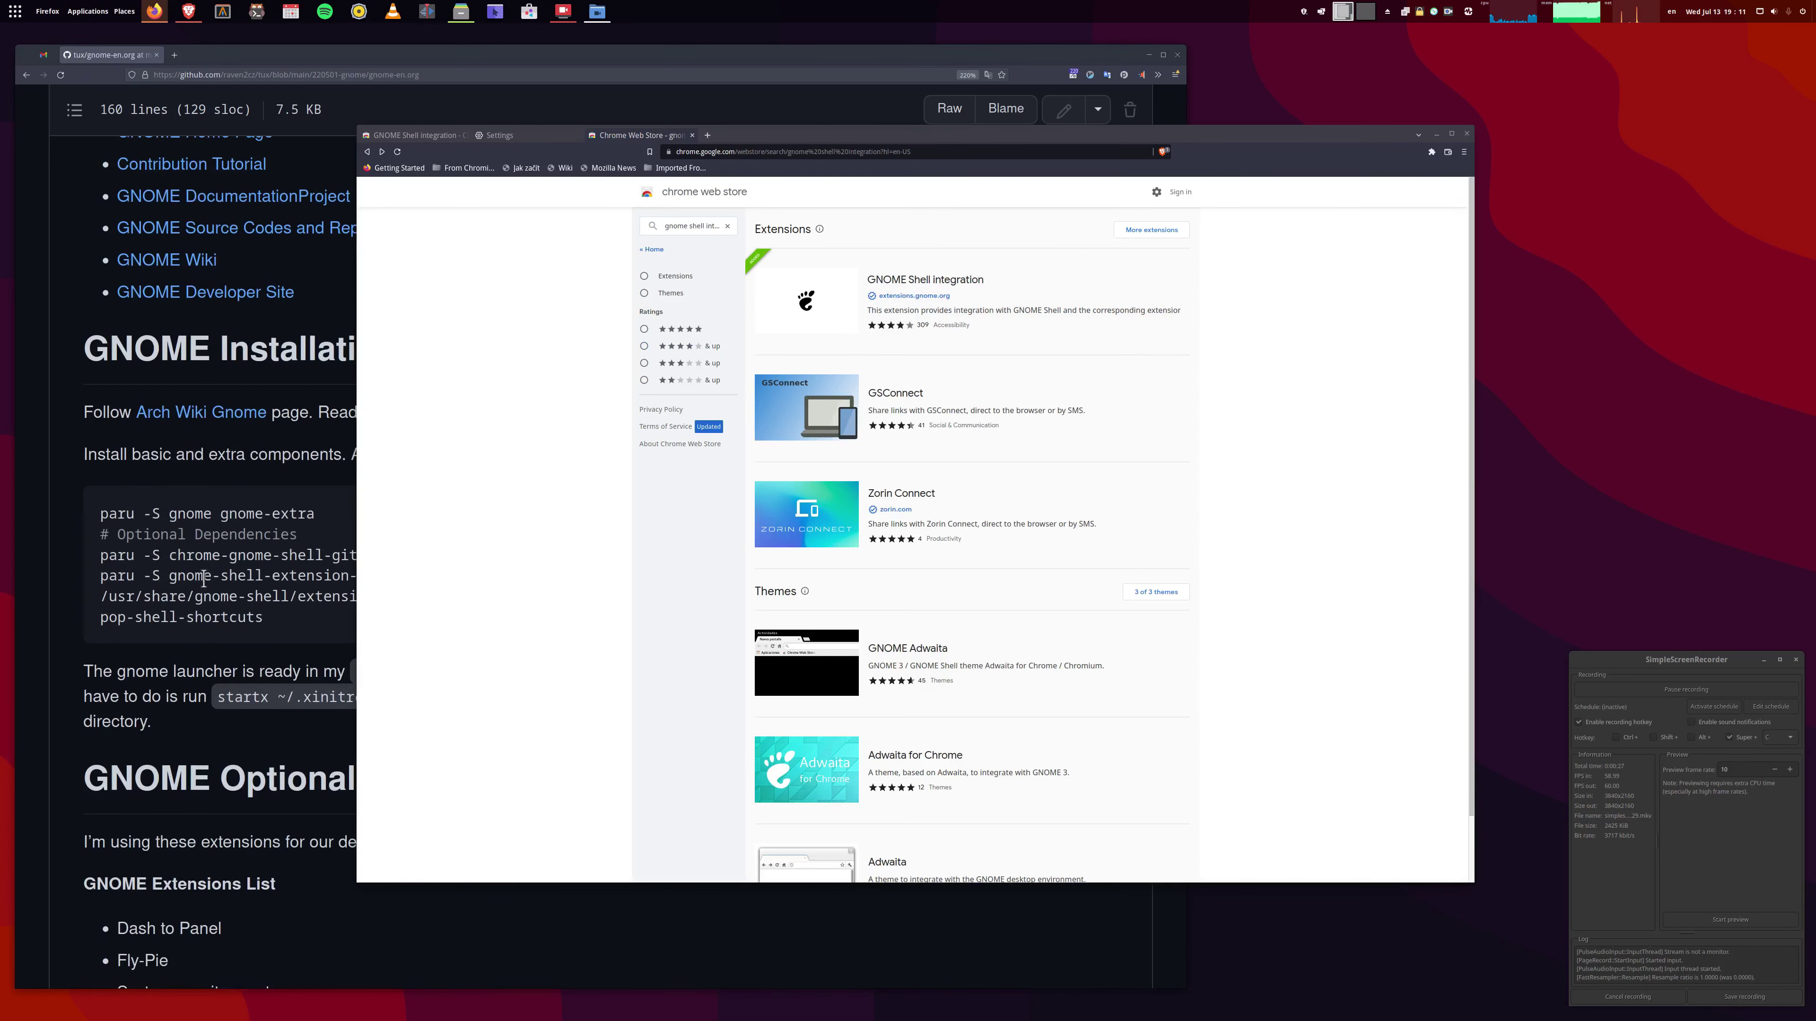
{"action": "left_click_drag", "start_coordinate": [519, 586], "coordinate": [572, 596]}
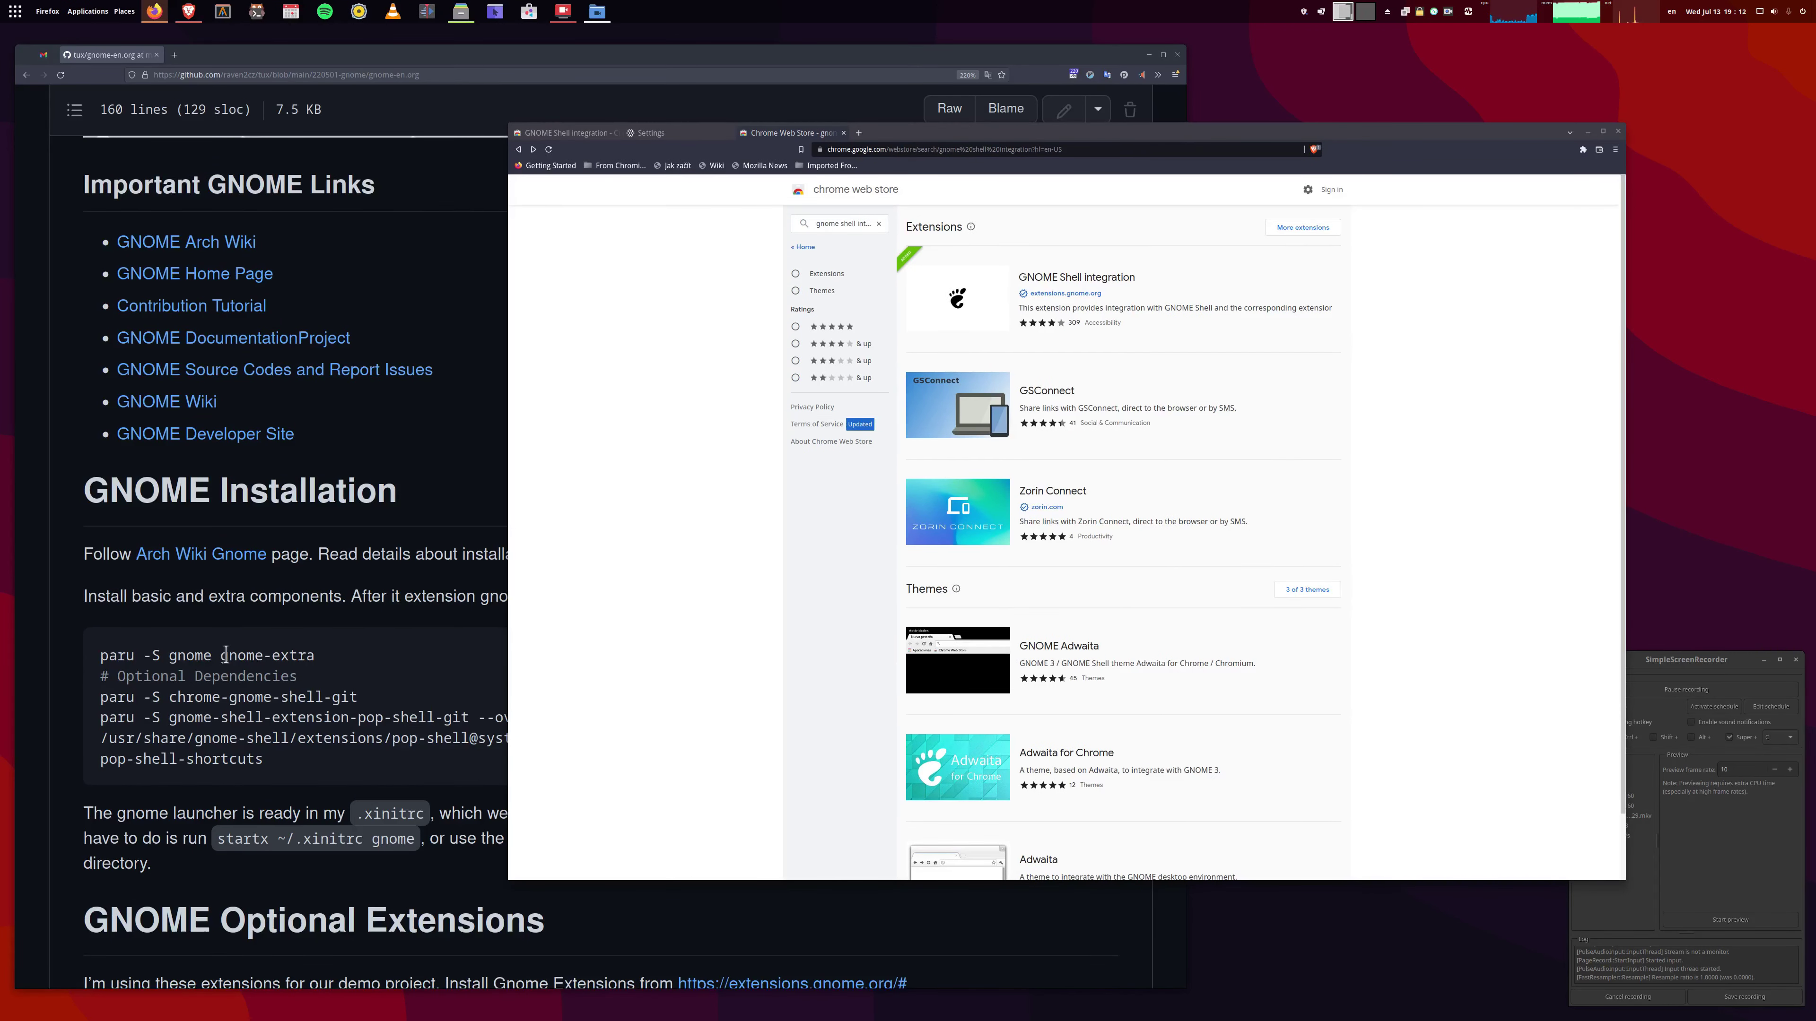
{"action": "left_click_drag", "start_coordinate": [719, 533], "coordinate": [574, 593]}
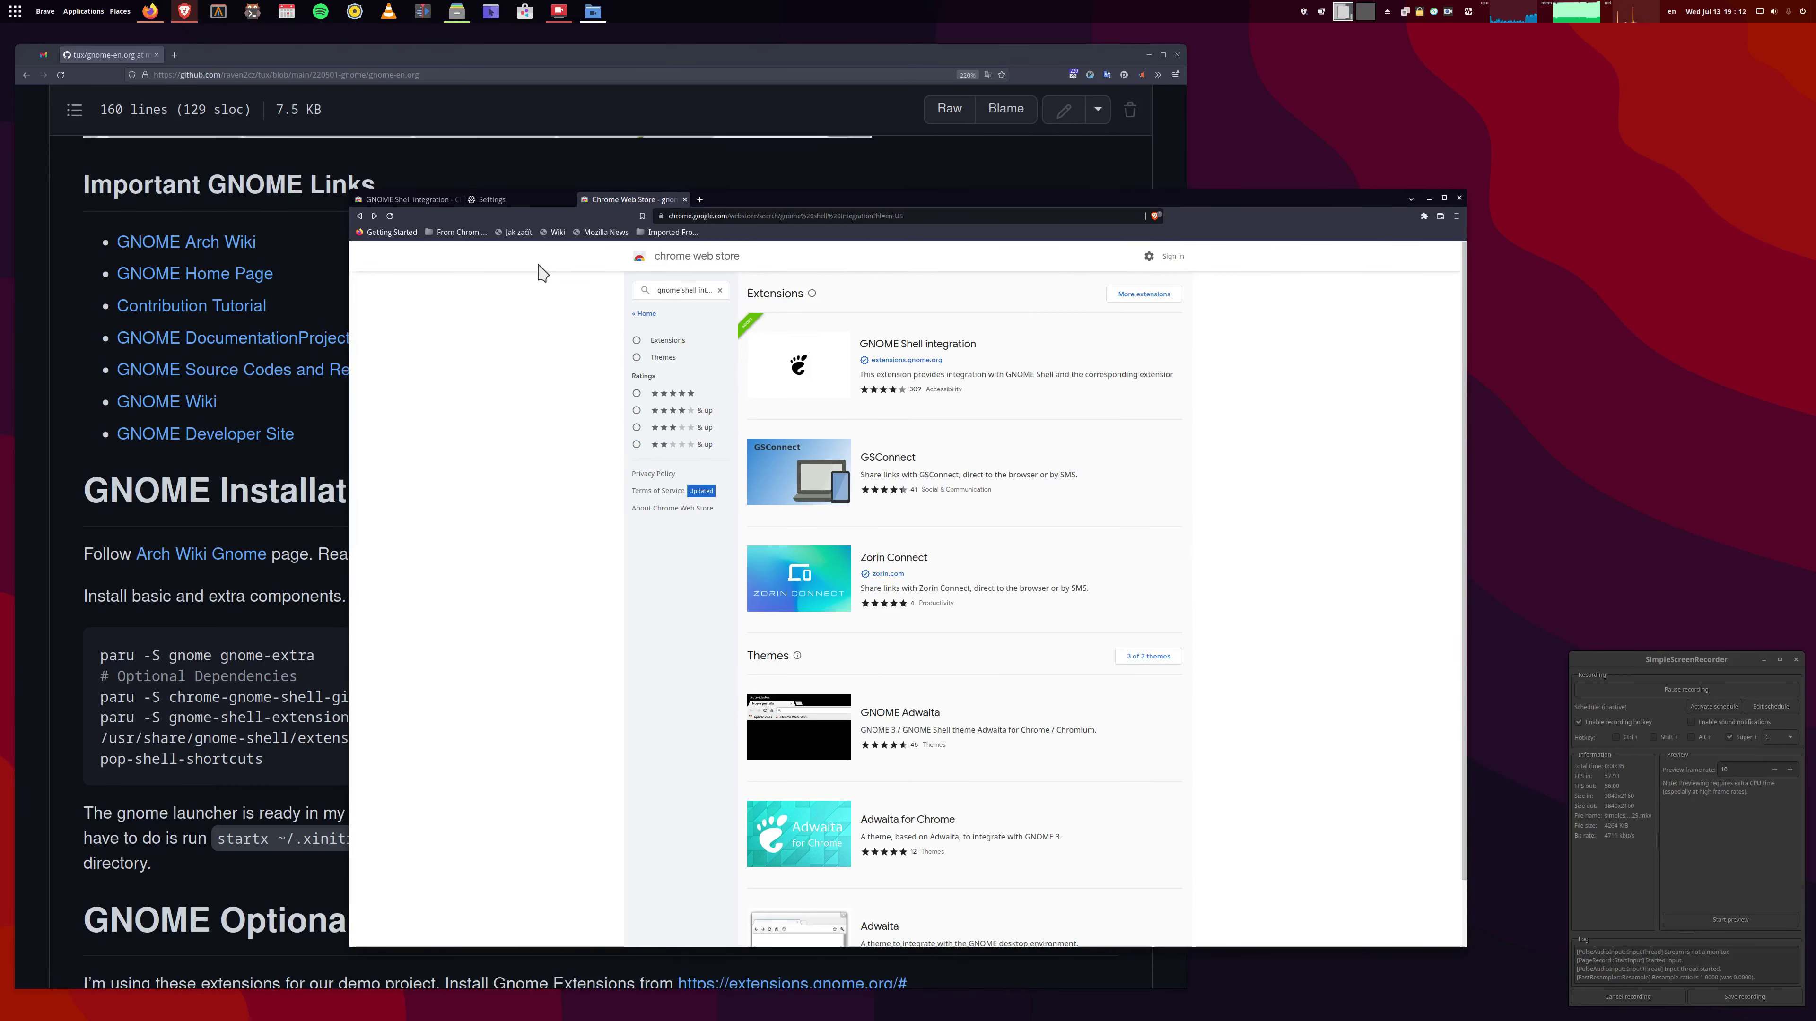
{"action": "left_click", "coordinate": [420, 196]}
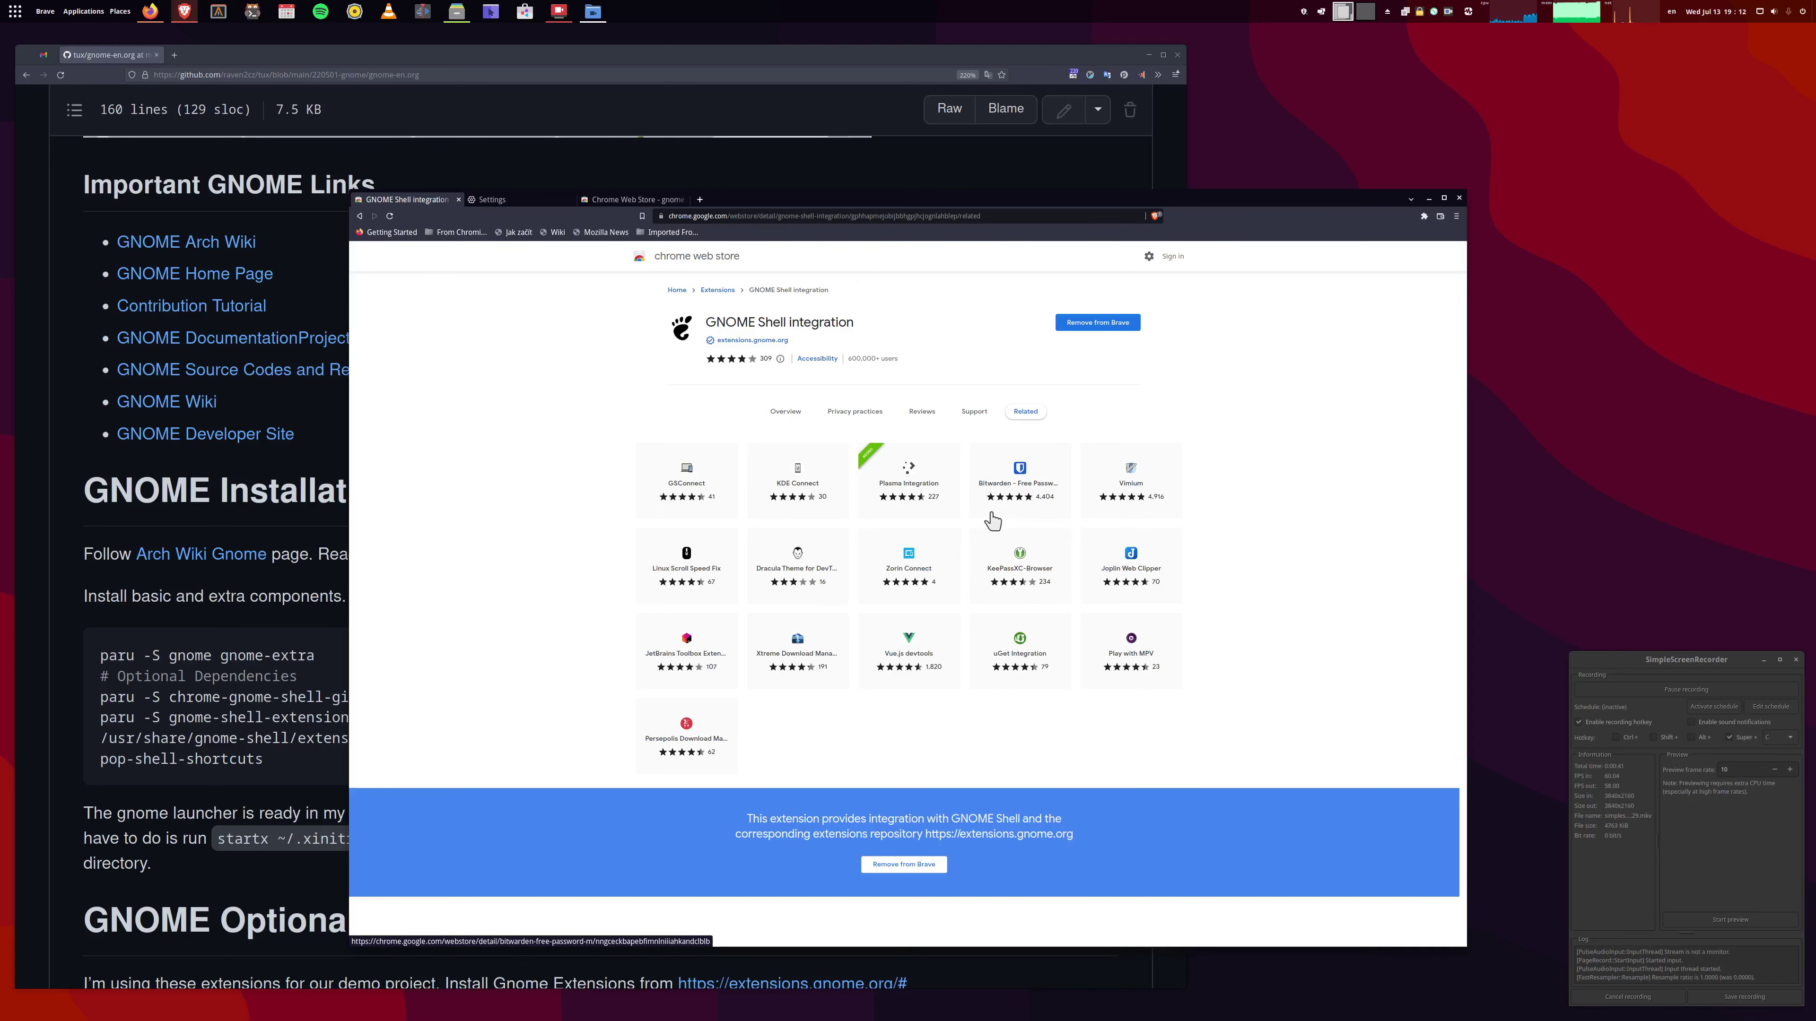
Show the article's GNOME Optional Extensions list, and find "dash to panel" on the GNOME Shell Extensions website in Brave and open its page.
{"action": "left_click", "coordinate": [111, 335]}
{"action": "scroll", "coordinate": [111, 334], "scroll_direction": "down", "scroll_amount": 5}
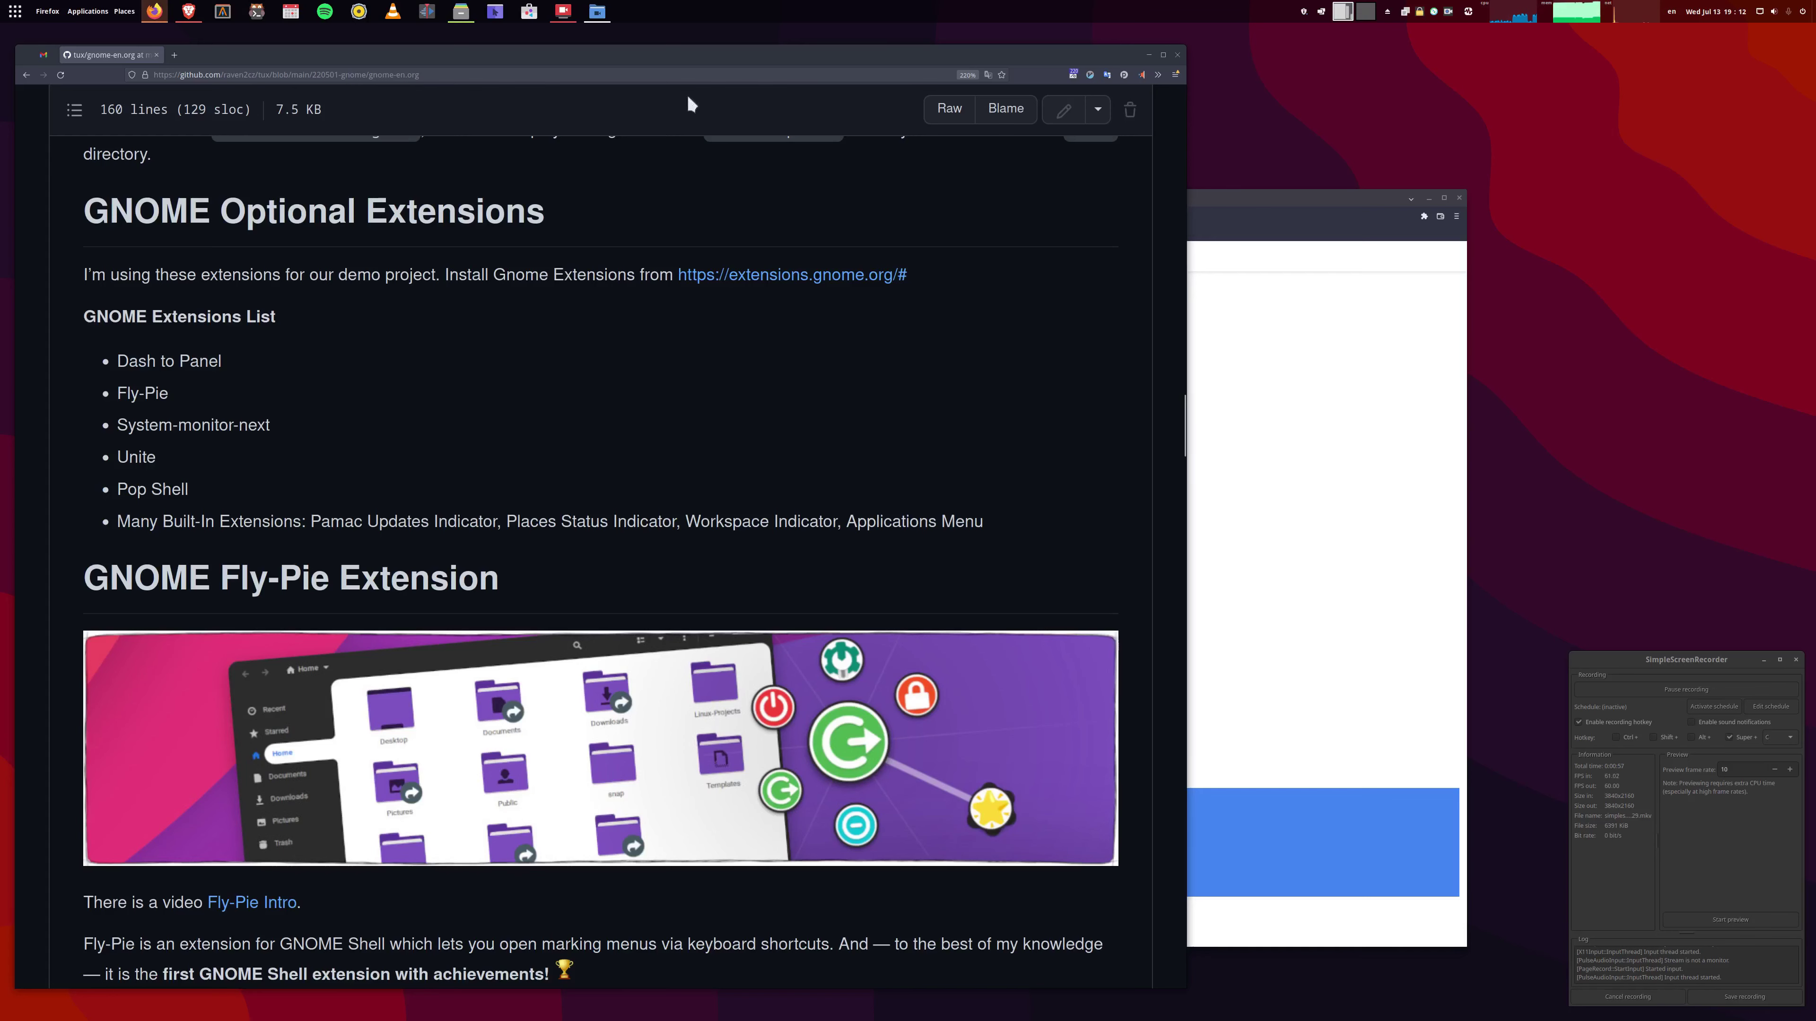
{"action": "left_click", "coordinate": [1356, 525]}
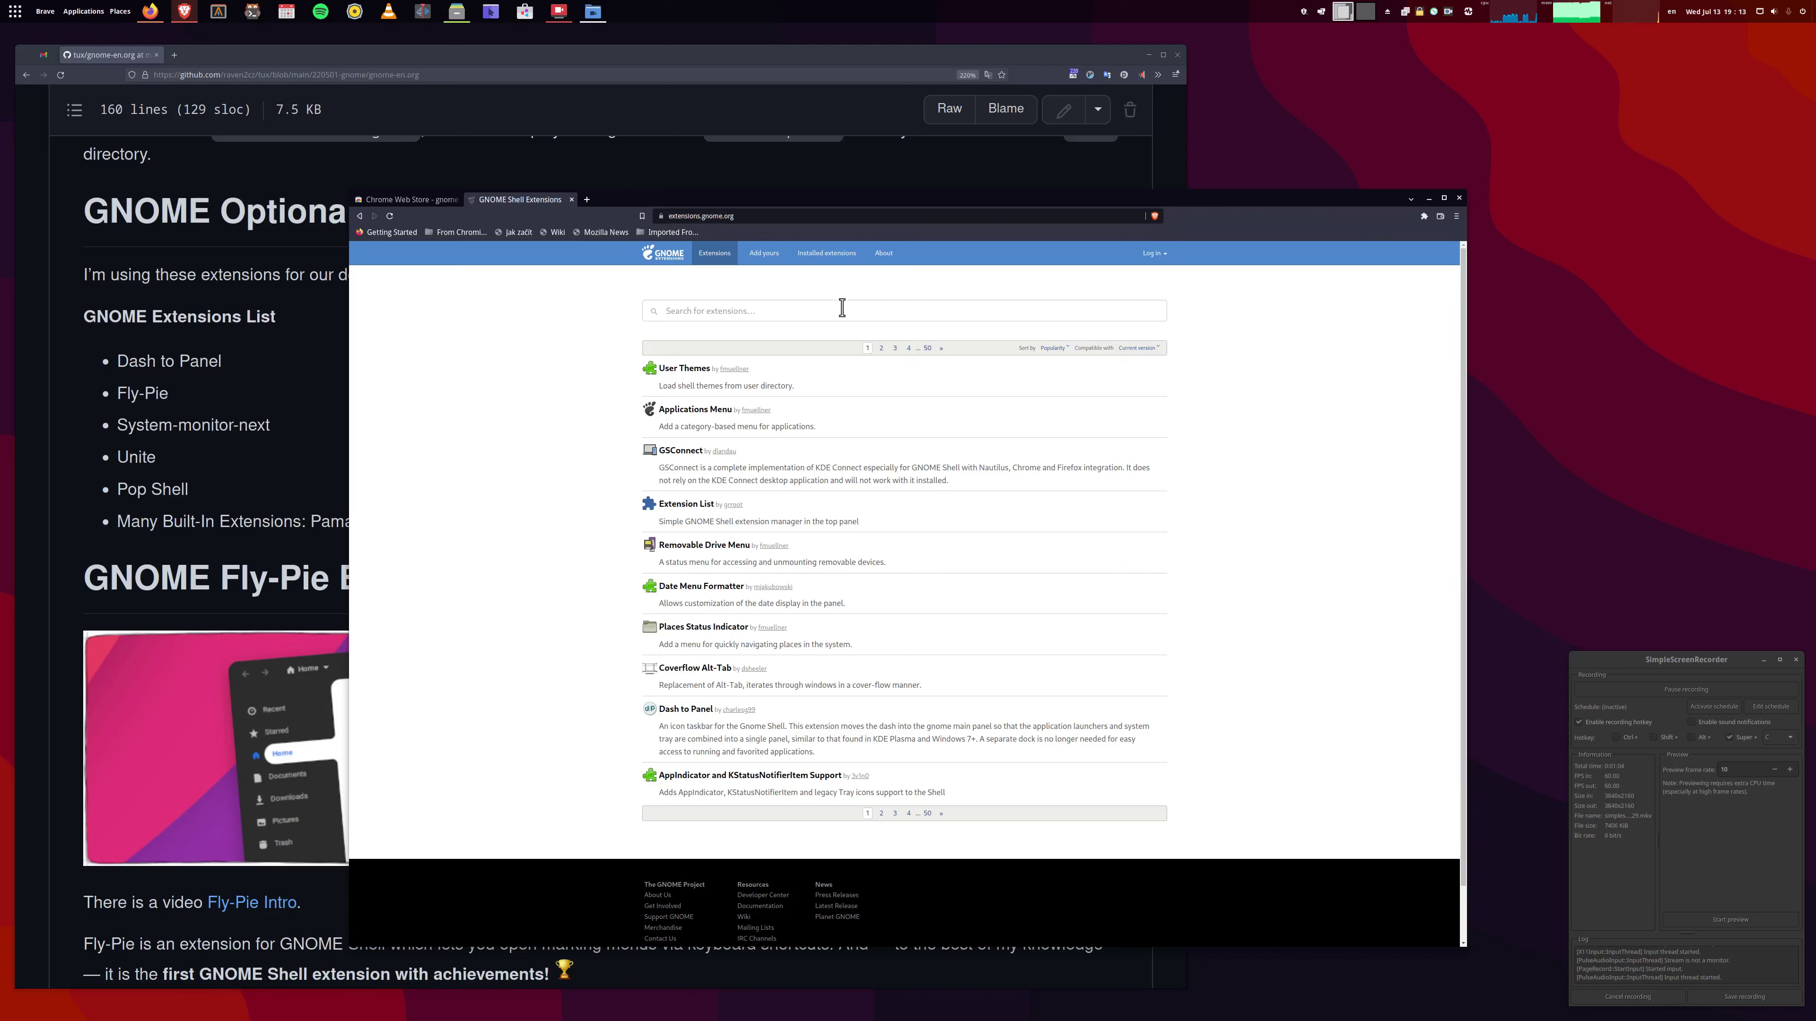
{"action": "left_click", "coordinate": [733, 311]}
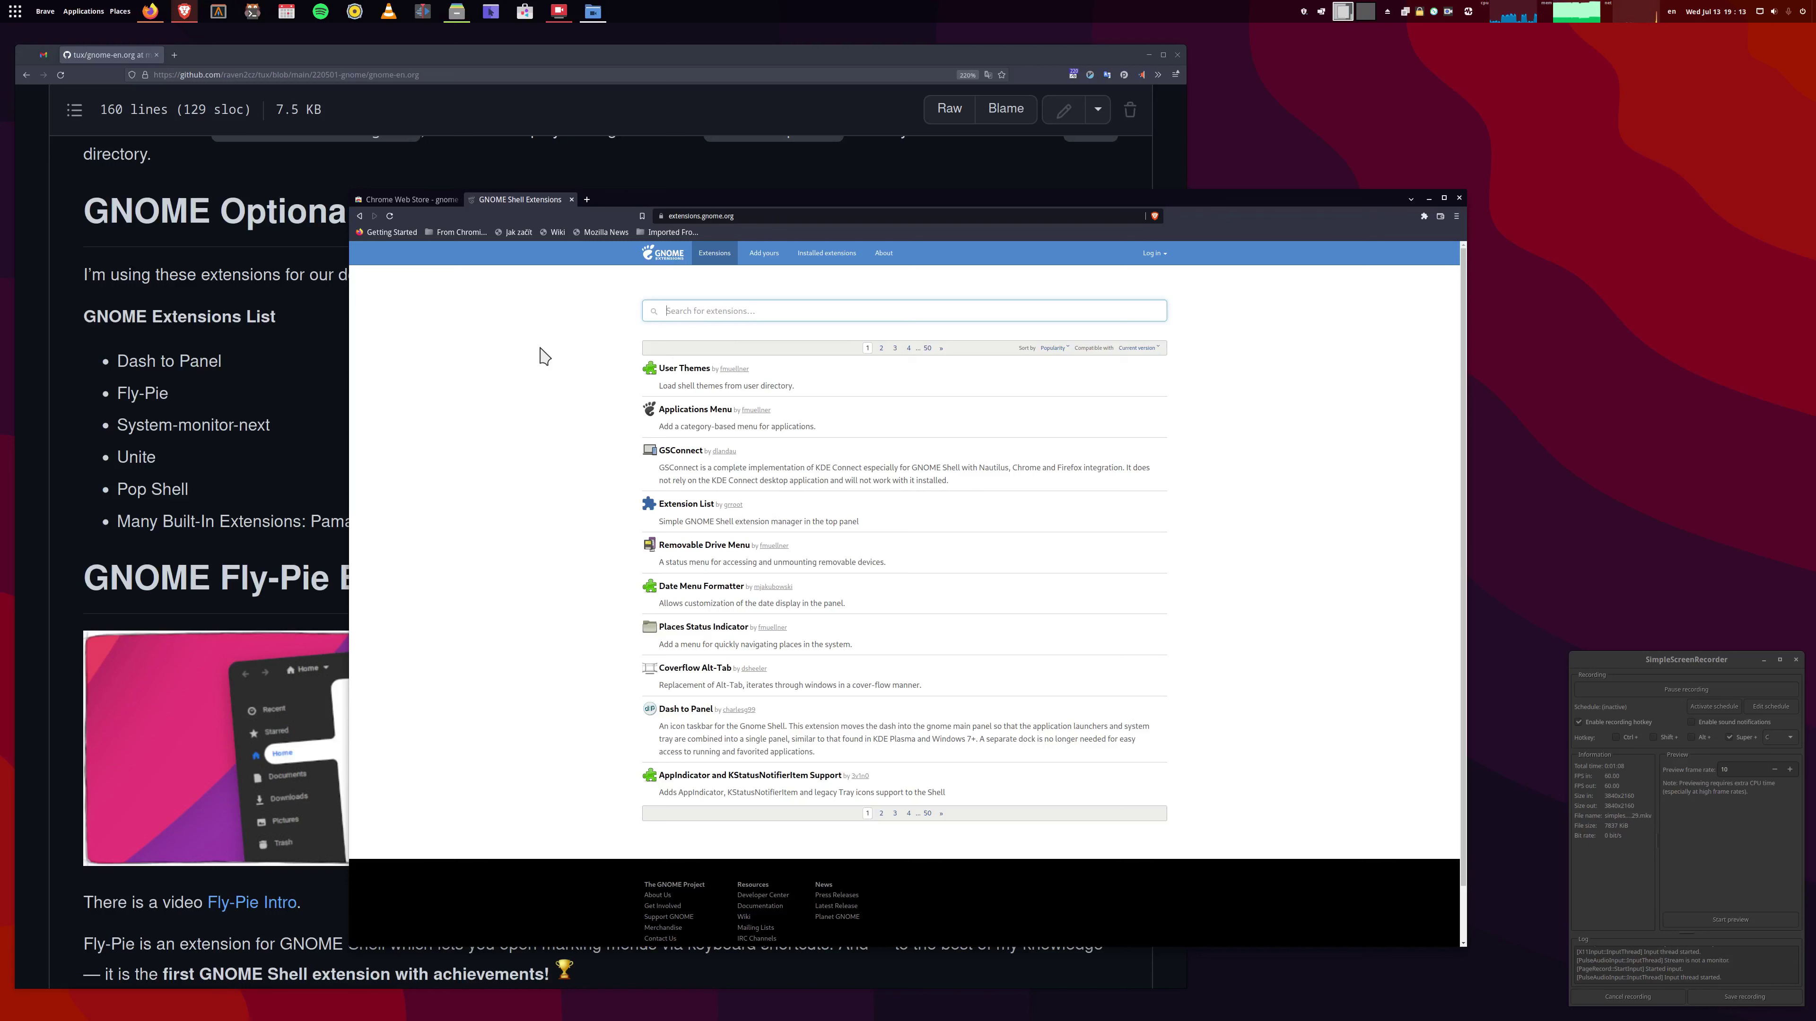
{"action": "type", "text": "dash to p"}
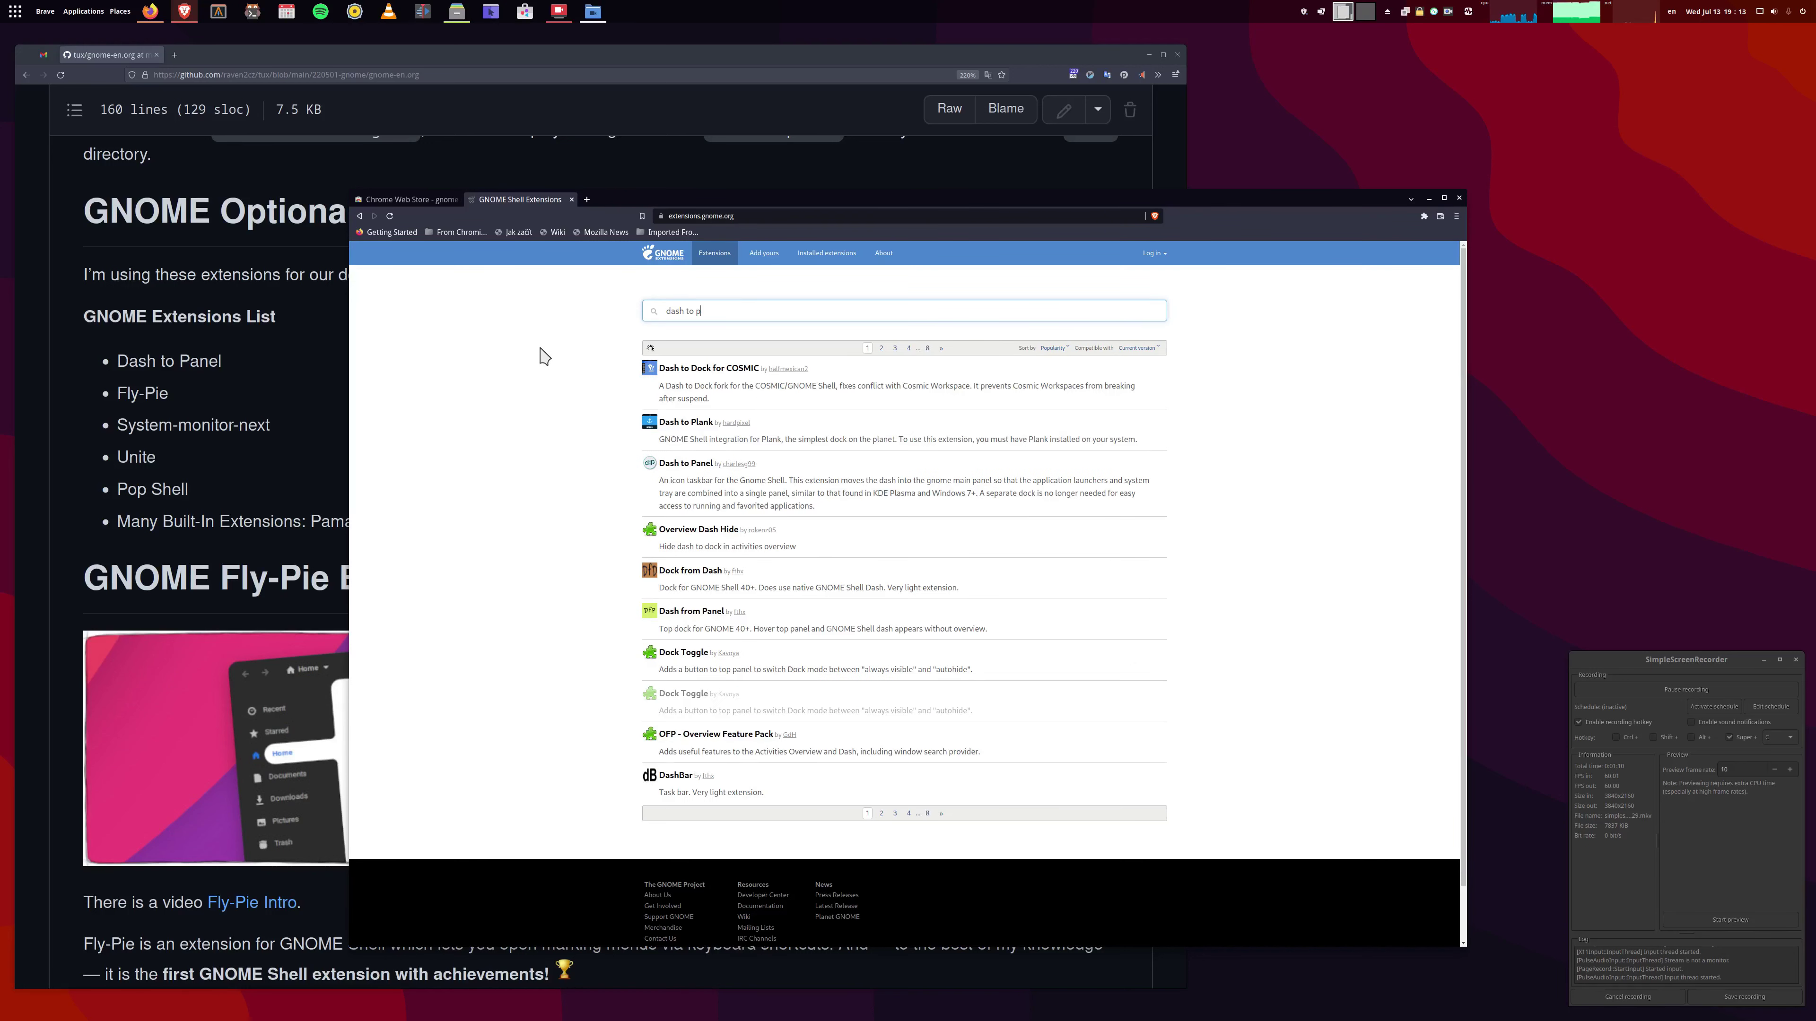
{"action": "type", "text": "anel"}
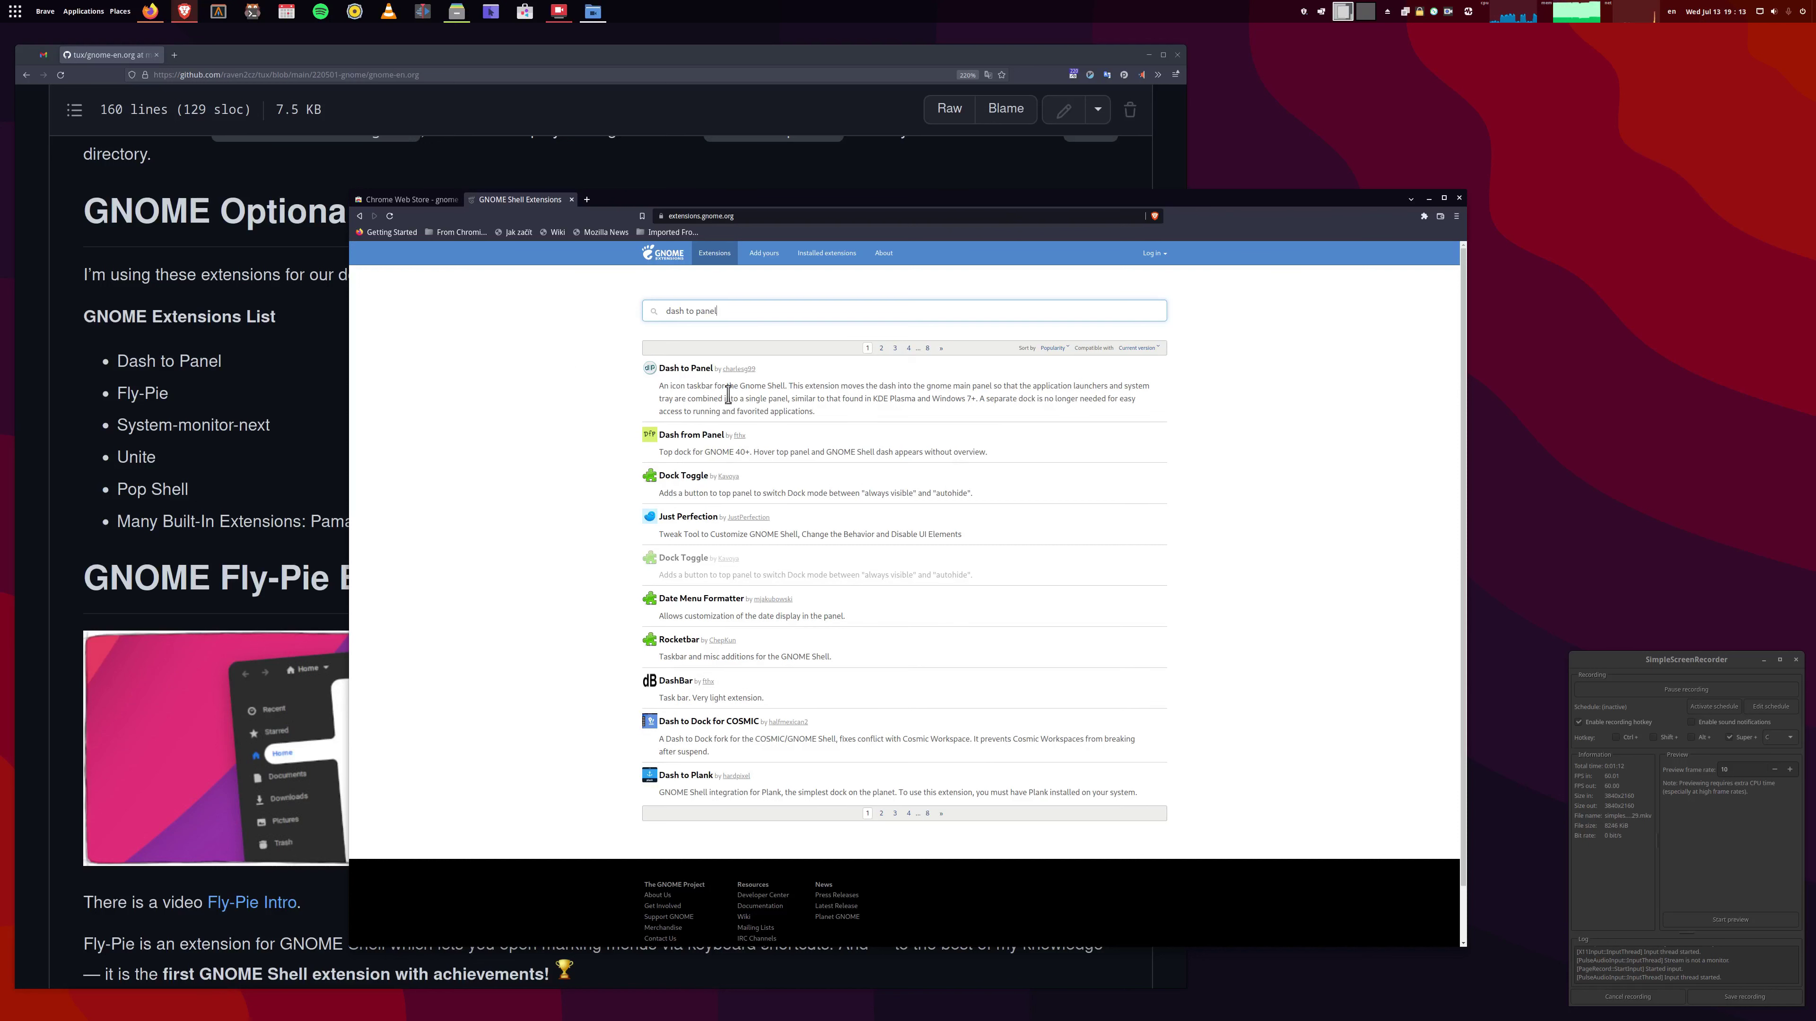
{"action": "left_click", "coordinate": [684, 369]}
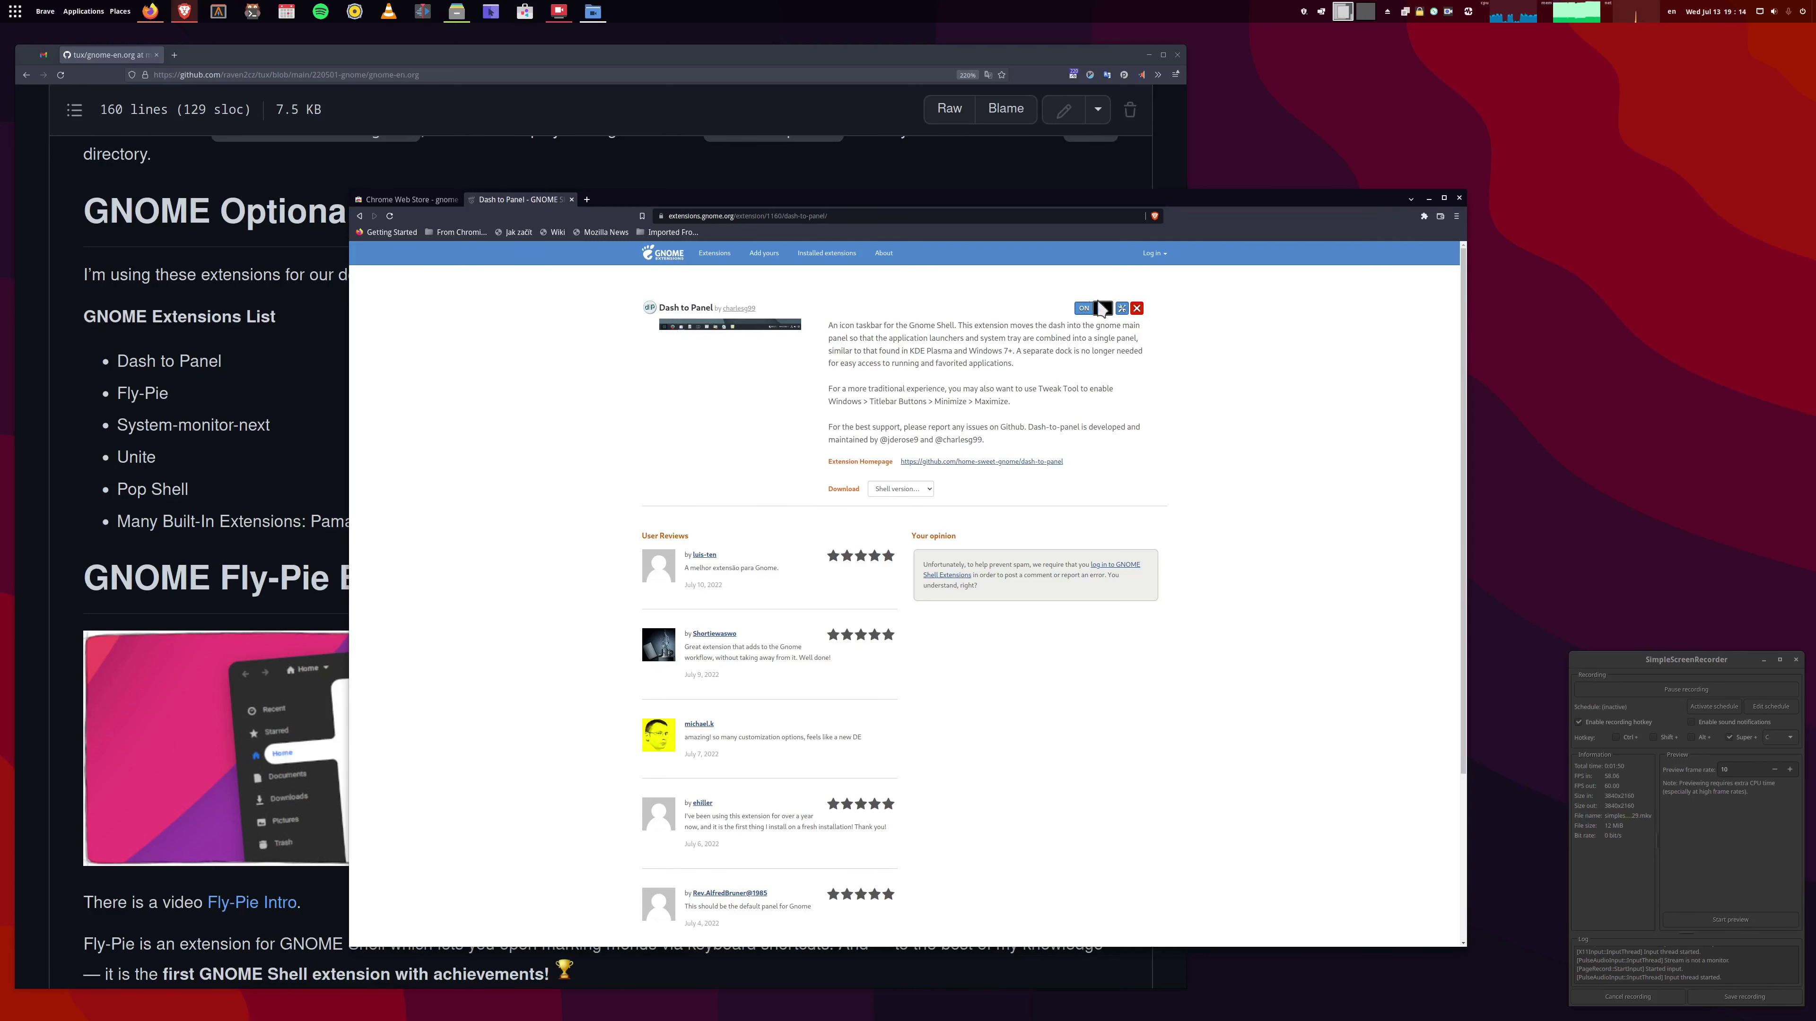
Launch the Extensions app, enlarge its window to fit more entries and place it over the Brave window.
{"action": "key", "text": "super"}
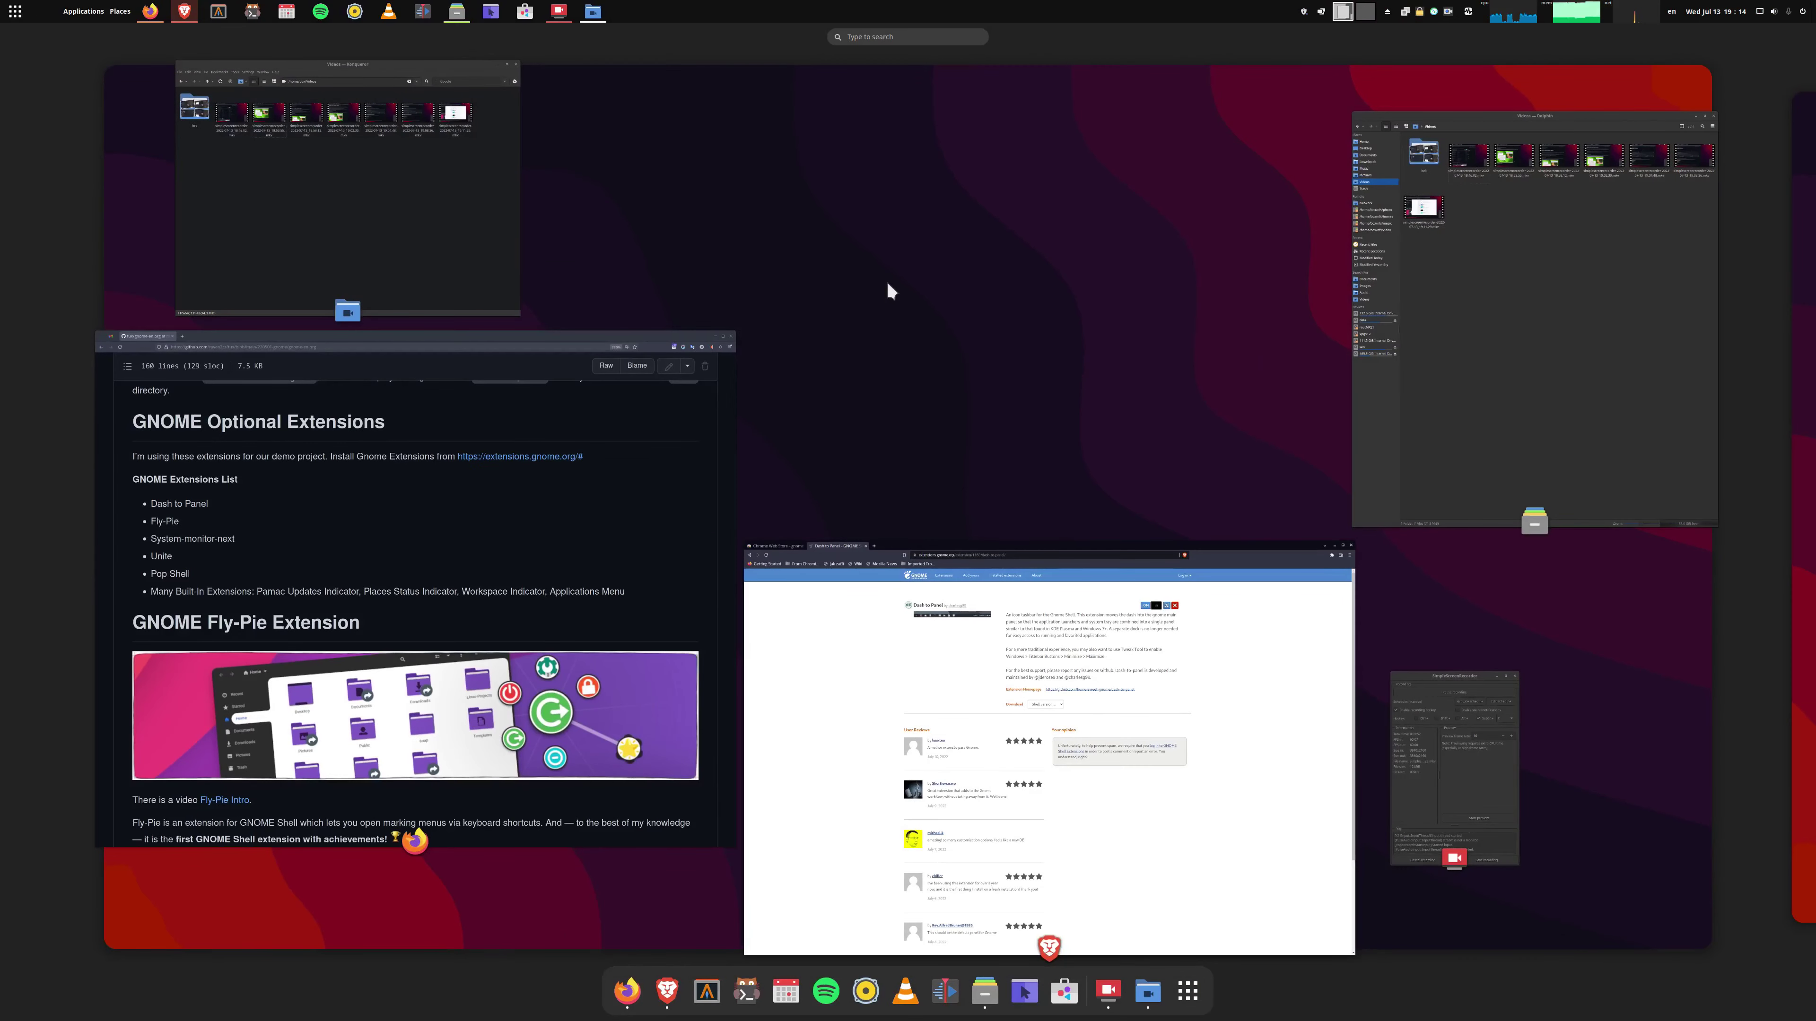
{"action": "type", "text": "ex"}
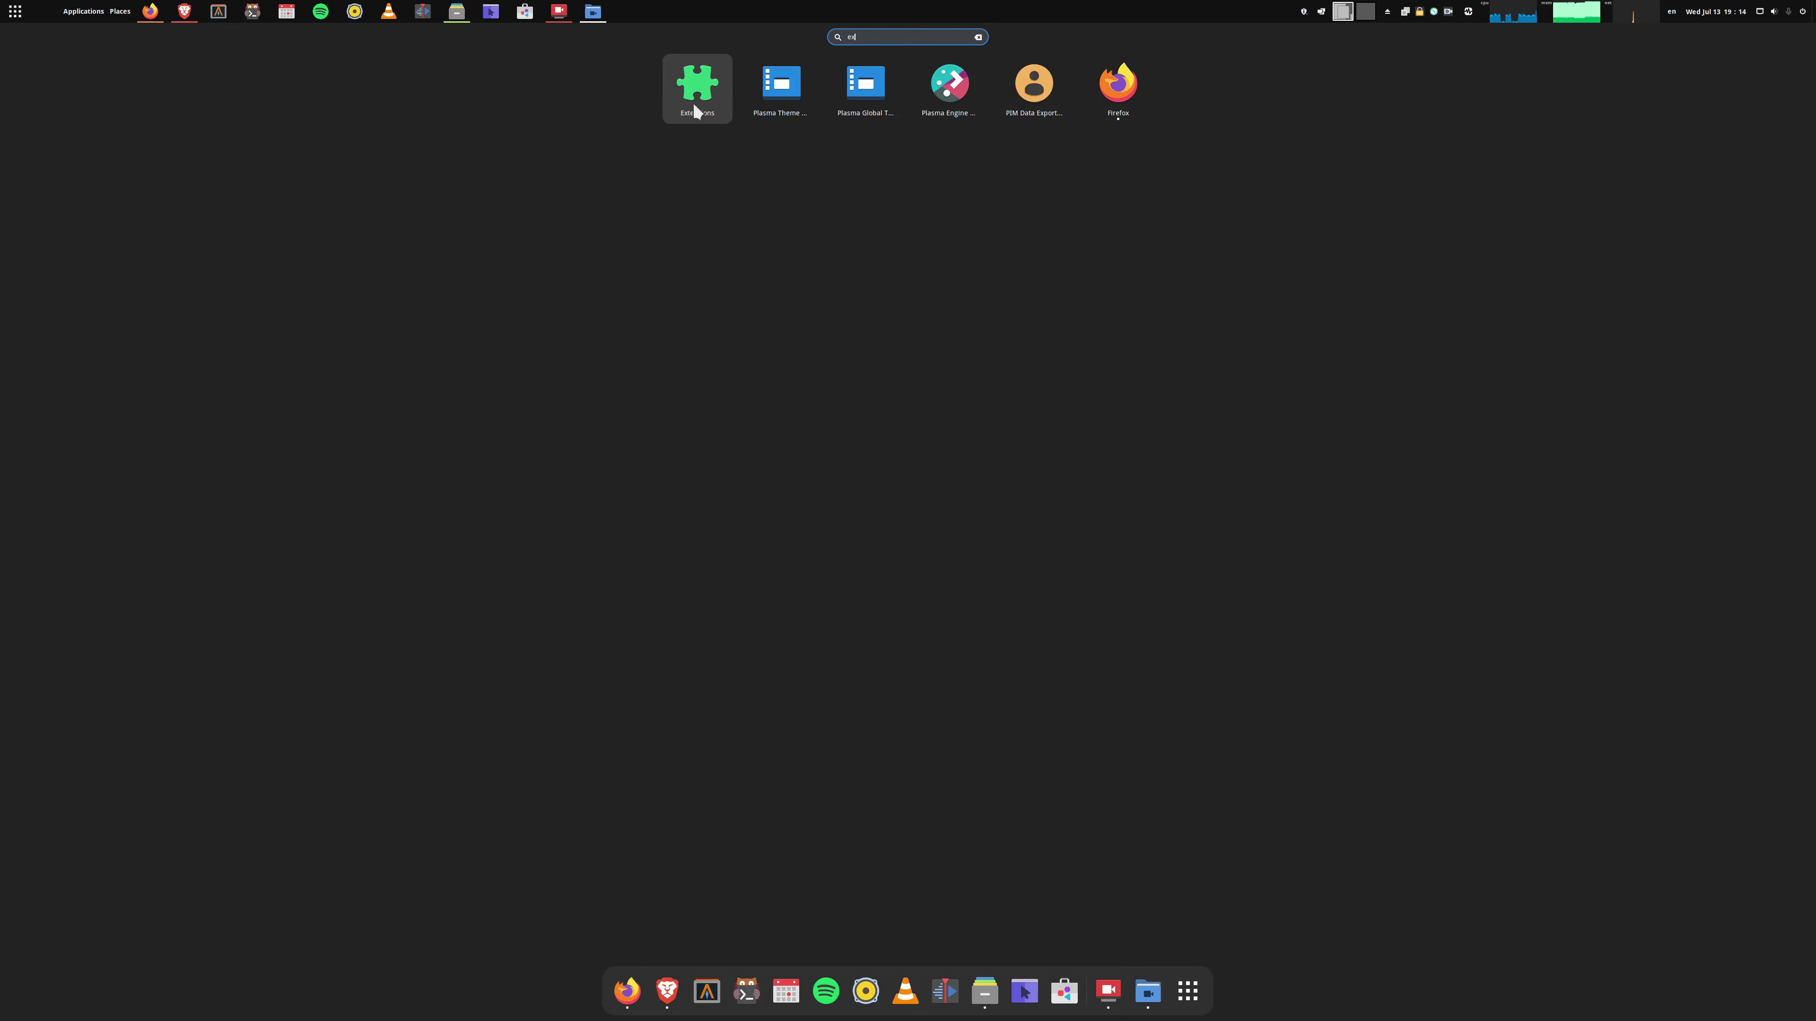
{"action": "left_click", "coordinate": [692, 102]}
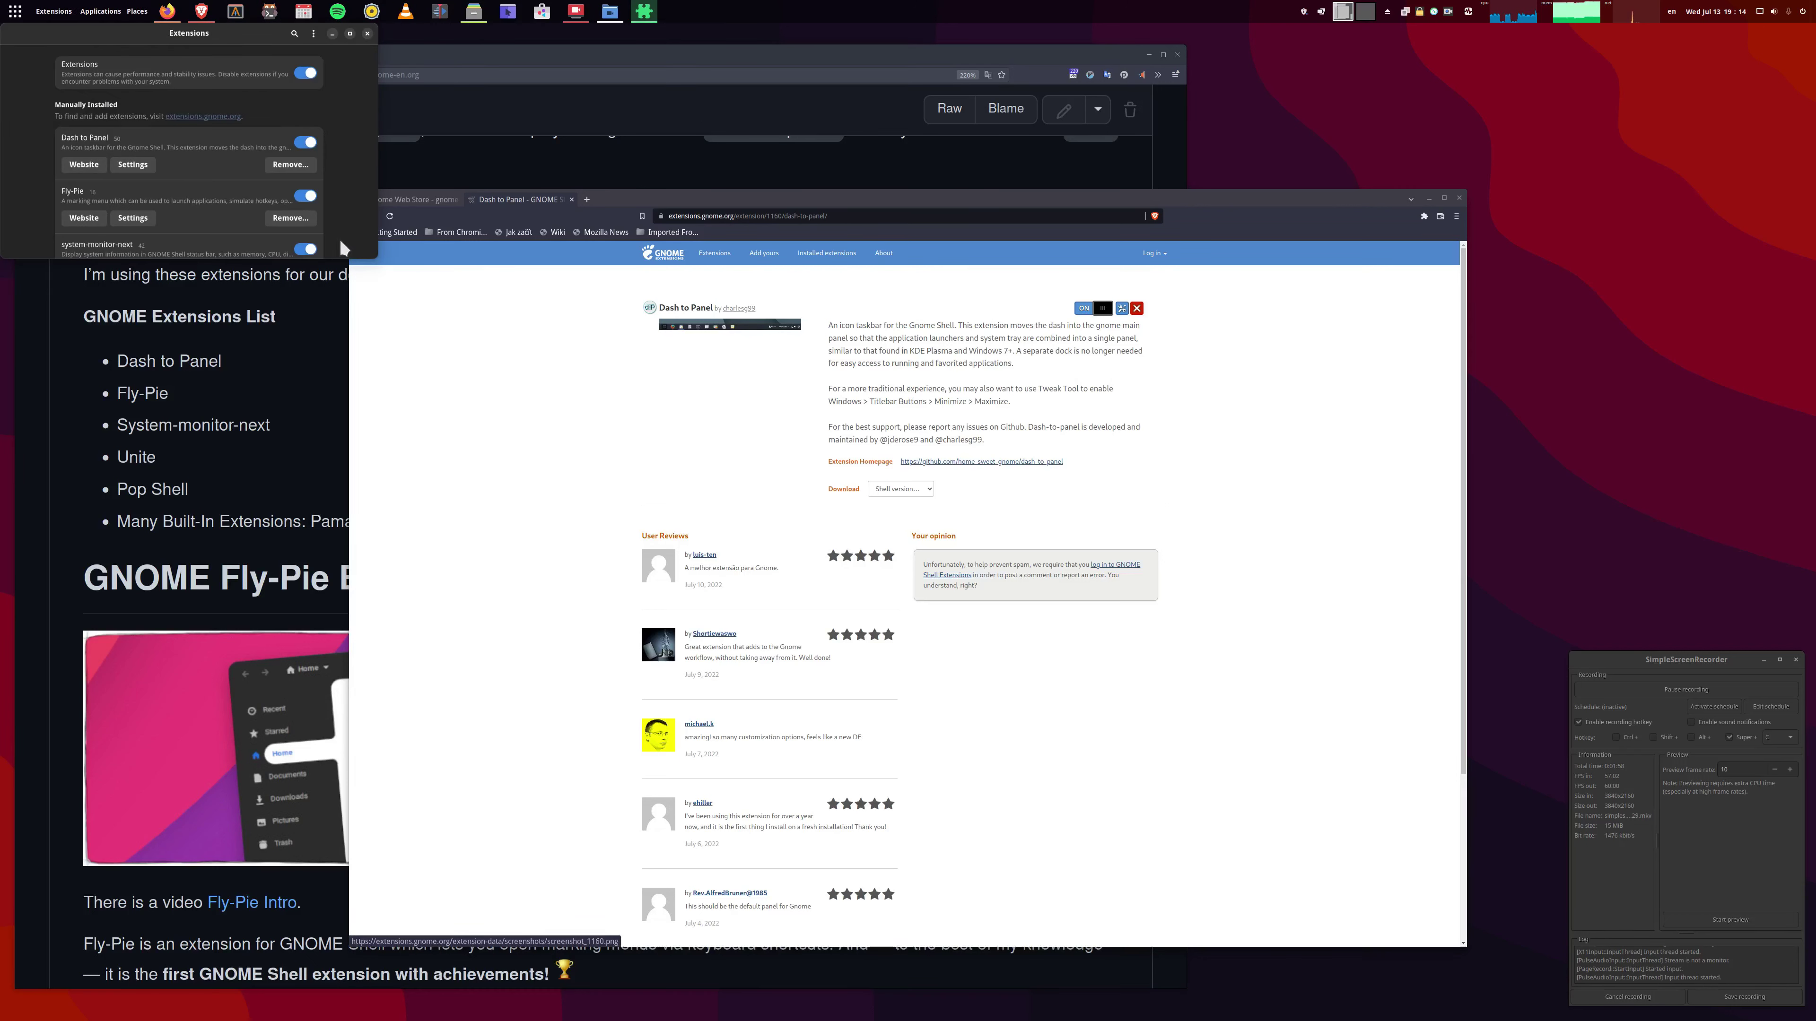
{"action": "left_click_drag", "start_coordinate": [932, 413], "coordinate": [1136, 852]}
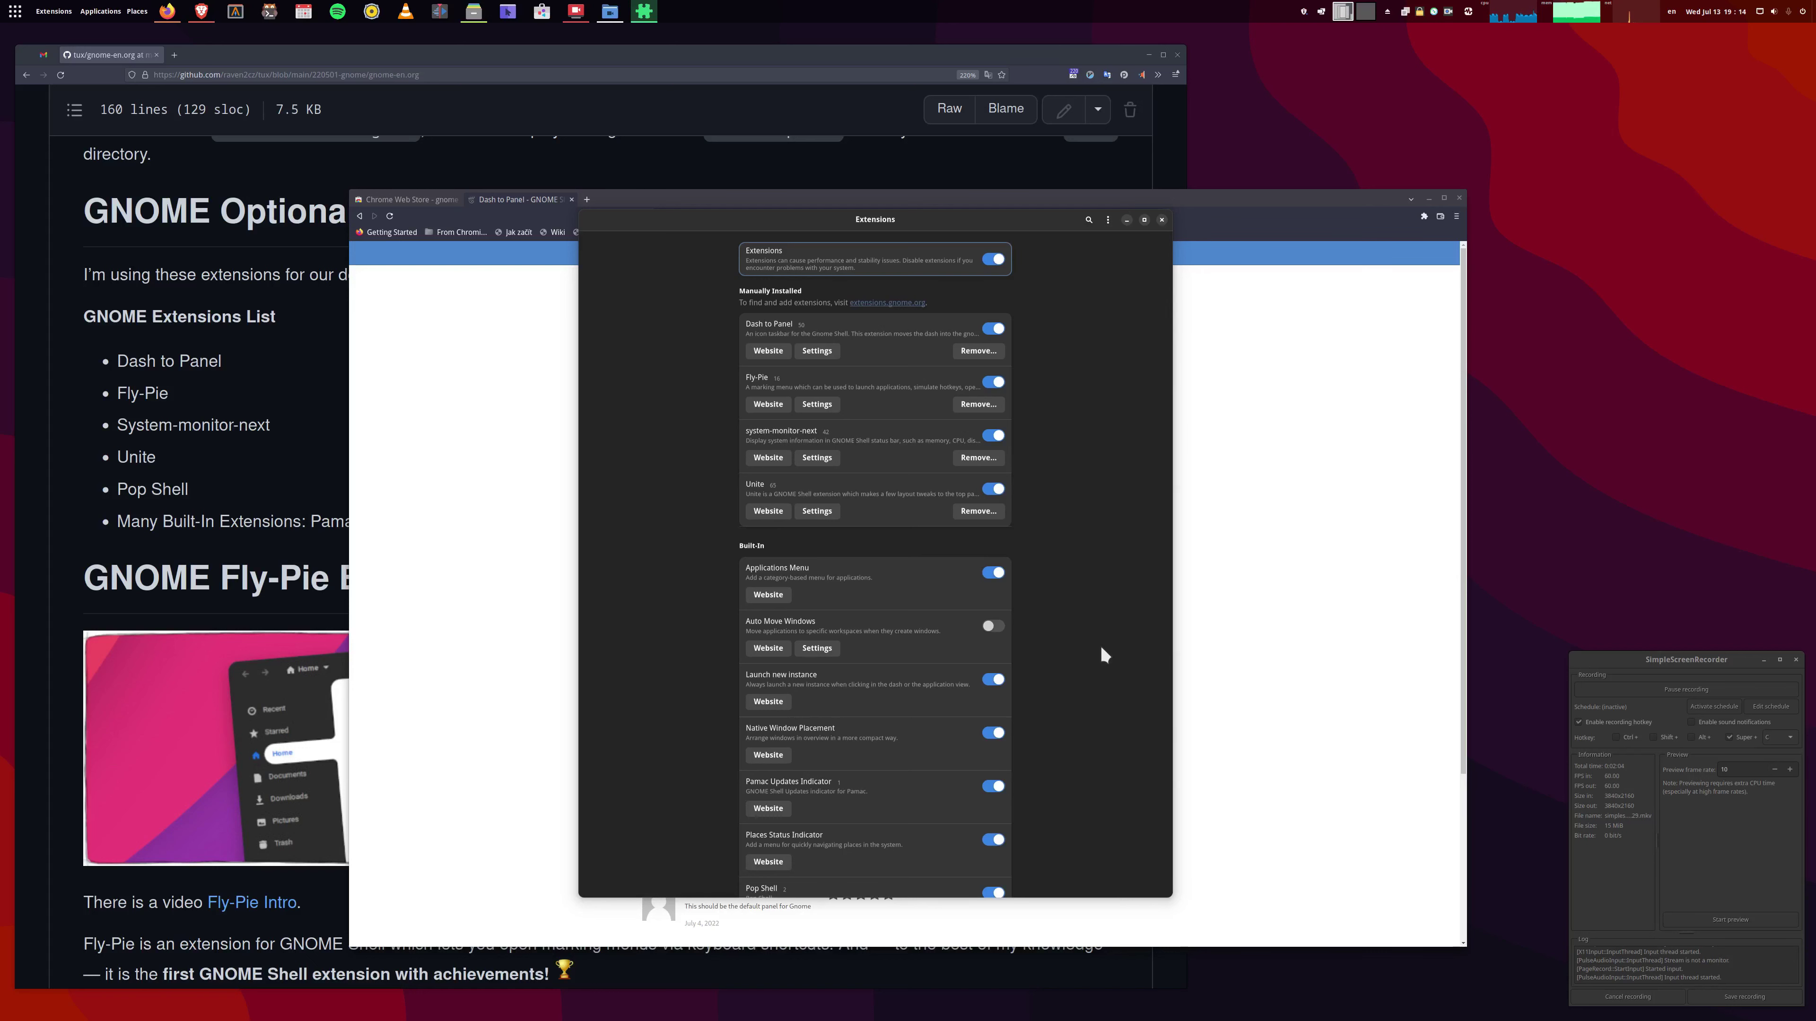
{"action": "left_click_drag", "start_coordinate": [1023, 219], "coordinate": [989, 167]}
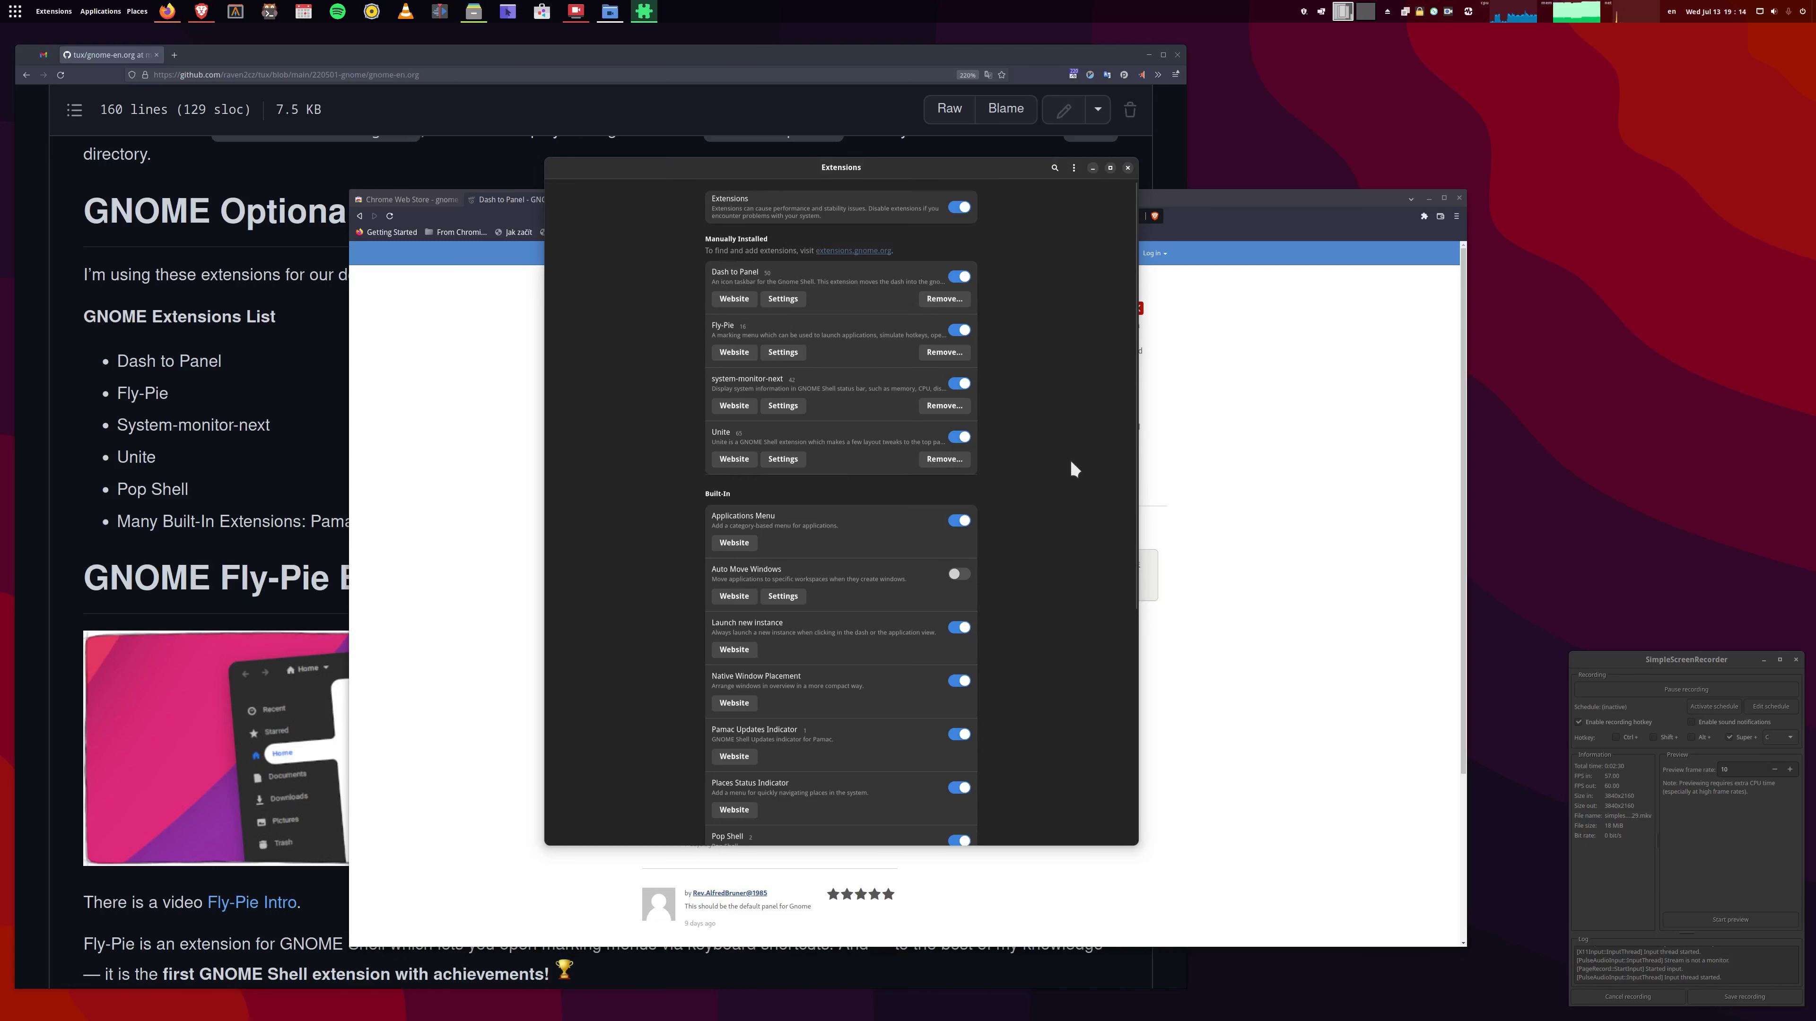
Review the built-in extensions in the Extensions app, down to Workspace Indicator at the end of the list.
{"action": "scroll", "coordinate": [1071, 463], "scroll_direction": "down", "scroll_amount": 5}
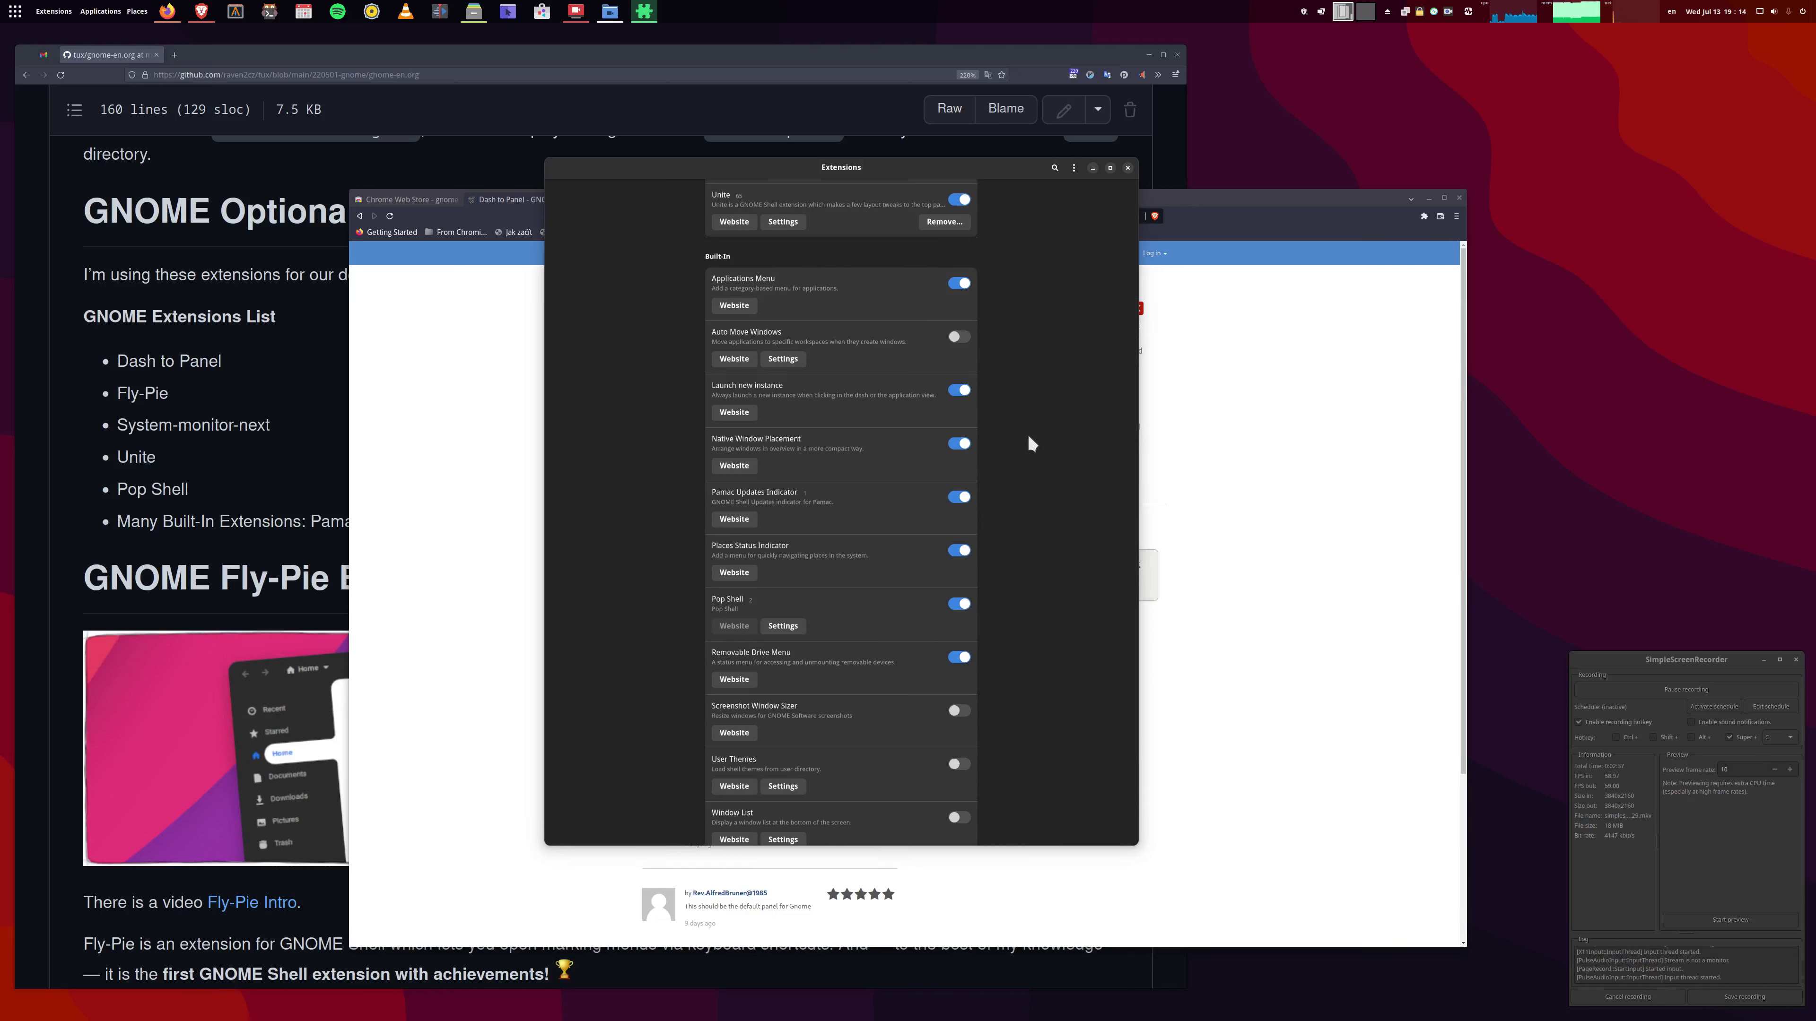
{"action": "scroll", "coordinate": [994, 695], "scroll_direction": "down", "scroll_amount": 3}
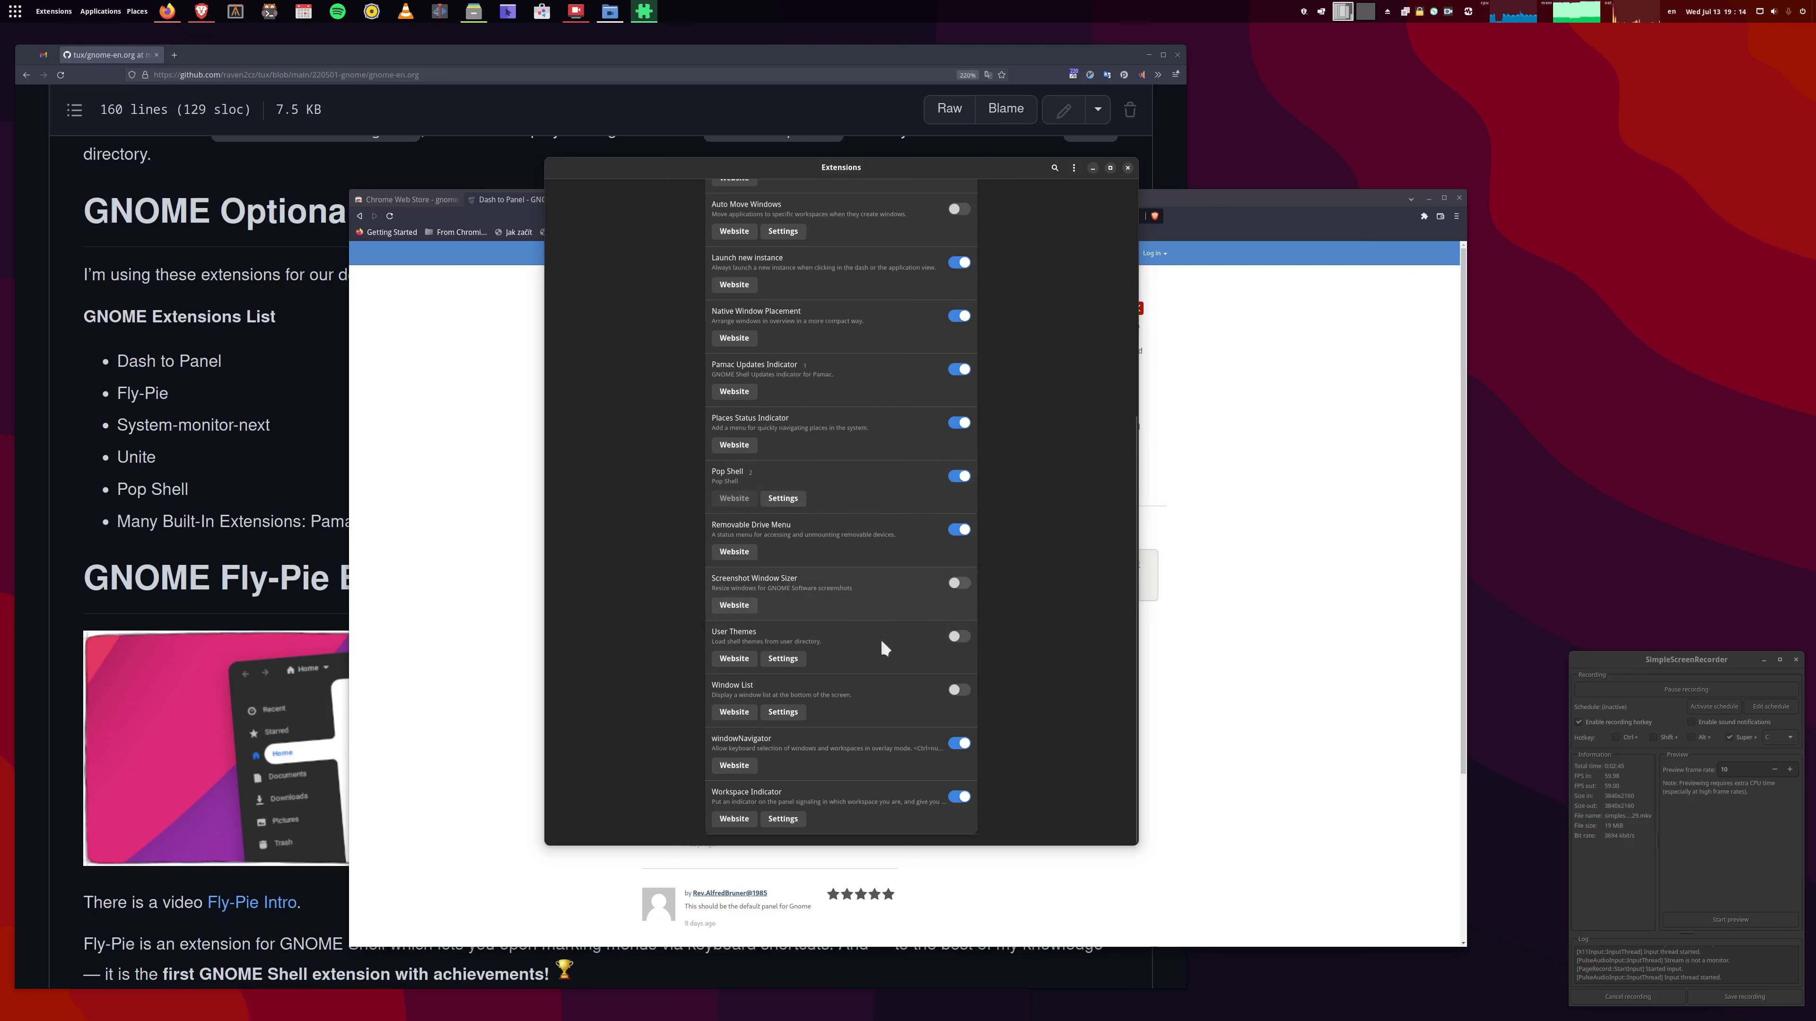
{"action": "scroll", "coordinate": [830, 724], "scroll_direction": "up", "scroll_amount": 1}
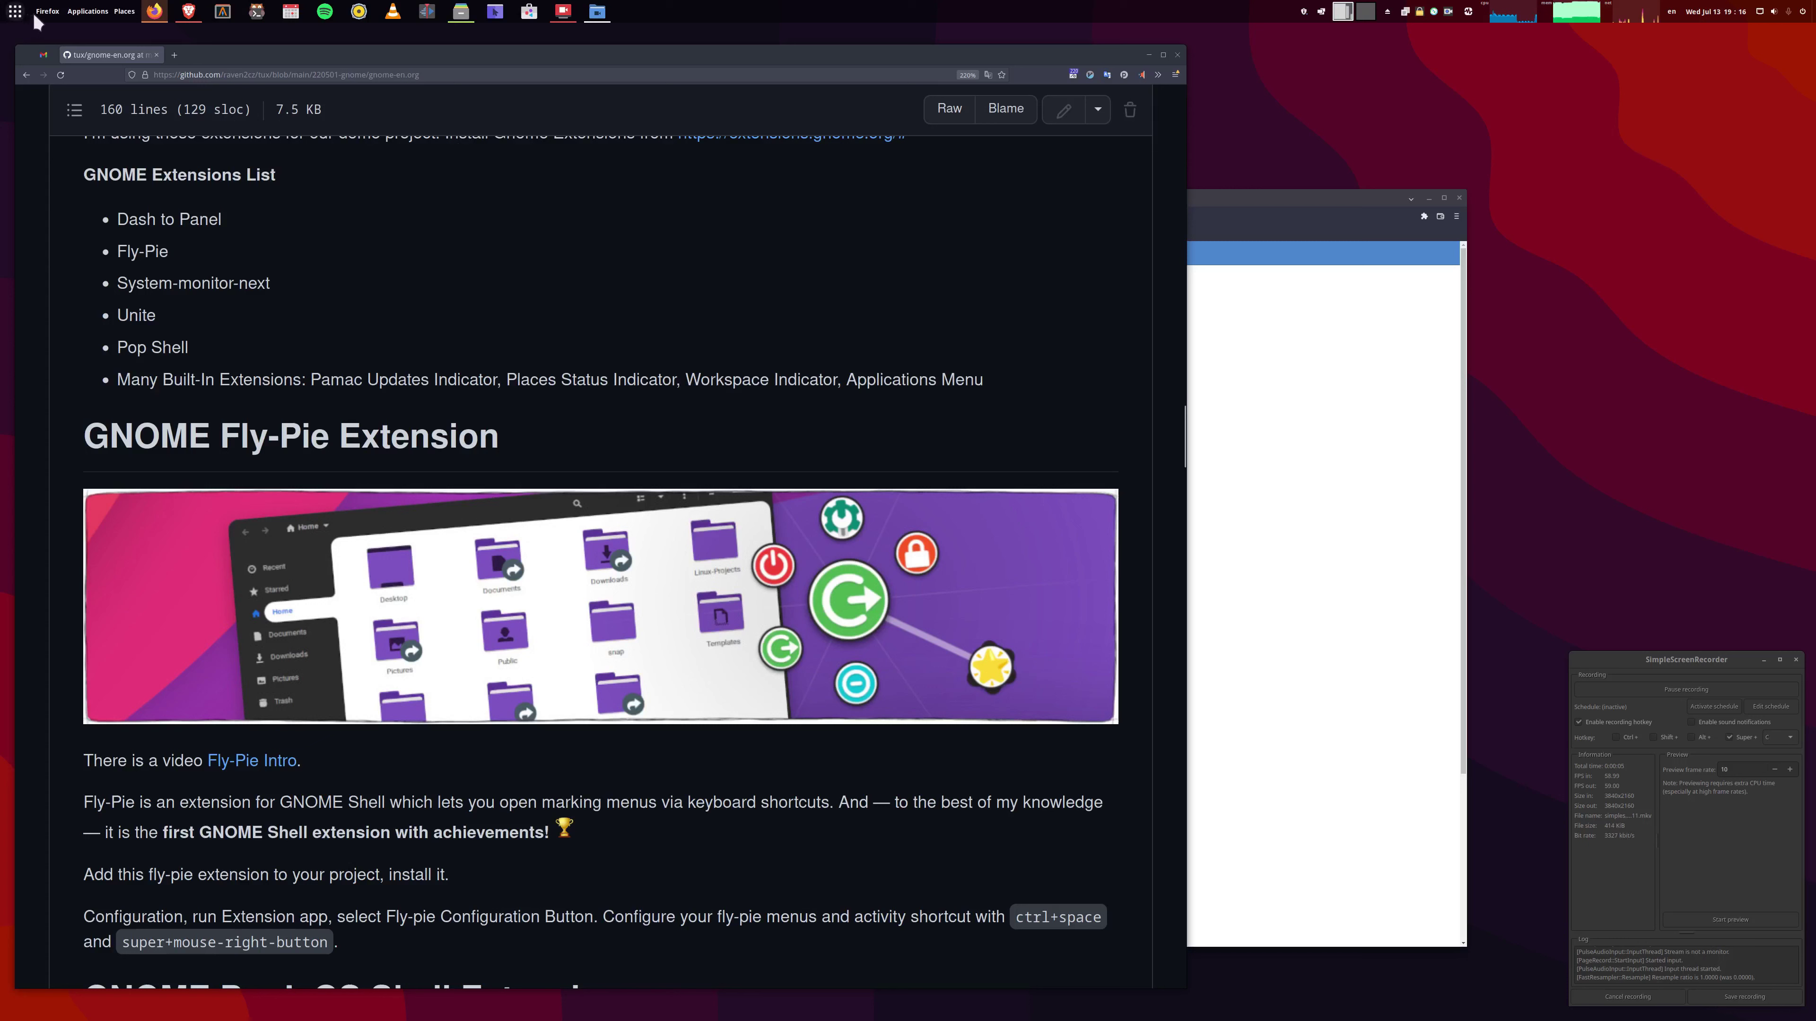
Open the Dash to Panel settings from the panel, enlarge the window to fit the whole Position page and move it off the article.
{"action": "right_click", "coordinate": [673, 12]}
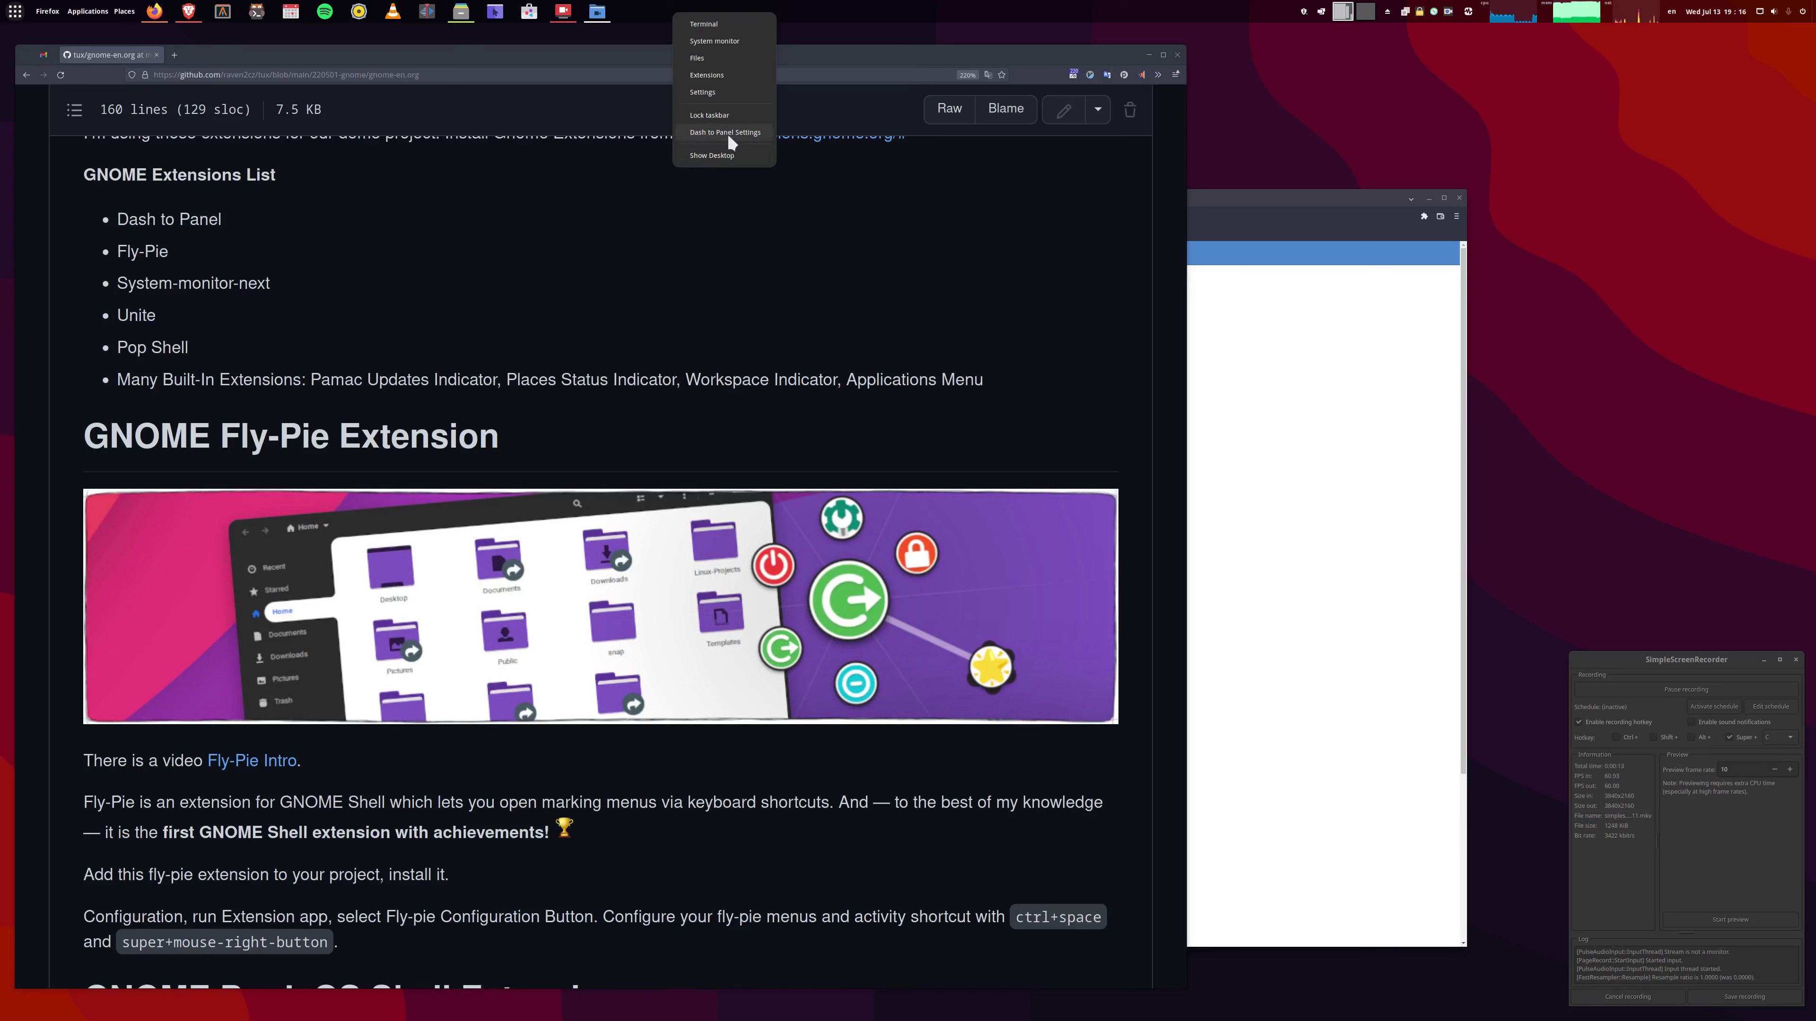
{"action": "left_click", "coordinate": [743, 131]}
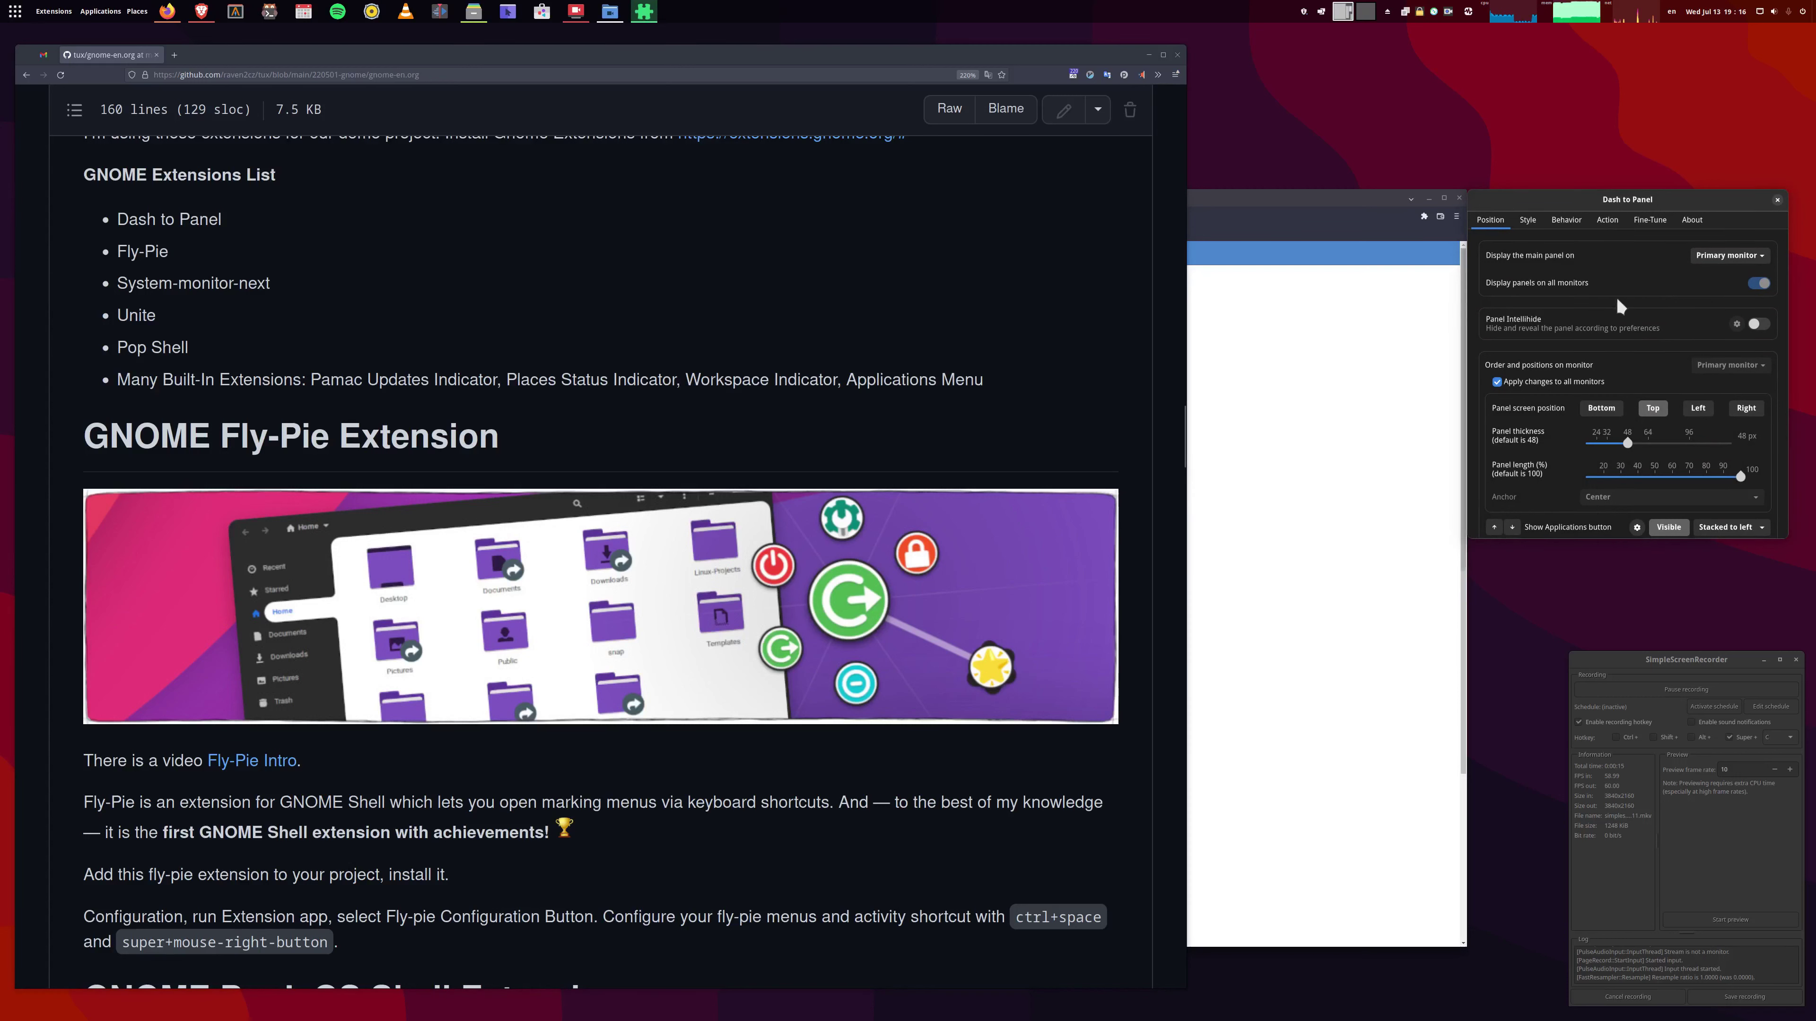
{"action": "left_click_drag", "start_coordinate": [1653, 247], "coordinate": [706, 198]}
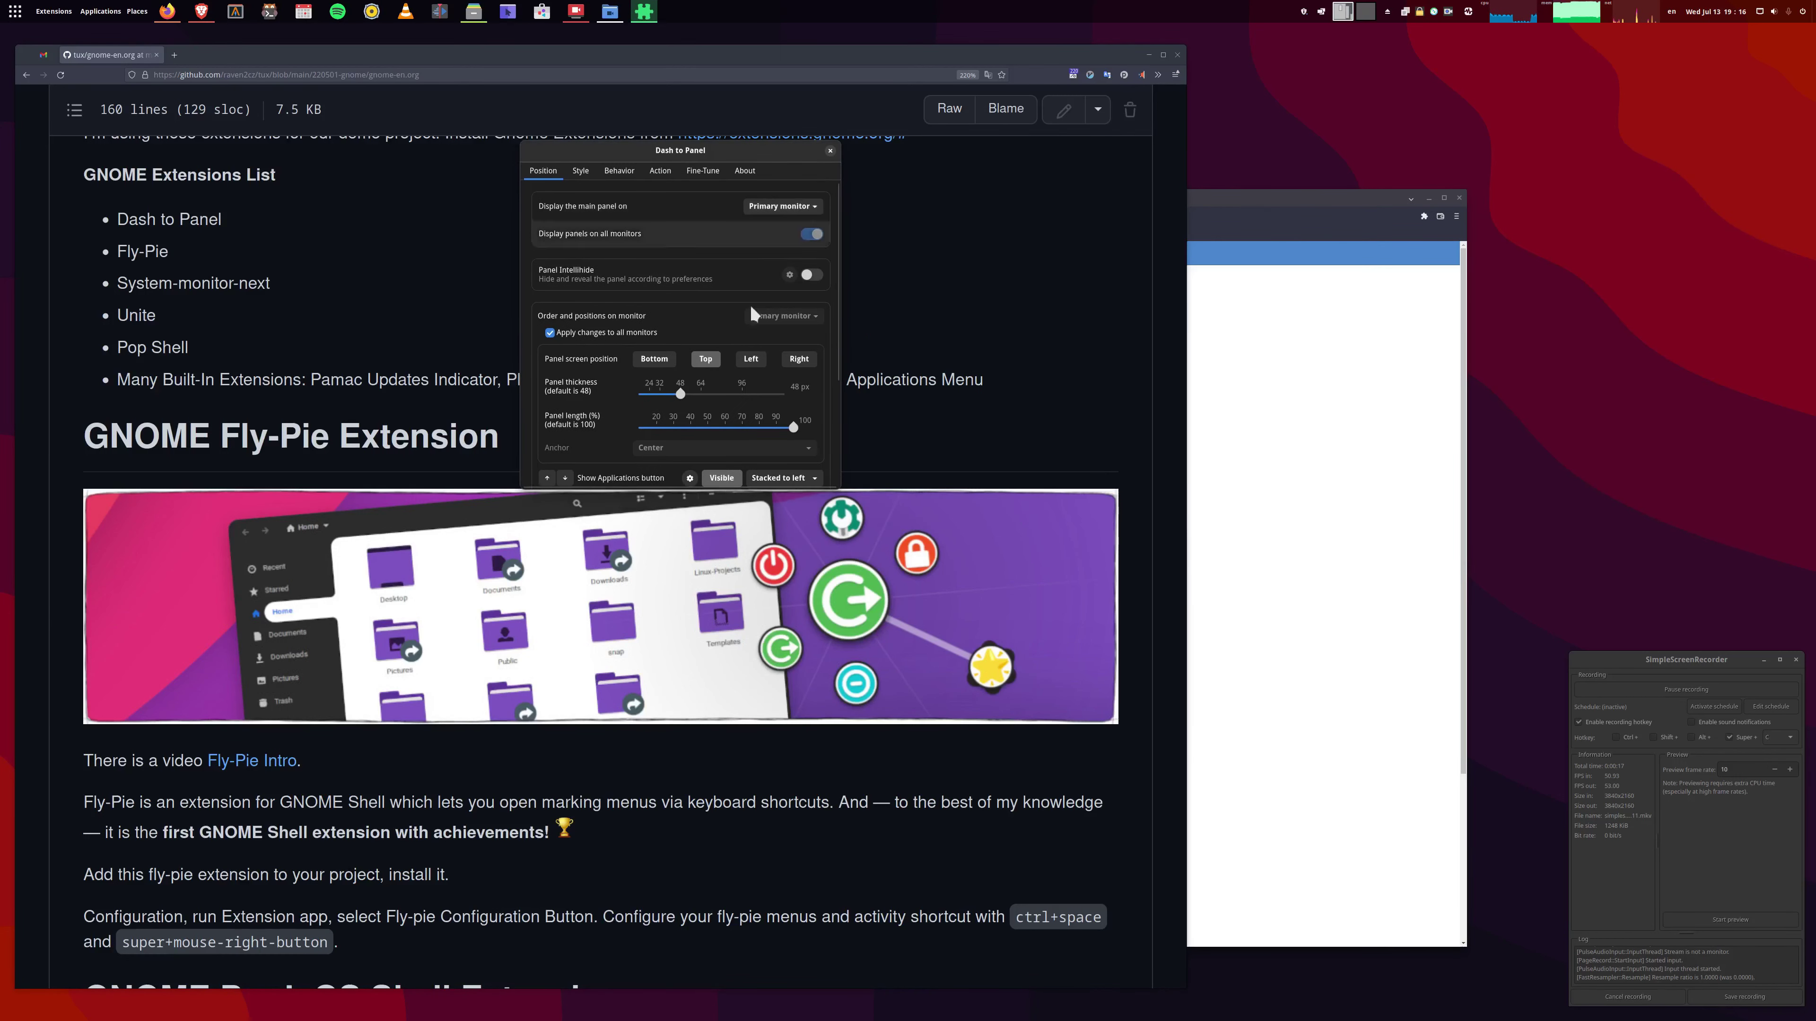
{"action": "left_click_drag", "start_coordinate": [839, 489], "coordinate": [952, 736]}
{"action": "left_click_drag", "start_coordinate": [835, 679], "coordinate": [1451, 760]}
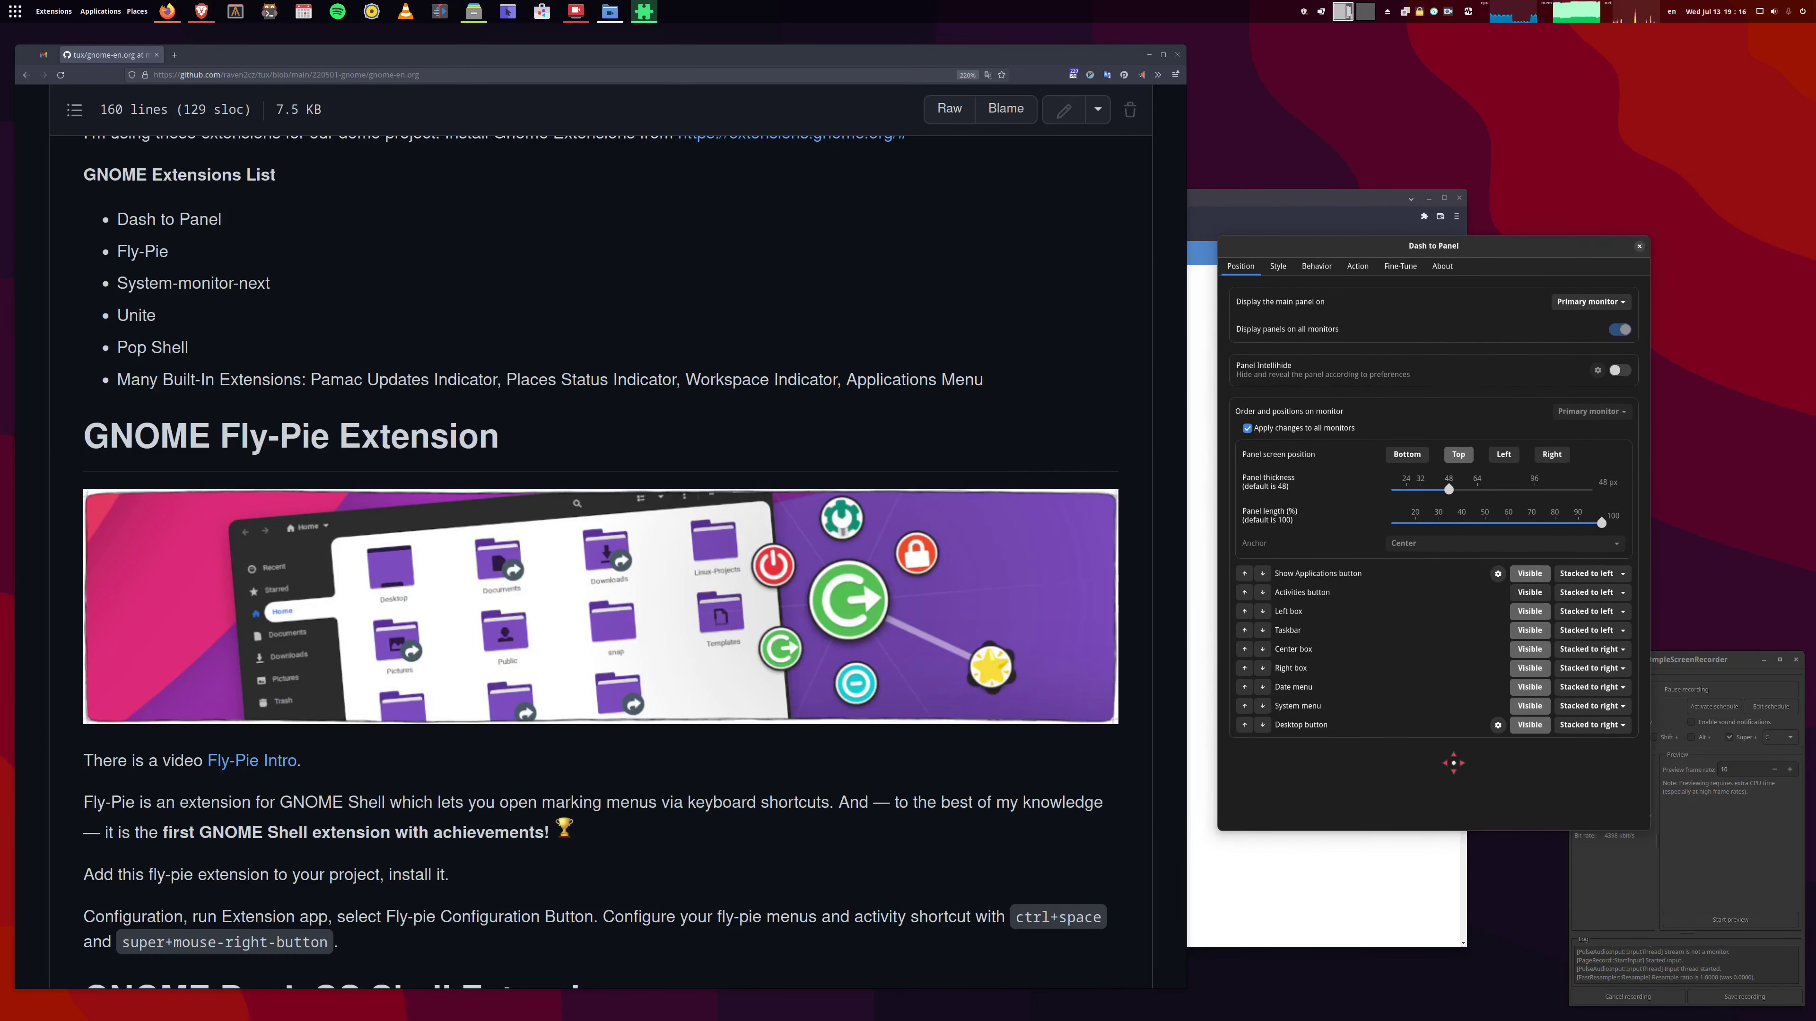
Minimize the Firefox and Brave windows and move the Dash to Panel settings window higher on the empty desktop.
{"action": "left_click", "coordinate": [1148, 55]}
{"action": "left_click", "coordinate": [1429, 197]}
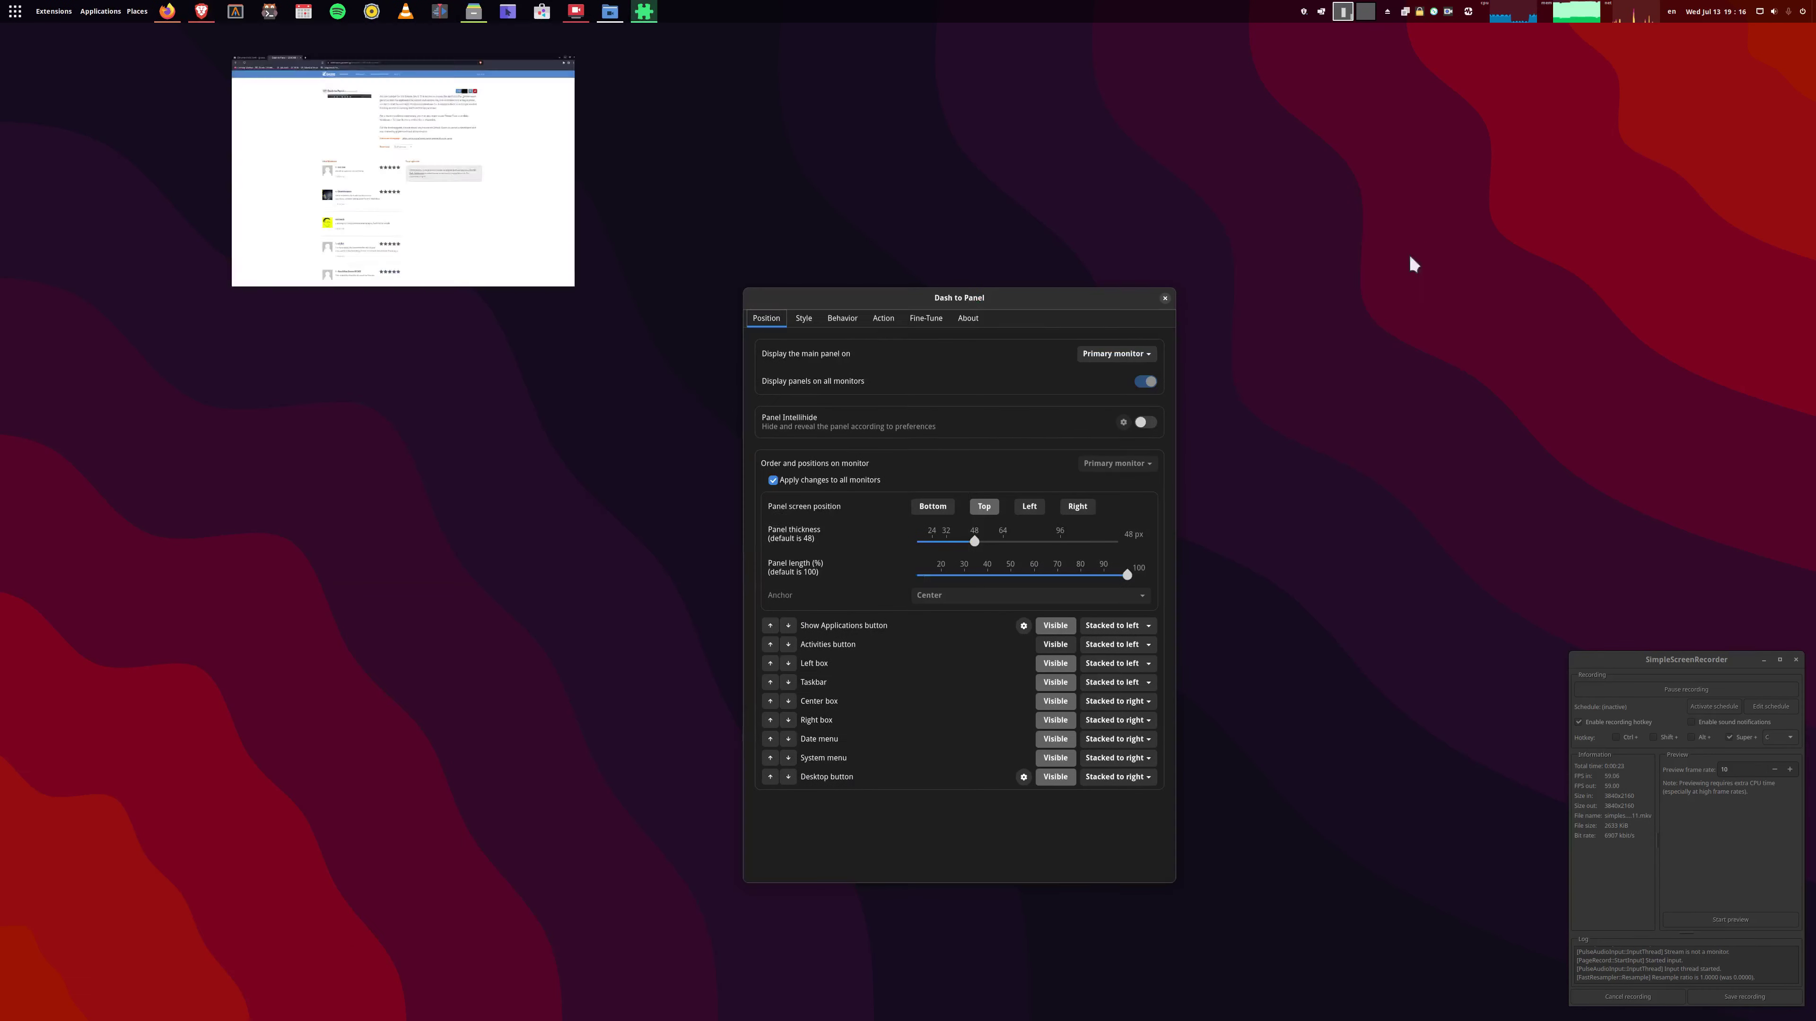
{"action": "left_click_drag", "start_coordinate": [888, 421], "coordinate": [777, 282]}
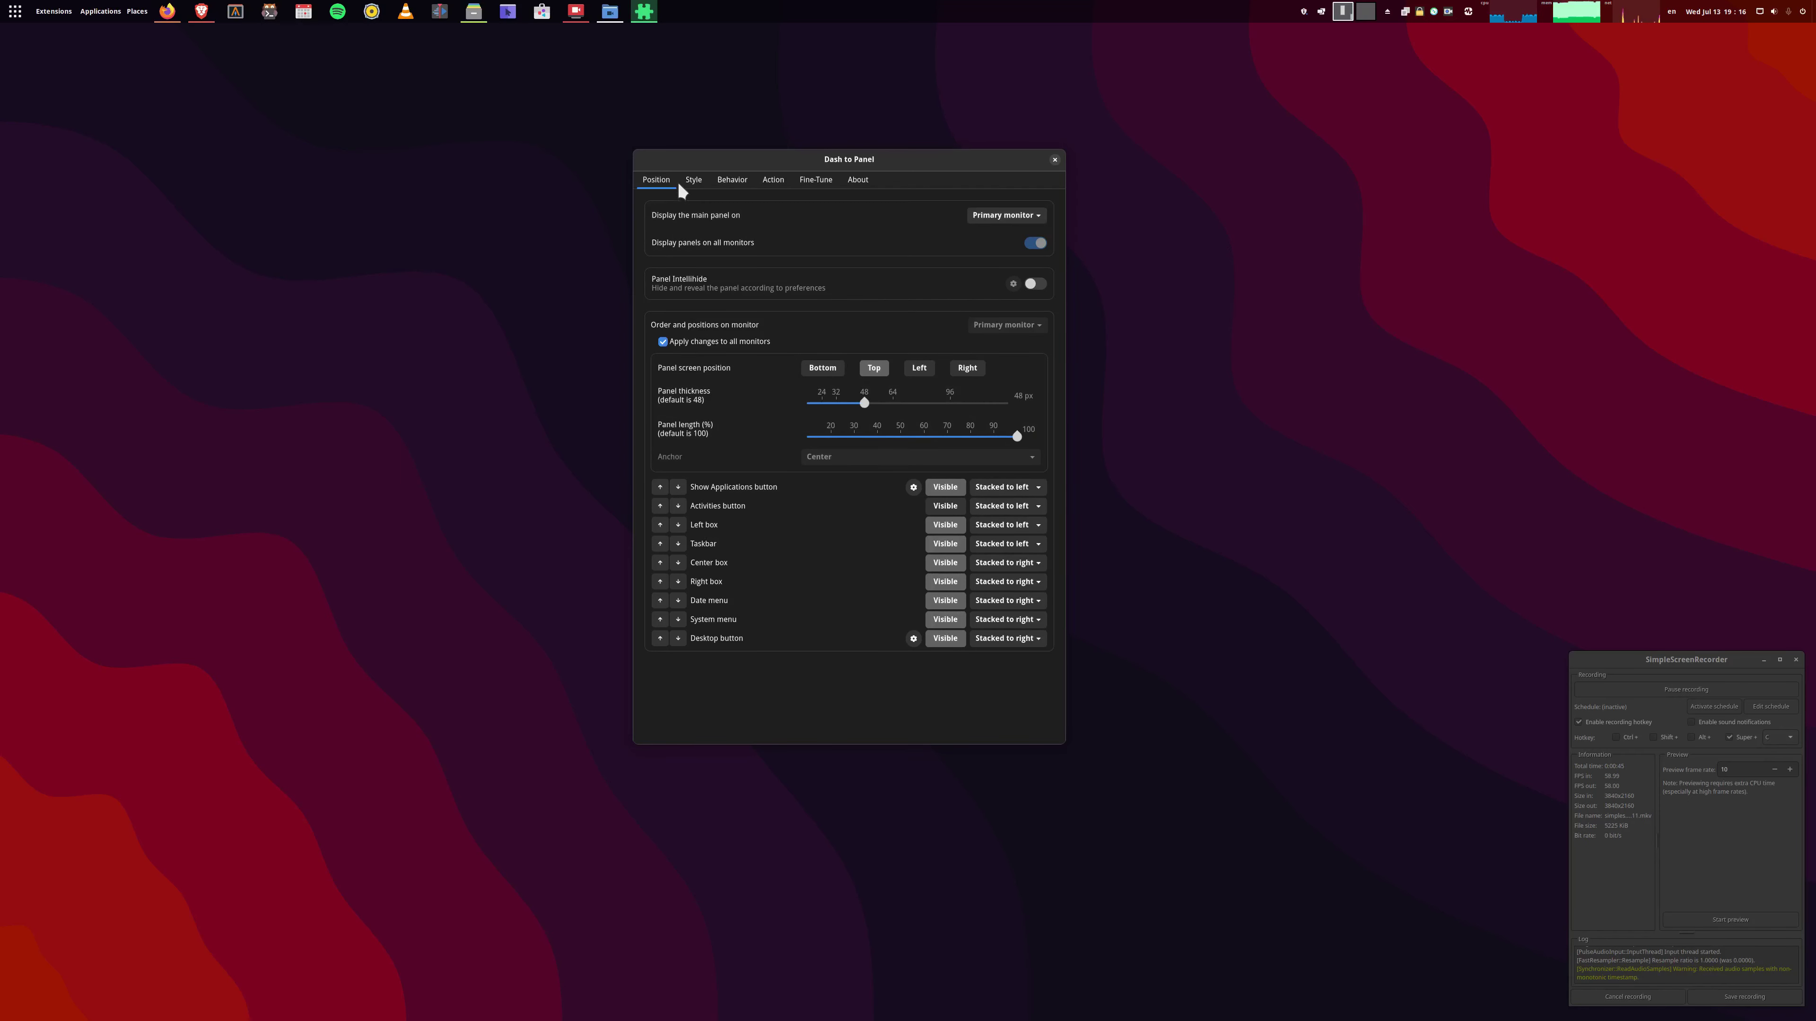
Examine Dash to Panel's style settings and Running Indicator Options, comparing them with the icons and window previews on the panel.
{"action": "left_click", "coordinate": [693, 183]}
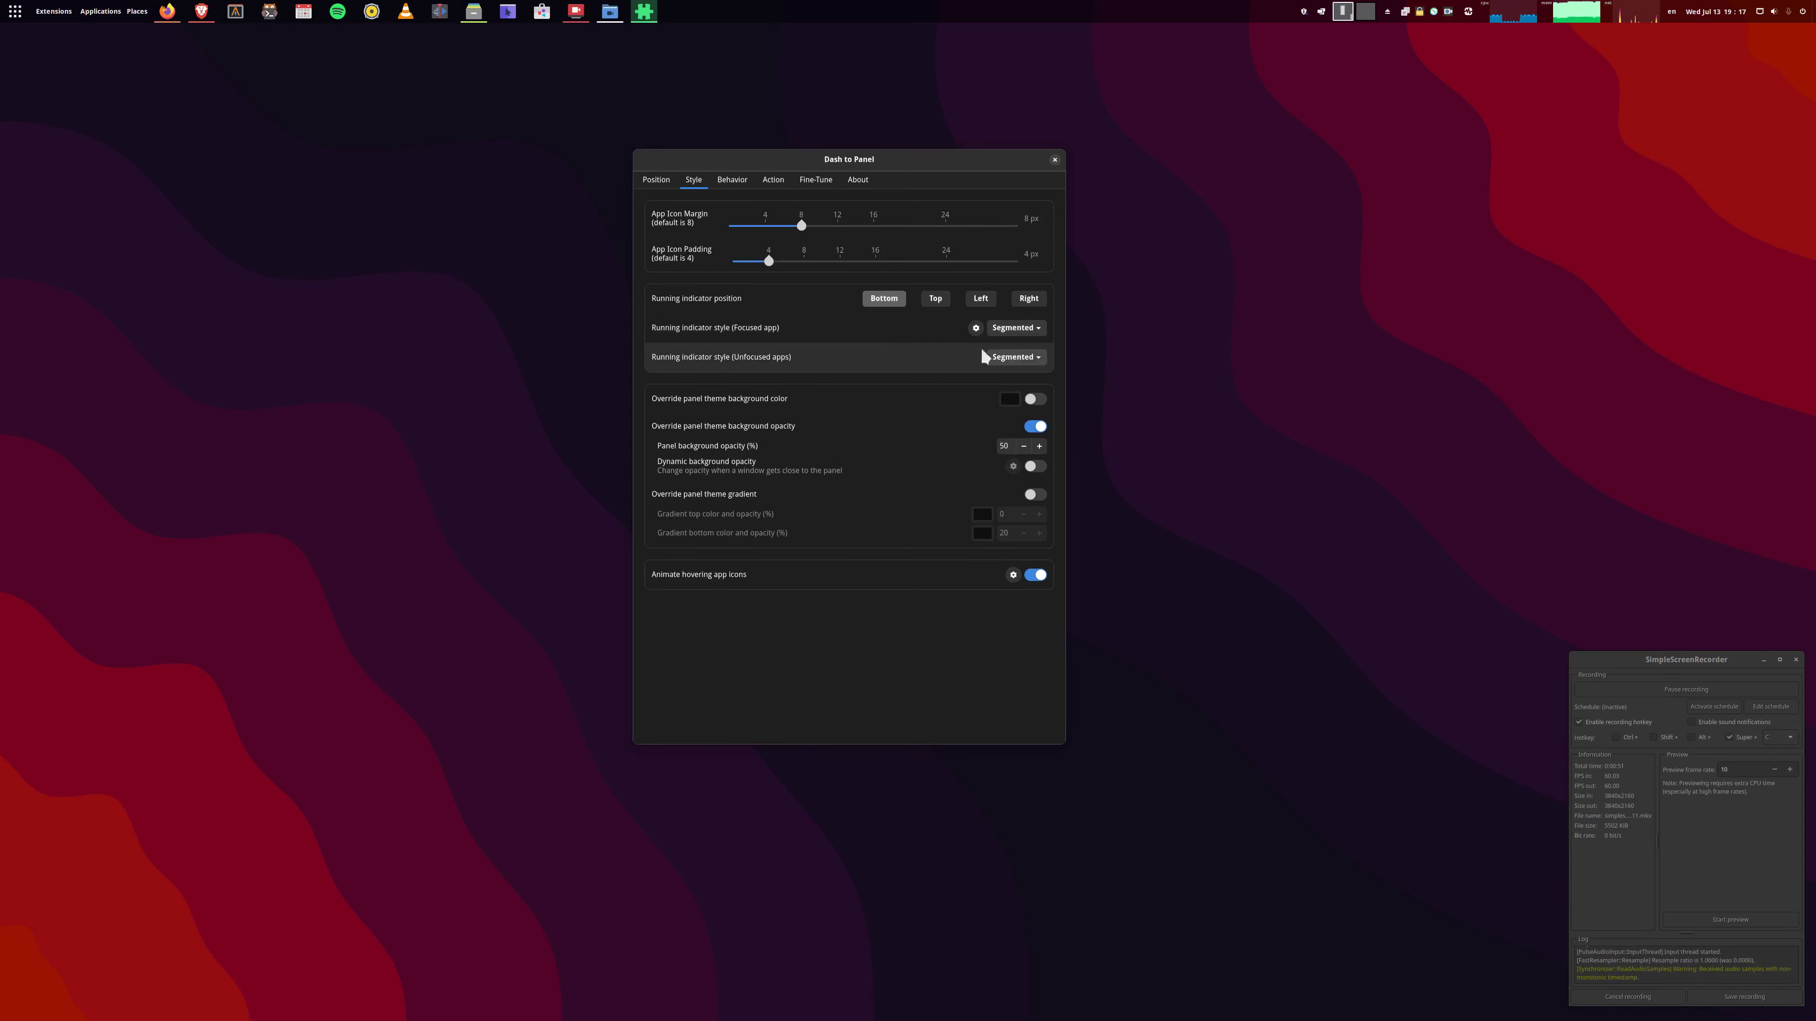
{"action": "mouse_move", "coordinate": [194, 29]}
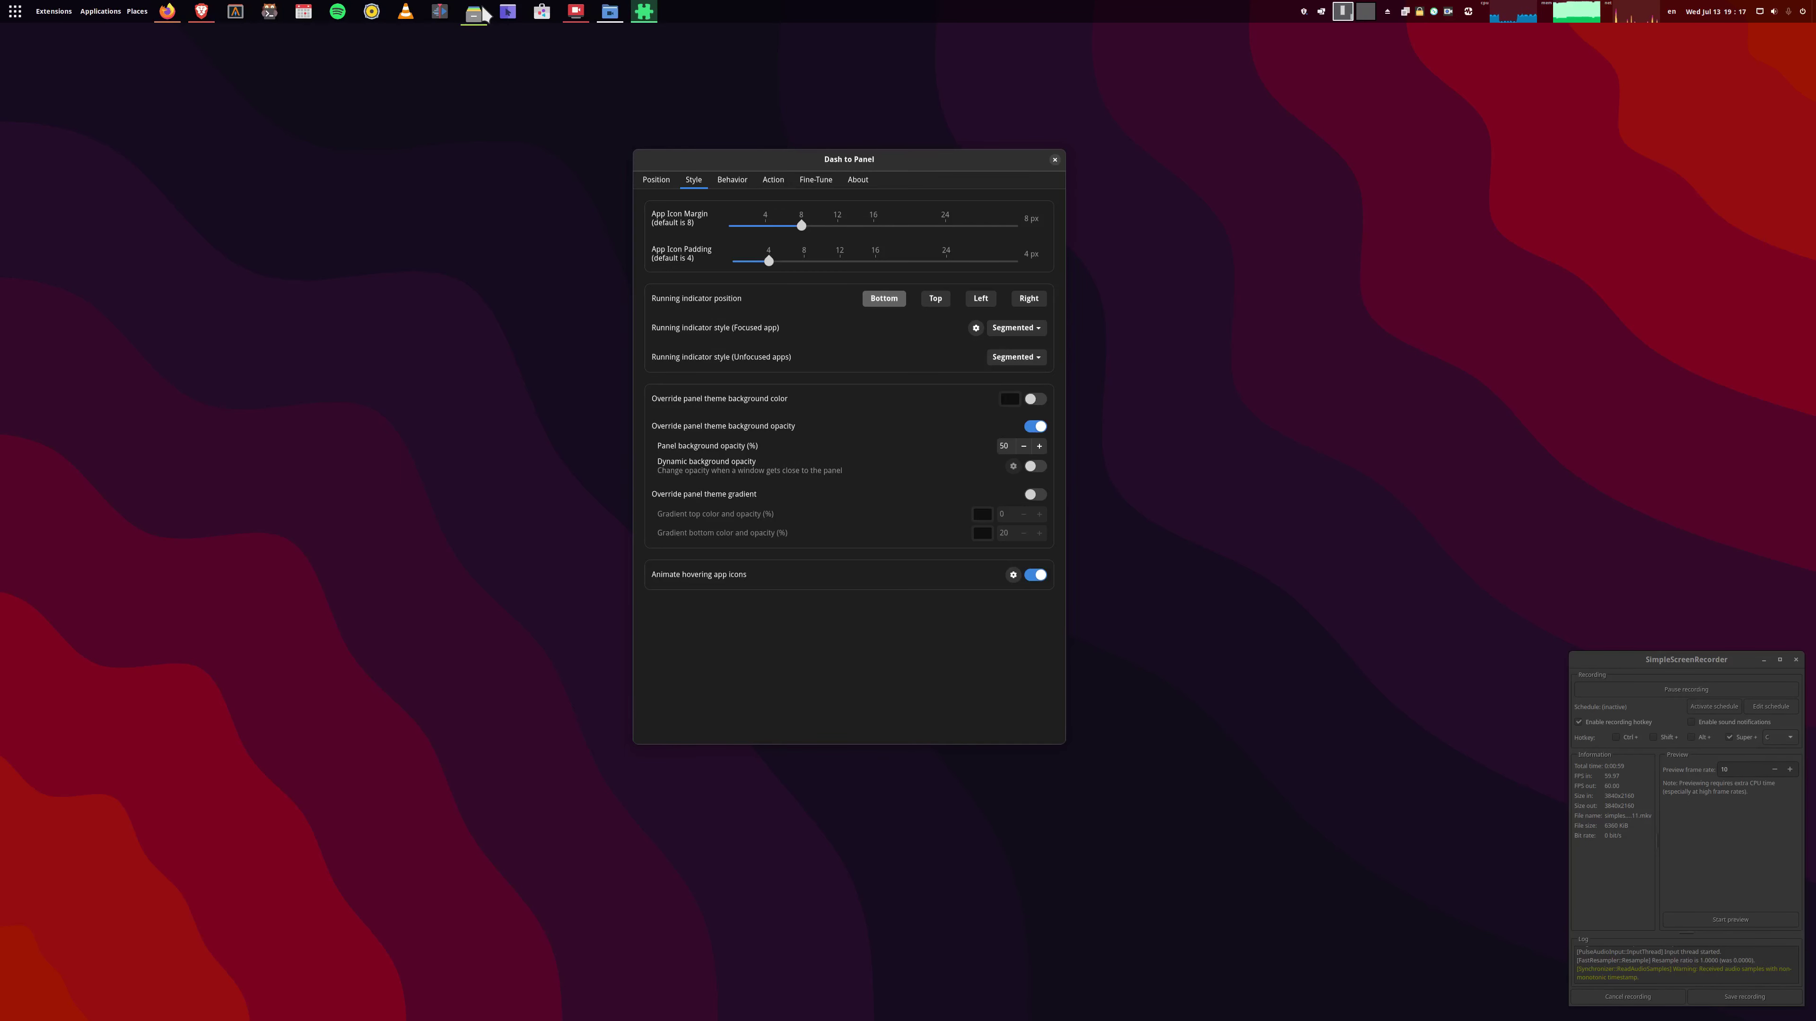
{"action": "mouse_move", "coordinate": [473, 19]}
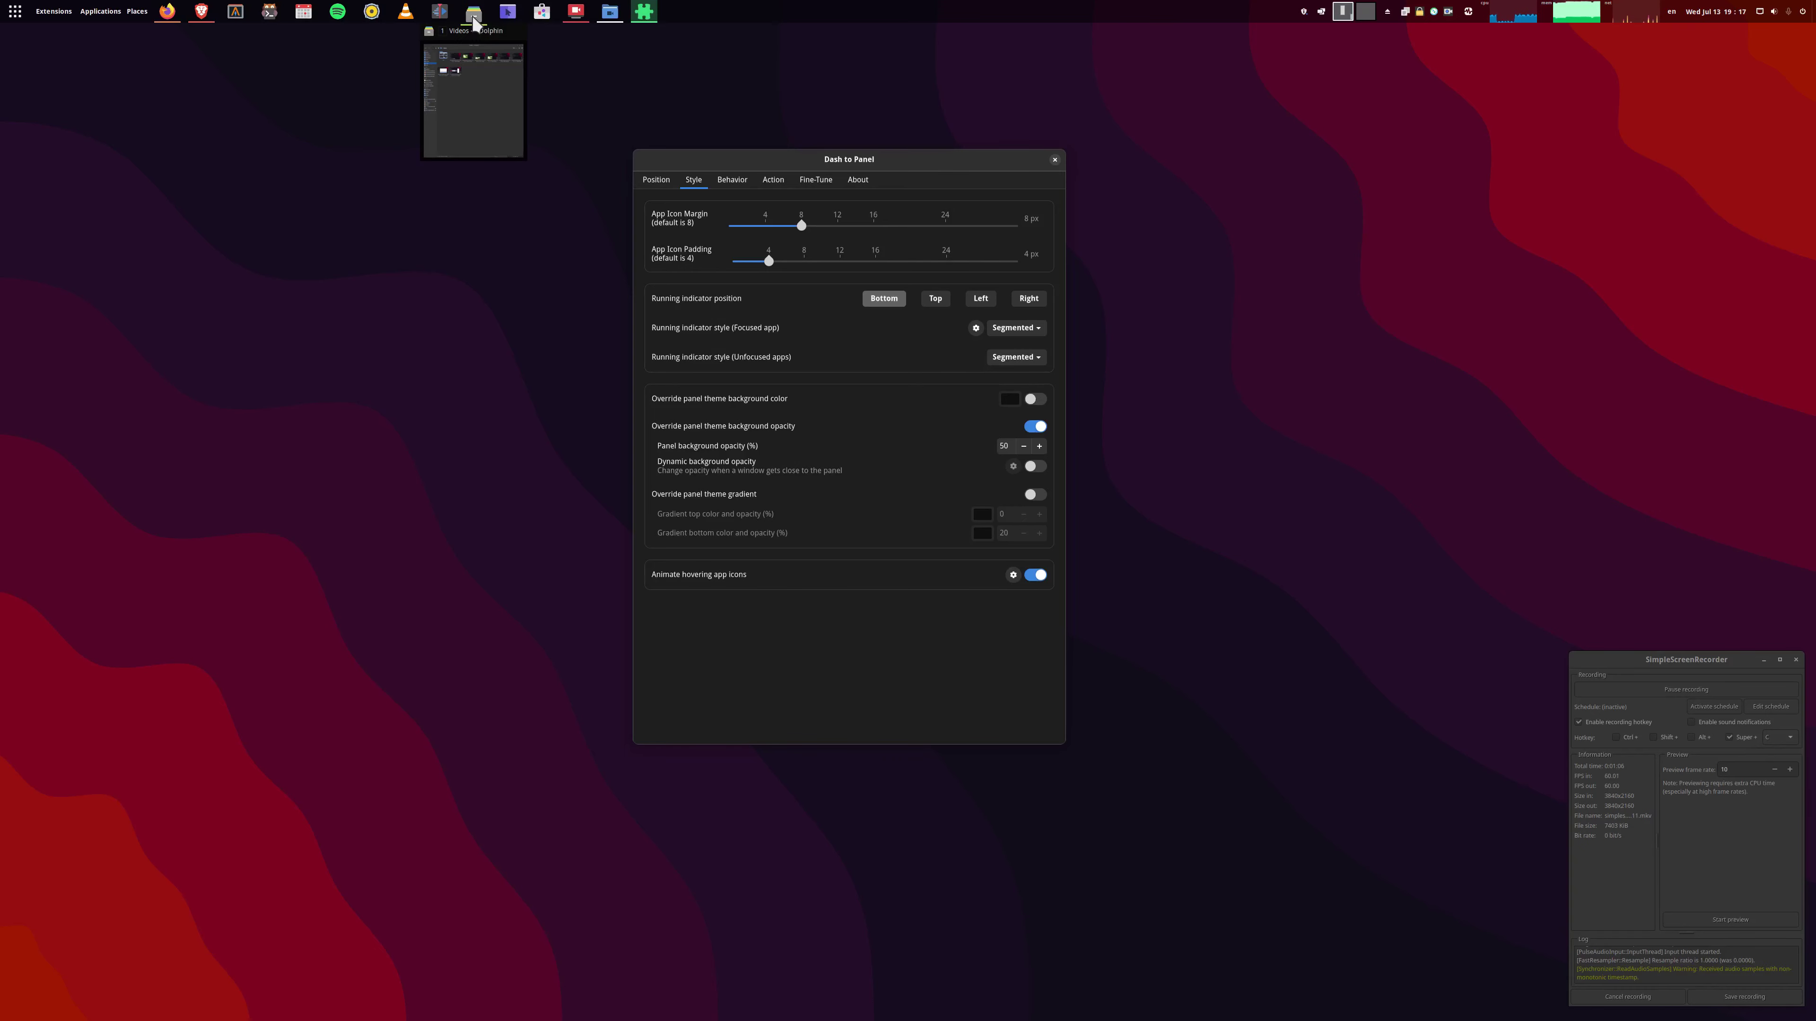
{"action": "left_click", "coordinate": [976, 329]}
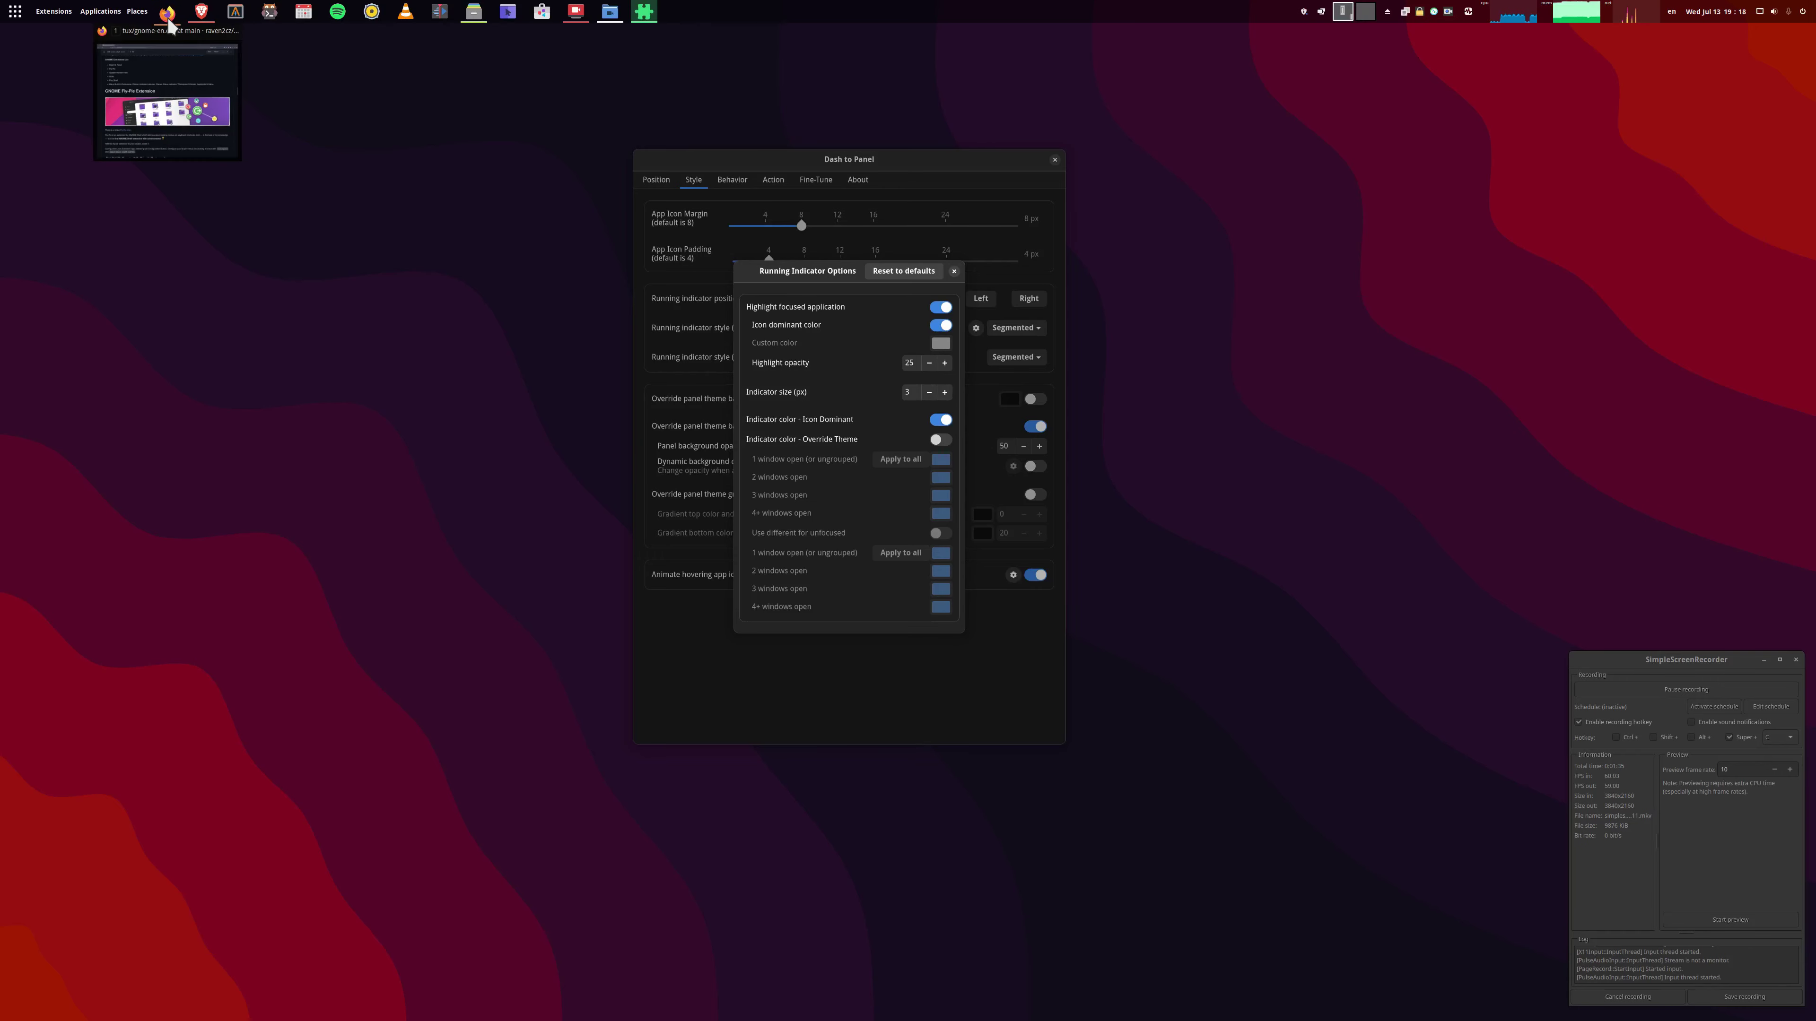
{"action": "left_click", "coordinate": [954, 272]}
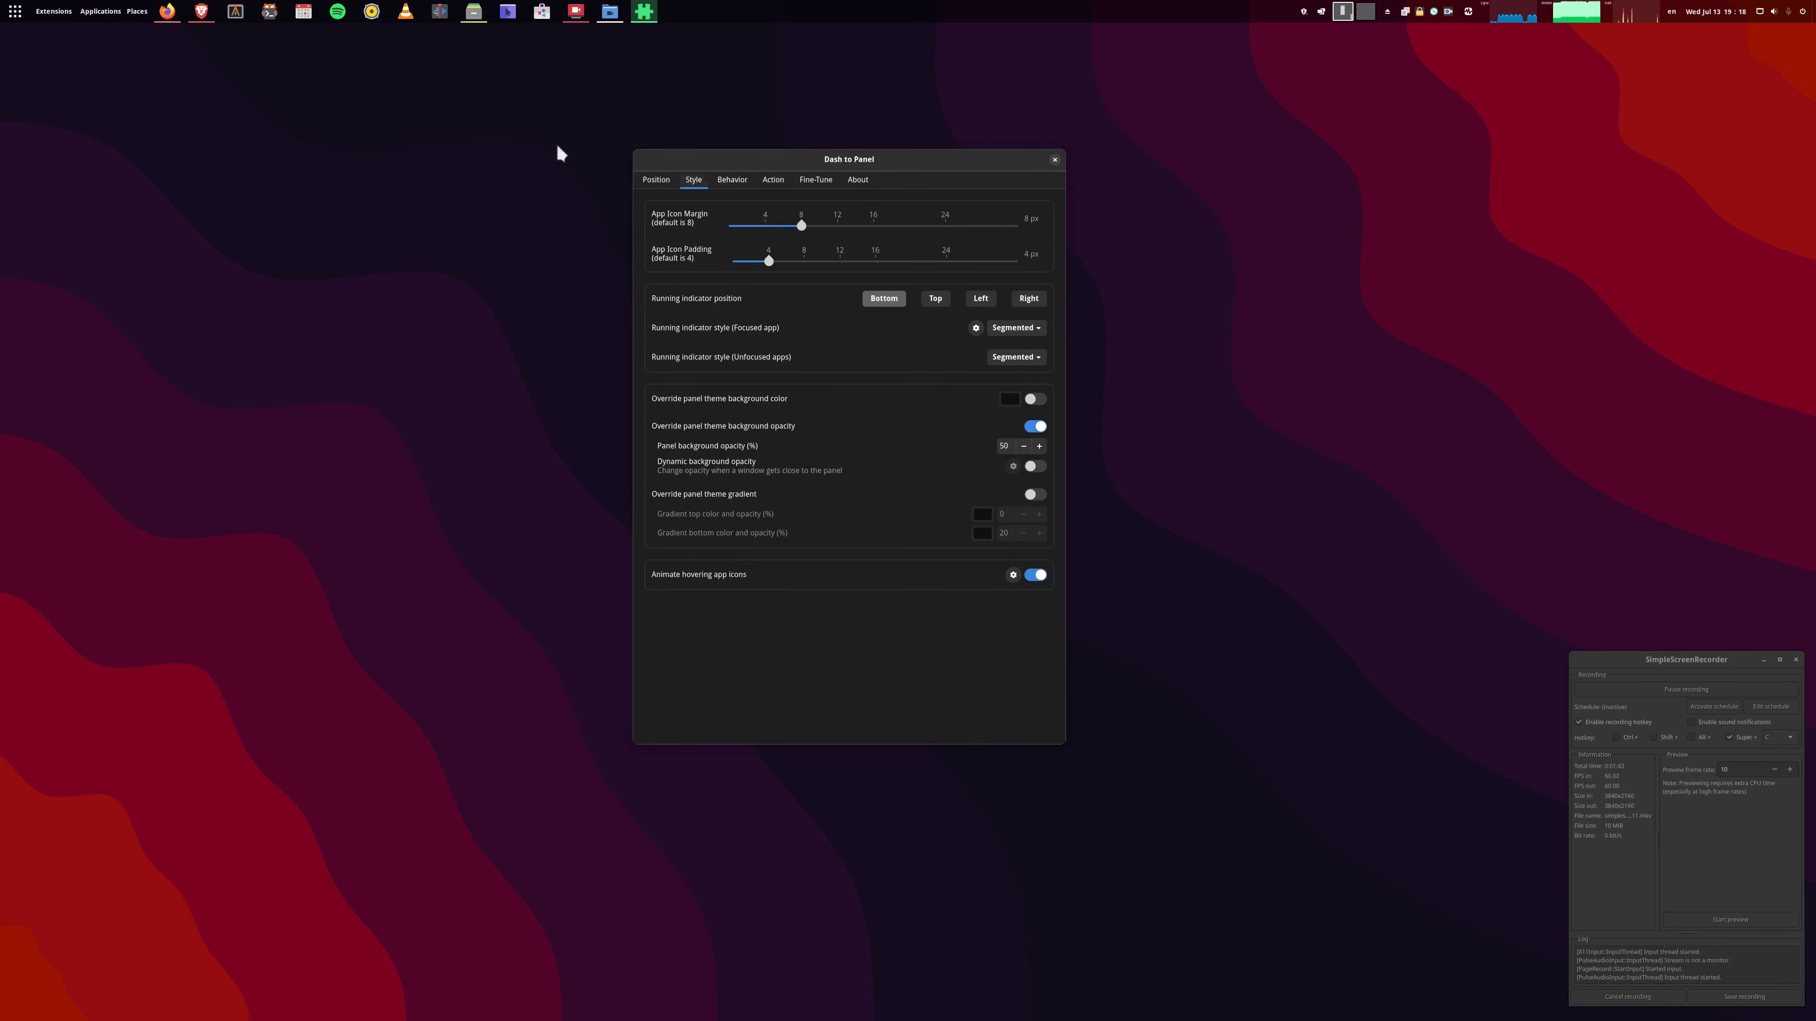
{"action": "mouse_move", "coordinate": [200, 19]}
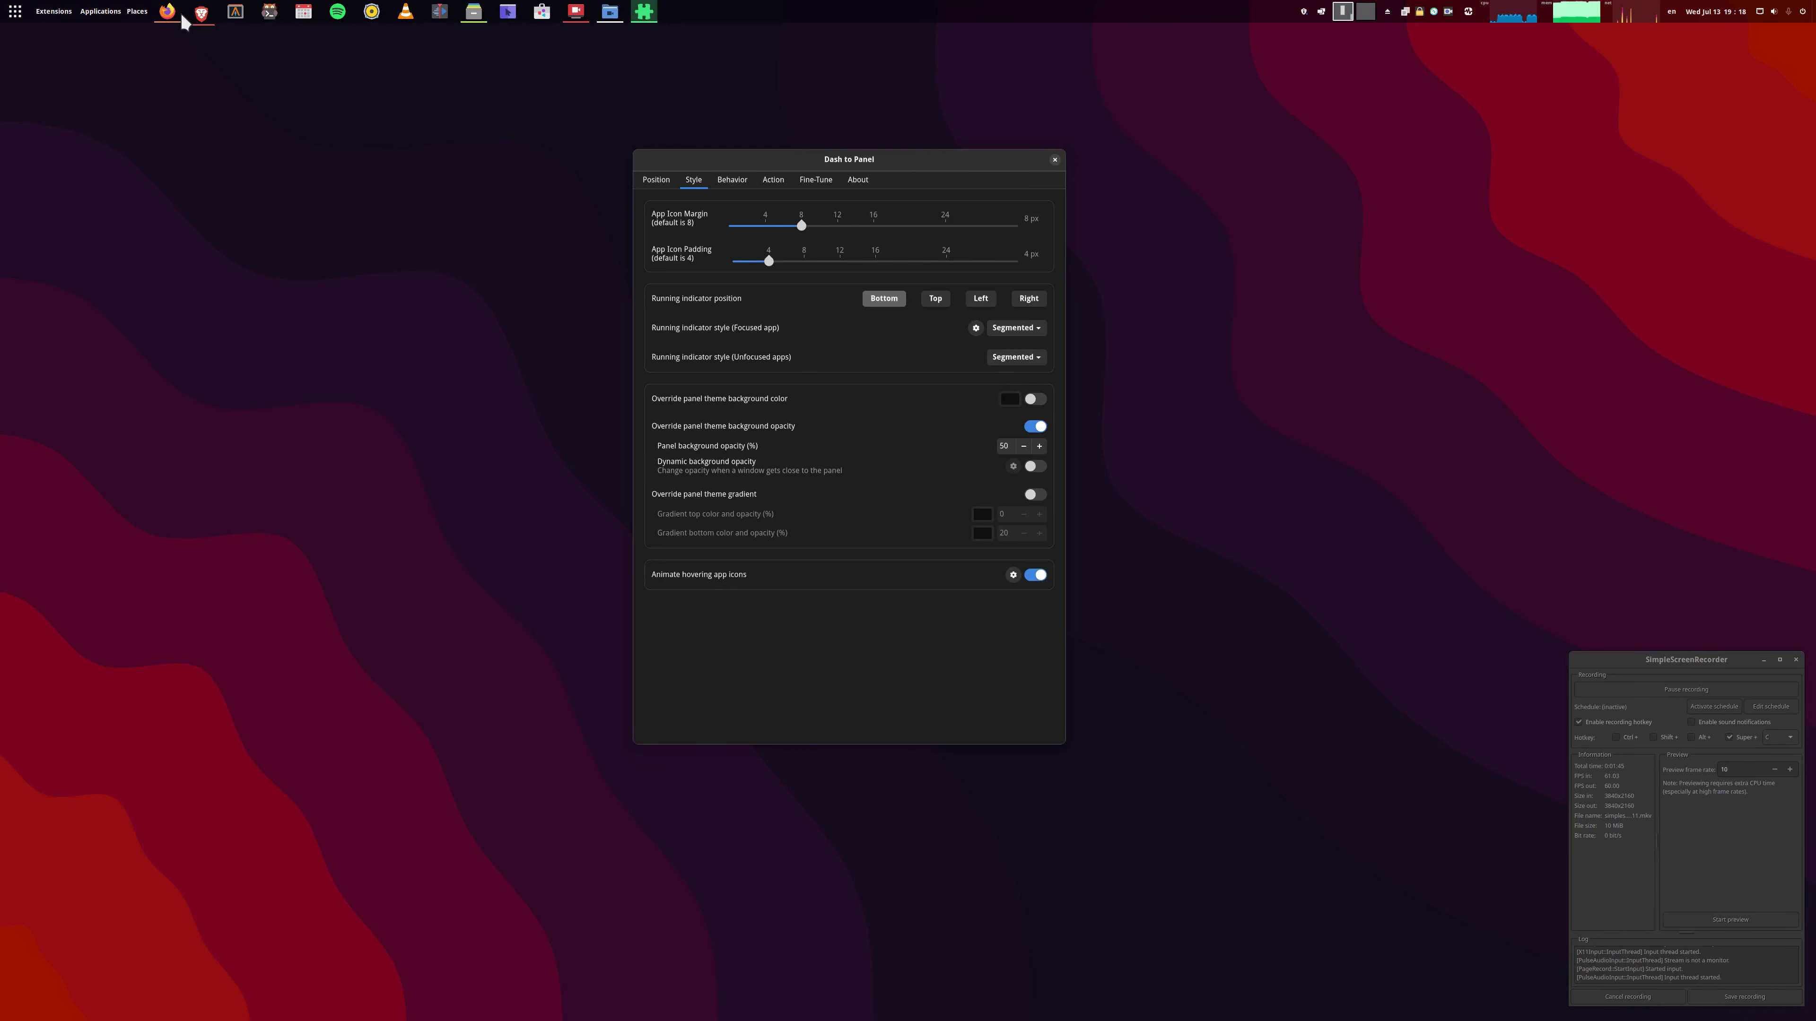
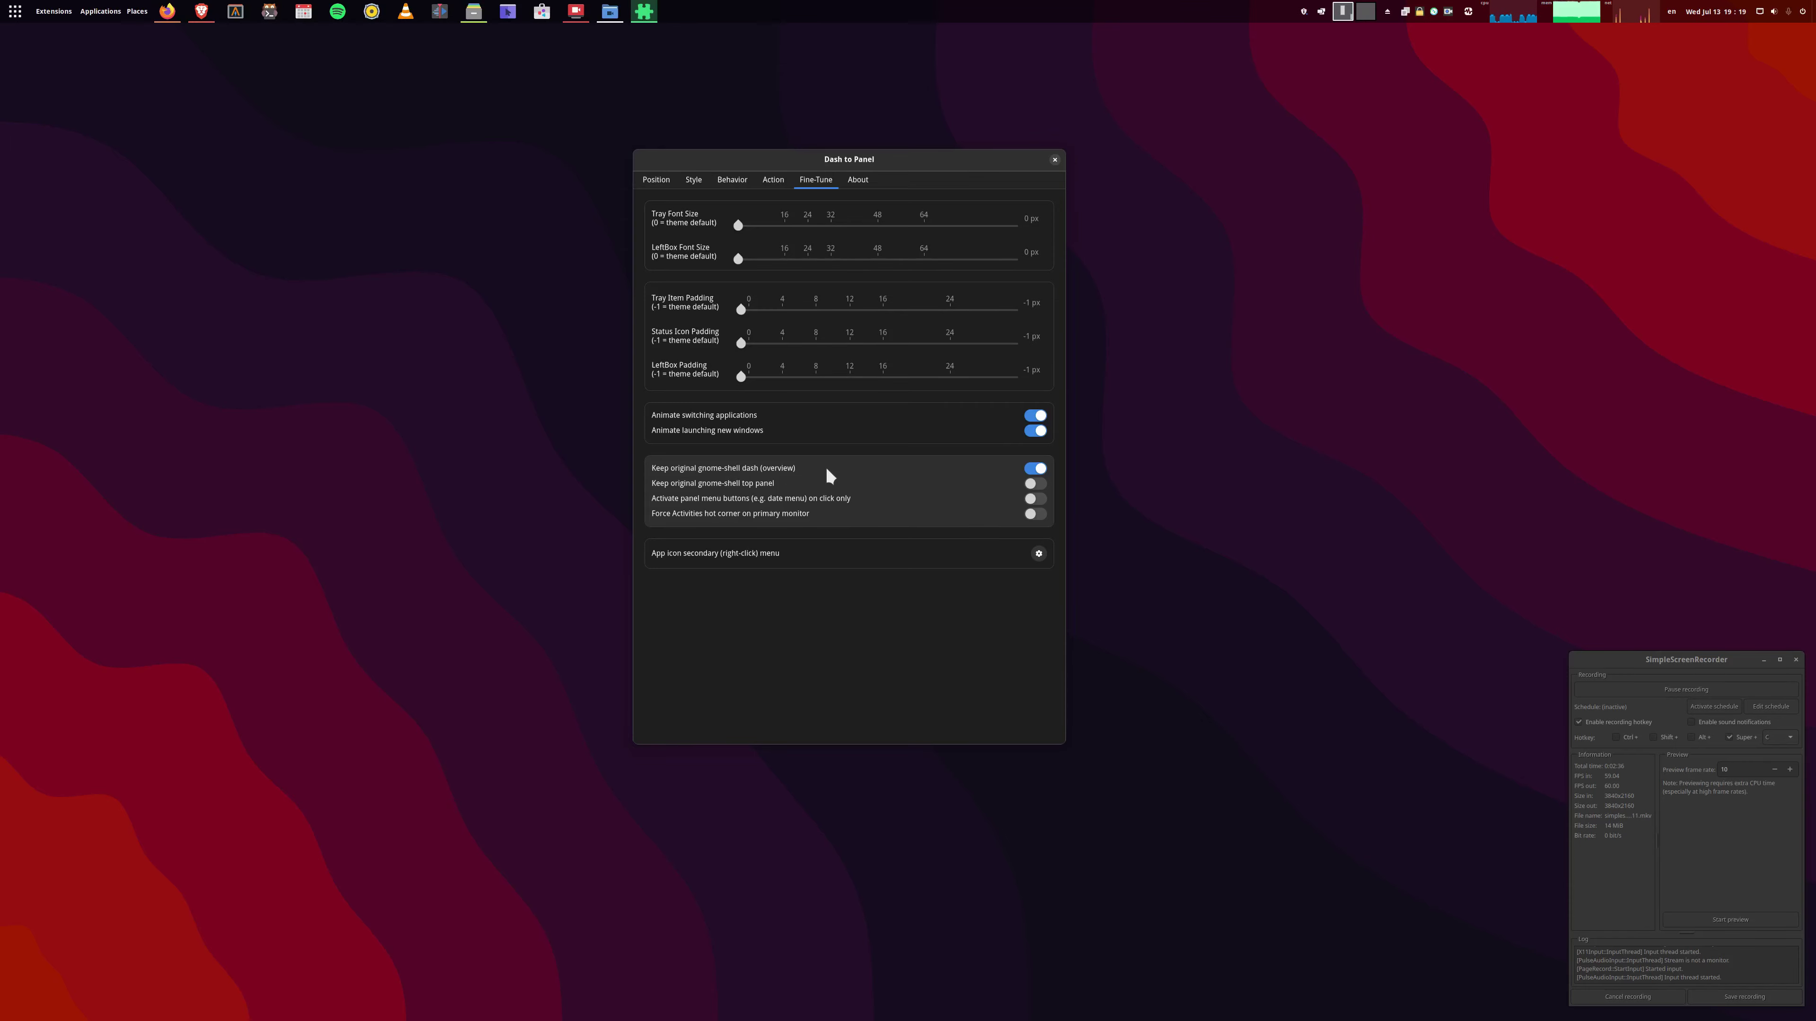
Check the original GNOME Shell dash in the overview and revisit Dash to Panel's About, Fine-Tune and Position settings.
{"action": "key", "text": "super"}
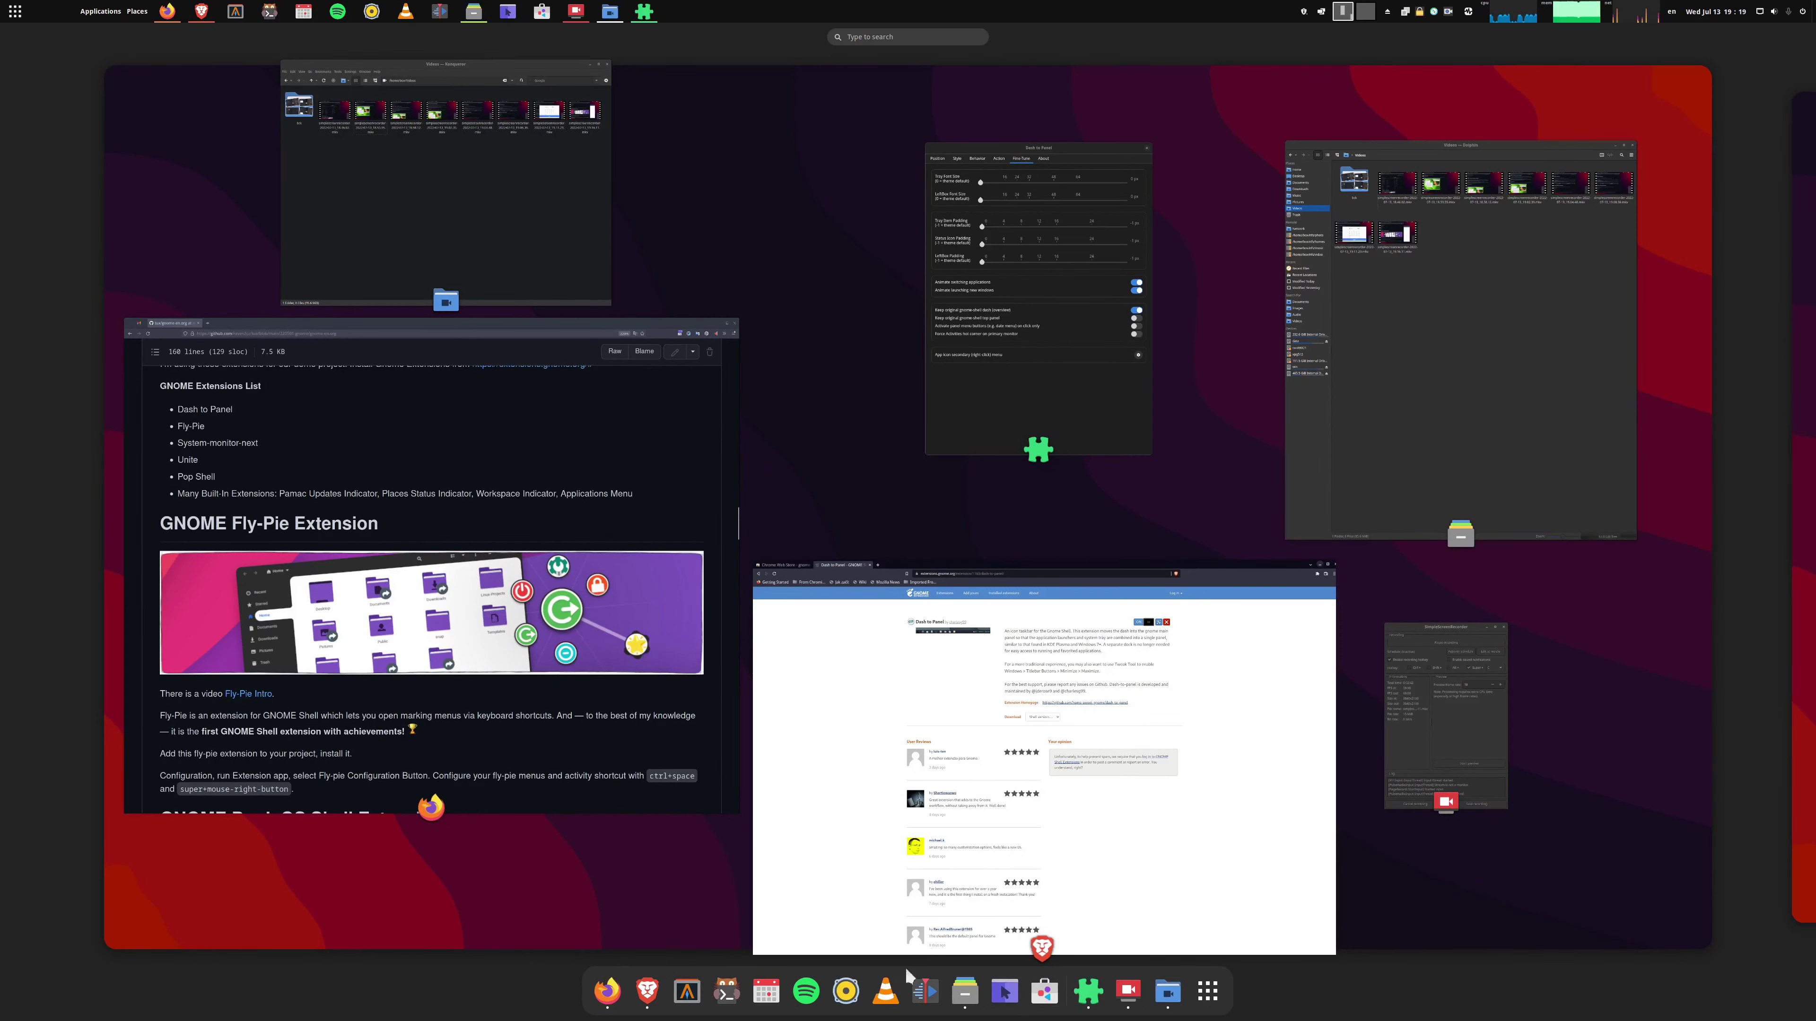
{"action": "left_click", "coordinate": [851, 465]}
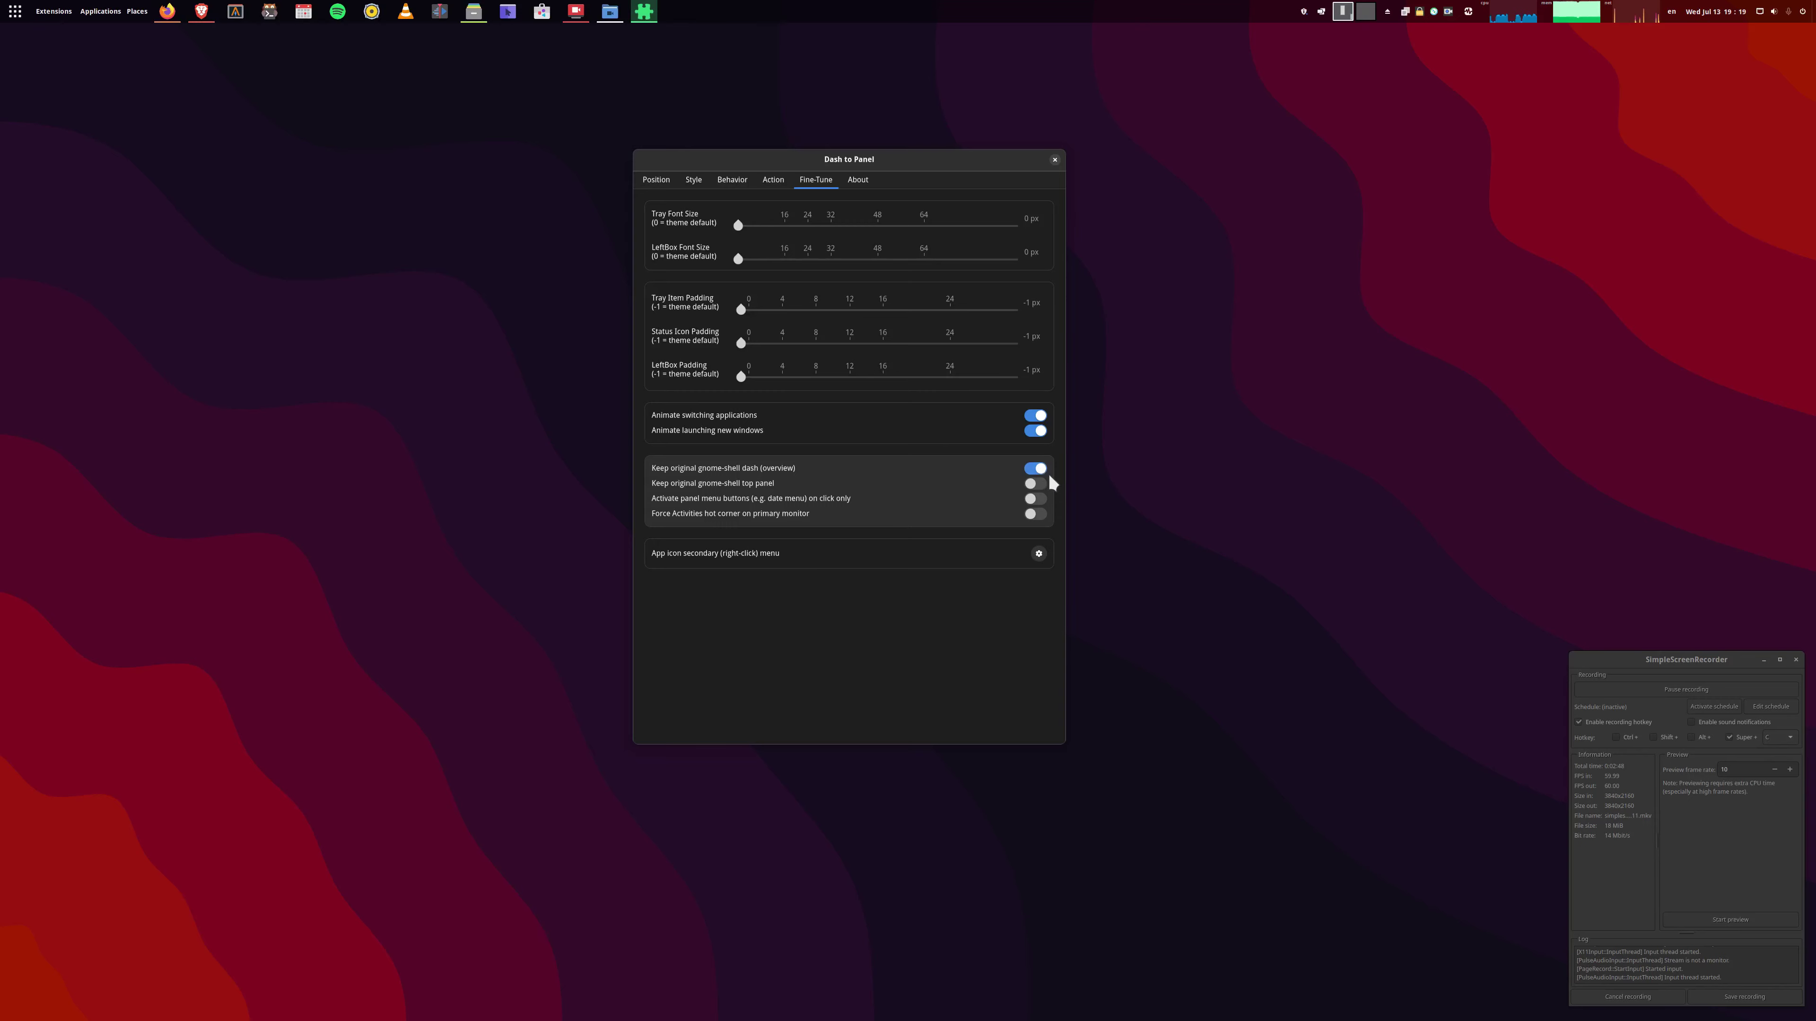
{"action": "left_click", "coordinate": [858, 180]}
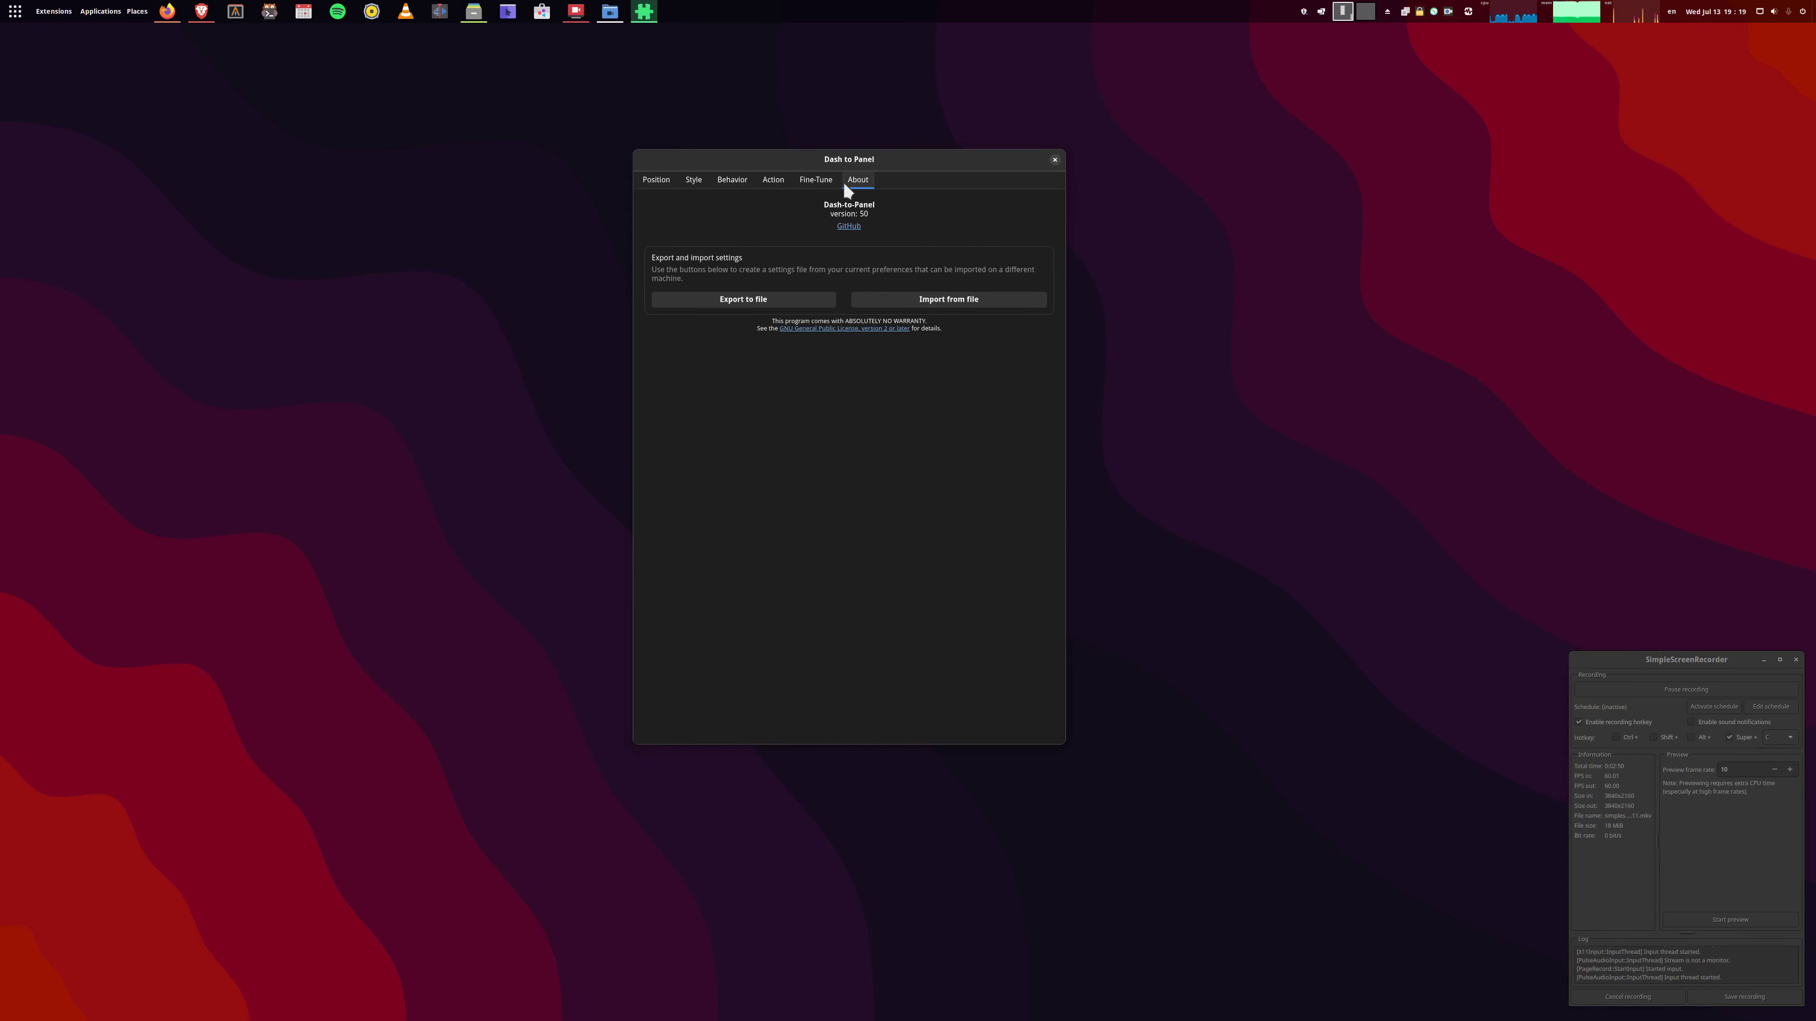
{"action": "left_click", "coordinate": [819, 180]}
{"action": "left_click", "coordinate": [652, 181]}
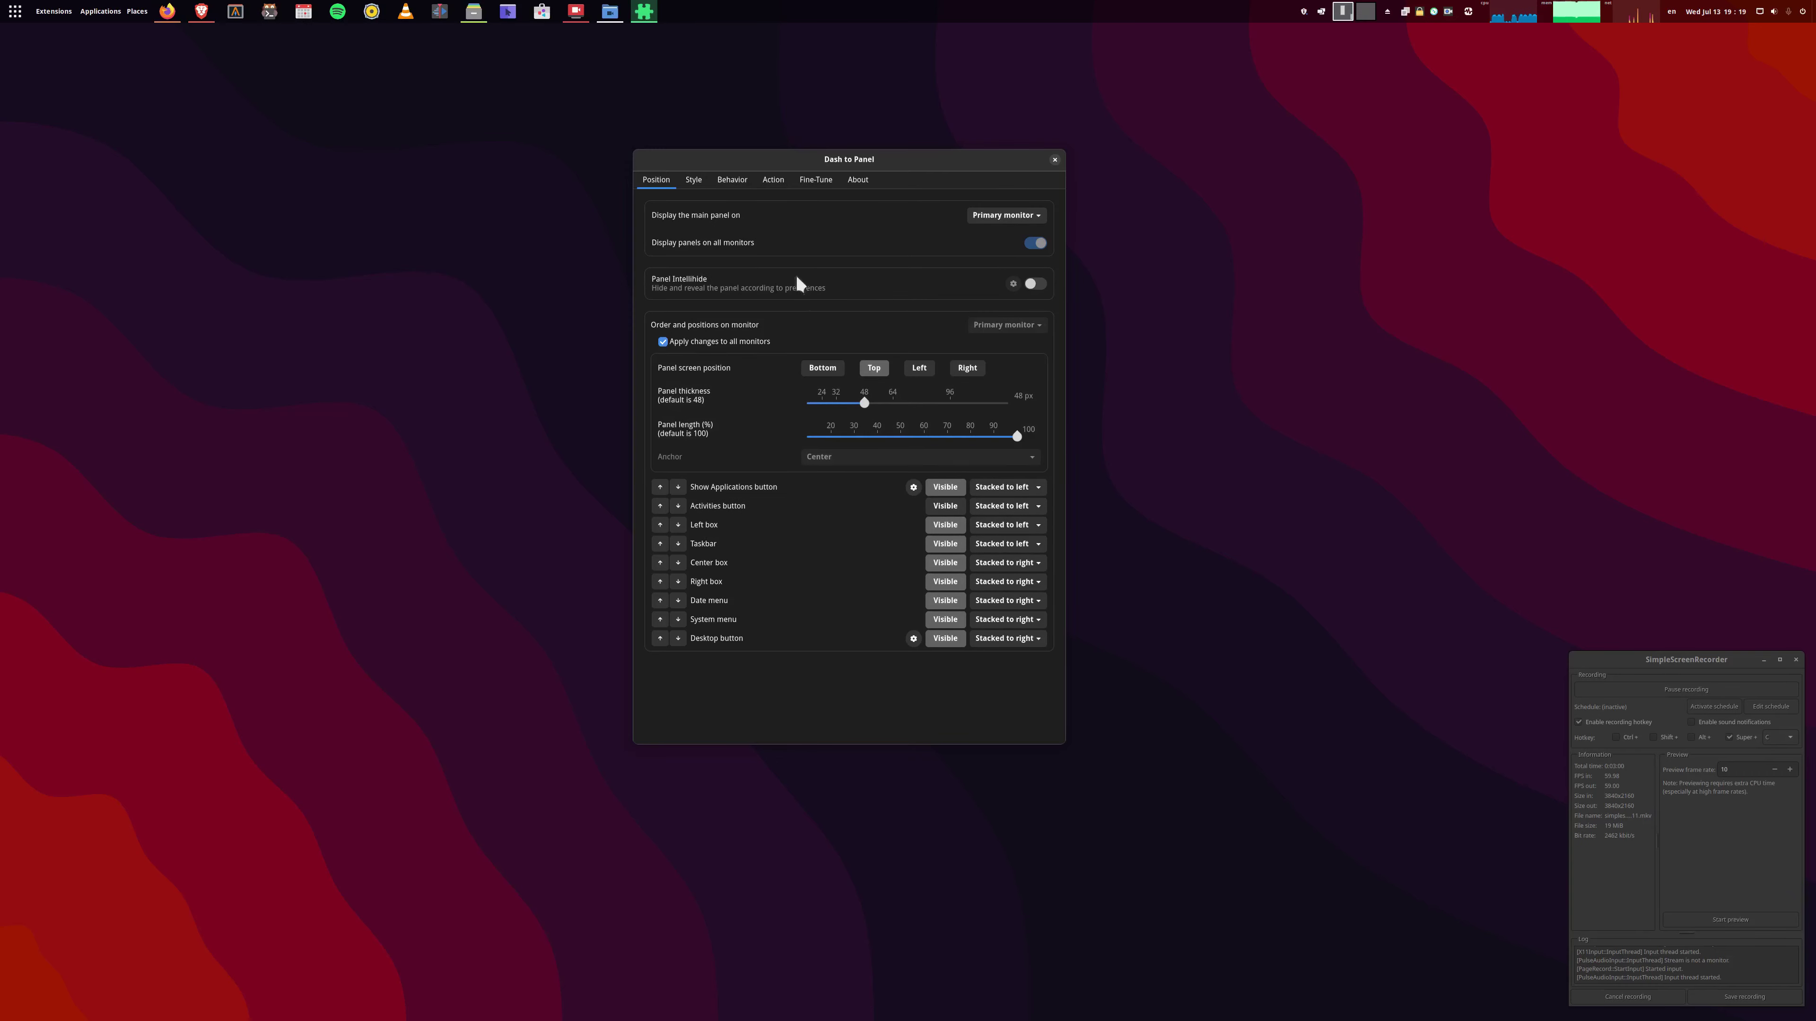
View Dash to Panel's Running Indicator Options once more and show the animation options for hovered app icons.
{"action": "left_click", "coordinate": [693, 180]}
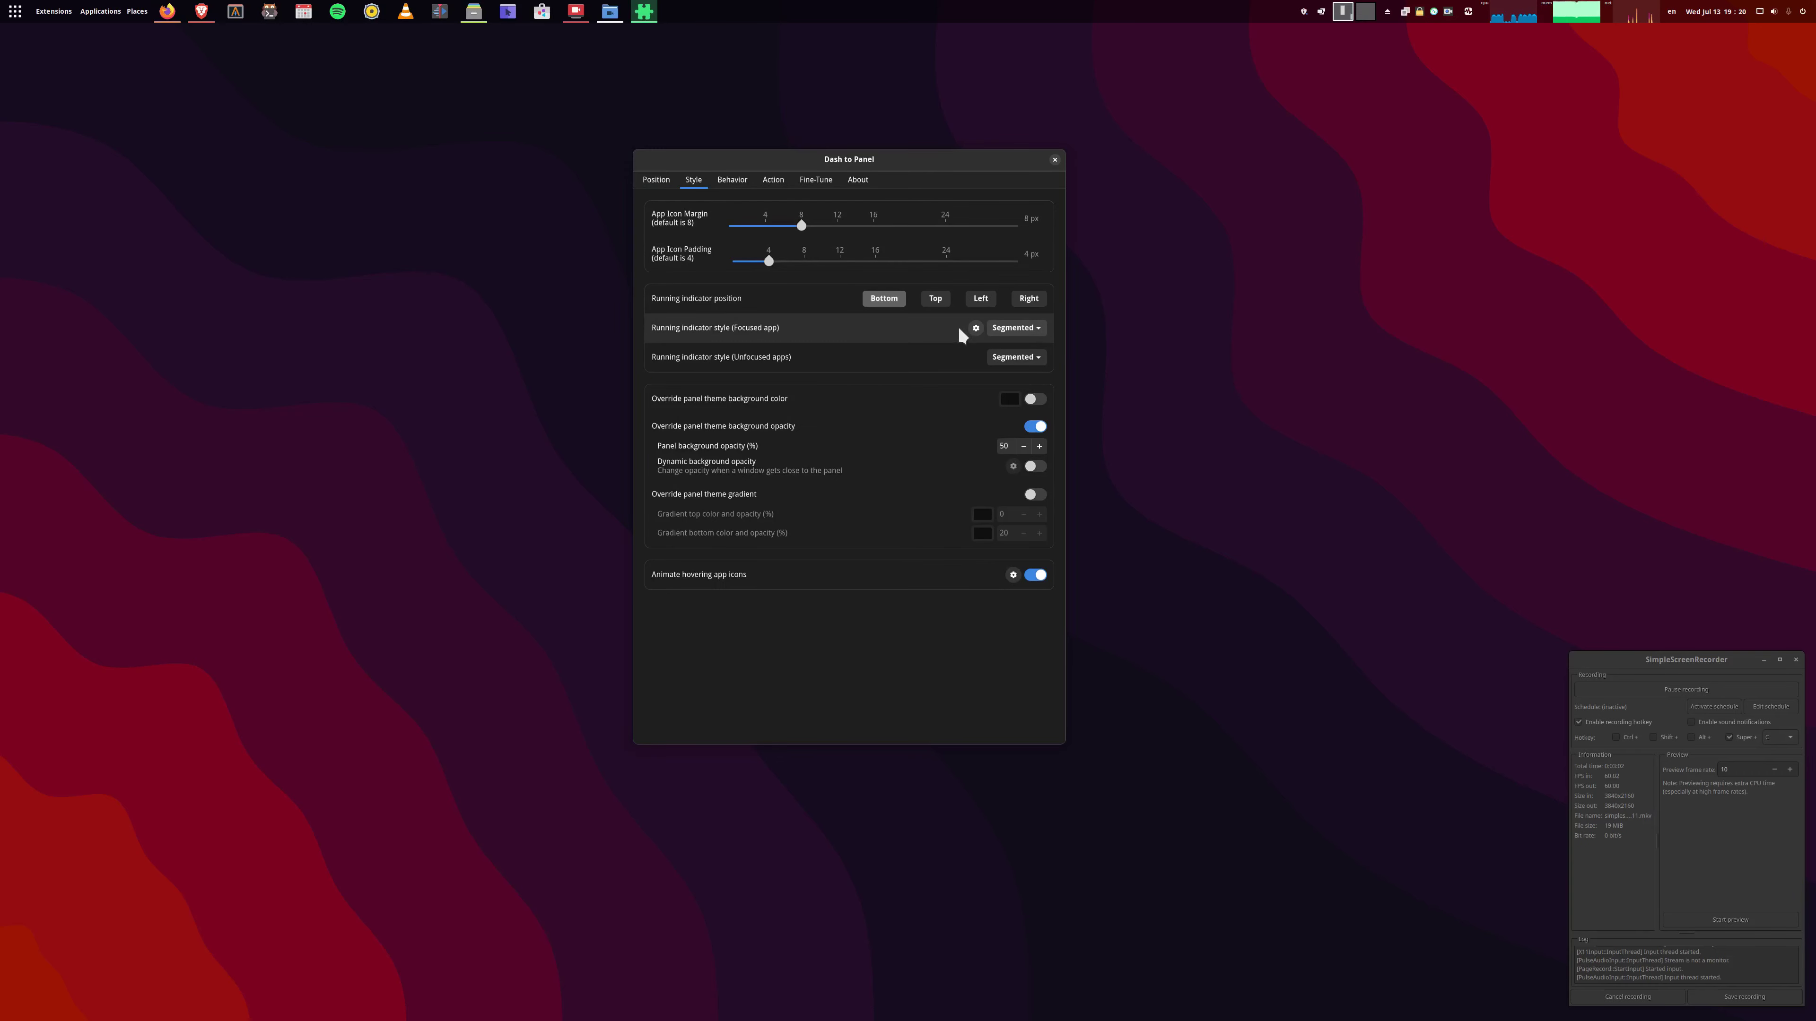
{"action": "left_click", "coordinate": [976, 328]}
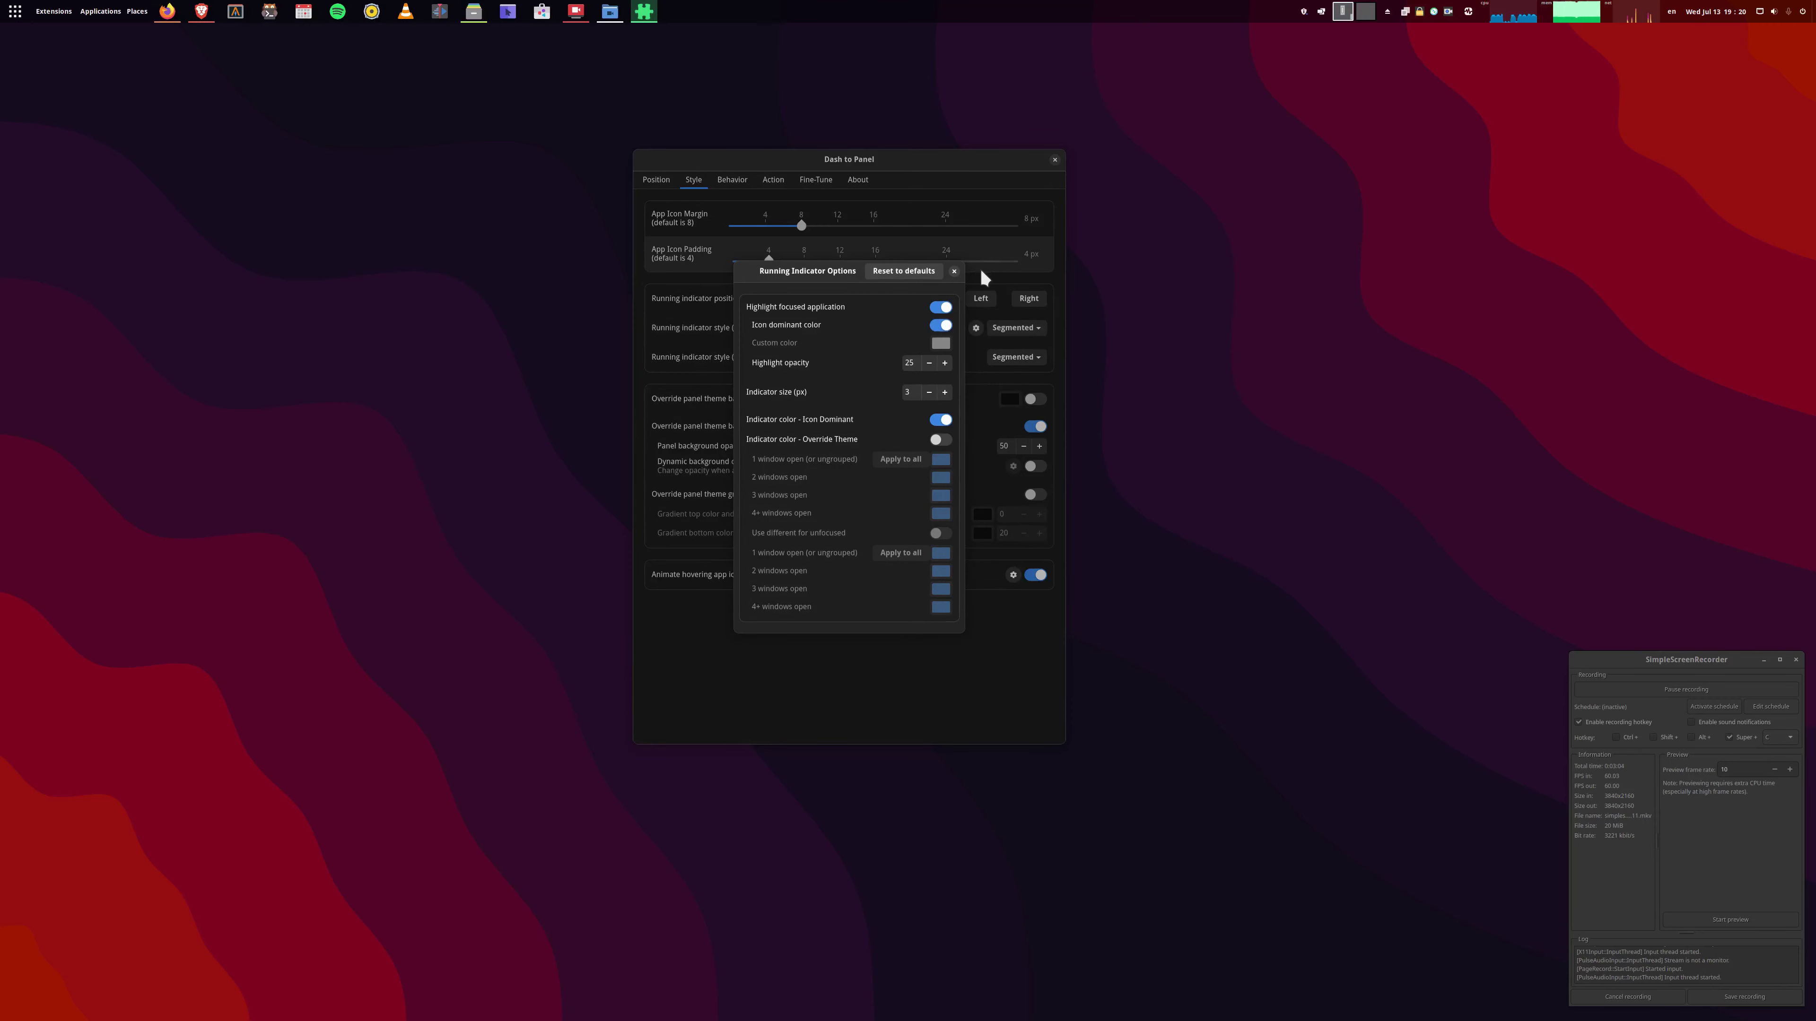
{"action": "left_click", "coordinate": [955, 269]}
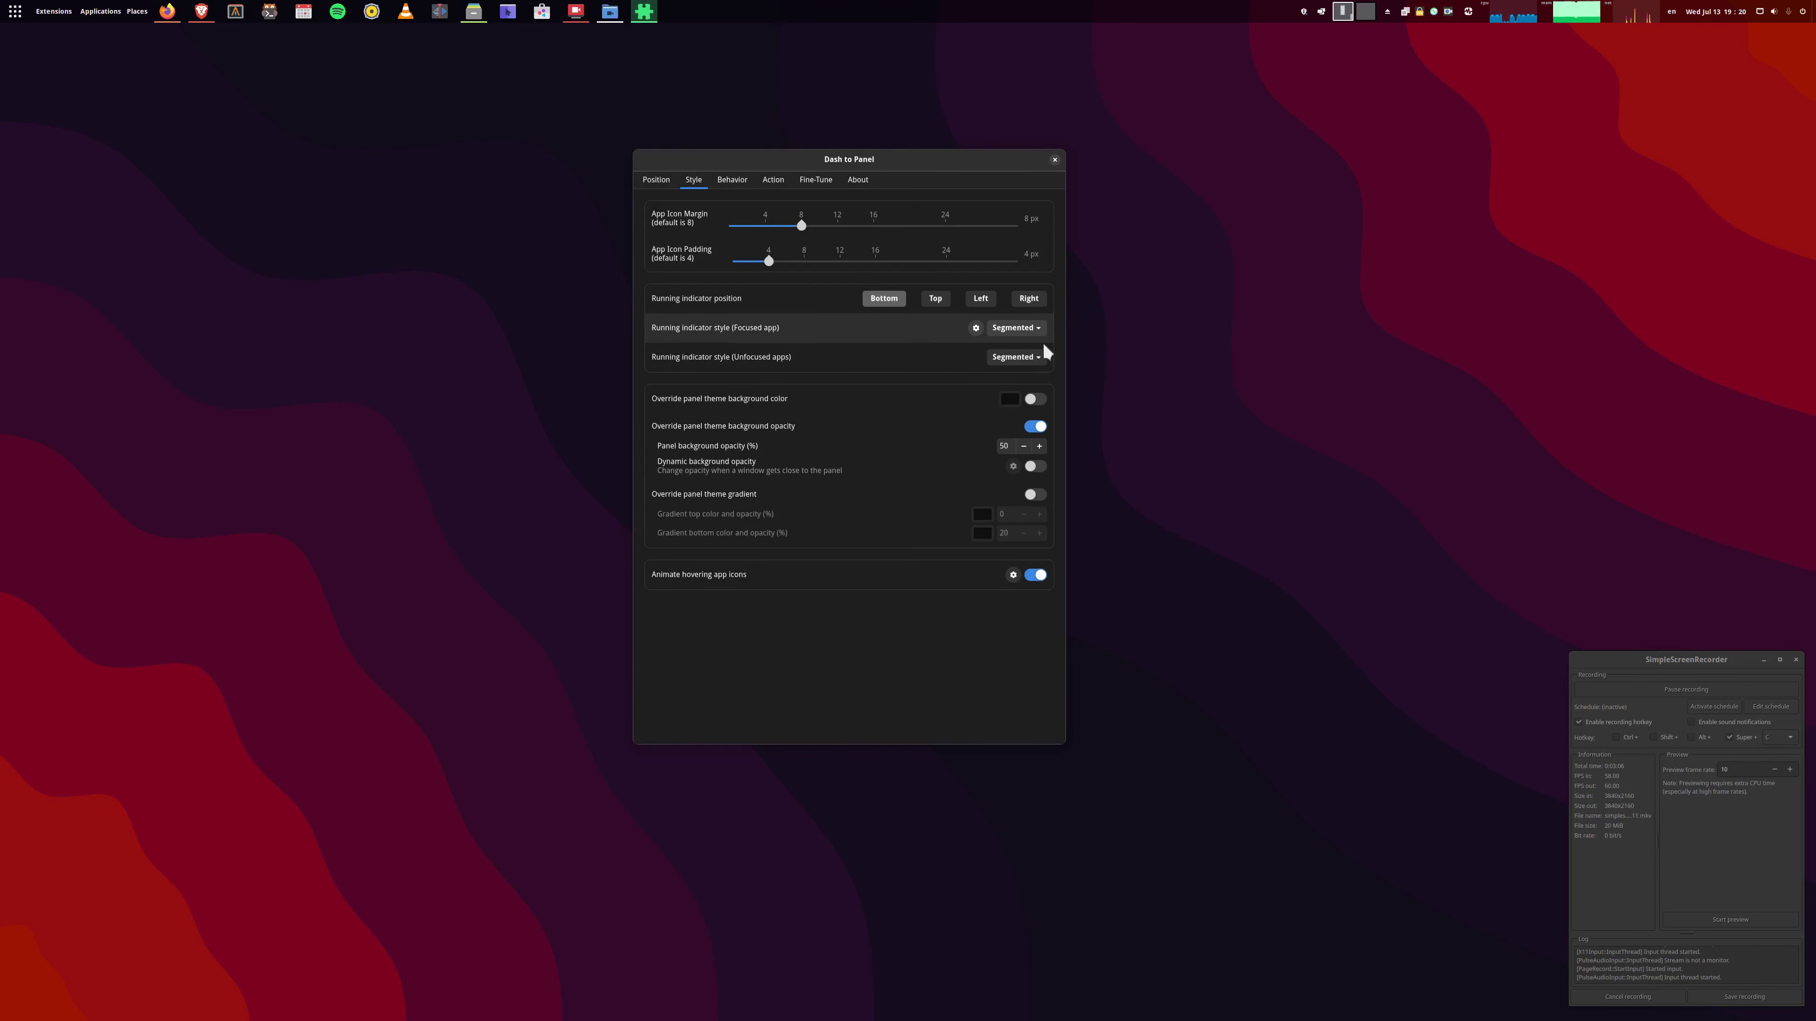
{"action": "left_click", "coordinate": [1013, 575]}
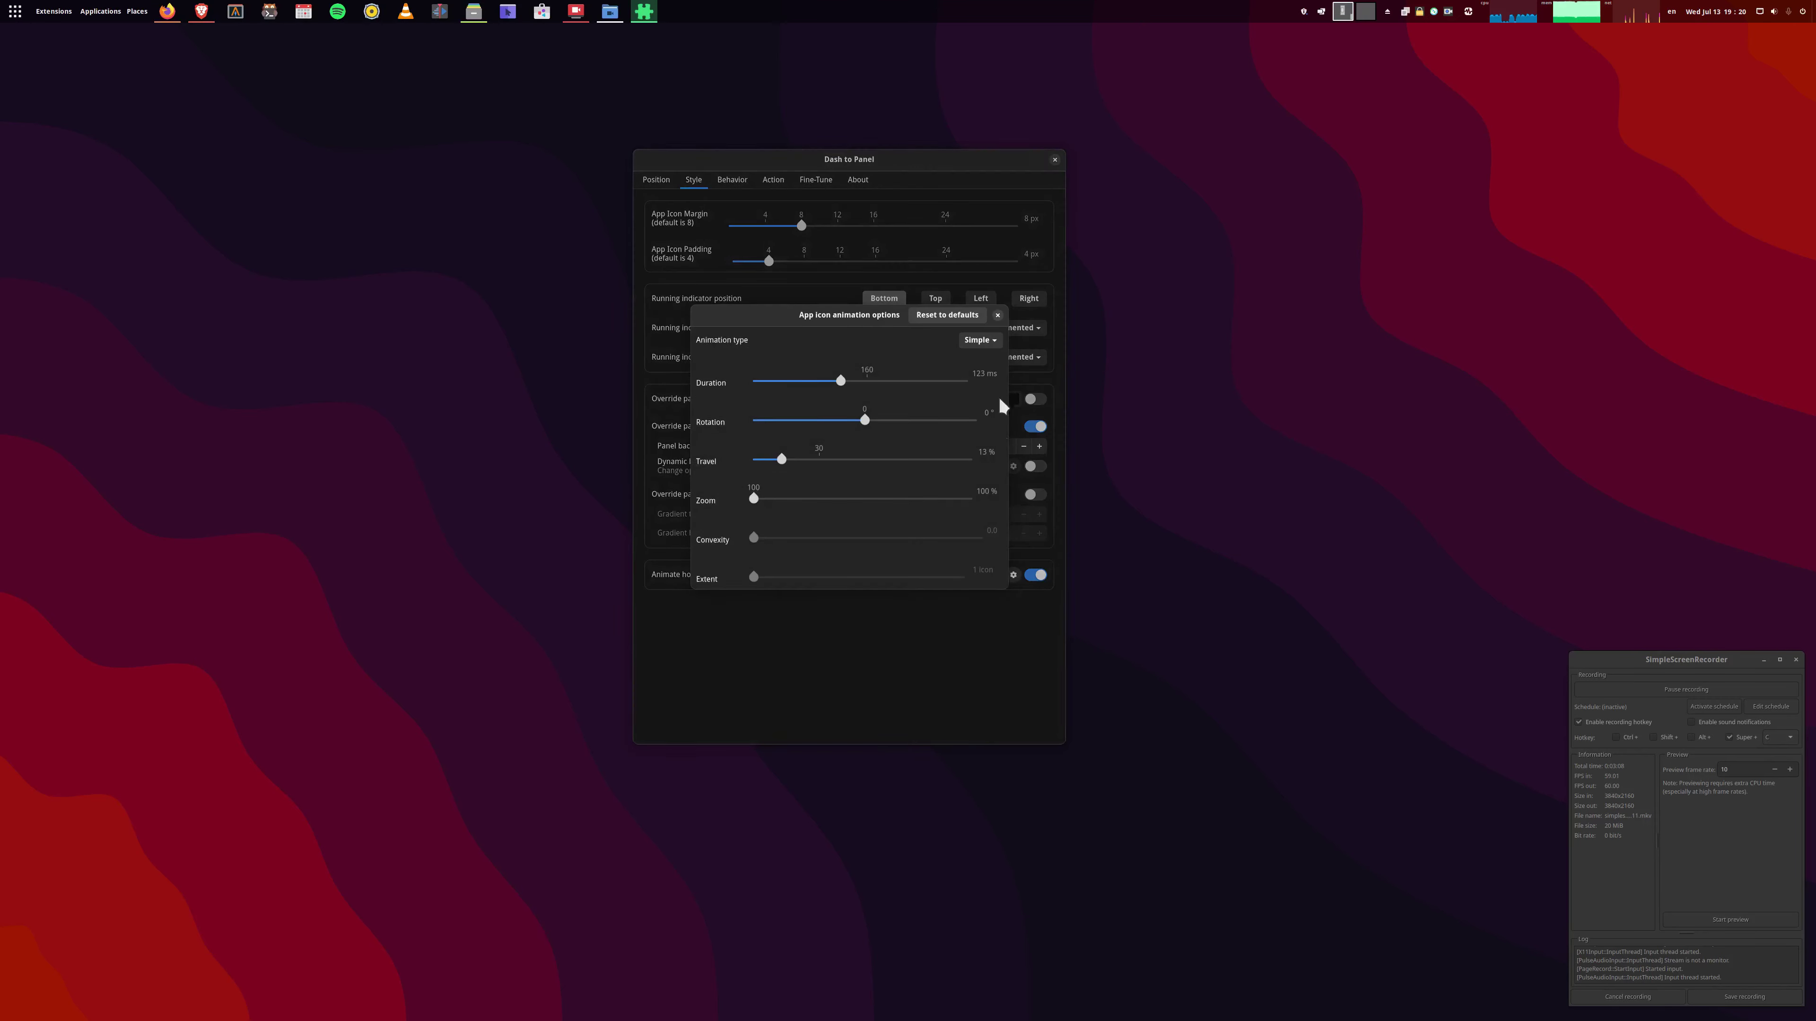
Examine Dash to Panel's Behavior, Action, Fine-Tune and About settings, including the window preview and secondary menu options.
{"action": "left_click", "coordinate": [998, 315]}
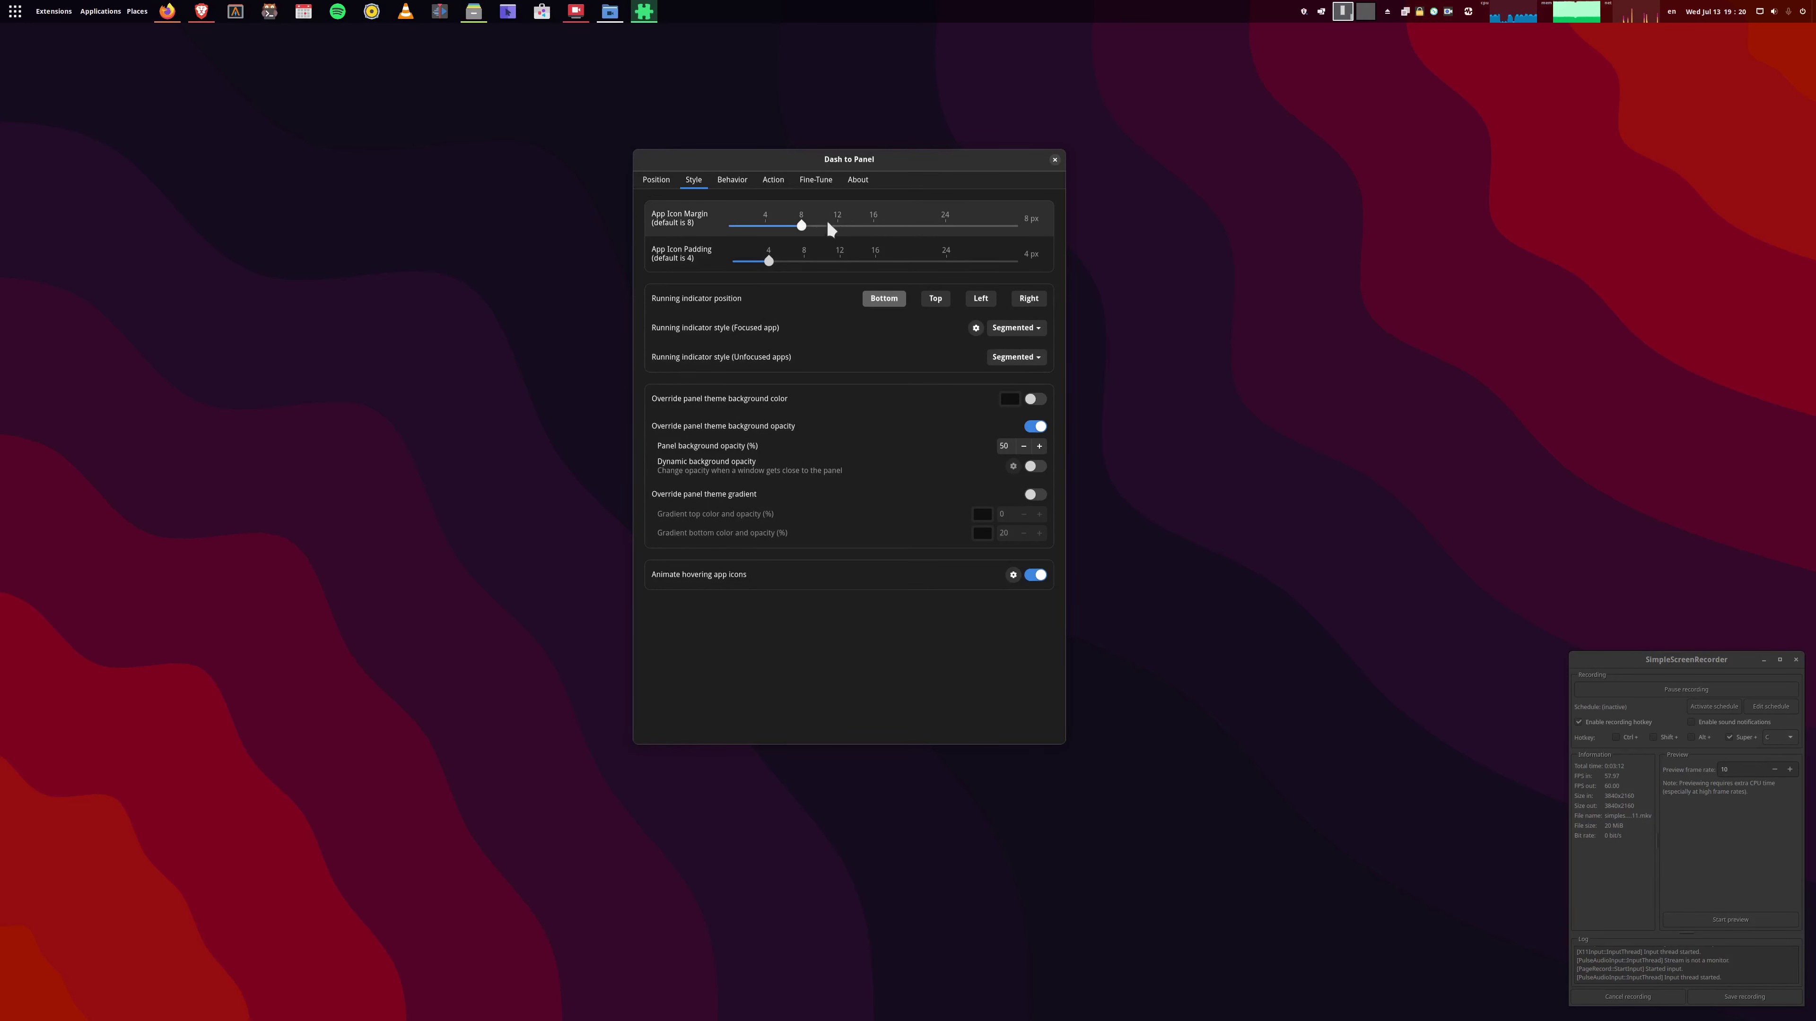
{"action": "left_click", "coordinate": [730, 180]}
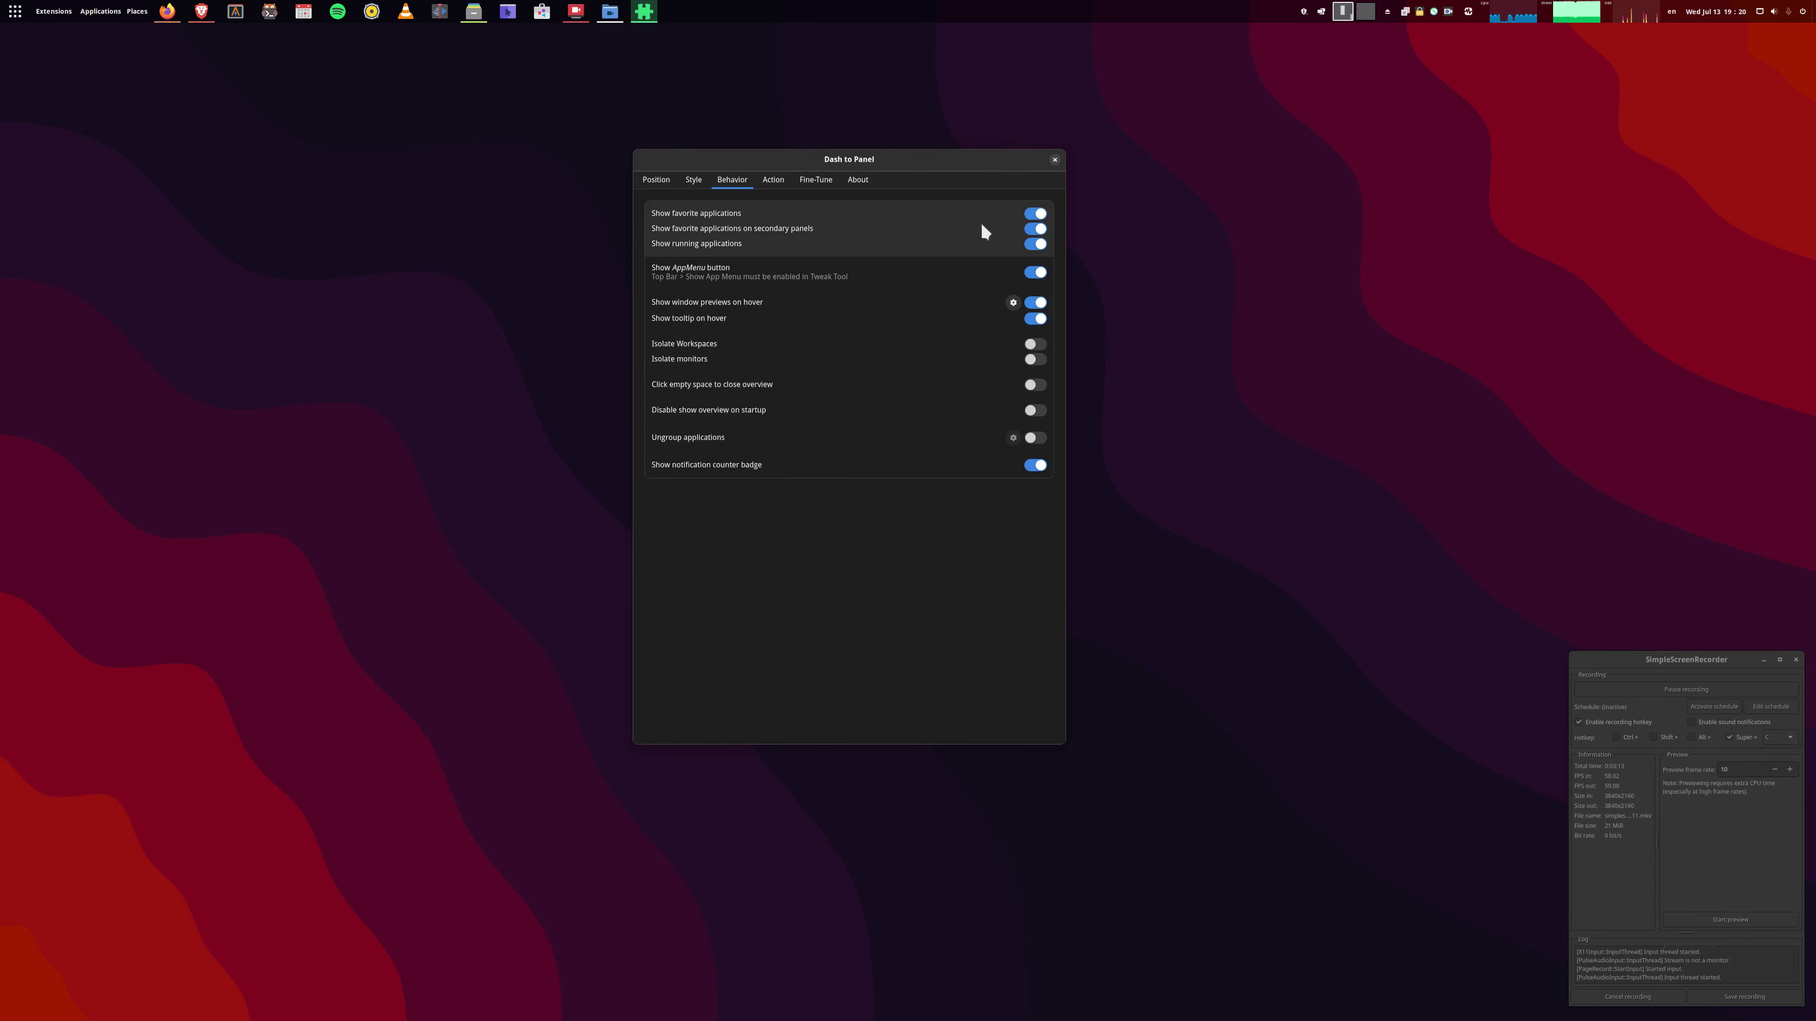
{"action": "left_click", "coordinate": [1013, 302]}
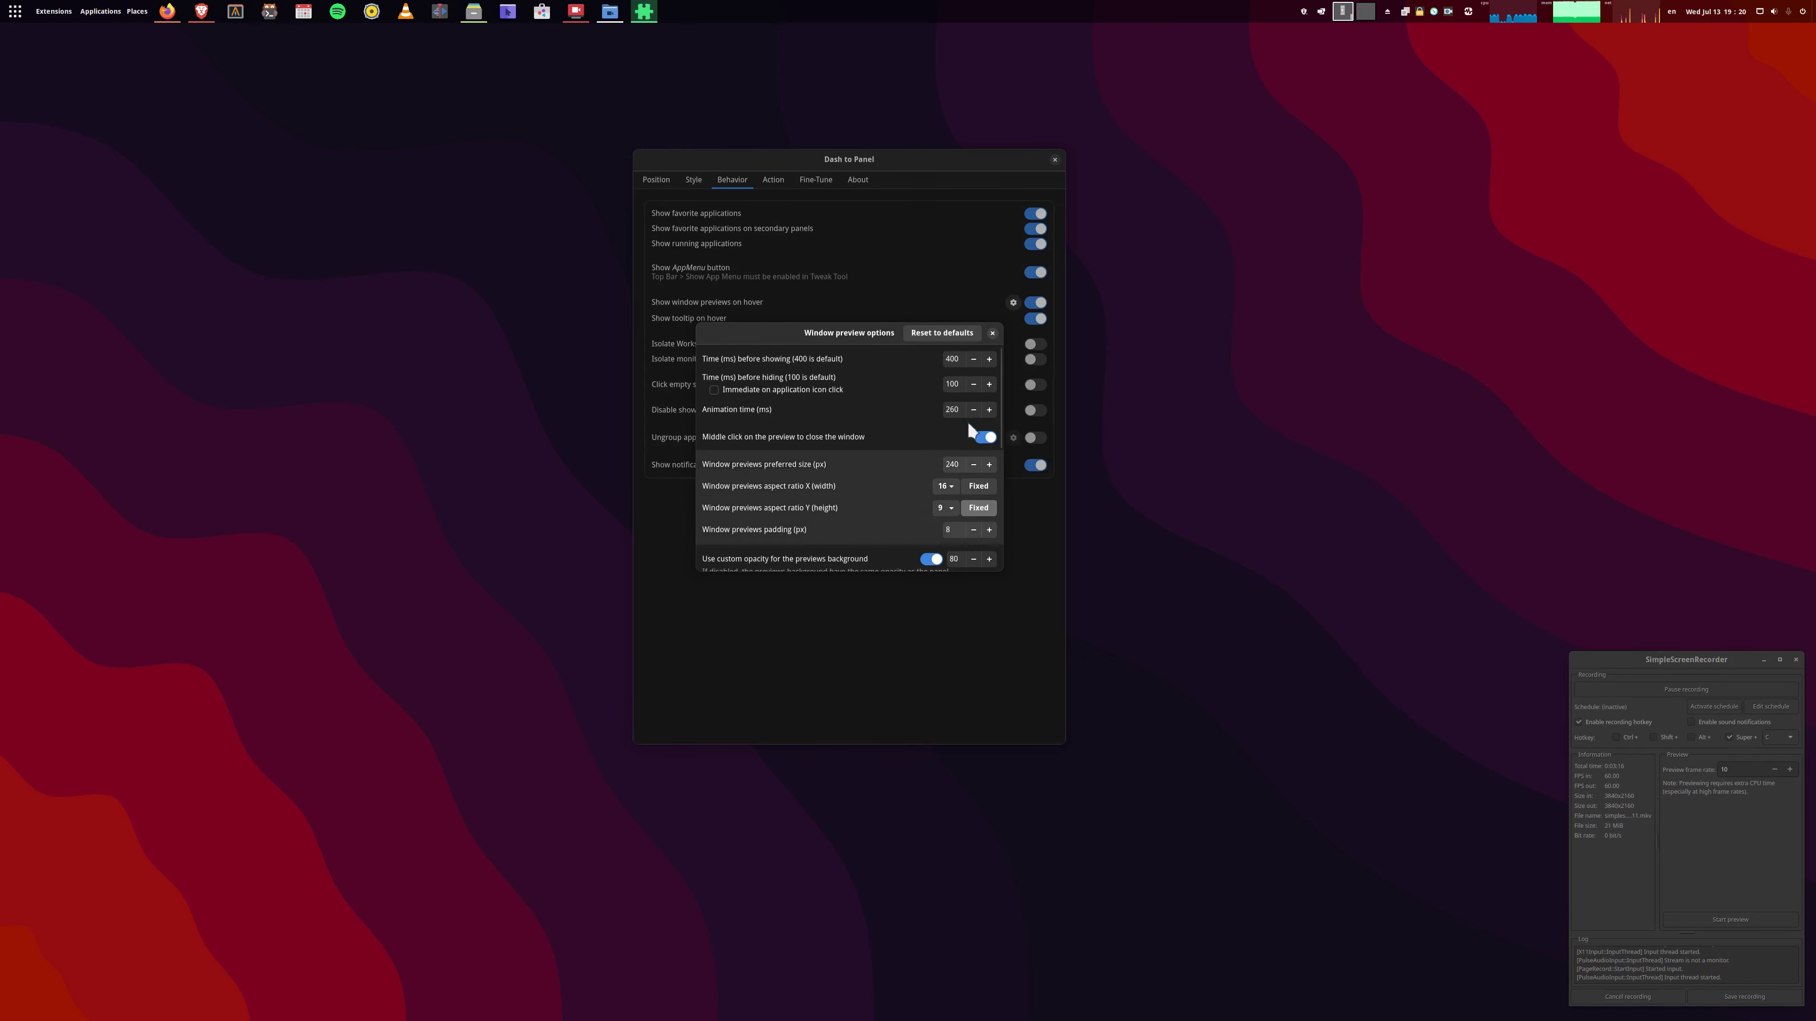
{"action": "left_click", "coordinate": [991, 334]}
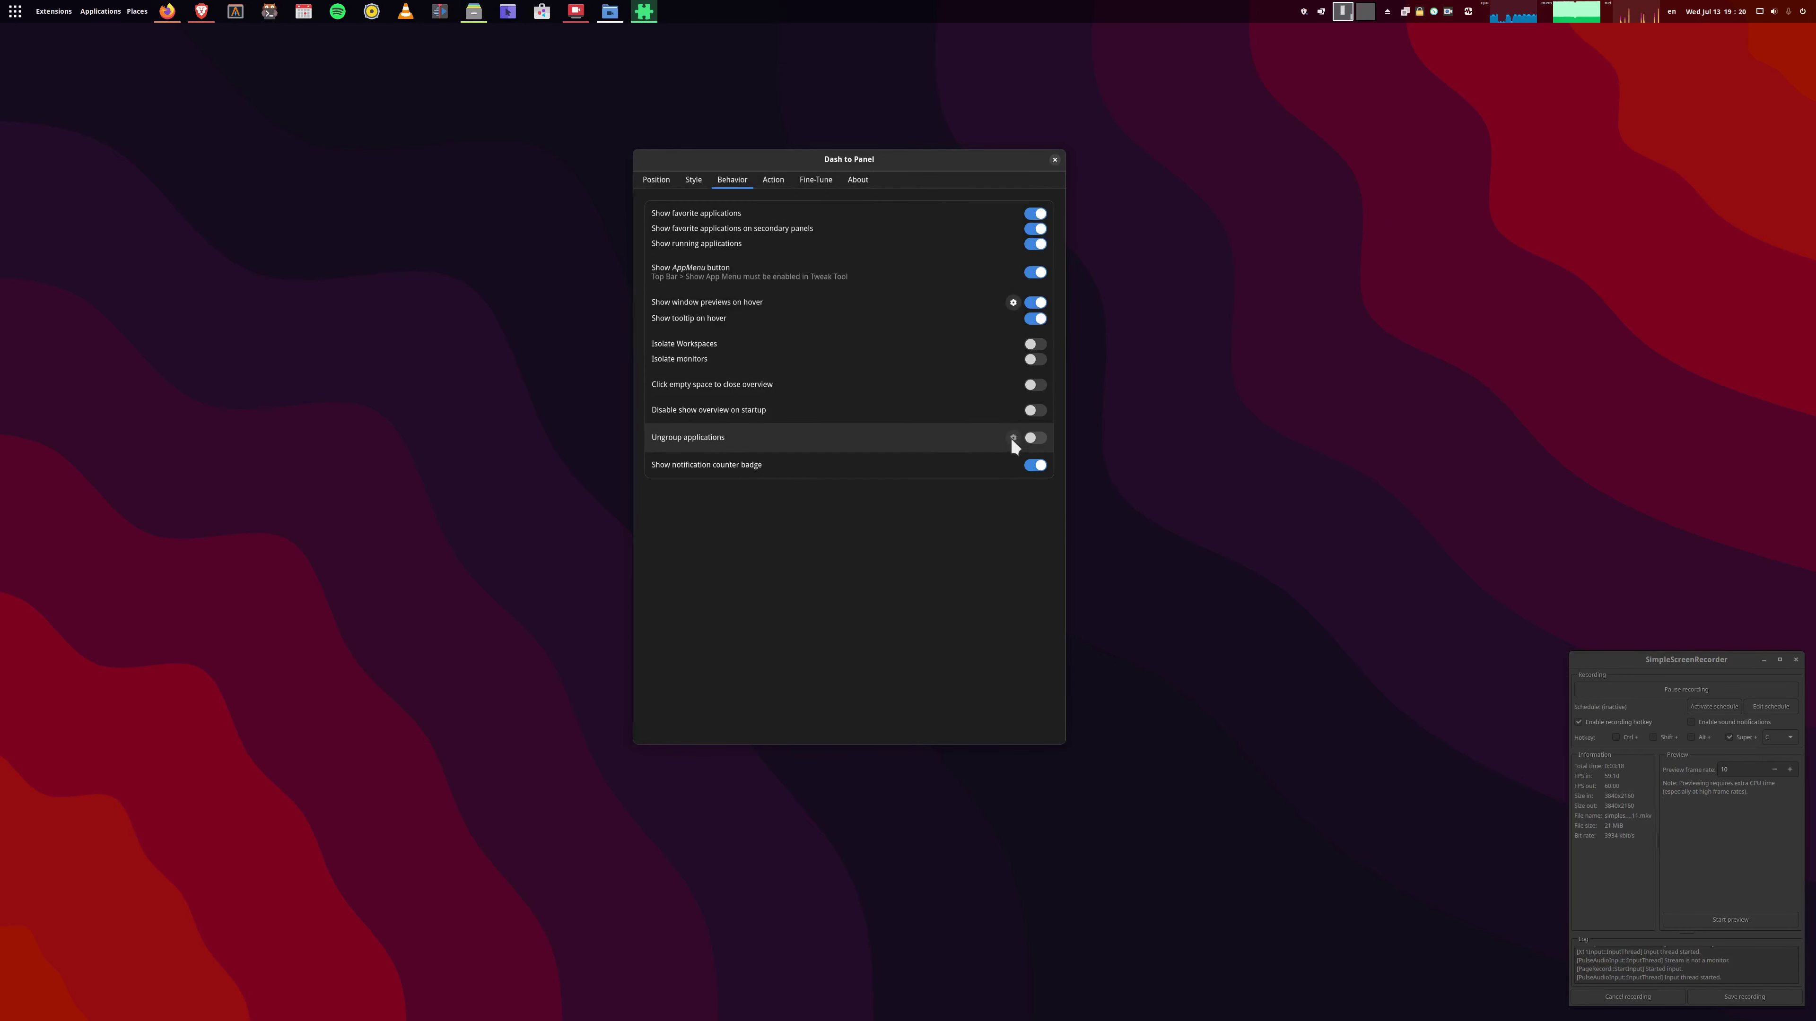
{"action": "left_click", "coordinate": [775, 180]}
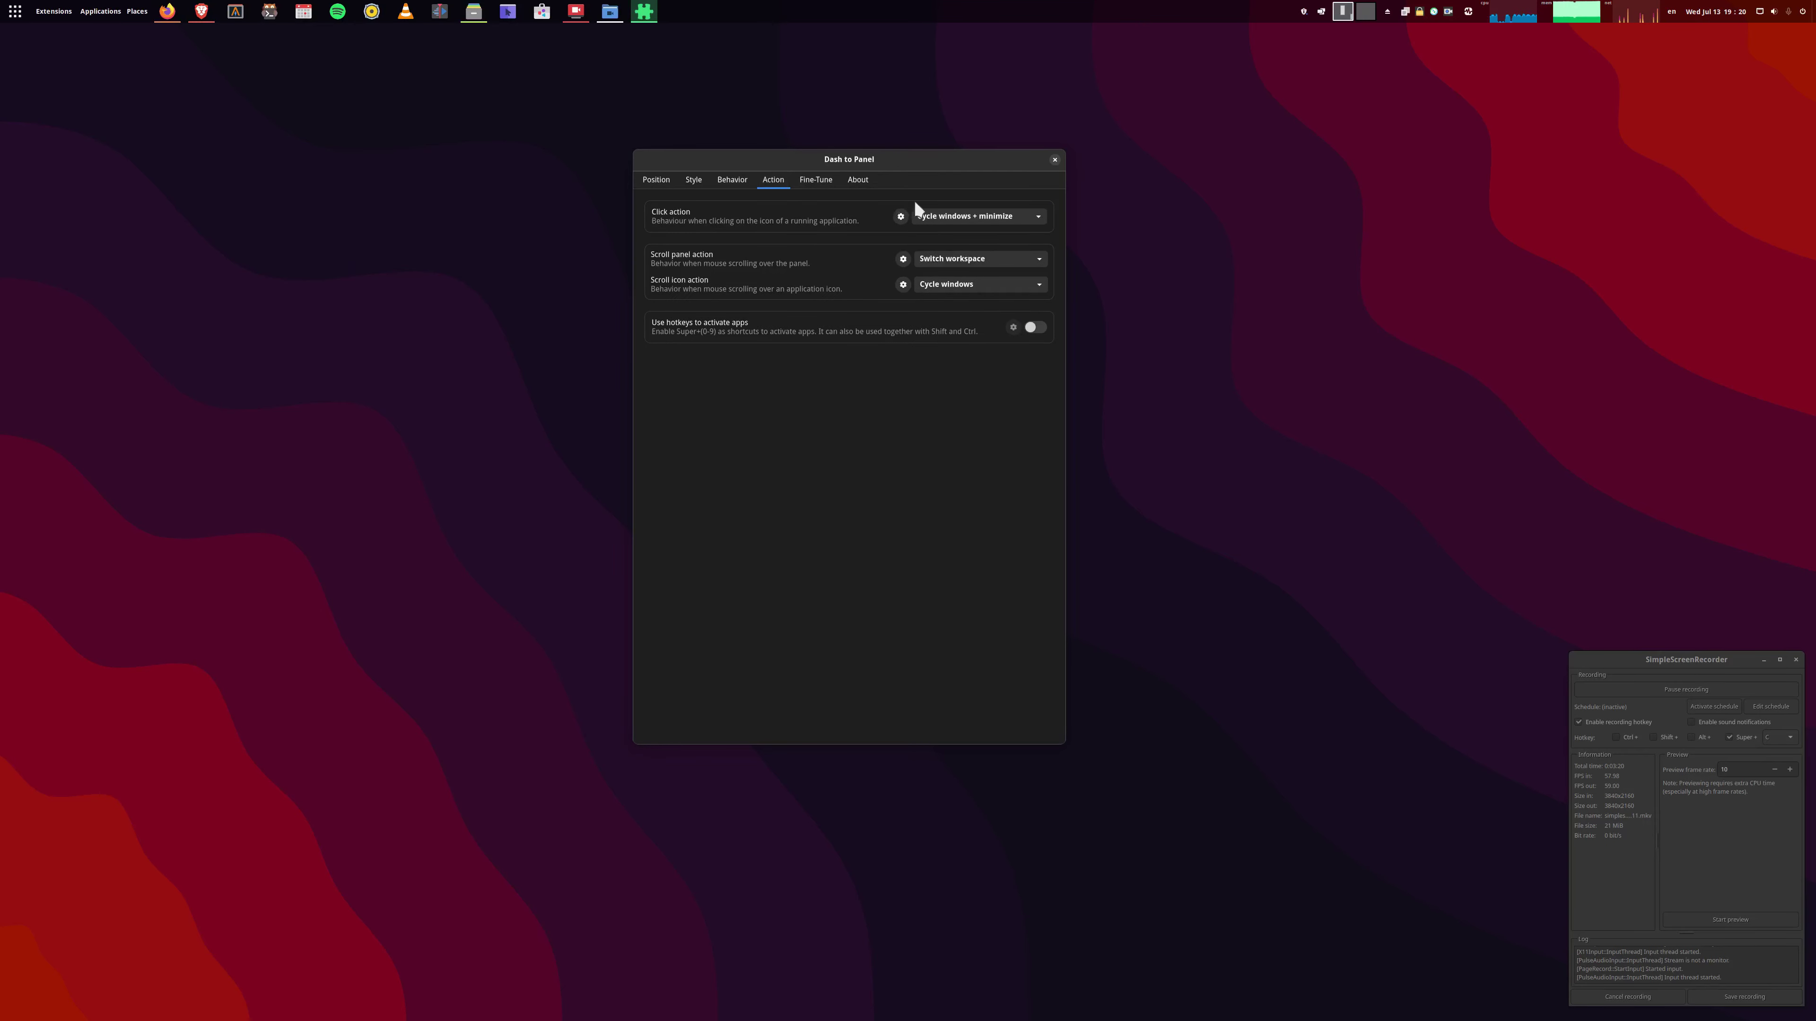
{"action": "left_click", "coordinate": [812, 180]}
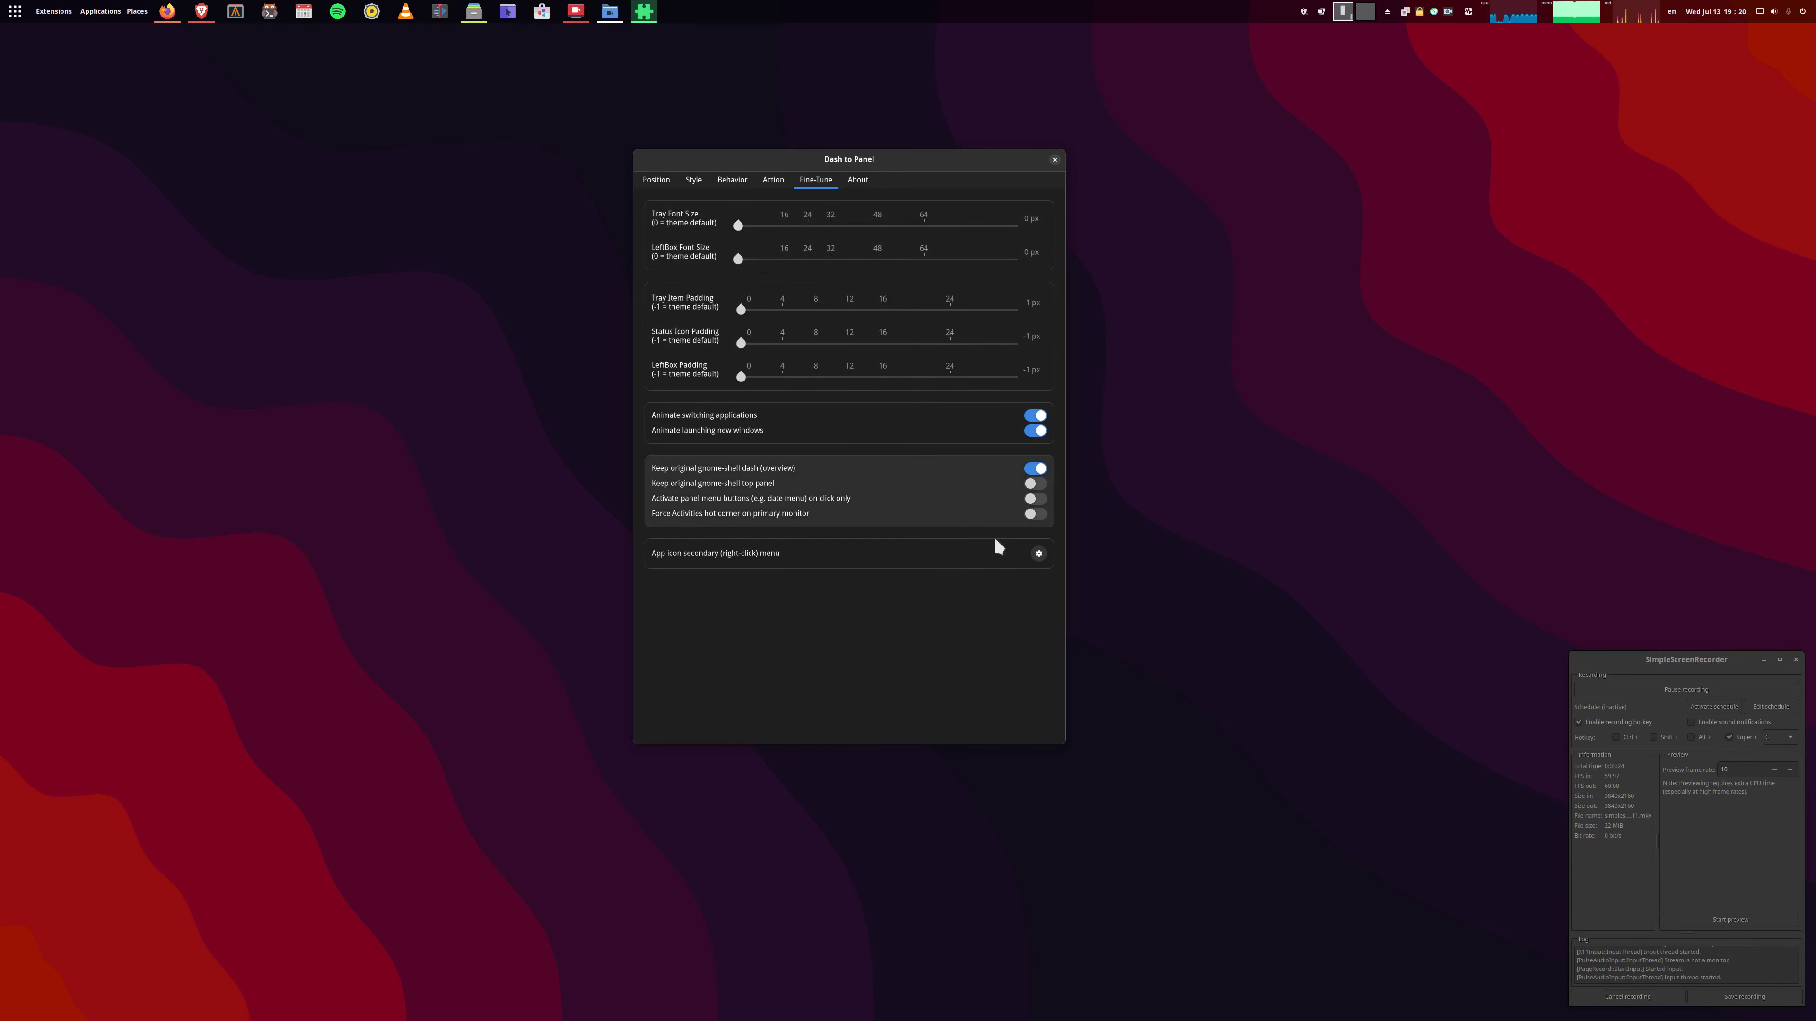
{"action": "left_click", "coordinate": [1039, 554]}
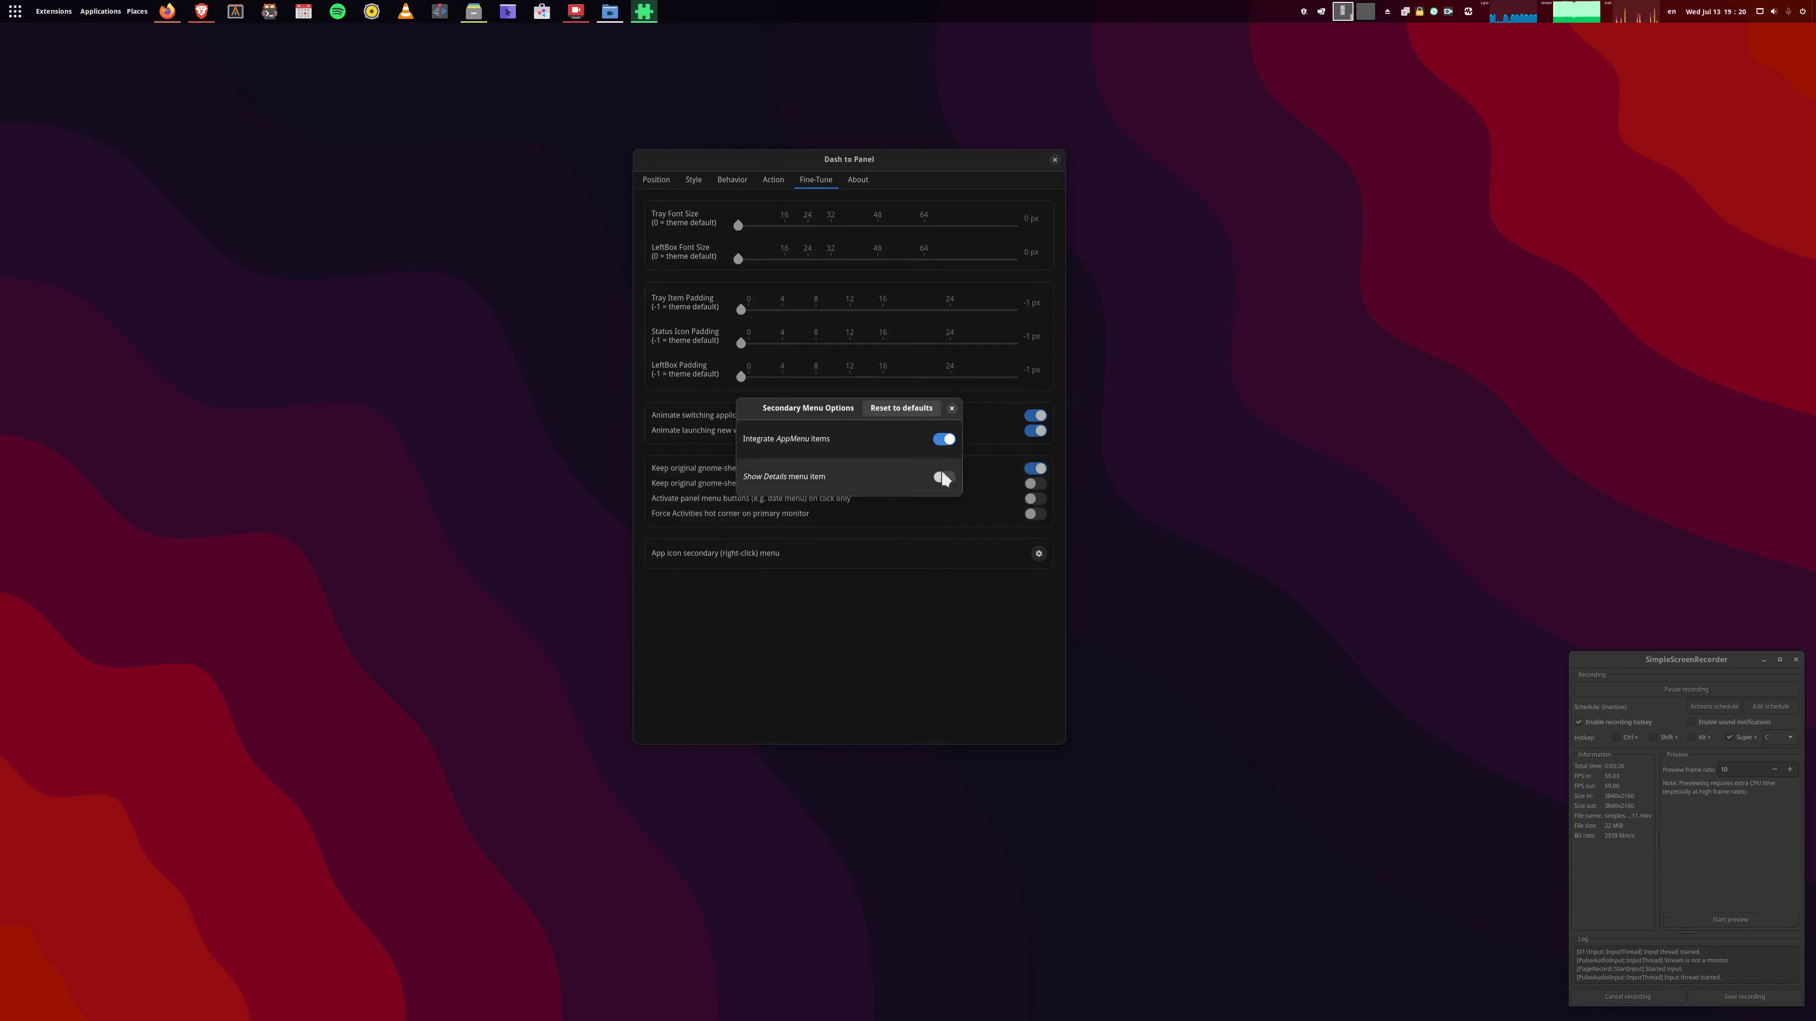
{"action": "left_click", "coordinate": [954, 408]}
{"action": "left_click", "coordinate": [858, 180]}
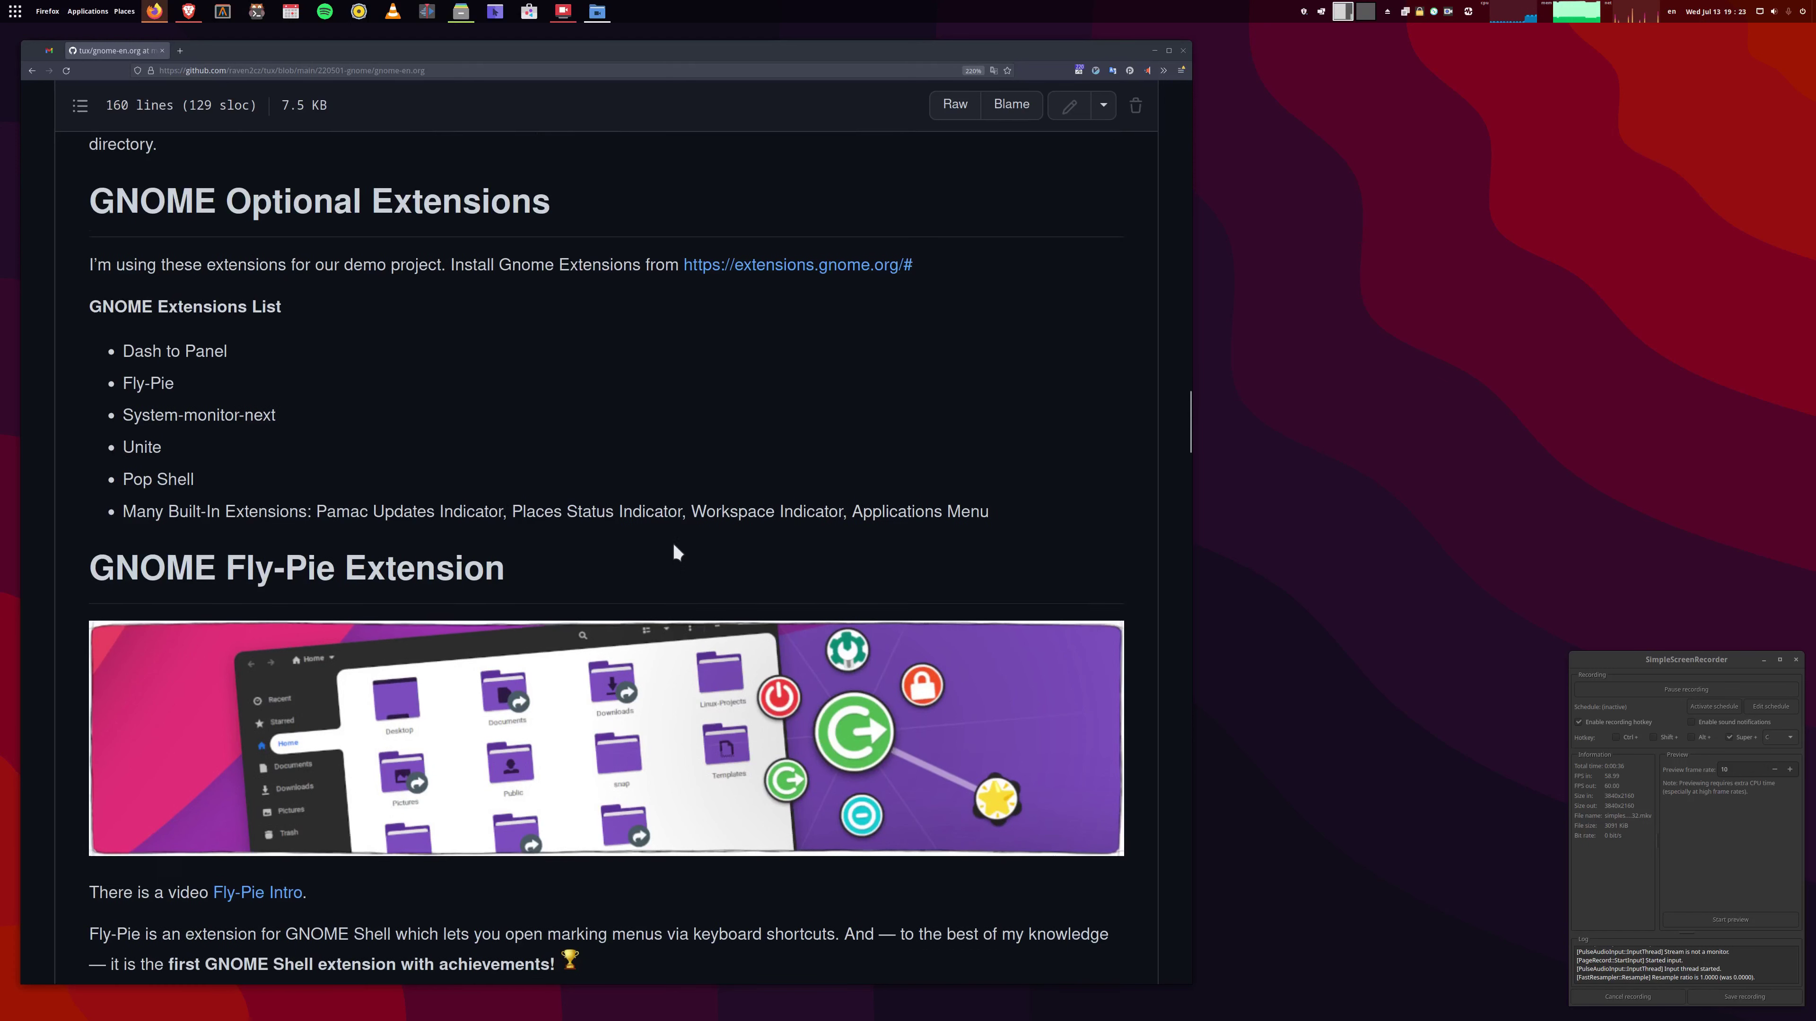
Read the article's Fly-Pie section, switch to Brave and find the Fly-Pie page on extensions.gnome.org by searching for "fly-".
{"action": "scroll", "coordinate": [743, 554], "scroll_direction": "down", "scroll_amount": 4}
{"action": "scroll", "coordinate": [1189, 446], "scroll_direction": "down", "scroll_amount": 2}
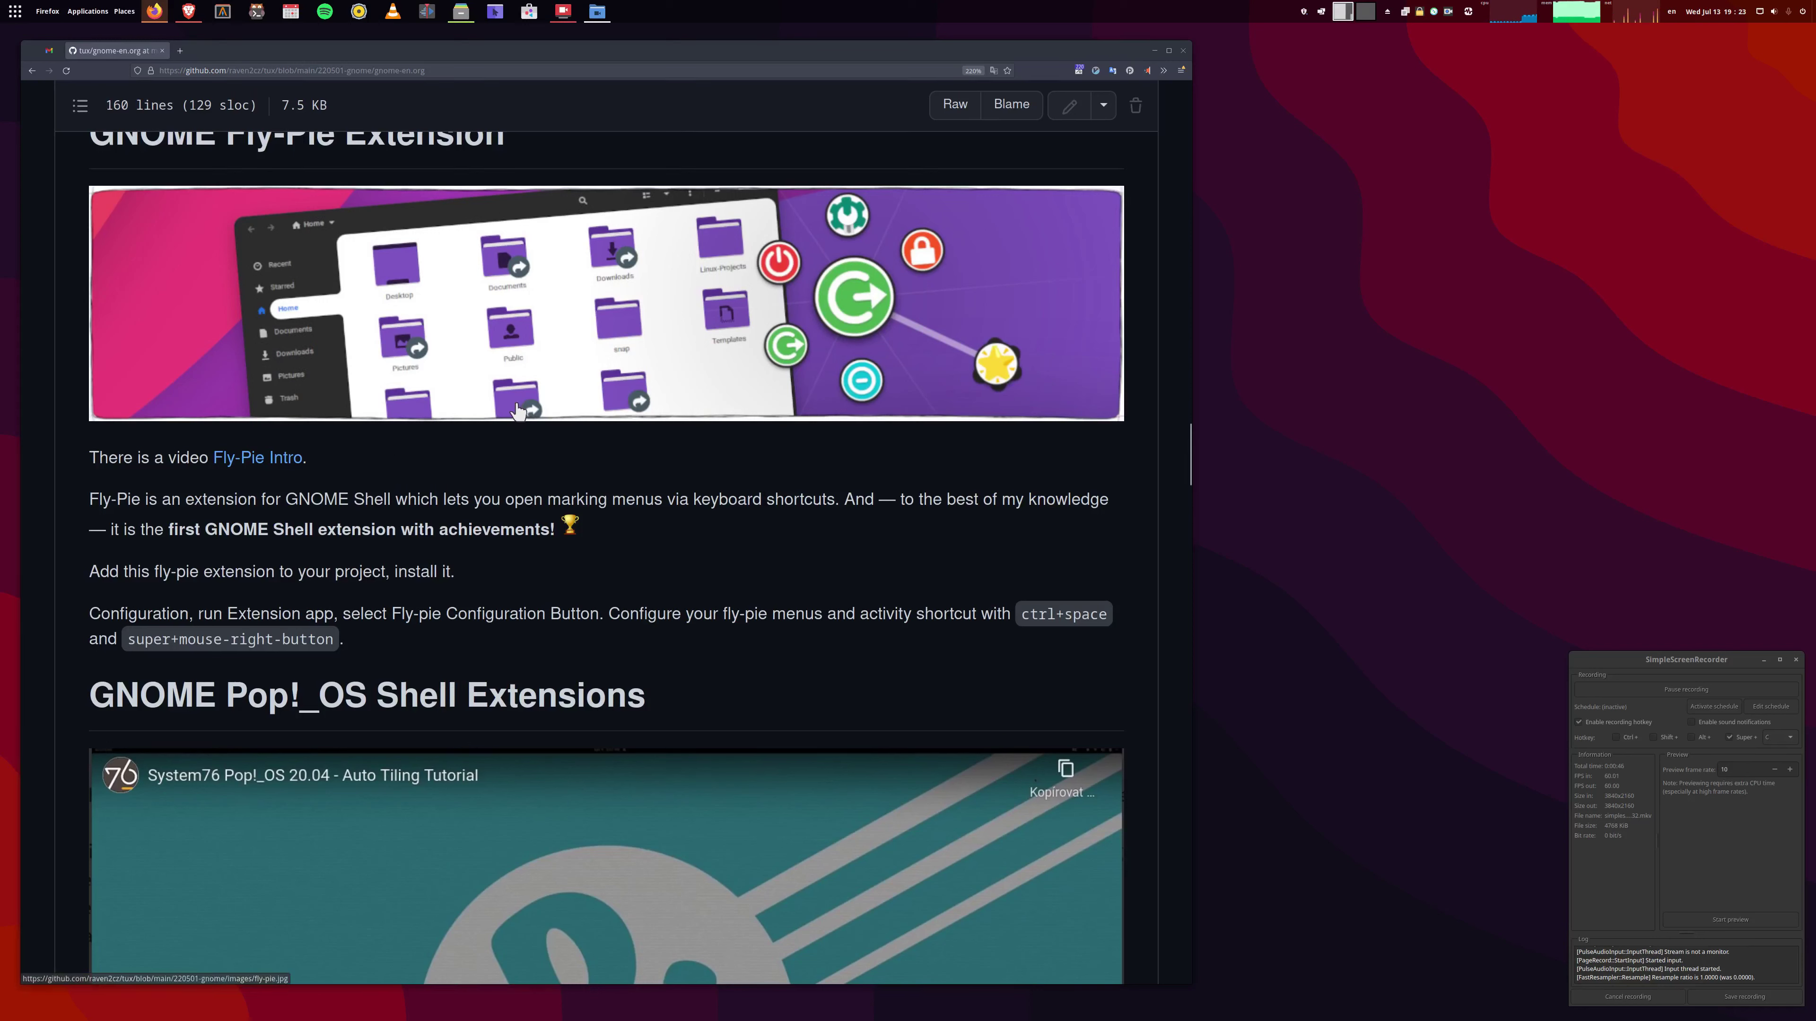
{"action": "left_click", "coordinate": [188, 11]}
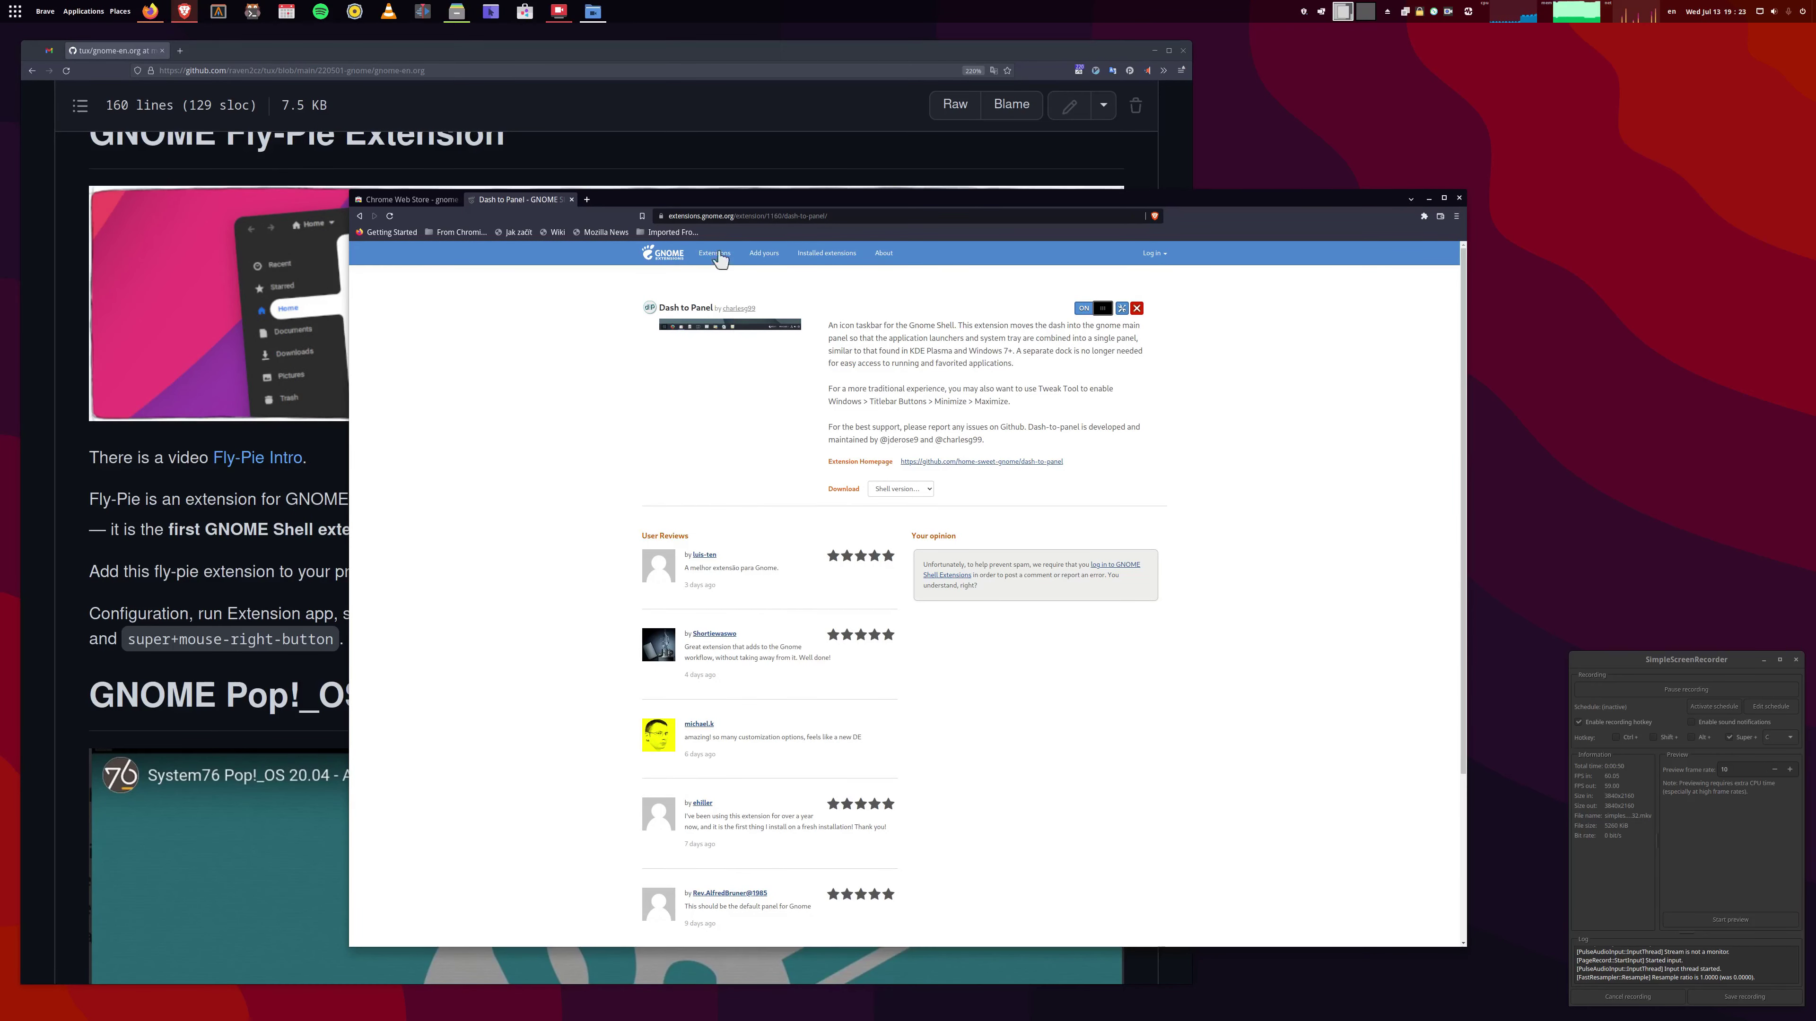
{"action": "left_click", "coordinate": [654, 256]}
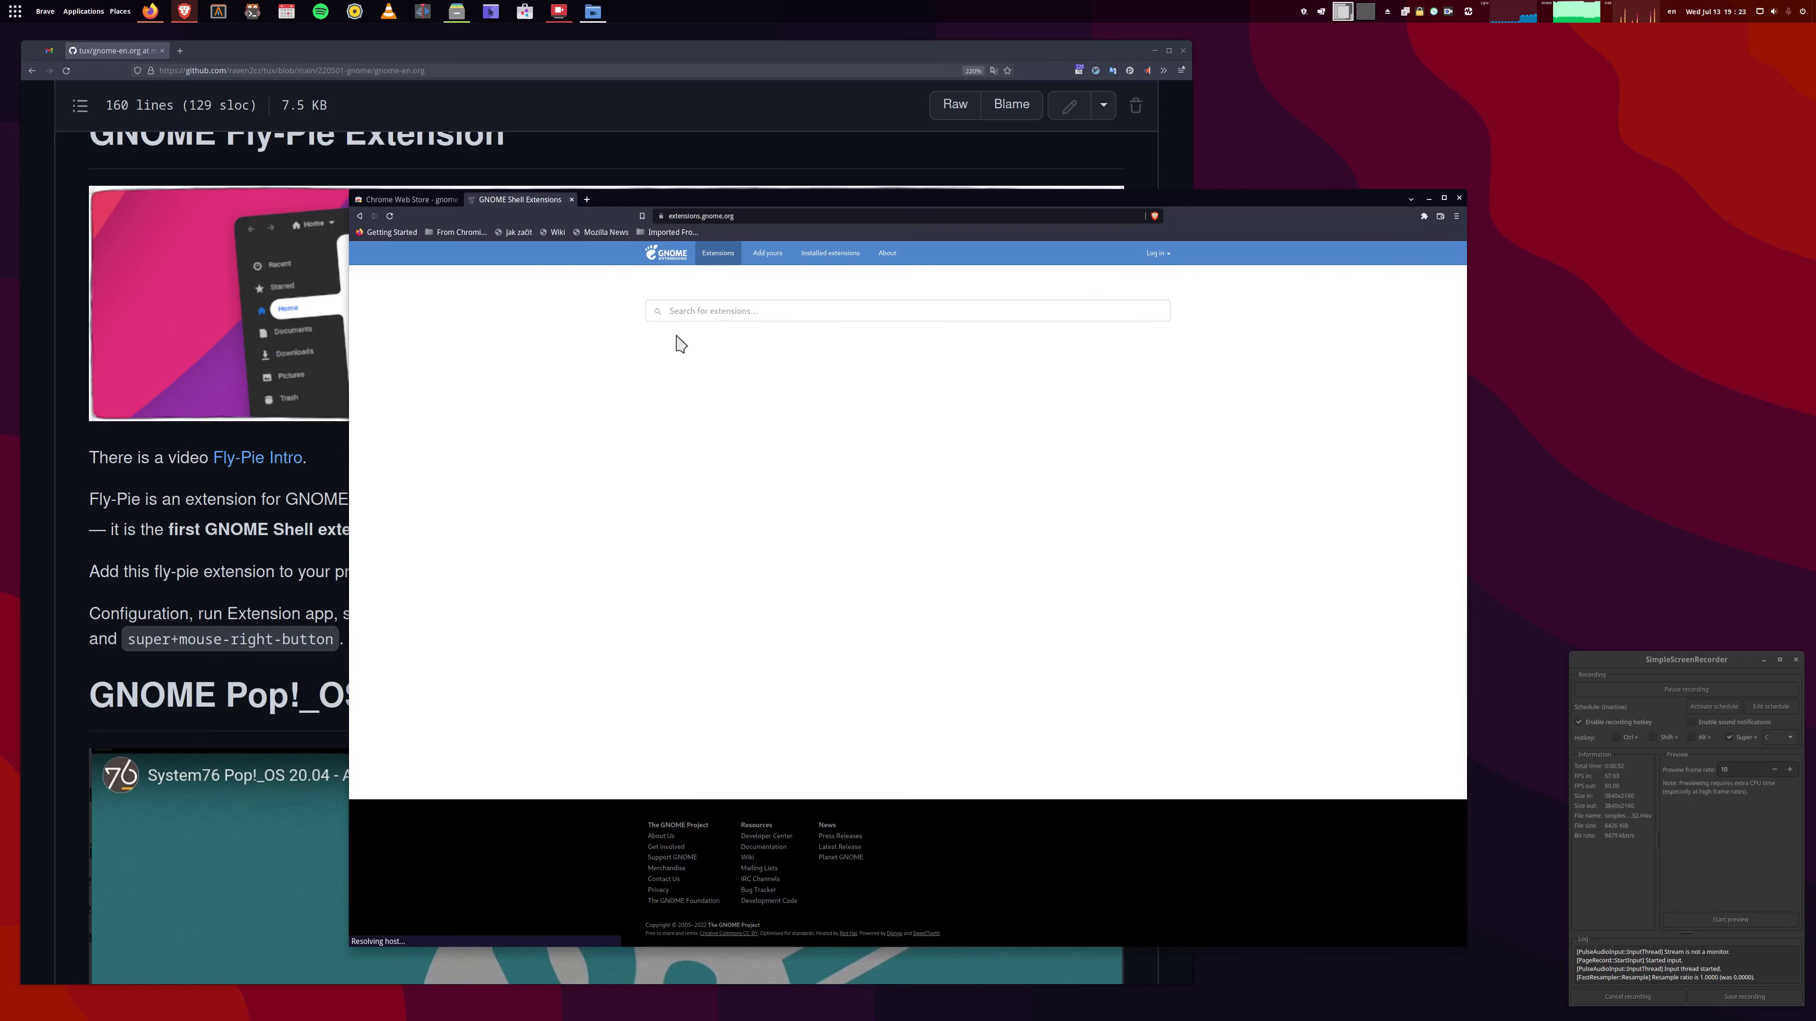
{"action": "type", "text": "fly-"}
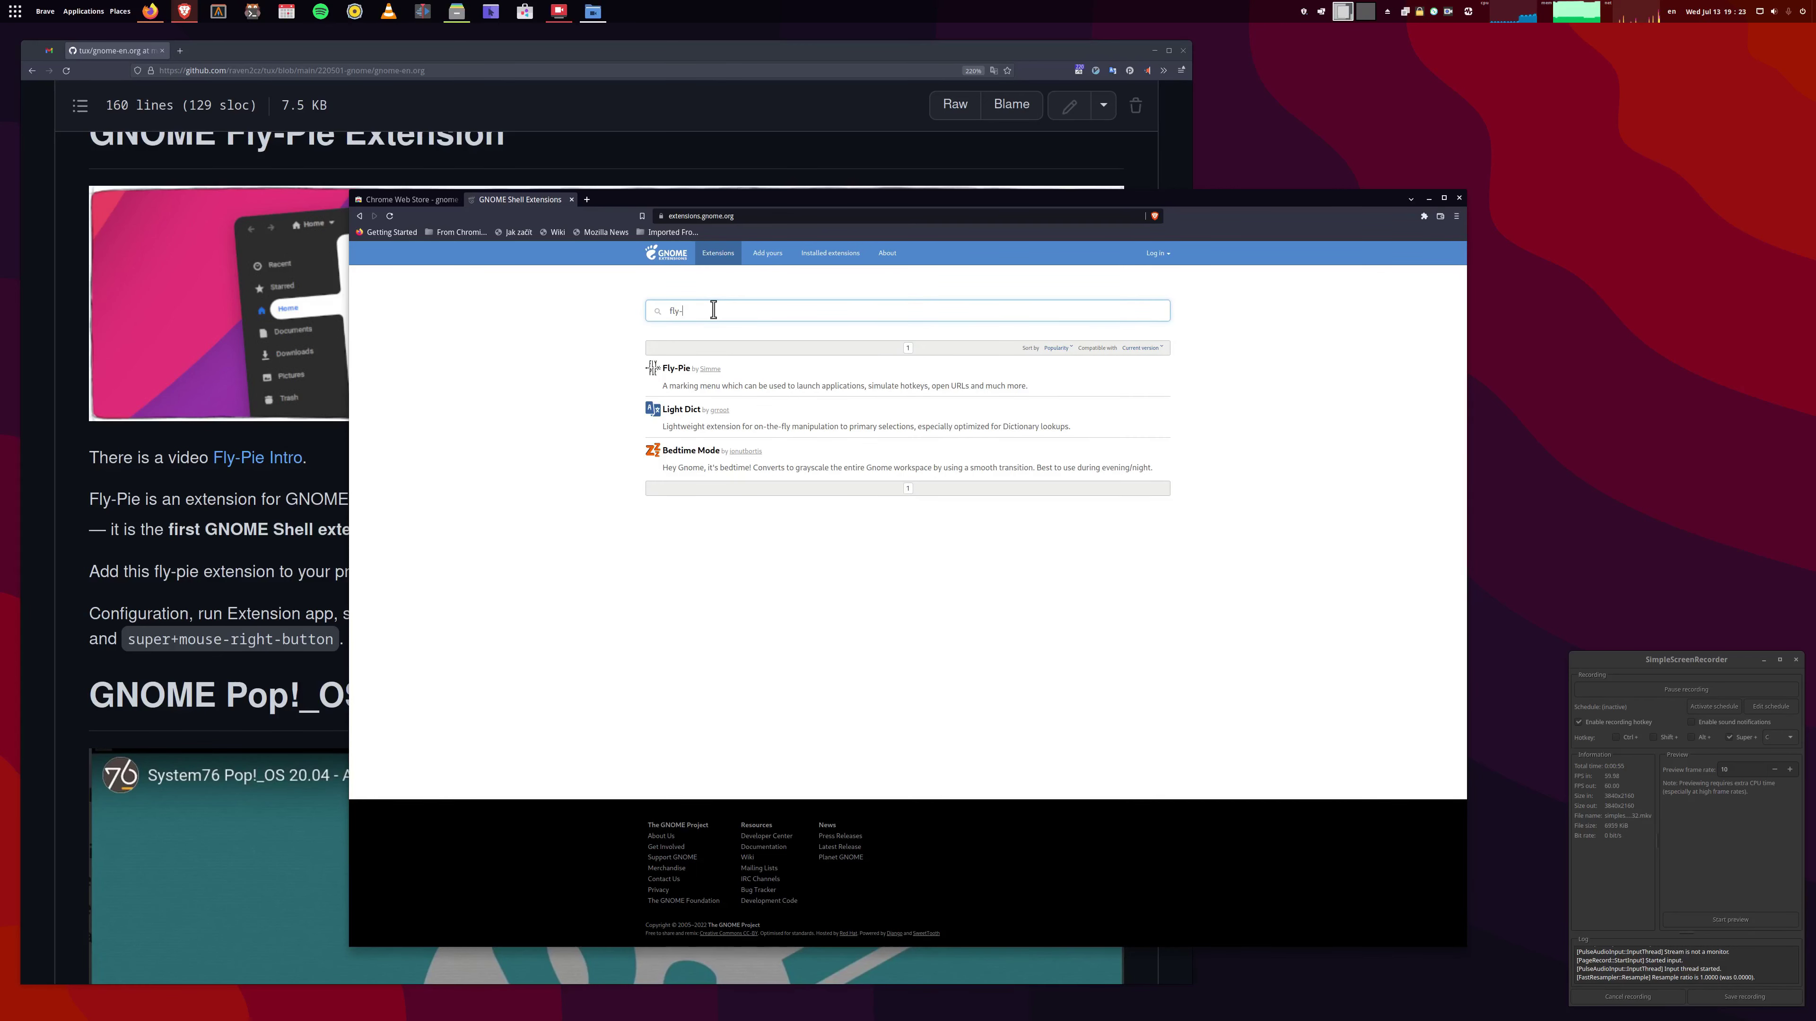
{"action": "left_click", "coordinate": [674, 368]}
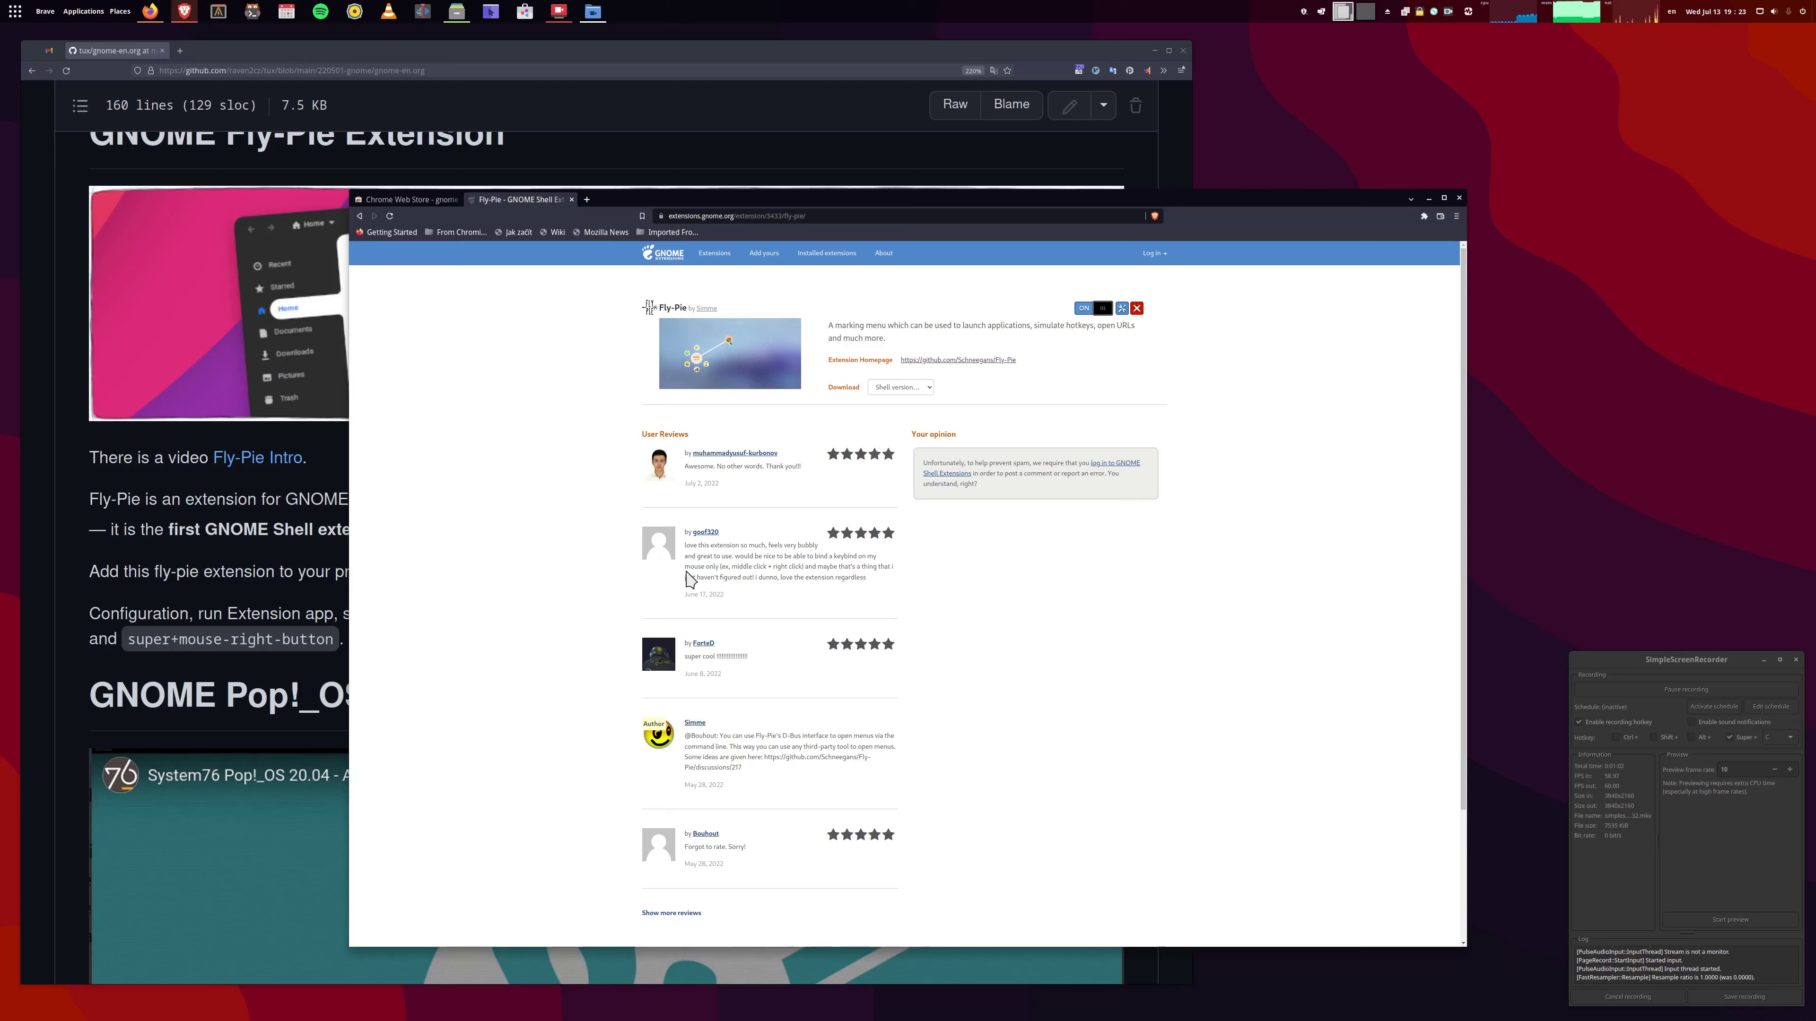
Launch the Extensions app and open the settings of the Fly-Pie extension.
{"action": "key", "text": "super"}
{"action": "type", "text": "extension"}
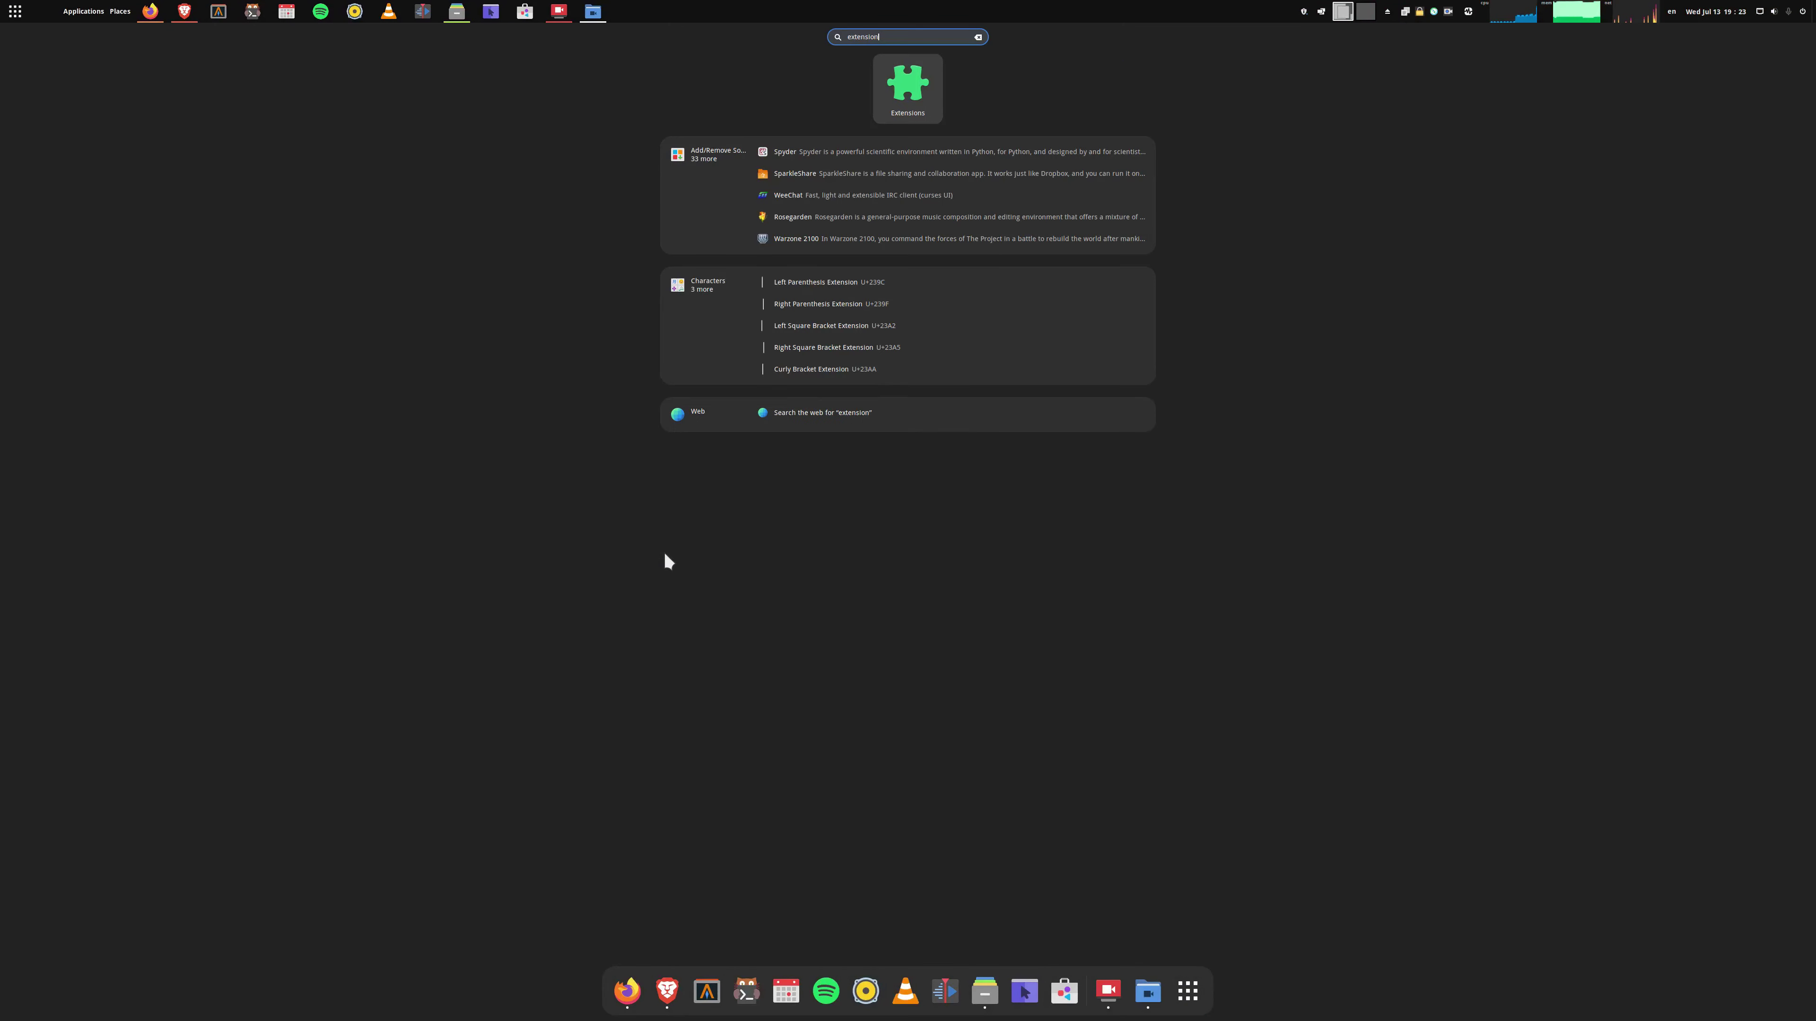
{"action": "key", "text": "Return"}
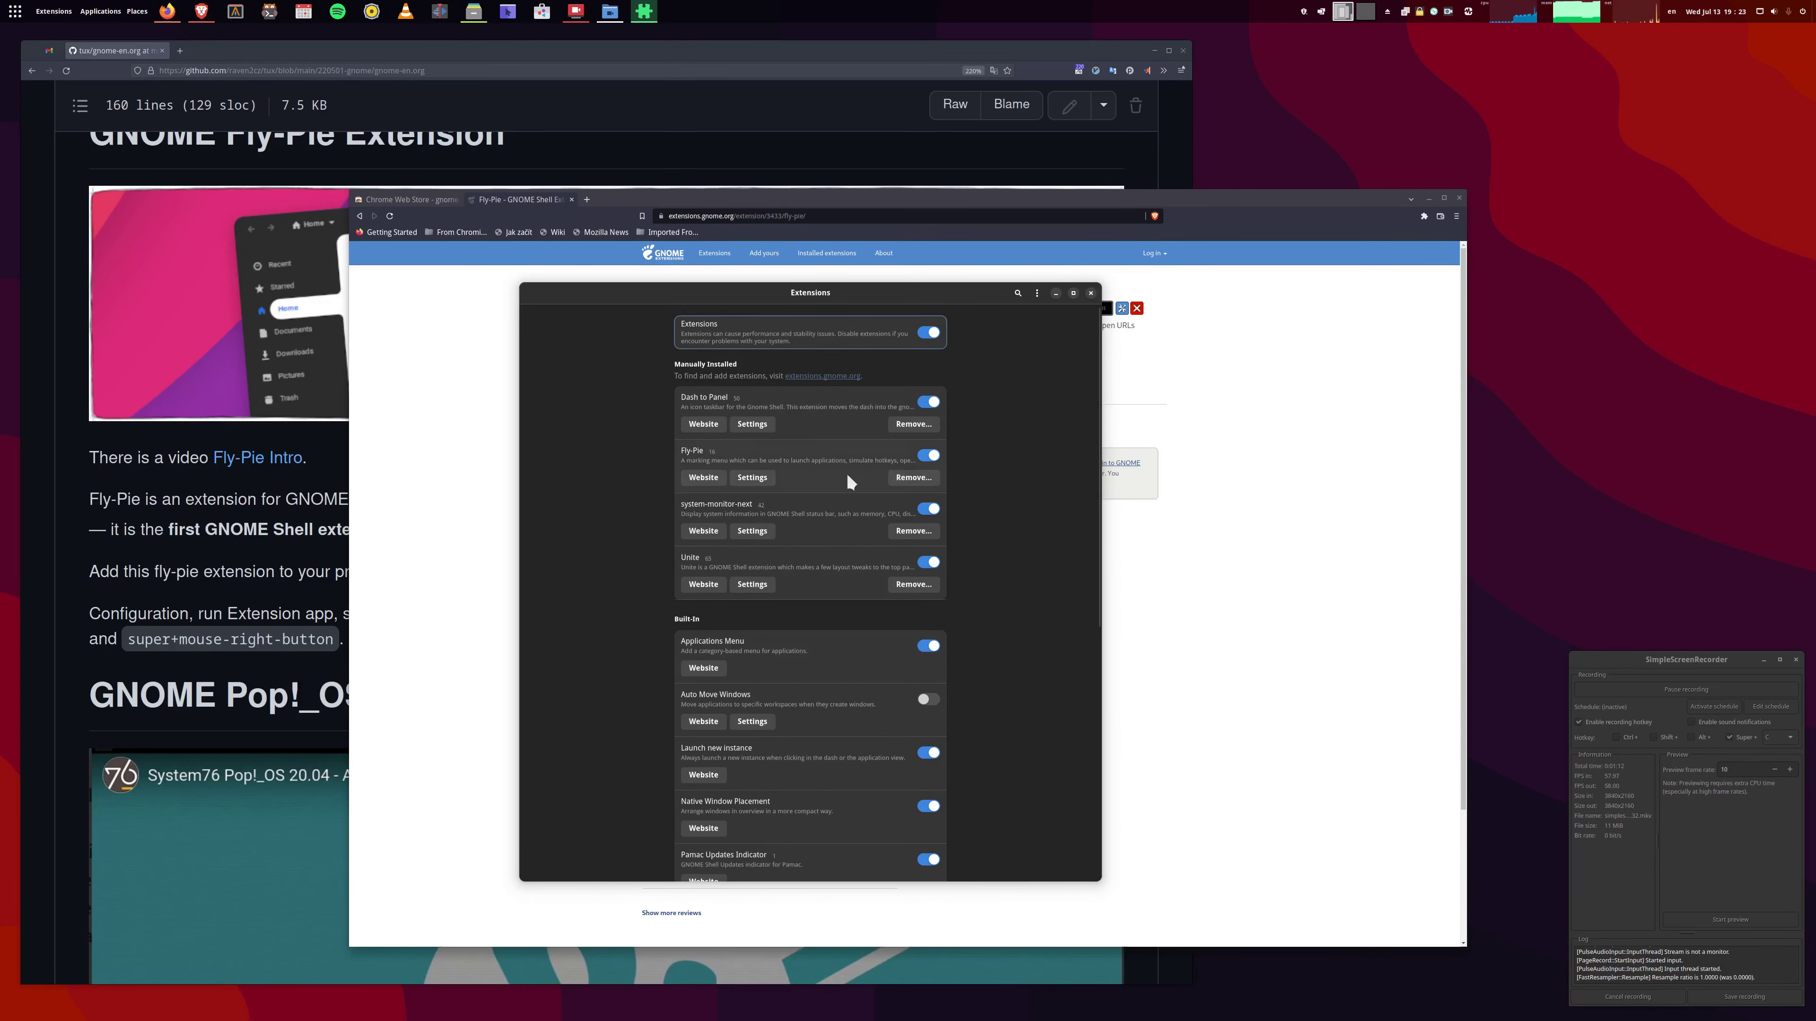
{"action": "left_click", "coordinate": [751, 477]}
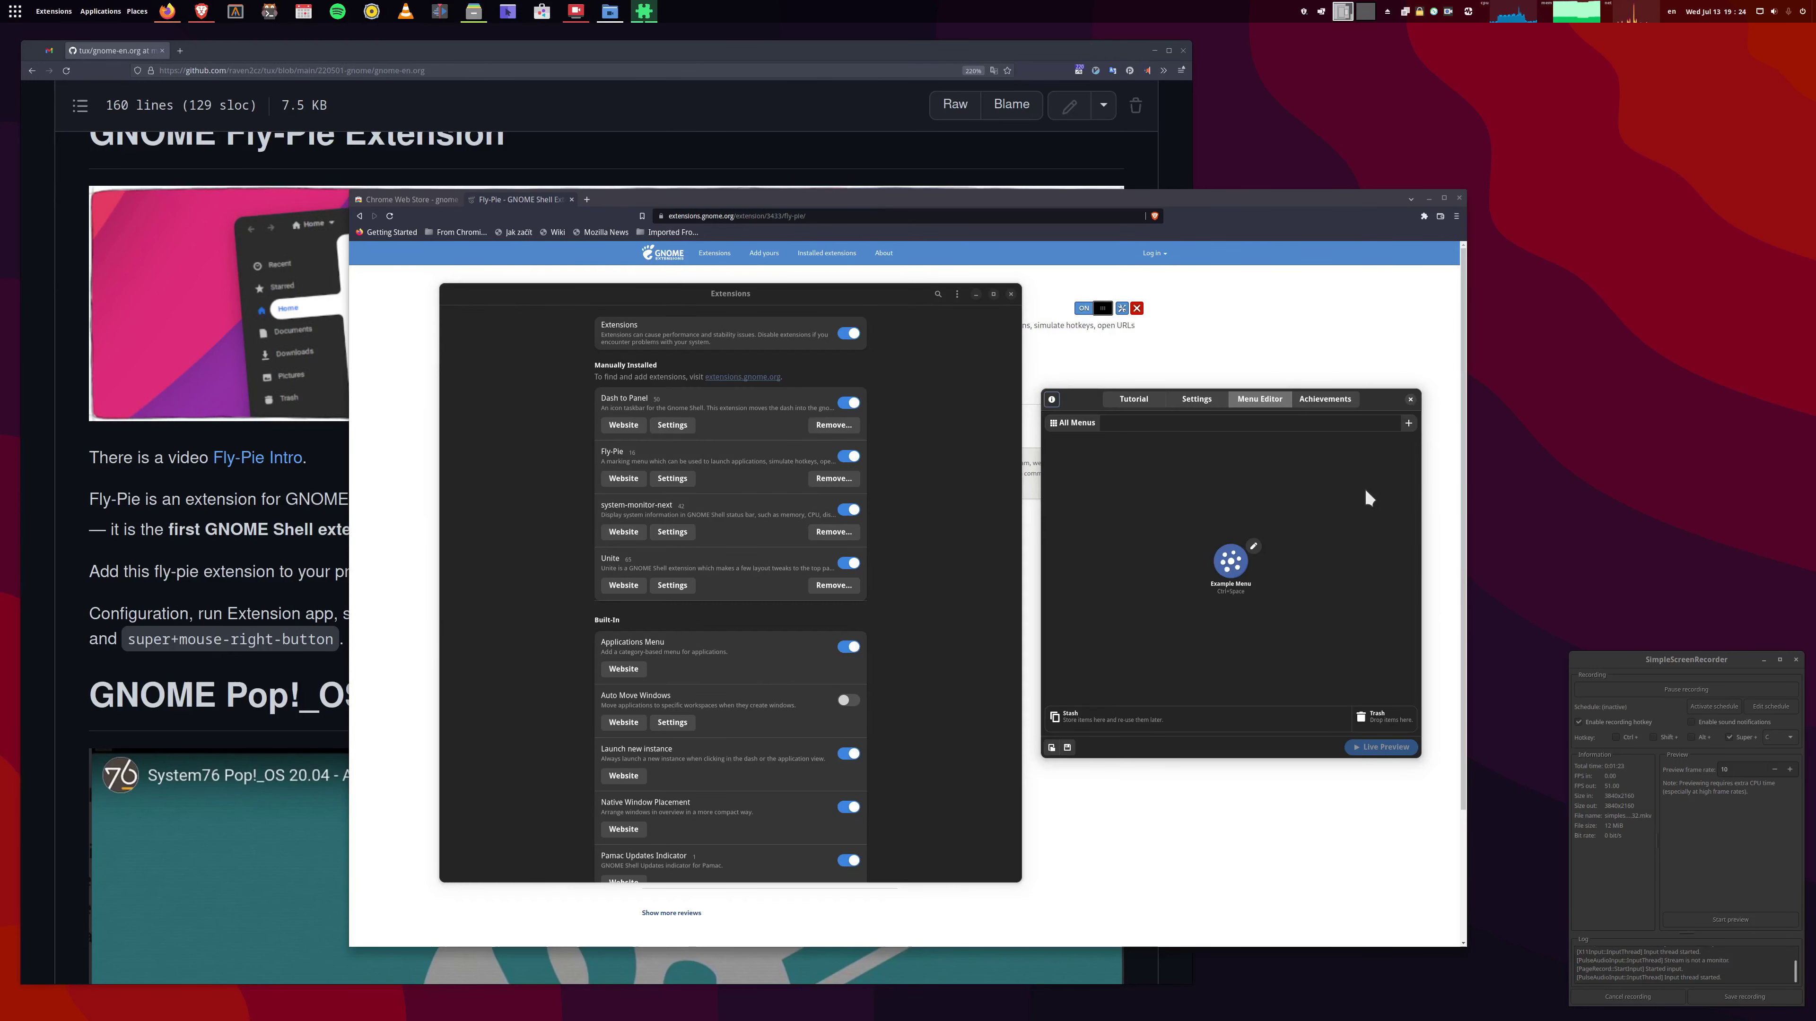
Enable the Bind to Super + RMB option for Fly-Pie's Example Menu.
{"action": "left_click", "coordinate": [1231, 565]}
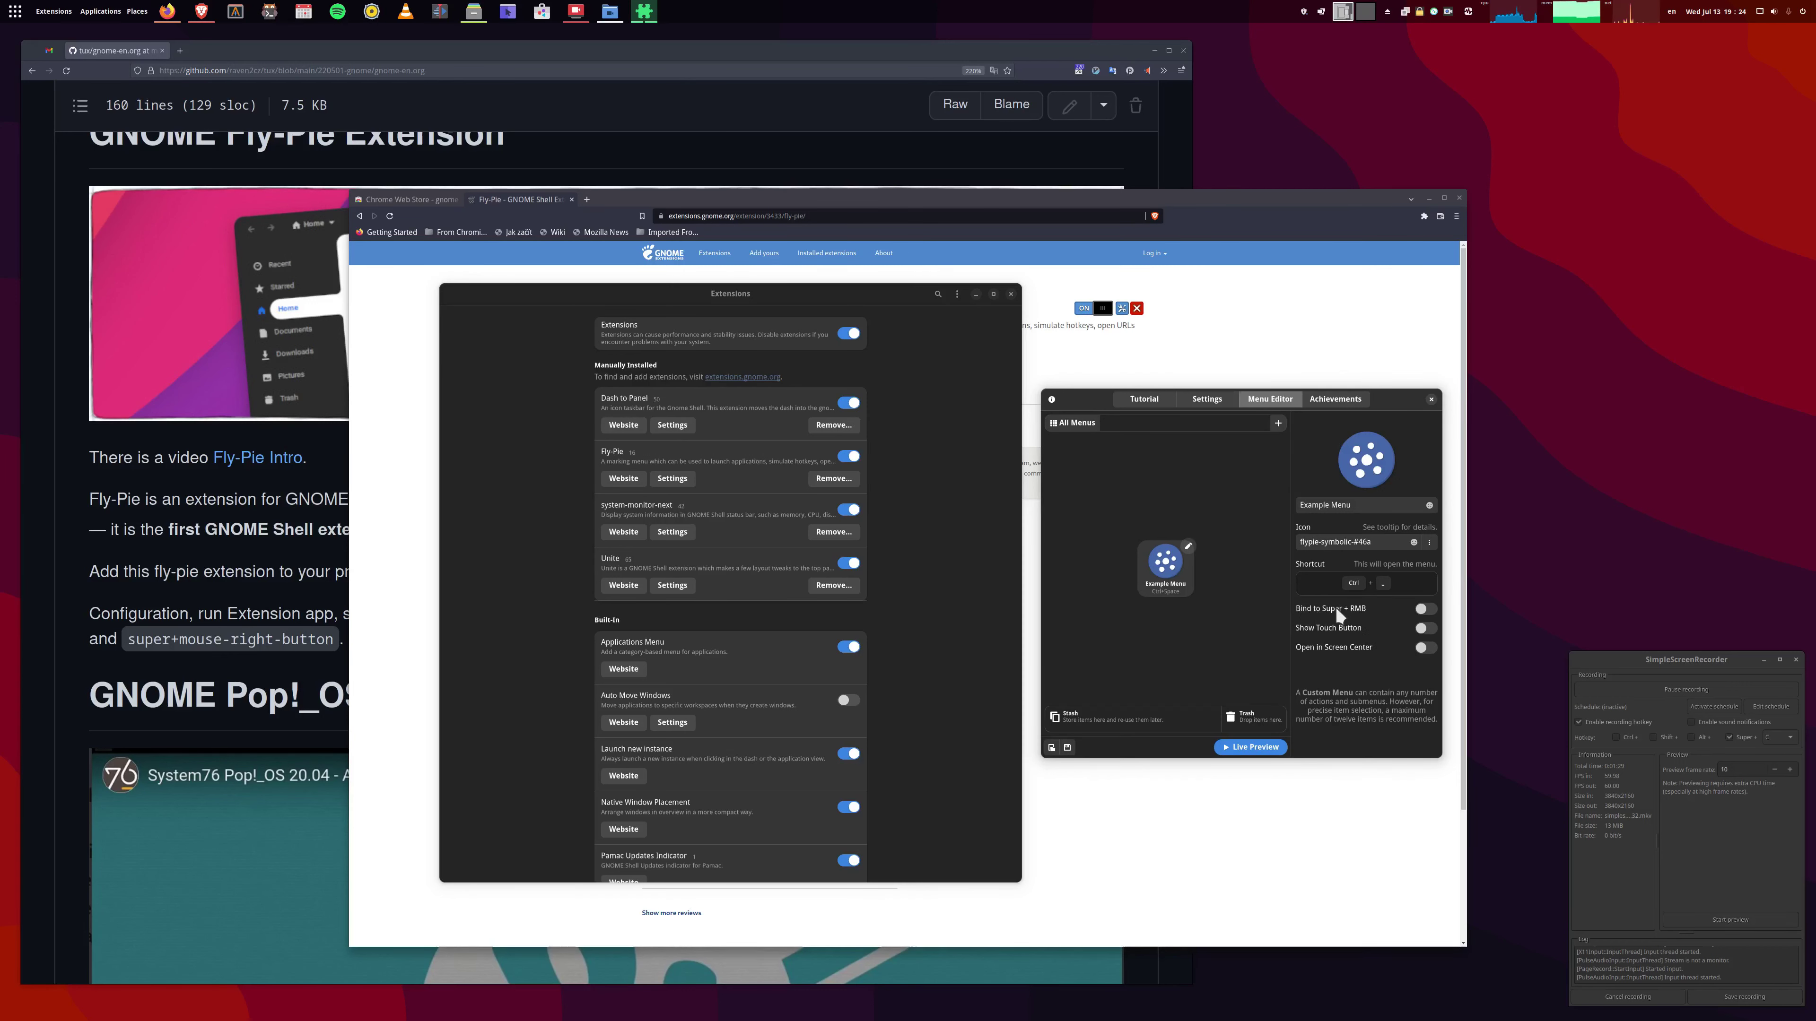
{"action": "mouse_move", "coordinate": [1333, 615]}
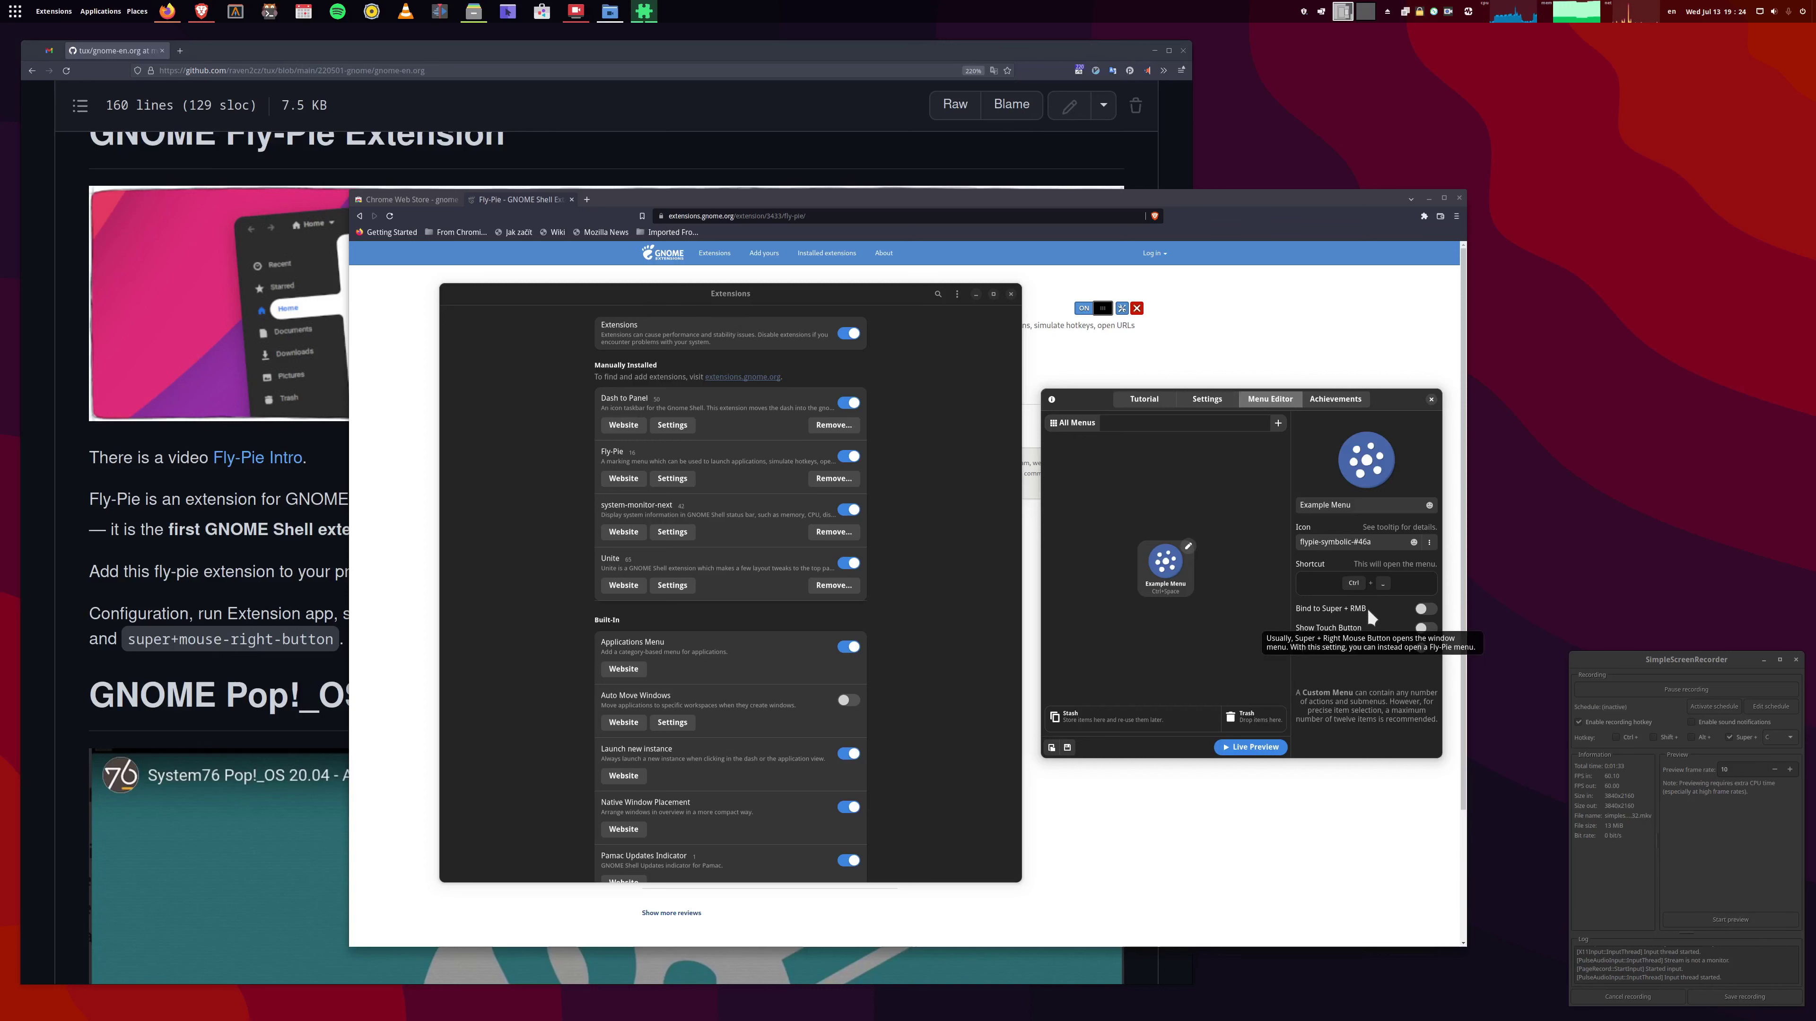
{"action": "left_click", "coordinate": [1427, 609]}
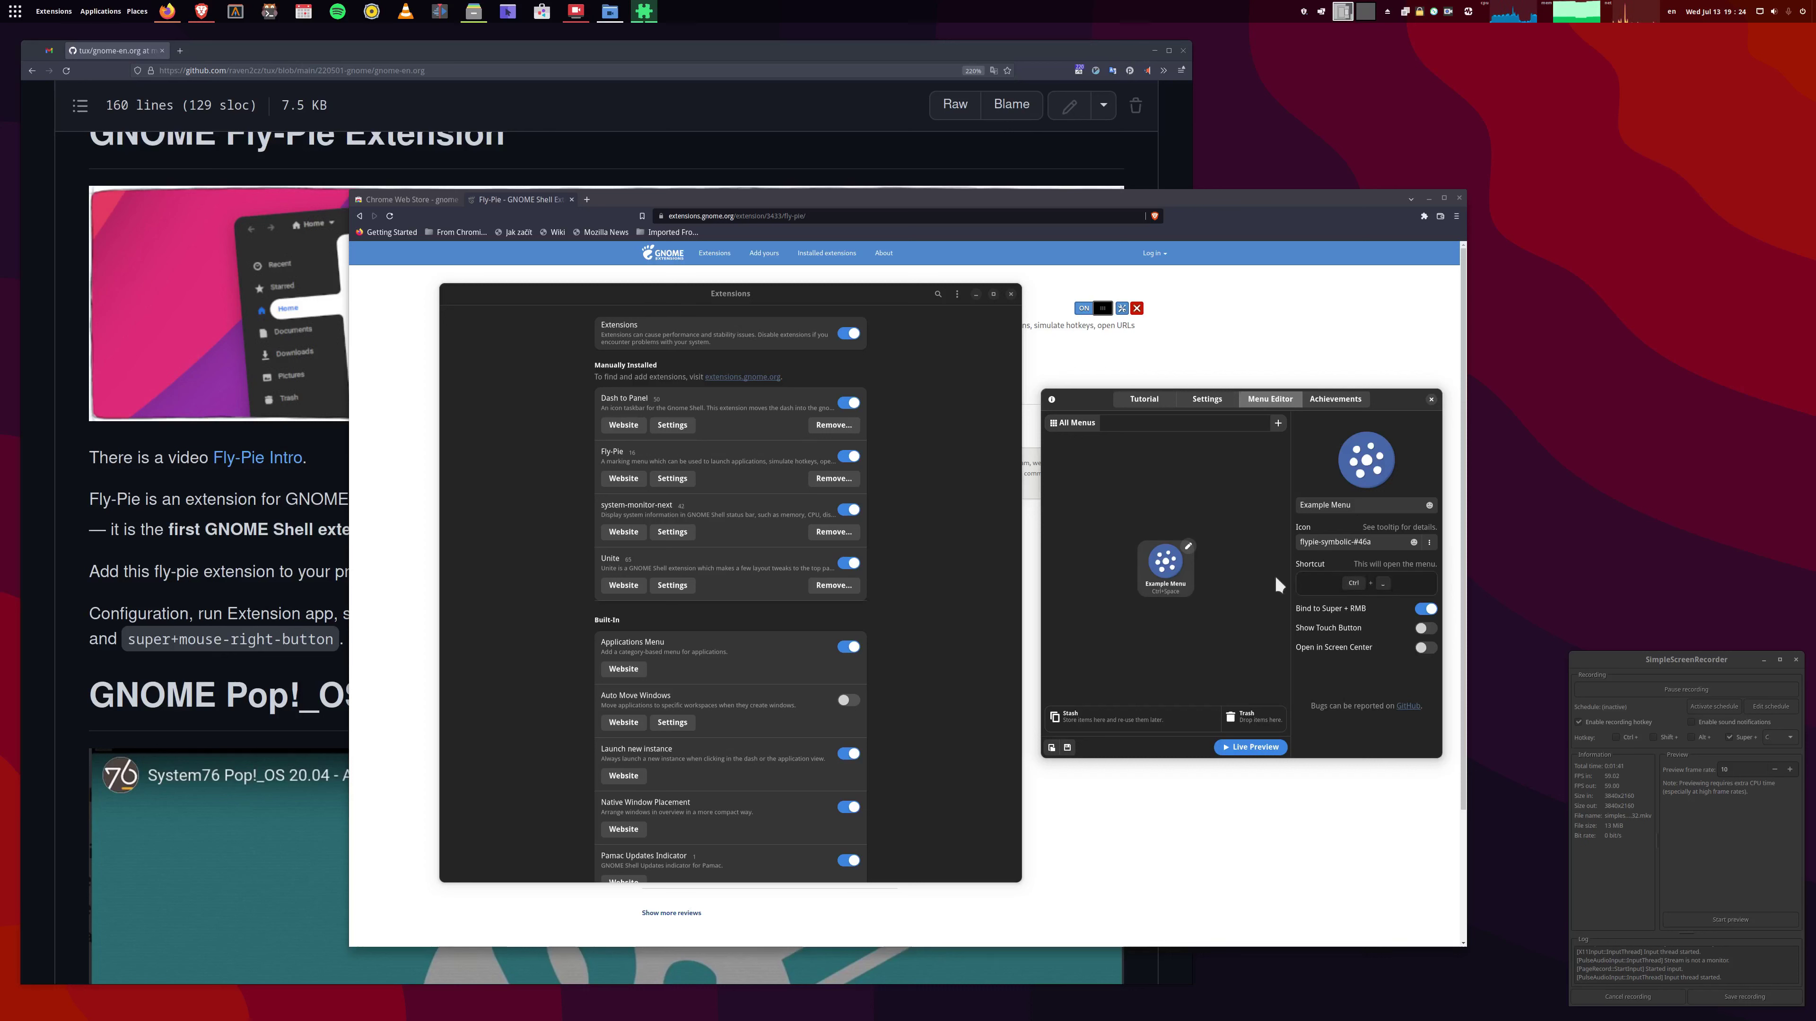
View the Example Menu's items and Fly-Pie's Achievements and Tutorial pages, and close the Fly-Pie settings.
{"action": "left_click", "coordinate": [1188, 548]}
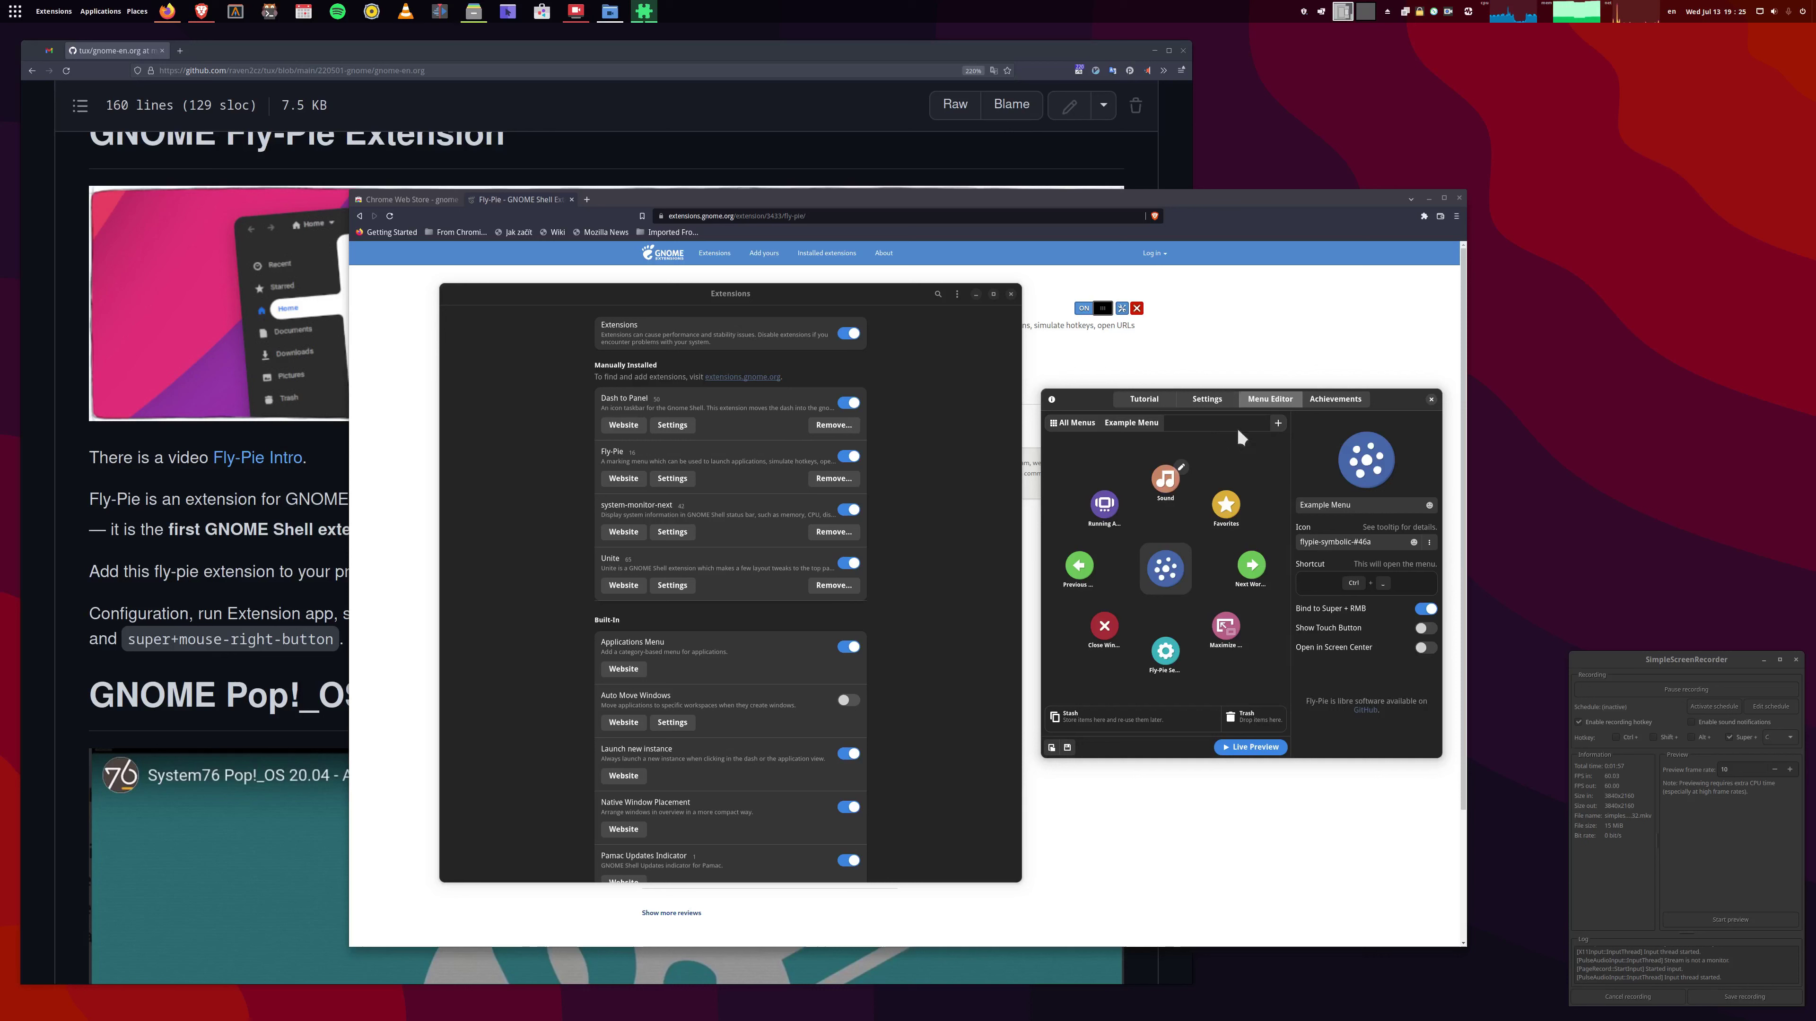
{"action": "left_click", "coordinate": [1331, 401]}
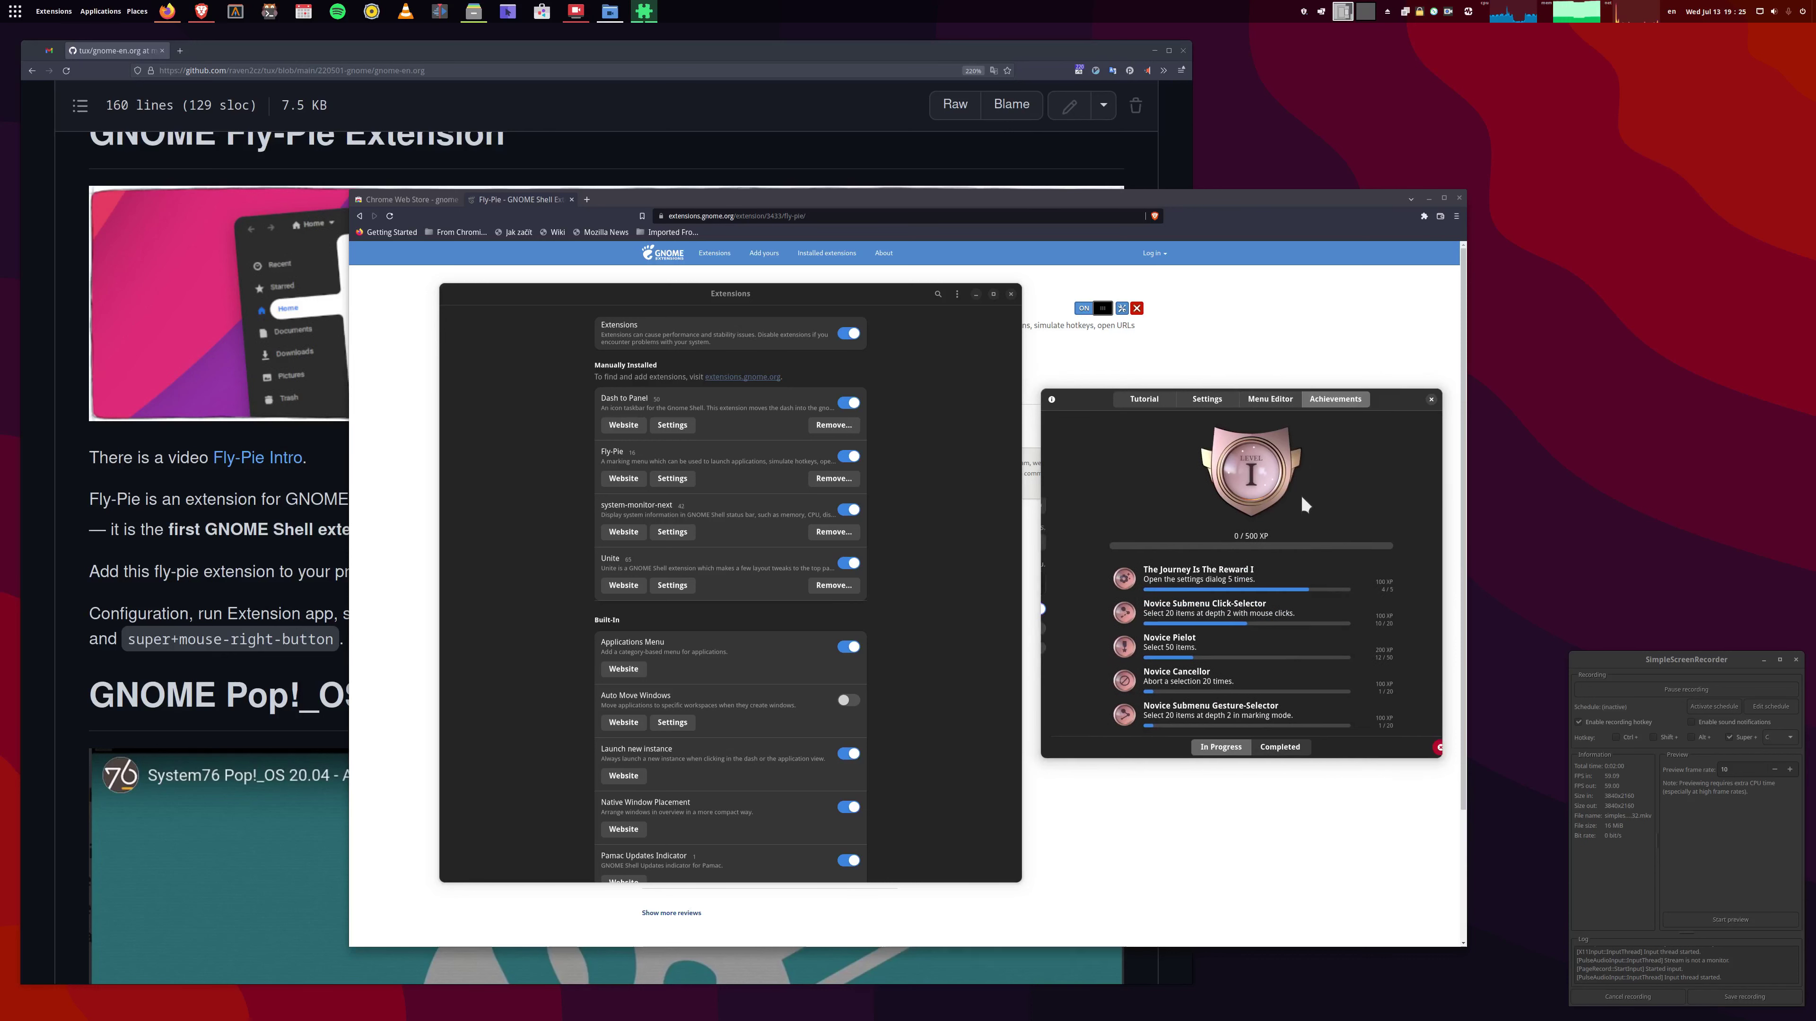
{"action": "left_click", "coordinate": [1141, 398]}
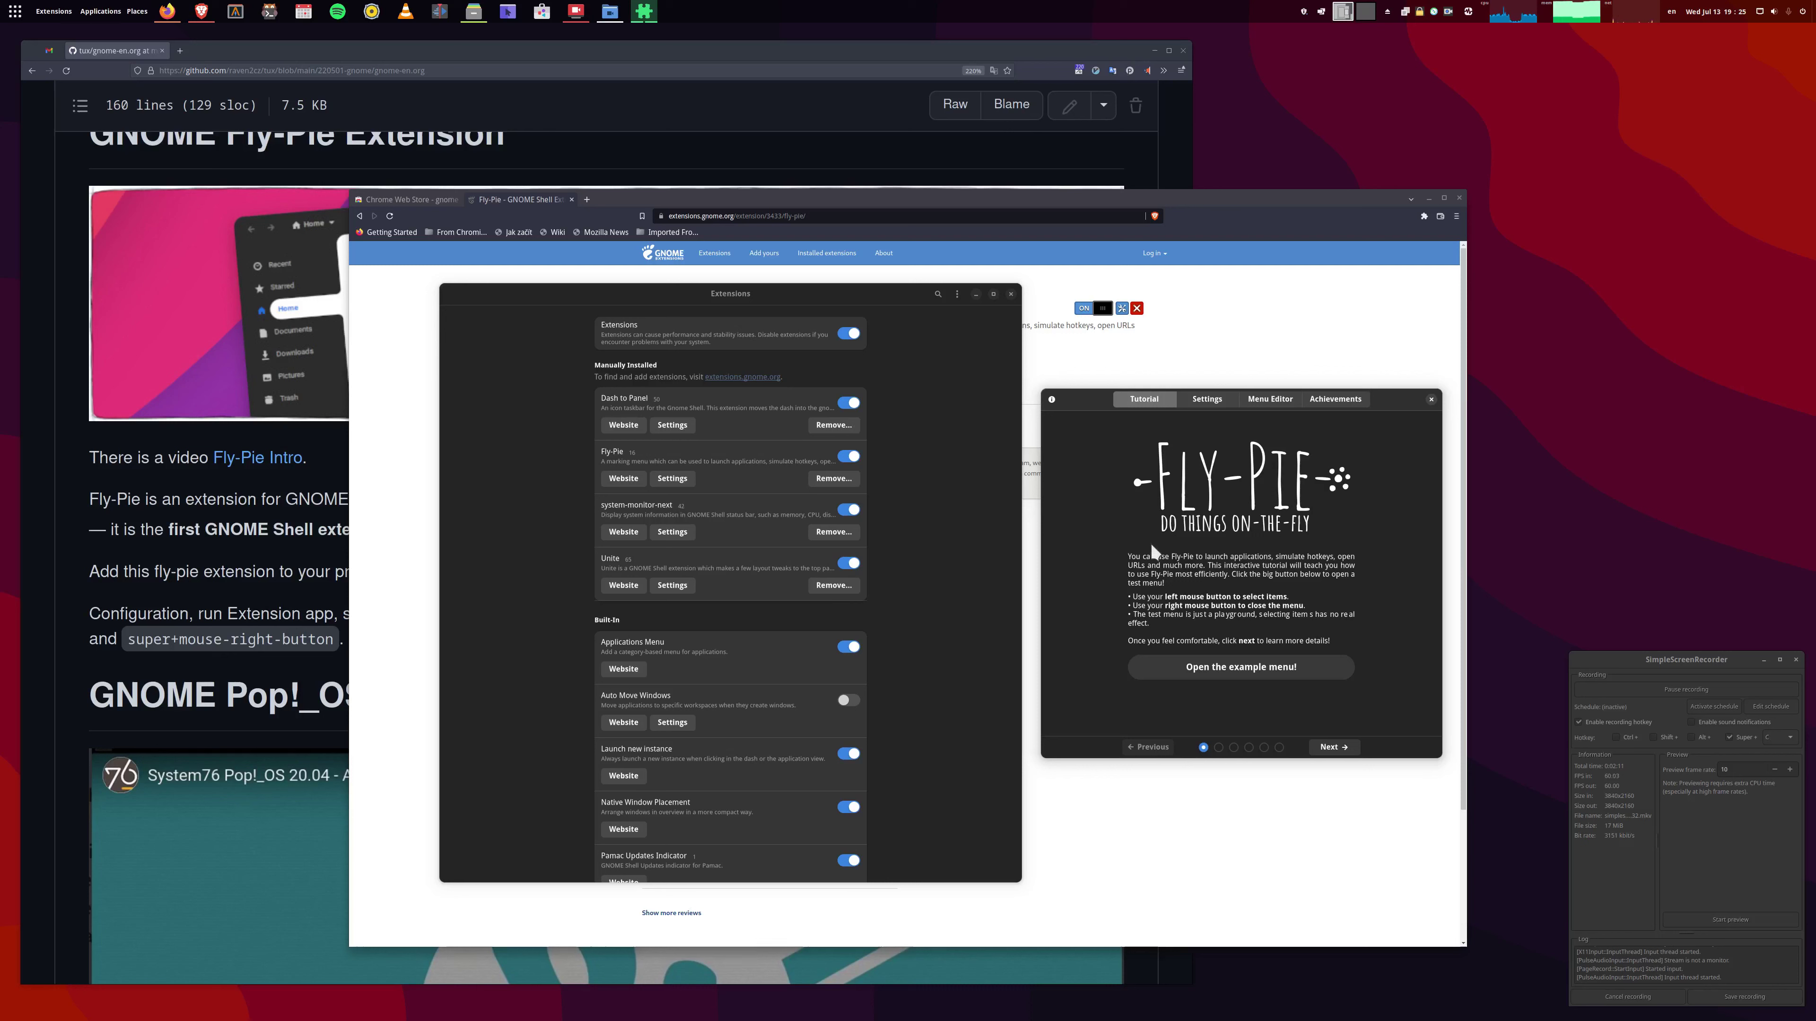
{"action": "left_click", "coordinate": [1431, 399]}
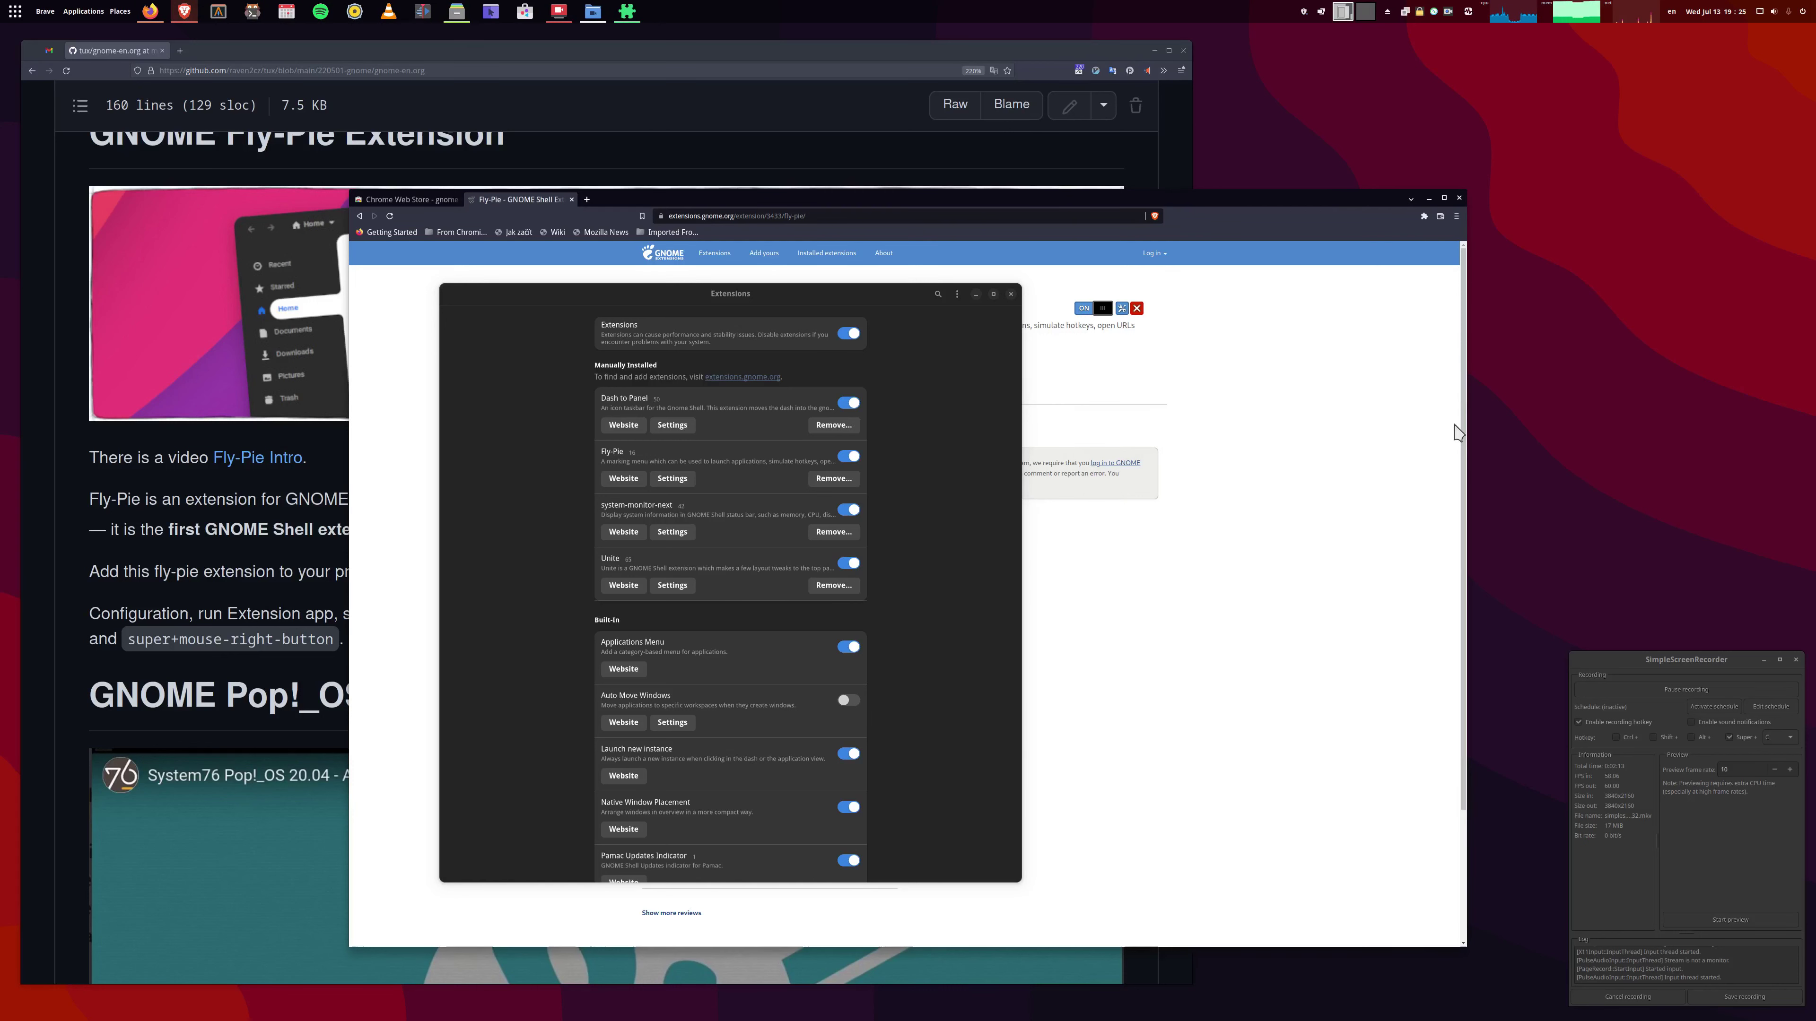
Launch Alacritty from the Favorites submenu of the Fly-Pie marking menu.
{"action": "key", "text": "ctrl+space"}
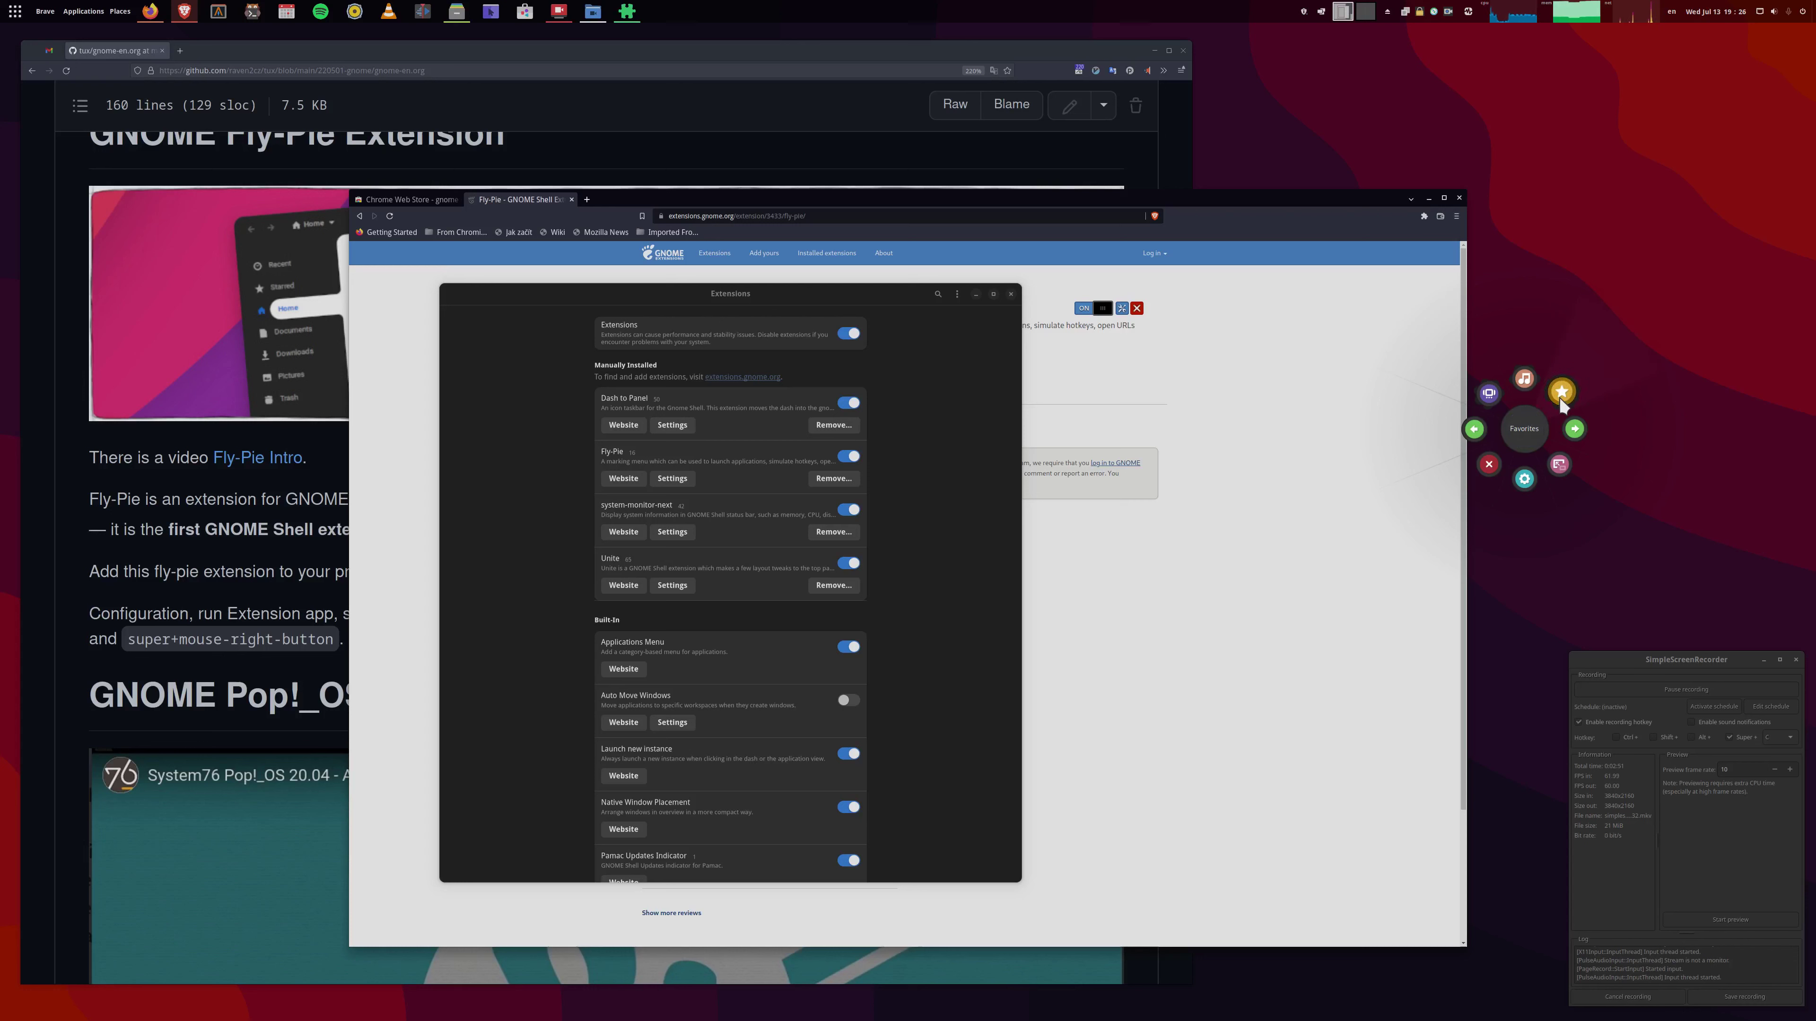
{"action": "left_click", "coordinate": [1711, 278]}
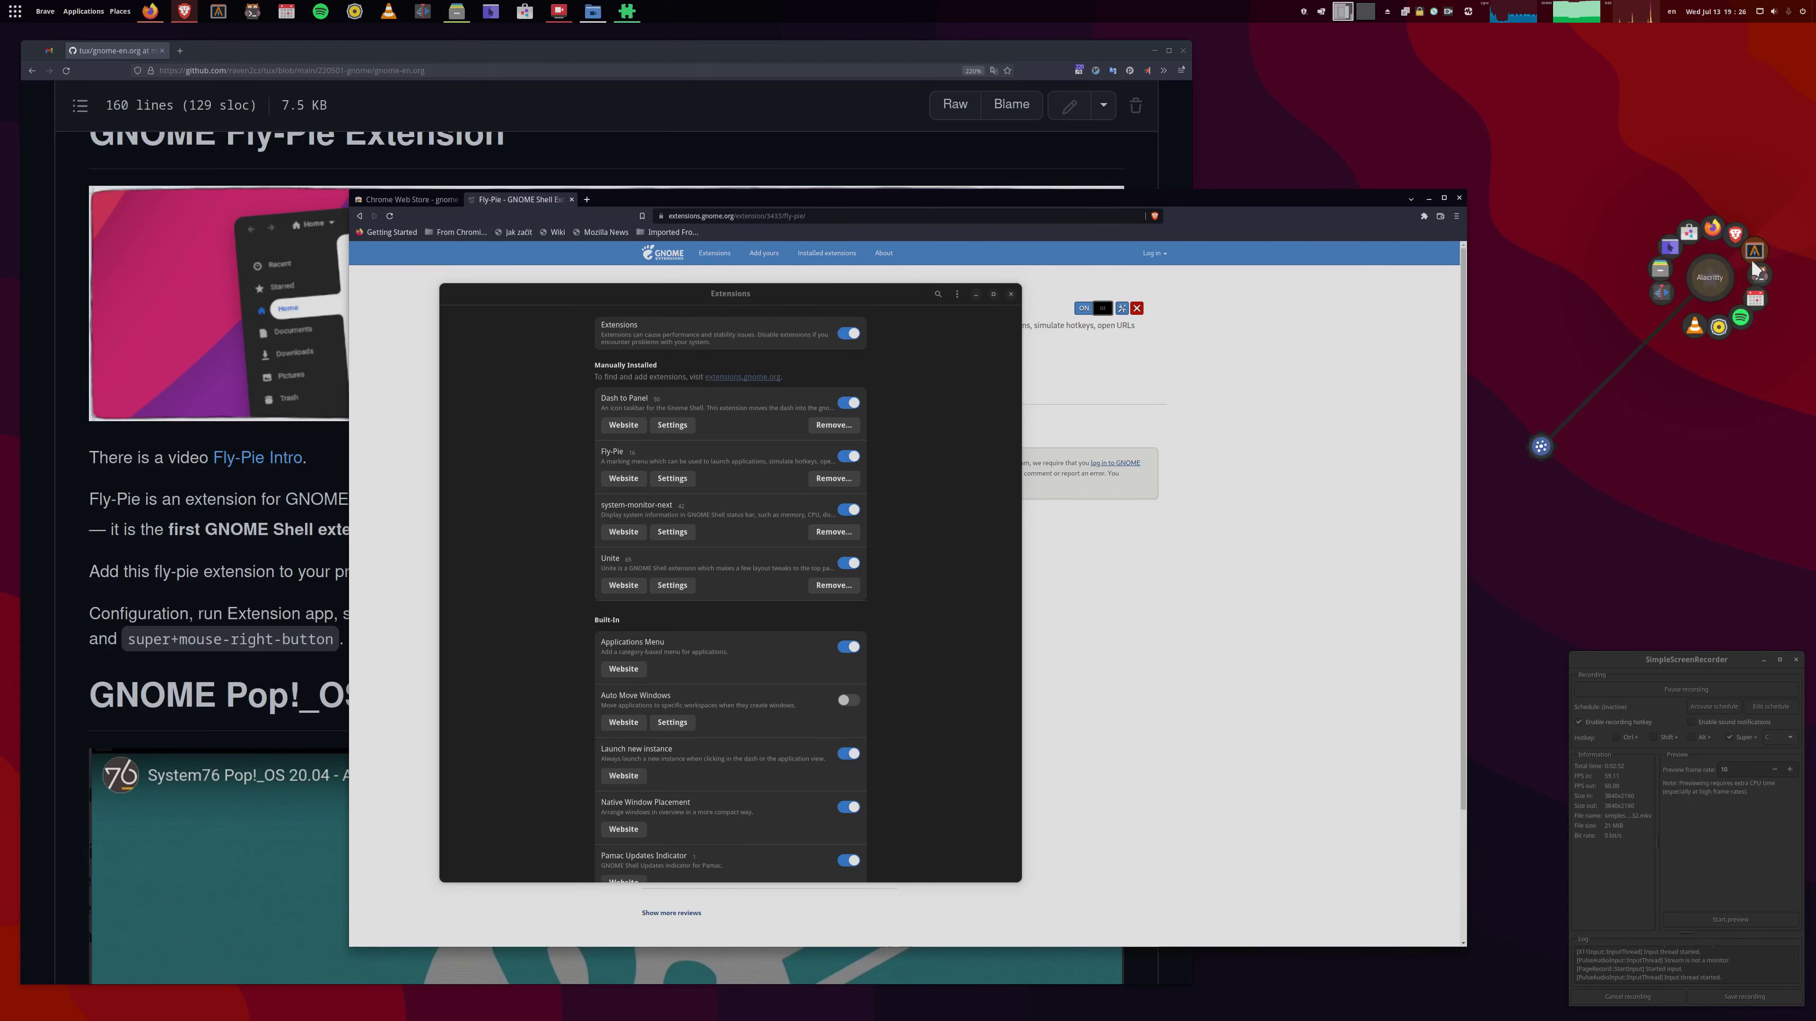
{"action": "left_click", "coordinate": [1798, 218]}
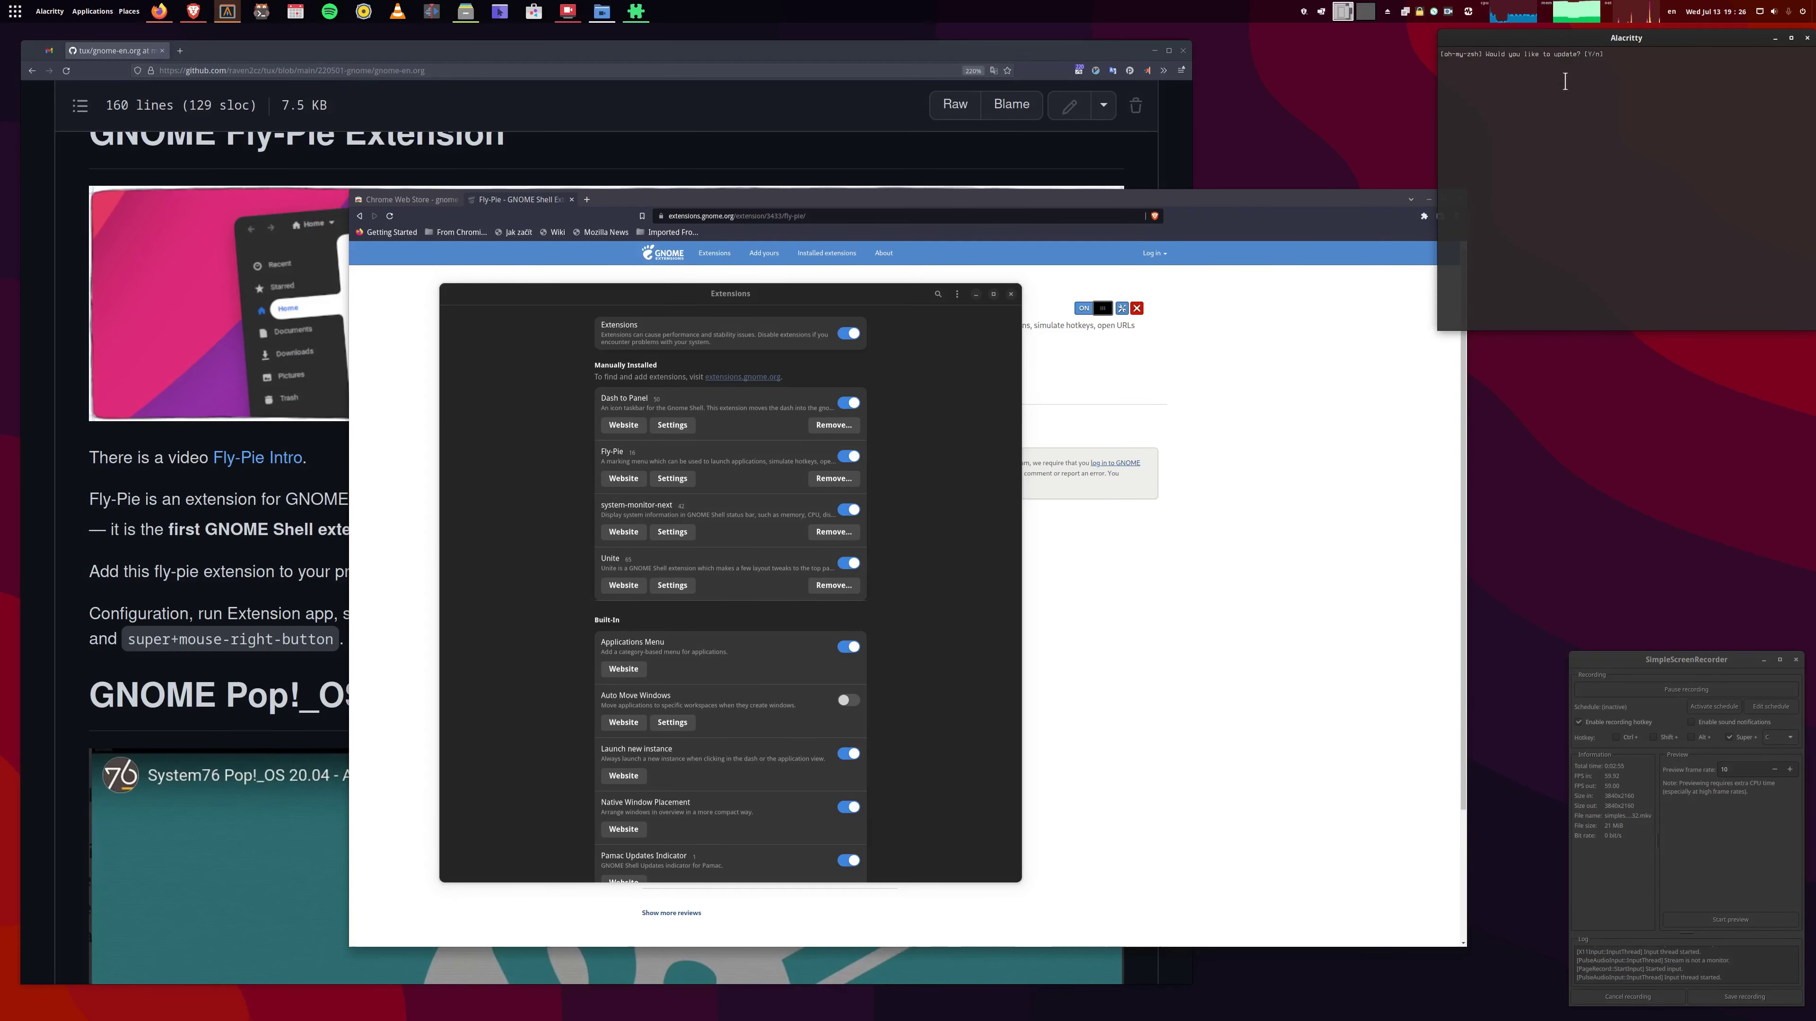
Accept the Oh My Zsh update in the terminal, moving its window beside Extensions, and close the terminal.
{"action": "left_click_drag", "start_coordinate": [1617, 39], "coordinate": [1298, 400]}
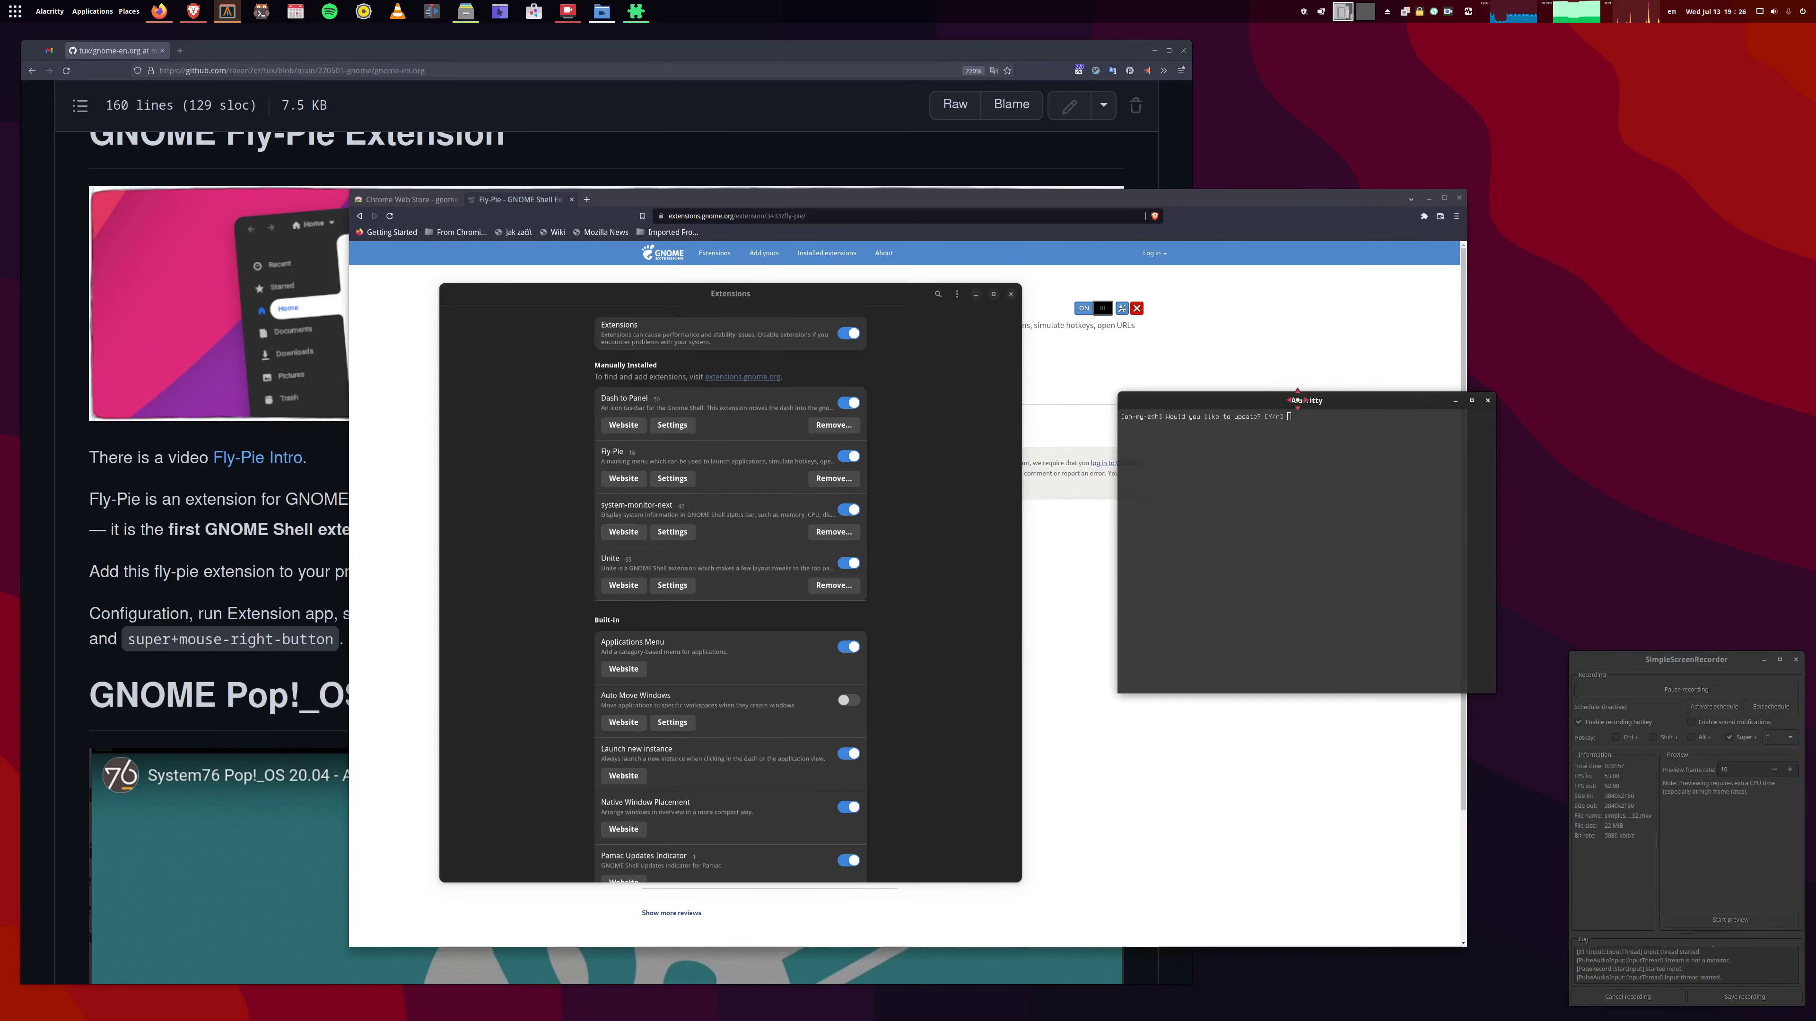
{"action": "key", "text": "Return"}
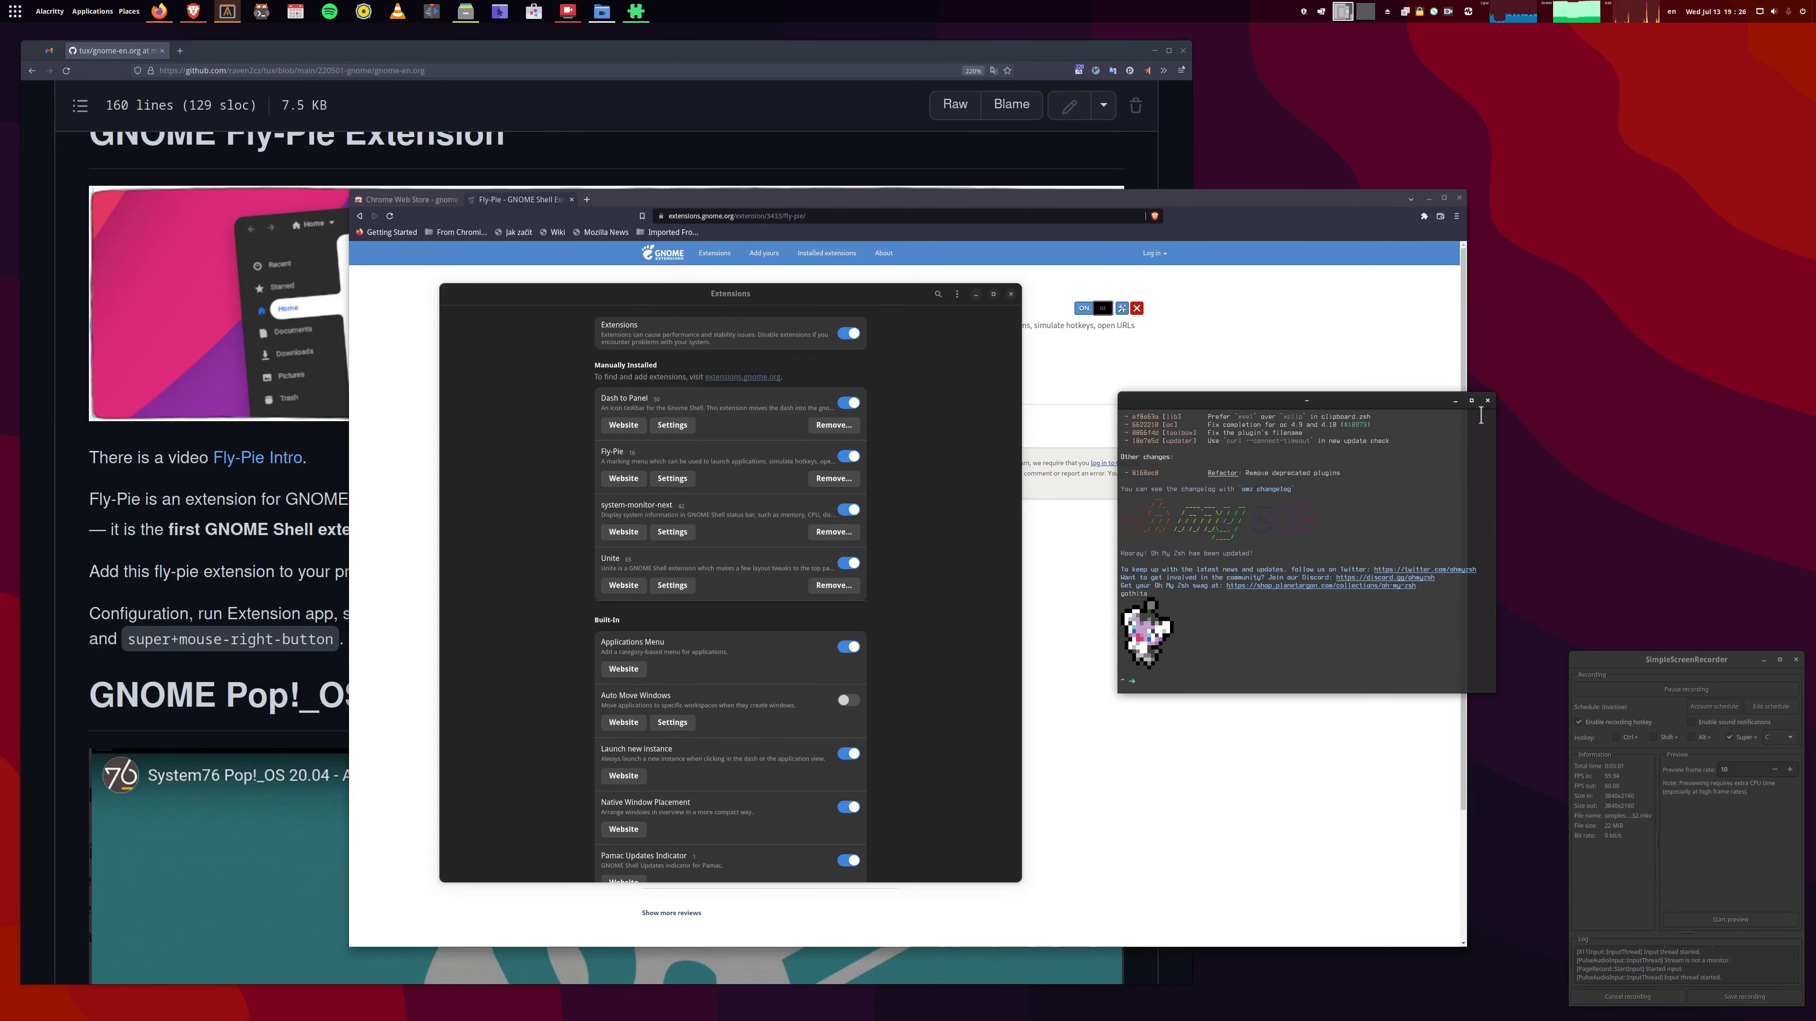
{"action": "left_click", "coordinate": [1487, 402]}
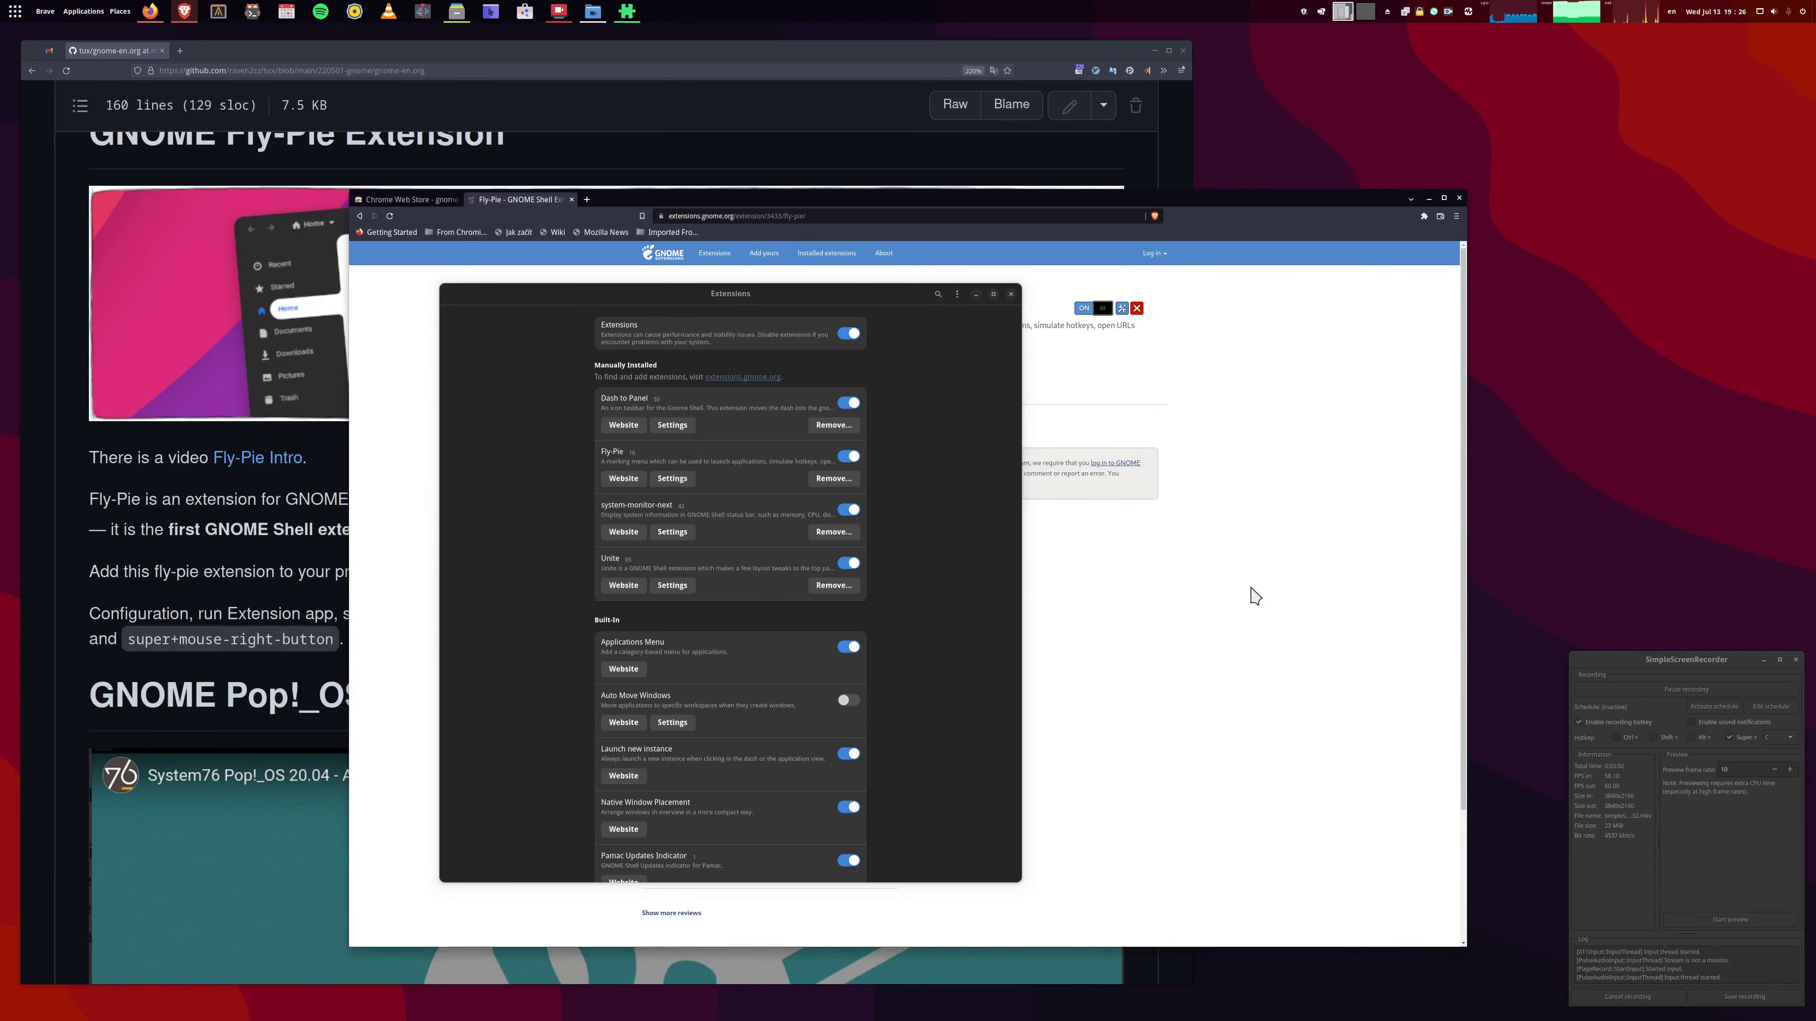
Launch Alacritty again through Fly-Pie's Favorites, using the menu's Super + RMB binding, and close the terminal.
{"action": "right_click", "coordinate": [1249, 586], "text": "super"}
{"action": "left_click", "coordinate": [1285, 547]}
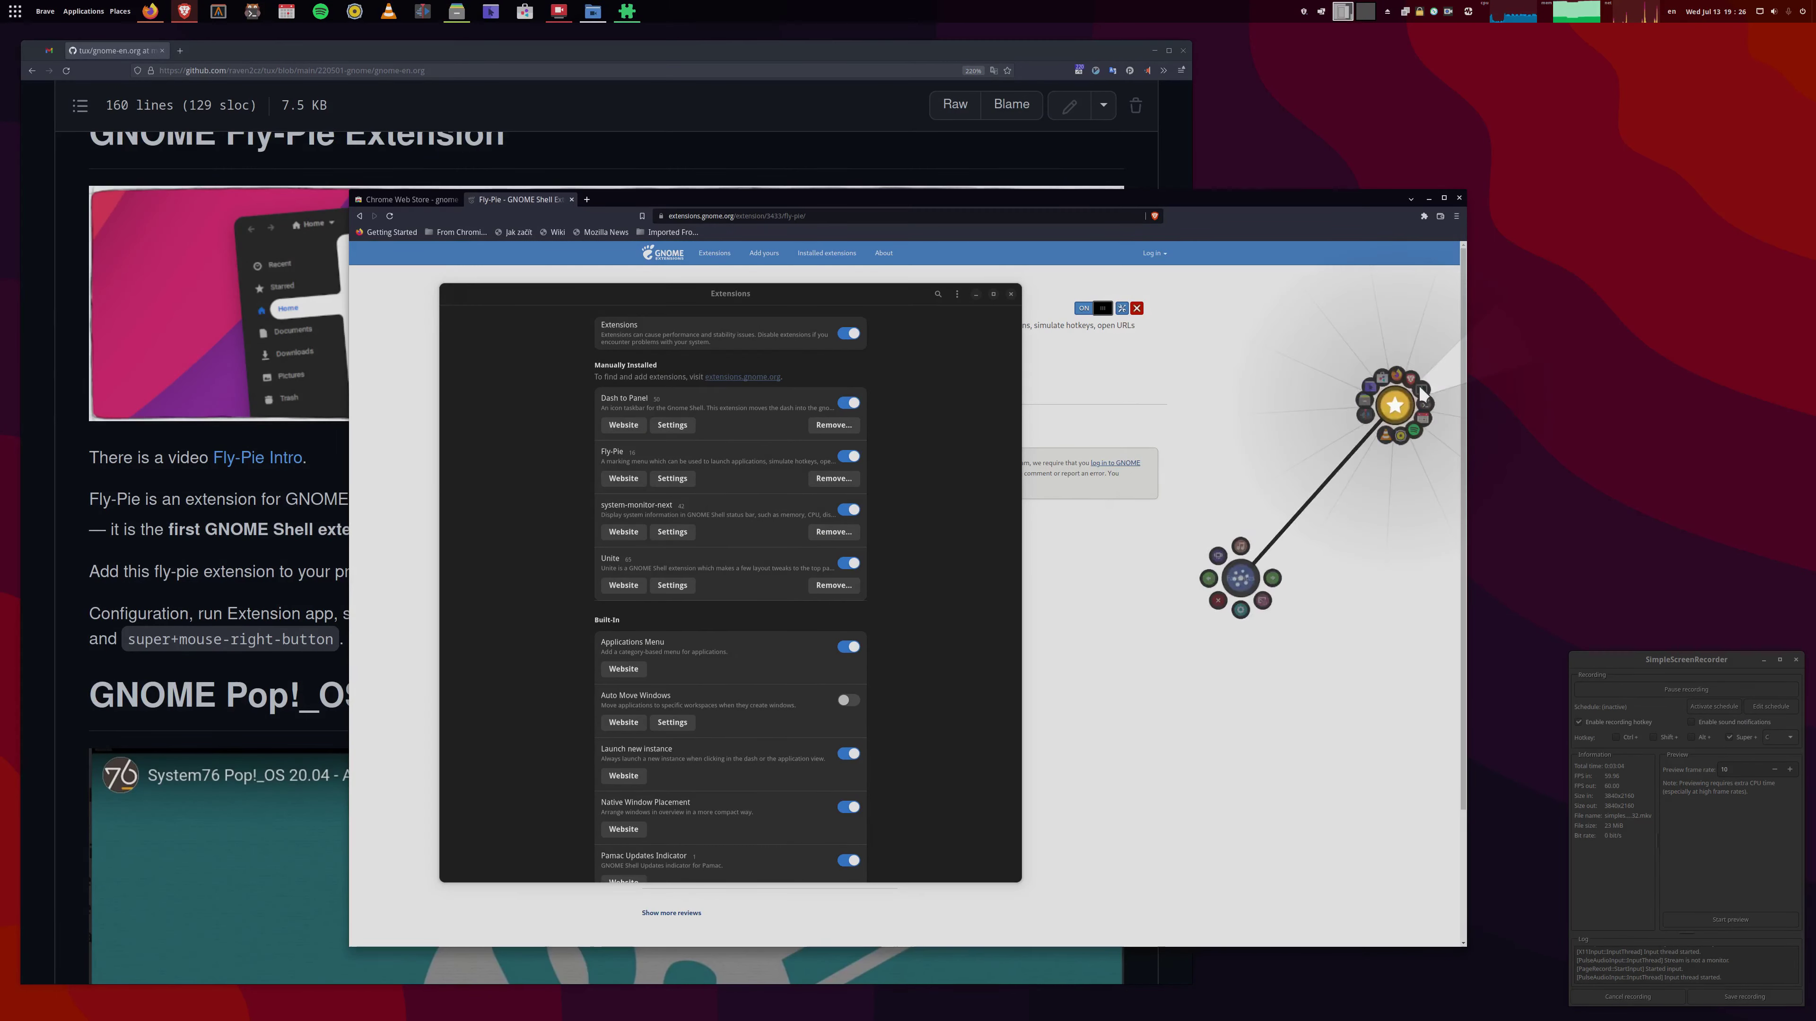
{"action": "left_click", "coordinate": [1619, 208]}
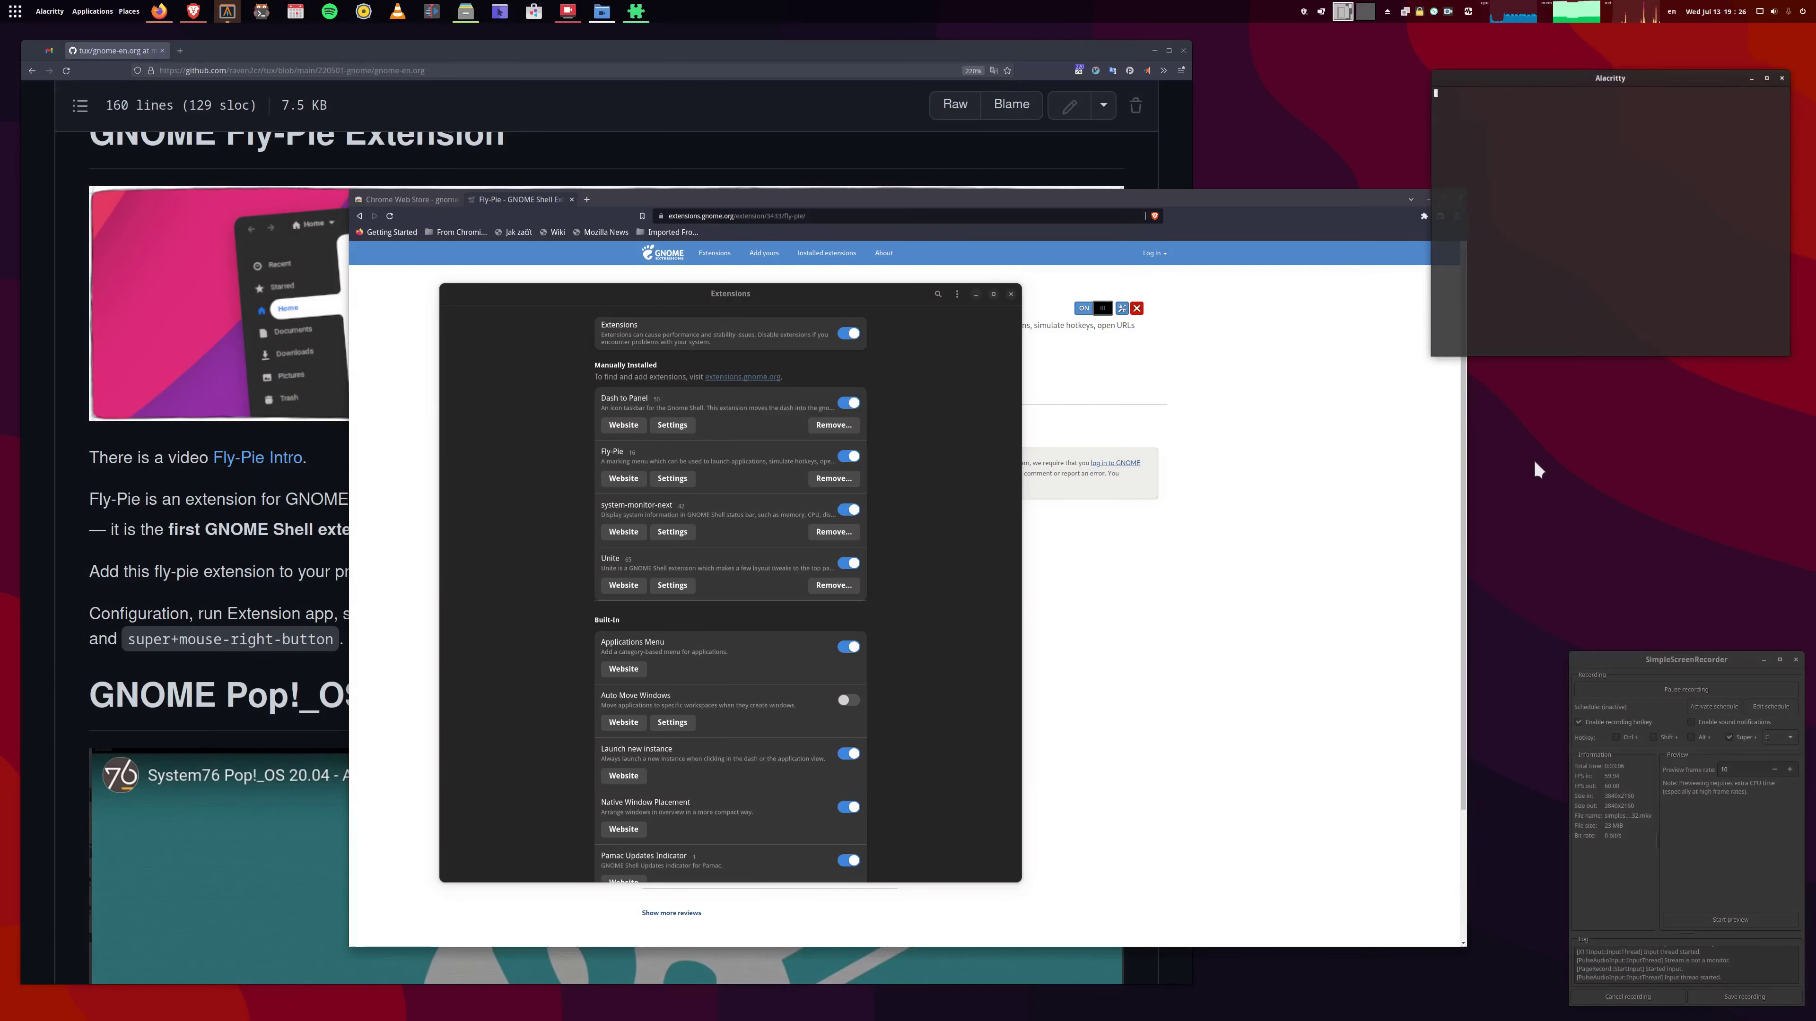
{"action": "left_click_drag", "start_coordinate": [1456, 188], "coordinate": [1196, 523]}
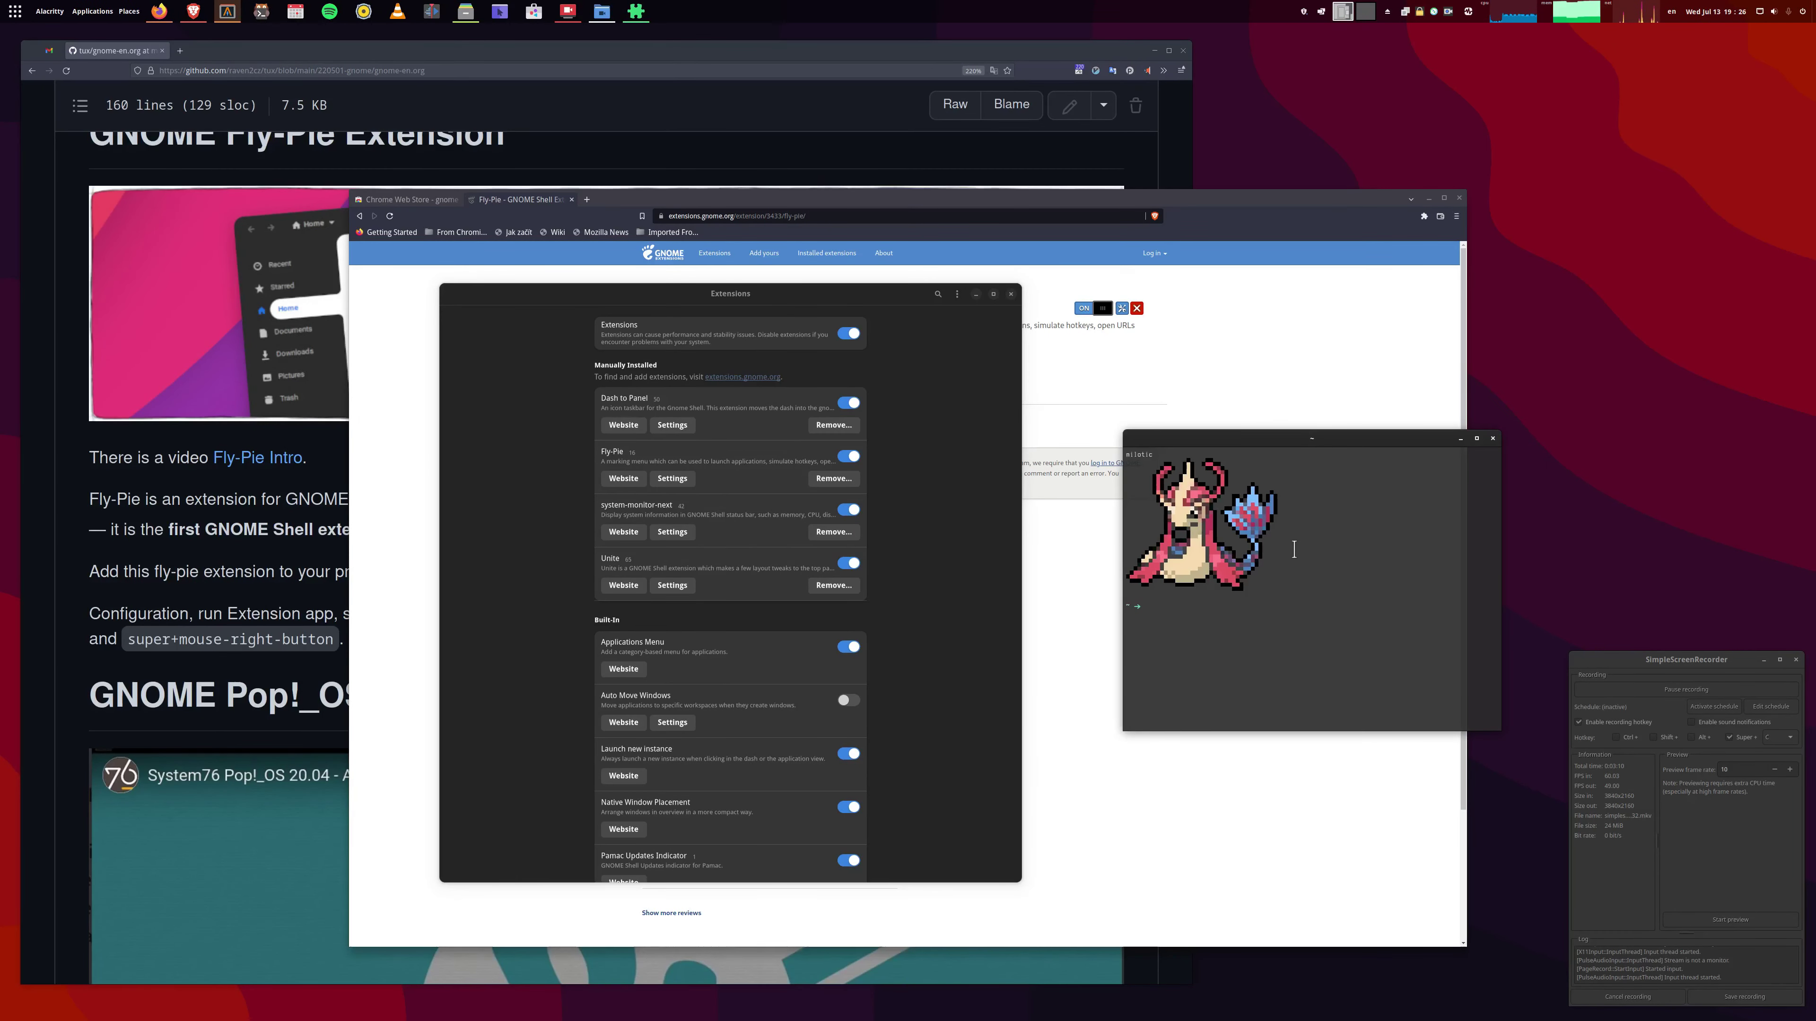
{"action": "key", "text": "ctrl+d"}
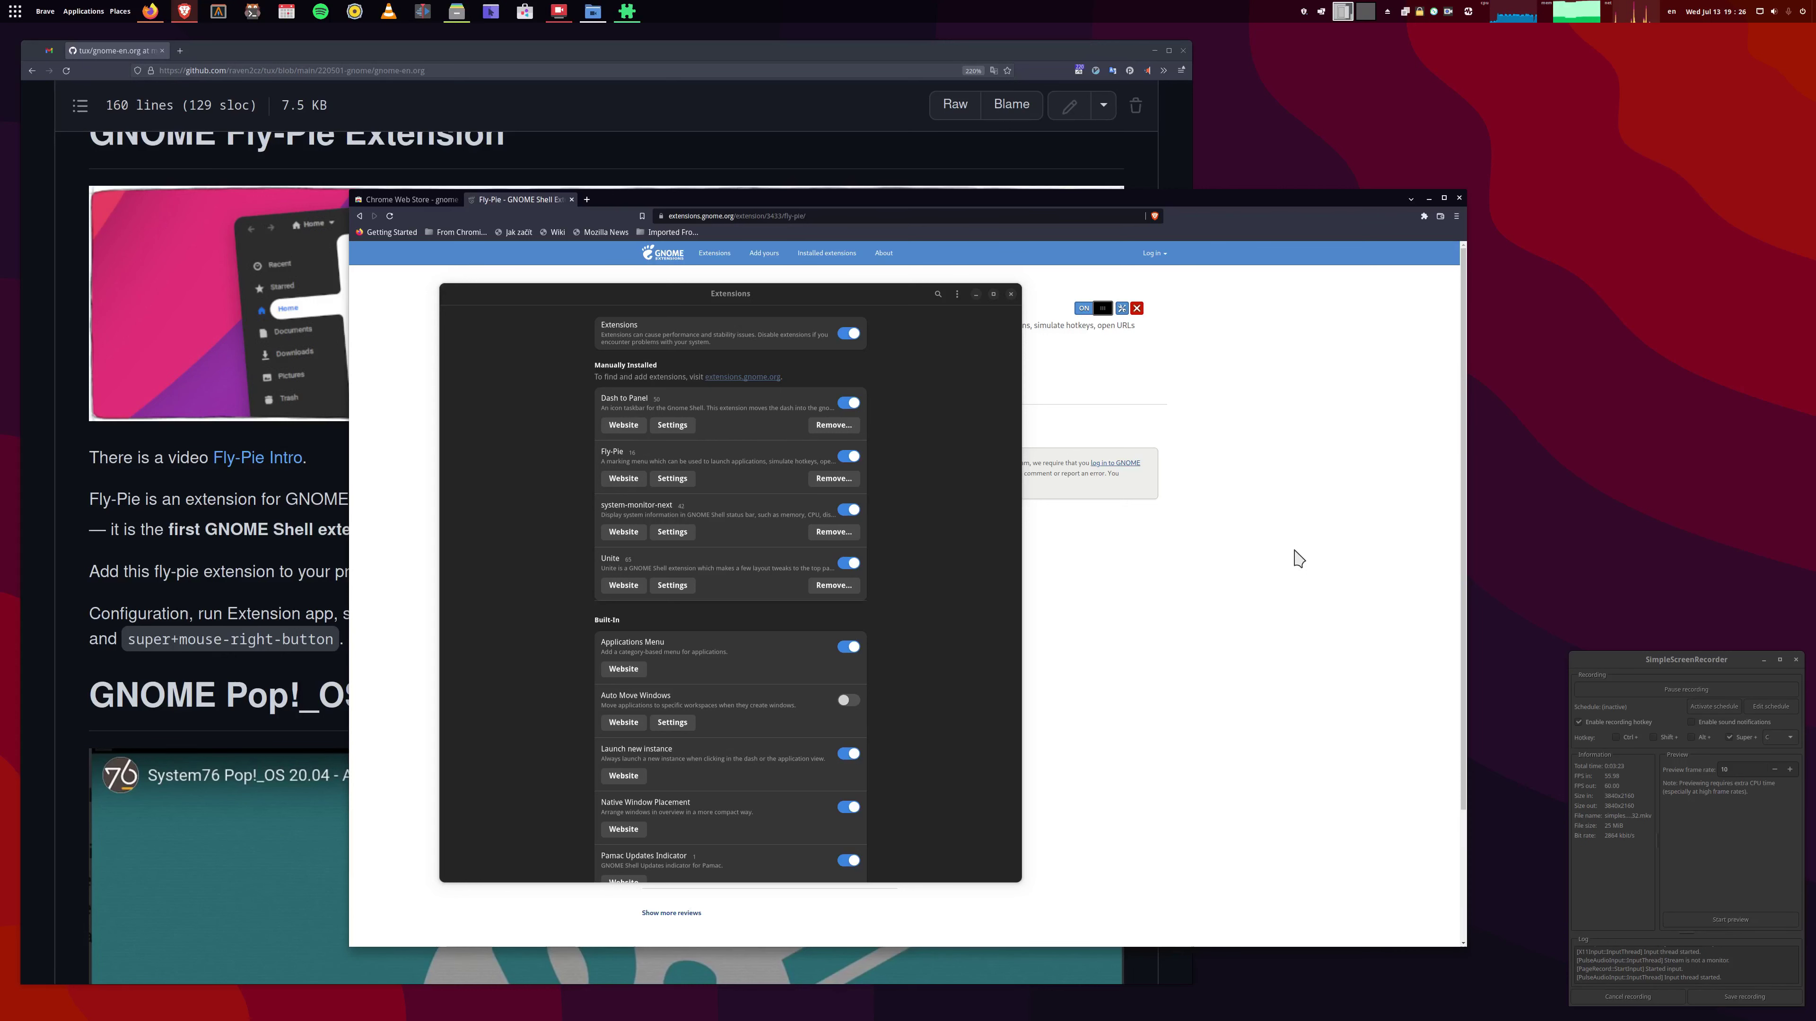
Bring up Fly-Pie over the Brave page, start Alacritty from its Favorites once more, and close the terminal.
{"action": "right_click", "coordinate": [1295, 552], "text": "super"}
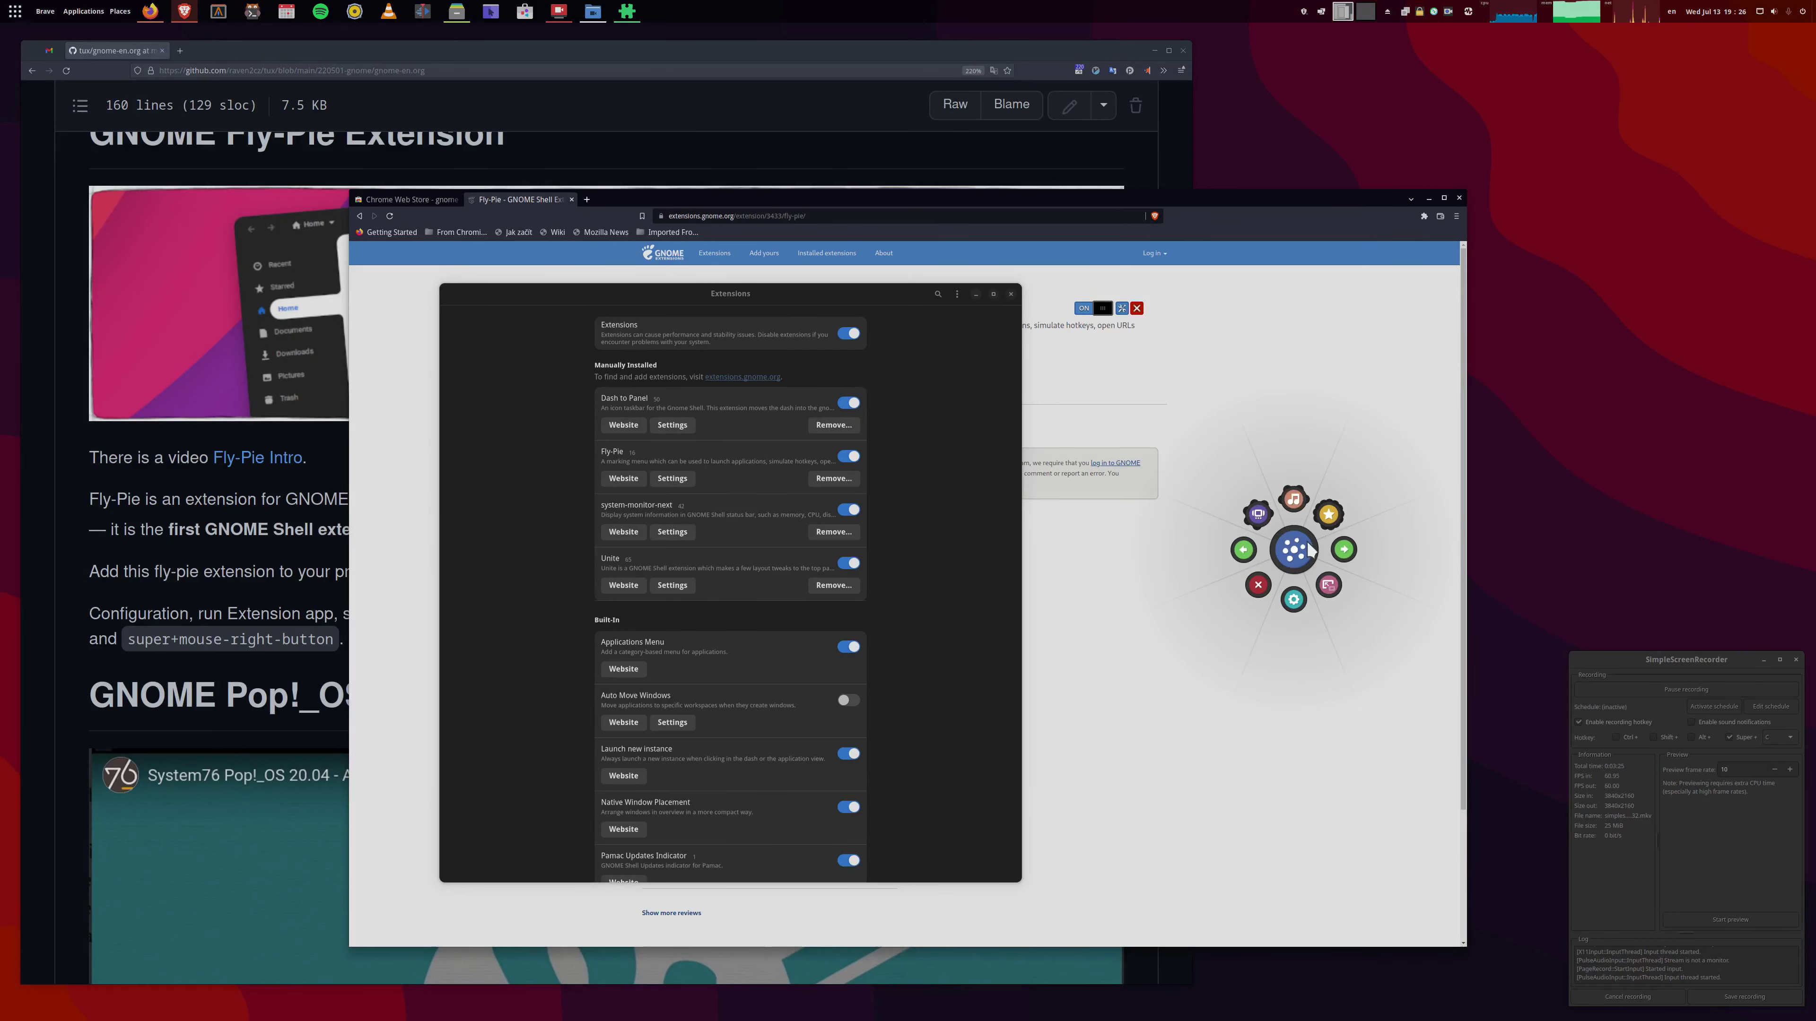
{"action": "left_click", "coordinate": [1330, 512]}
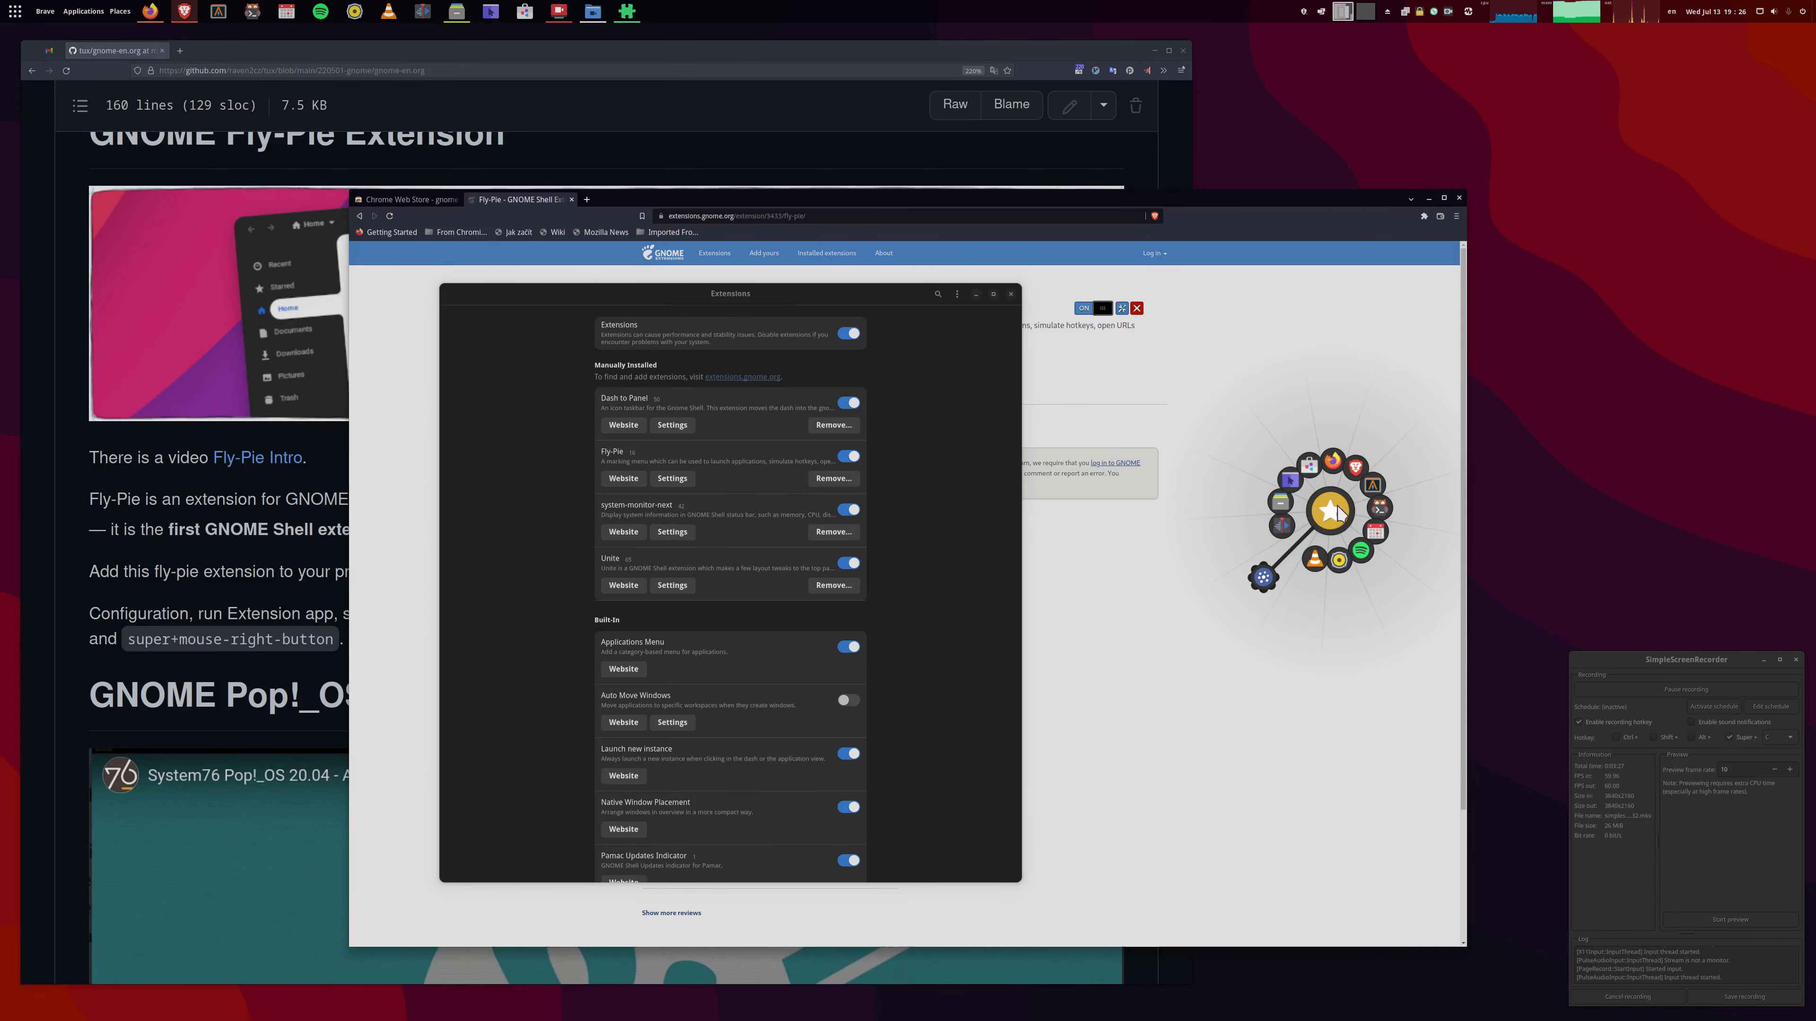
{"action": "left_click", "coordinate": [1373, 484]}
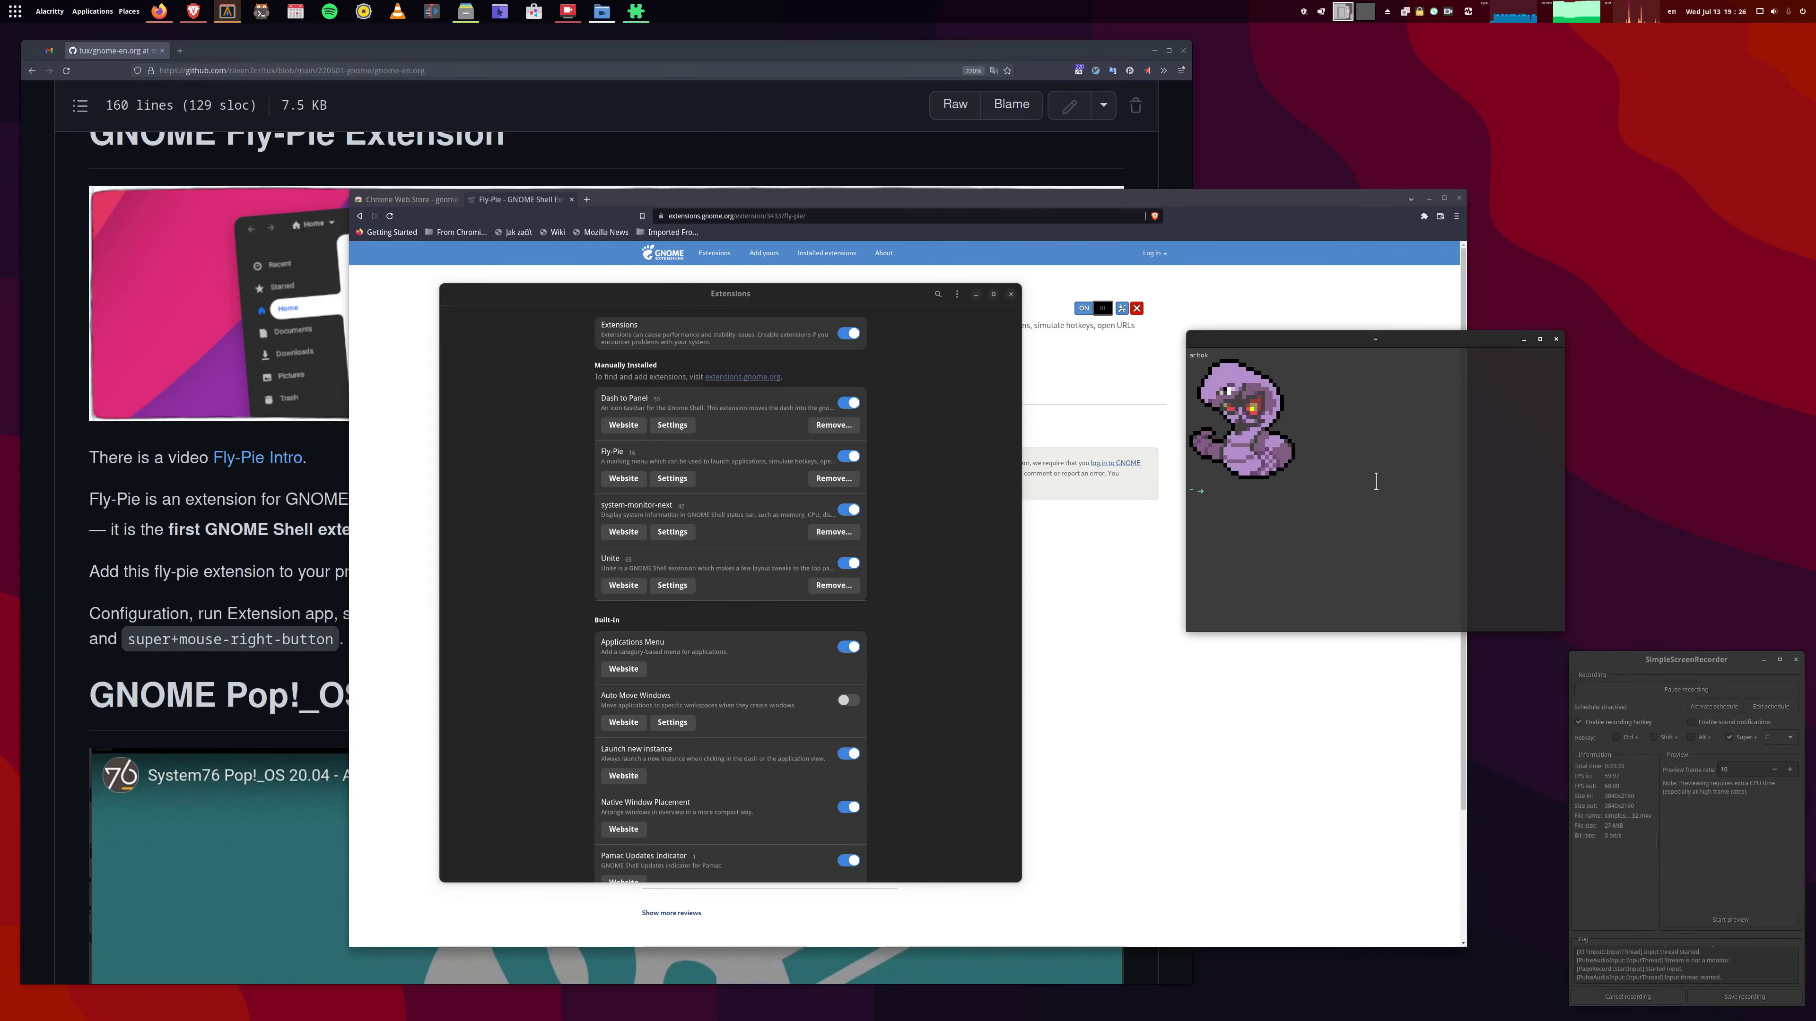
{"action": "left_click", "coordinate": [1557, 339]}
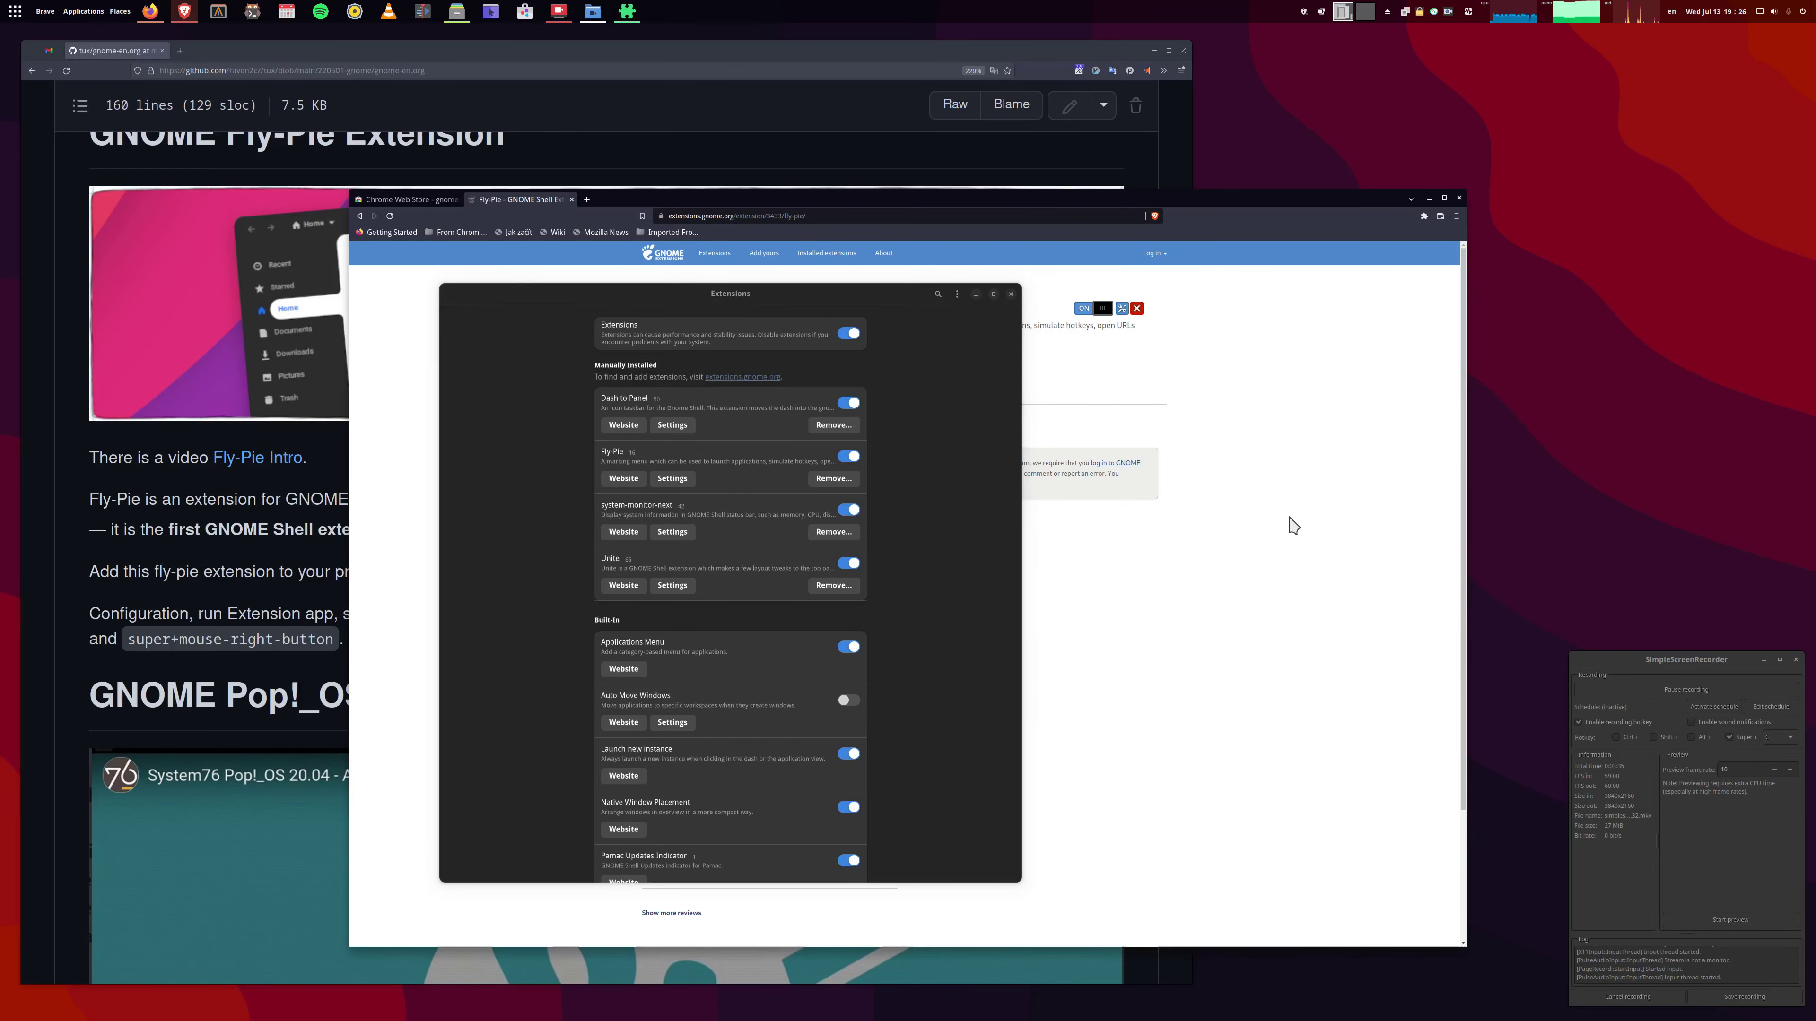
Open the Fly-Pie marking menu and use its close item to dismiss the Extensions window.
{"action": "right_click", "coordinate": [1289, 517], "text": "super"}
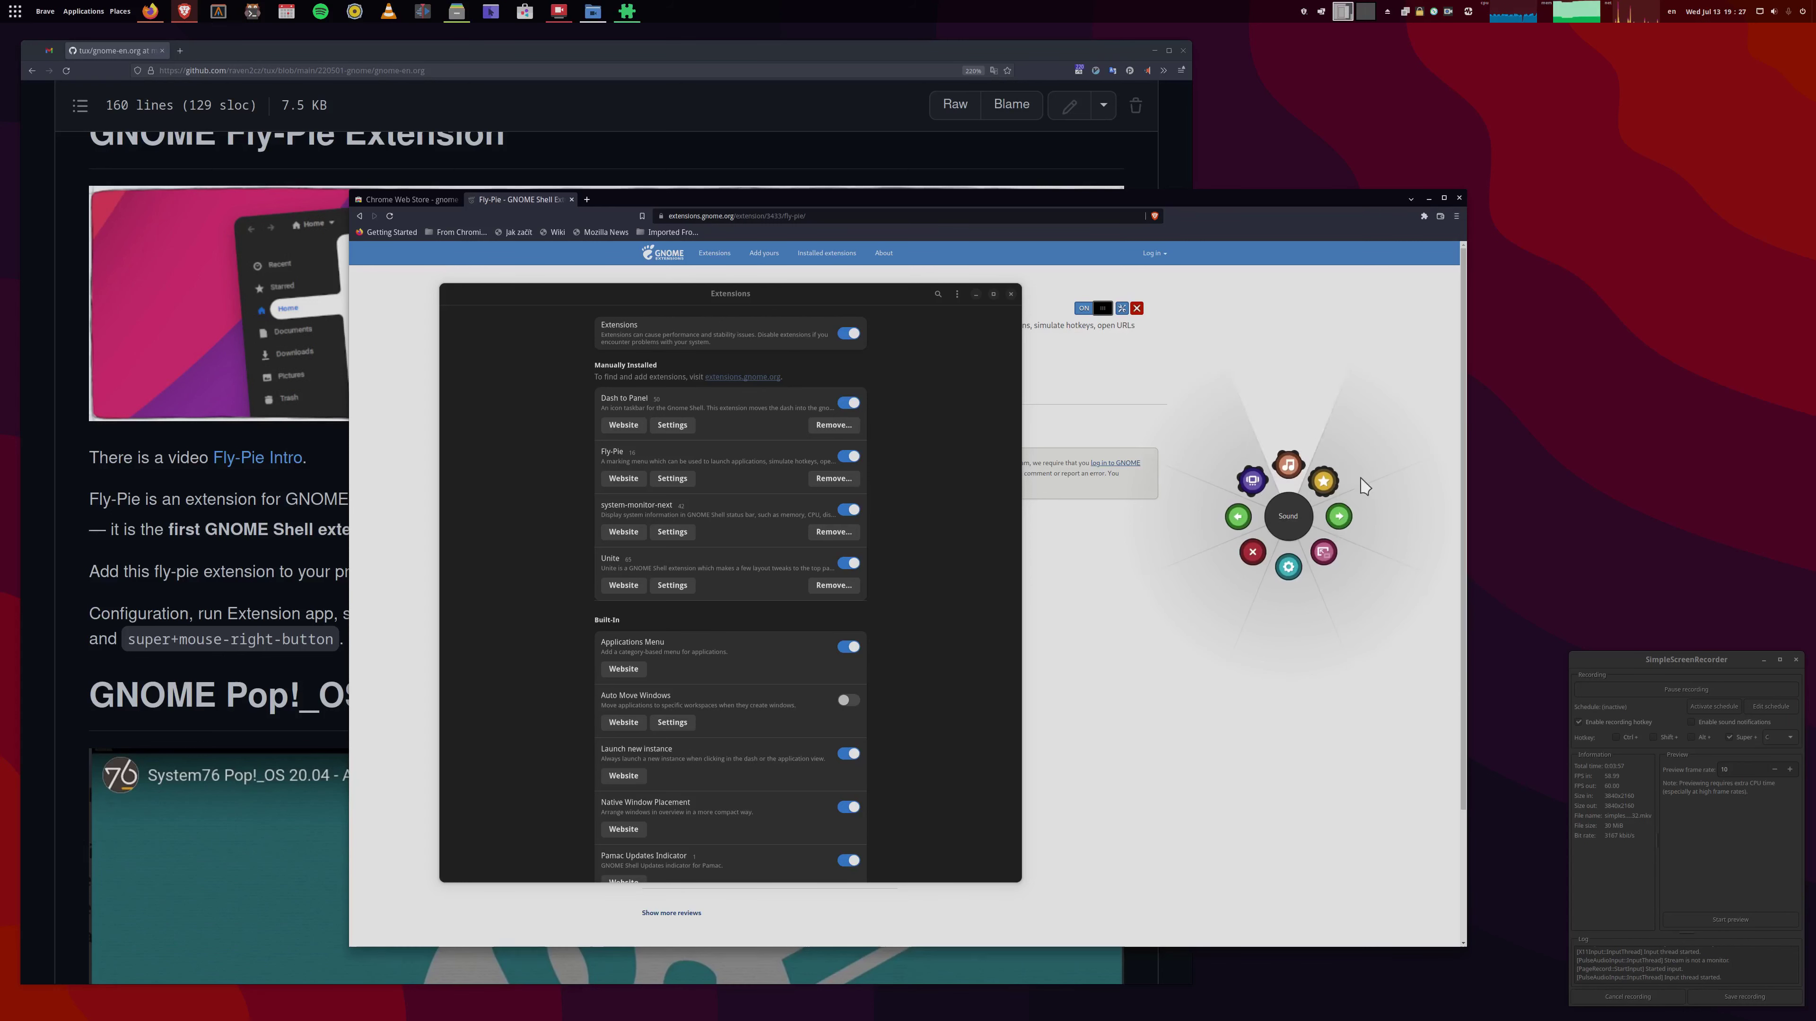
{"action": "left_click", "coordinate": [1264, 569]}
Highlight System-monitor-next in the article's extensions list and open that extension's preferences, moving the window beside the article.
{"action": "scroll", "coordinate": [572, 501], "scroll_direction": "up", "scroll_amount": 4}
{"action": "left_click_drag", "start_coordinate": [123, 265], "coordinate": [349, 275]}
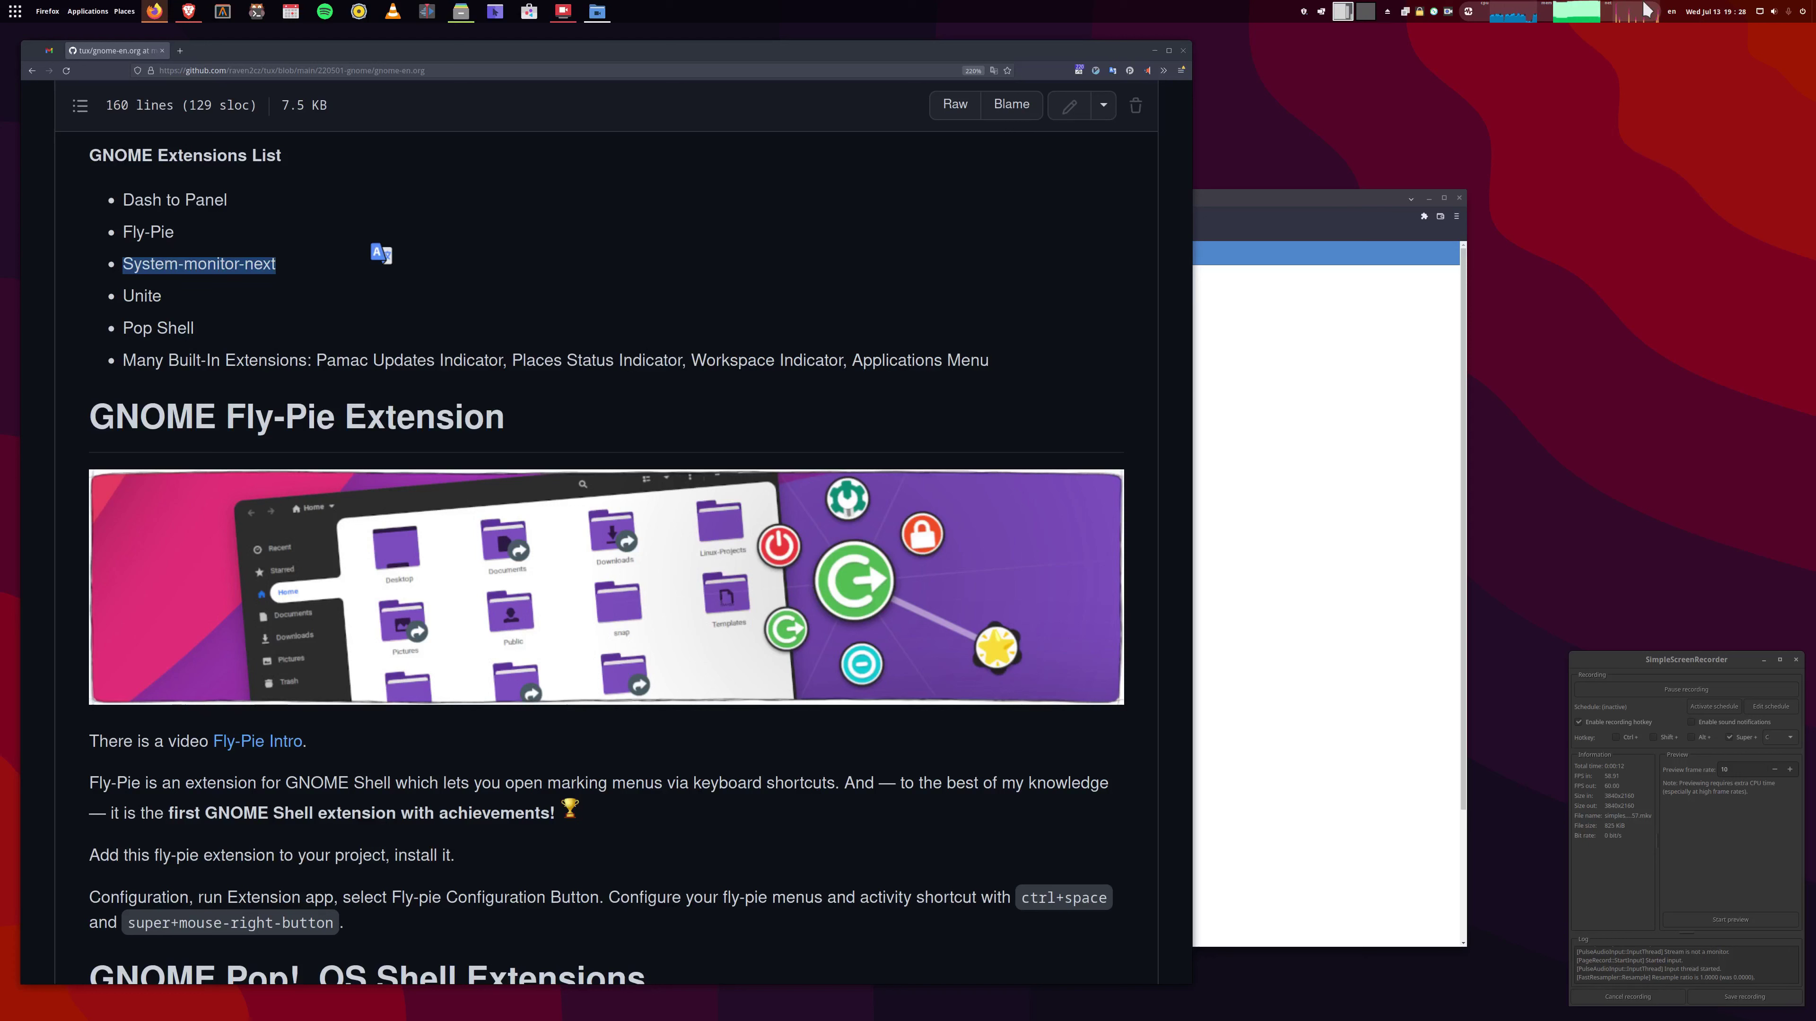
{"action": "left_click", "coordinate": [1512, 13]}
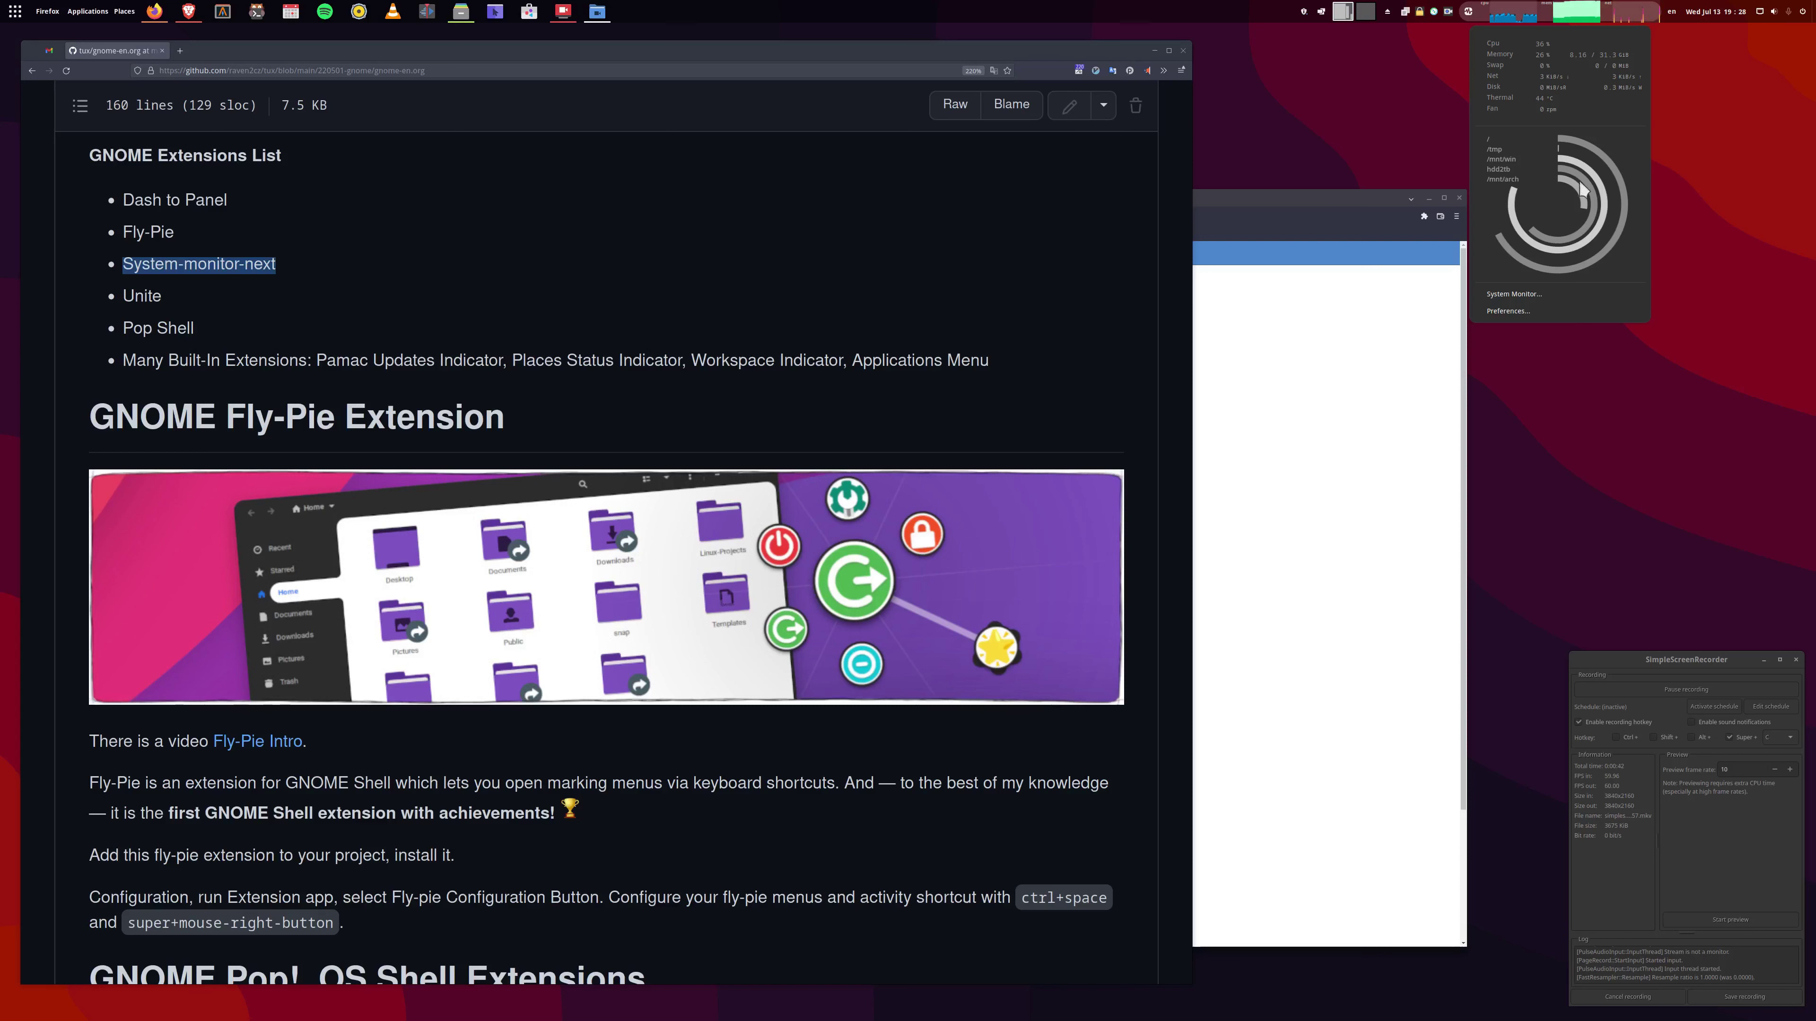
{"action": "left_click", "coordinate": [1528, 311]}
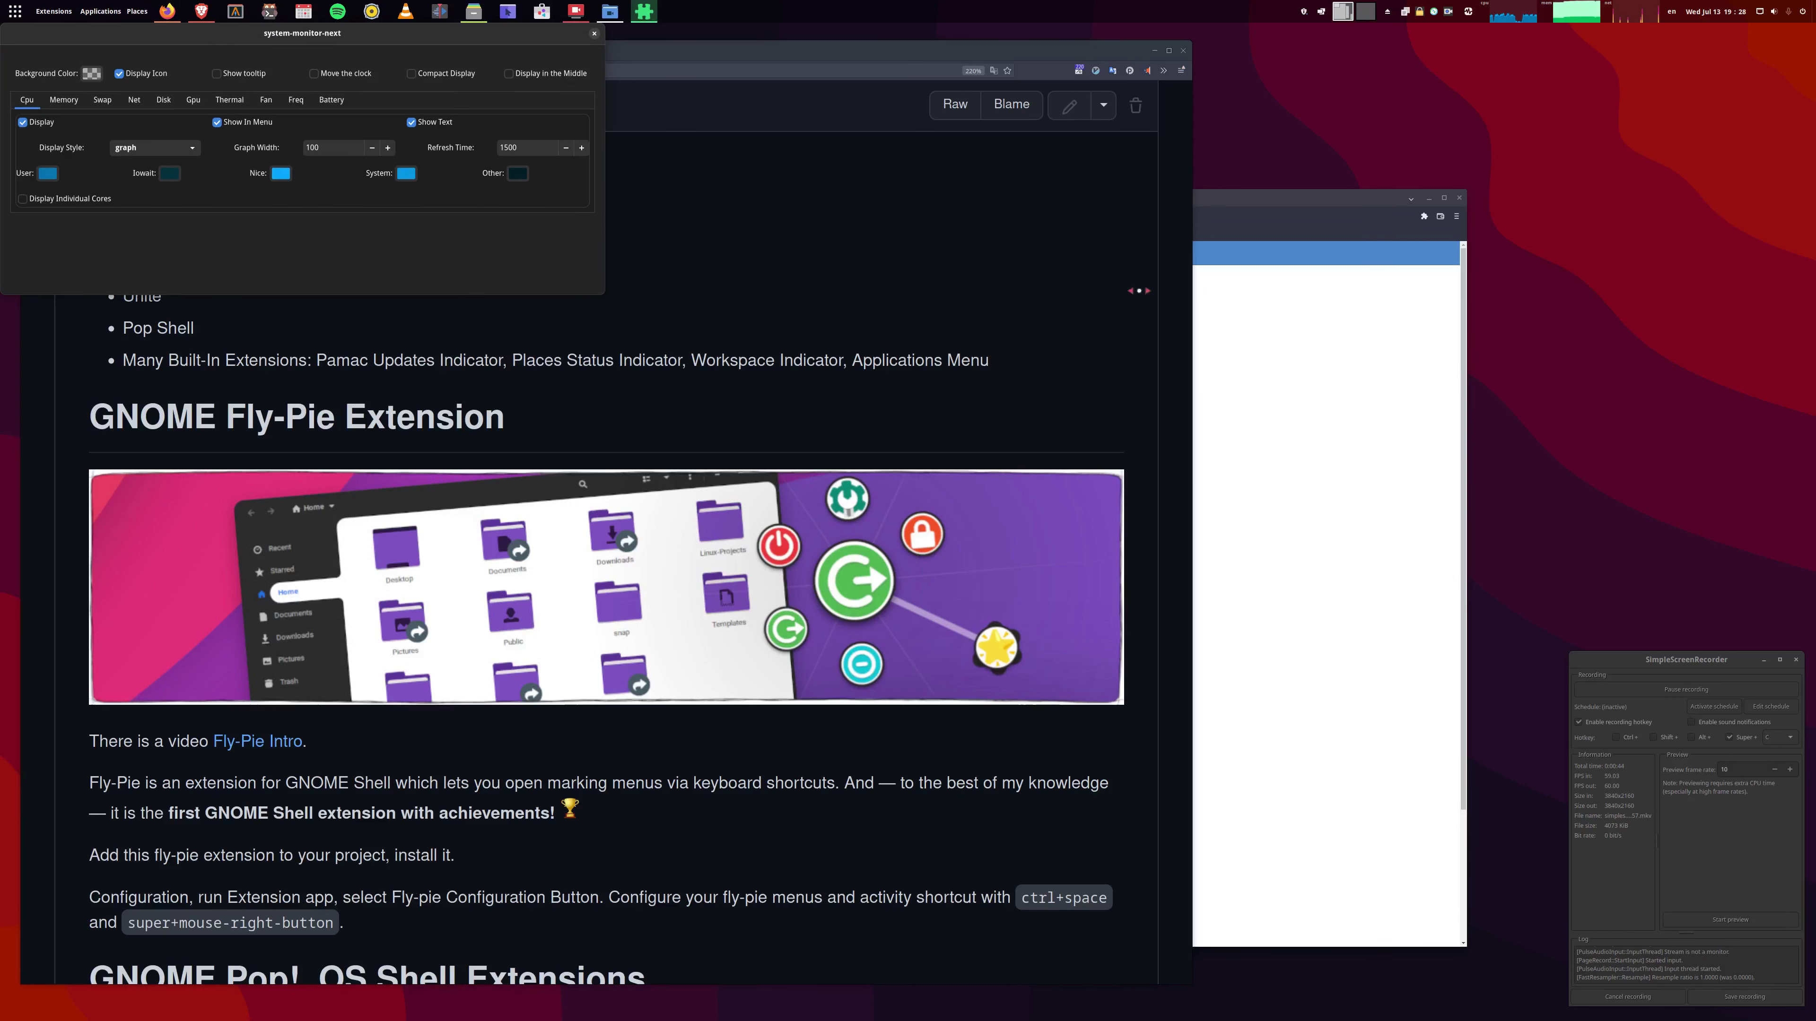
{"action": "left_click_drag", "start_coordinate": [1394, 217], "coordinate": [1452, 213]}
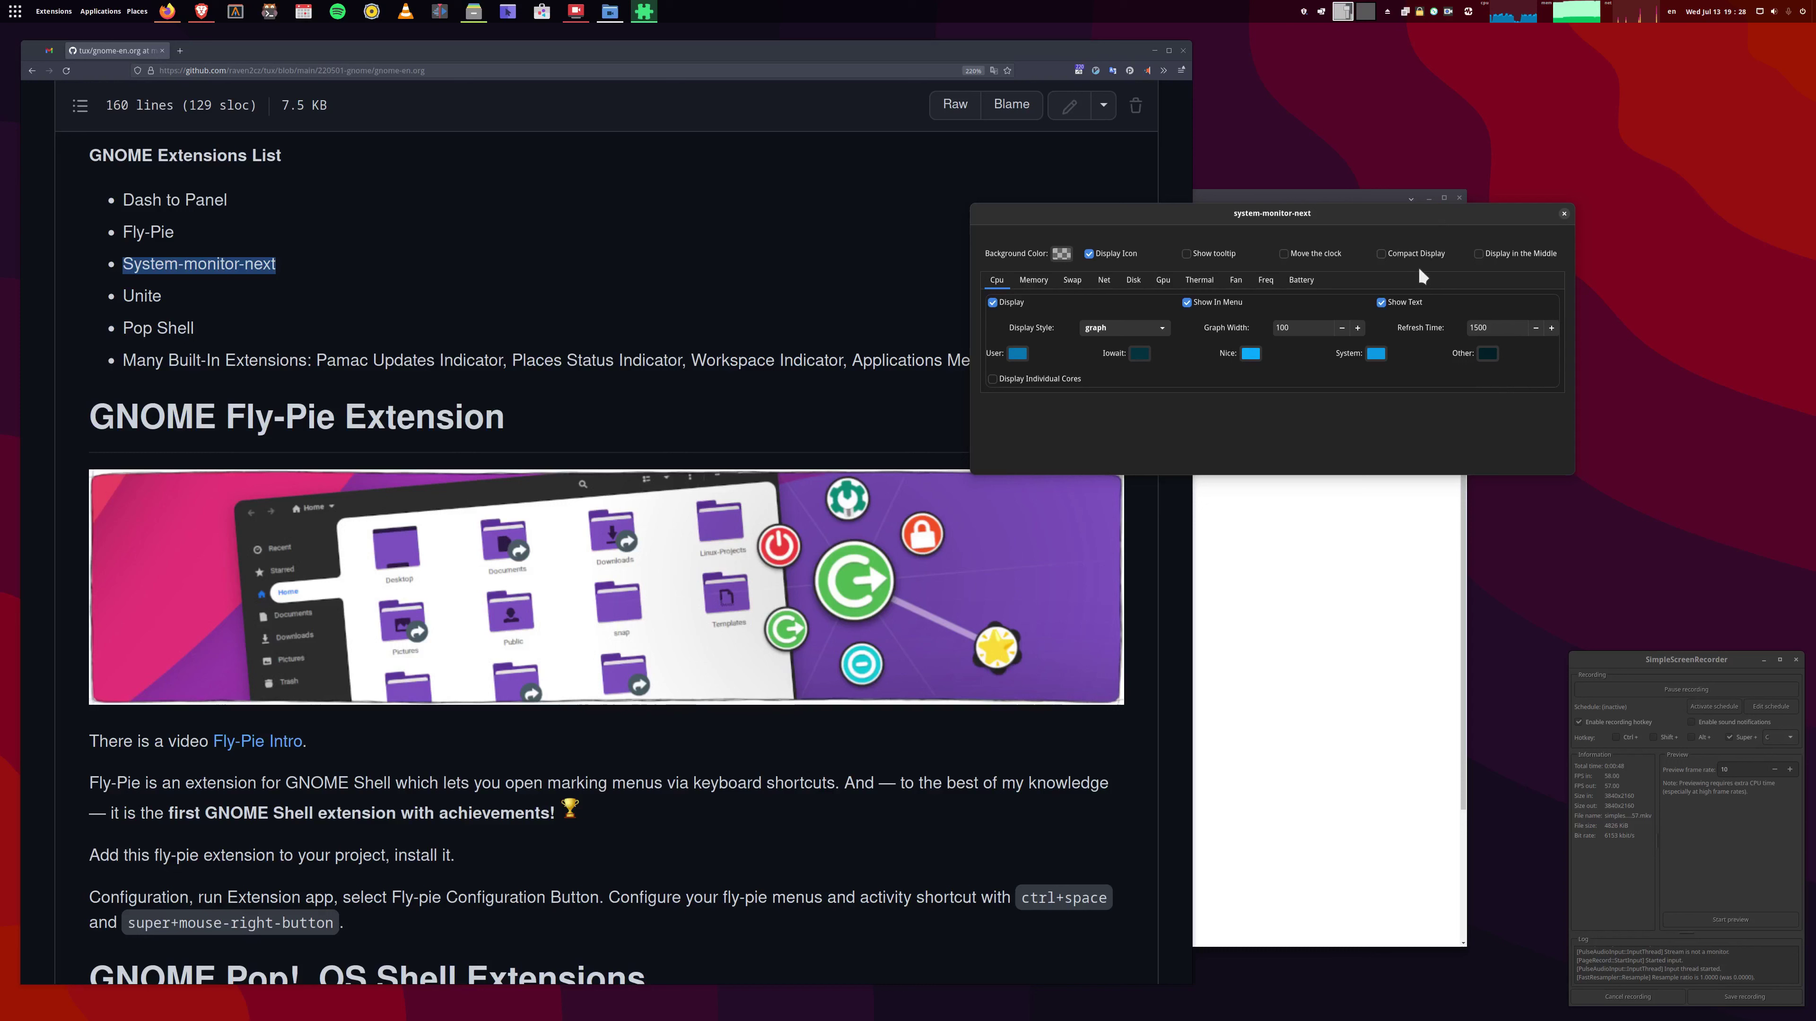
Review system-monitor-next's settings for Memory, Swap, Net, Disk, Gpu, Thermal, Fan, Freq and Battery, and close its preferences.
{"action": "left_click", "coordinate": [1030, 278]}
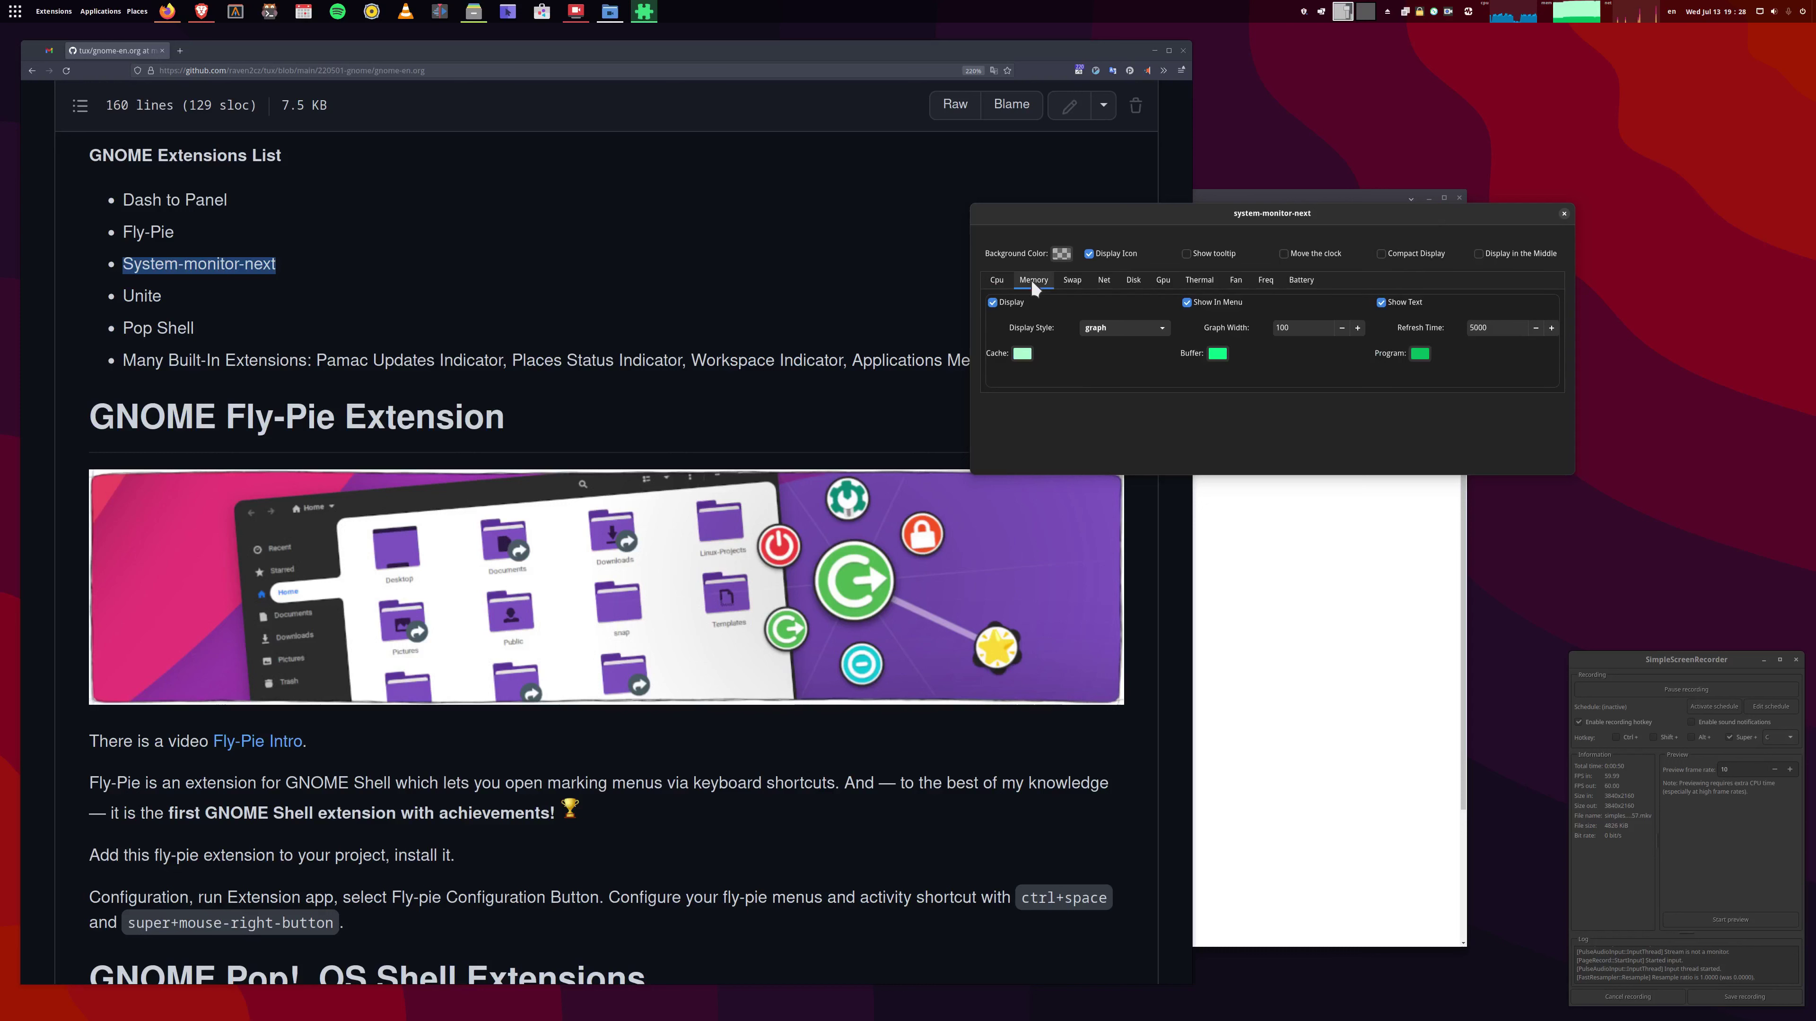
{"action": "left_click", "coordinate": [1075, 277]}
{"action": "left_click", "coordinate": [1109, 282]}
{"action": "left_click", "coordinate": [1132, 280]}
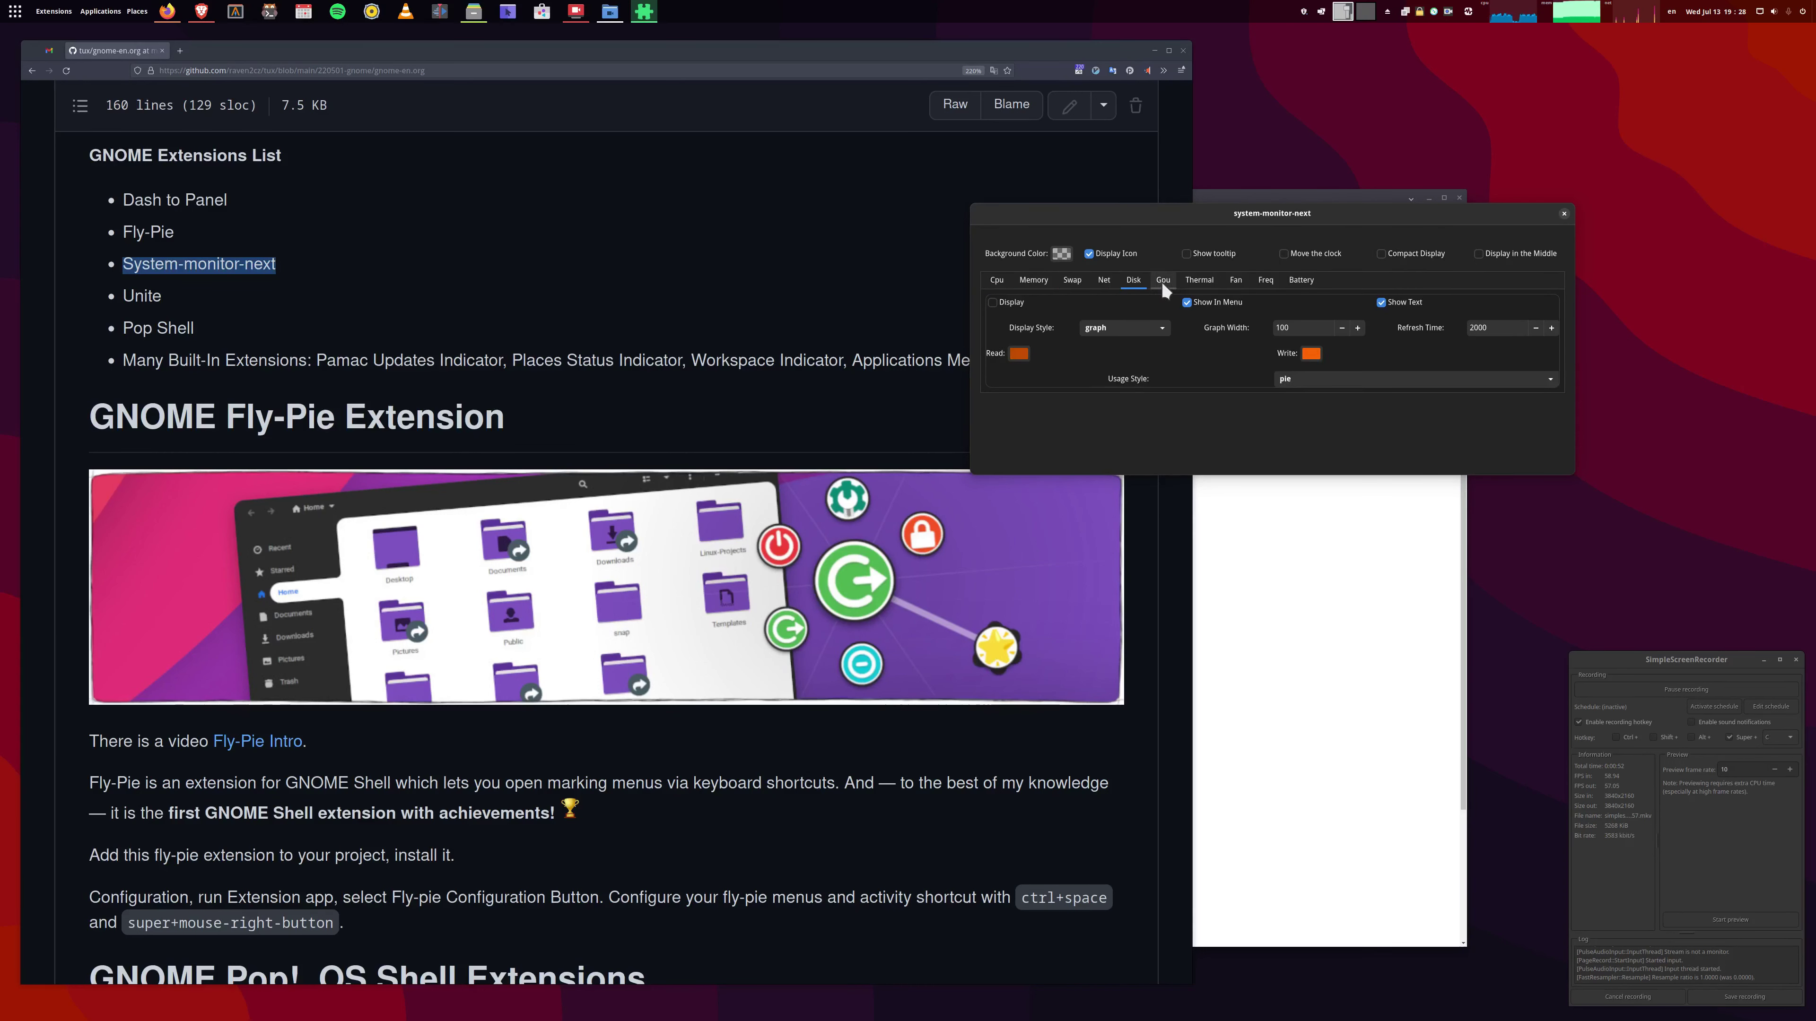
{"action": "left_click", "coordinate": [1160, 281]}
{"action": "left_click", "coordinate": [1201, 283]}
{"action": "left_click", "coordinate": [1243, 281]}
{"action": "left_click", "coordinate": [1264, 280]}
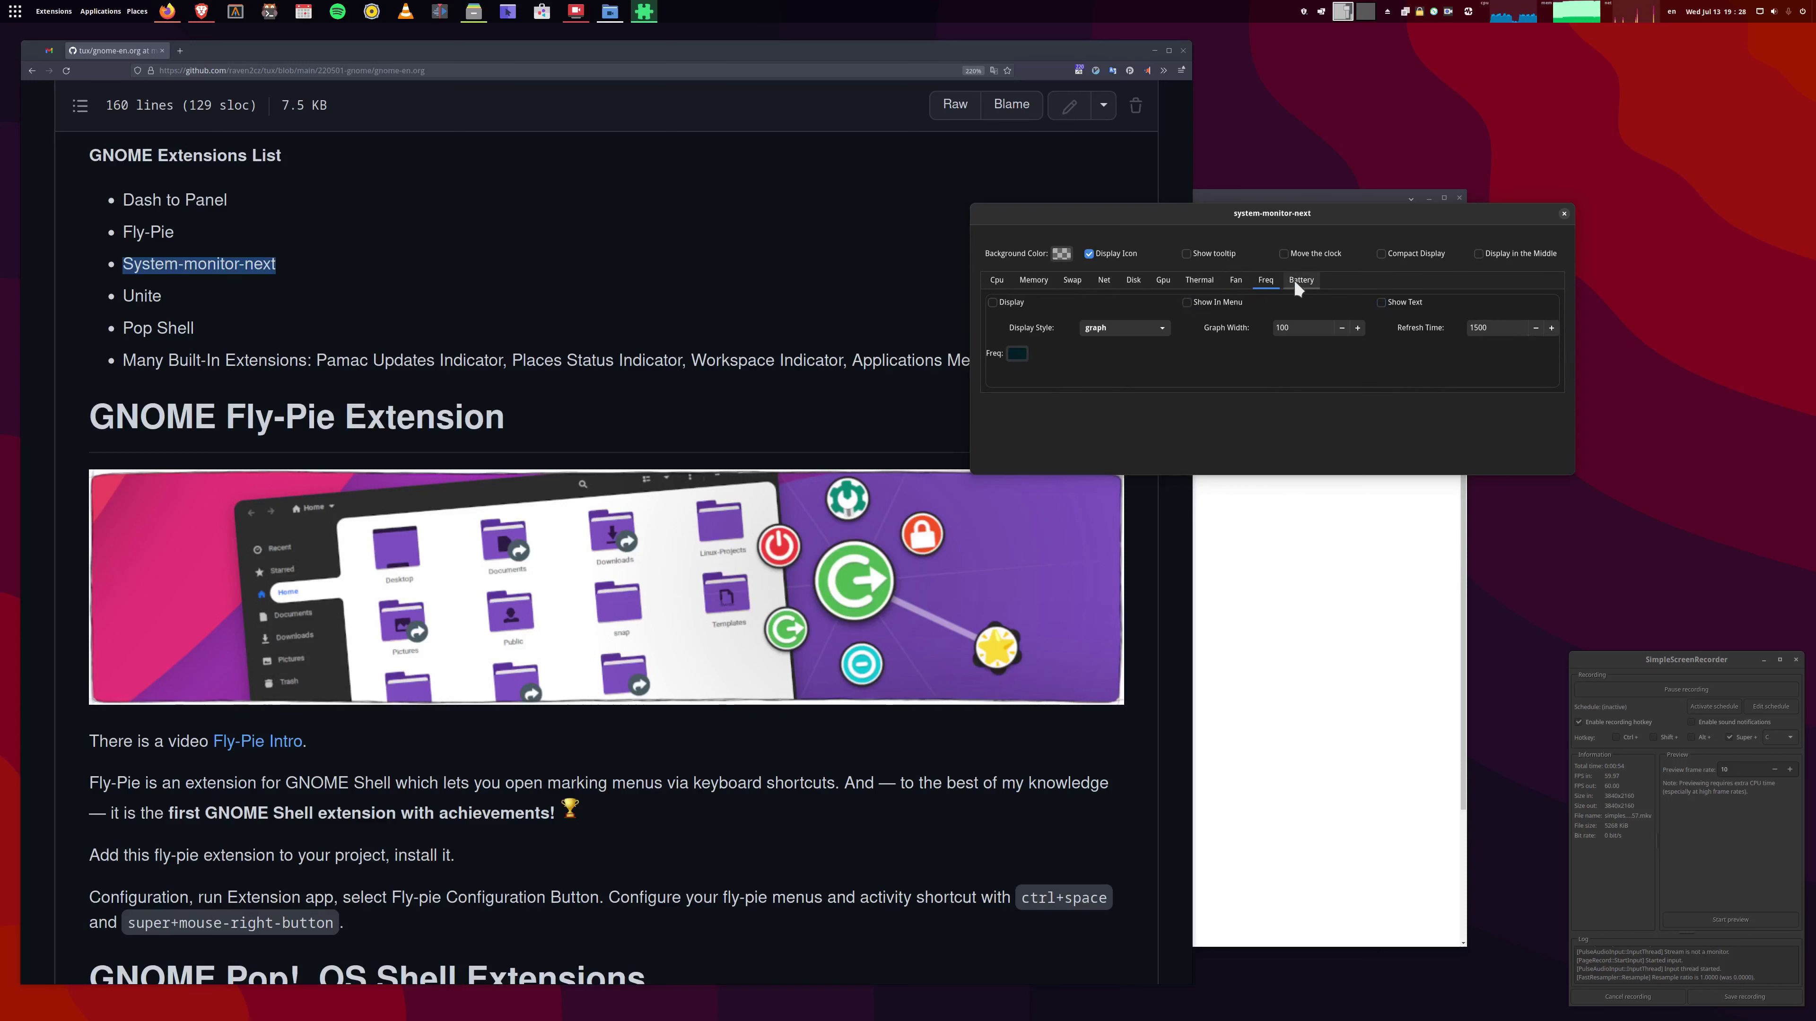
{"action": "left_click", "coordinate": [1297, 279]}
{"action": "left_click", "coordinate": [1564, 213]}
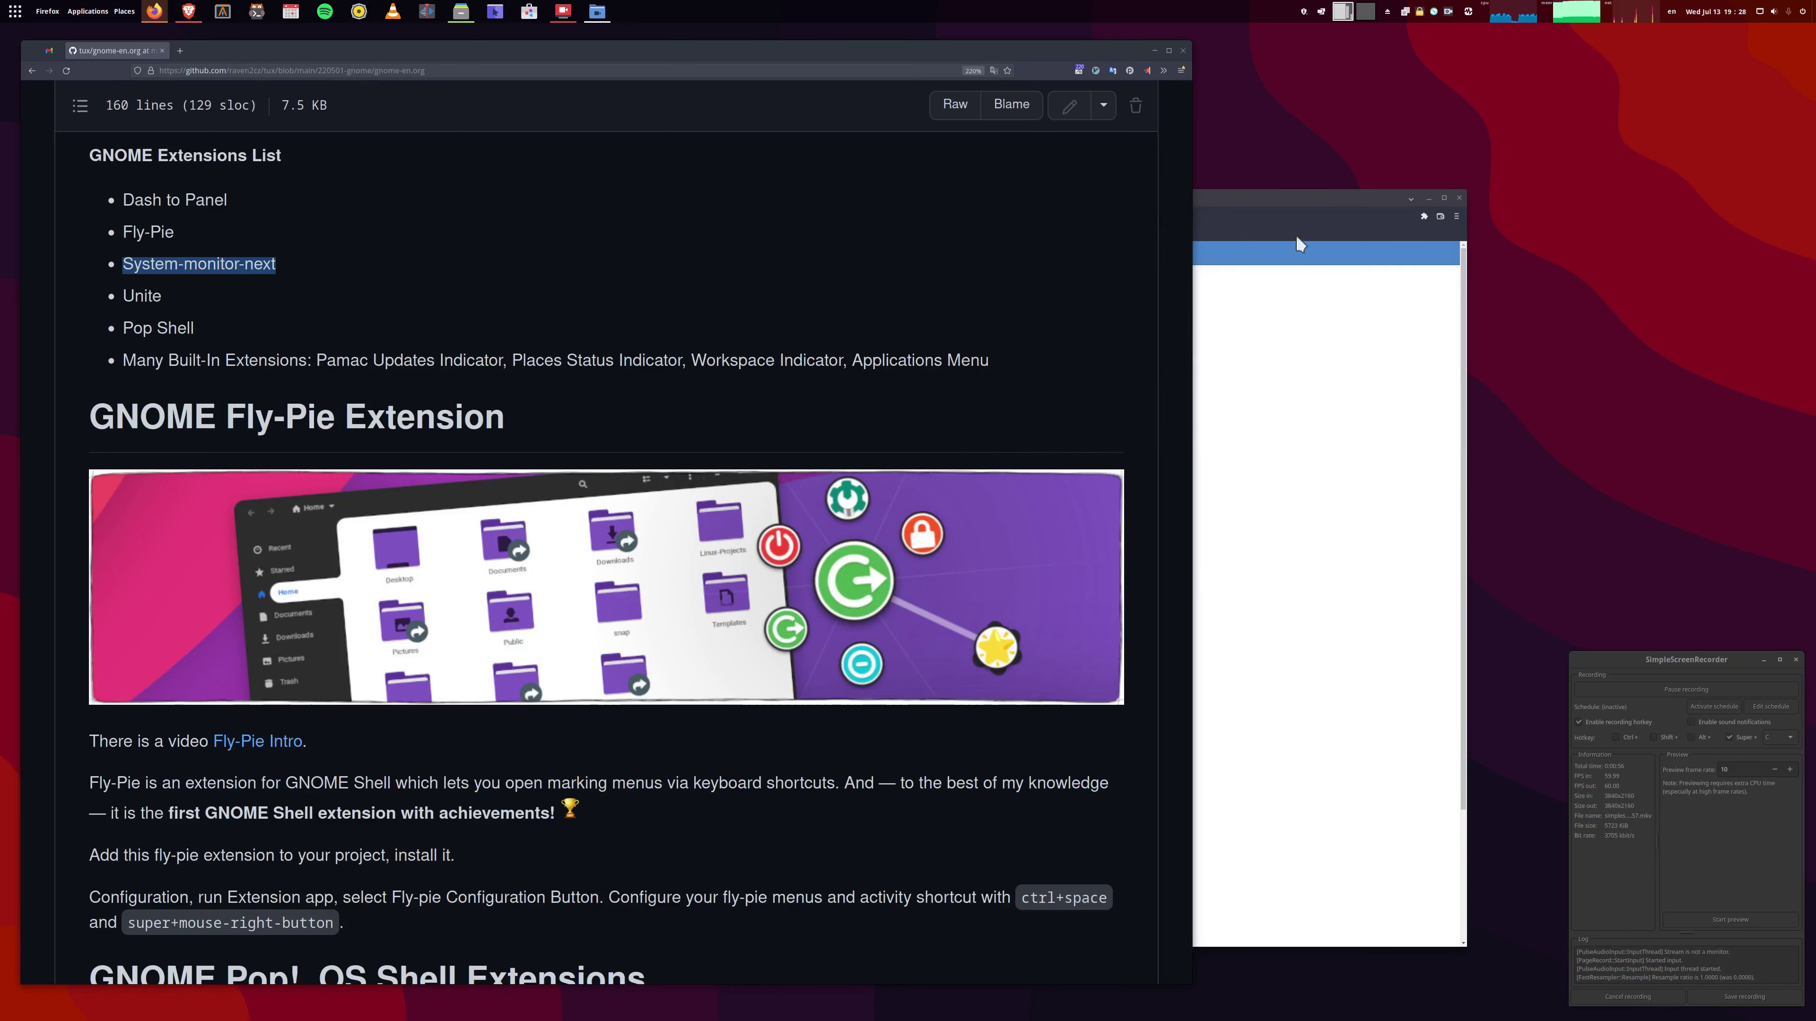
Bring the Brave window in front of the article, maximize it to demonstrate Unite, and restore its size.
{"action": "left_click", "coordinate": [216, 312]}
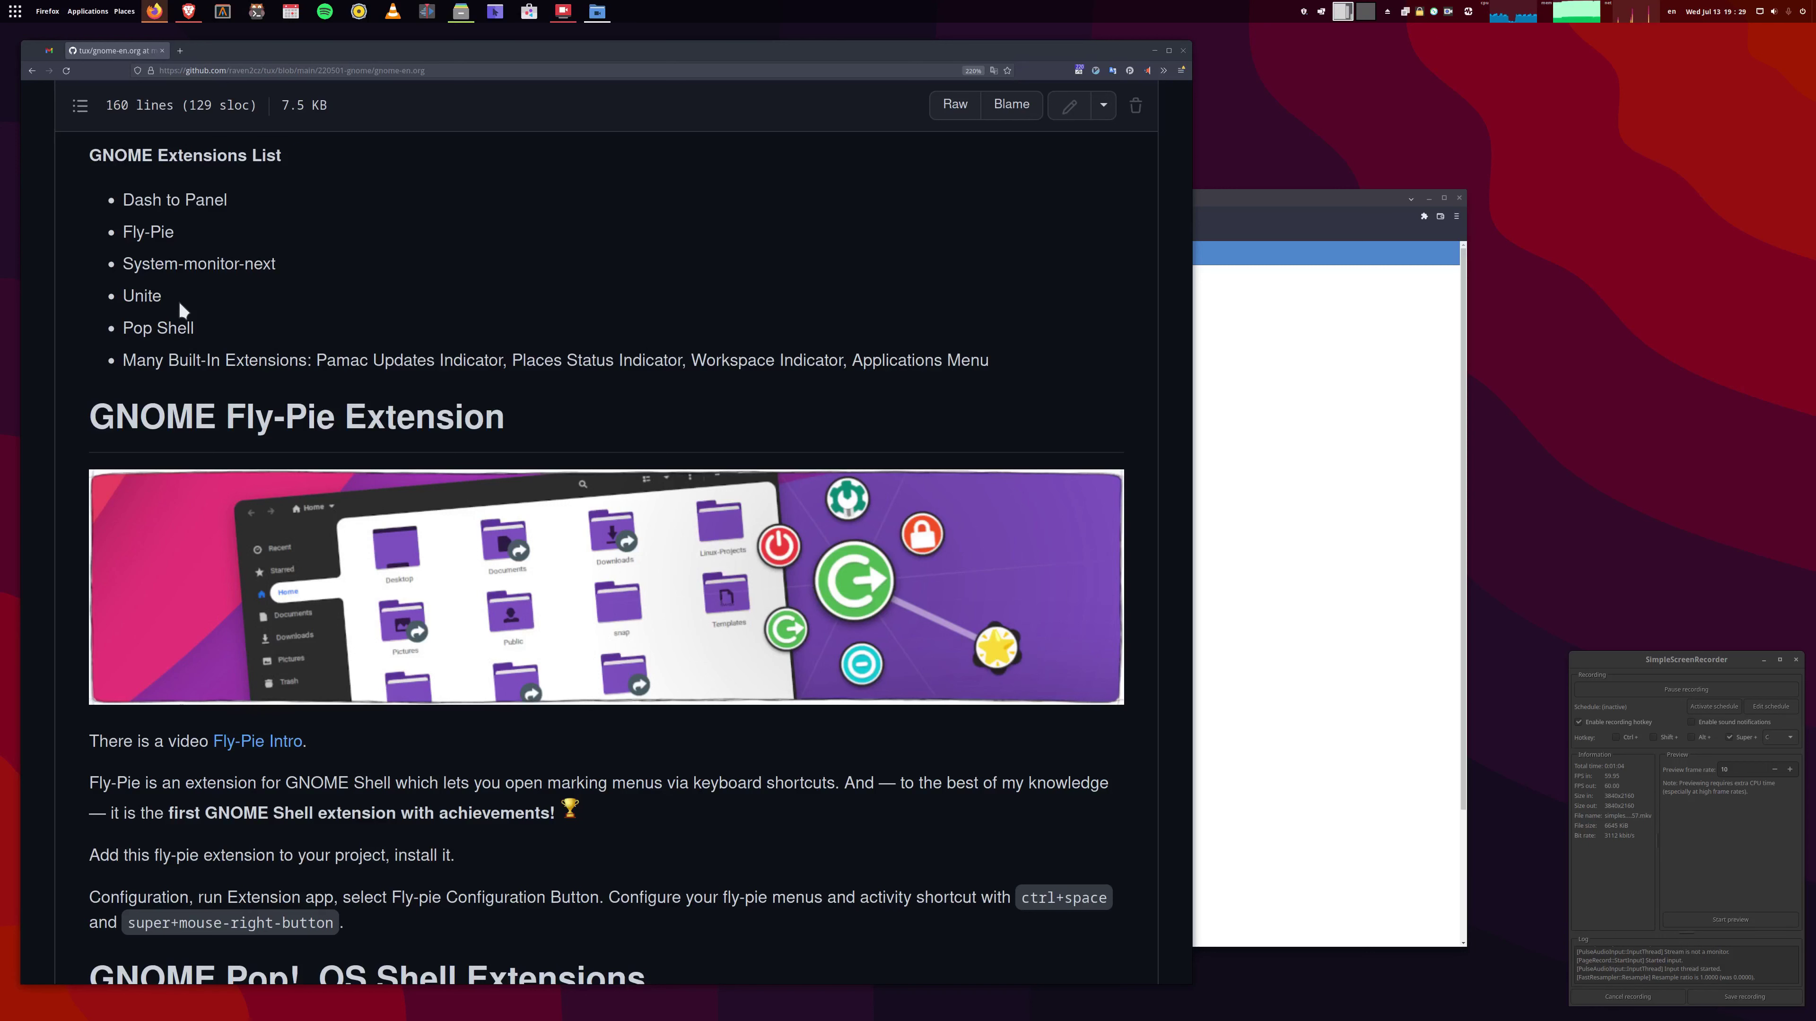
{"action": "left_click", "coordinate": [1306, 356]}
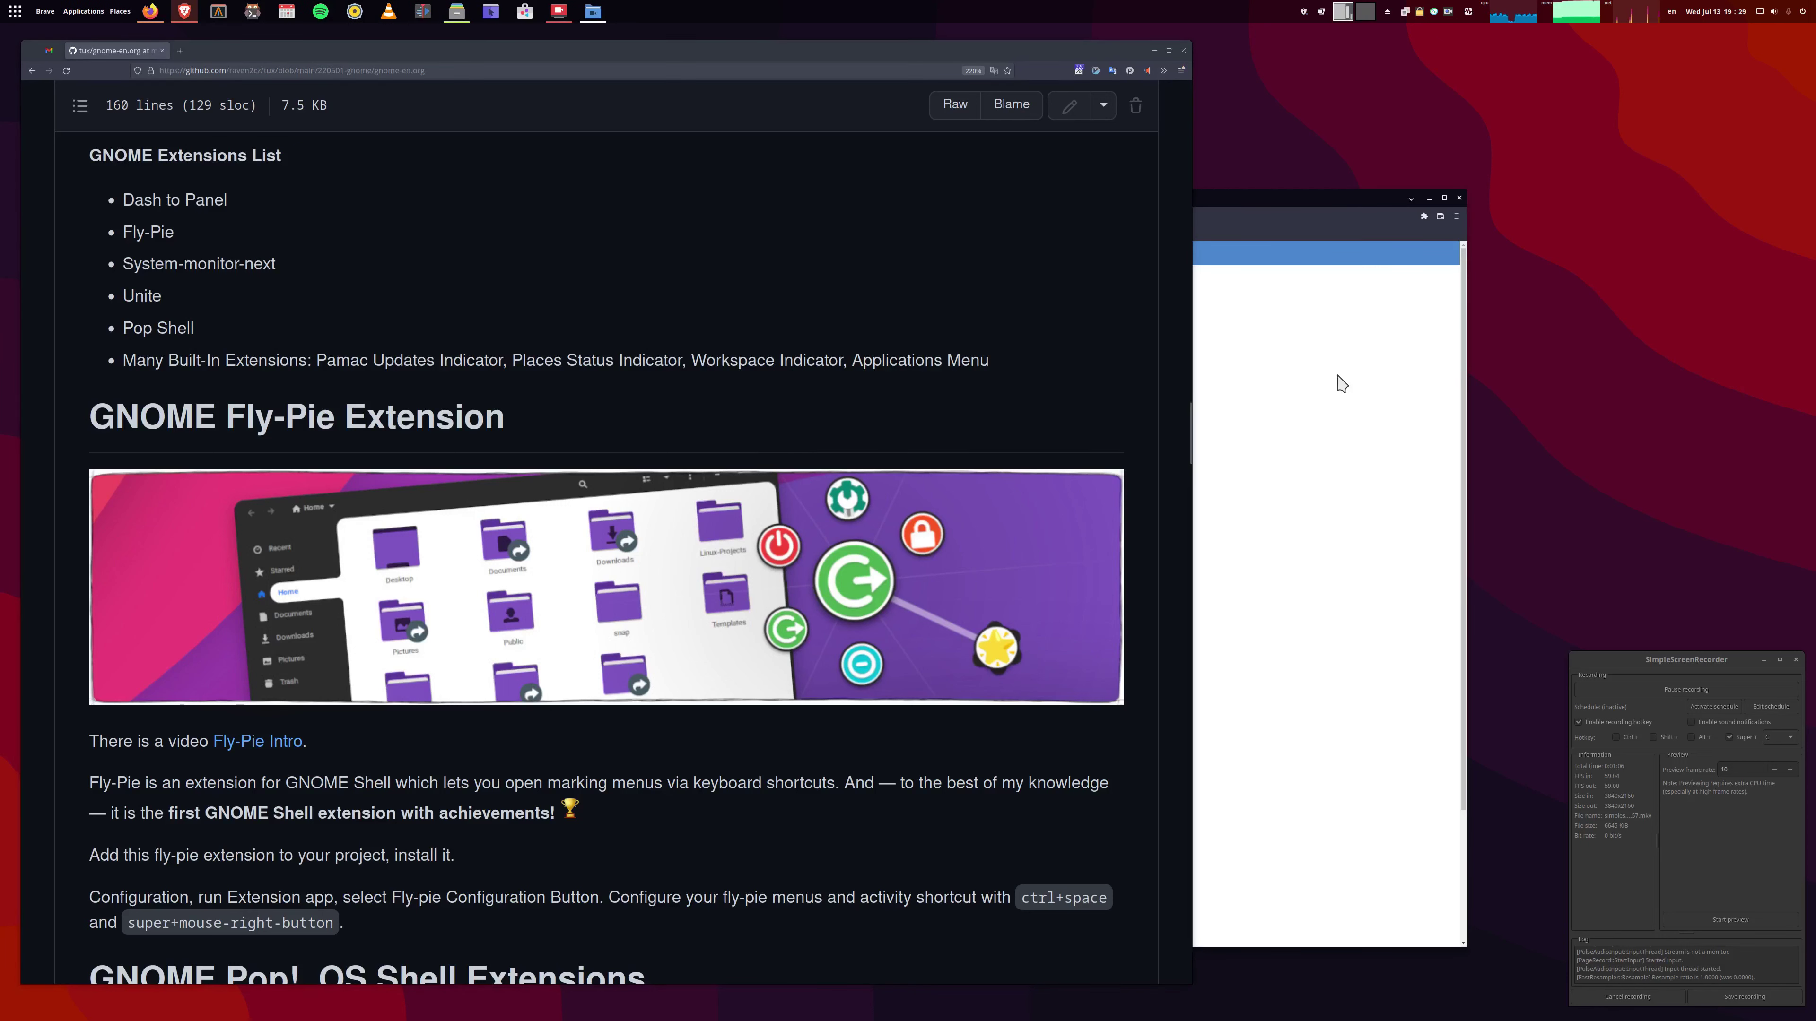
{"action": "left_click_drag", "start_coordinate": [1289, 196], "coordinate": [1387, 194]}
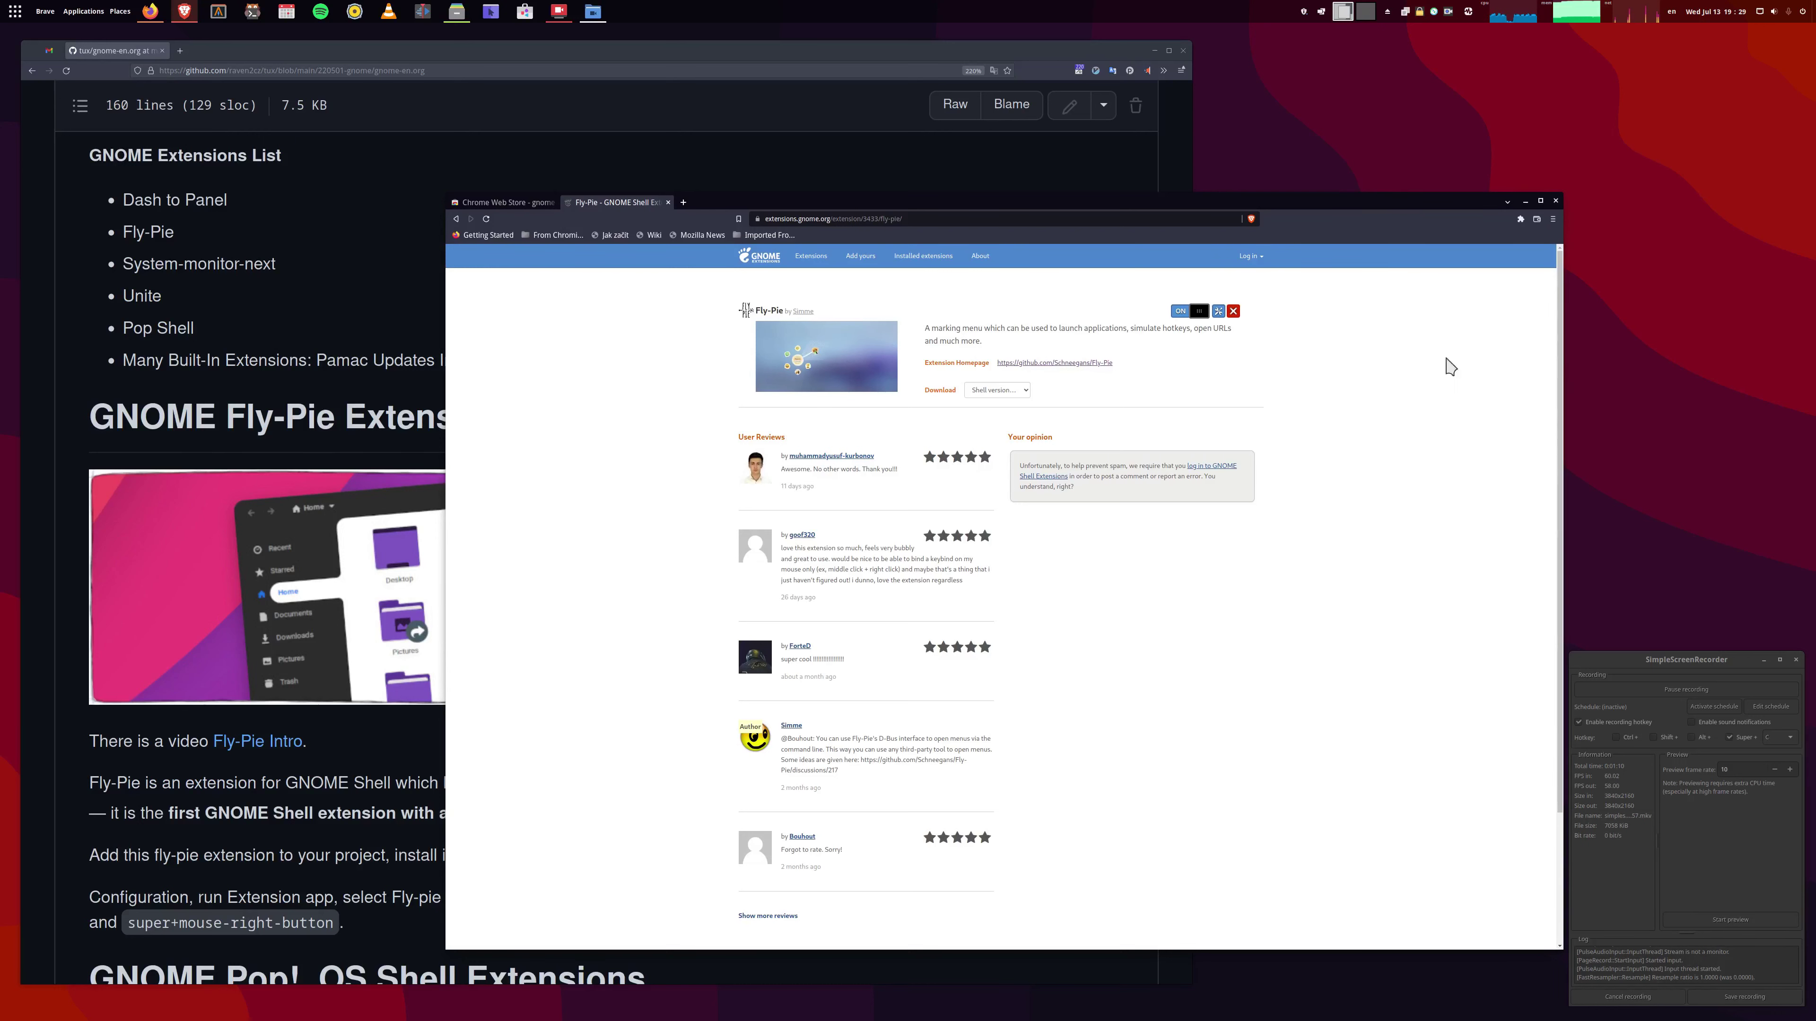
{"action": "left_click", "coordinate": [1540, 202]}
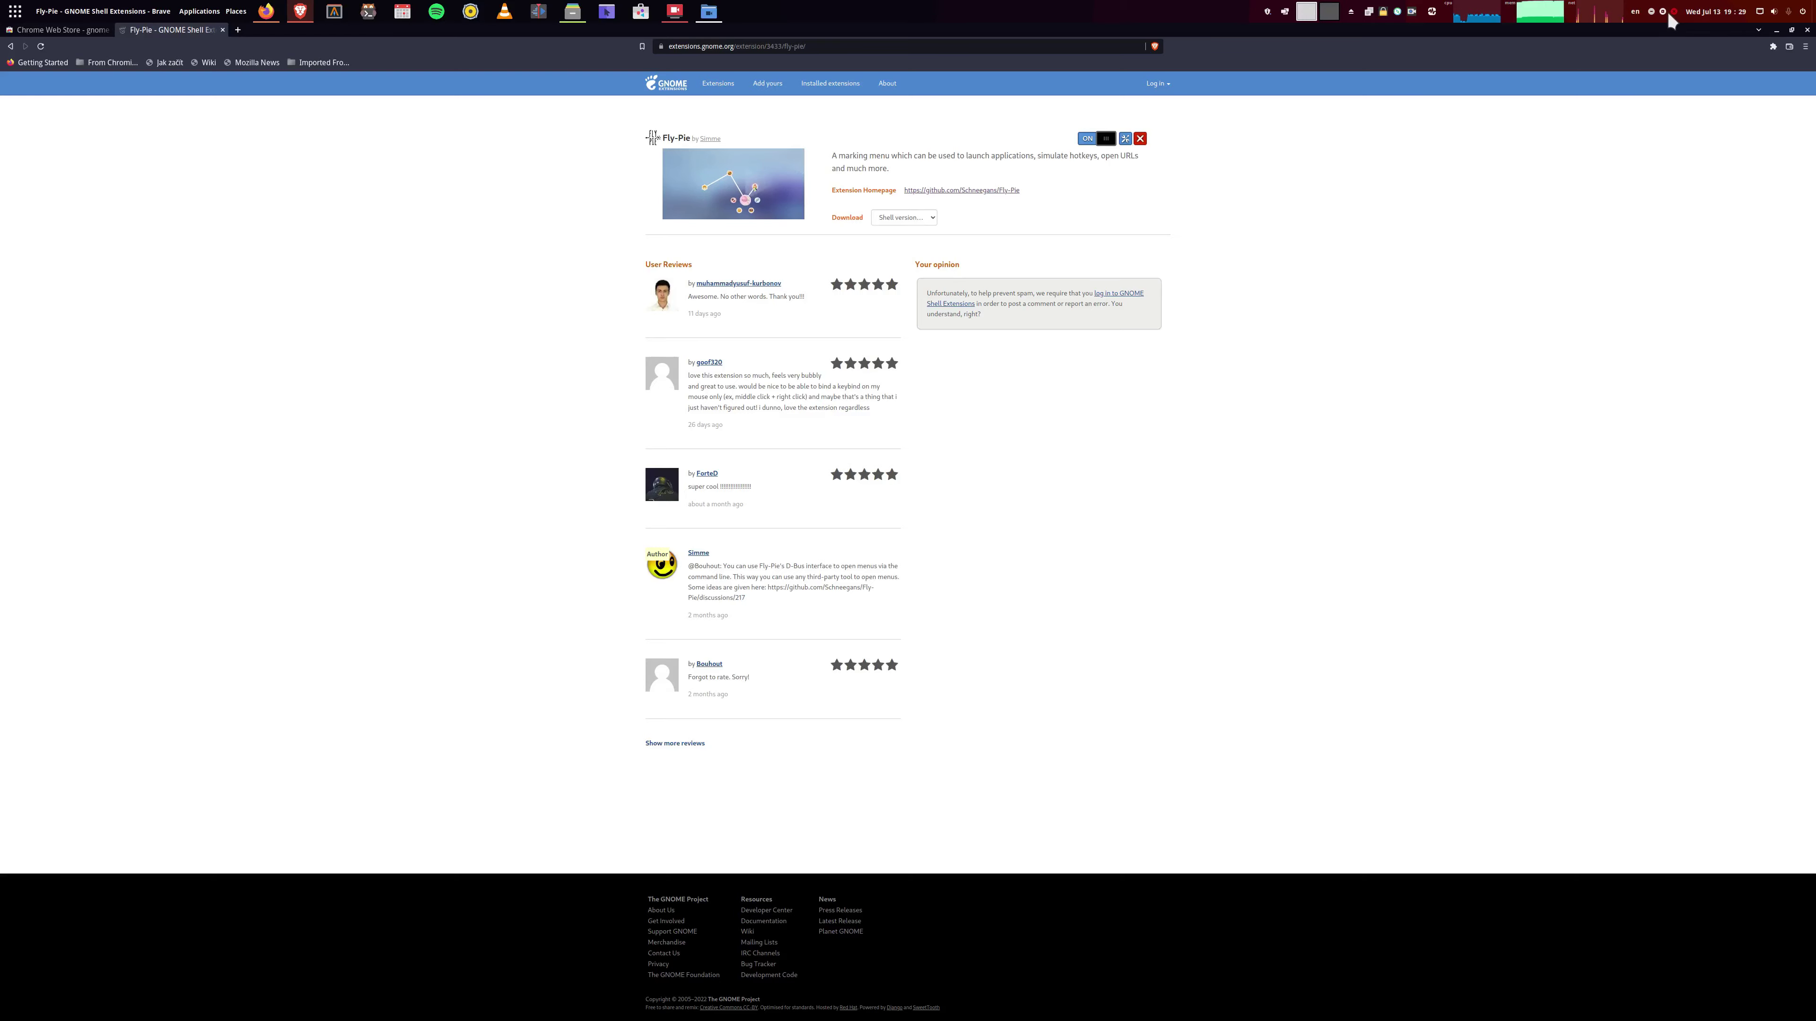
{"action": "key", "text": "super+Down"}
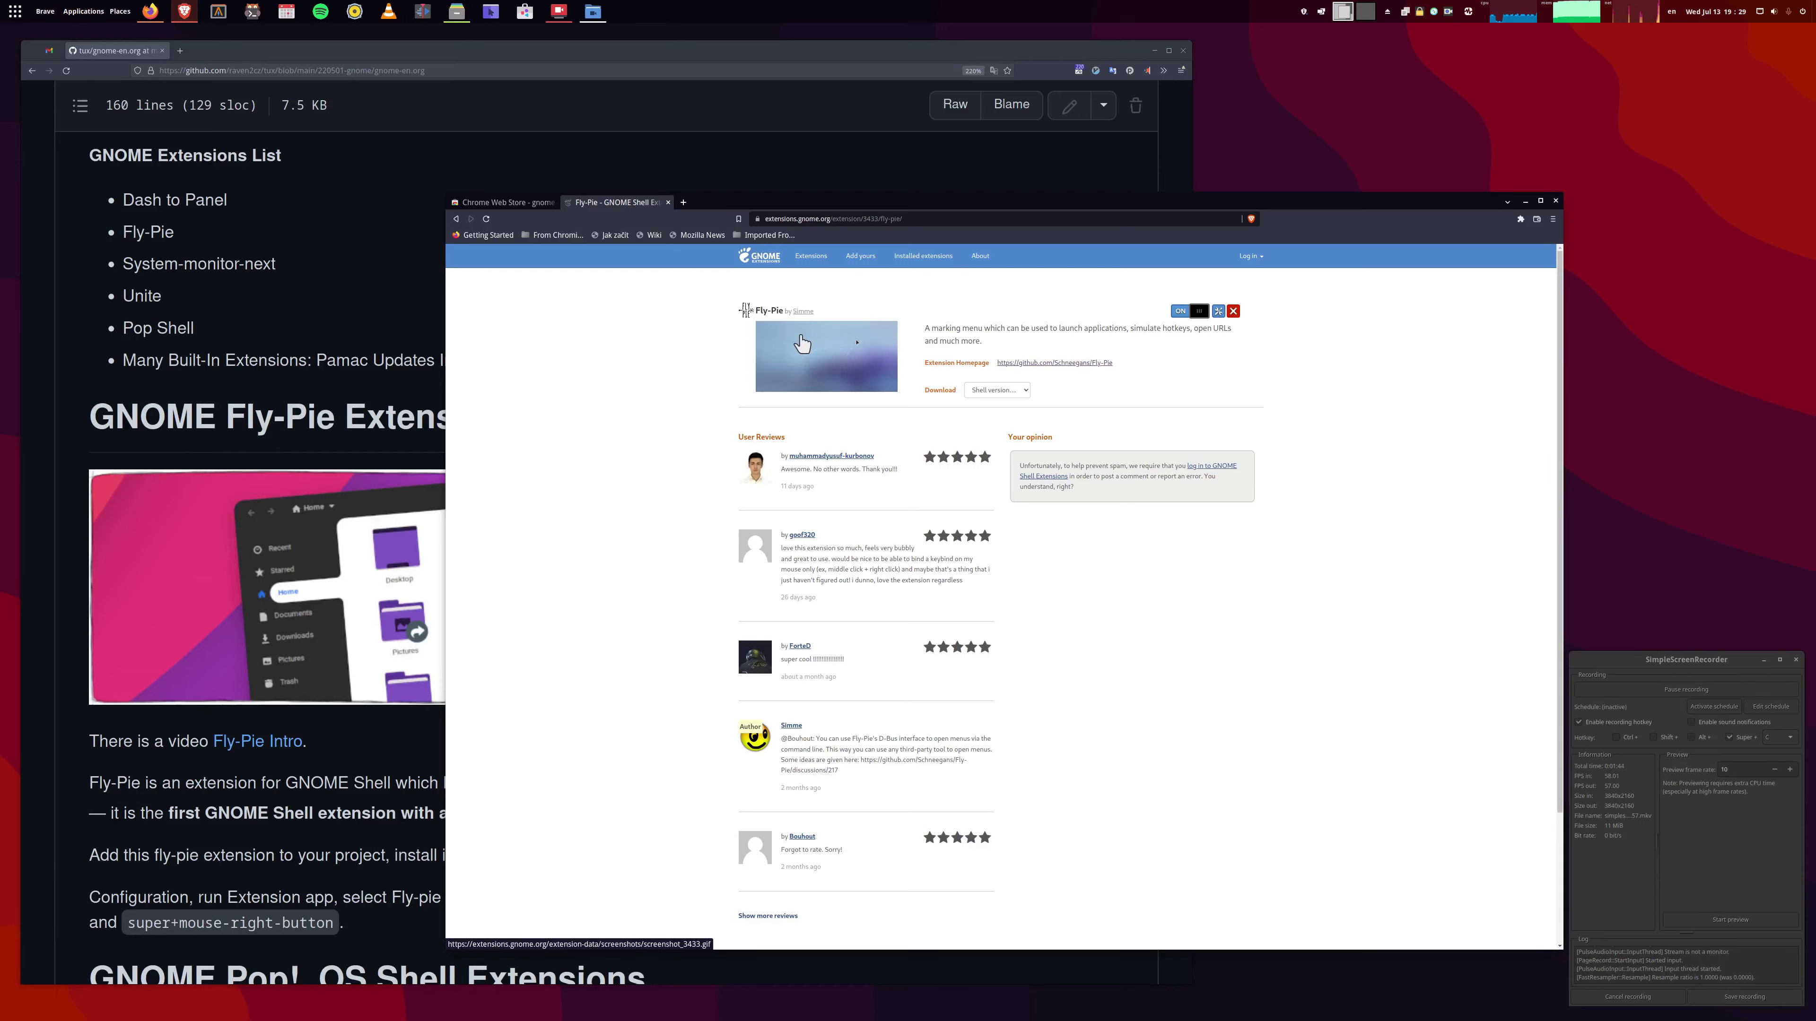
Search the activities overview for "files", launch Files, and maximize and restore its window to demonstrate Unite.
{"action": "key", "text": "super"}
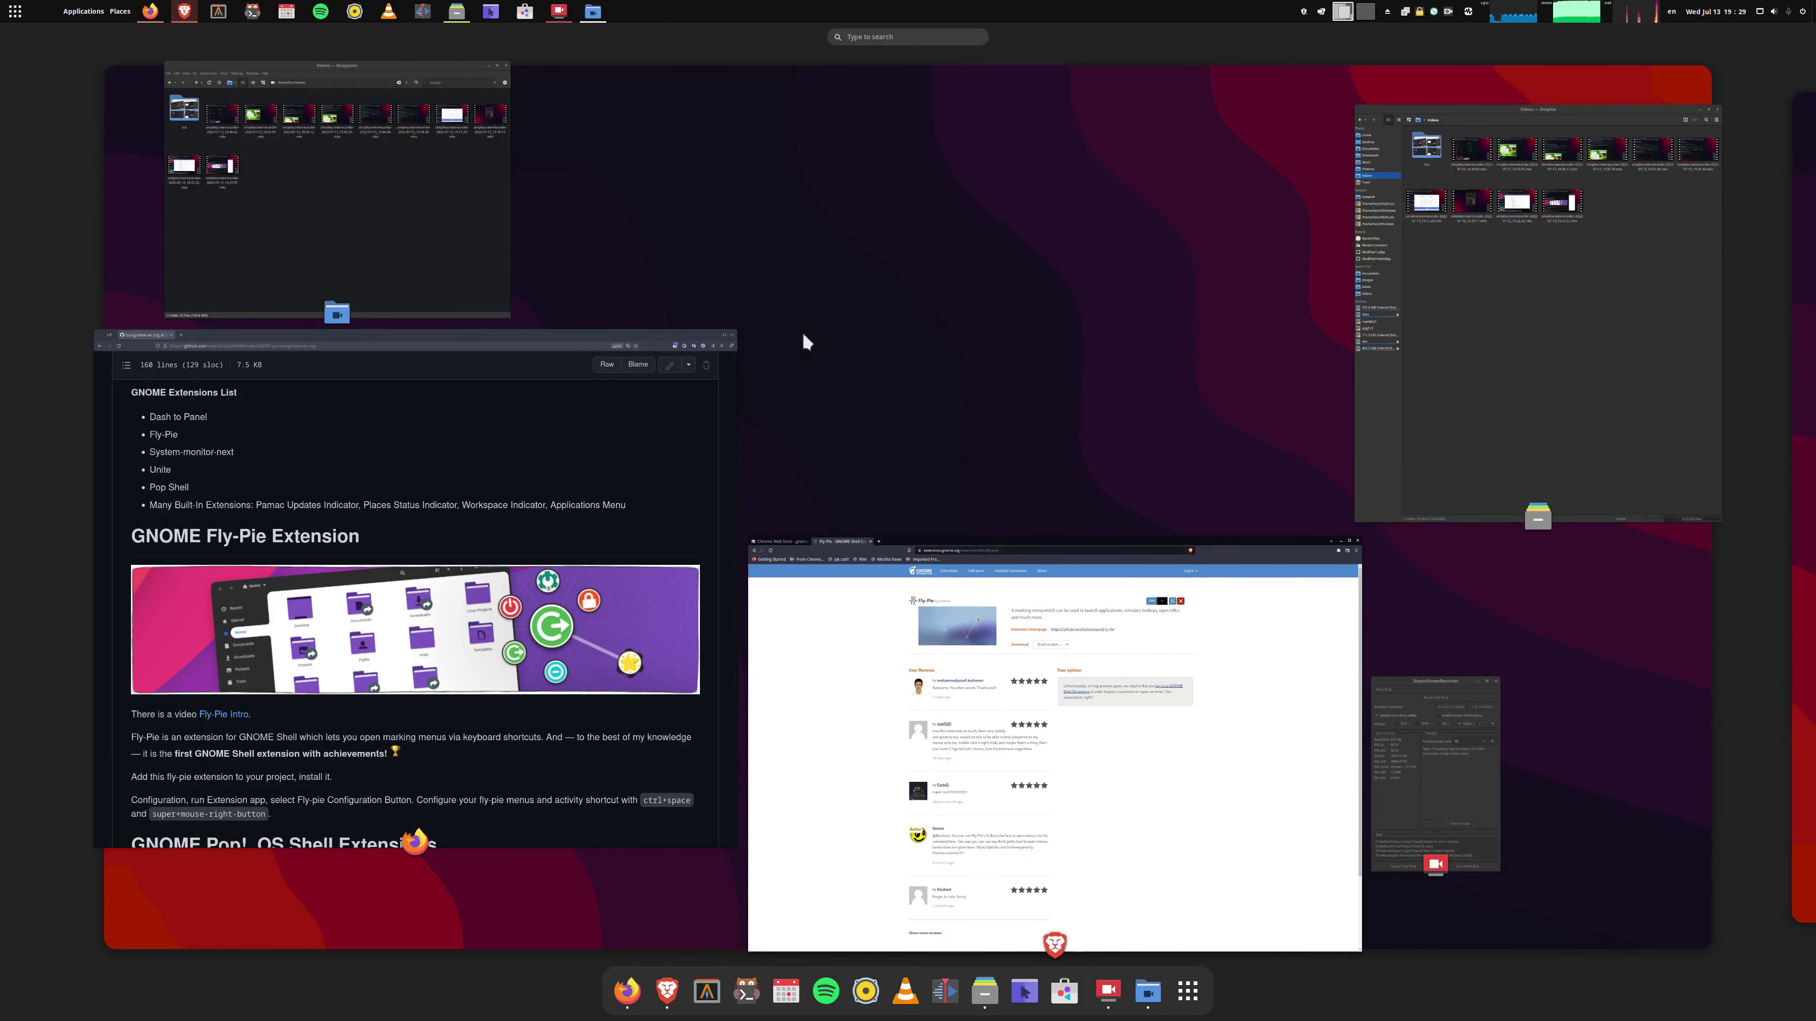
{"action": "type", "text": "files"}
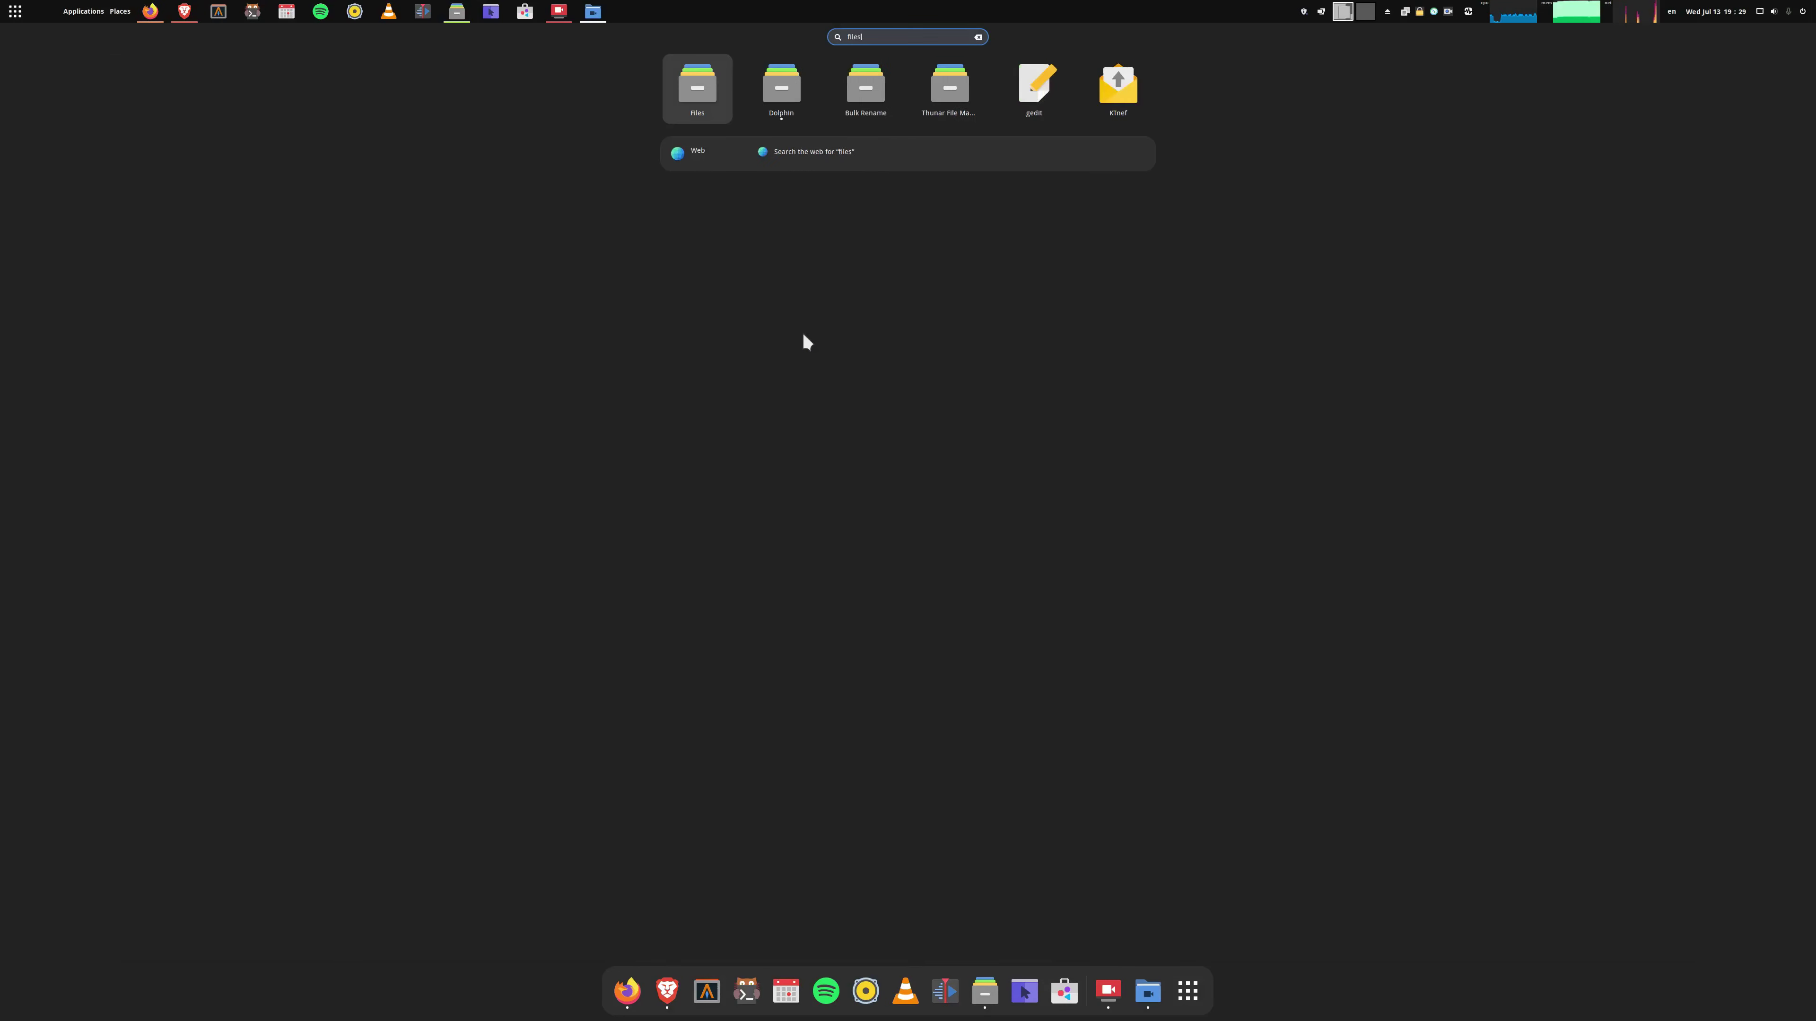
{"action": "left_click", "coordinate": [697, 87]}
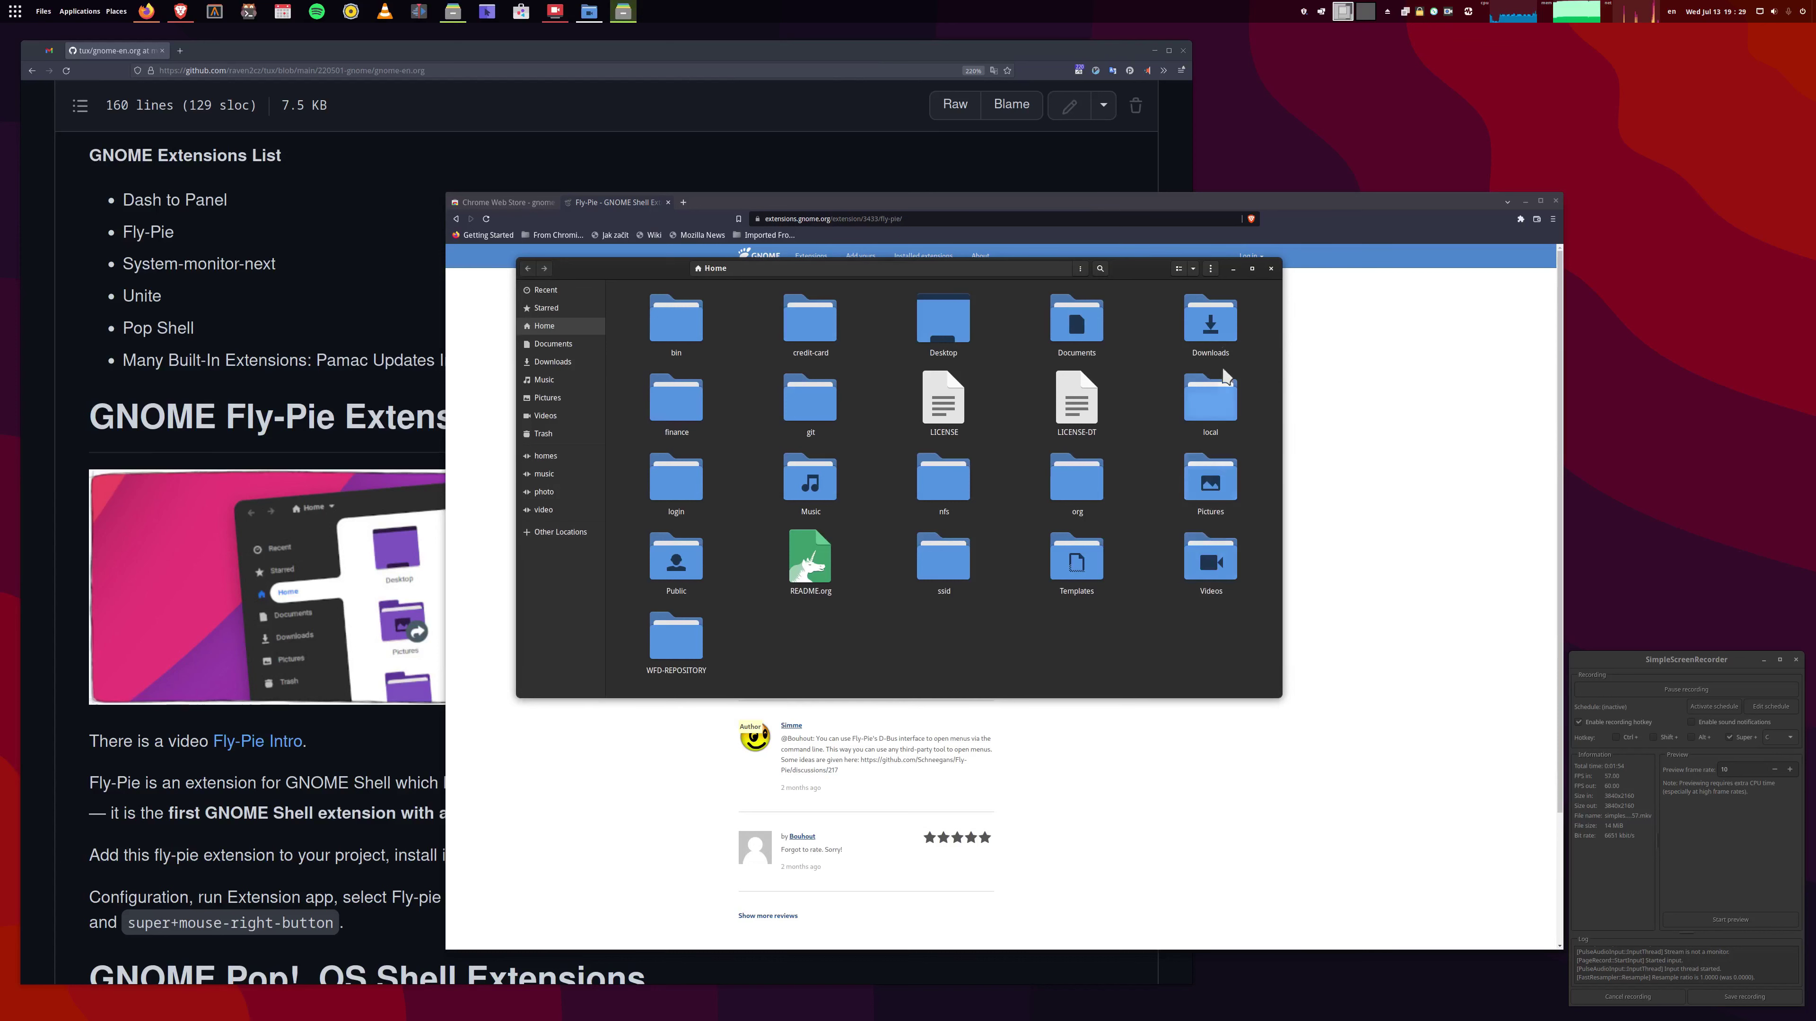
{"action": "key", "text": "super+Up"}
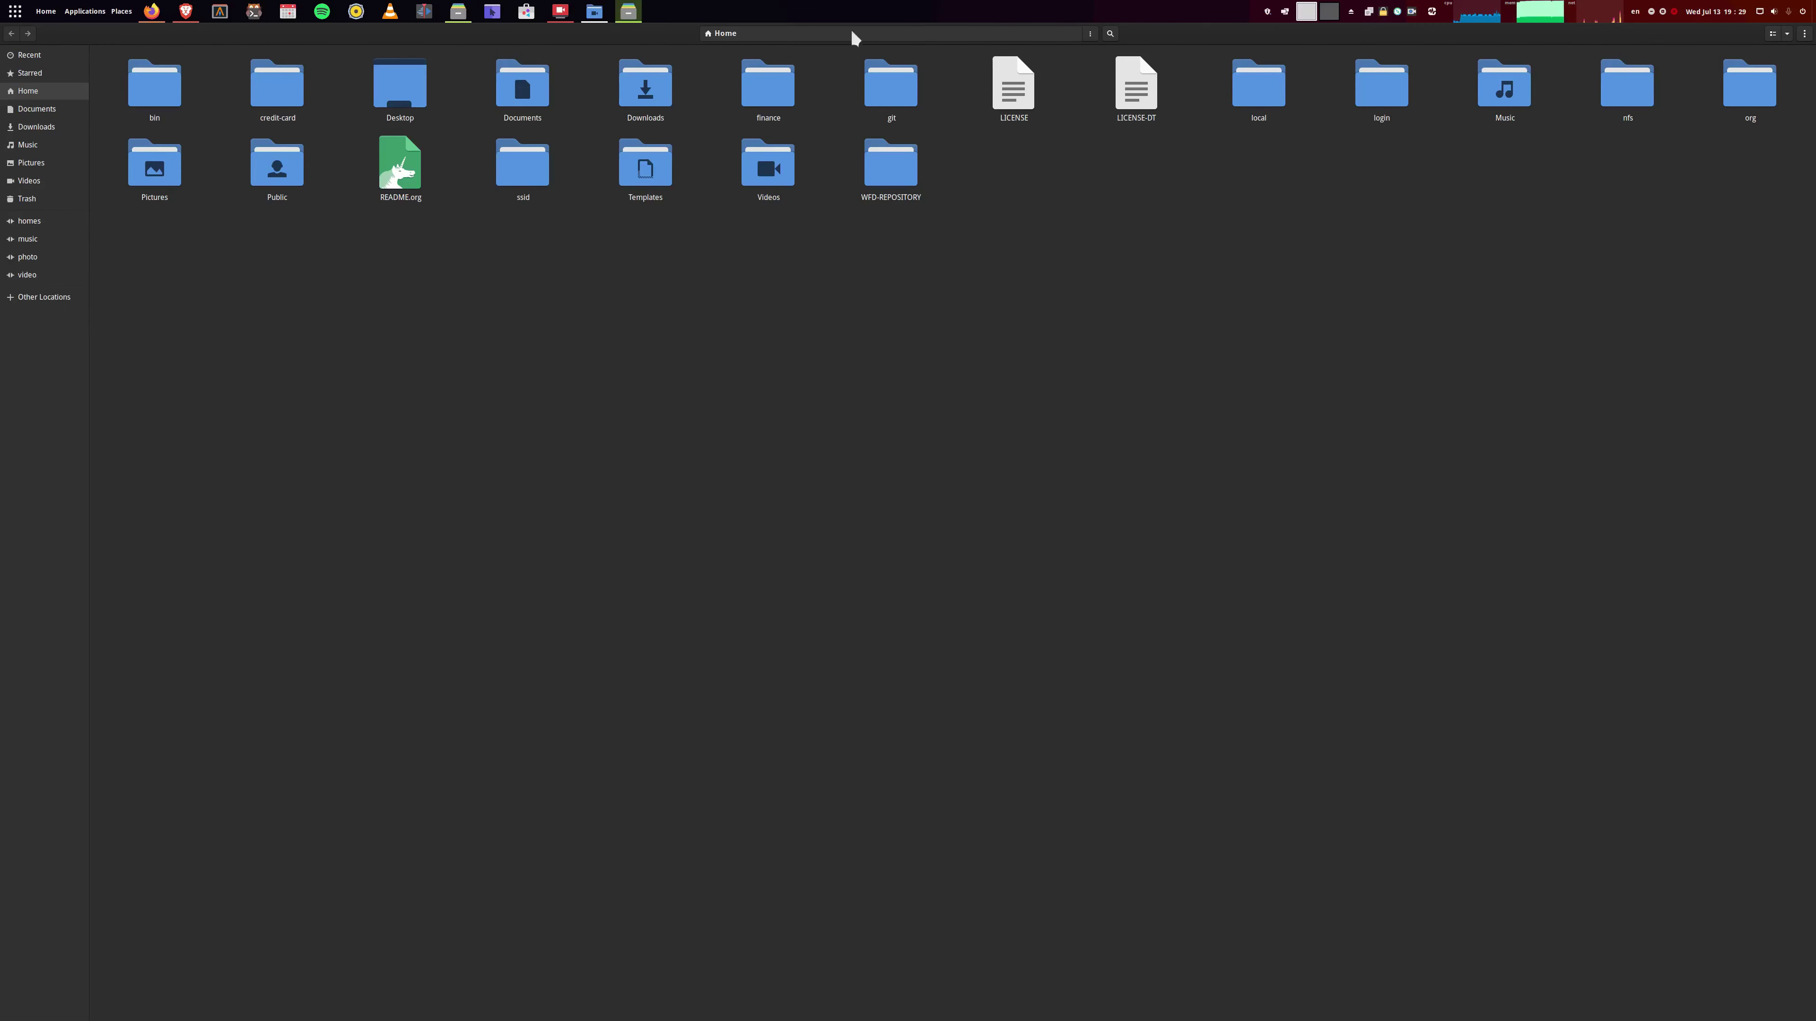
{"action": "left_click", "coordinate": [1664, 14]}
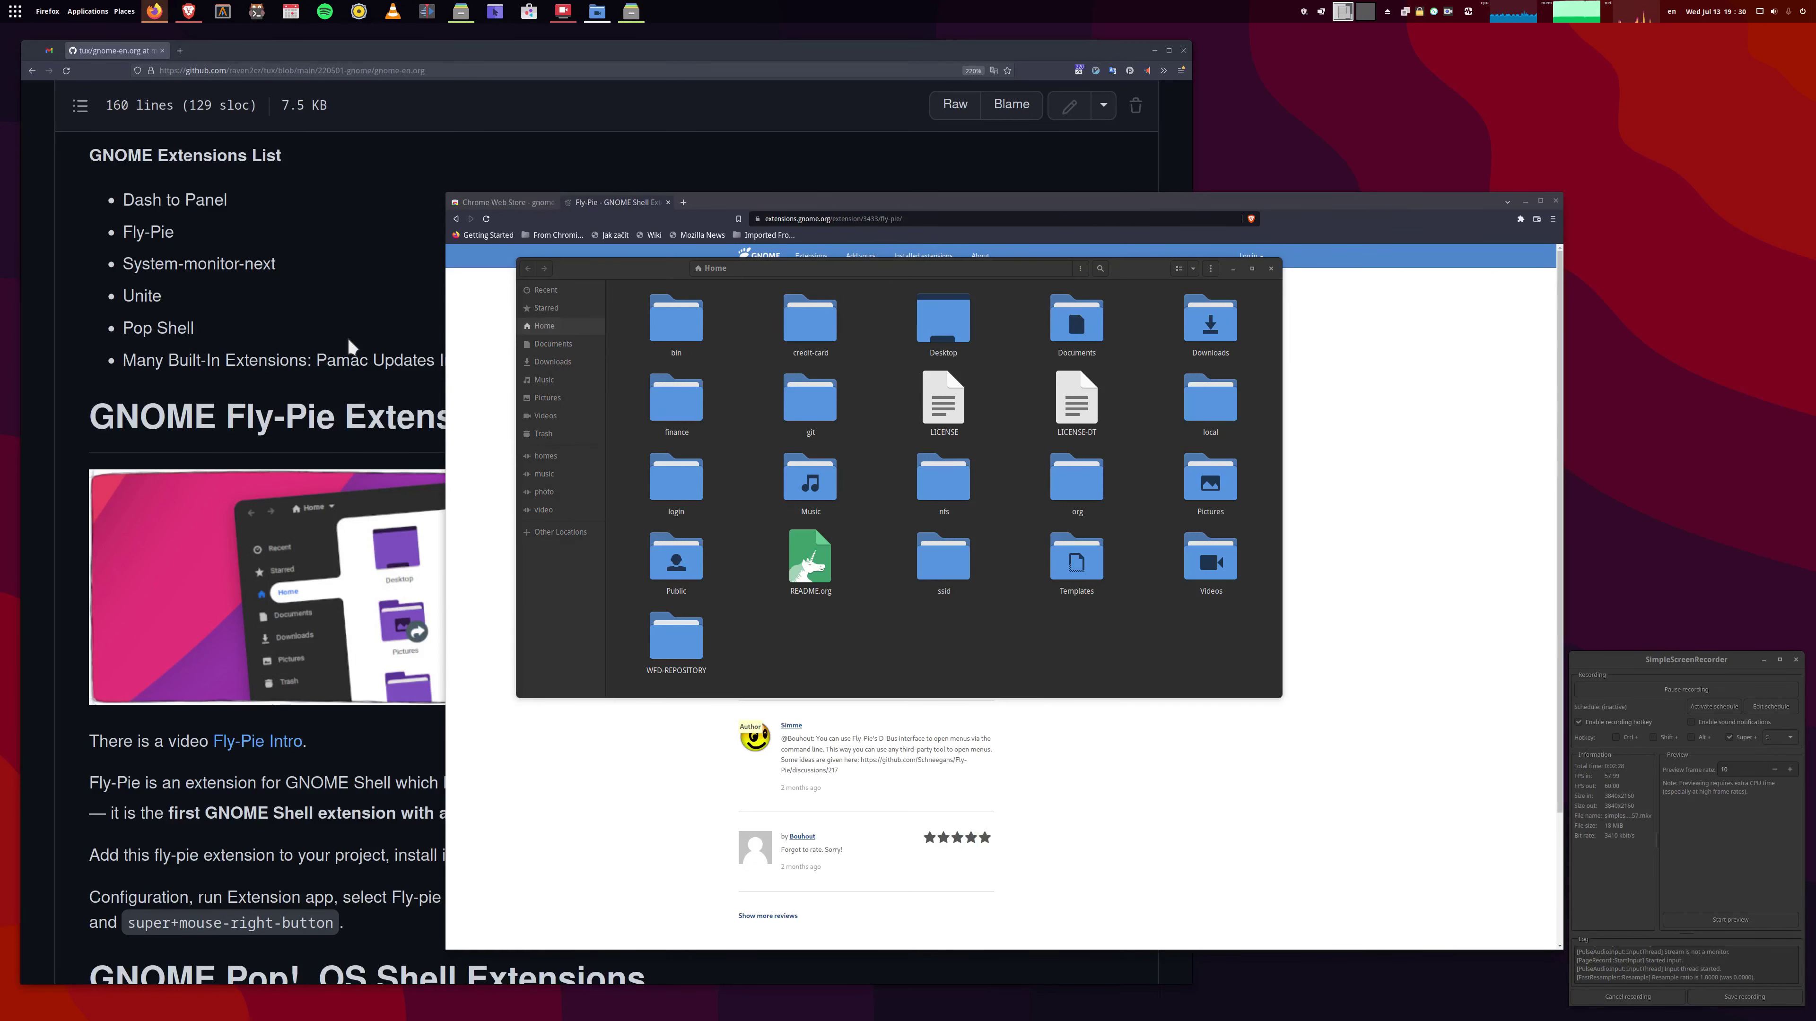
Highlight the Built-In Extensions entry in the article's list, and view the Applications, Places and Firefox menus.
{"action": "left_click_drag", "start_coordinate": [155, 360], "coordinate": [1038, 372]}
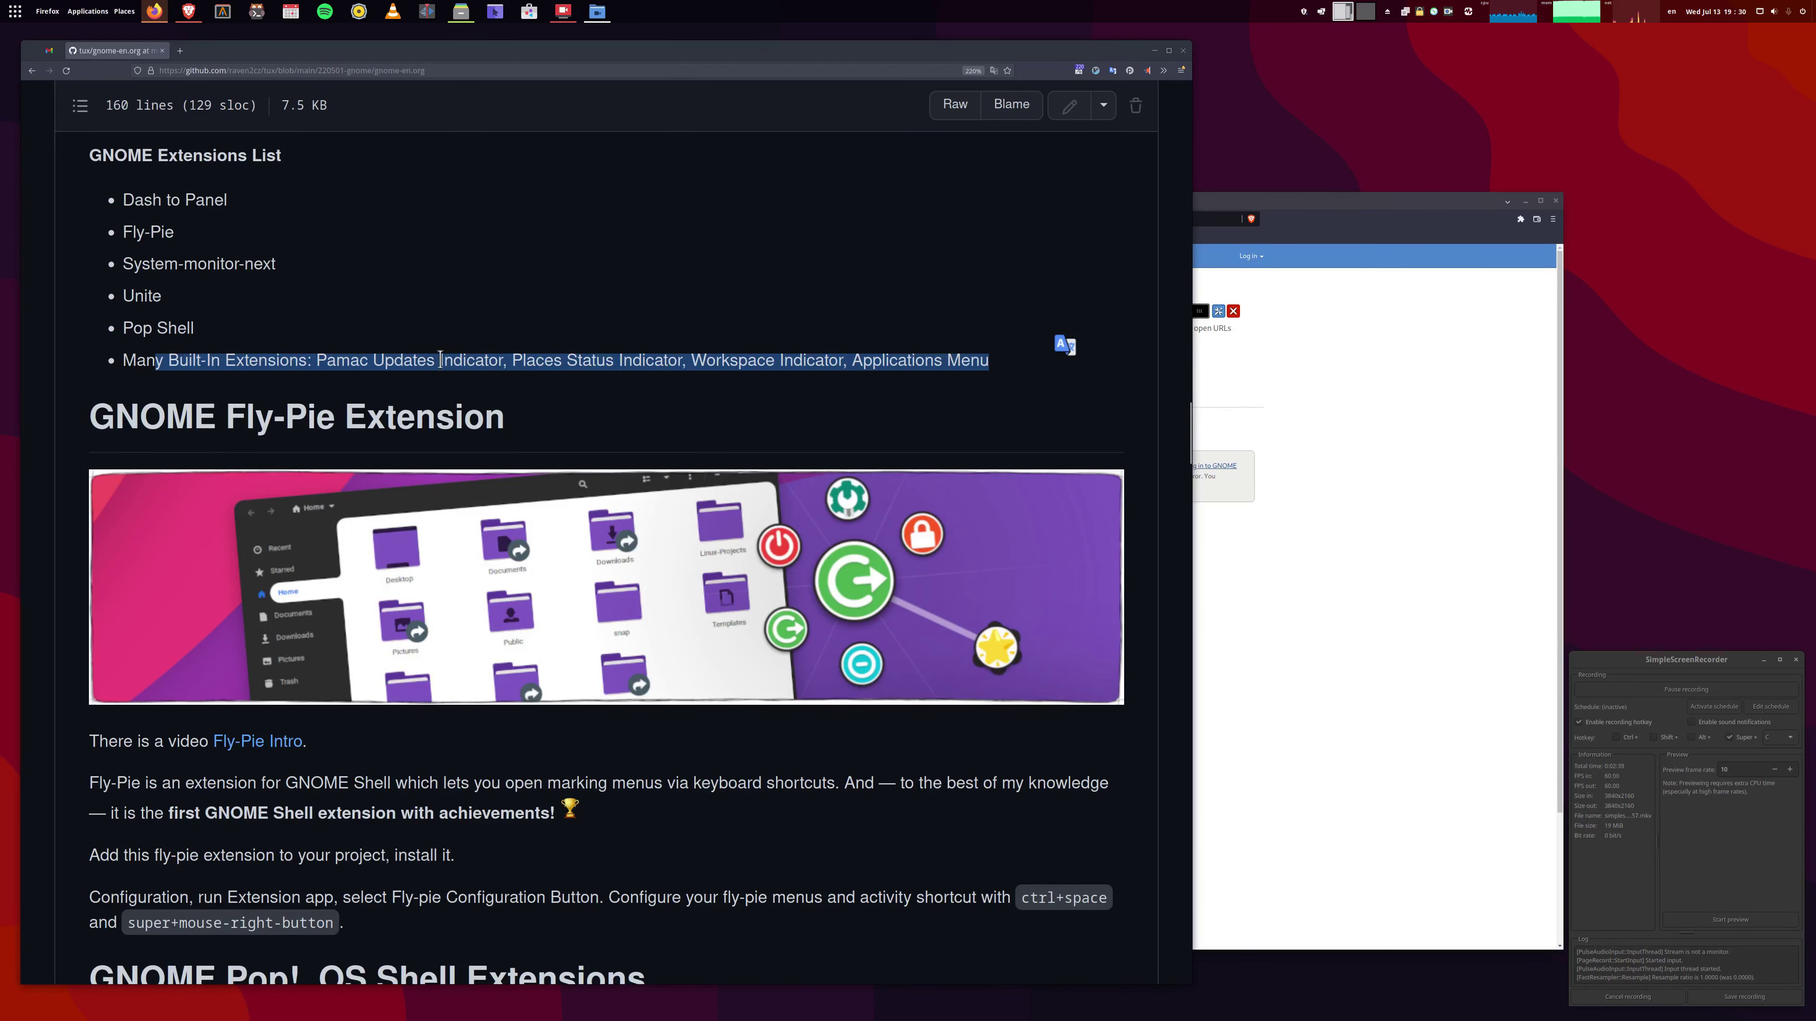
{"action": "left_click", "coordinate": [413, 384]}
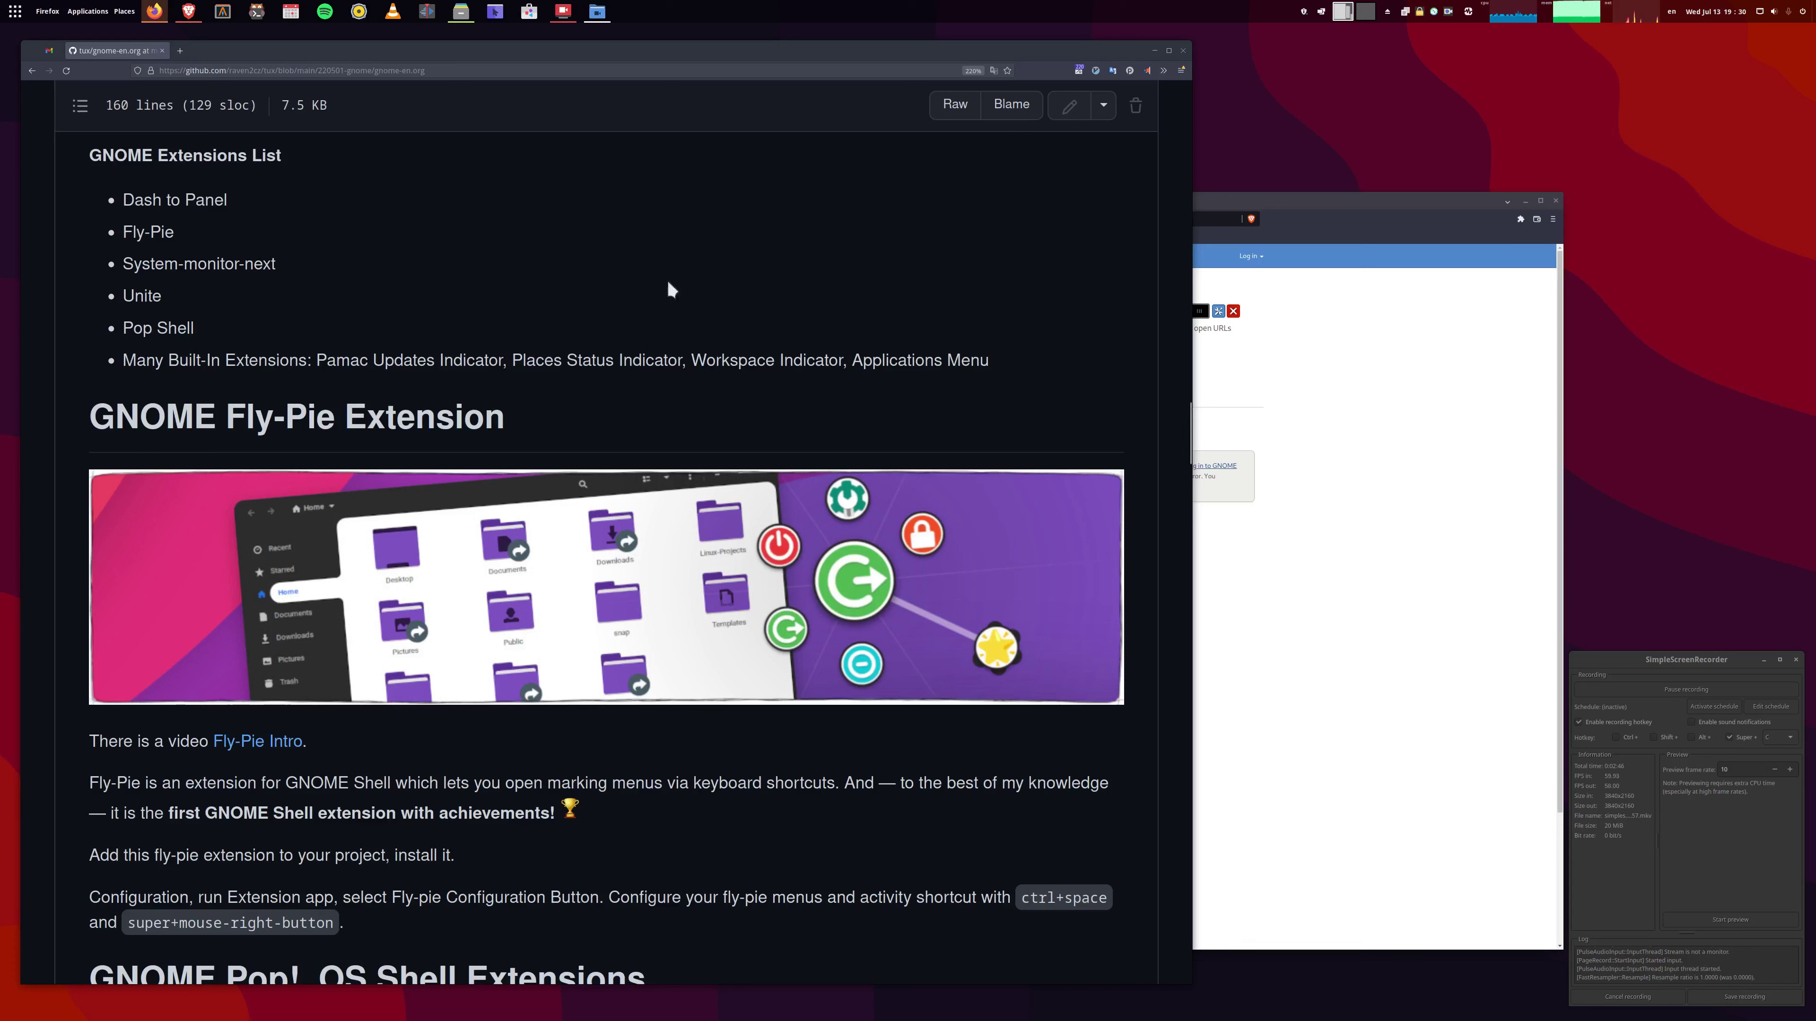
{"action": "left_click", "coordinate": [87, 11]}
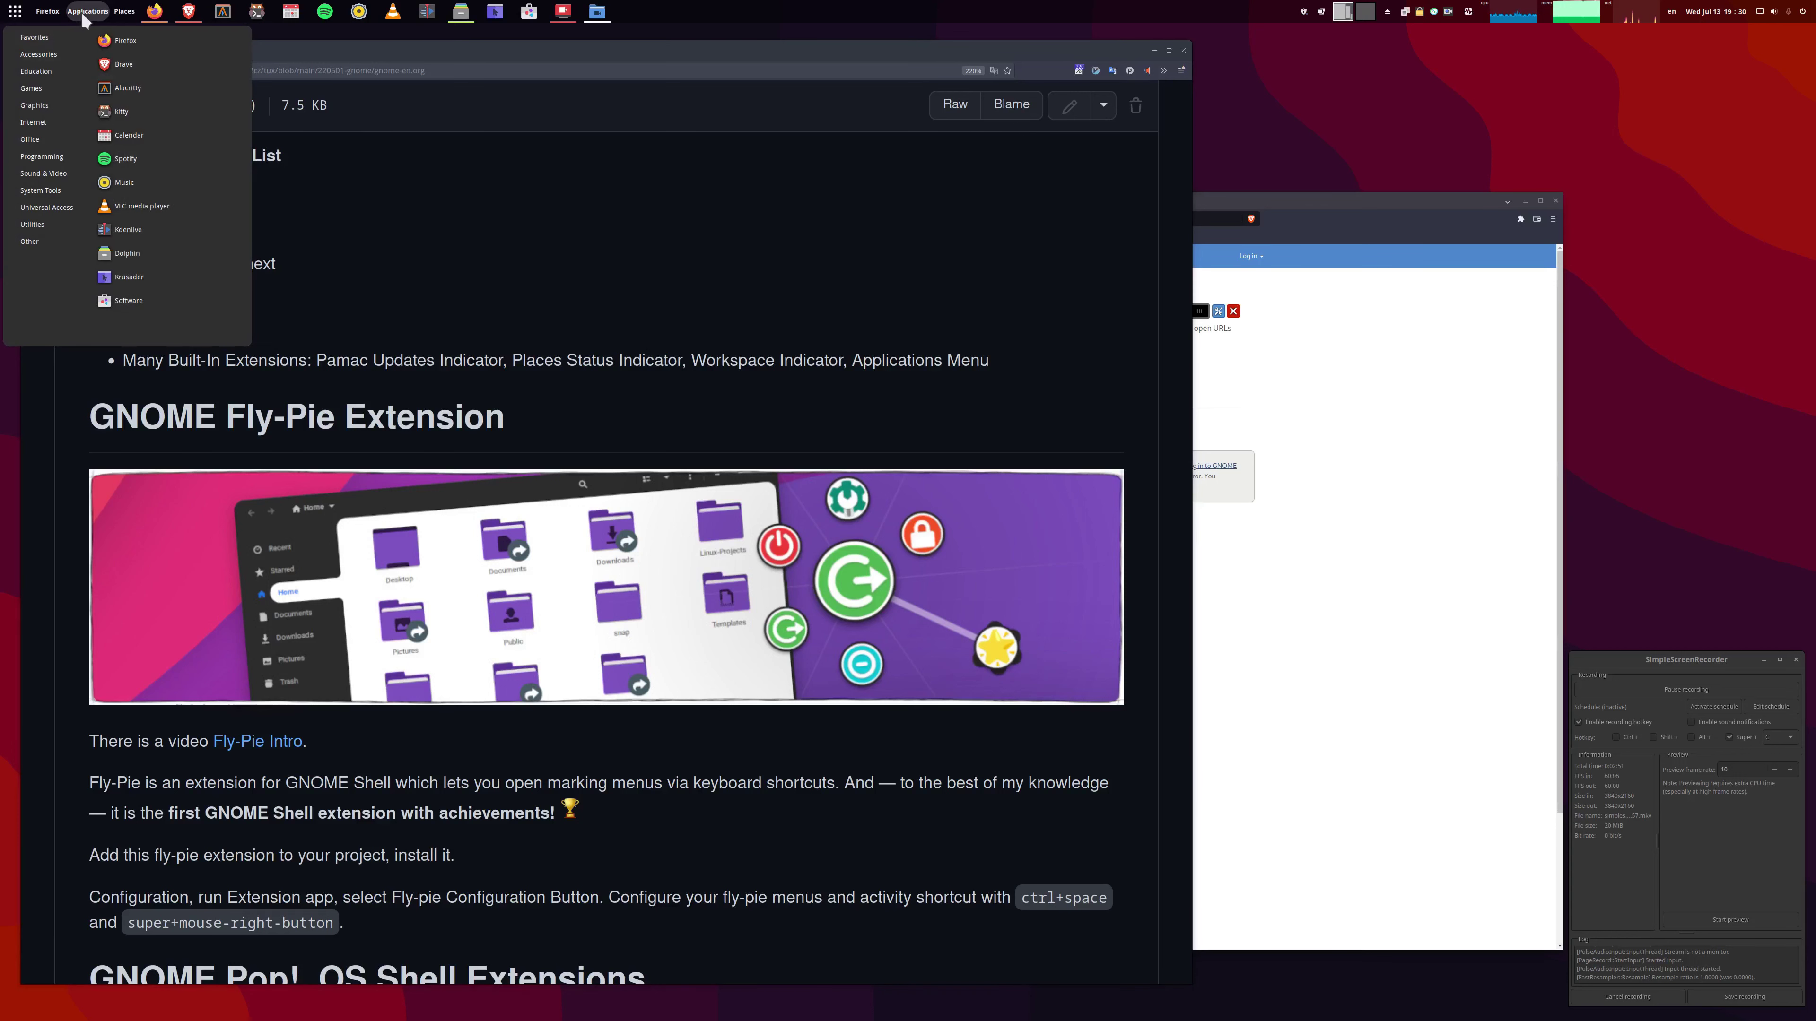
{"action": "mouse_move", "coordinate": [122, 20]}
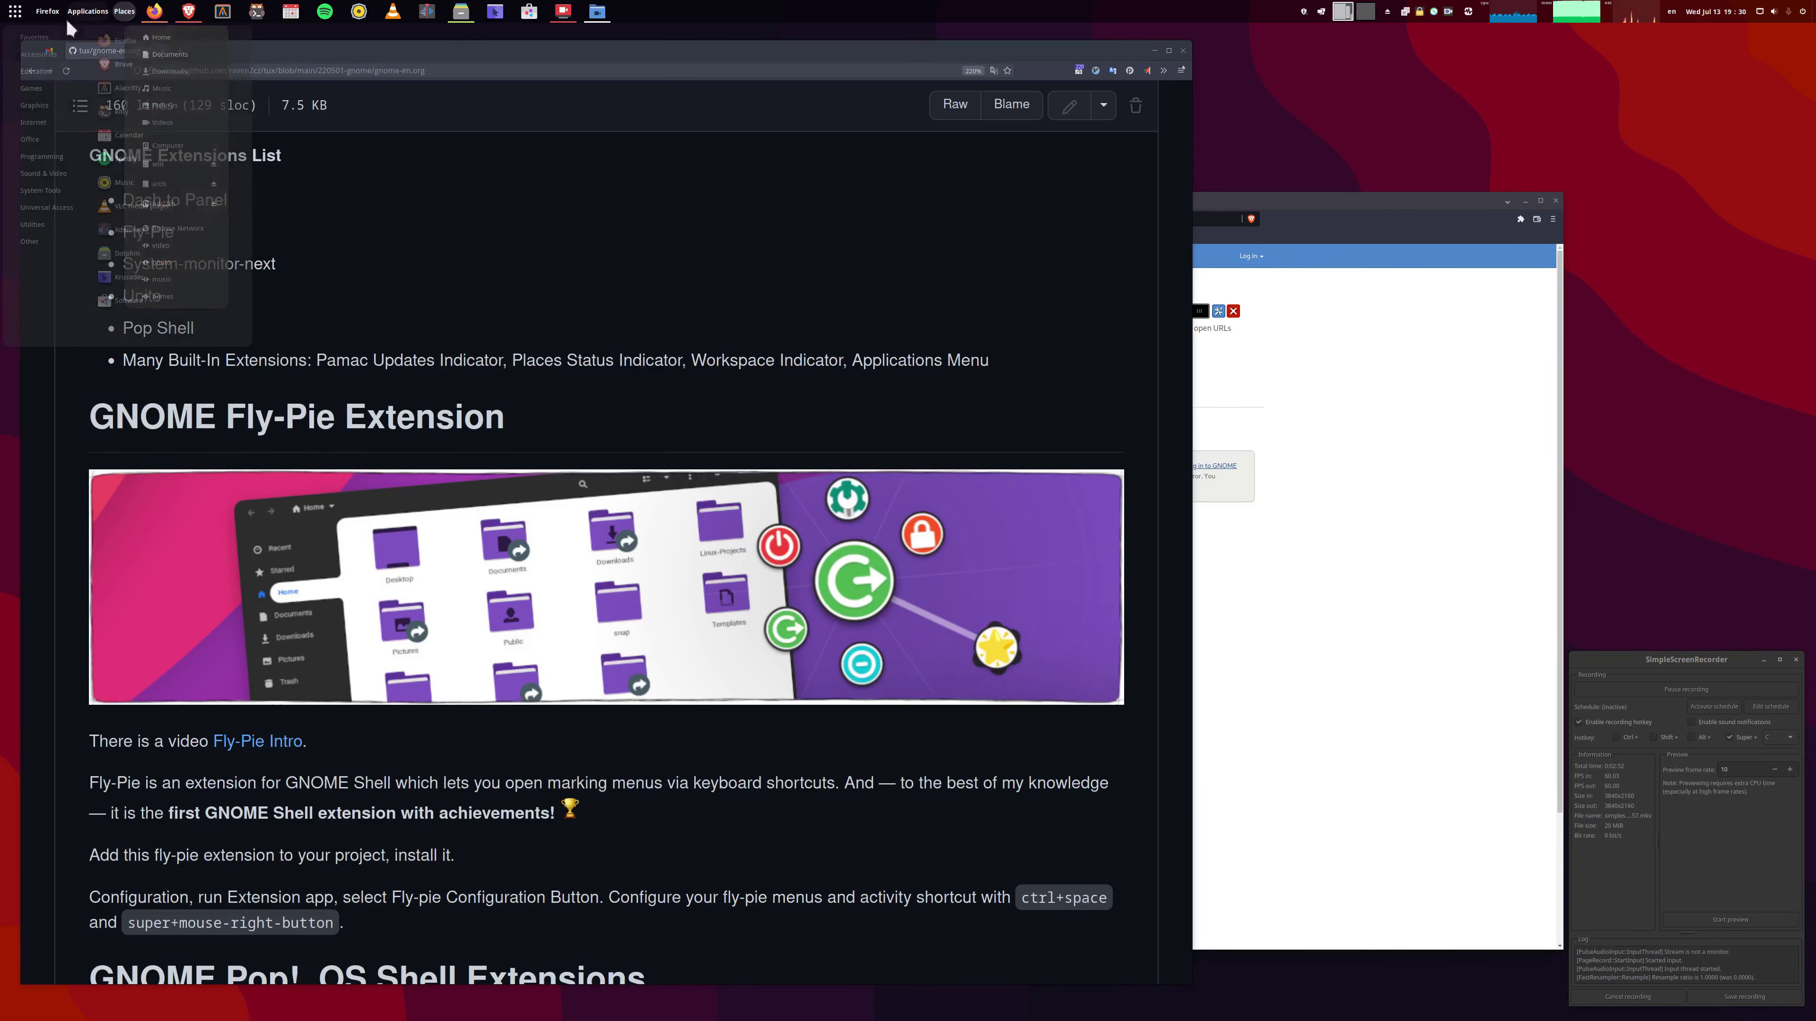
{"action": "mouse_move", "coordinate": [36, 19]}
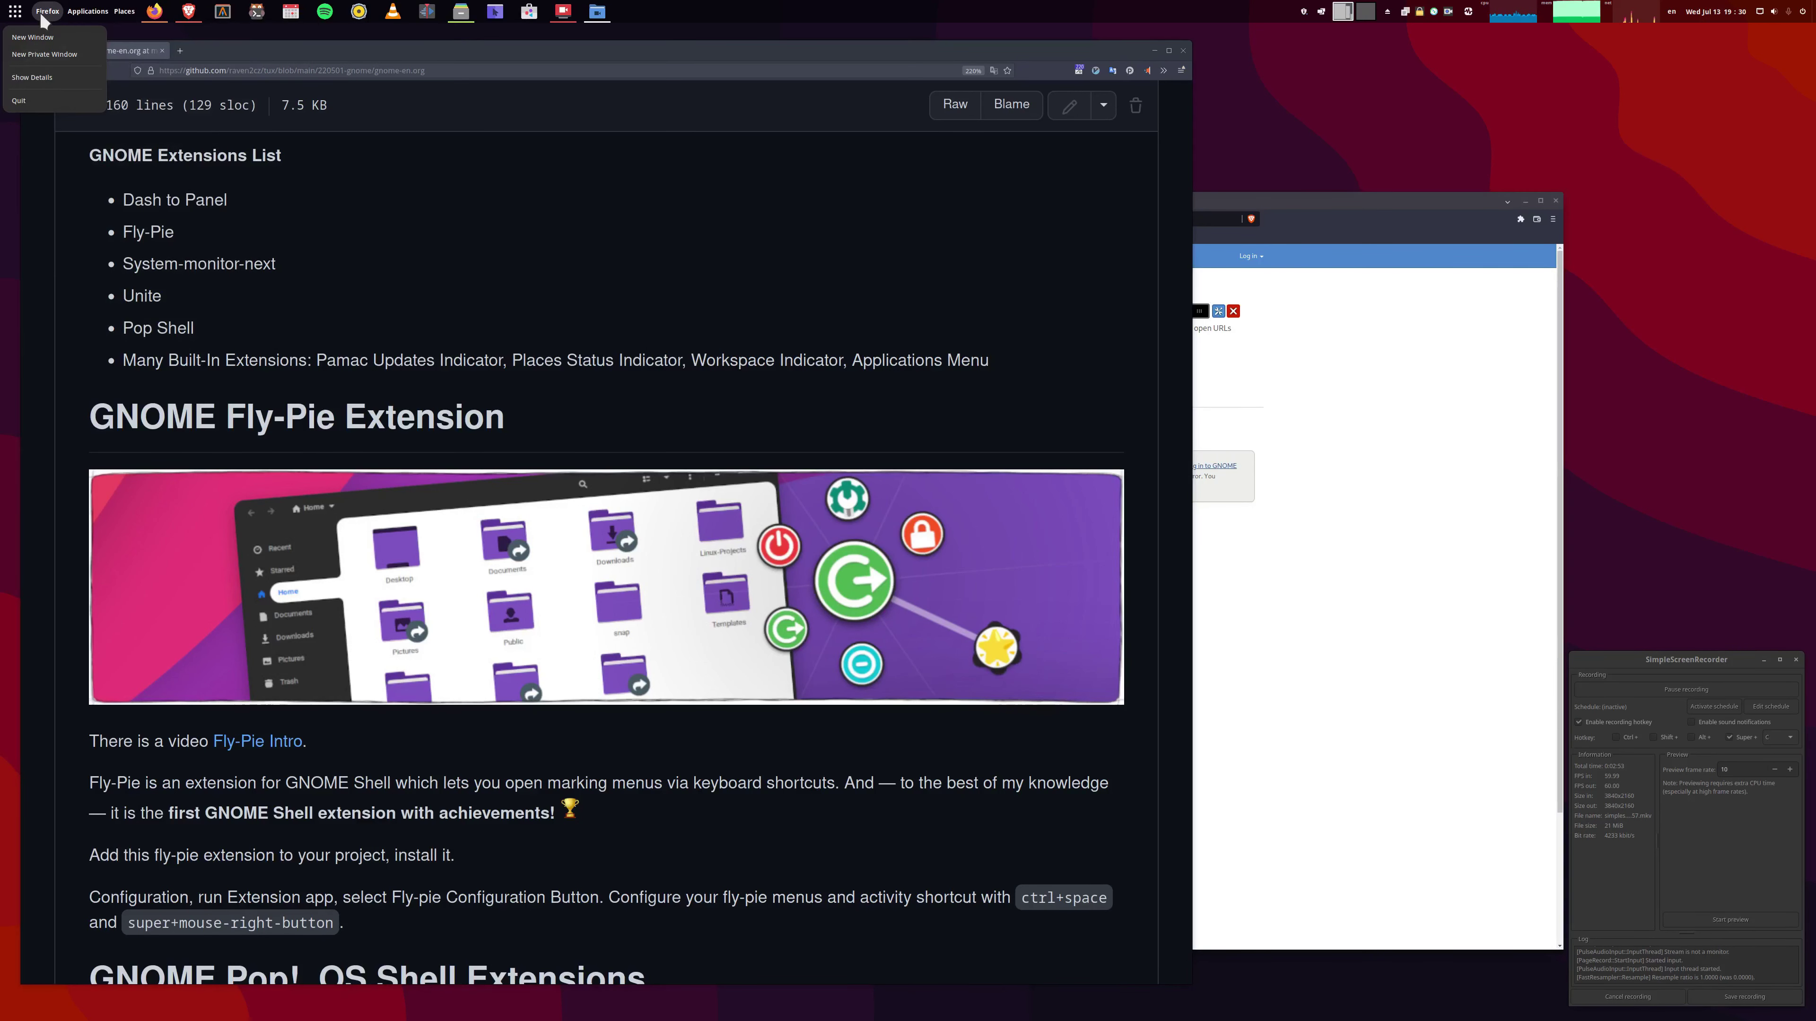
Show the applications overview, switch to the empty second workspace, and return to the first workspace.
{"action": "left_click", "coordinate": [13, 12]}
{"action": "left_click", "coordinate": [14, 12]}
{"action": "left_click", "coordinate": [14, 12]}
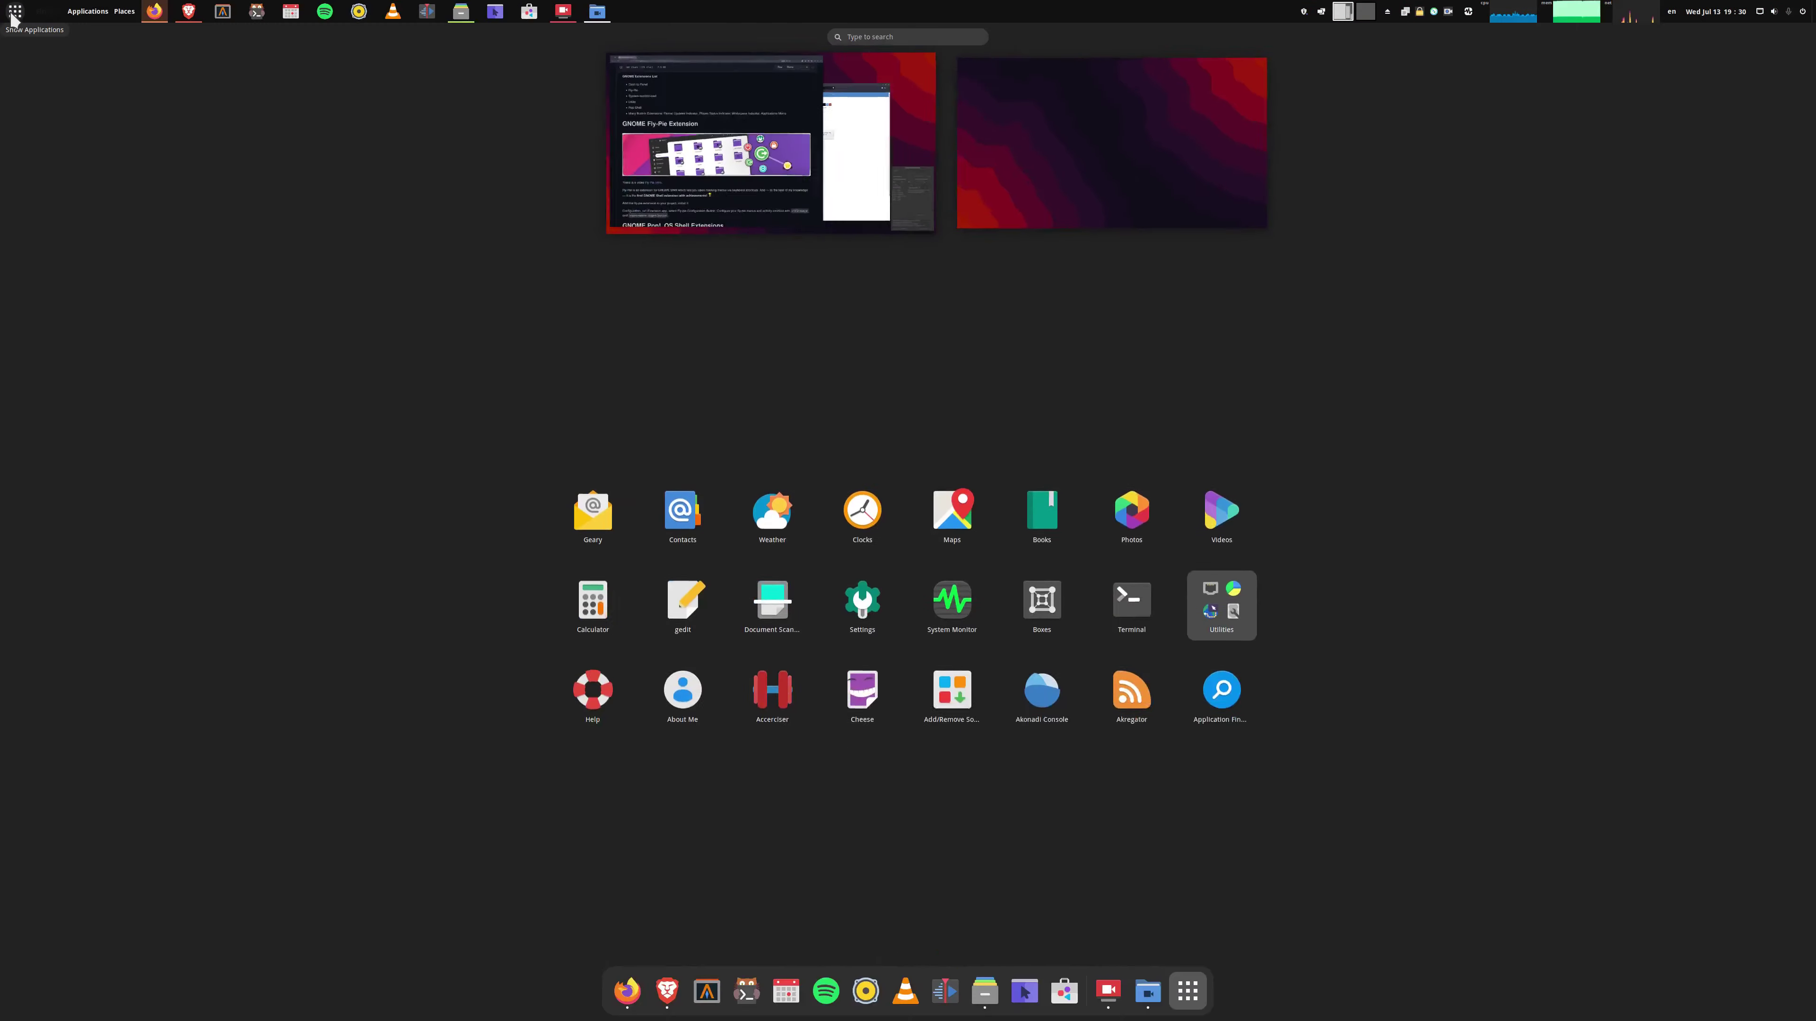
{"action": "left_click", "coordinate": [12, 14]}
{"action": "left_click", "coordinate": [12, 14]}
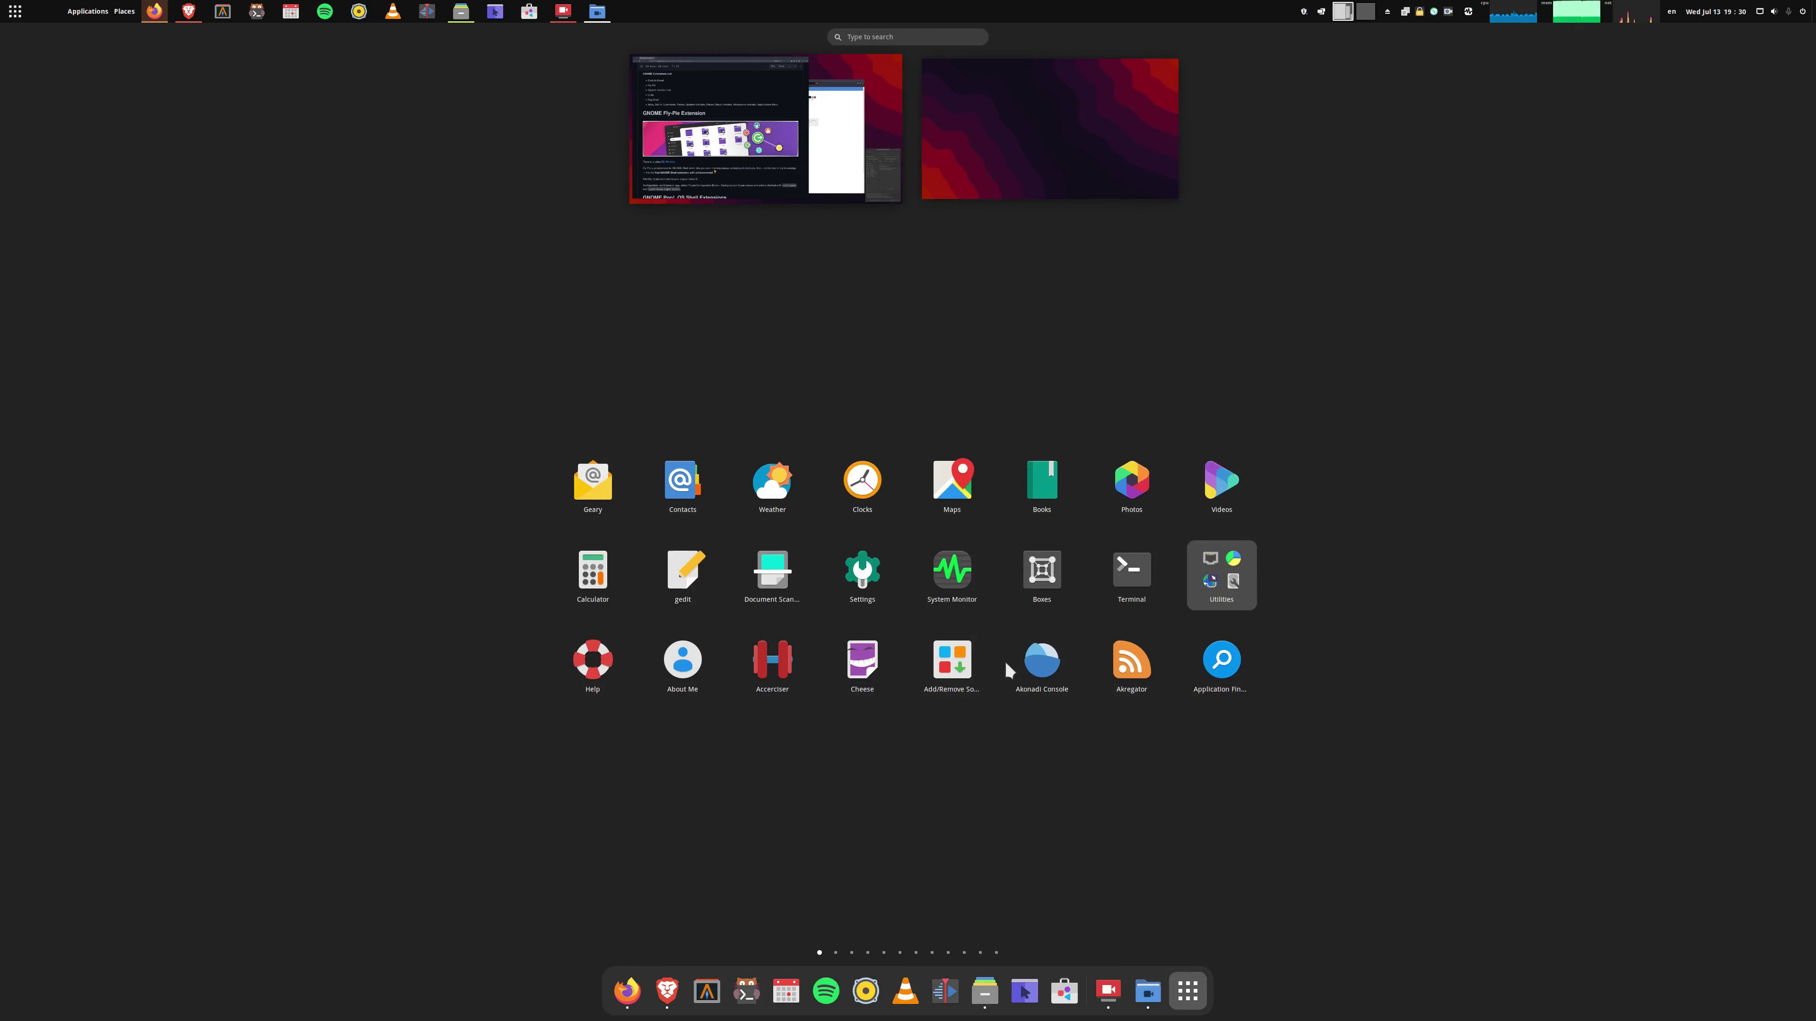
{"action": "left_click", "coordinate": [1024, 149]}
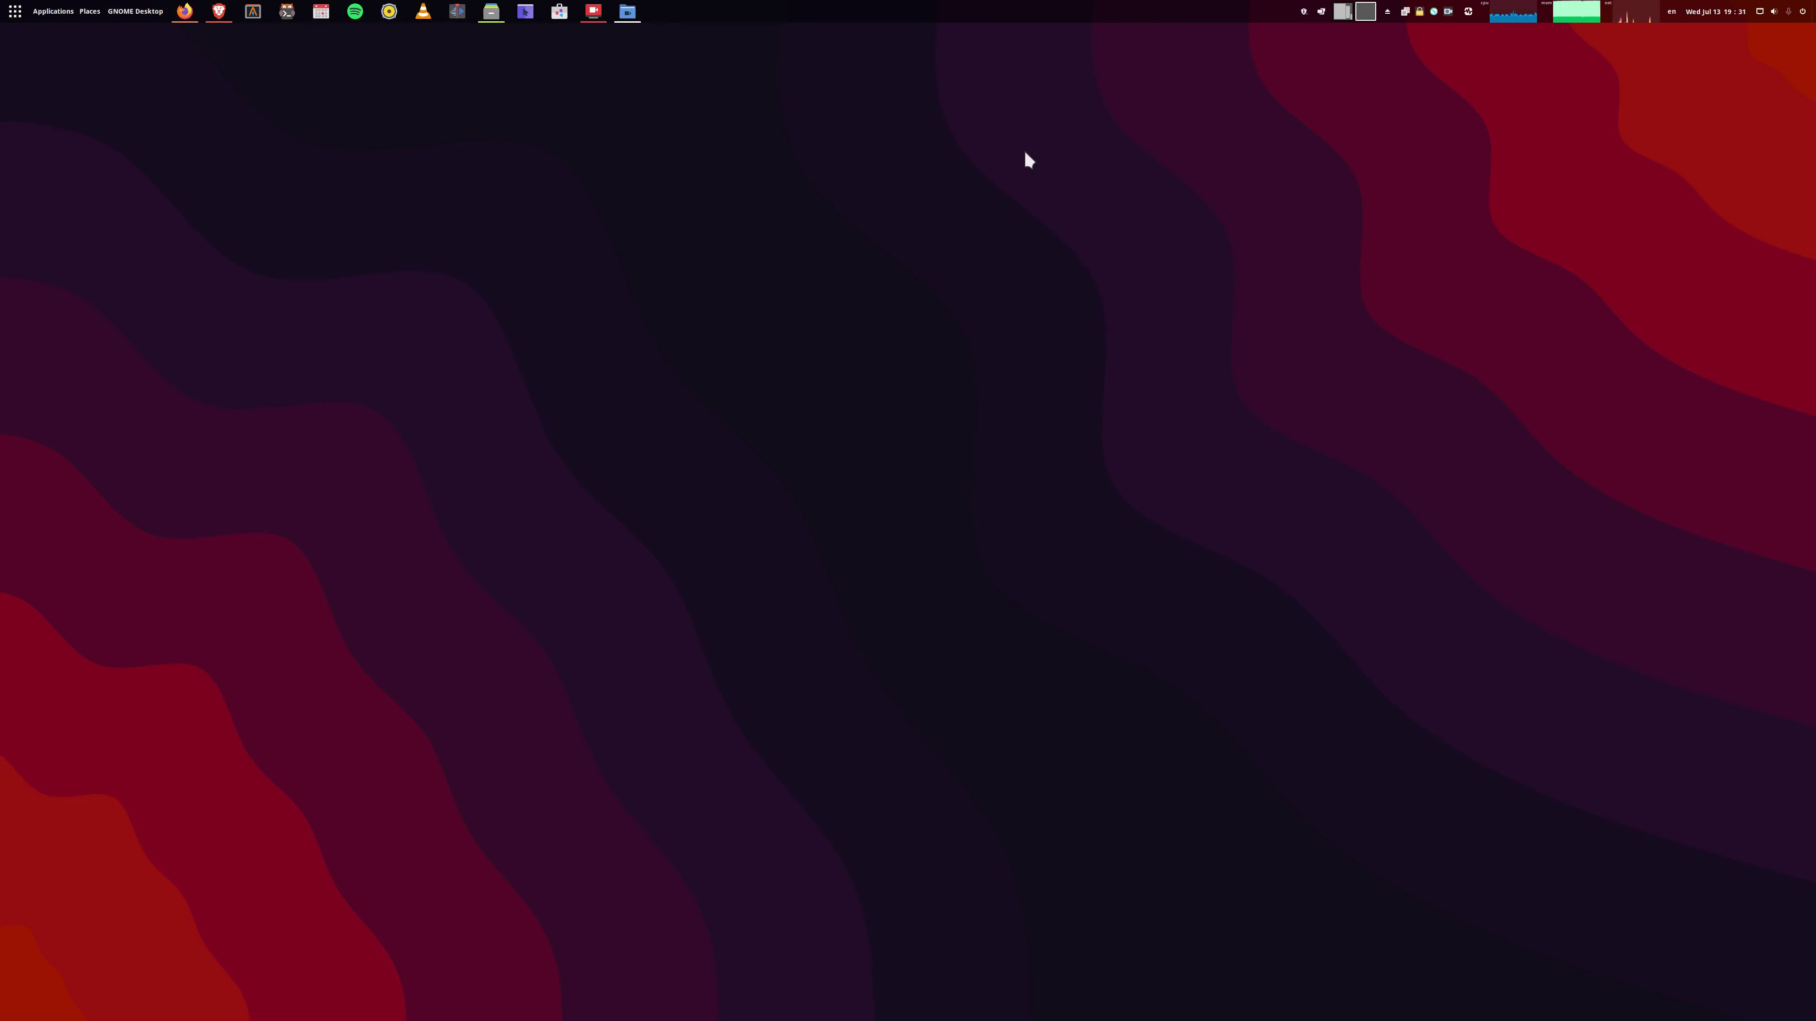
{"action": "left_click", "coordinate": [12, 12]}
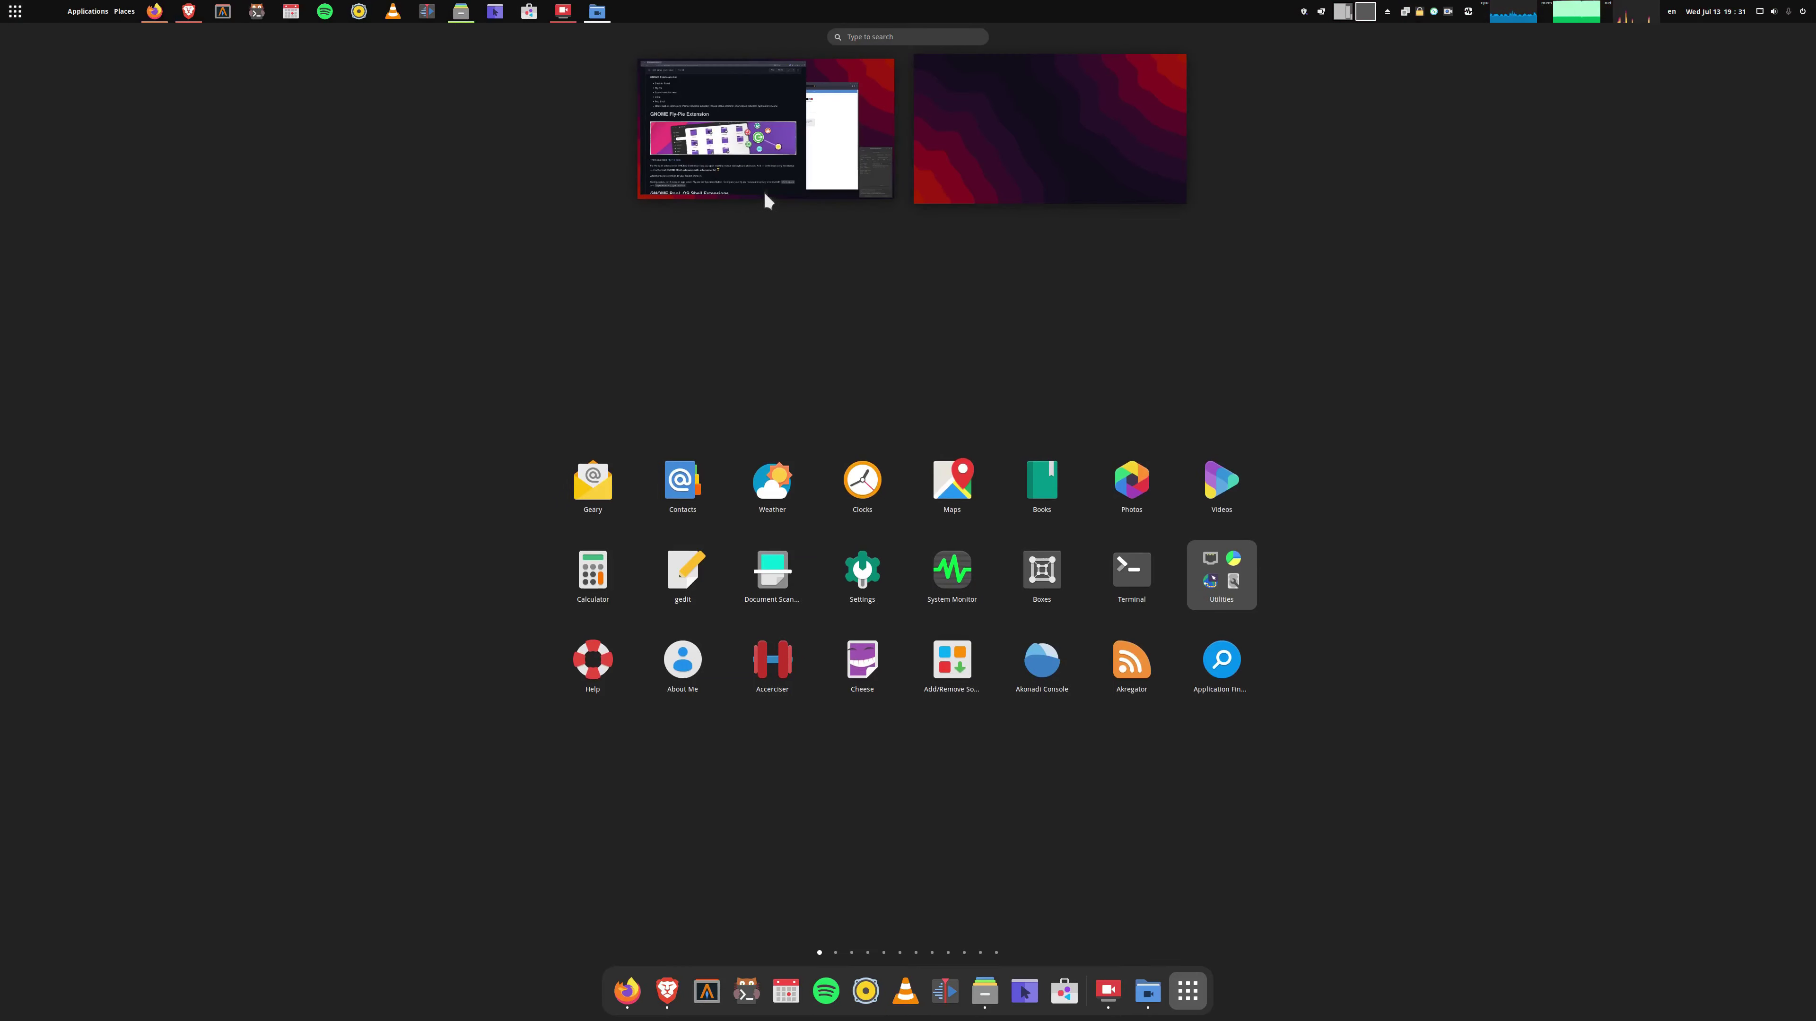
{"action": "left_click", "coordinate": [771, 127]}
Move the Brave window to the second workspace in the applications overview and bring it back to the first.
{"action": "left_click", "coordinate": [12, 12]}
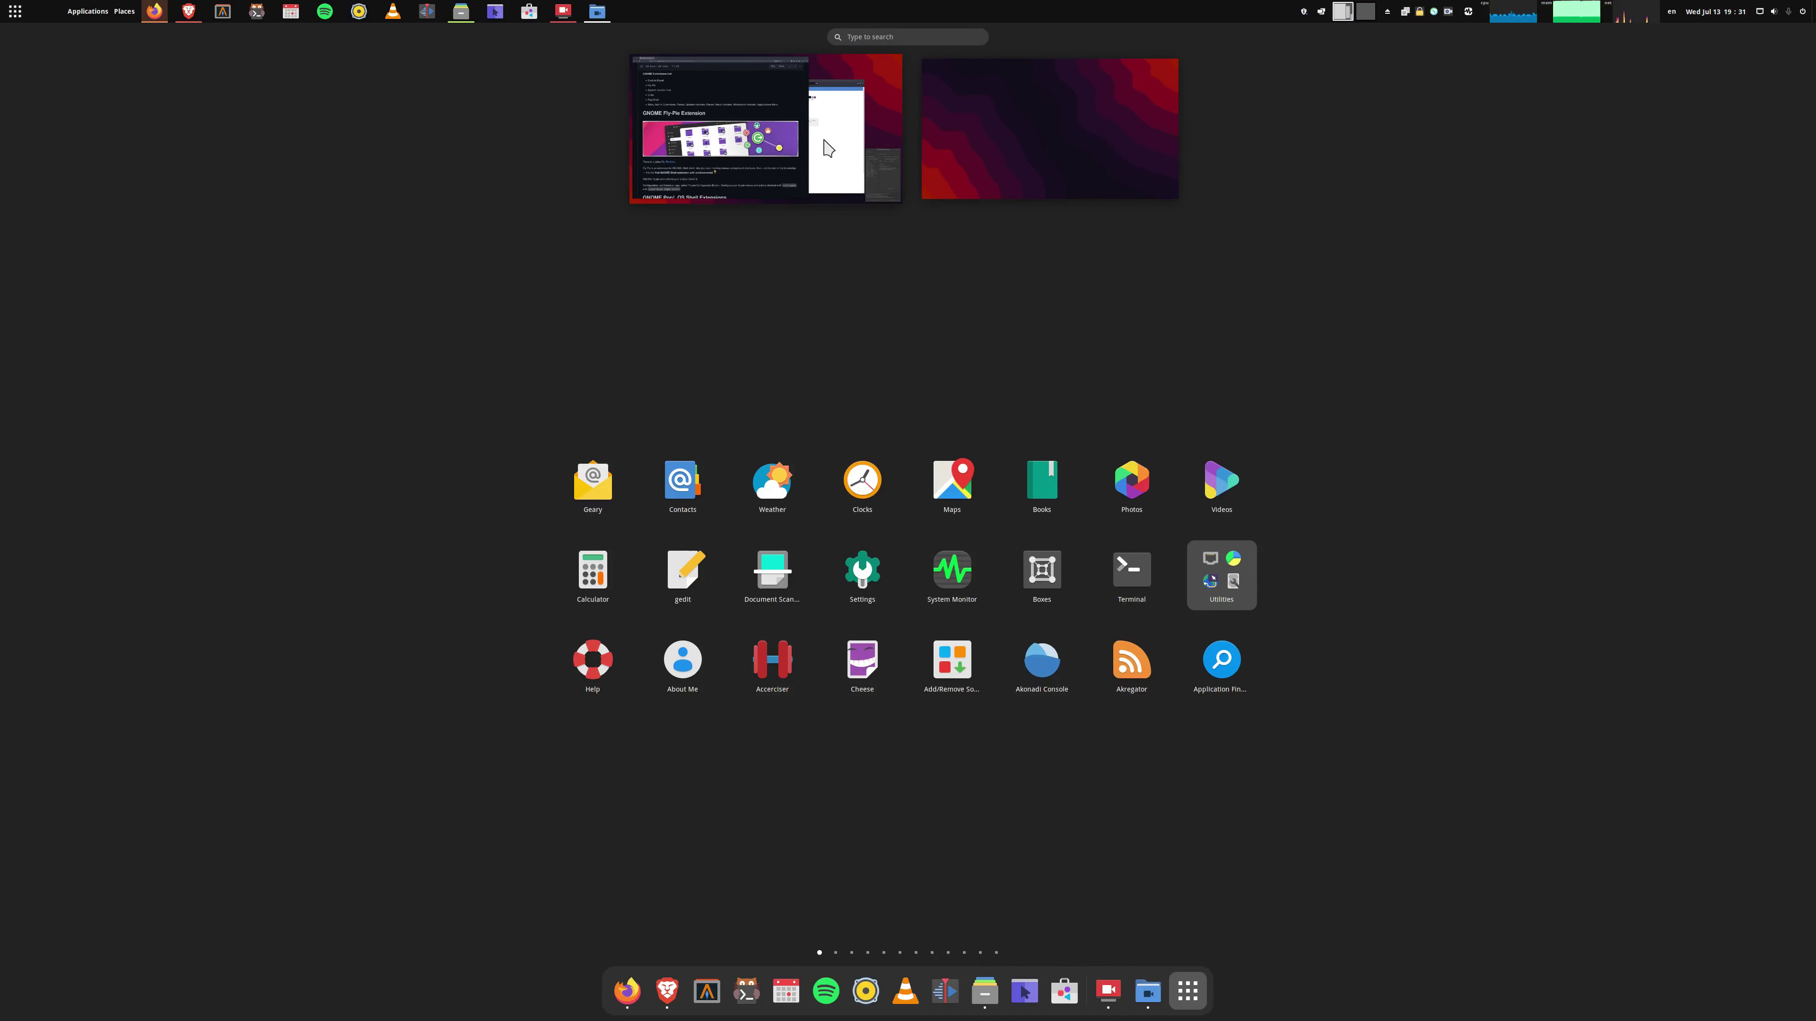
{"action": "left_click_drag", "start_coordinate": [826, 147], "coordinate": [1040, 126]}
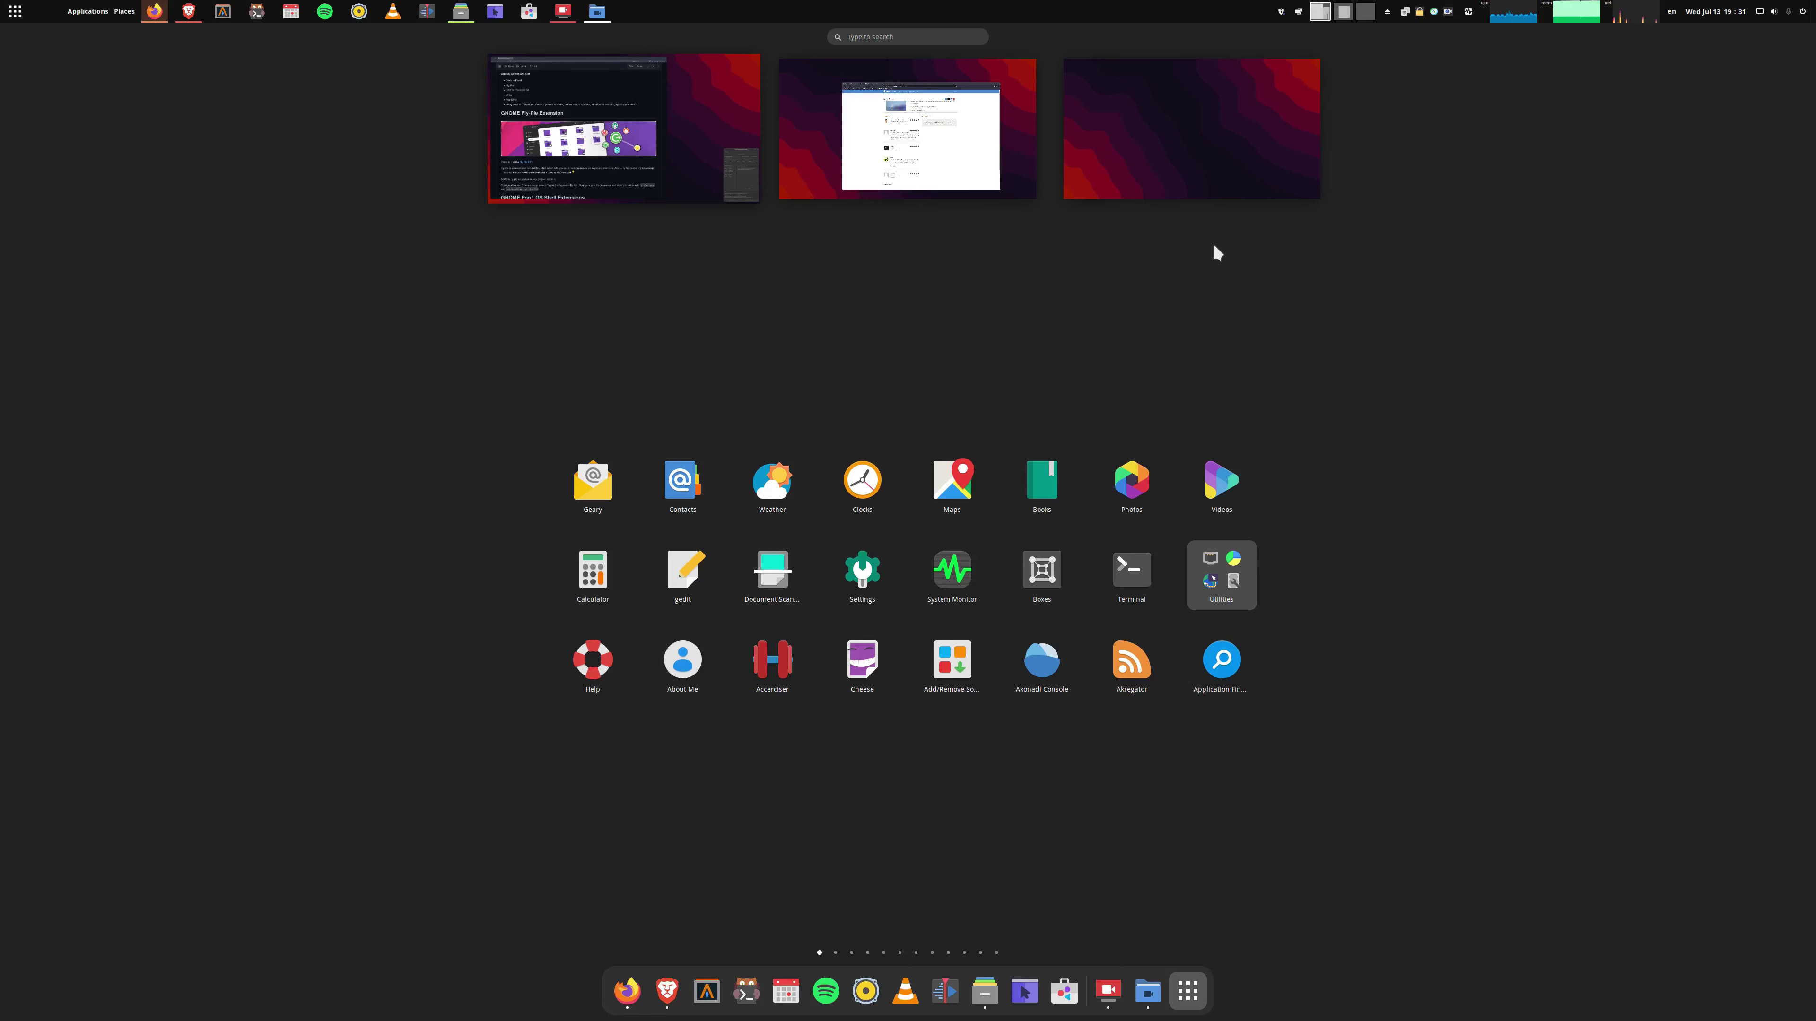
{"action": "left_click_drag", "start_coordinate": [951, 140], "coordinate": [687, 124]}
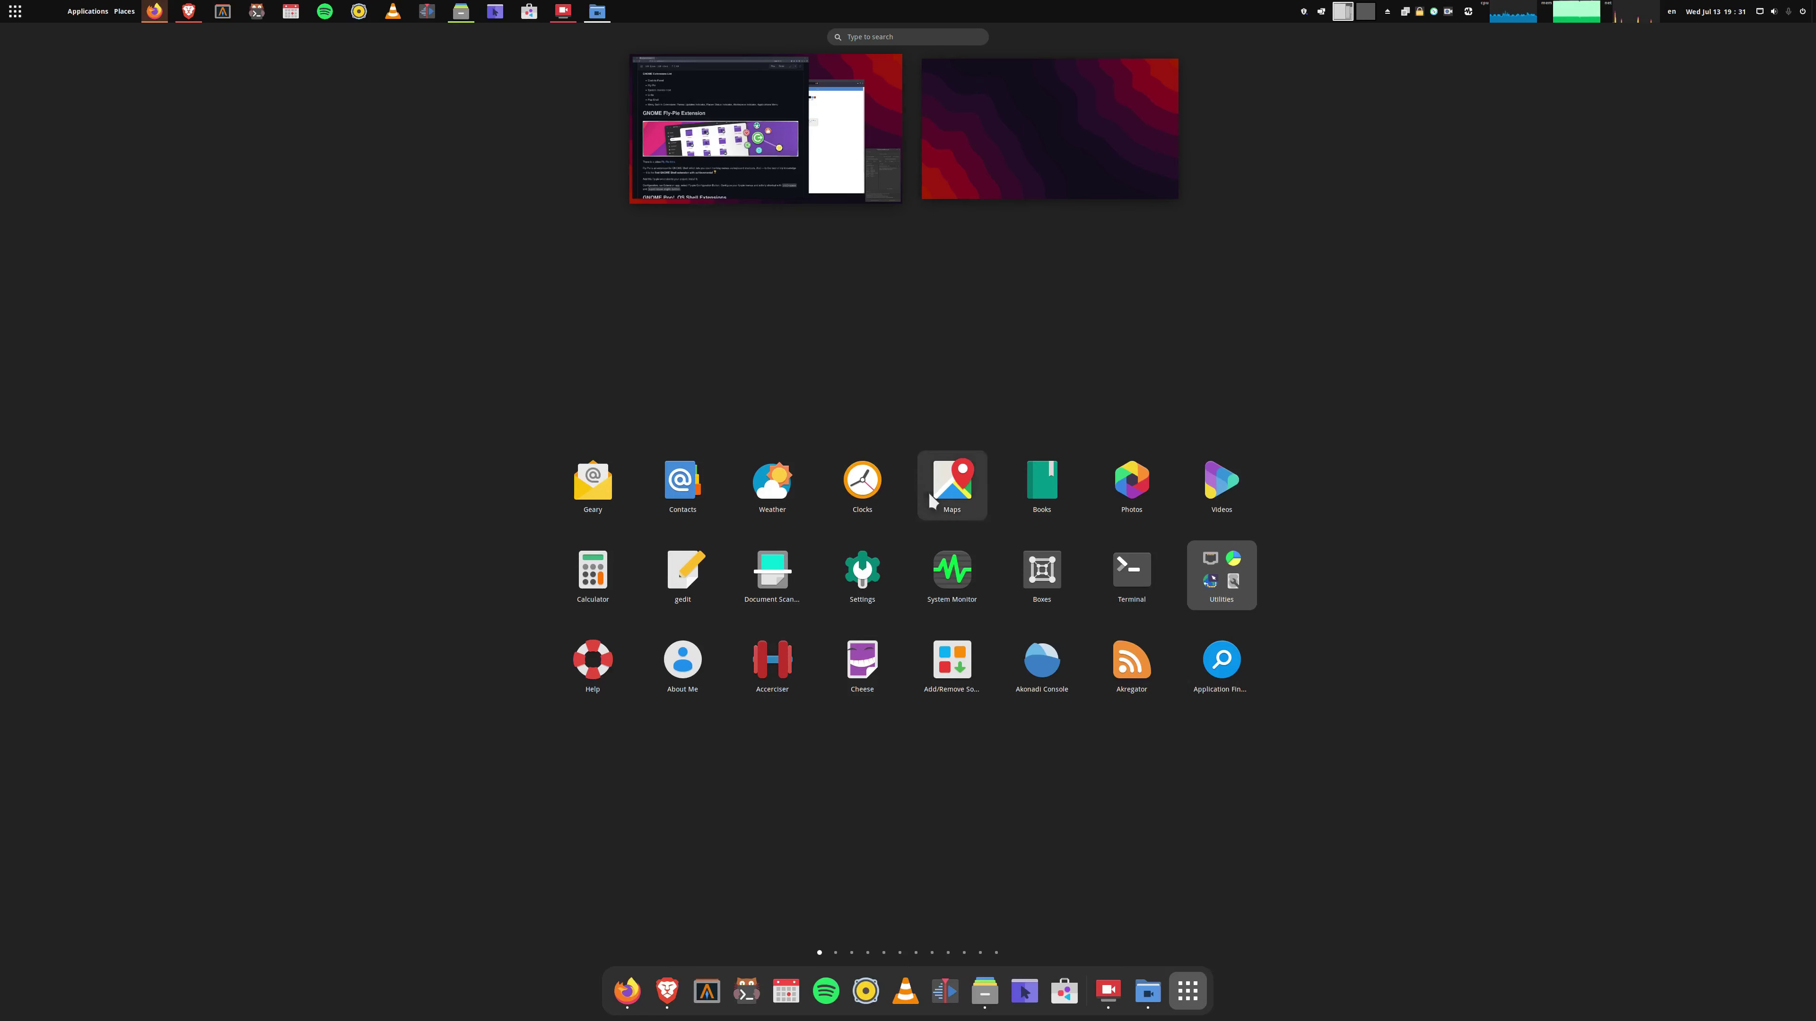
Browse the applications overview to its fourth page and back, view the Utilities folder, and return to the desktop.
{"action": "left_click", "coordinate": [867, 952]}
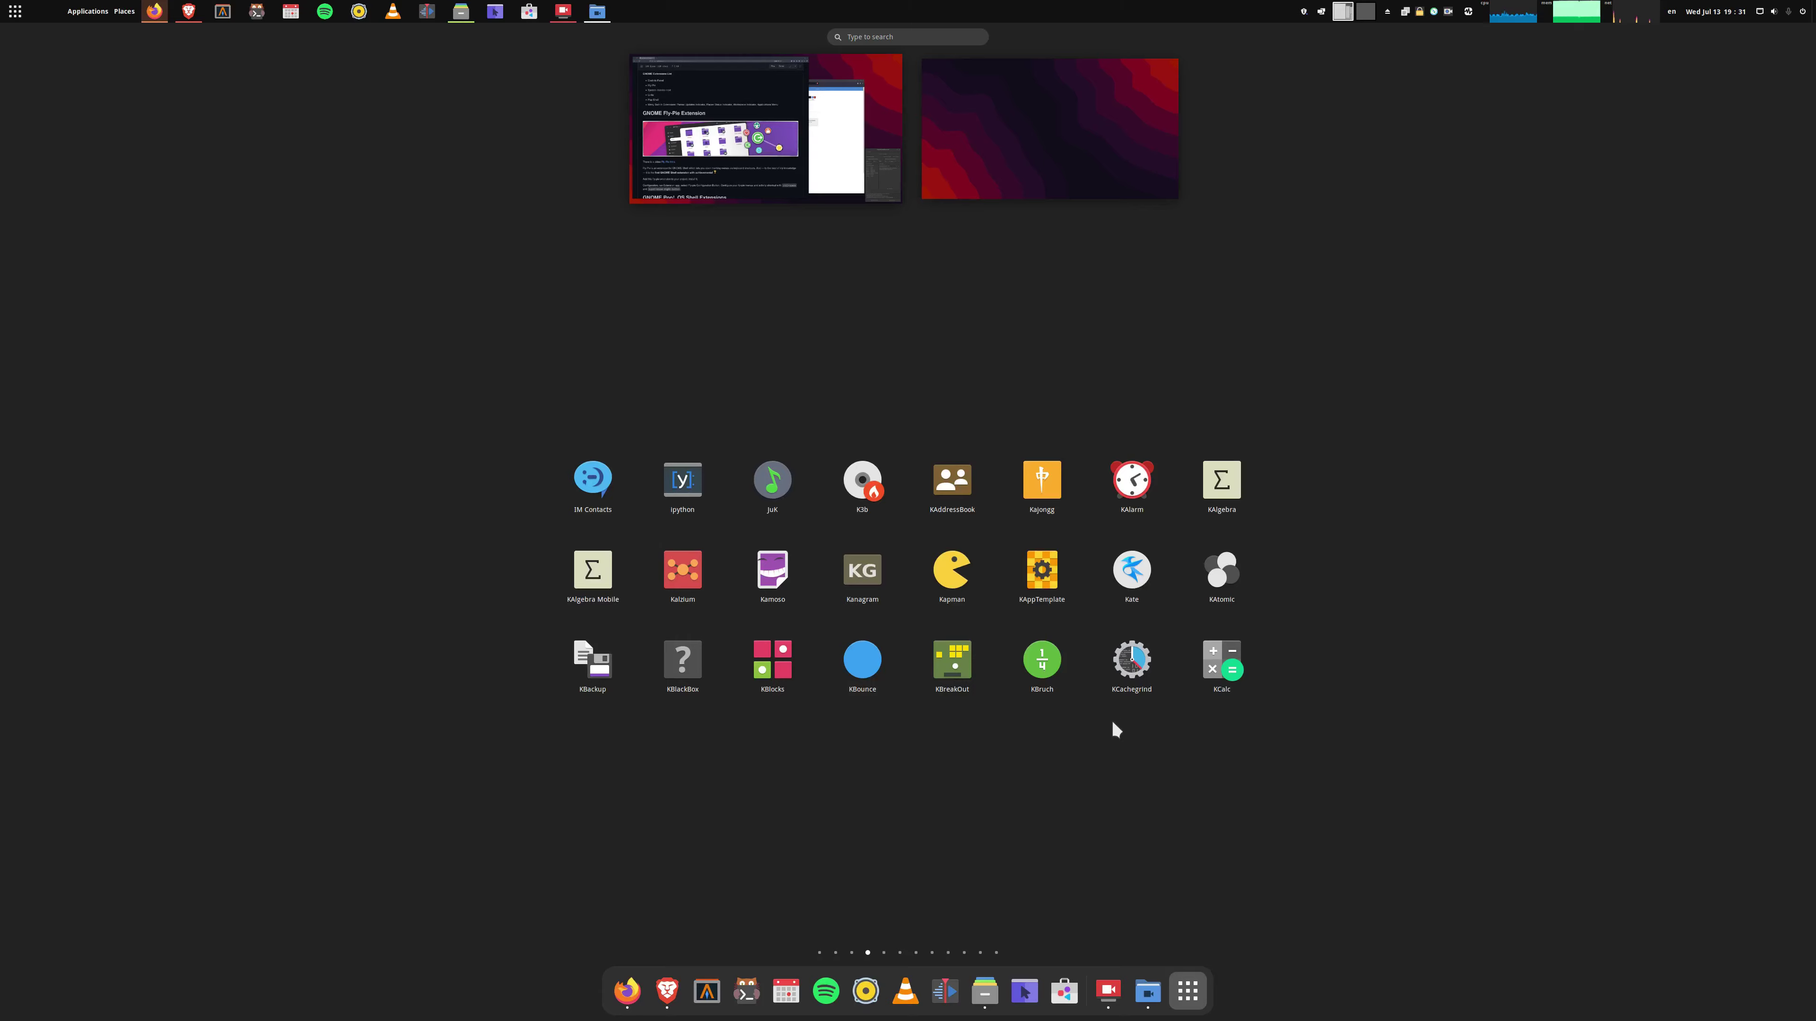
{"action": "left_click", "coordinate": [821, 953]}
{"action": "left_click", "coordinate": [1223, 561]}
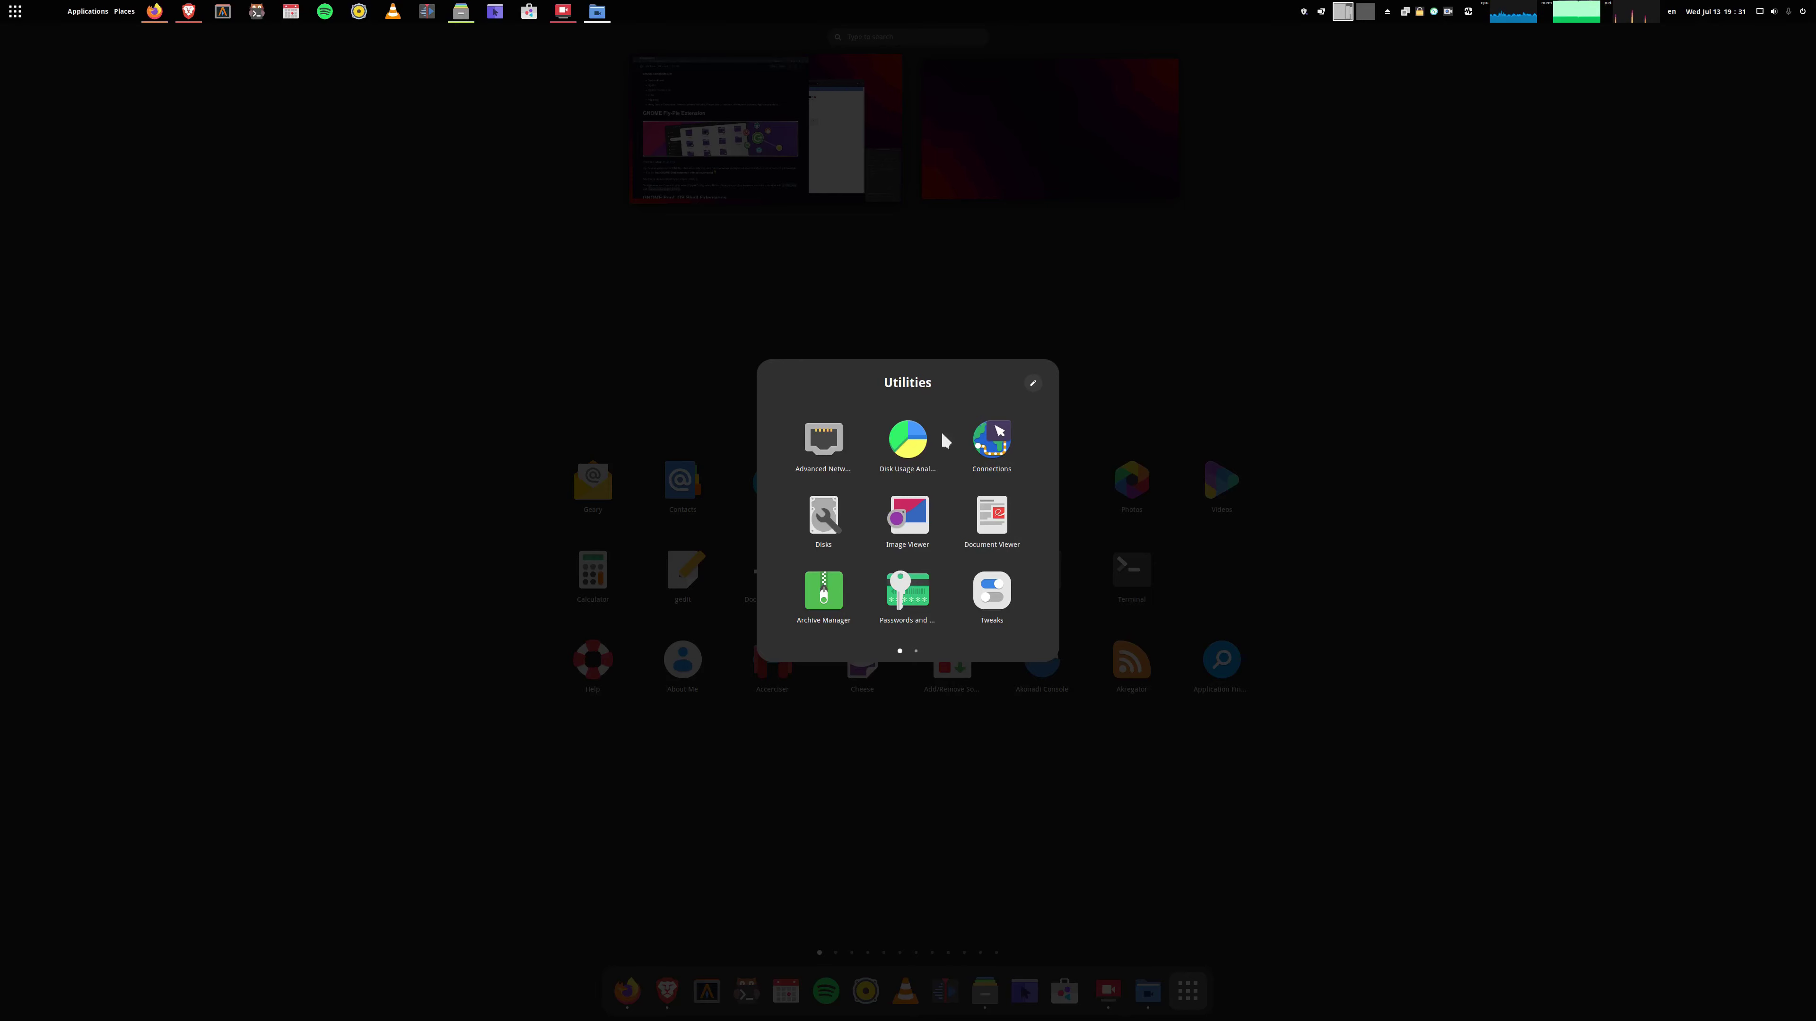
{"action": "left_click", "coordinate": [1158, 326]}
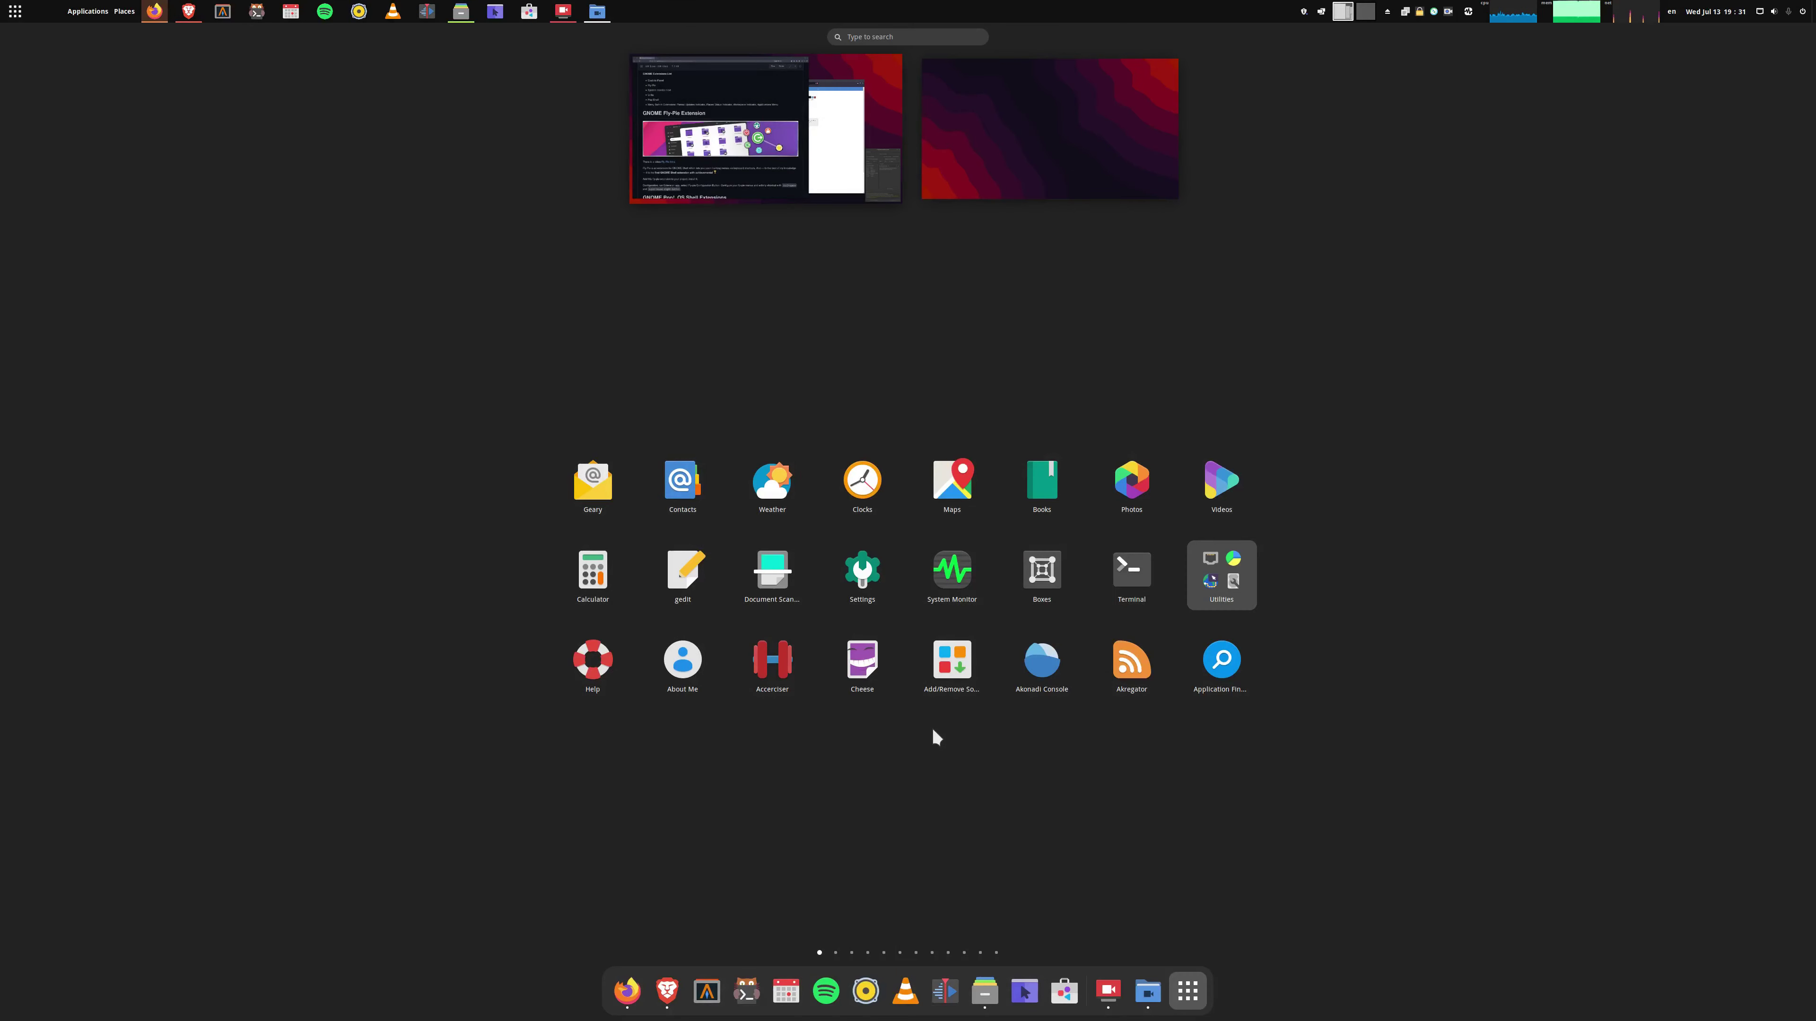
{"action": "key", "text": "super"}
{"action": "key", "text": "super"}
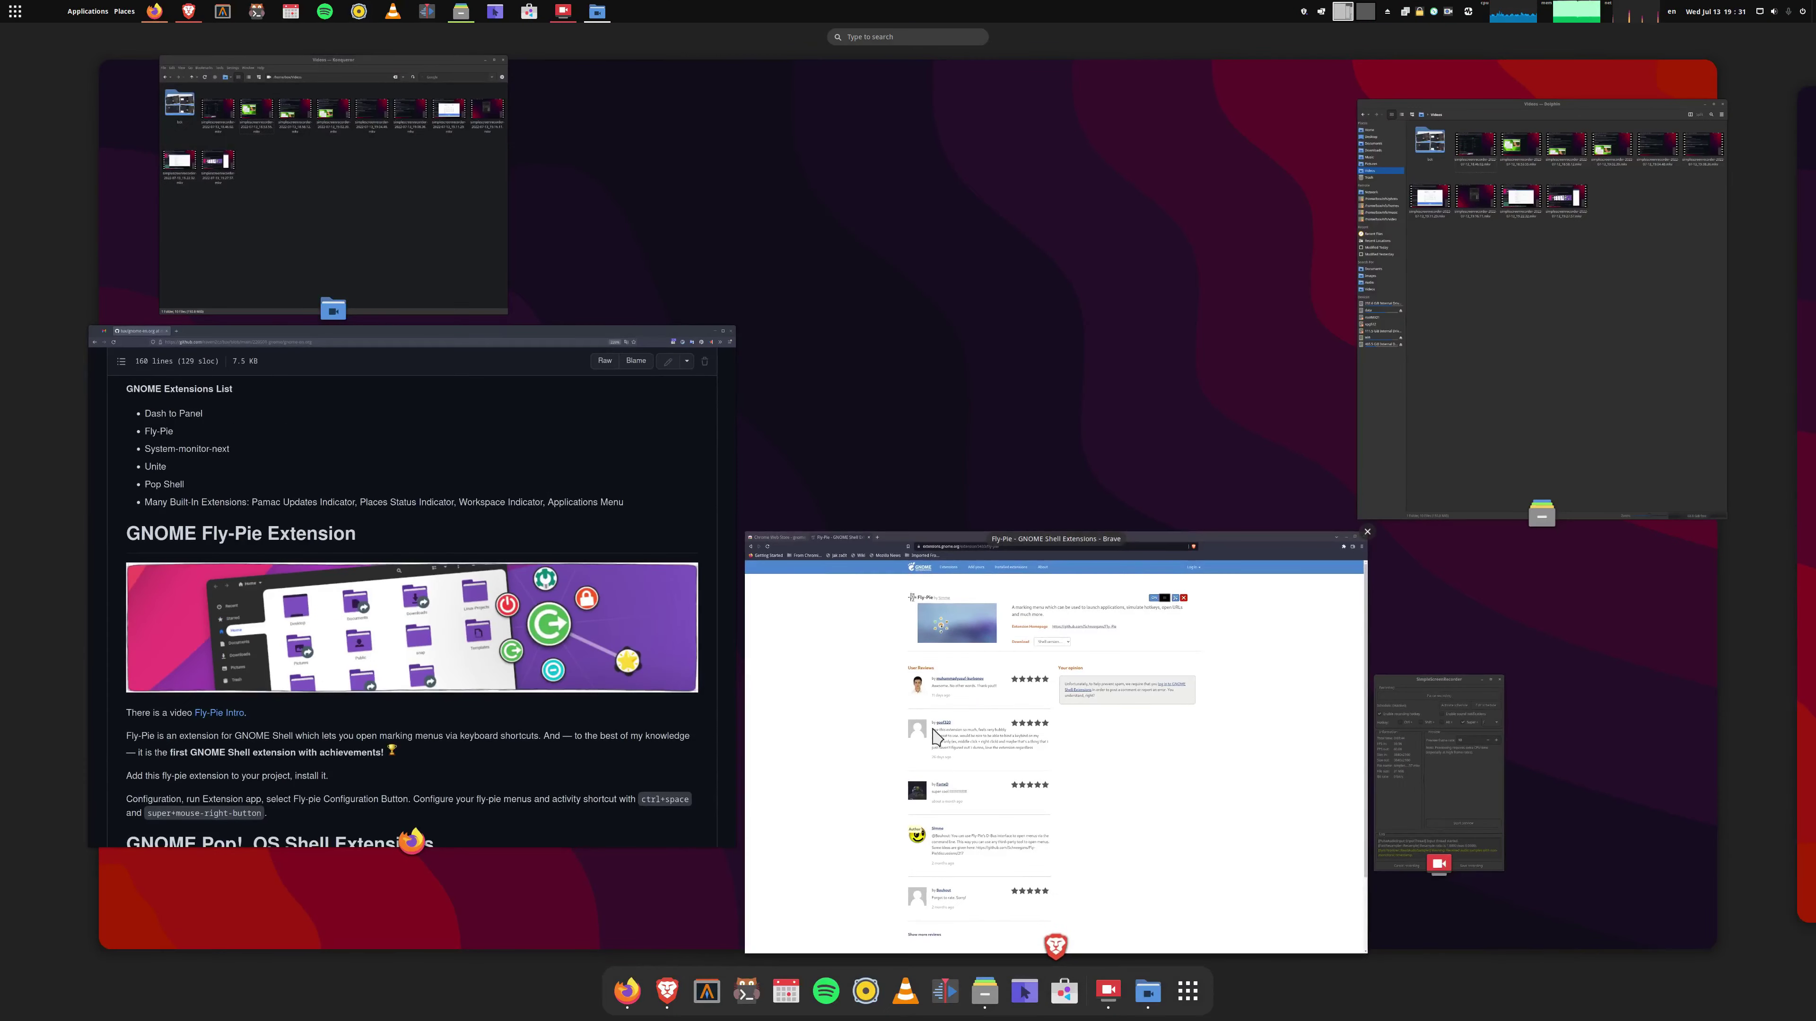
{"action": "key", "text": "super"}
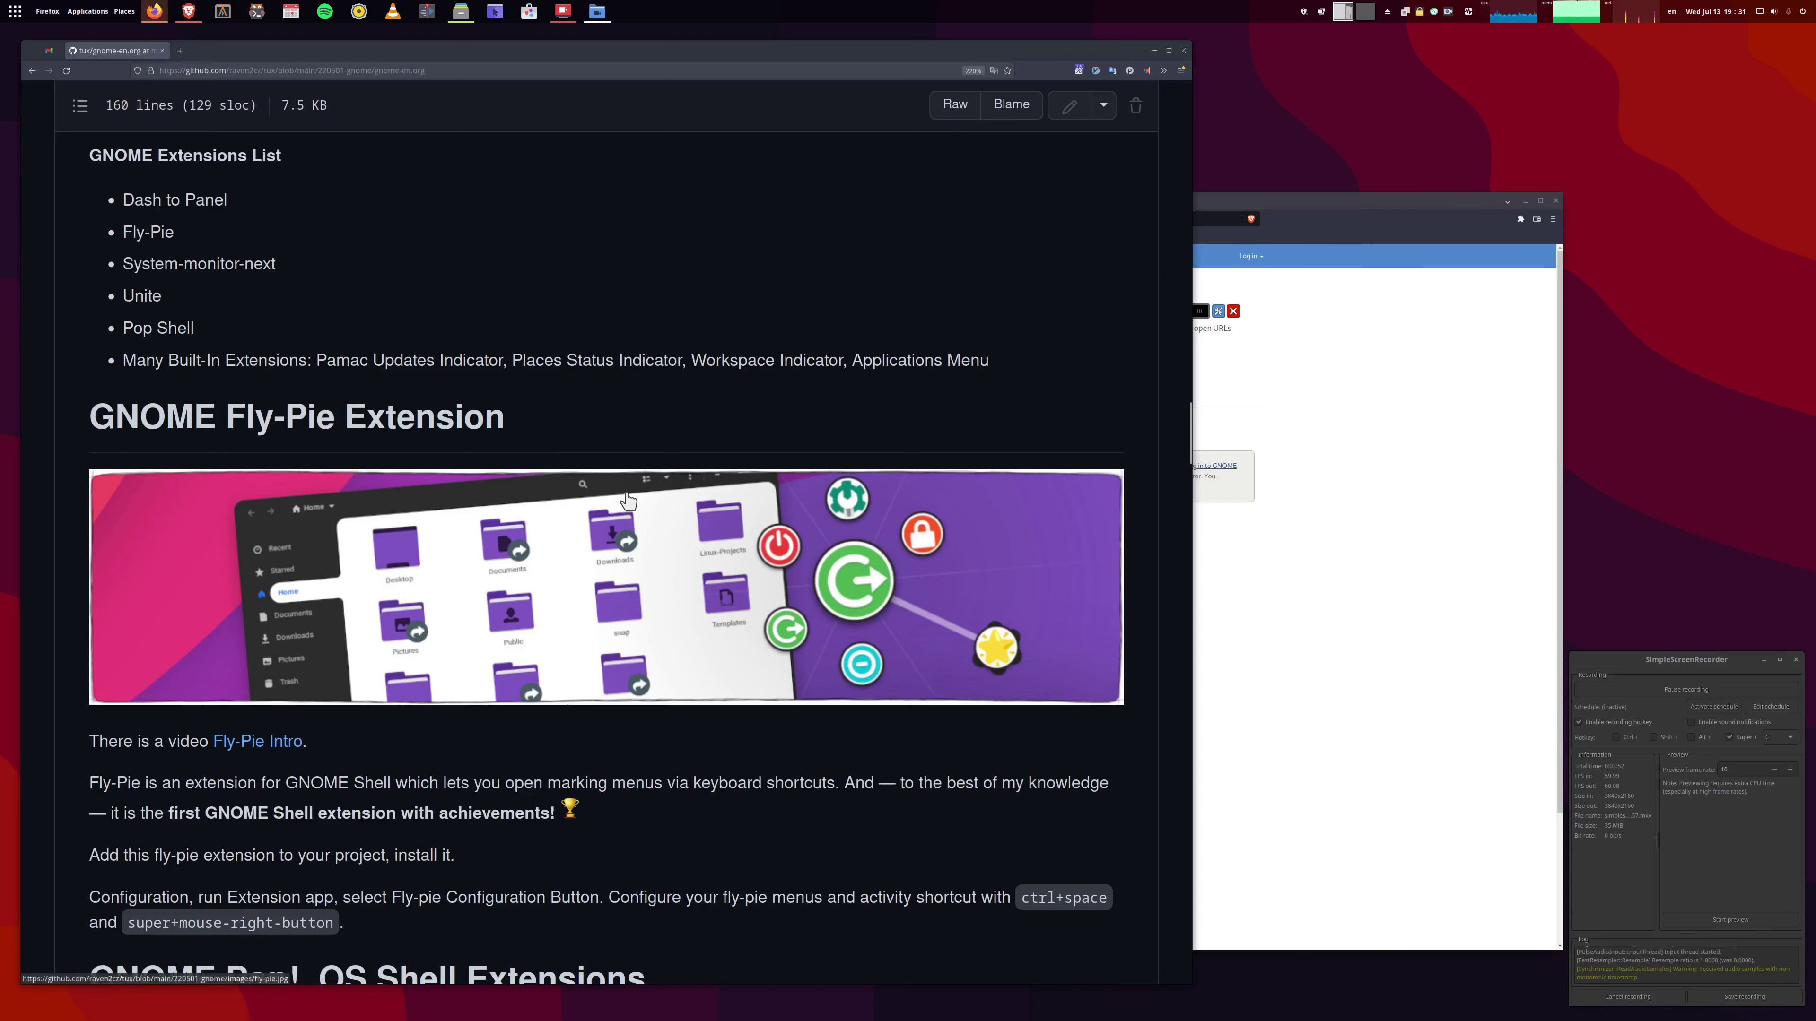
Highlight the Pop Shell install command and the configure.sh path in the article's GNOME Installation section.
{"action": "scroll", "coordinate": [638, 430], "scroll_direction": "down", "scroll_amount": 4}
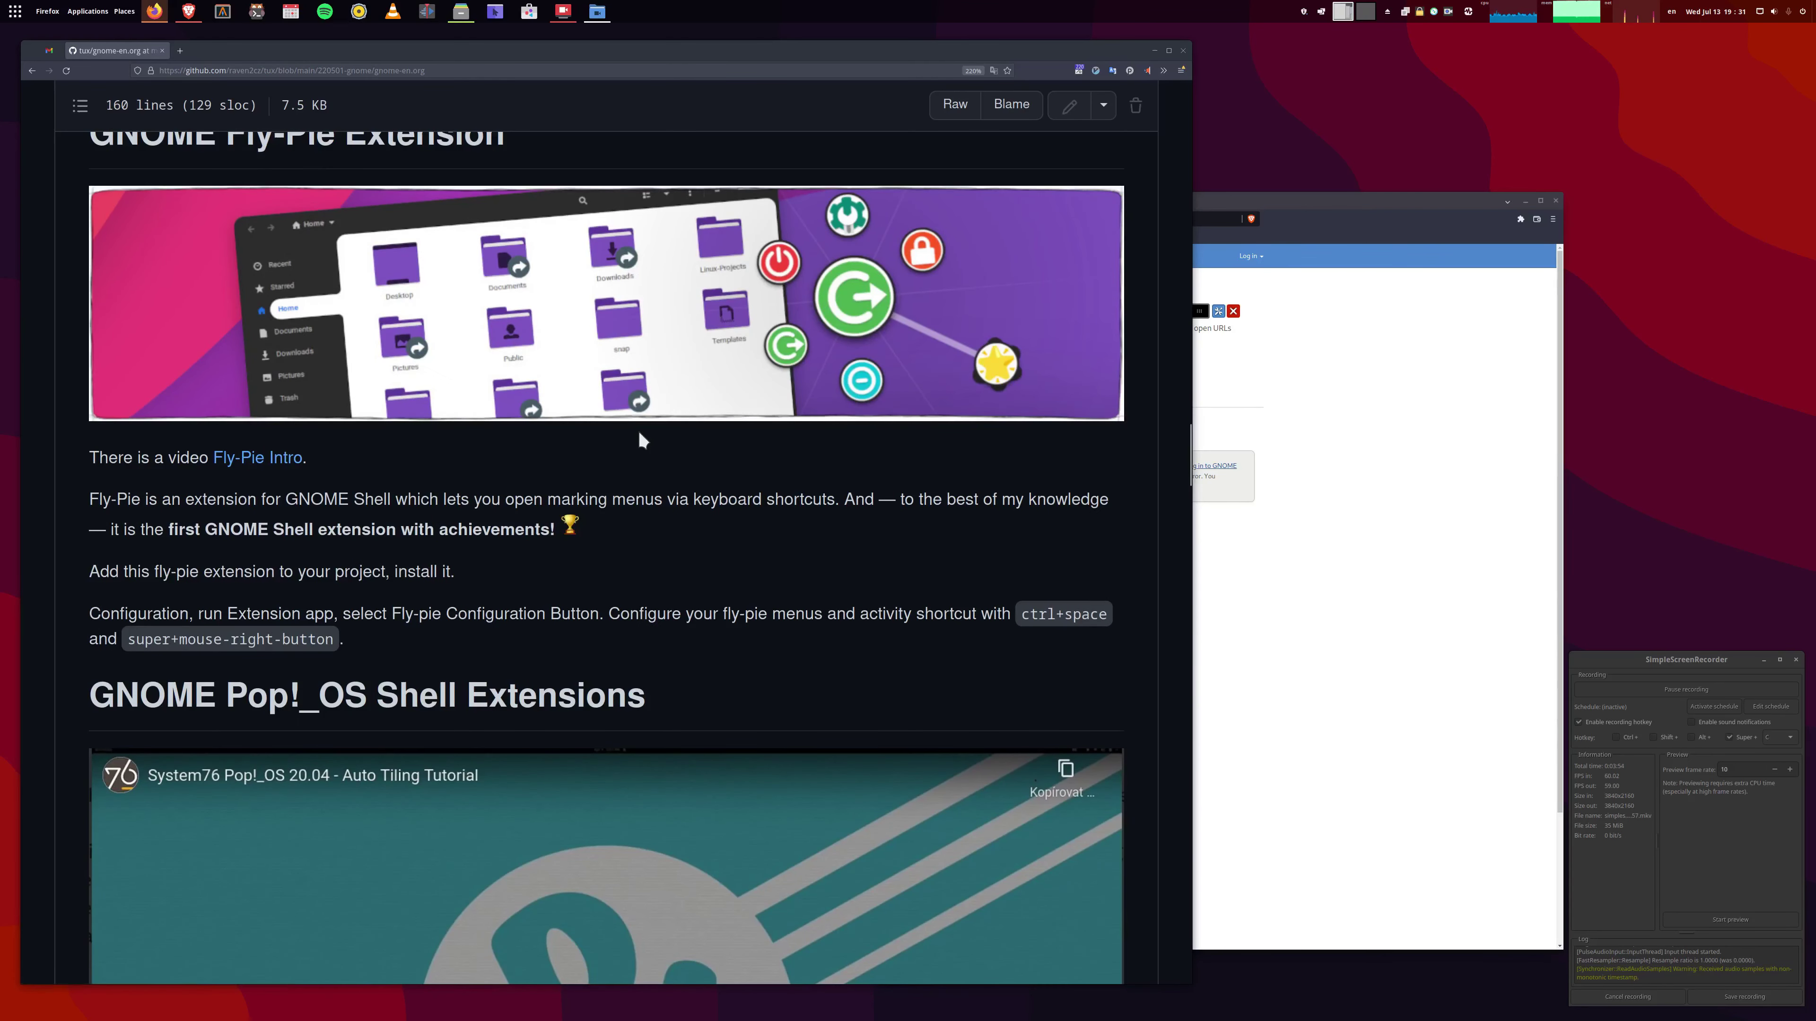
{"action": "scroll", "coordinate": [639, 433], "scroll_direction": "up", "scroll_amount": 8}
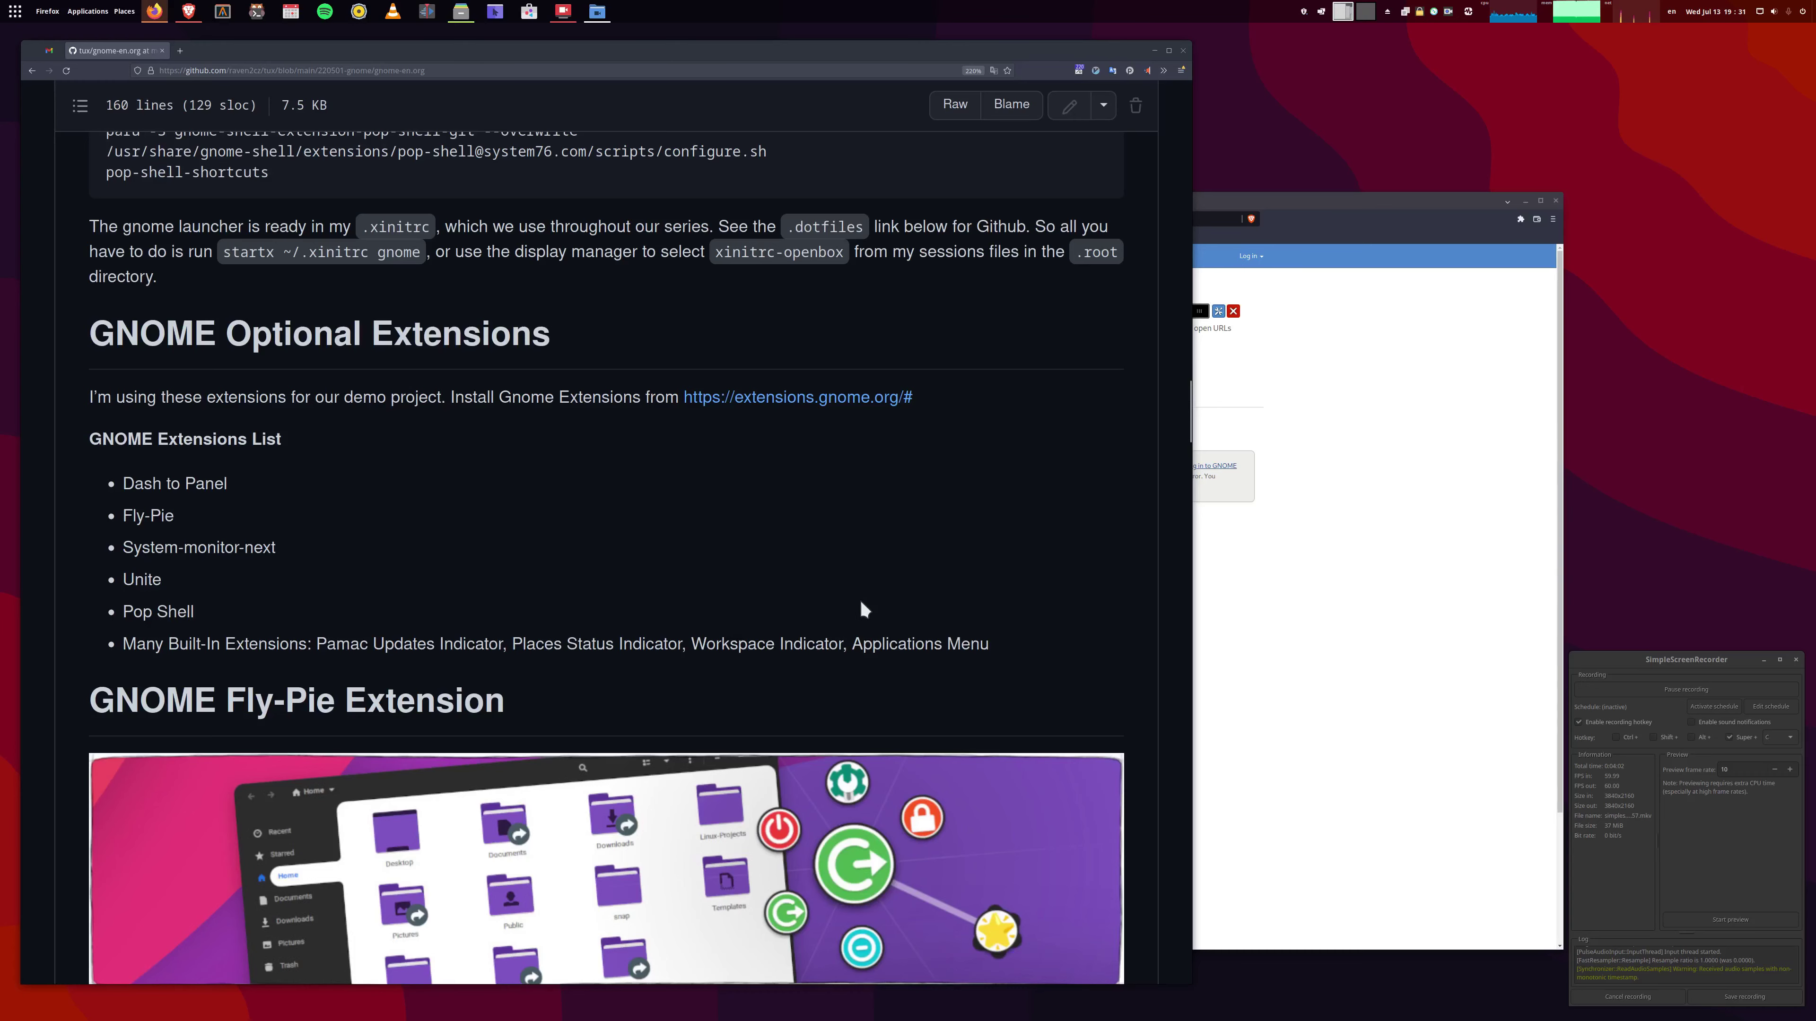
{"action": "scroll", "coordinate": [859, 608], "scroll_direction": "down", "scroll_amount": 3}
{"action": "scroll", "coordinate": [859, 608], "scroll_direction": "up", "scroll_amount": 11}
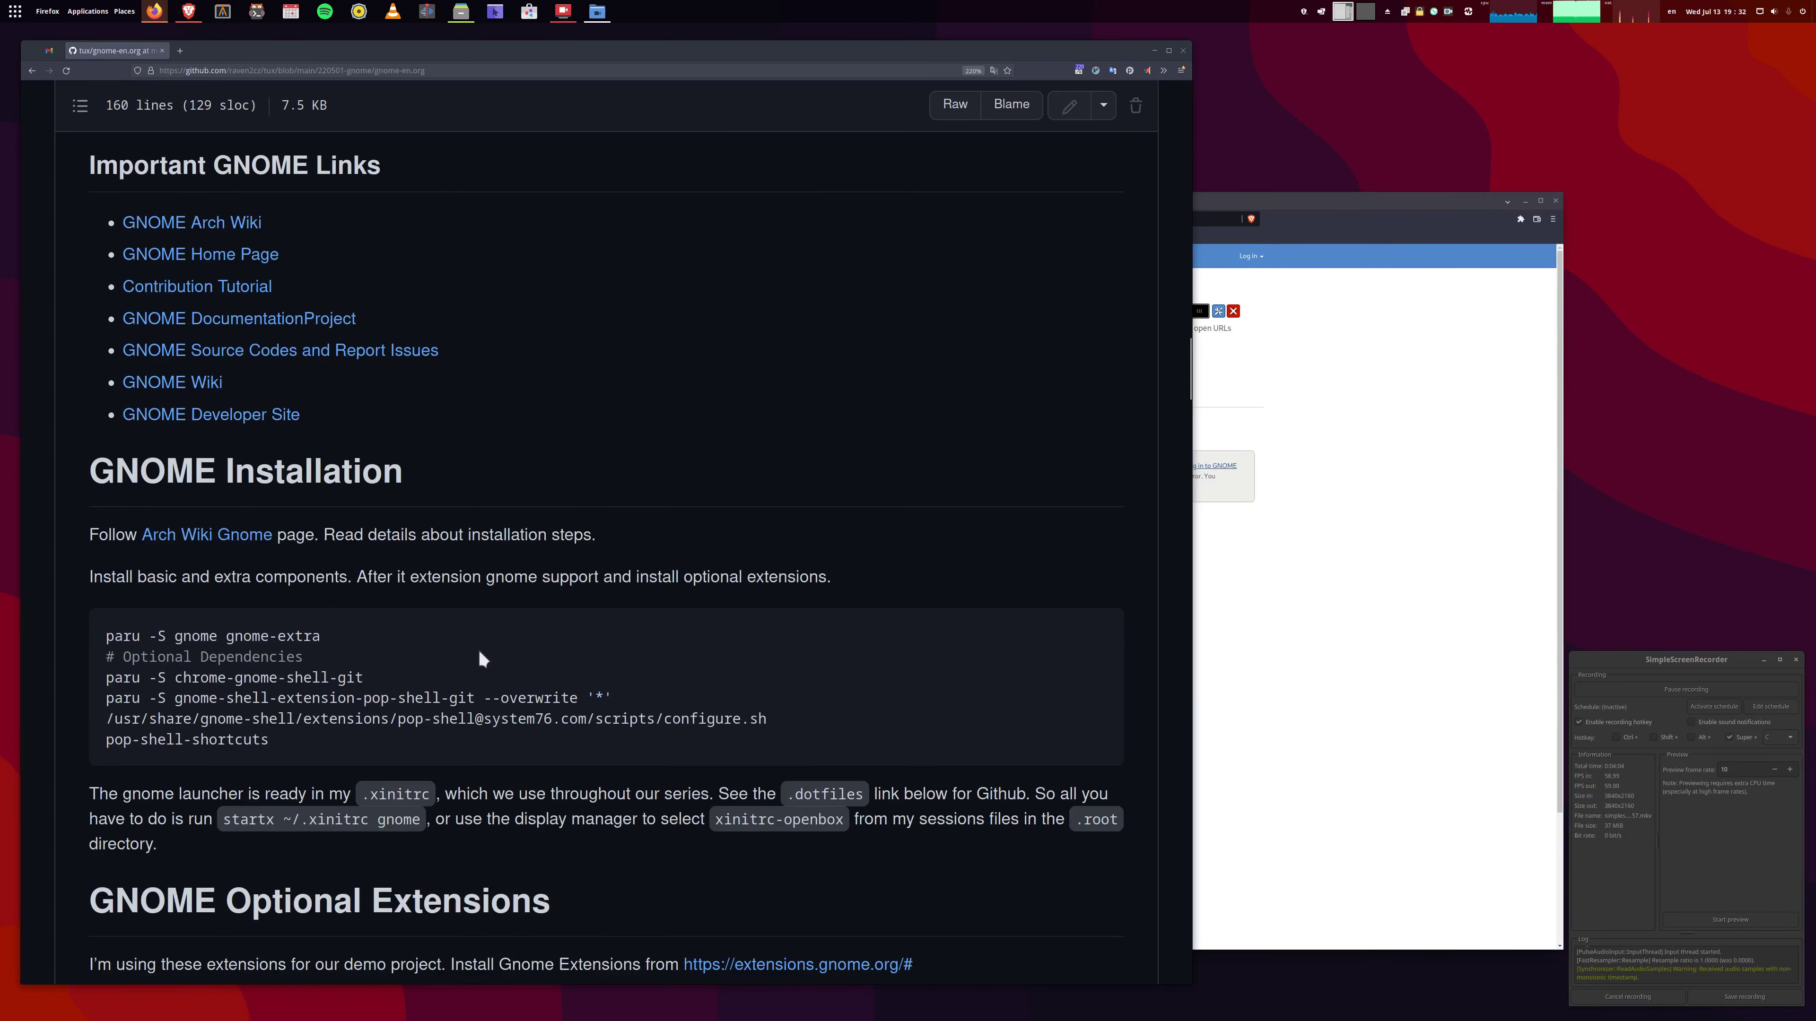
{"action": "scroll", "coordinate": [477, 650], "scroll_direction": "down", "scroll_amount": 2}
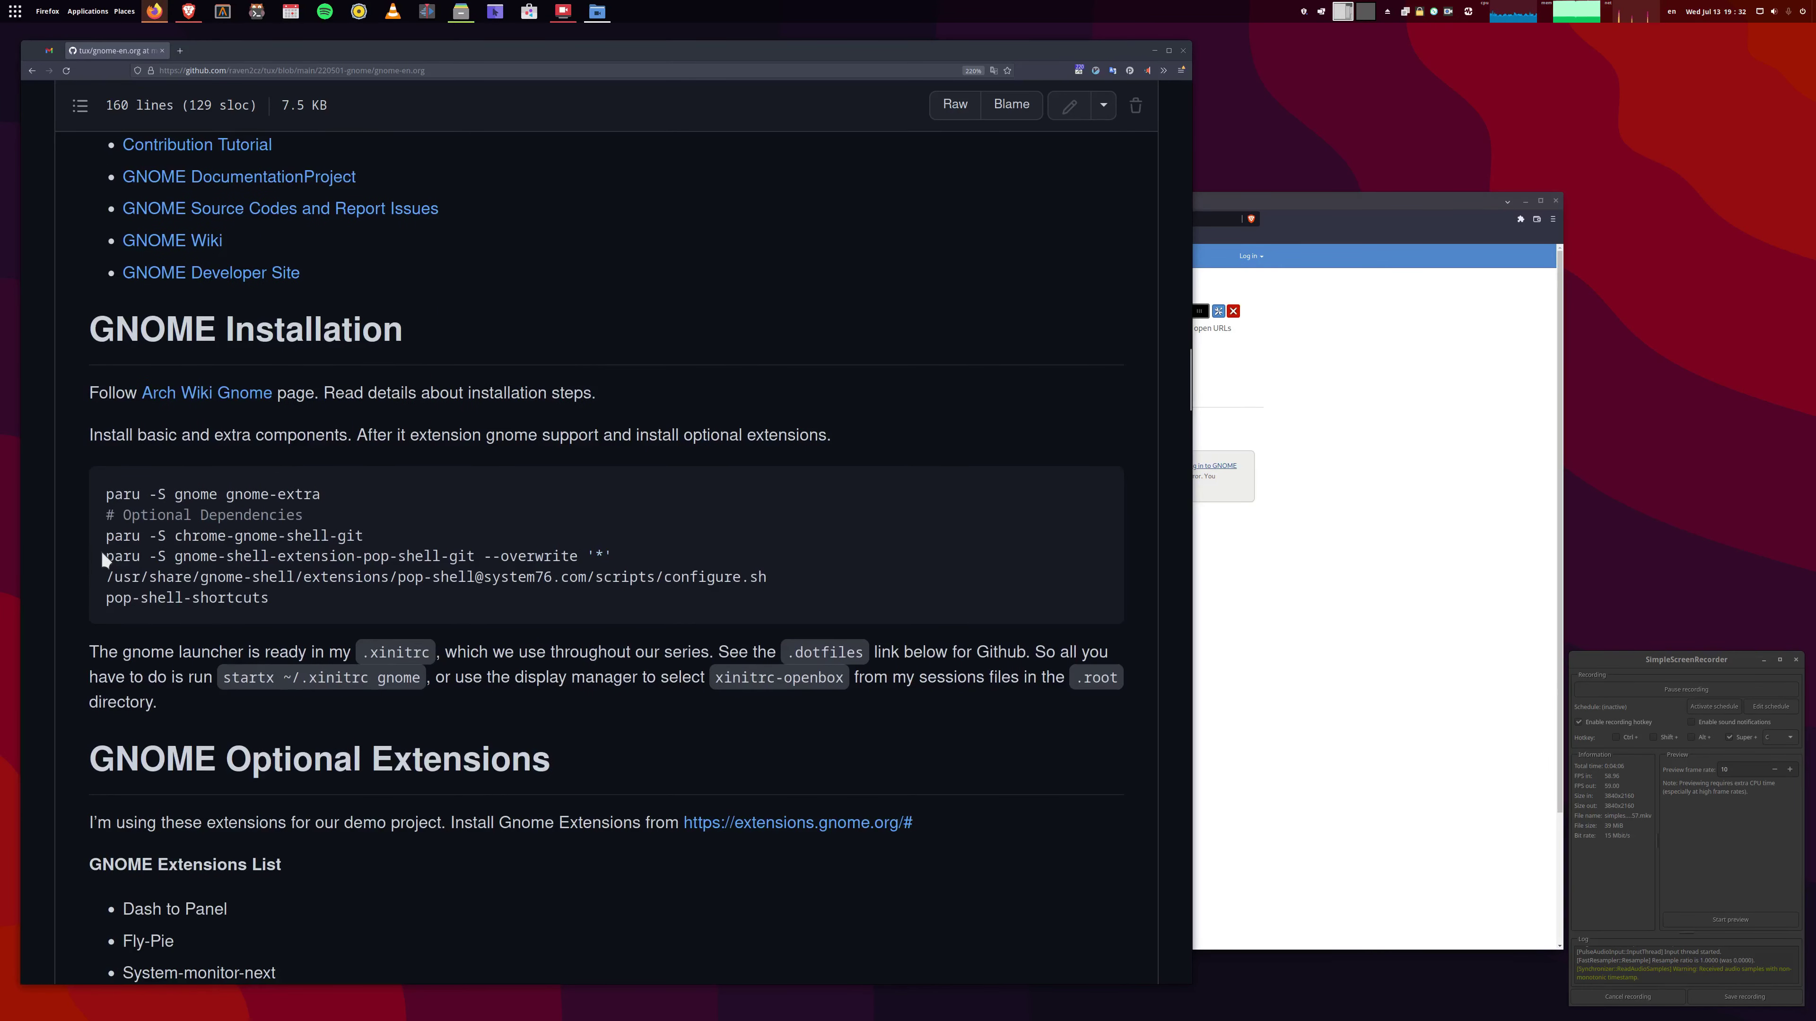
{"action": "left_click_drag", "start_coordinate": [102, 554], "coordinate": [864, 580]}
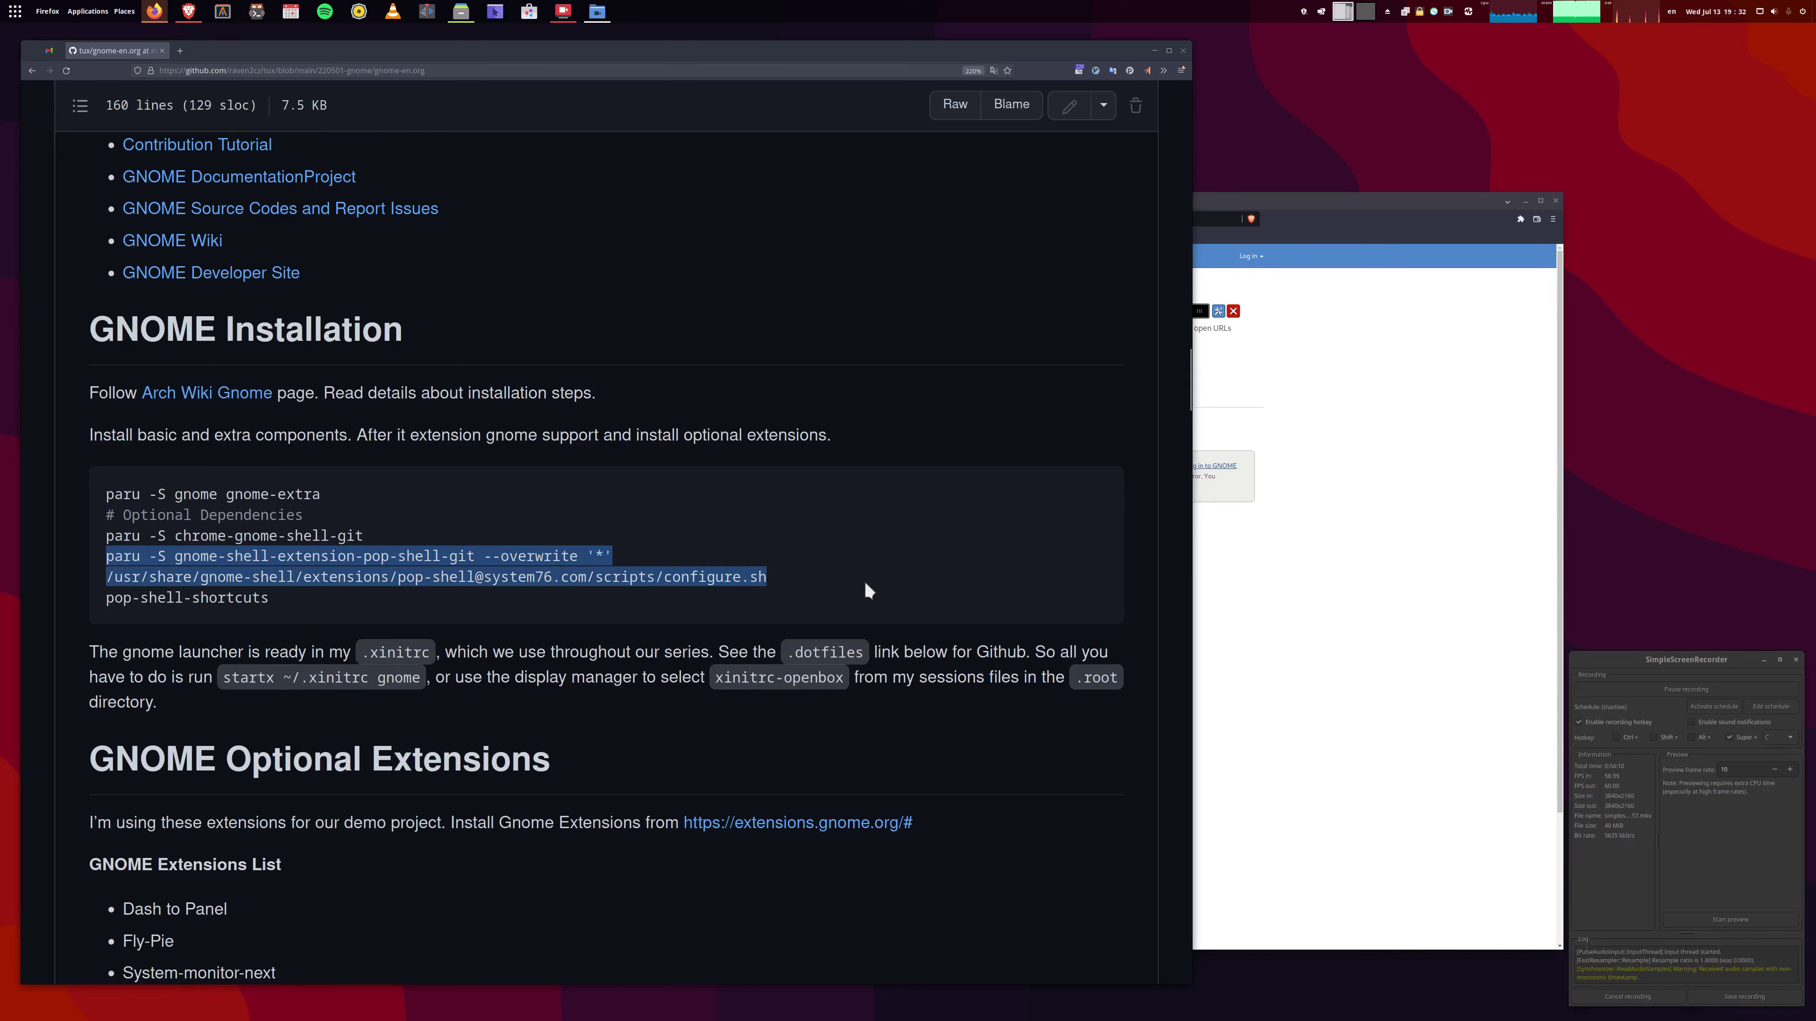
{"action": "left_click", "coordinate": [740, 747]}
Examine the article's GNOME Pop!_OS Shell Extensions section, including its auto-tiling and stacking support links and images.
{"action": "scroll", "coordinate": [740, 747], "scroll_direction": "down", "scroll_amount": 12}
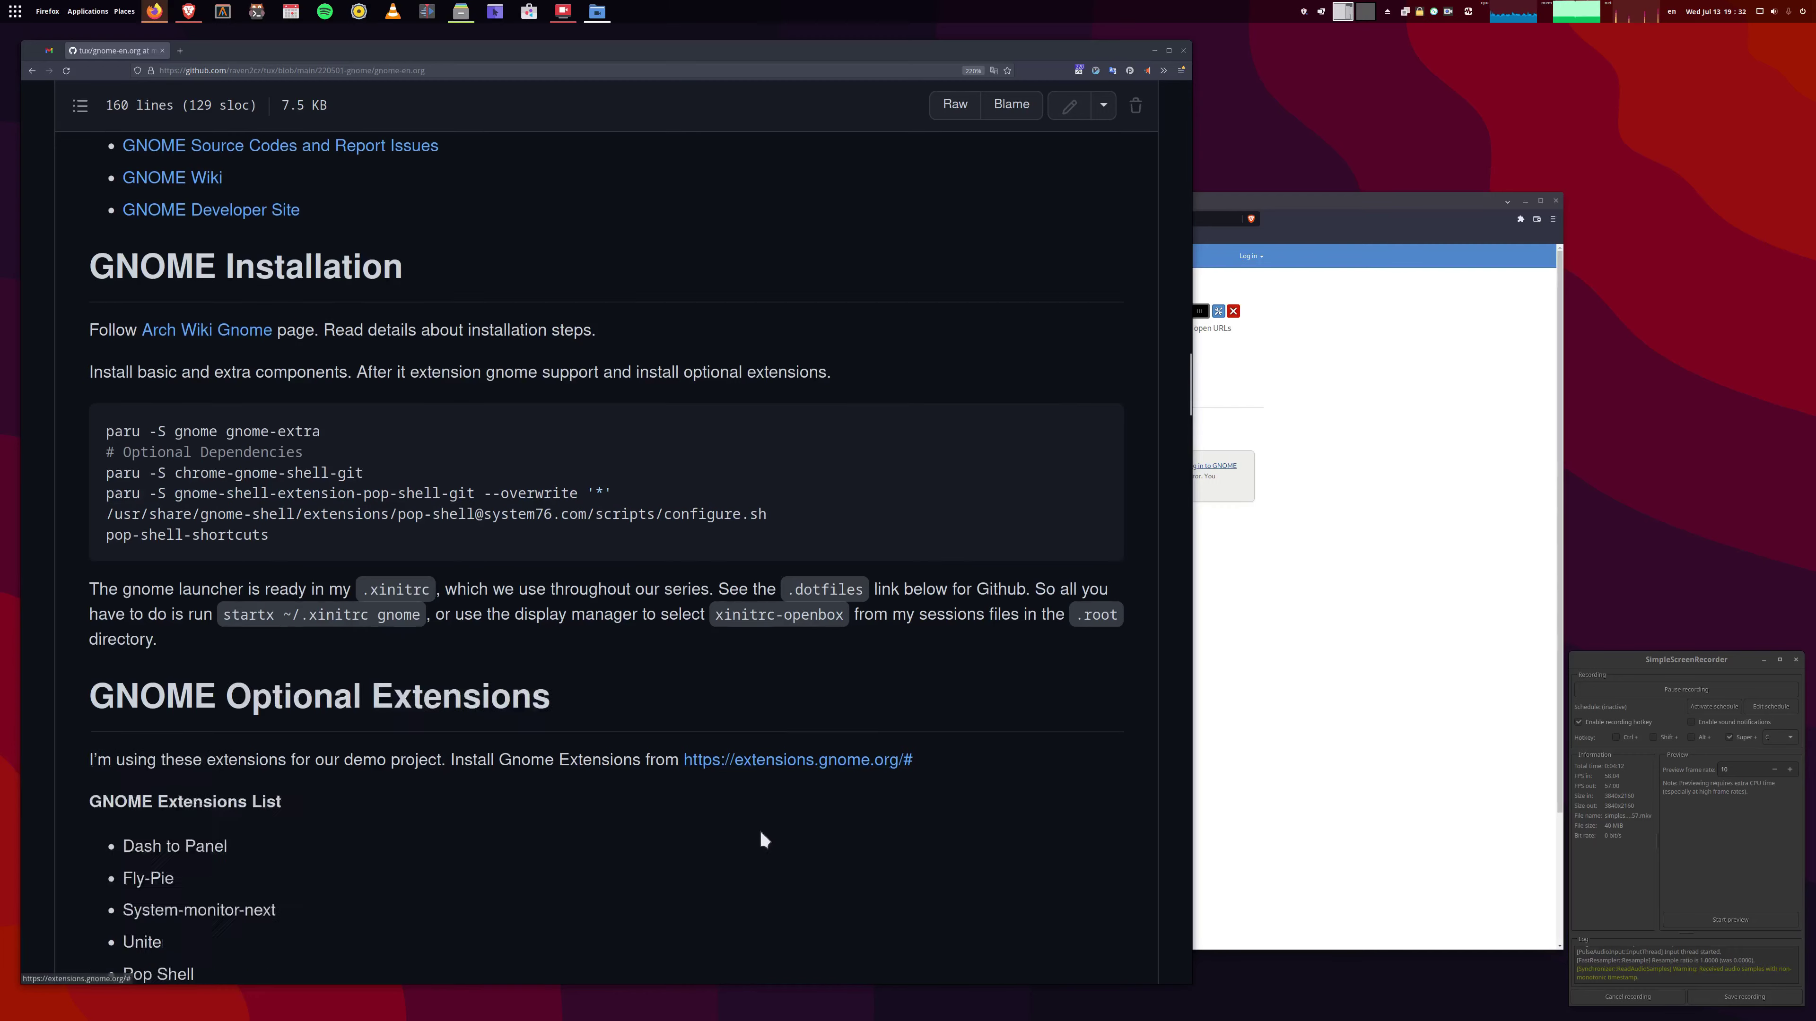
{"action": "scroll", "coordinate": [736, 789], "scroll_direction": "down", "scroll_amount": 8}
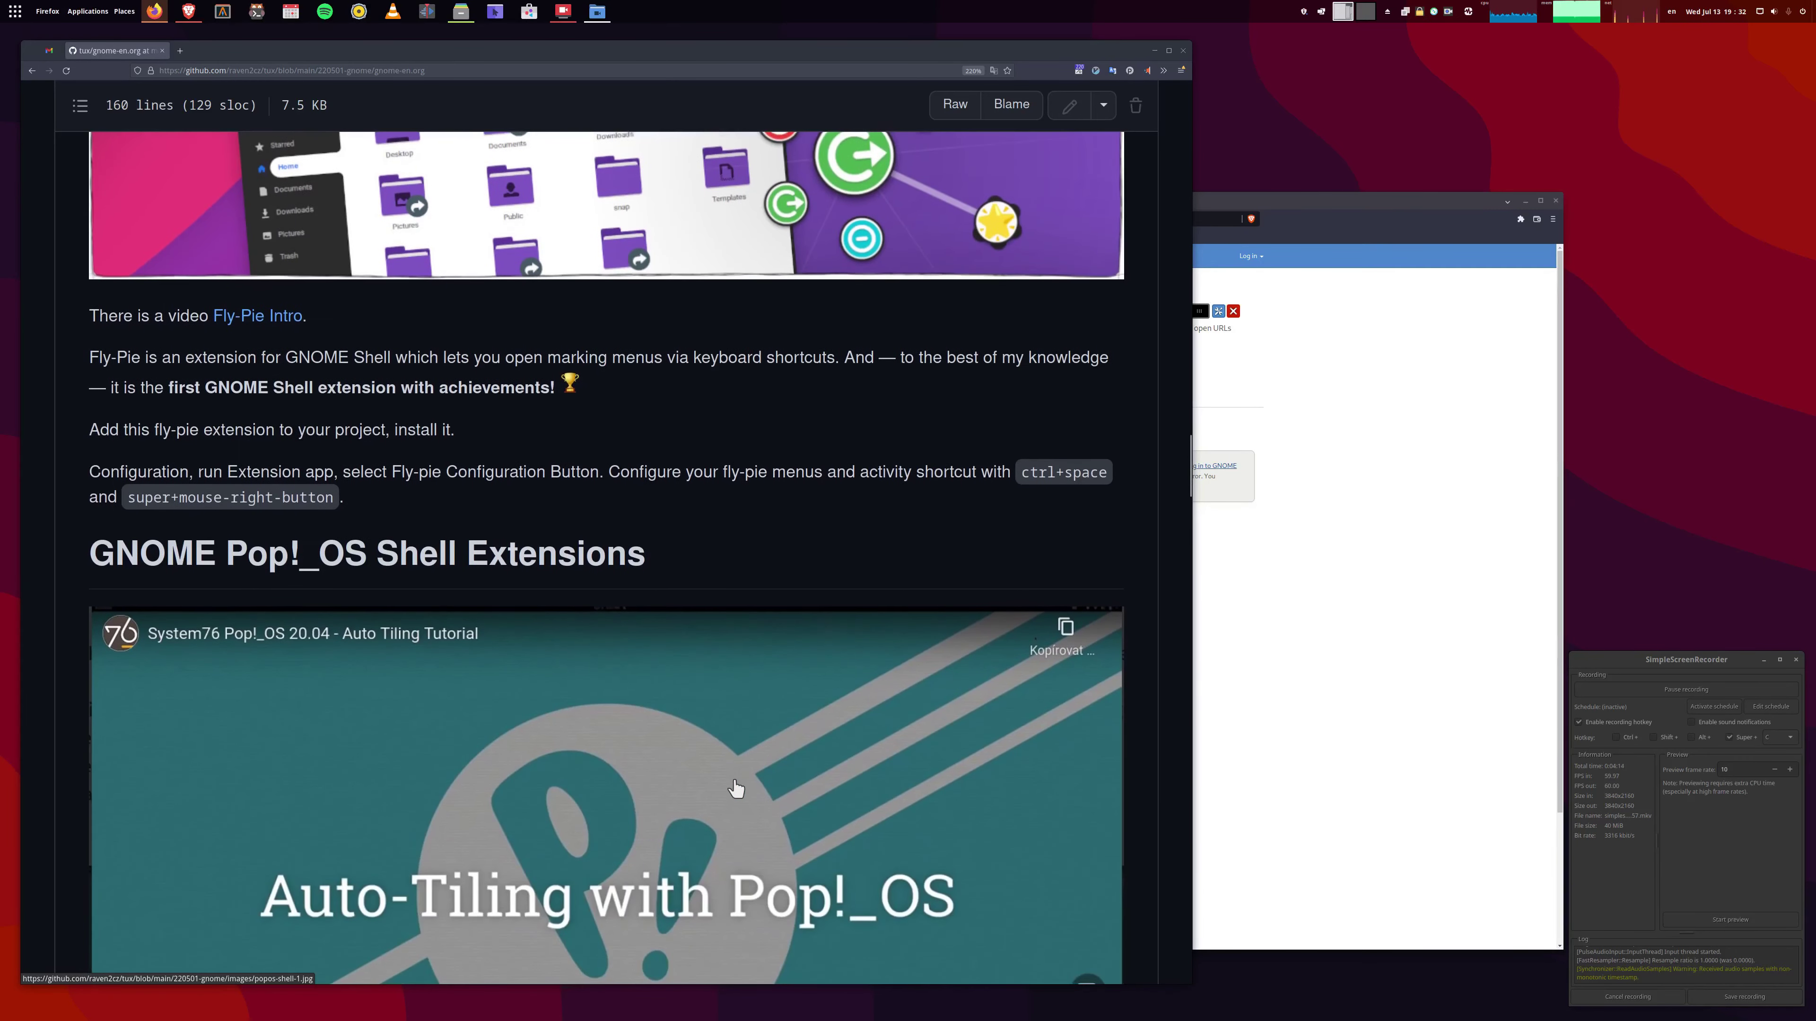
{"action": "scroll", "coordinate": [738, 785], "scroll_direction": "up", "scroll_amount": 3}
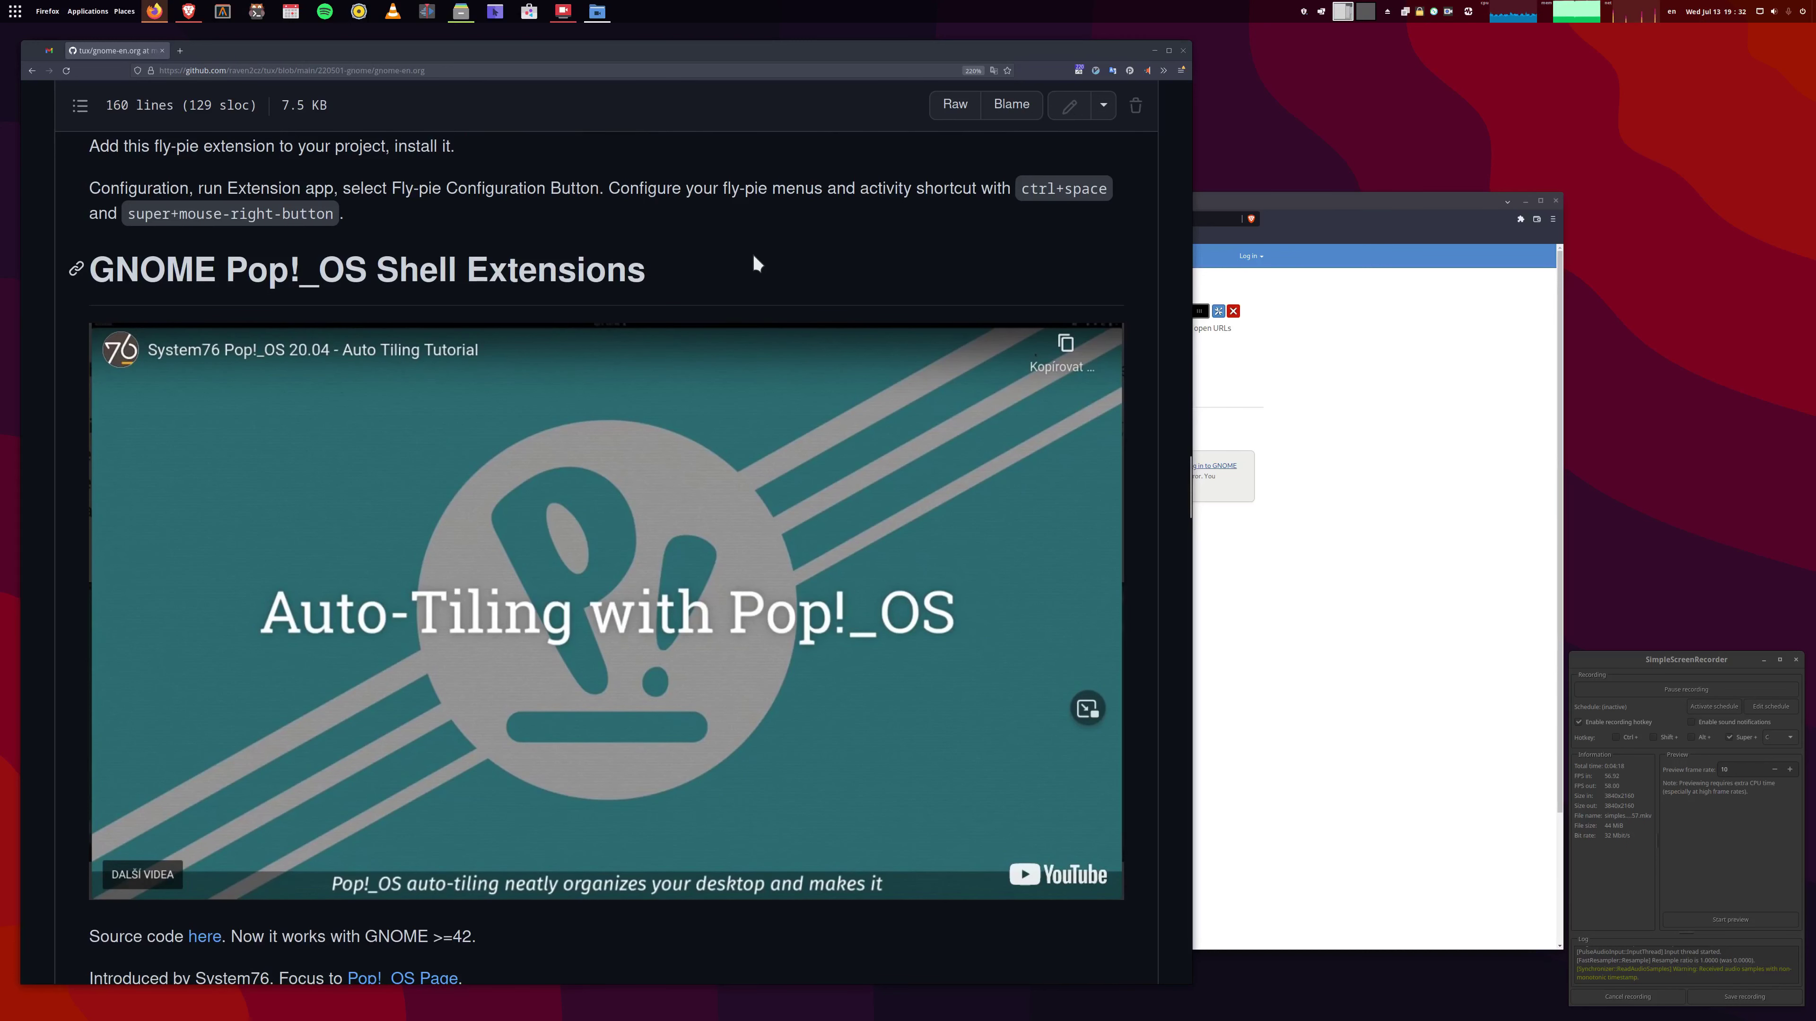
{"action": "scroll", "coordinate": [752, 252], "scroll_direction": "down", "scroll_amount": 9}
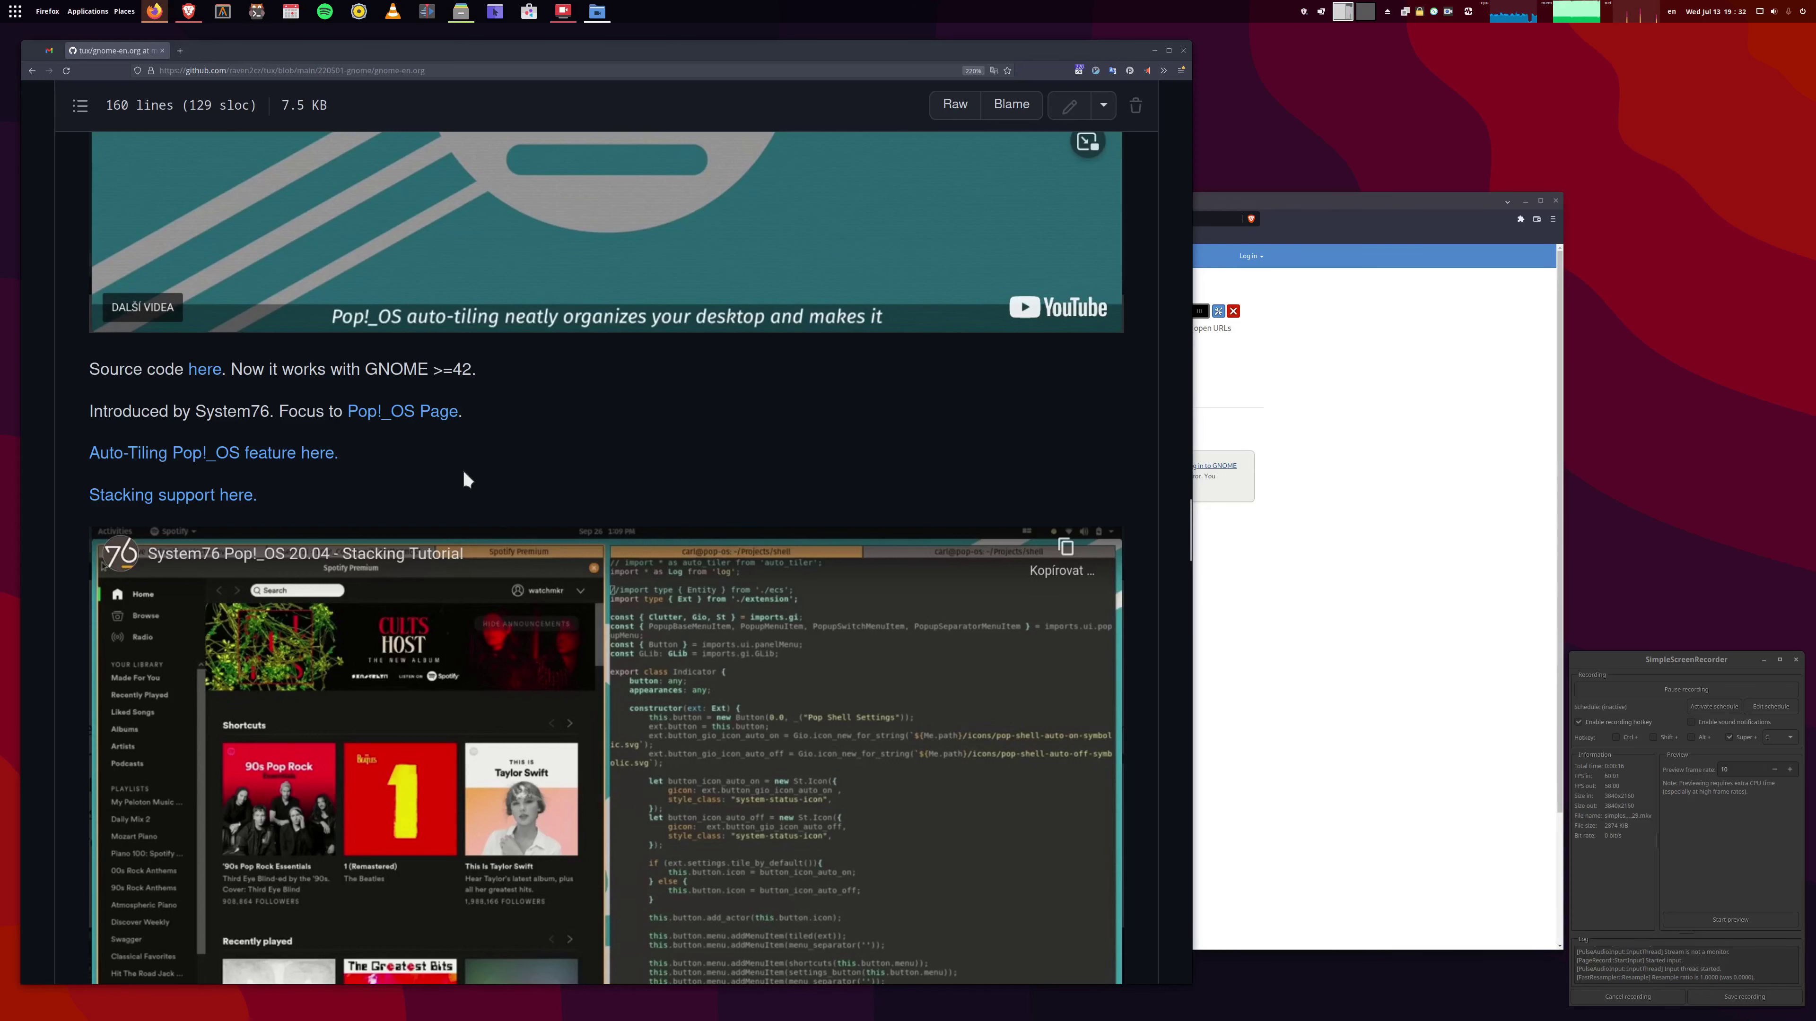
{"action": "scroll", "coordinate": [487, 464], "scroll_direction": "down", "scroll_amount": 4}
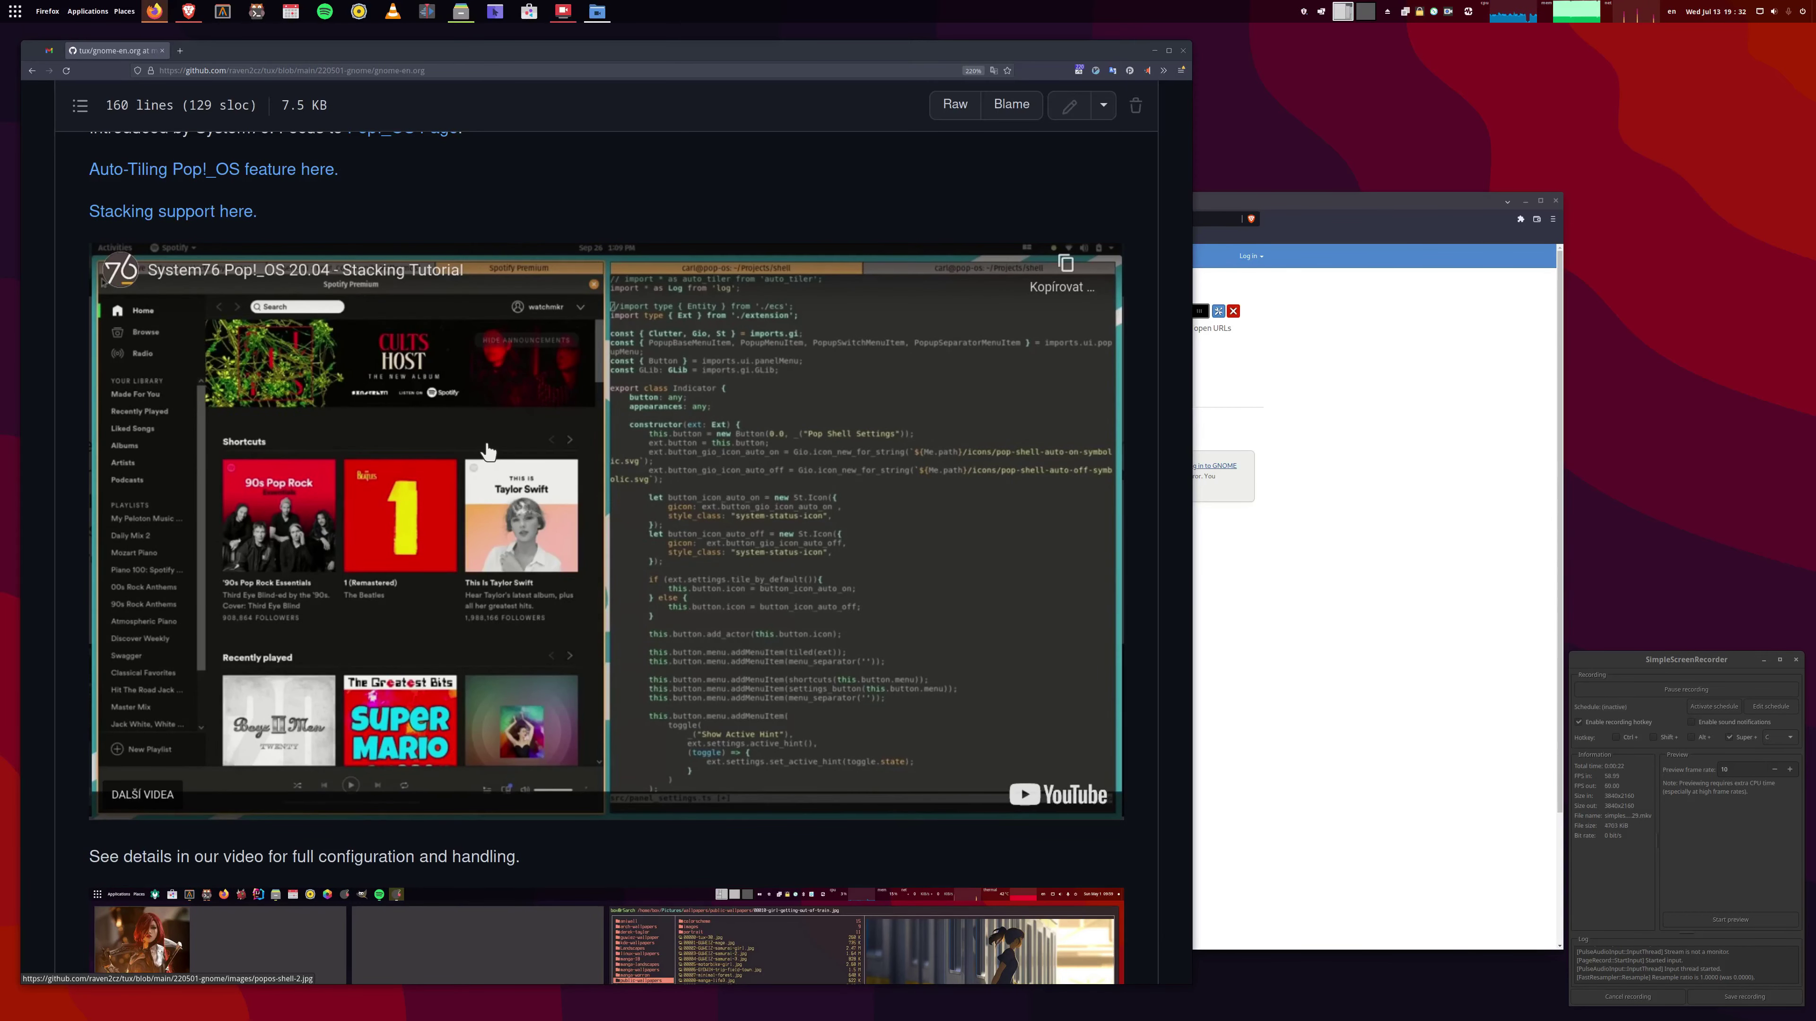
{"action": "scroll", "coordinate": [566, 536], "scroll_direction": "down", "scroll_amount": 4}
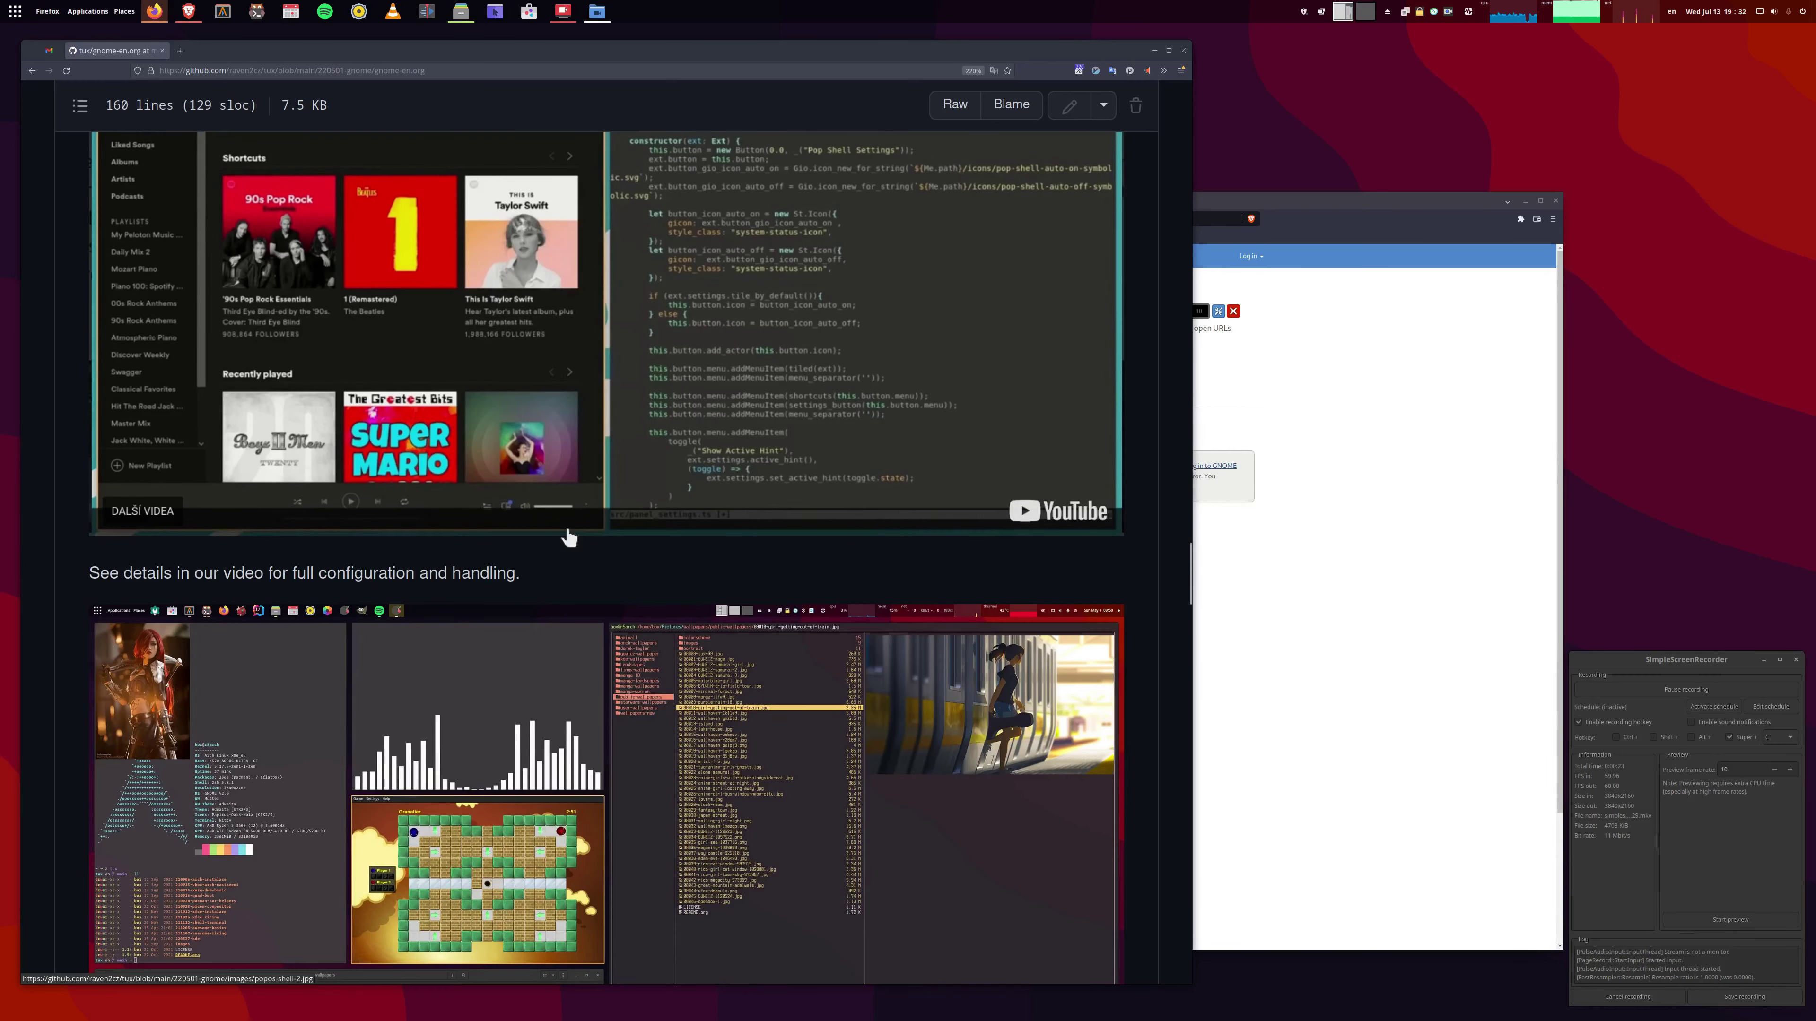
{"action": "scroll", "coordinate": [569, 537], "scroll_direction": "up", "scroll_amount": 4}
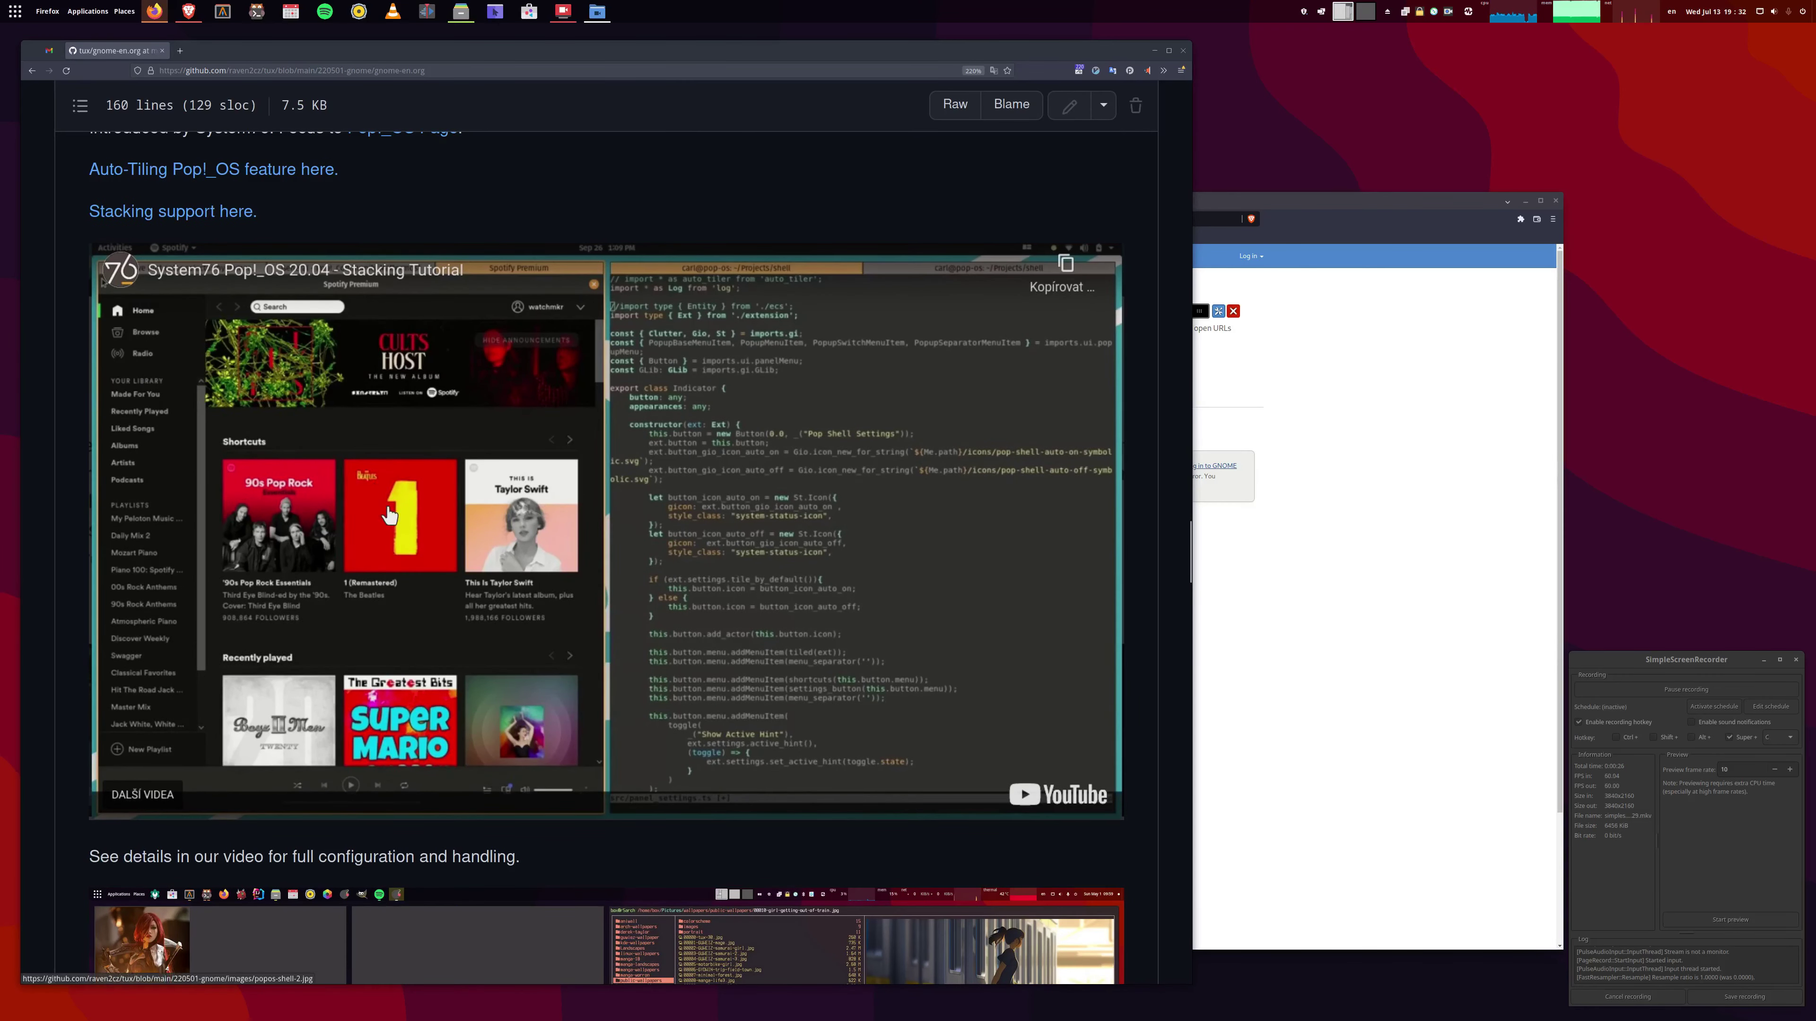
{"action": "scroll", "coordinate": [390, 515], "scroll_direction": "up", "scroll_amount": 3}
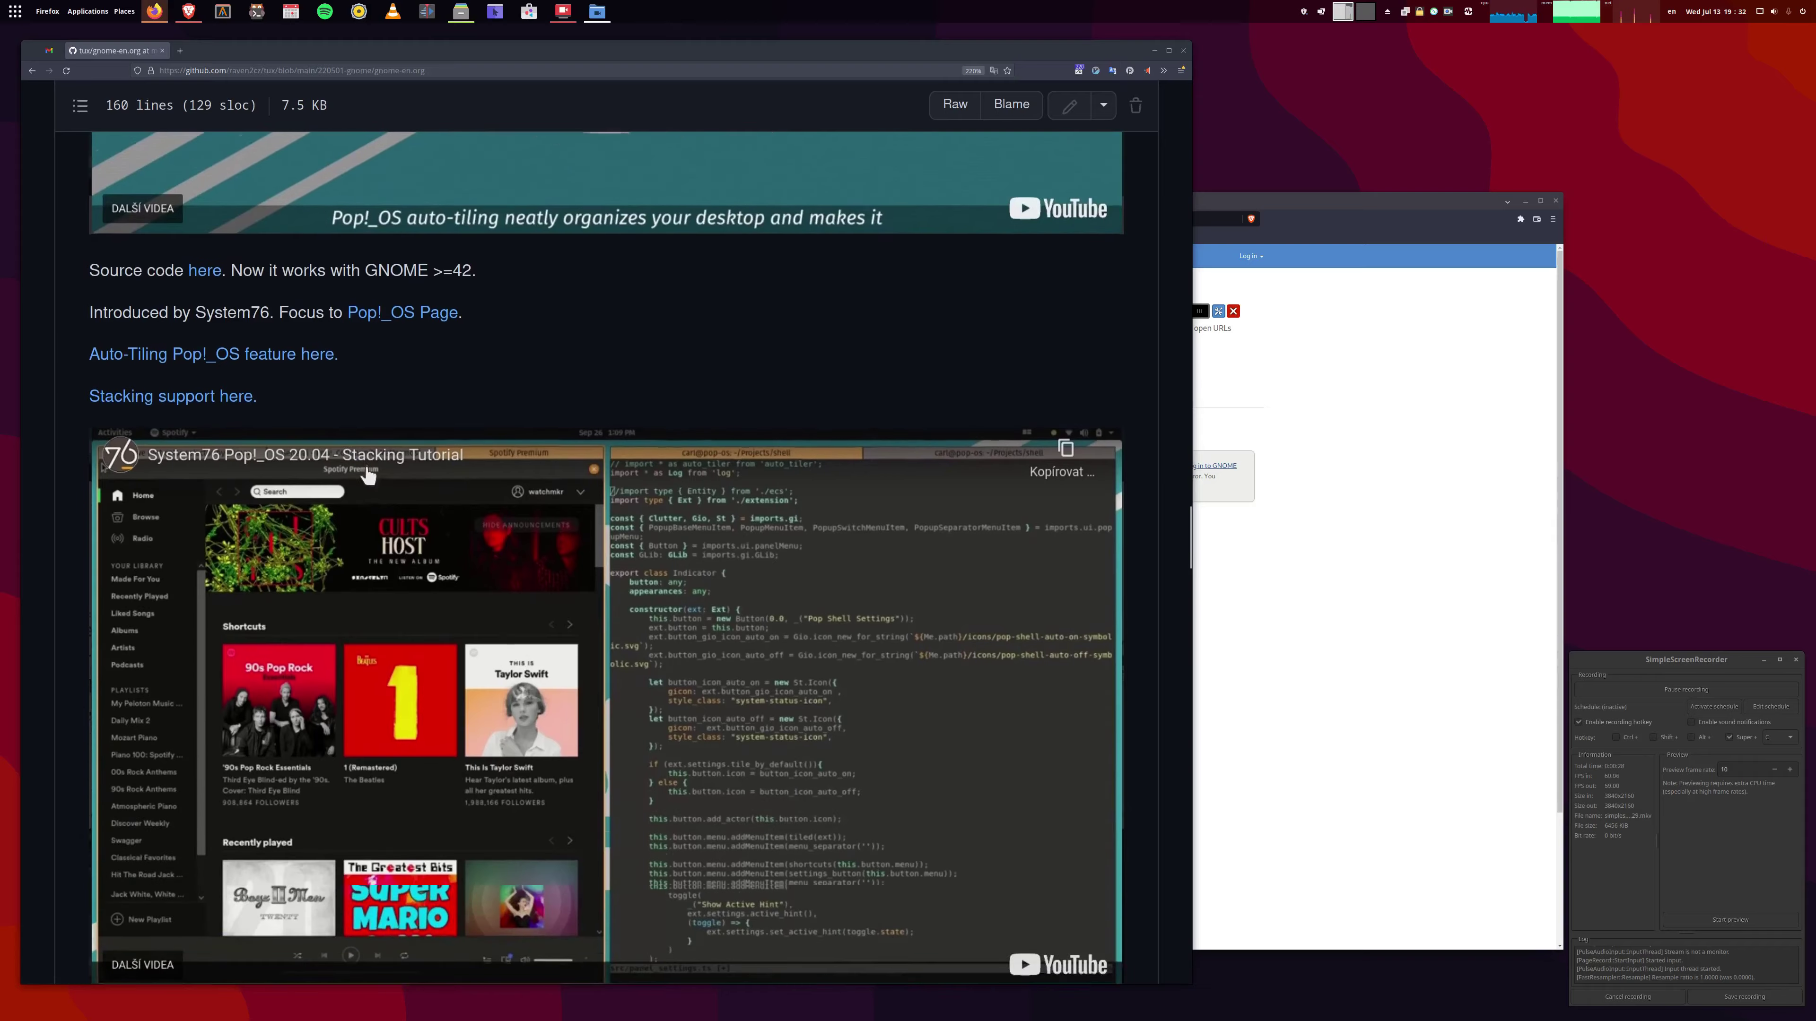
{"action": "scroll", "coordinate": [368, 476], "scroll_direction": "down", "scroll_amount": 1}
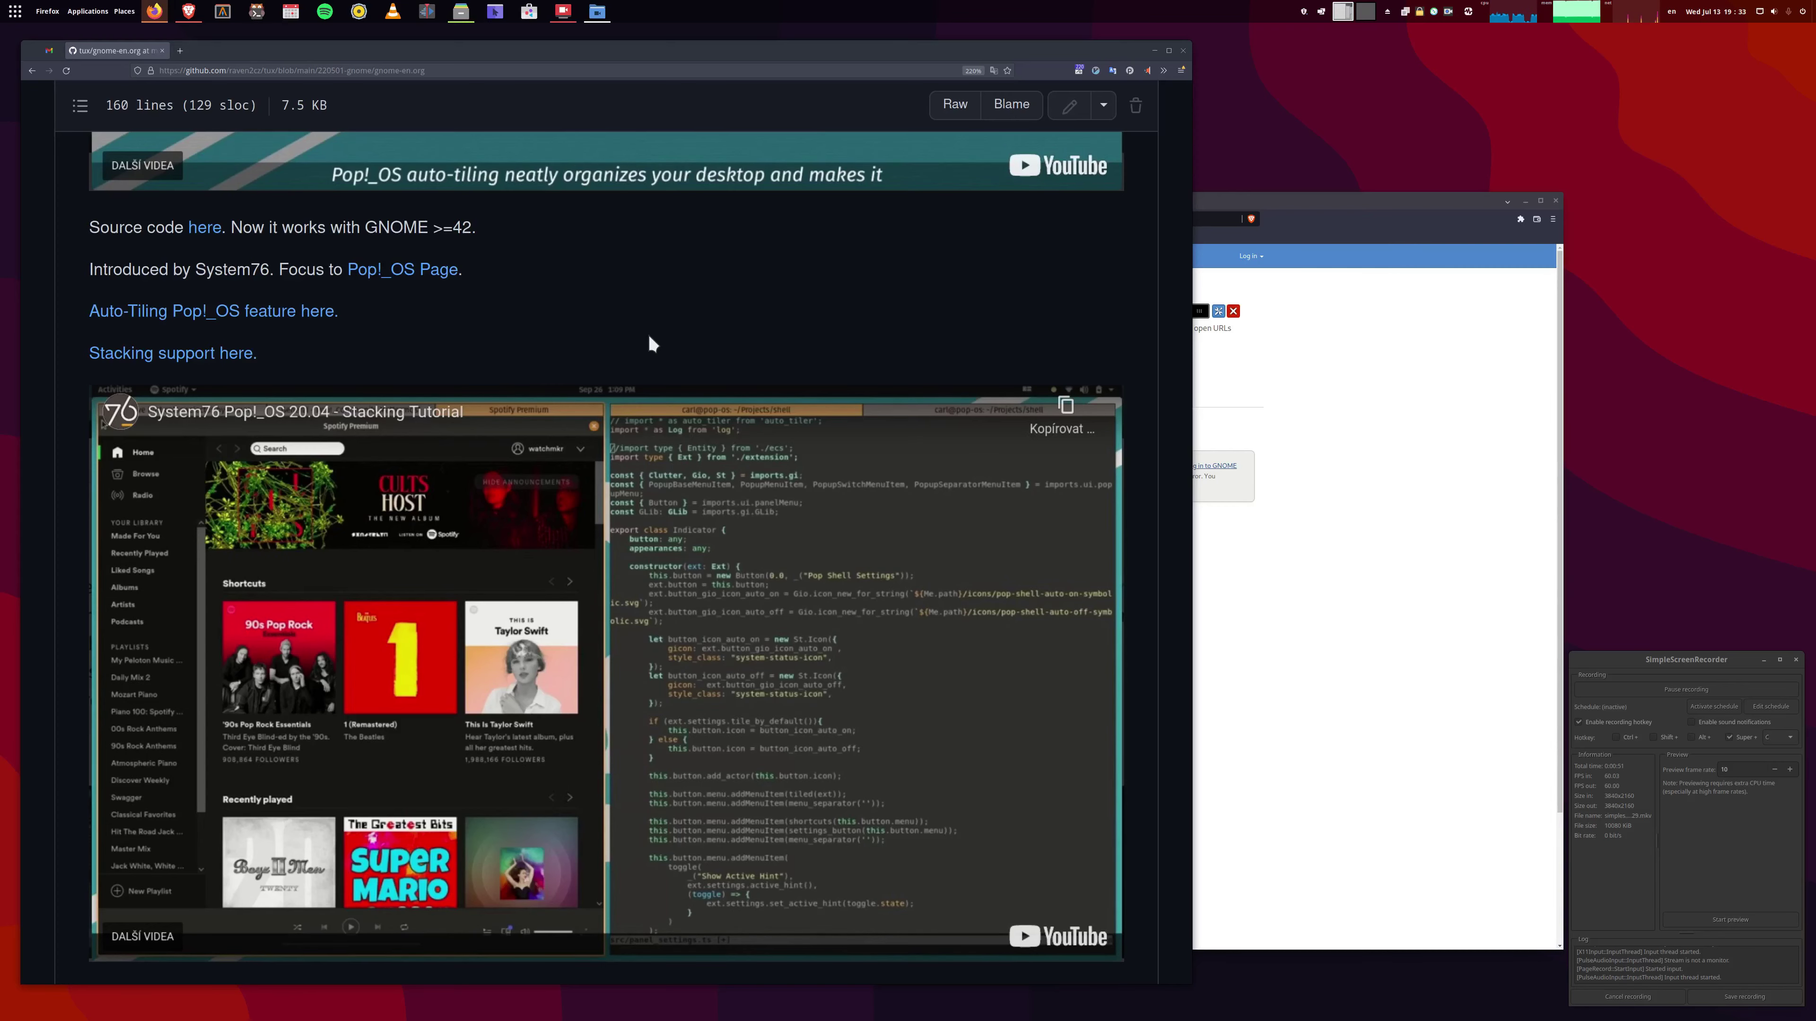
Review the article's tiling screenshots and GNOME Ergonomic Settings section, from the default Pop Shell shortcuts to the list of changes.
{"action": "scroll", "coordinate": [648, 336], "scroll_direction": "down", "scroll_amount": 10}
{"action": "scroll", "coordinate": [648, 346], "scroll_direction": "down", "scroll_amount": 12}
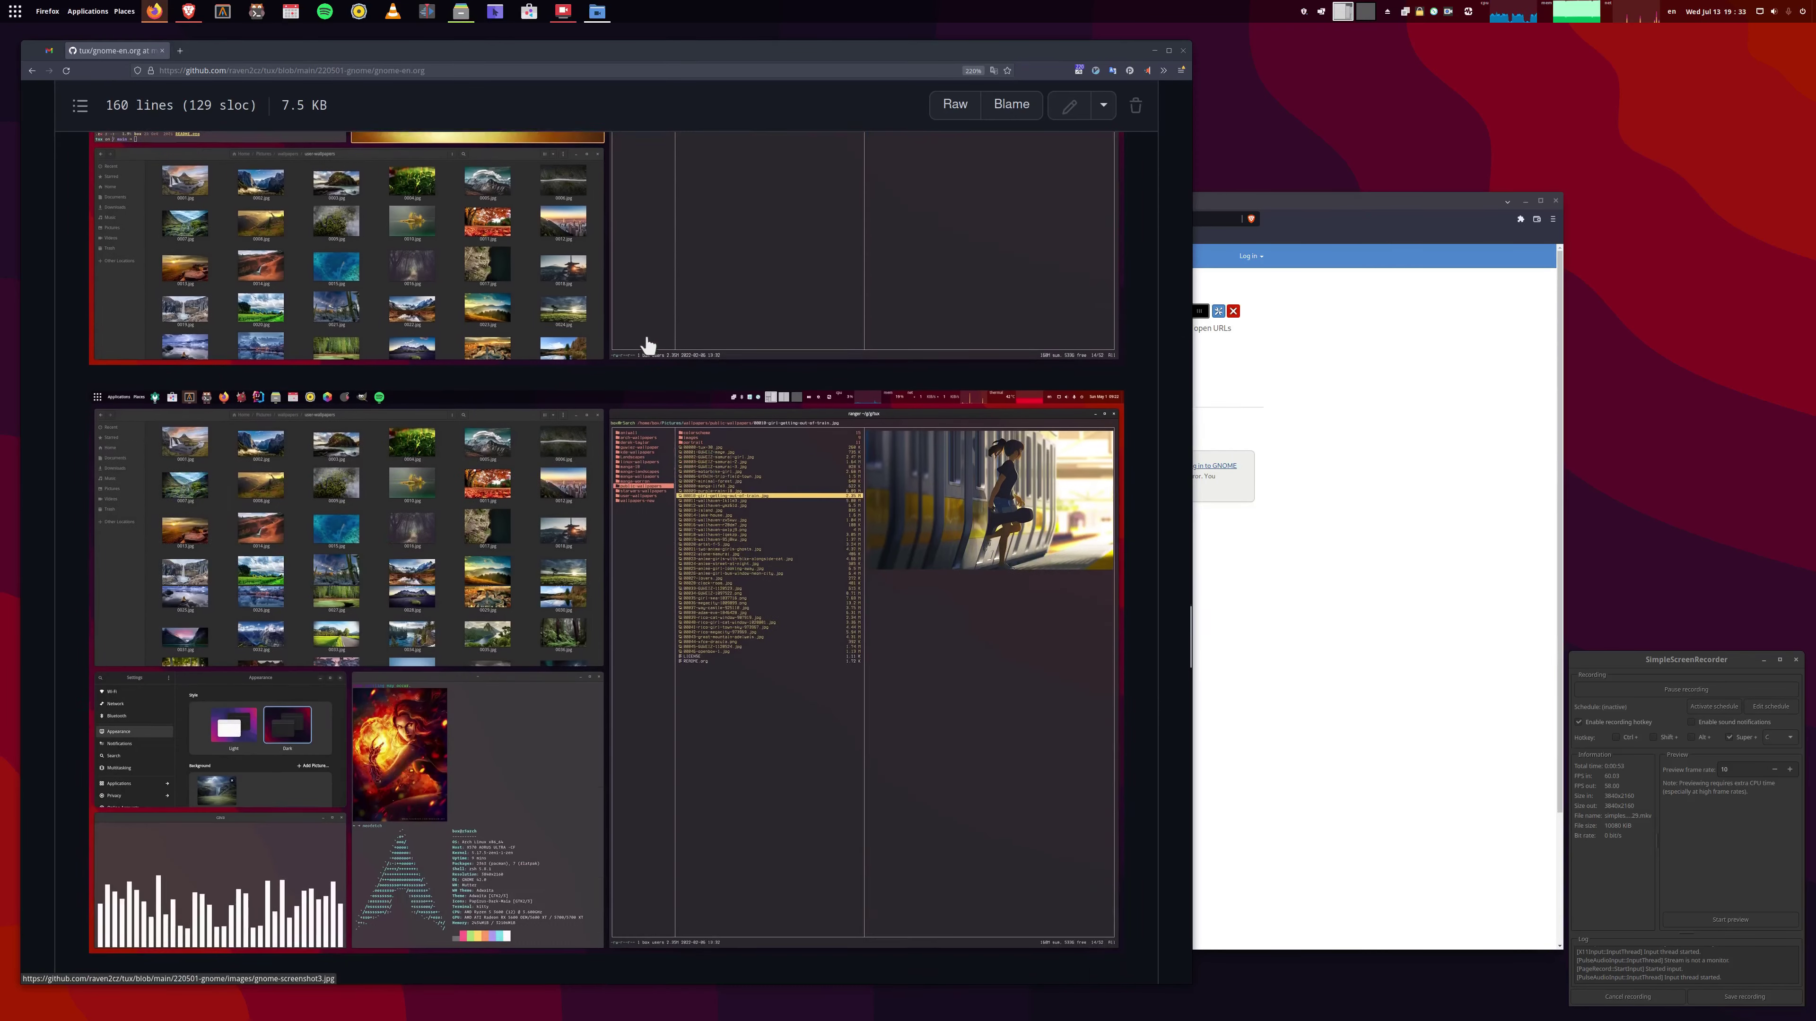
{"action": "scroll", "coordinate": [648, 346], "scroll_direction": "down", "scroll_amount": 10}
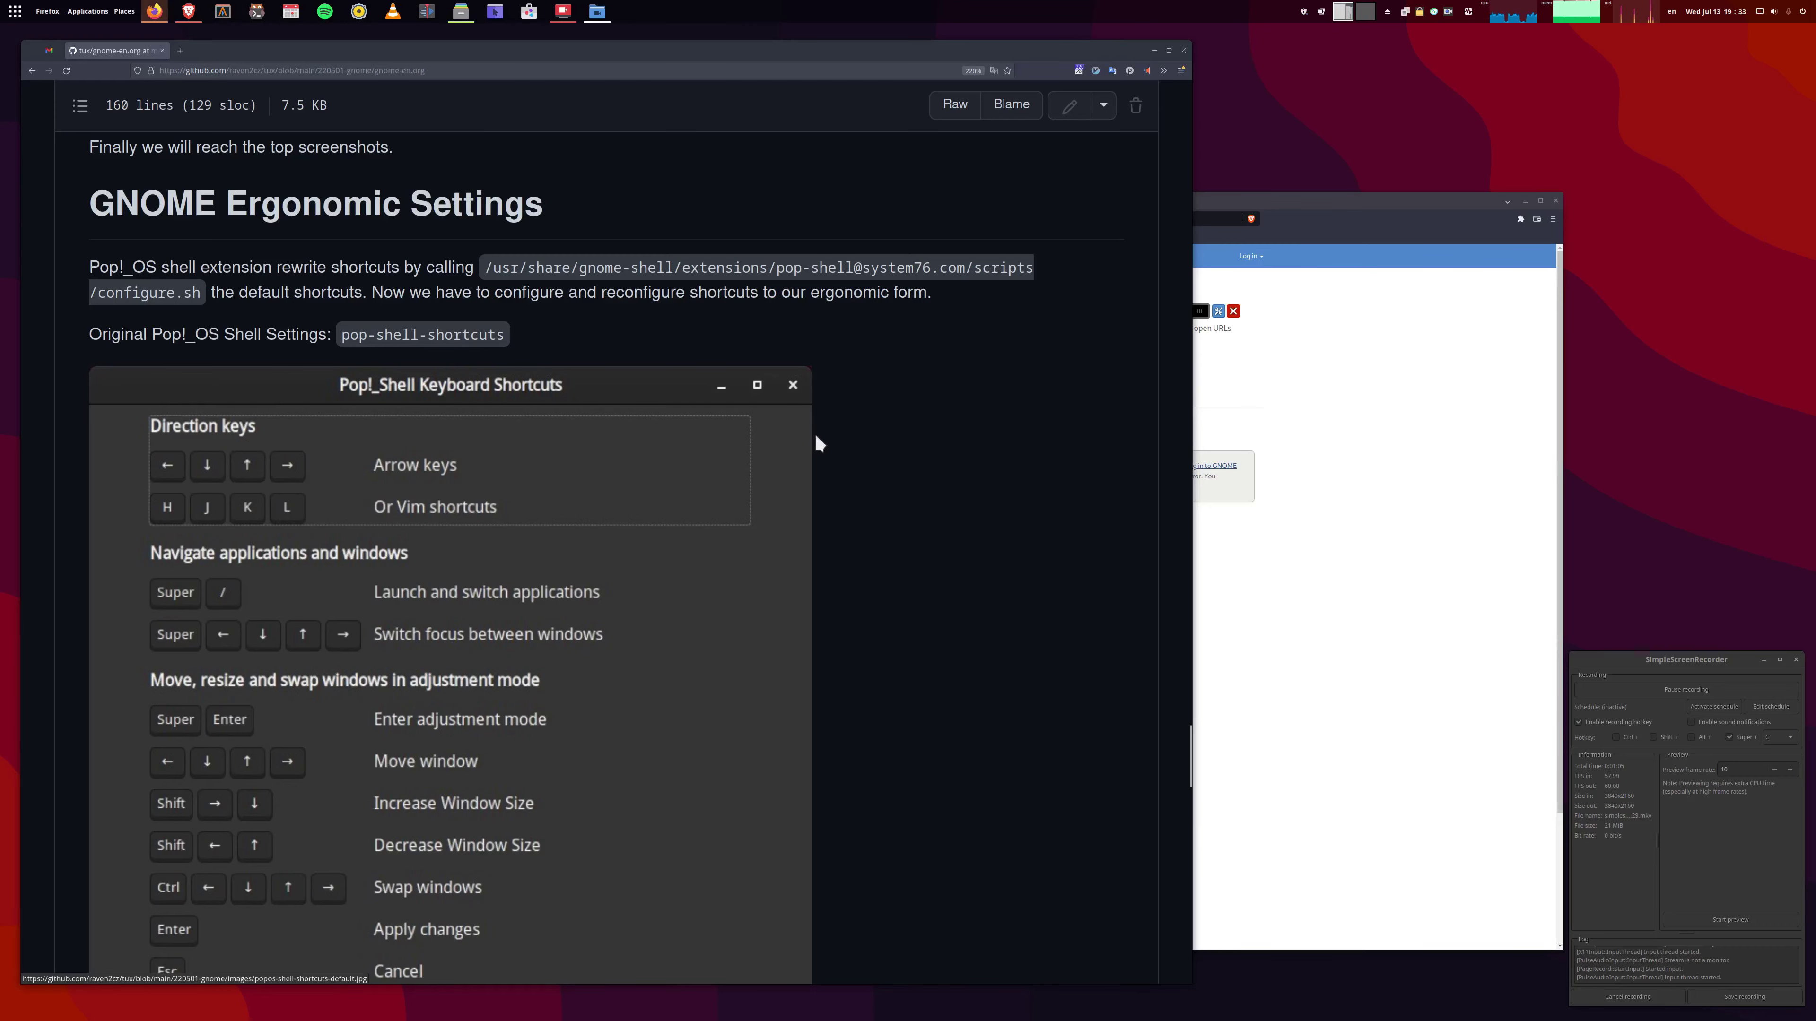
{"action": "scroll", "coordinate": [808, 479], "scroll_direction": "down", "scroll_amount": 5}
{"action": "scroll", "coordinate": [811, 483], "scroll_direction": "down", "scroll_amount": 7}
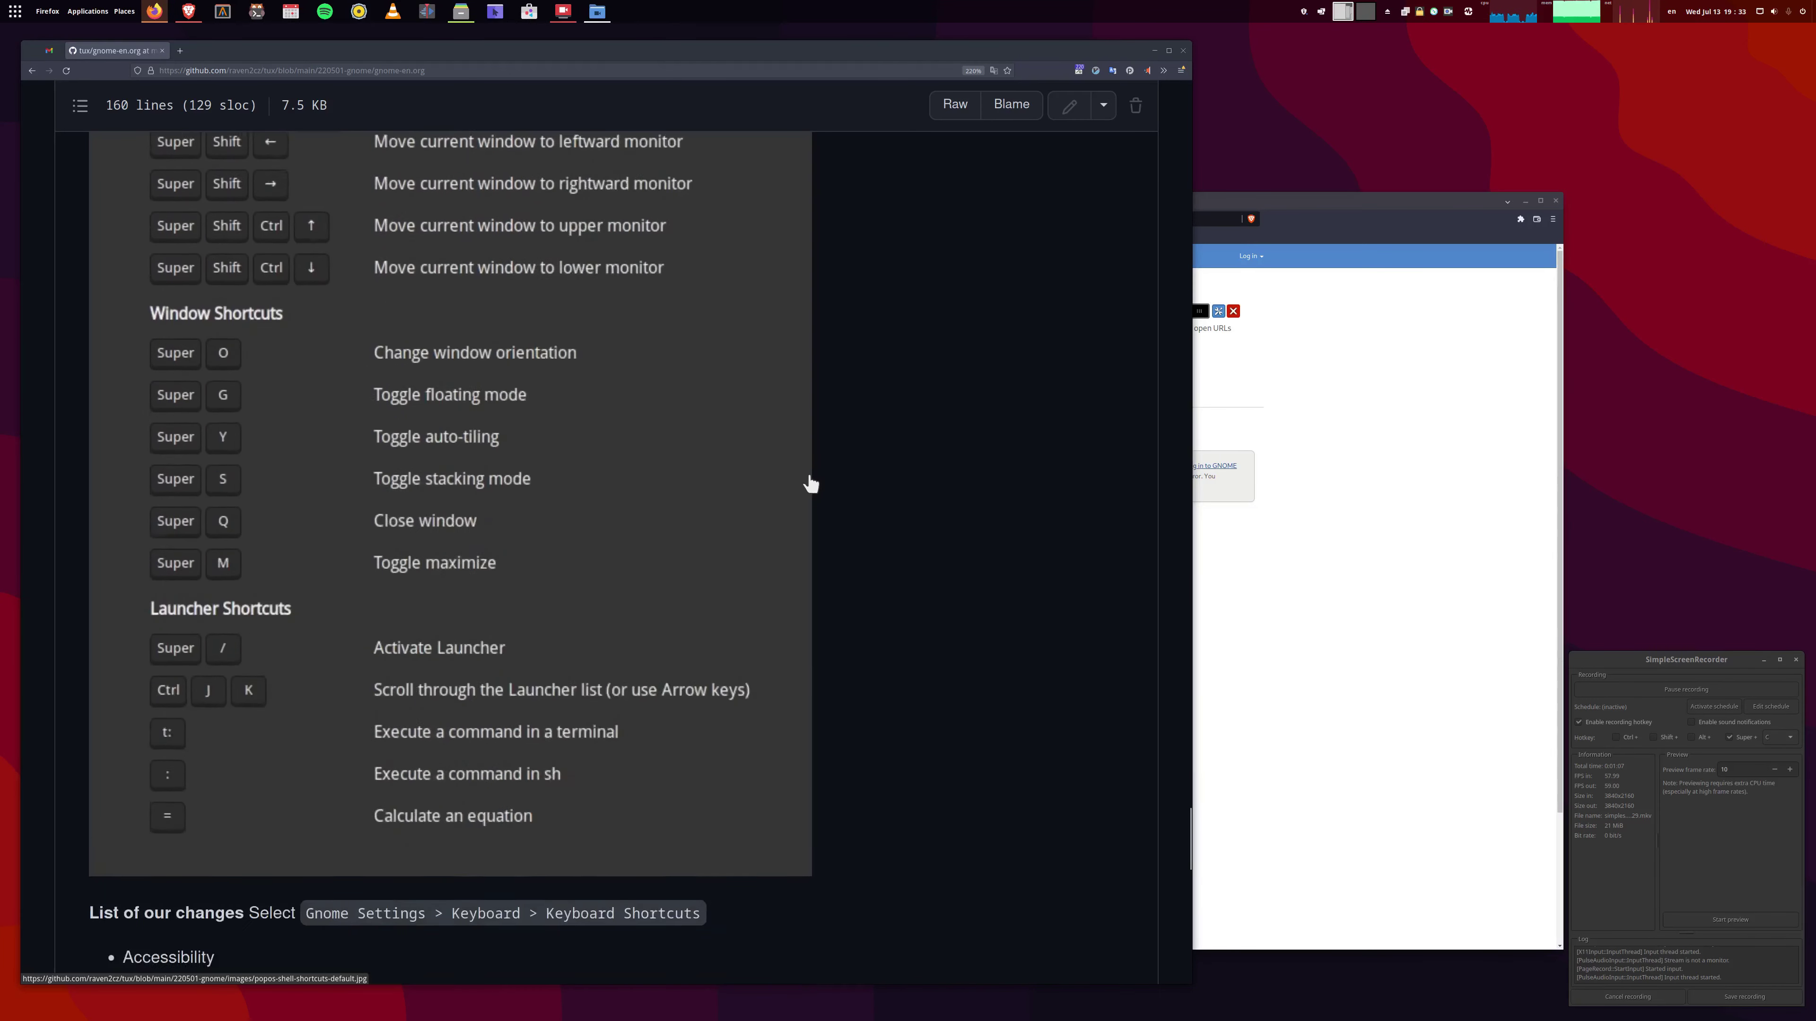
{"action": "scroll", "coordinate": [812, 473], "scroll_direction": "down", "scroll_amount": 1}
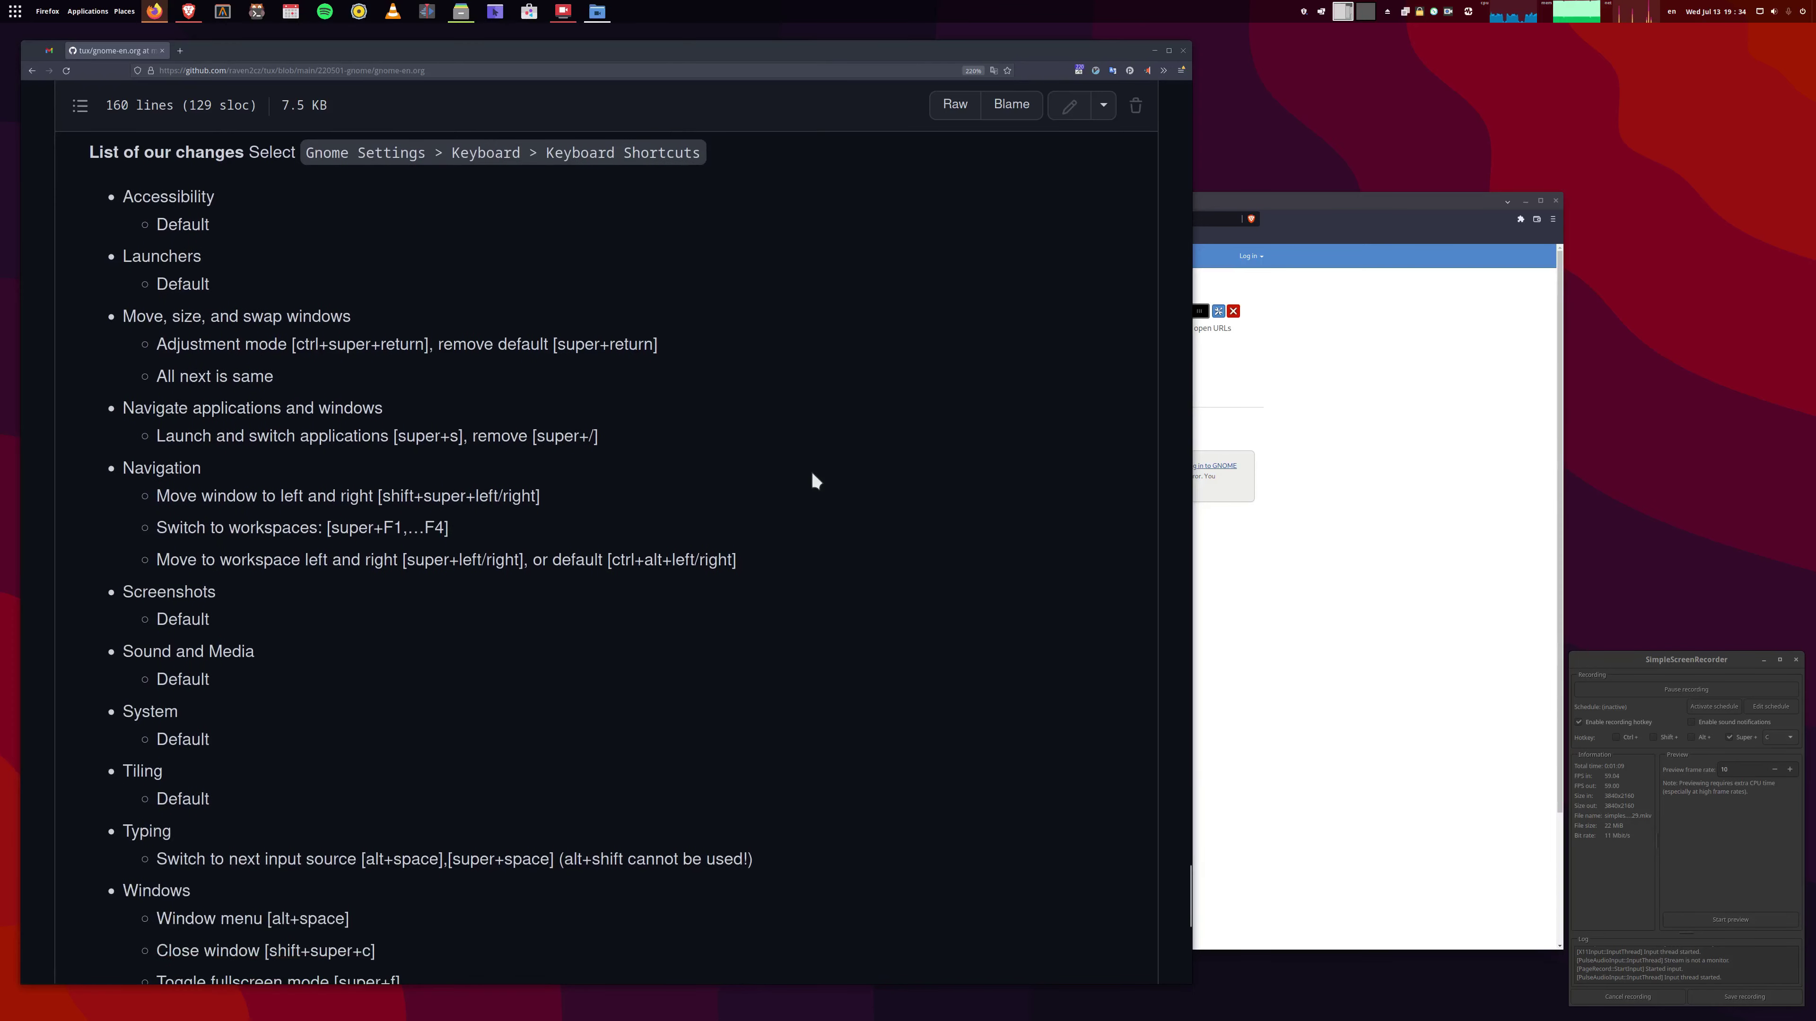
{"action": "scroll", "coordinate": [812, 473], "scroll_direction": "up", "scroll_amount": 1}
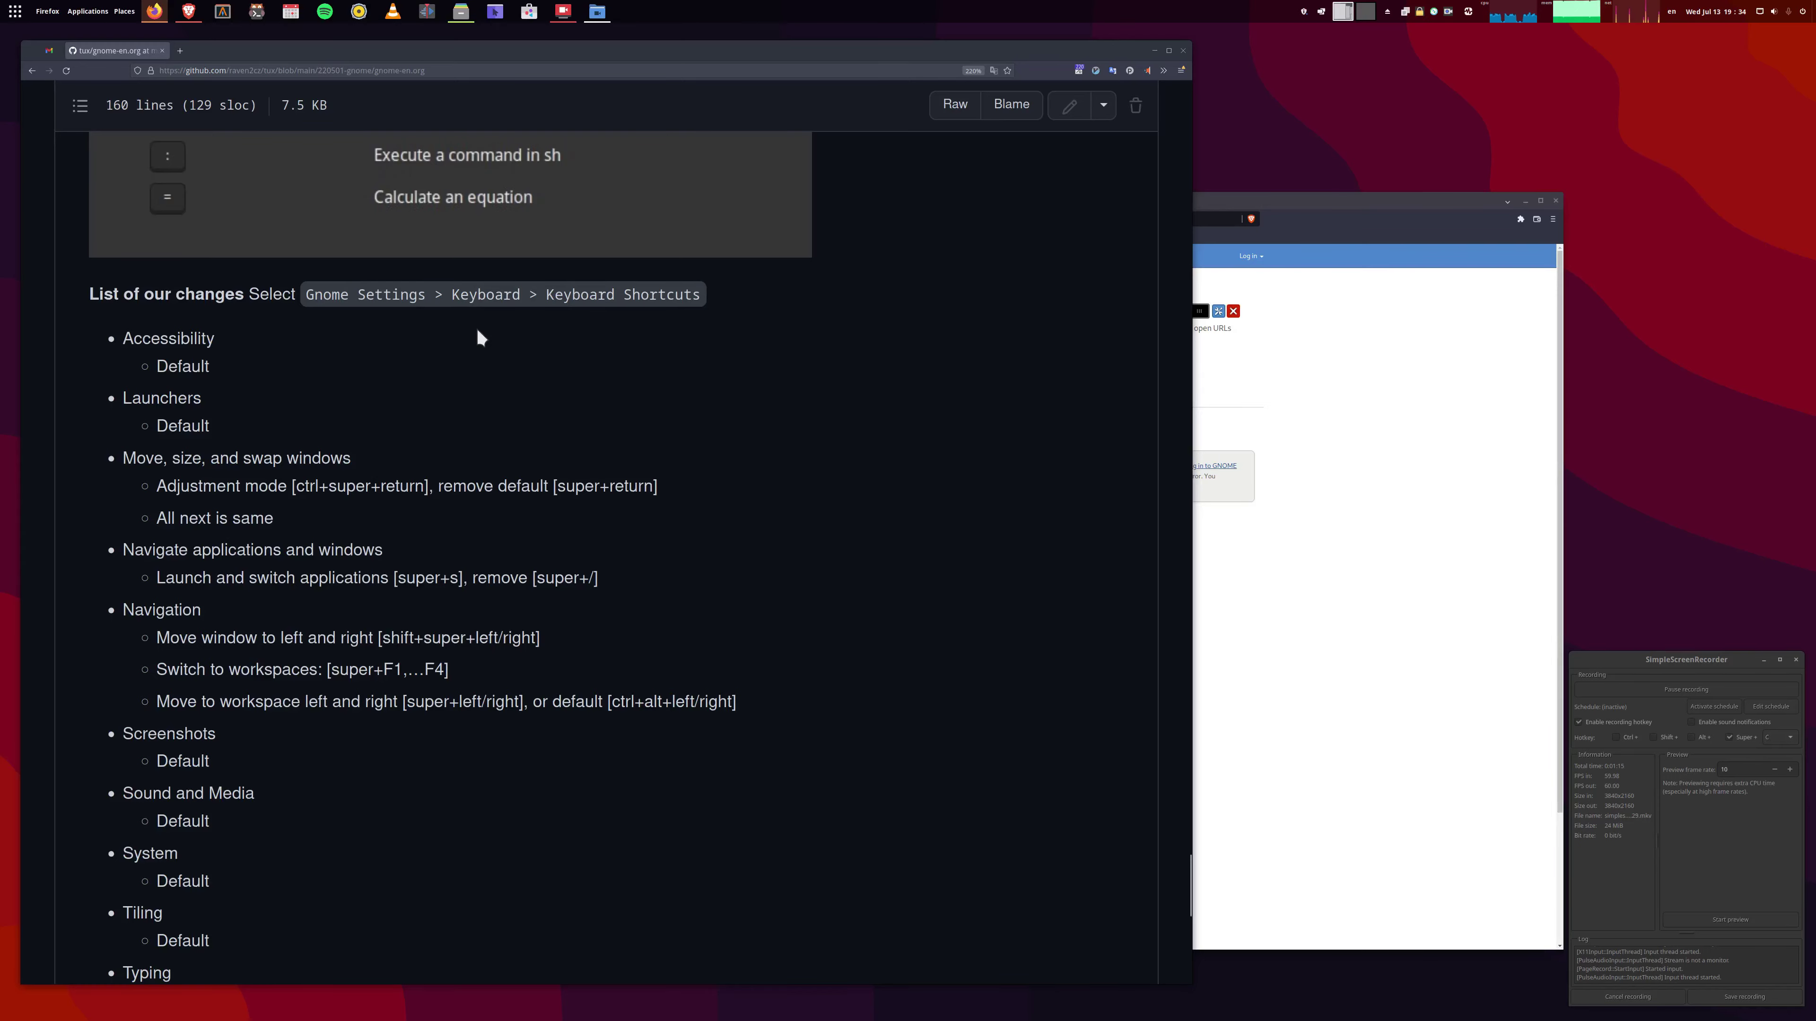
Search the activities overview for "gnome s", launch Settings, and move its window clear of the article's list of changes.
{"action": "key", "text": "super"}
{"action": "type", "text": "gnome"}
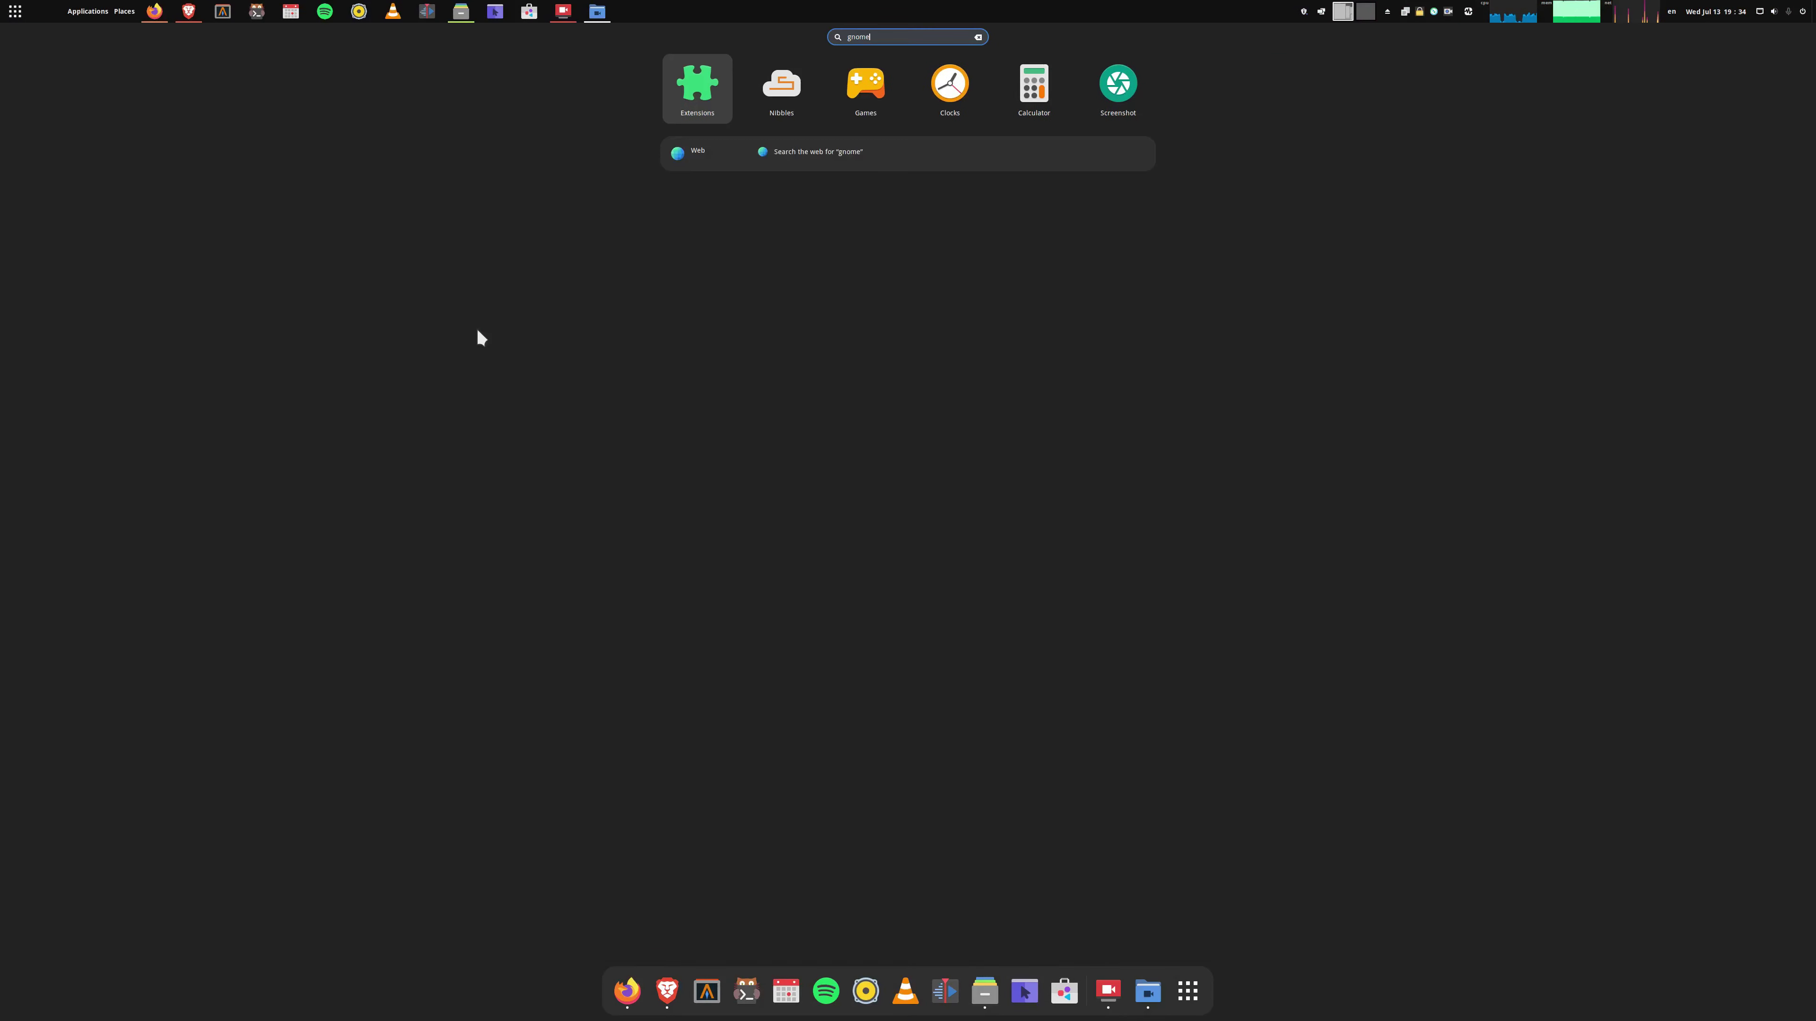
{"action": "type", "text": " s"}
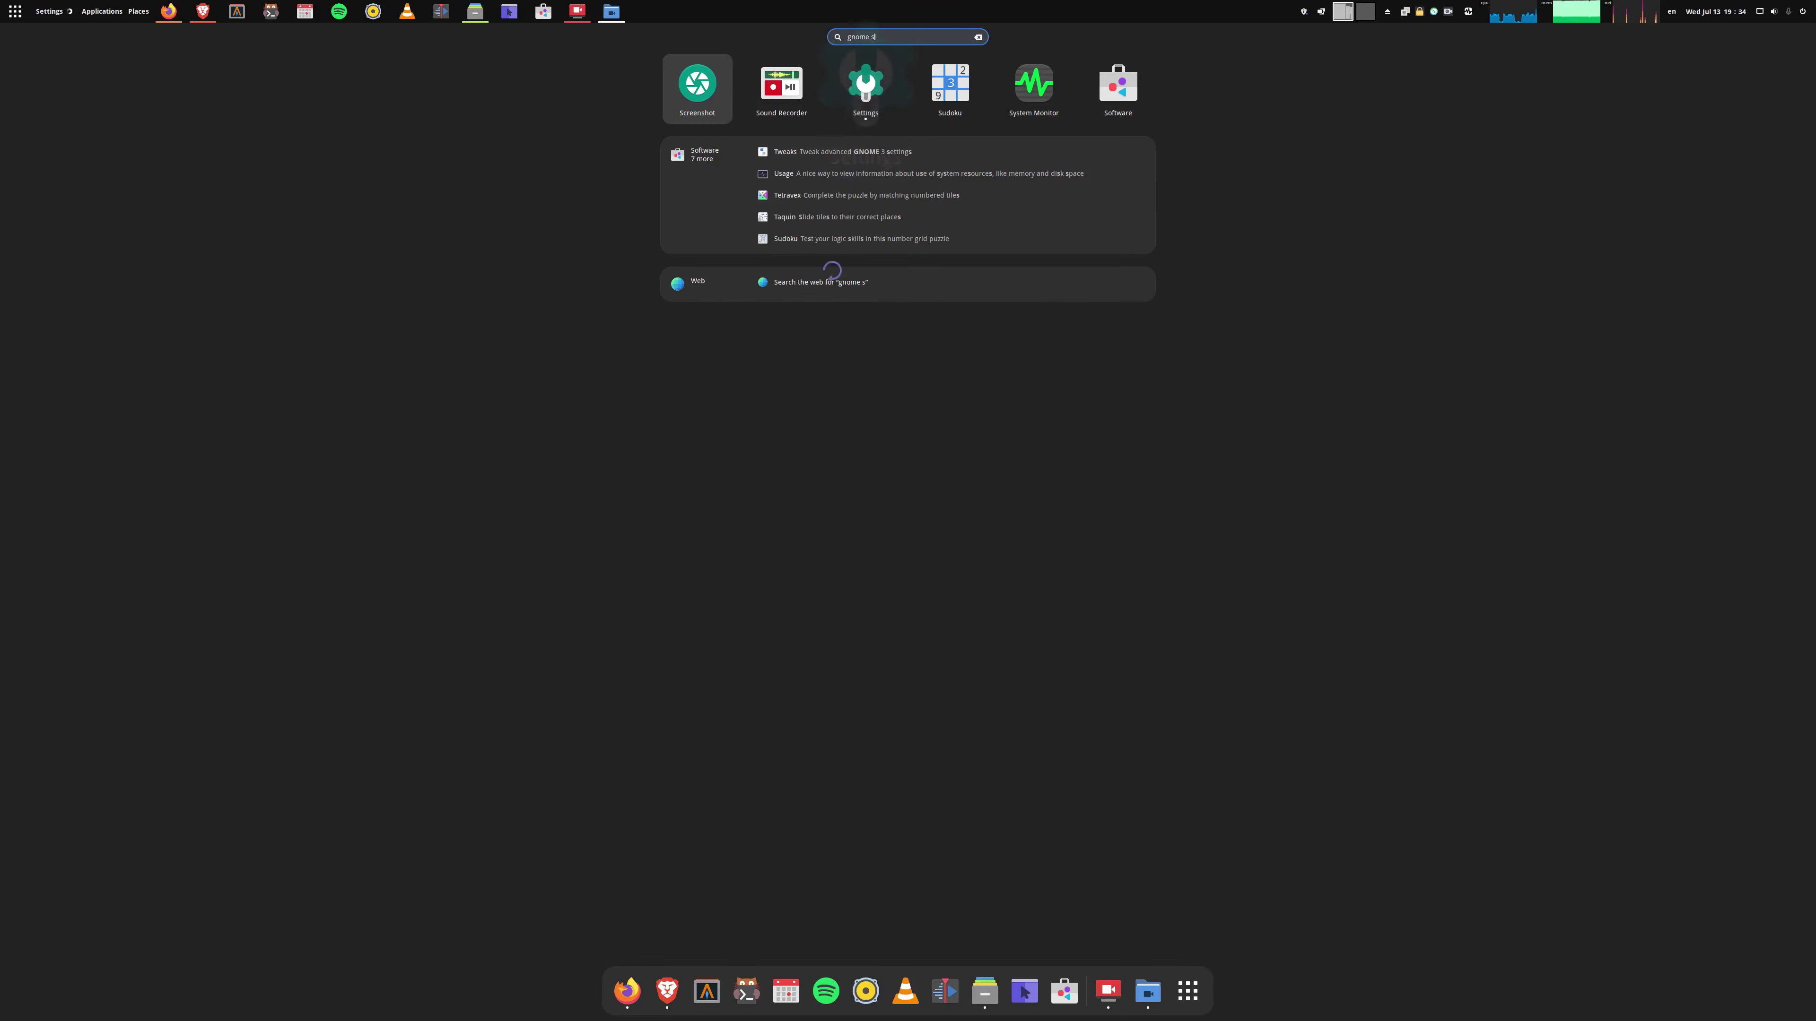
{"action": "key", "text": "super"}
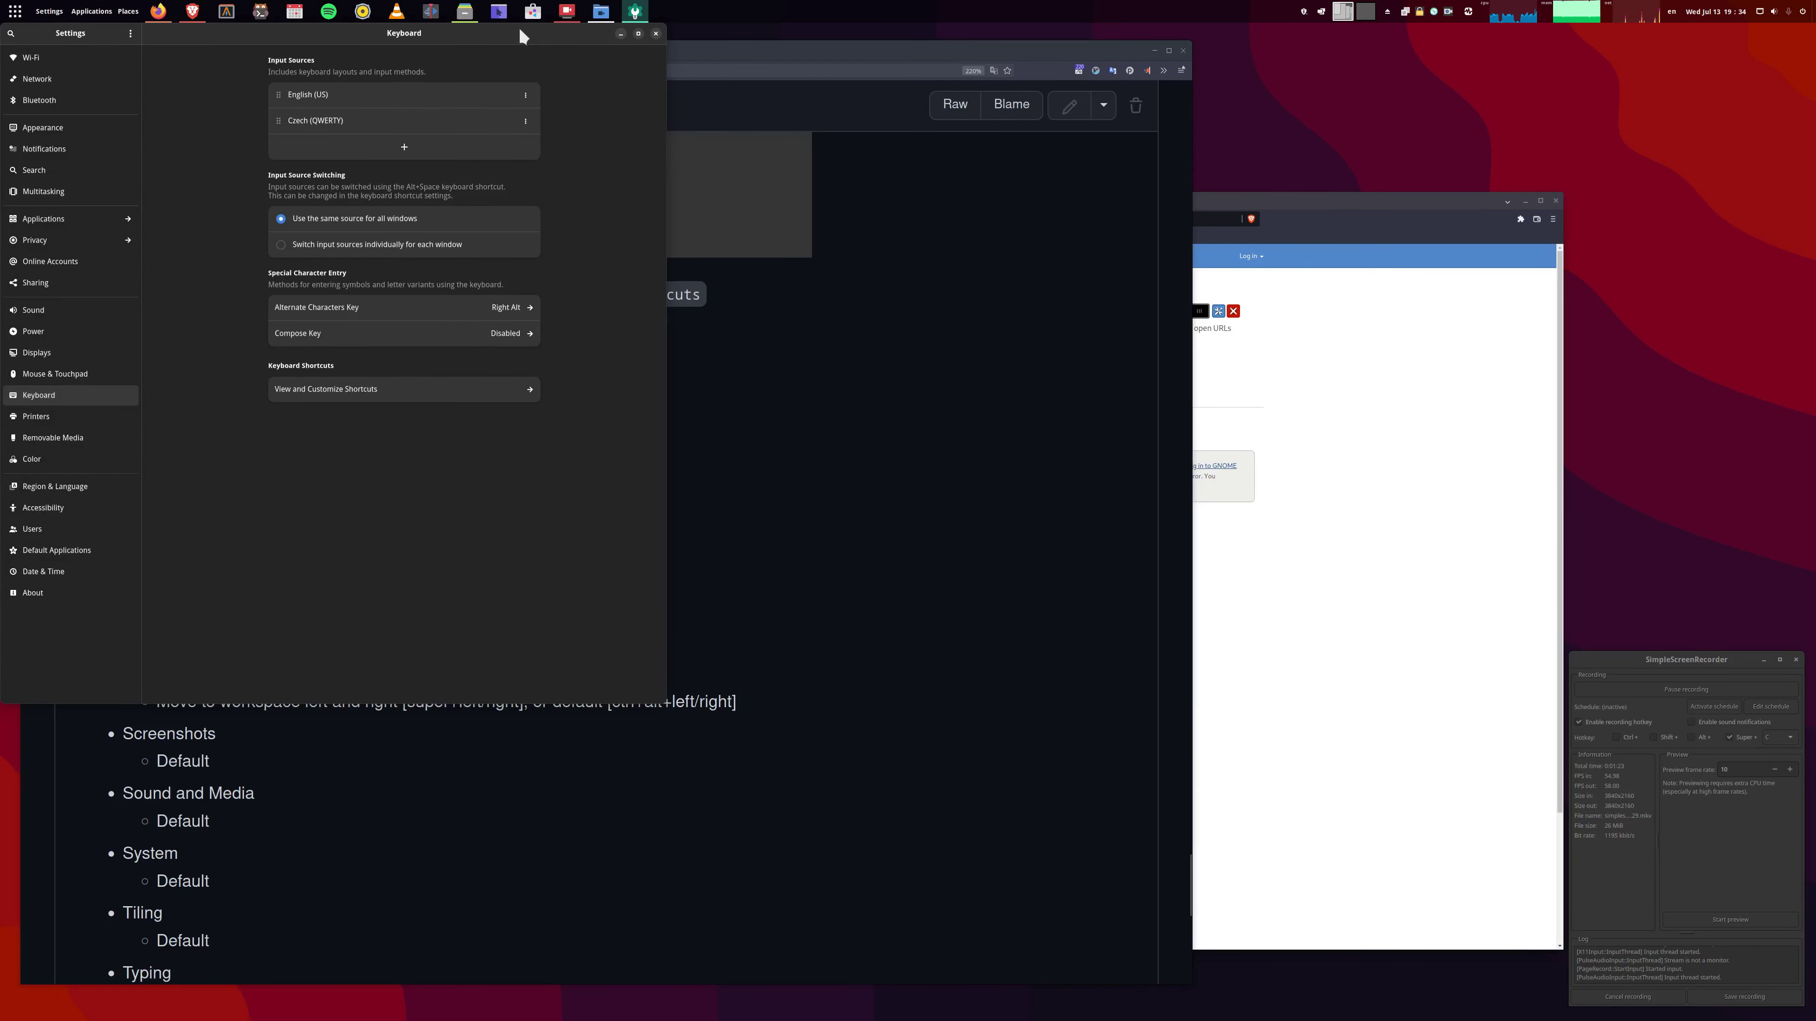
{"action": "left_click_drag", "start_coordinate": [522, 36], "coordinate": [1045, 213]}
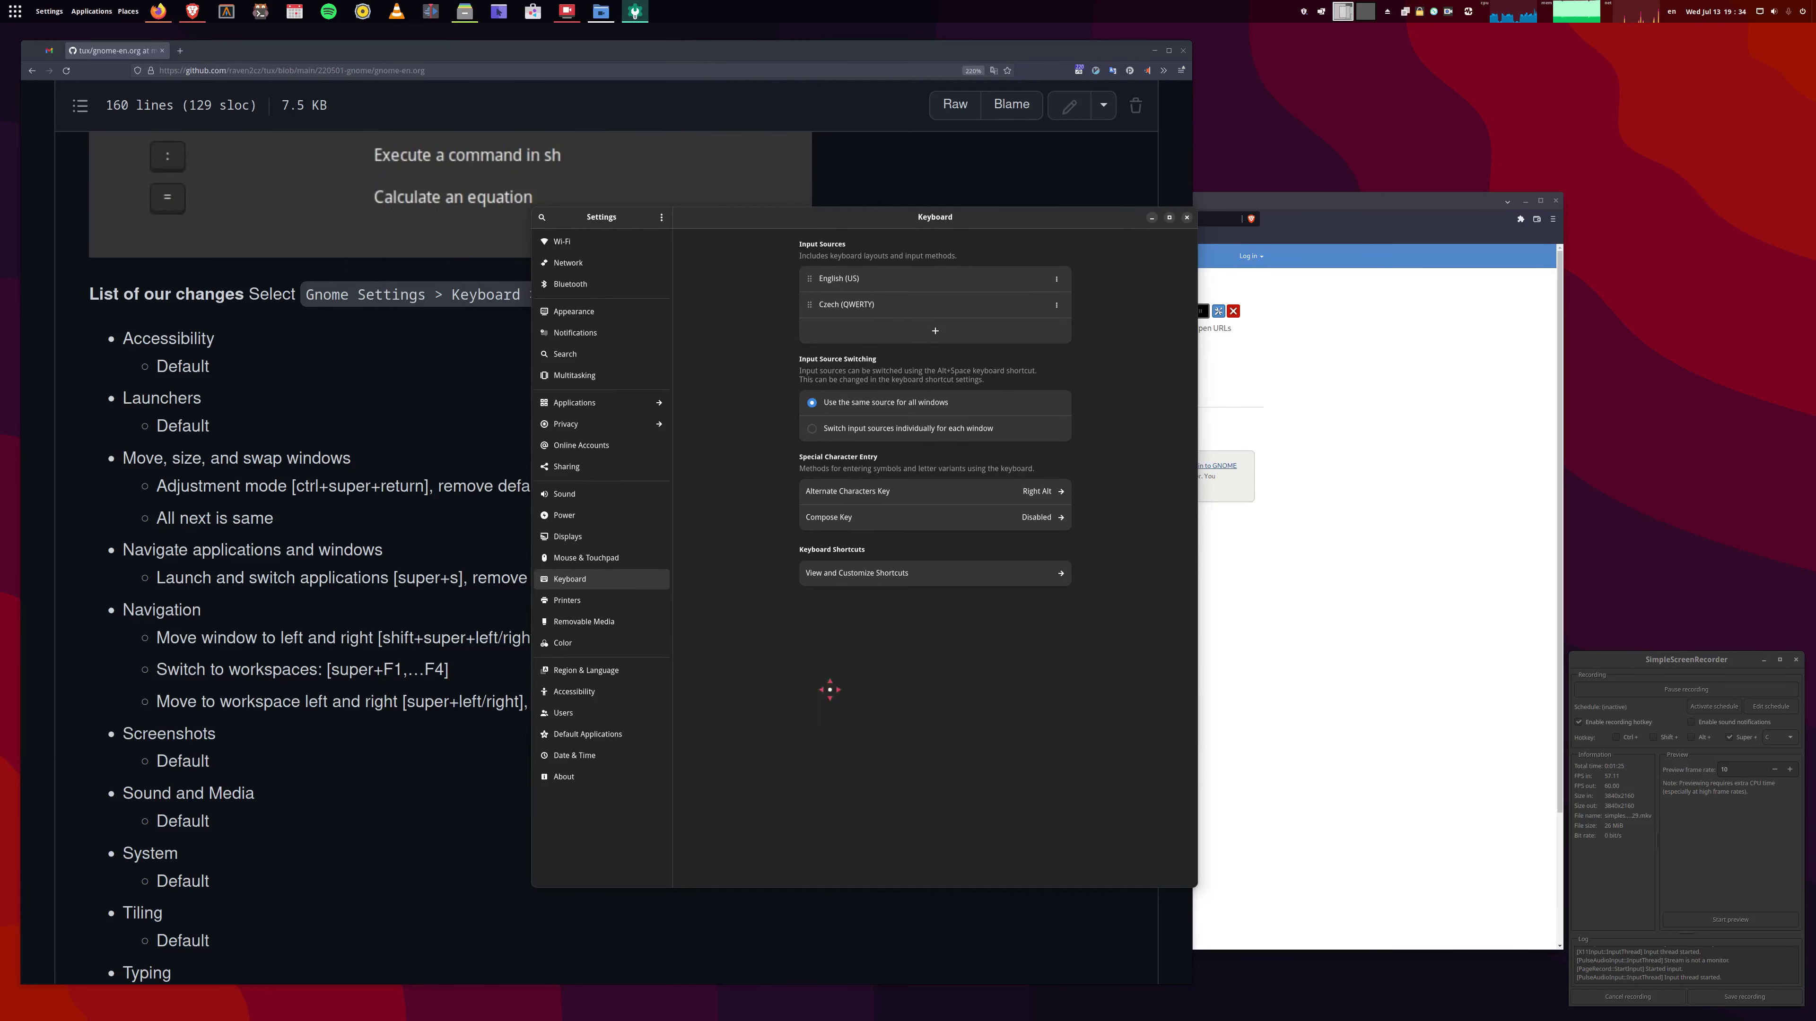
{"action": "left_click_drag", "start_coordinate": [830, 689], "coordinate": [1021, 709]}
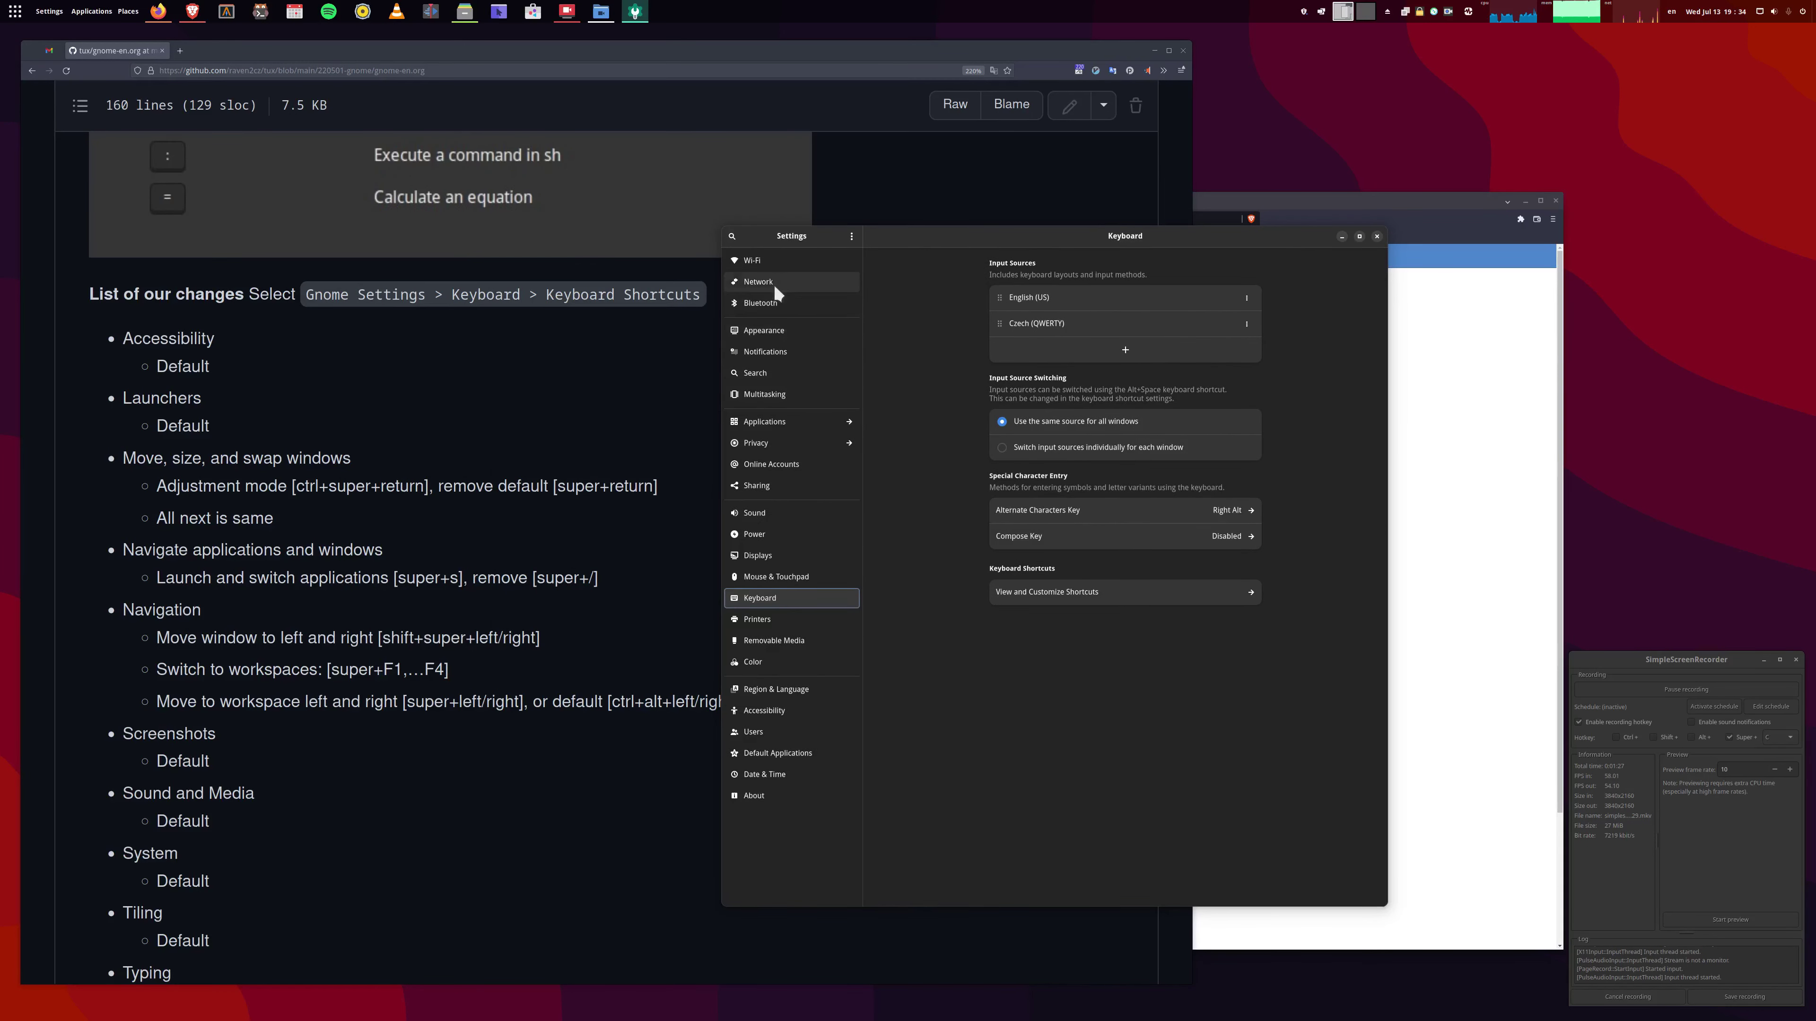
Open the Keyboard Shortcuts dialog from the Keyboard settings, enlarge it to show all categories, and reposition the Settings window beside the list.
{"action": "key", "text": "Tab"}
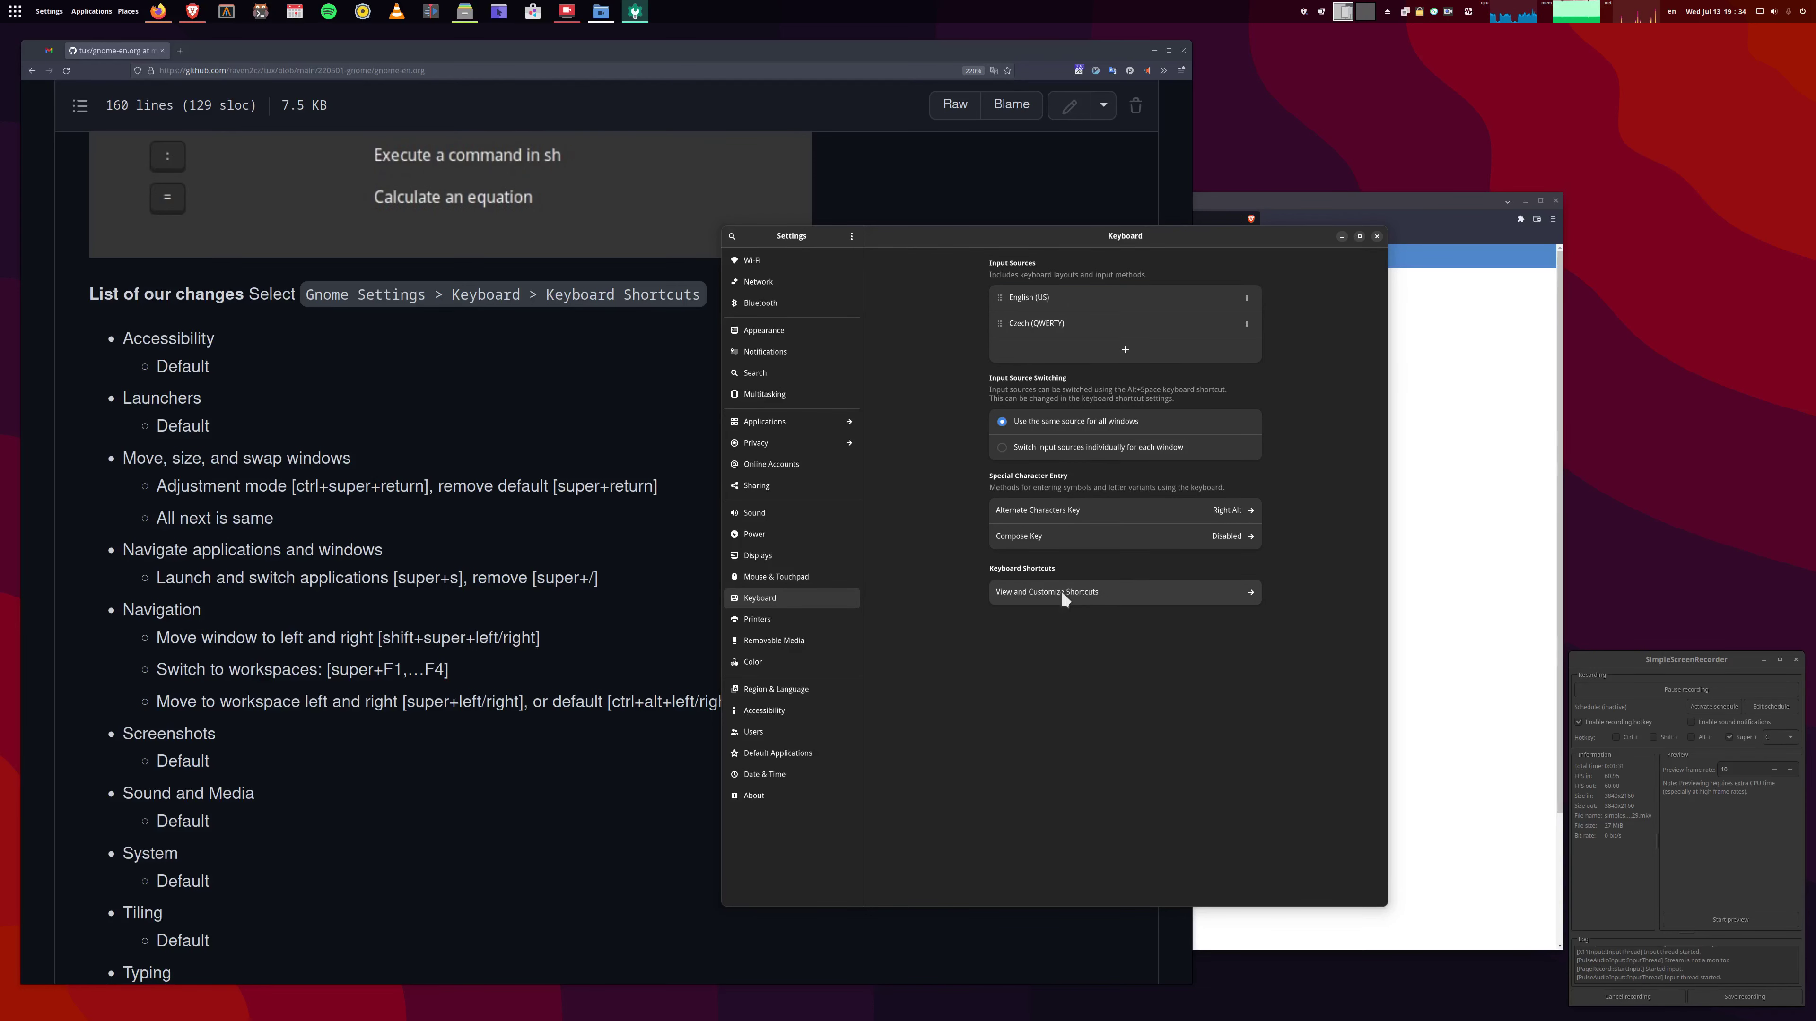
{"action": "left_click", "coordinate": [1115, 603]}
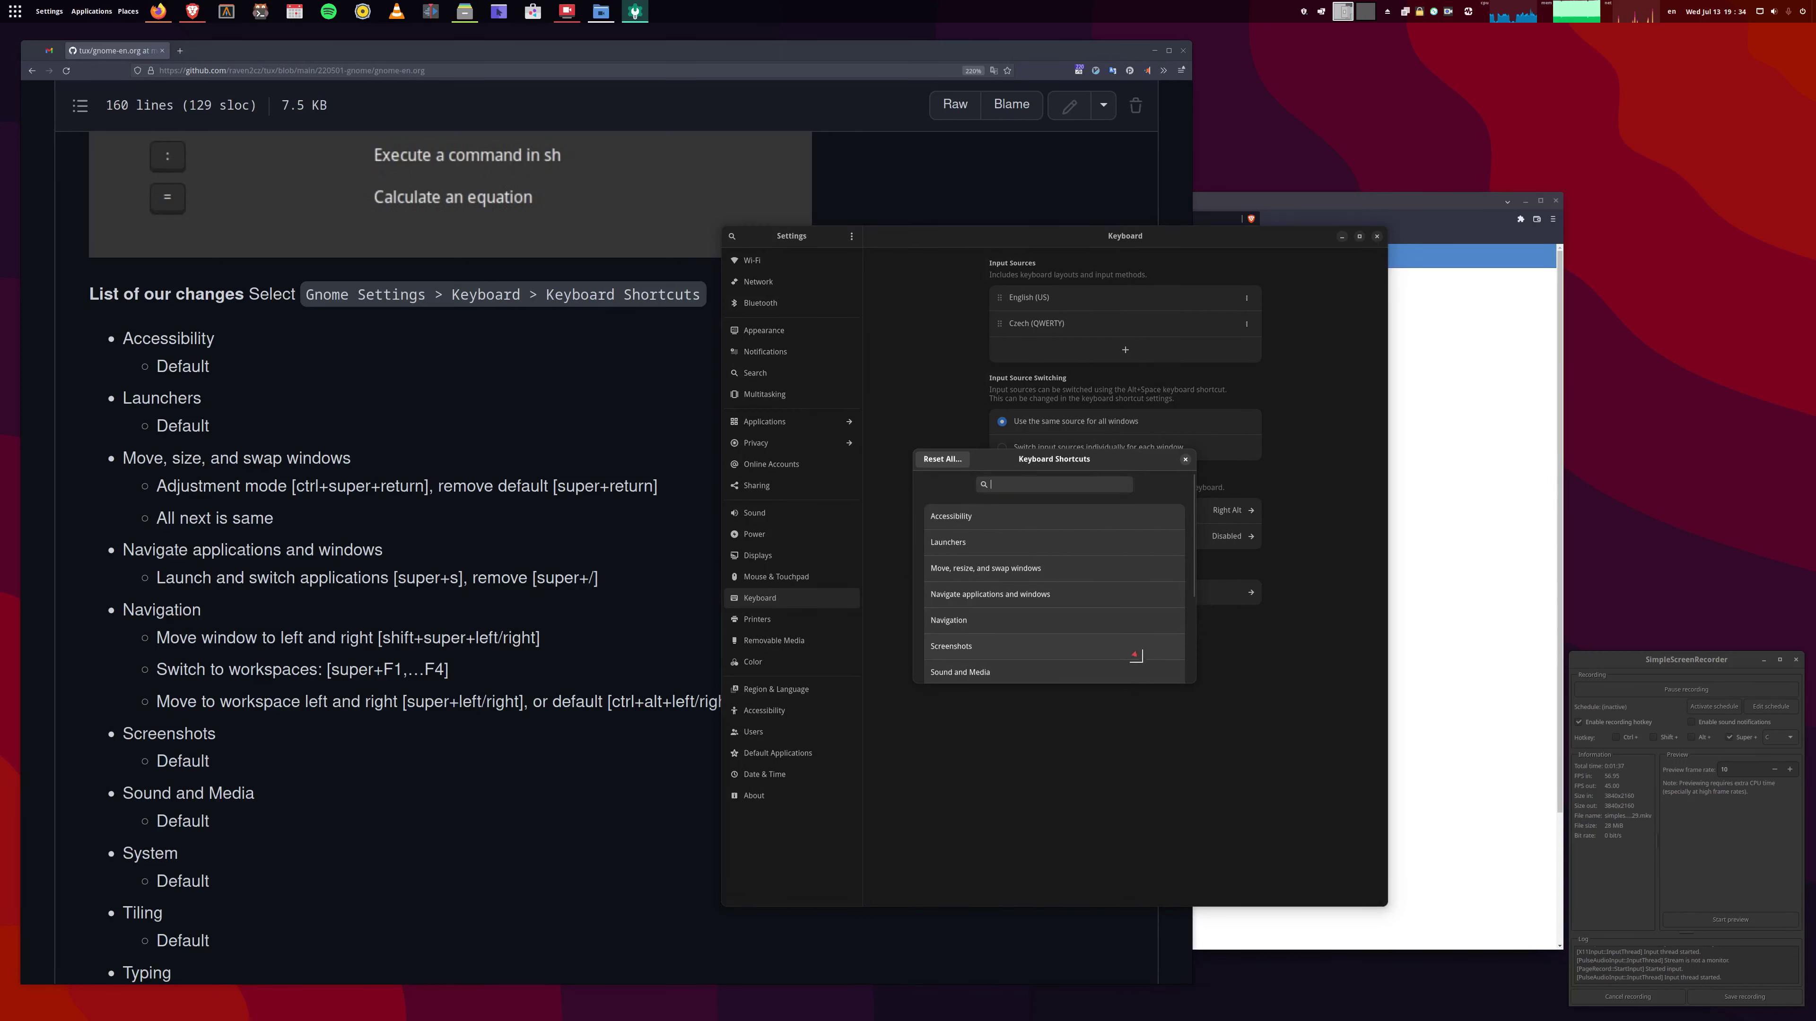
{"action": "left_click_drag", "start_coordinate": [1167, 828], "coordinate": [1188, 637]}
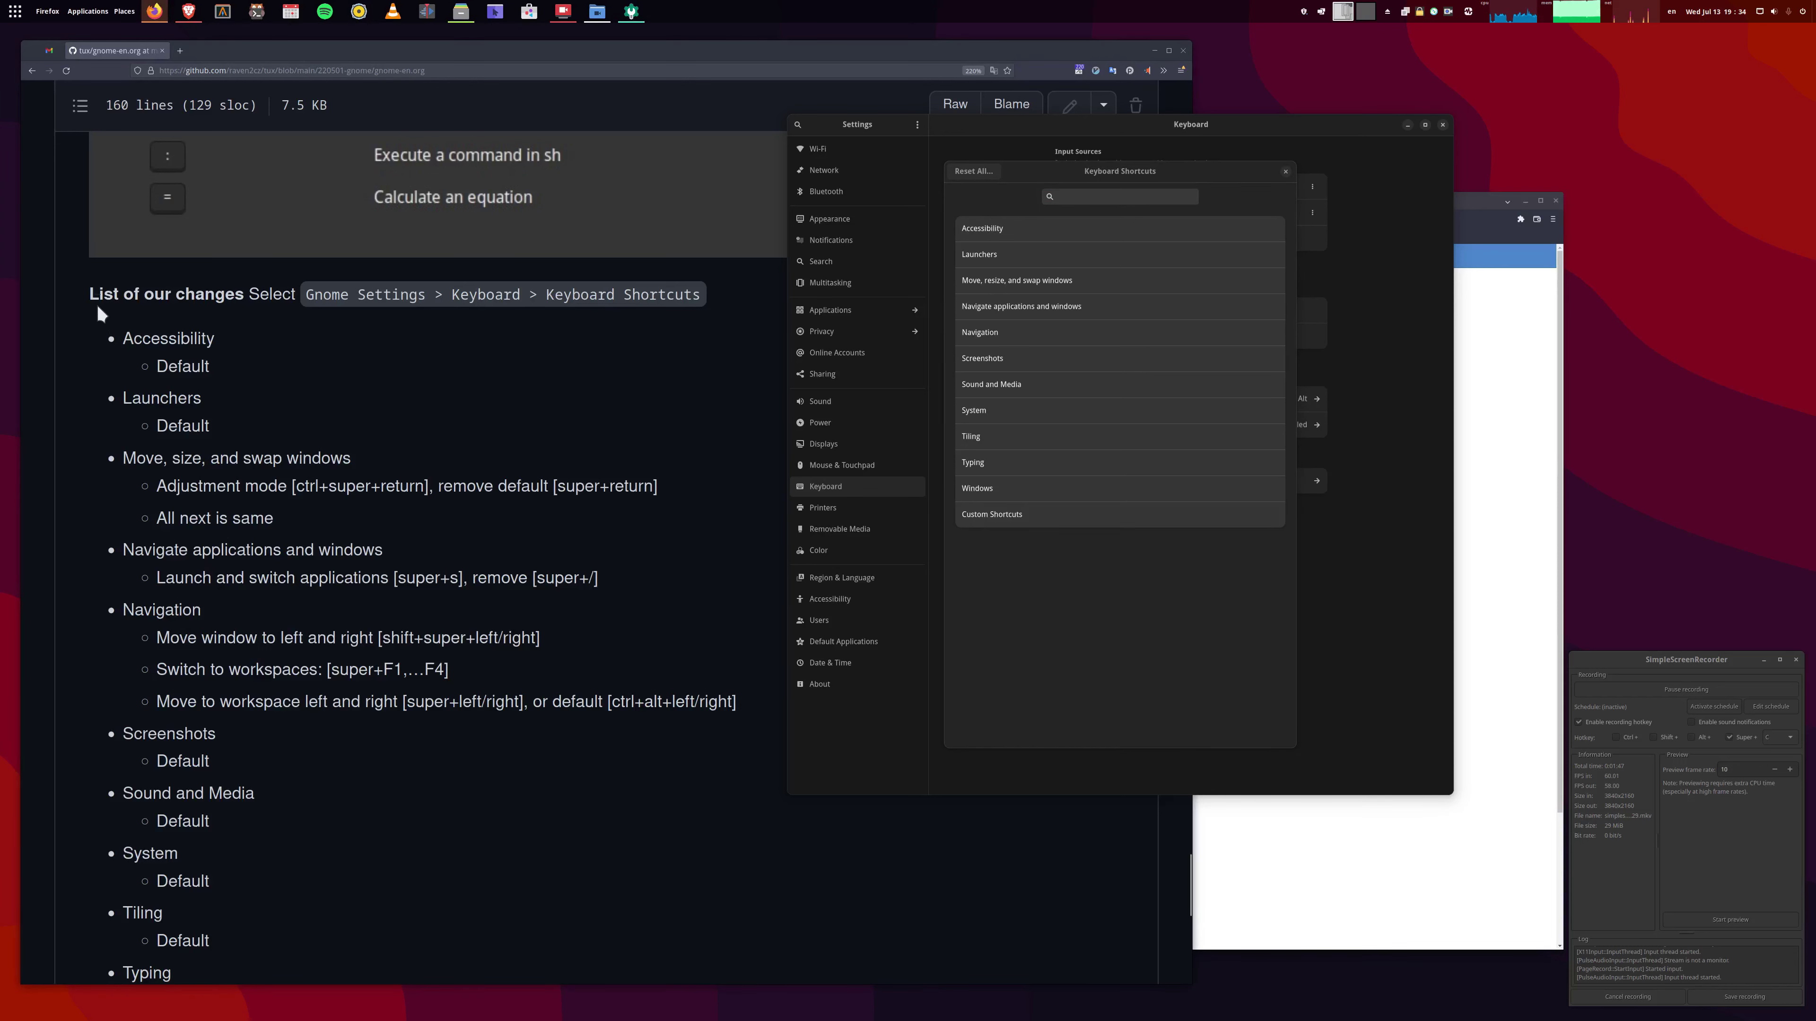
Review the article's shortcut changes from Accessibility through Custom Shortcuts alongside the Keyboard Shortcuts categories.
{"action": "scroll", "coordinate": [239, 451], "scroll_direction": "down", "scroll_amount": 2}
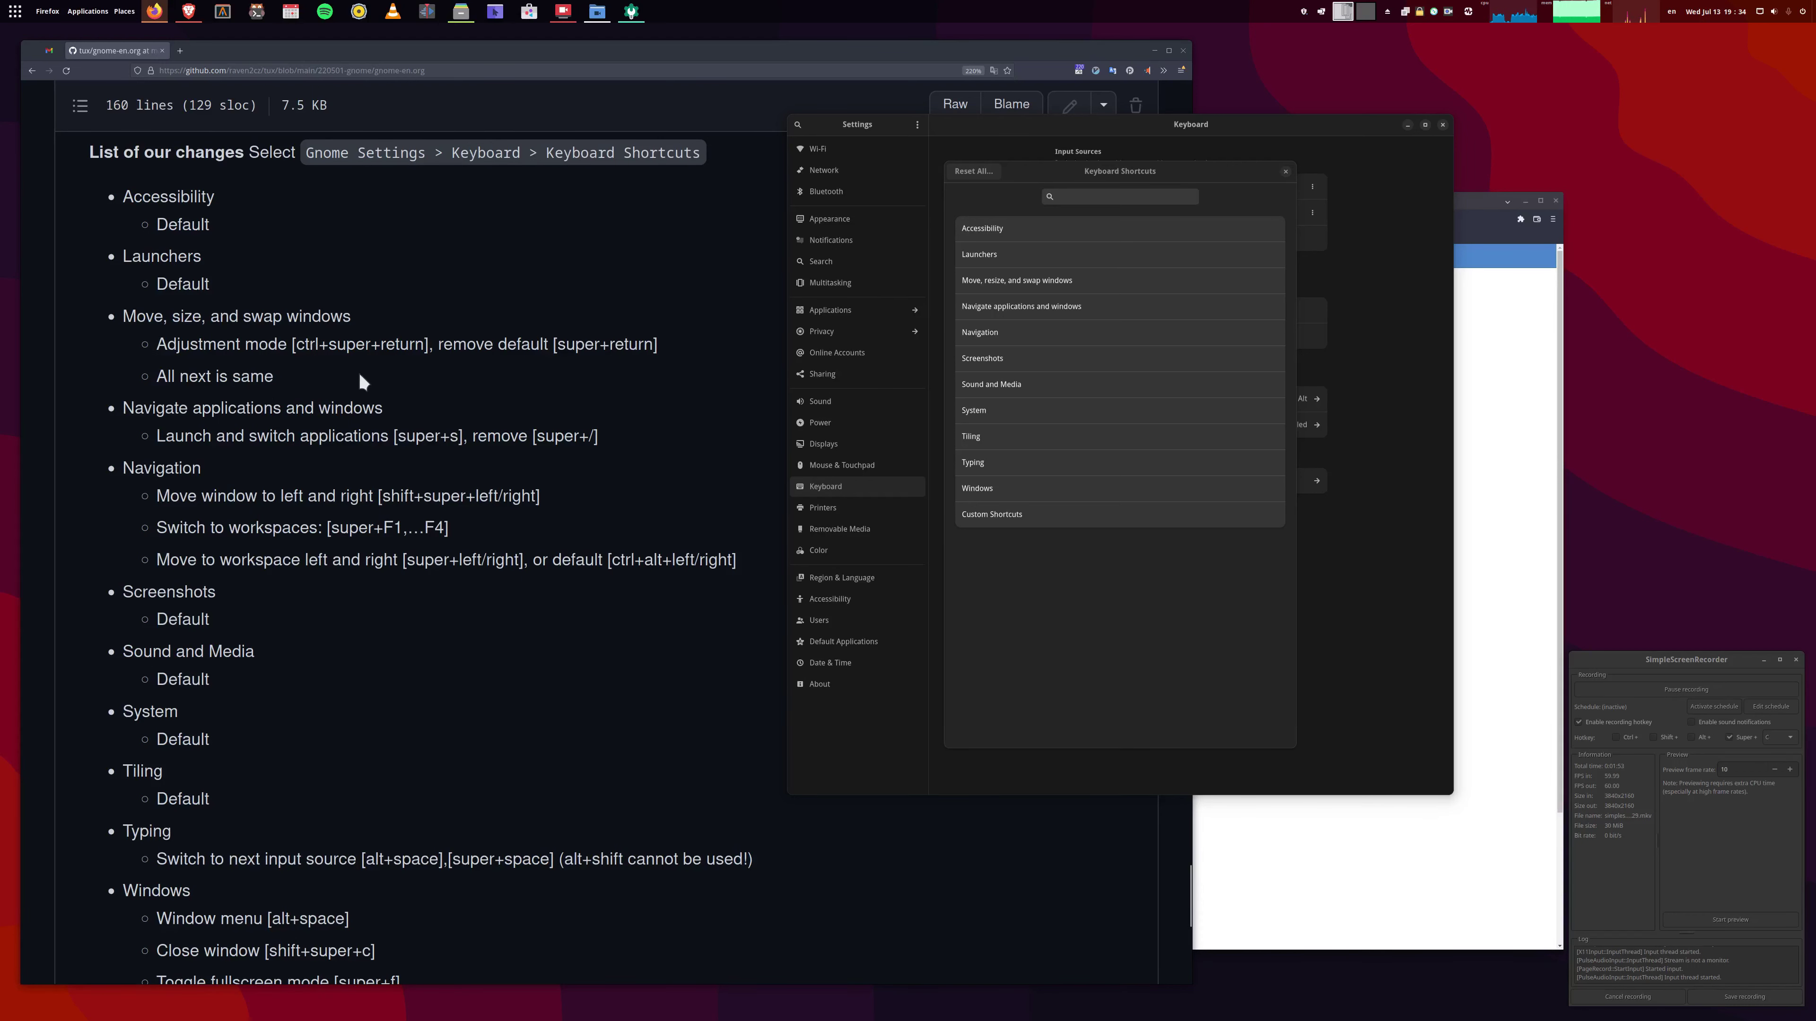
{"action": "scroll", "coordinate": [387, 397], "scroll_direction": "up", "scroll_amount": 1}
{"action": "scroll", "coordinate": [385, 392], "scroll_direction": "up", "scroll_amount": 1}
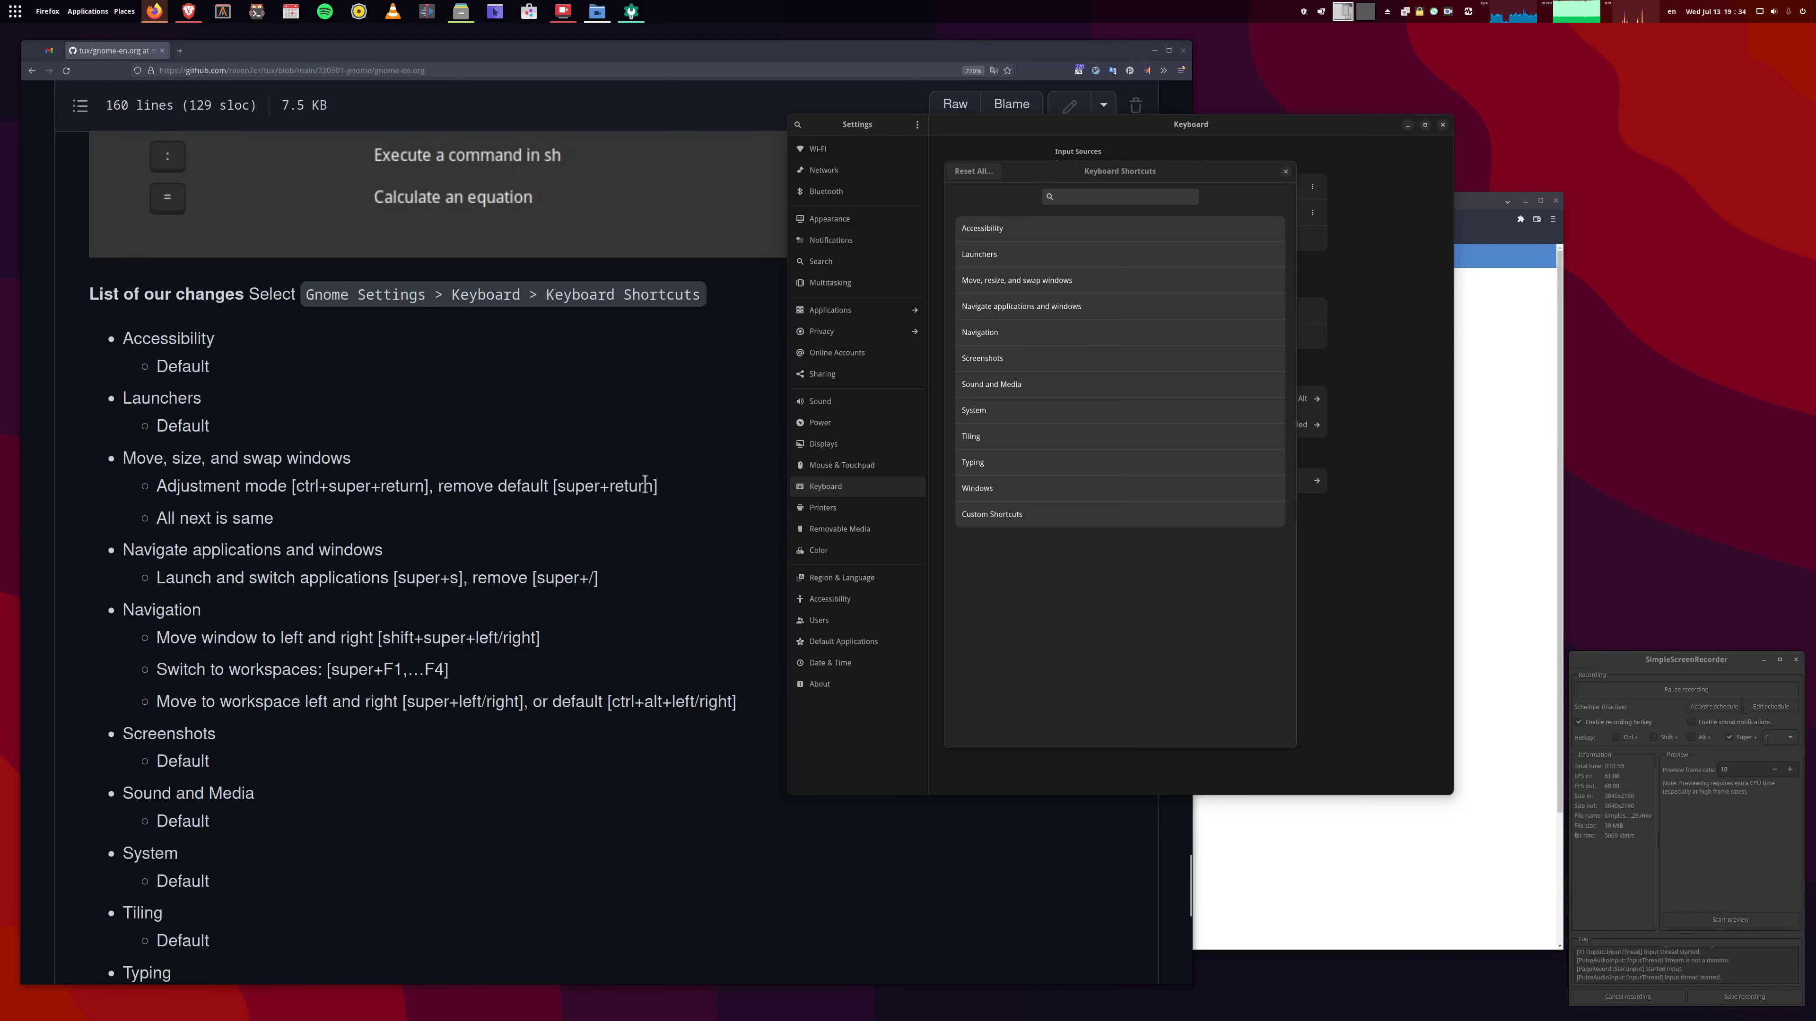
{"action": "left_click", "coordinate": [1038, 207]}
{"action": "scroll", "coordinate": [360, 511], "scroll_direction": "down", "scroll_amount": 5}
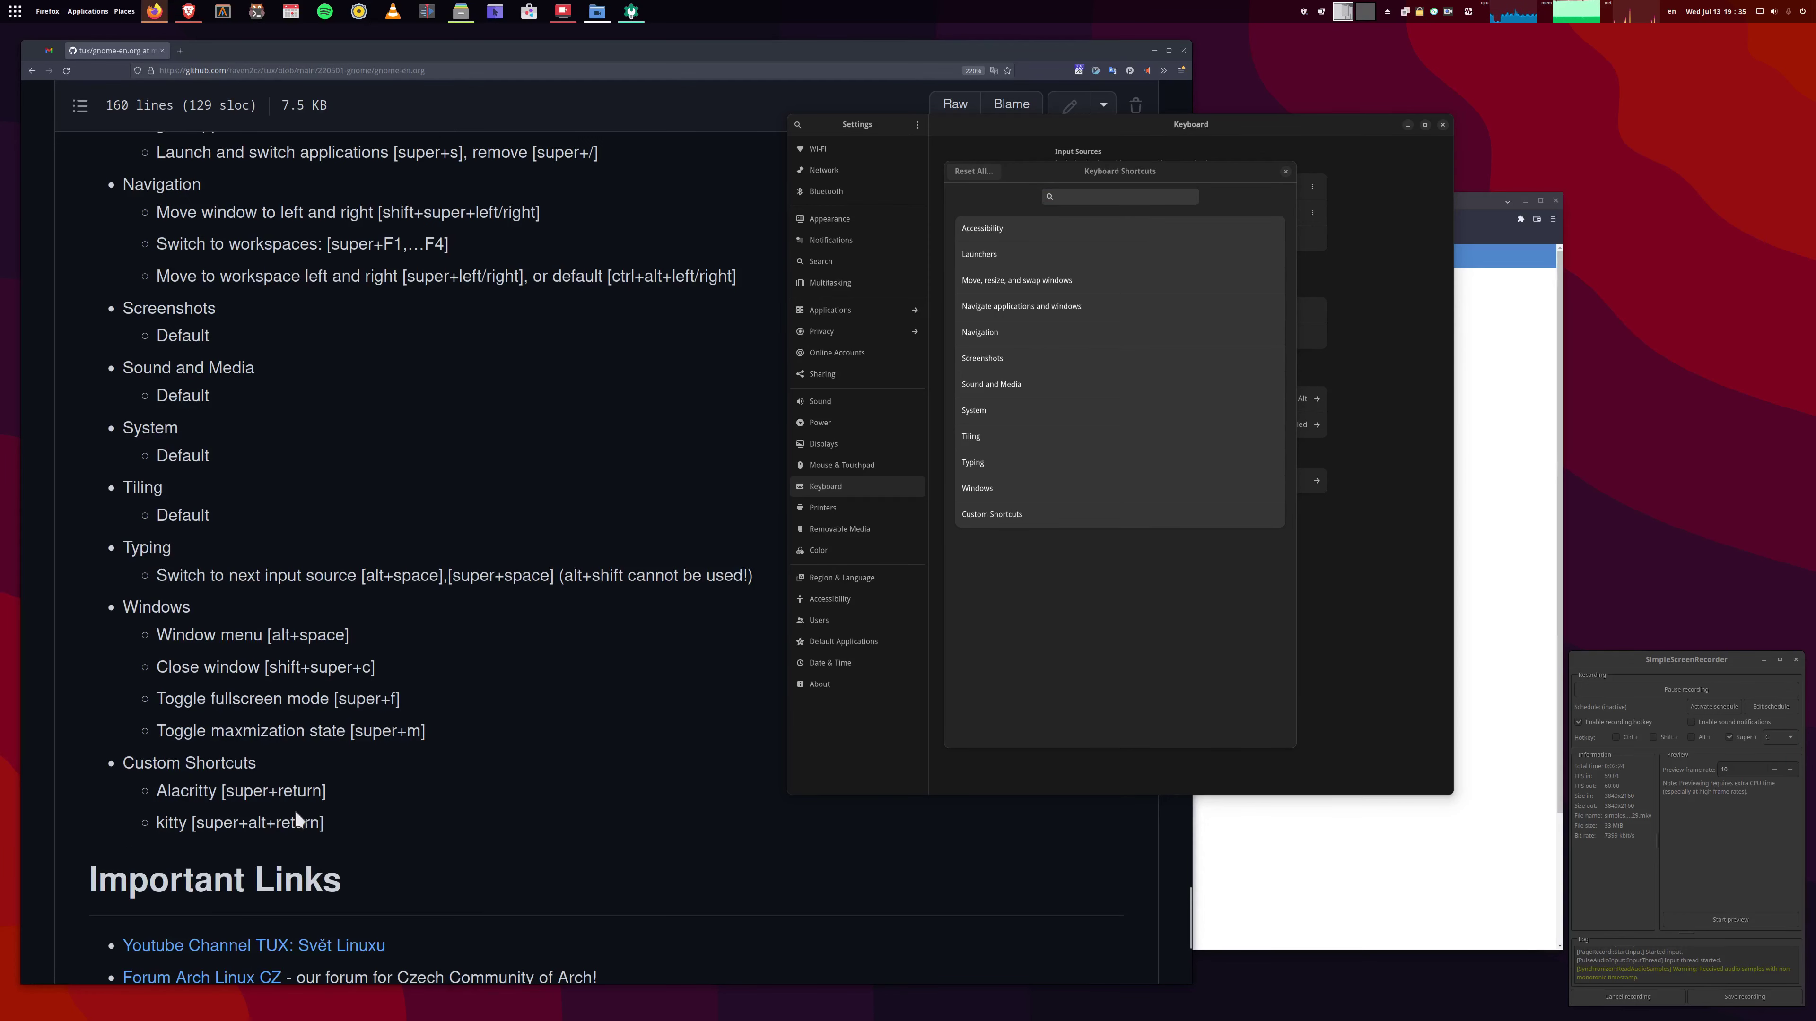
Recheck the article's list of shortcut changes, from Accessibility down to Custom Shortcuts.
{"action": "scroll", "coordinate": [404, 458], "scroll_direction": "up", "scroll_amount": 5}
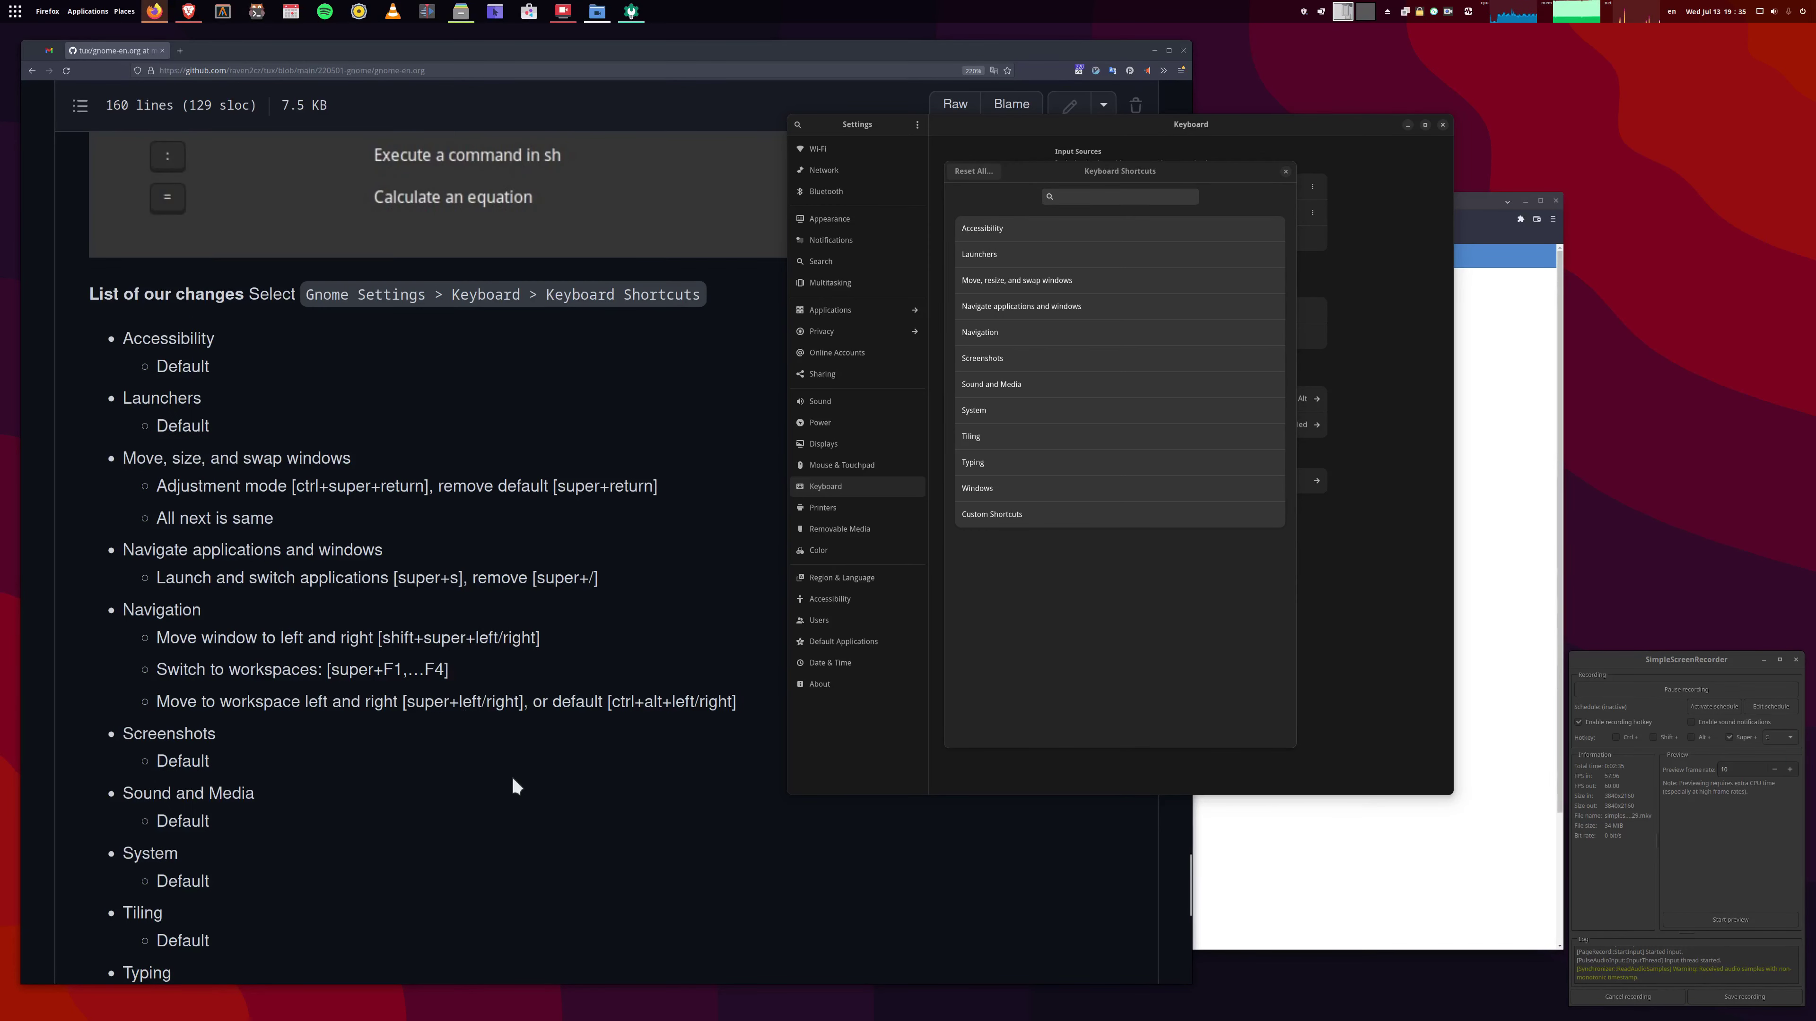
{"action": "scroll", "coordinate": [493, 773], "scroll_direction": "down", "scroll_amount": 5}
{"action": "scroll", "coordinate": [464, 762], "scroll_direction": "down", "scroll_amount": 1}
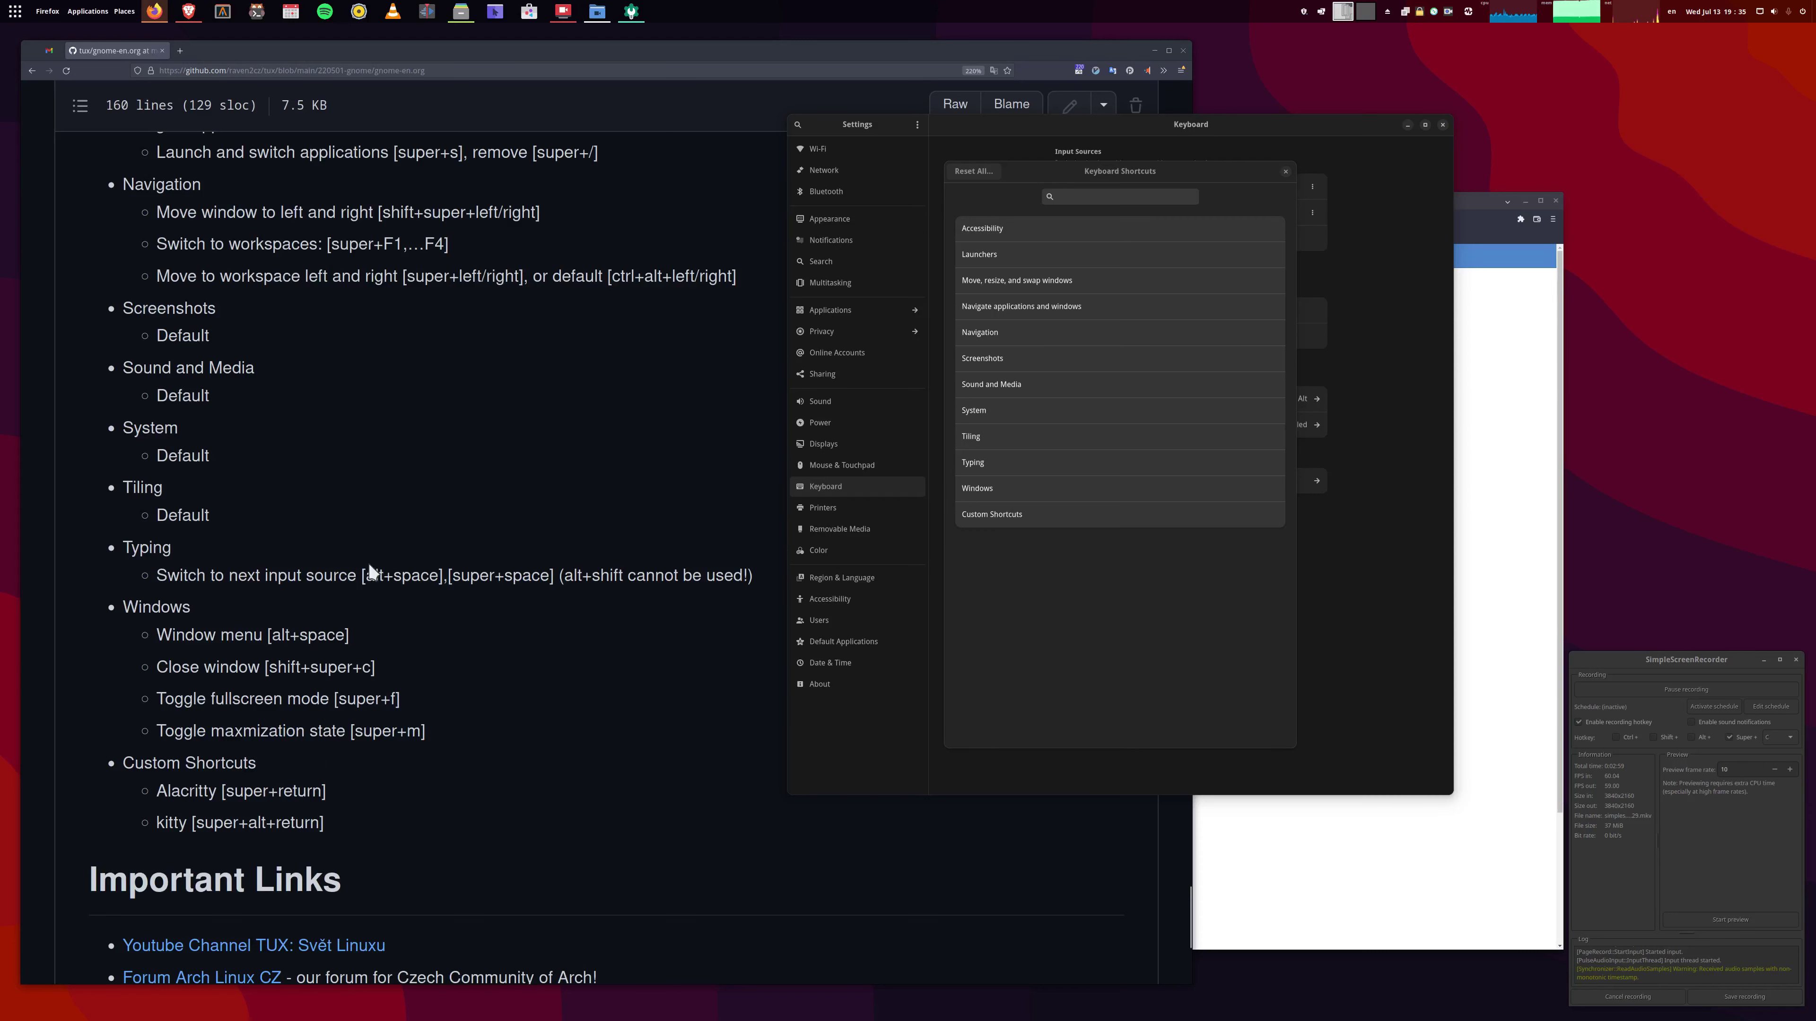
{"action": "left_click", "coordinate": [912, 465]}
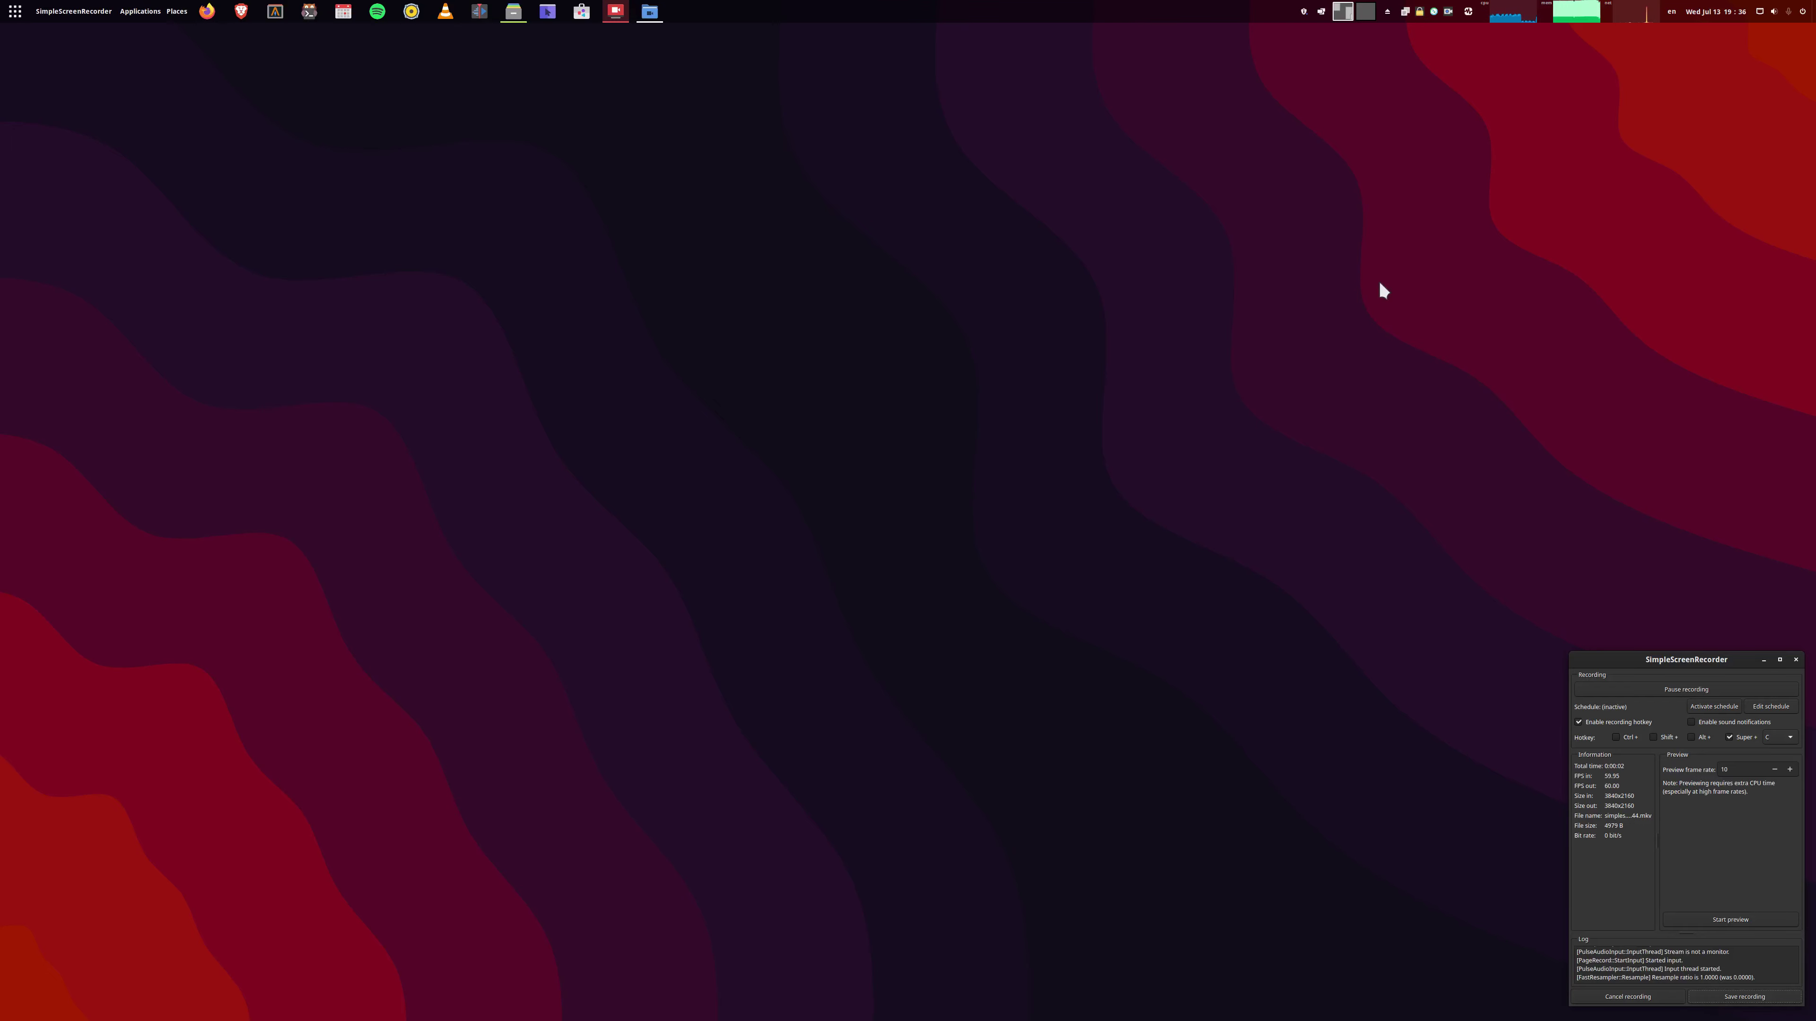
Turn on Tile Windows in Pop Shell, open four Alacritty terminals, and move focus between the tiled terminals.
{"action": "left_click", "coordinate": [1320, 12]}
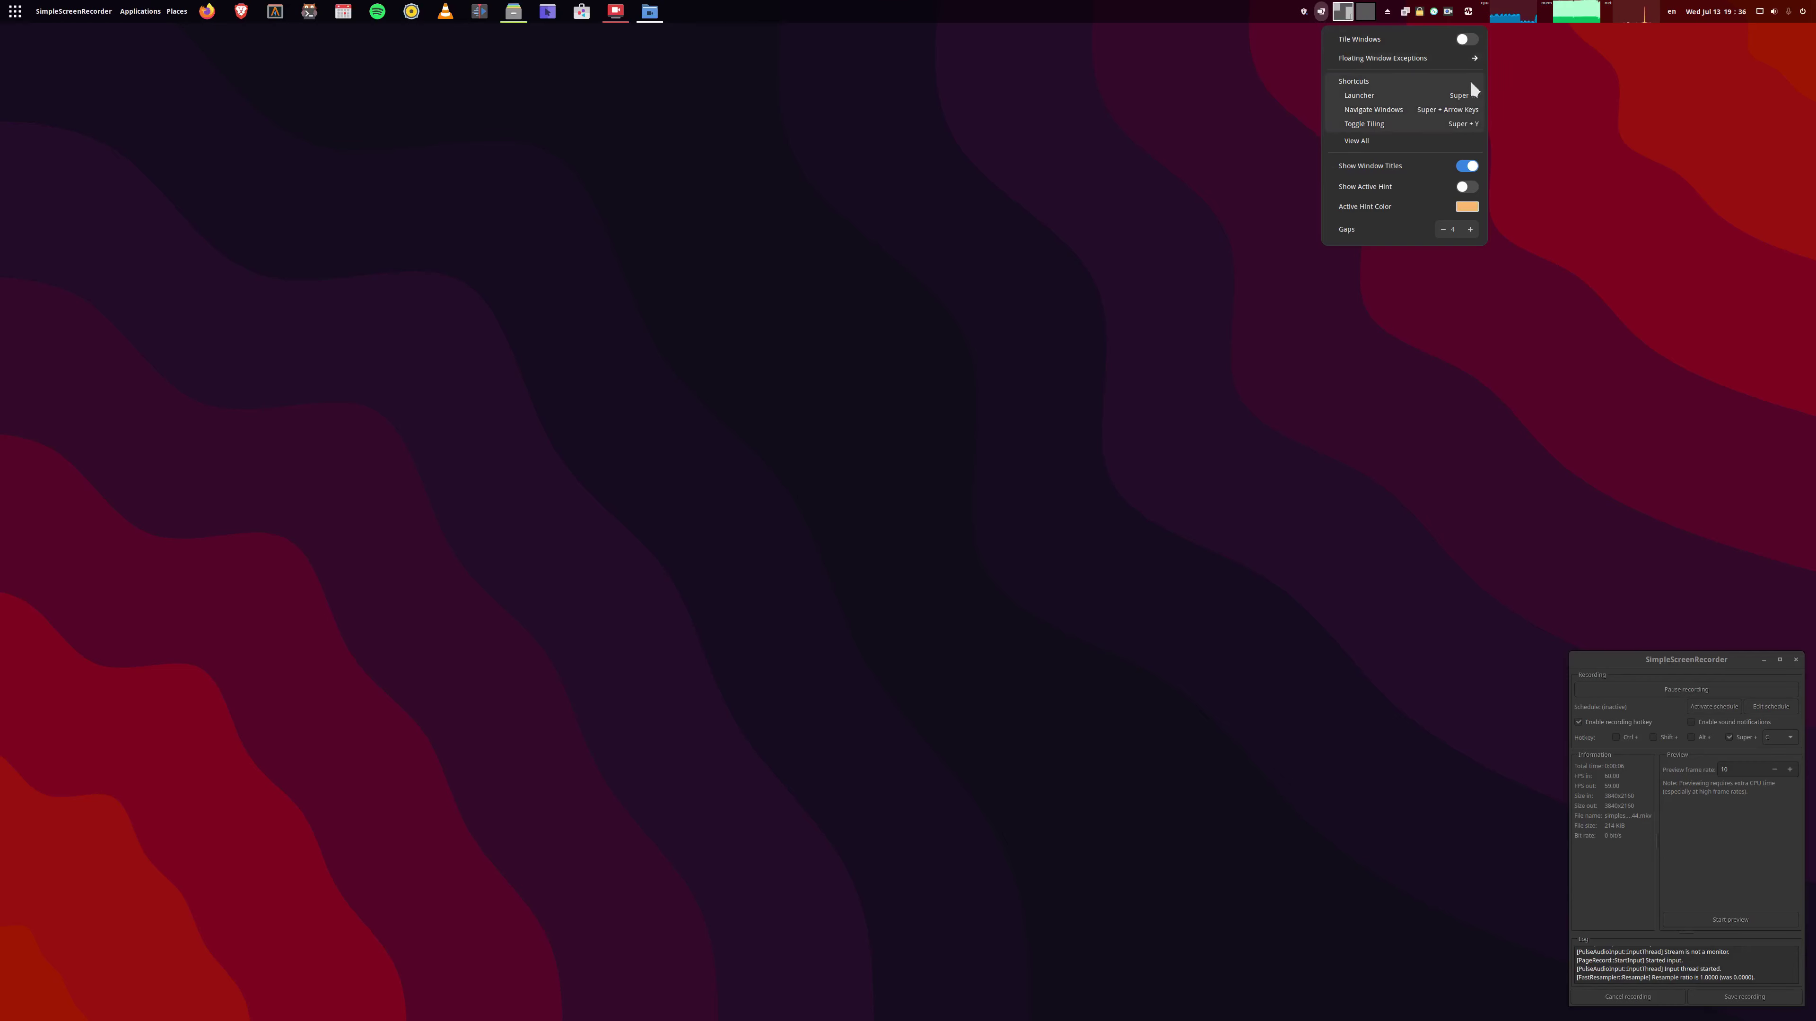
{"action": "left_click", "coordinate": [1467, 40]}
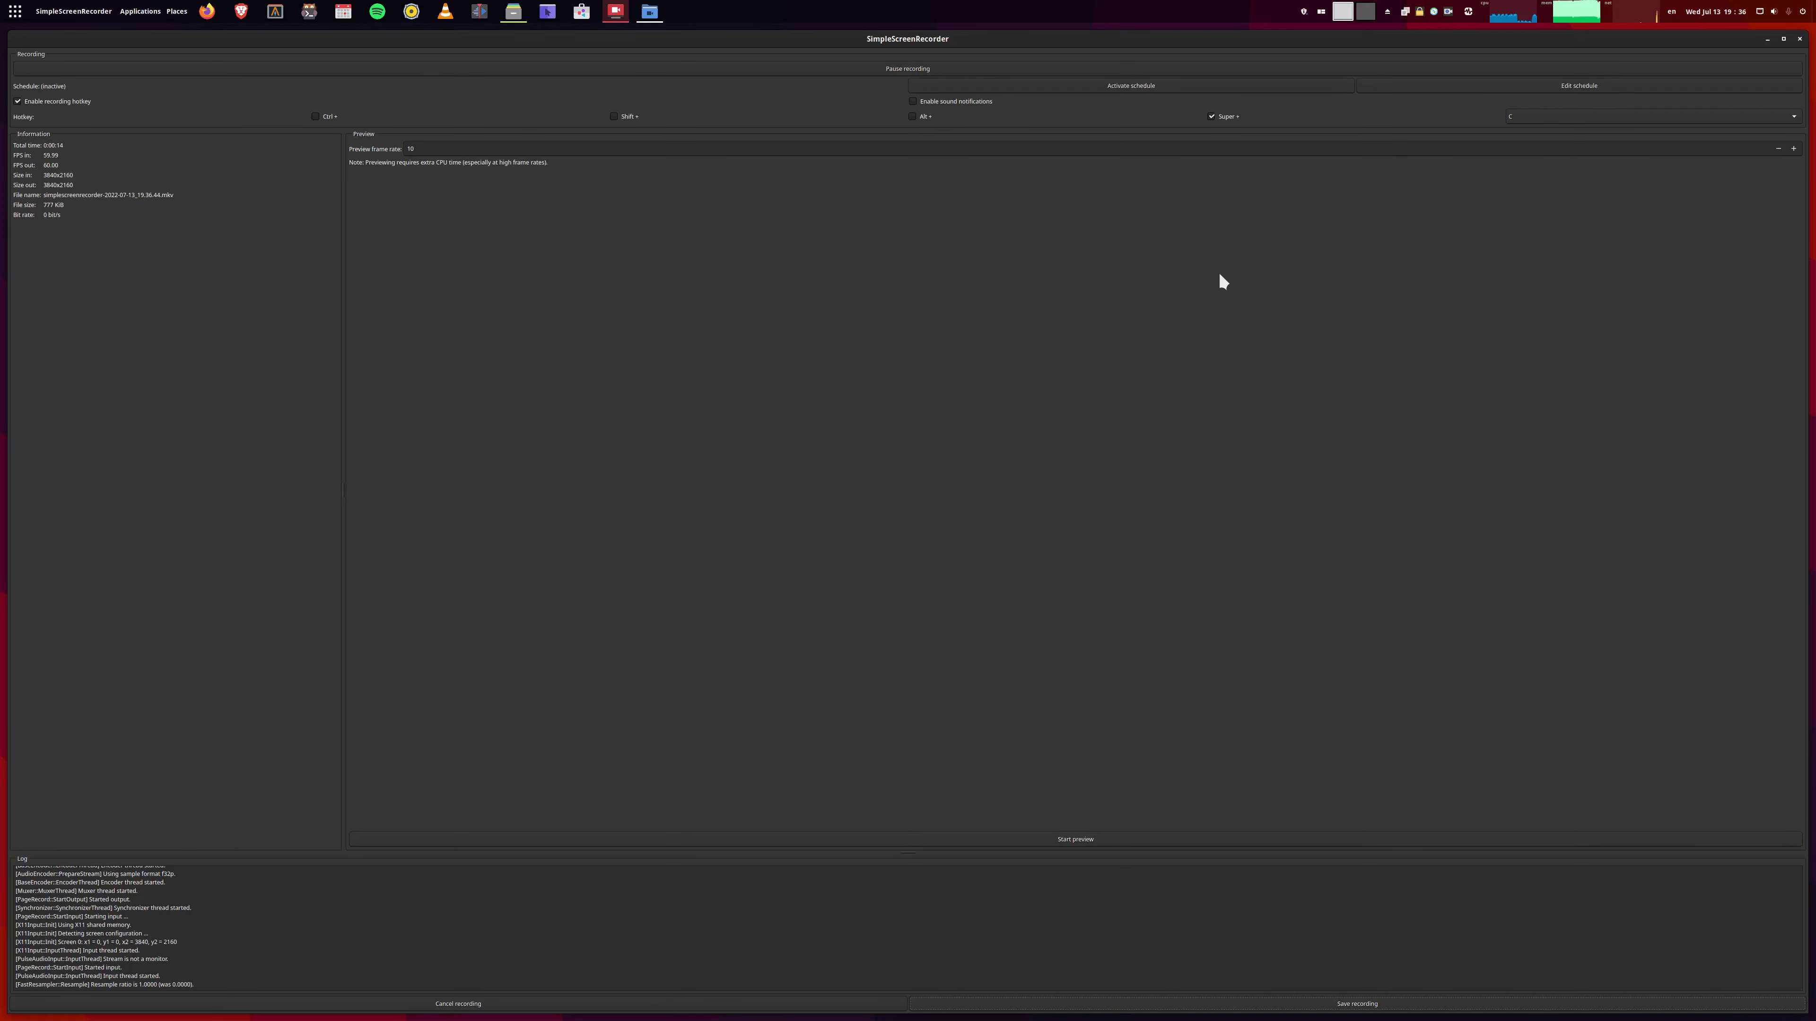
{"action": "key", "text": "super+Return"}
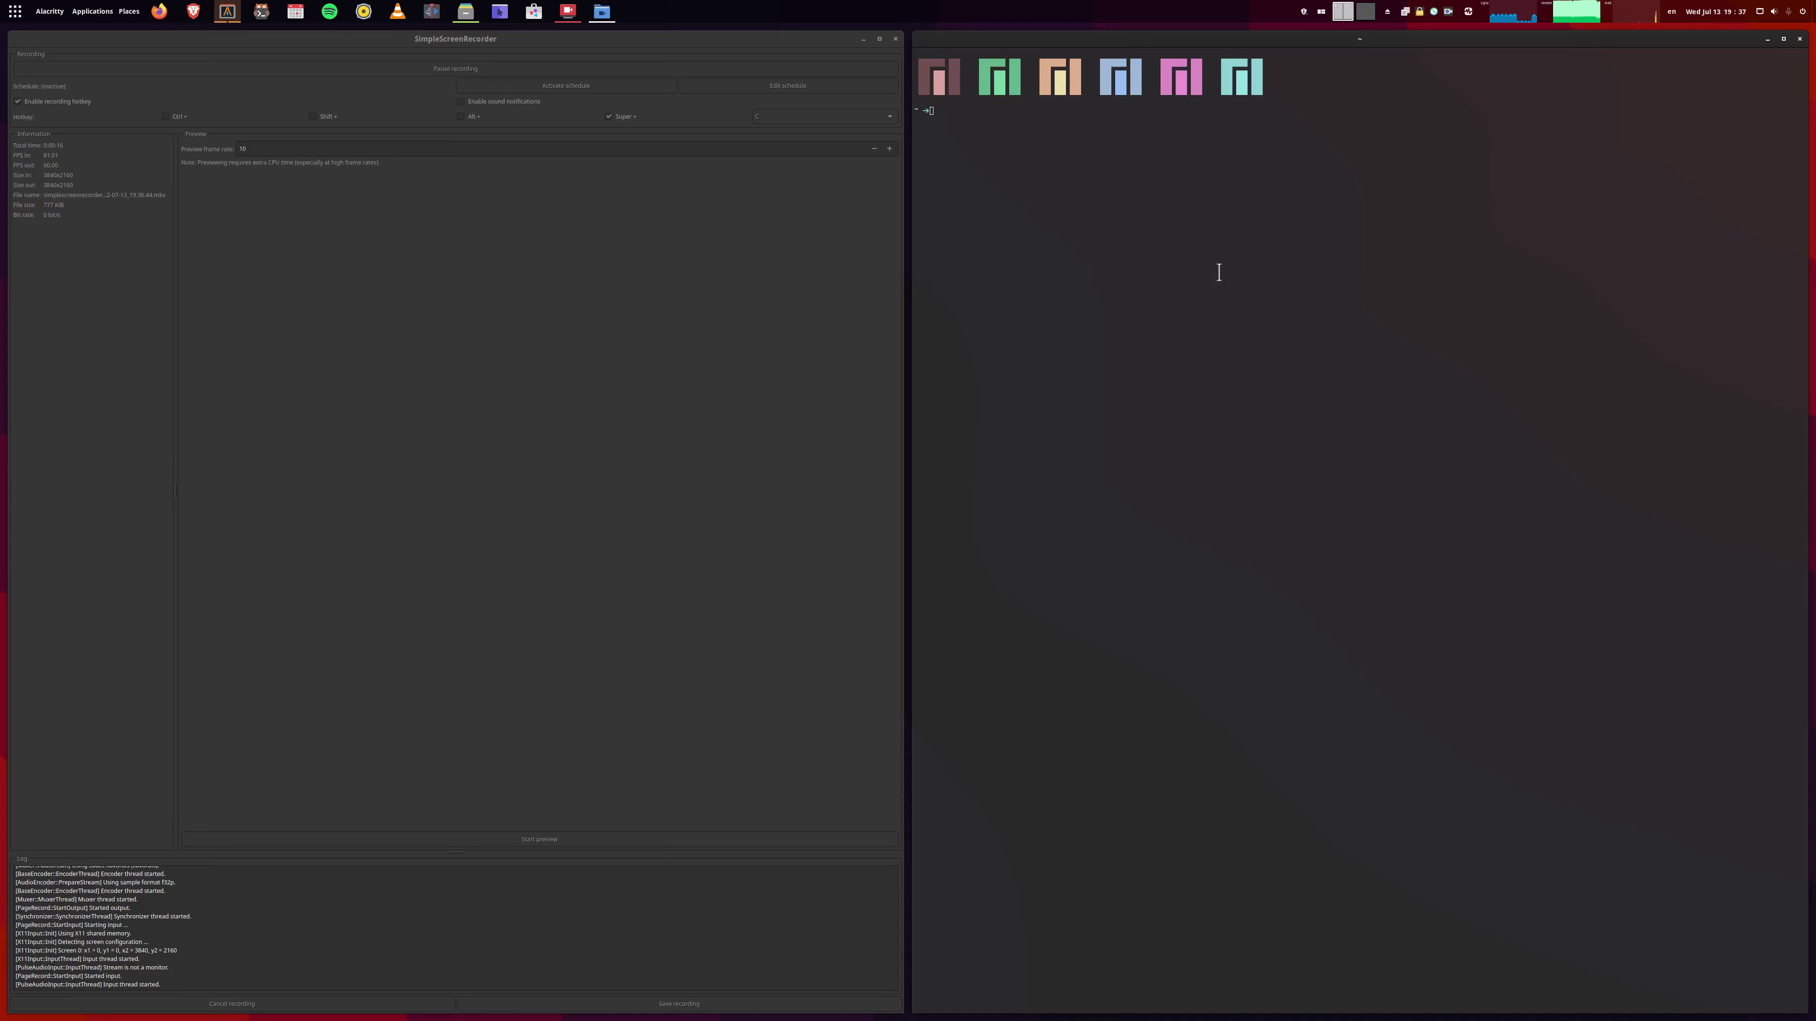
{"action": "key", "text": "super+Return"}
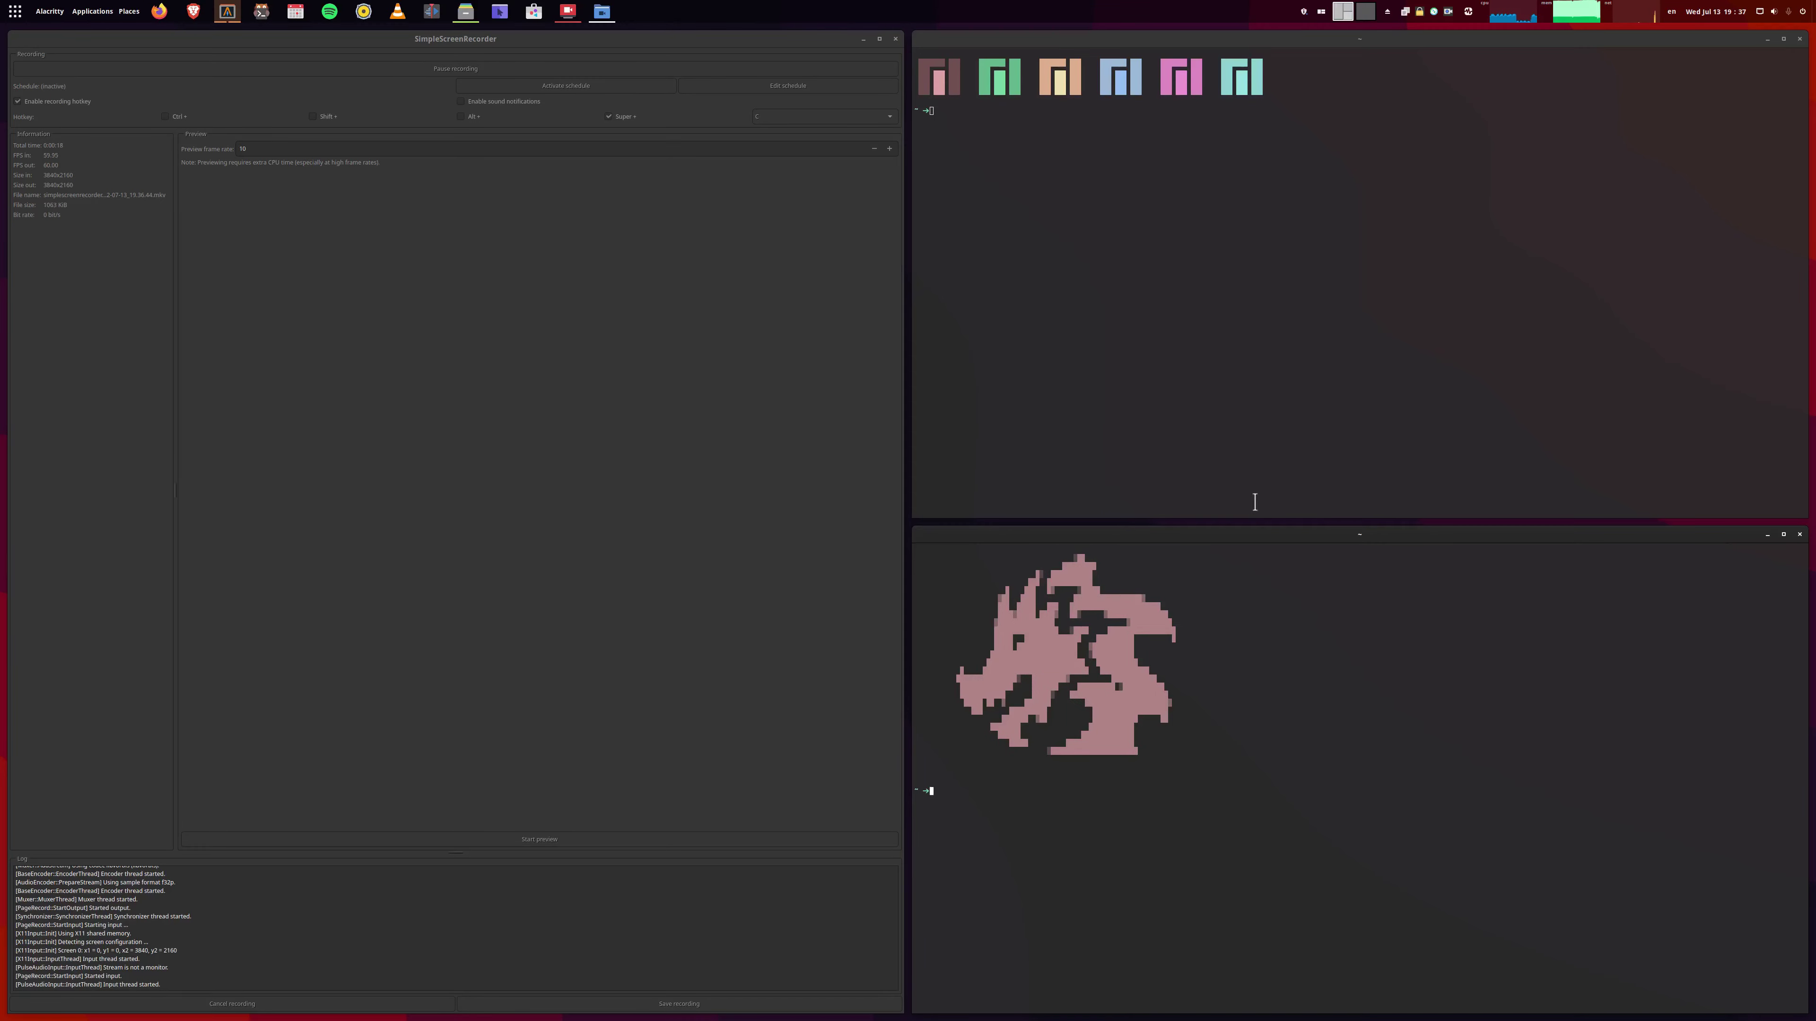
{"action": "key", "text": "super+Return"}
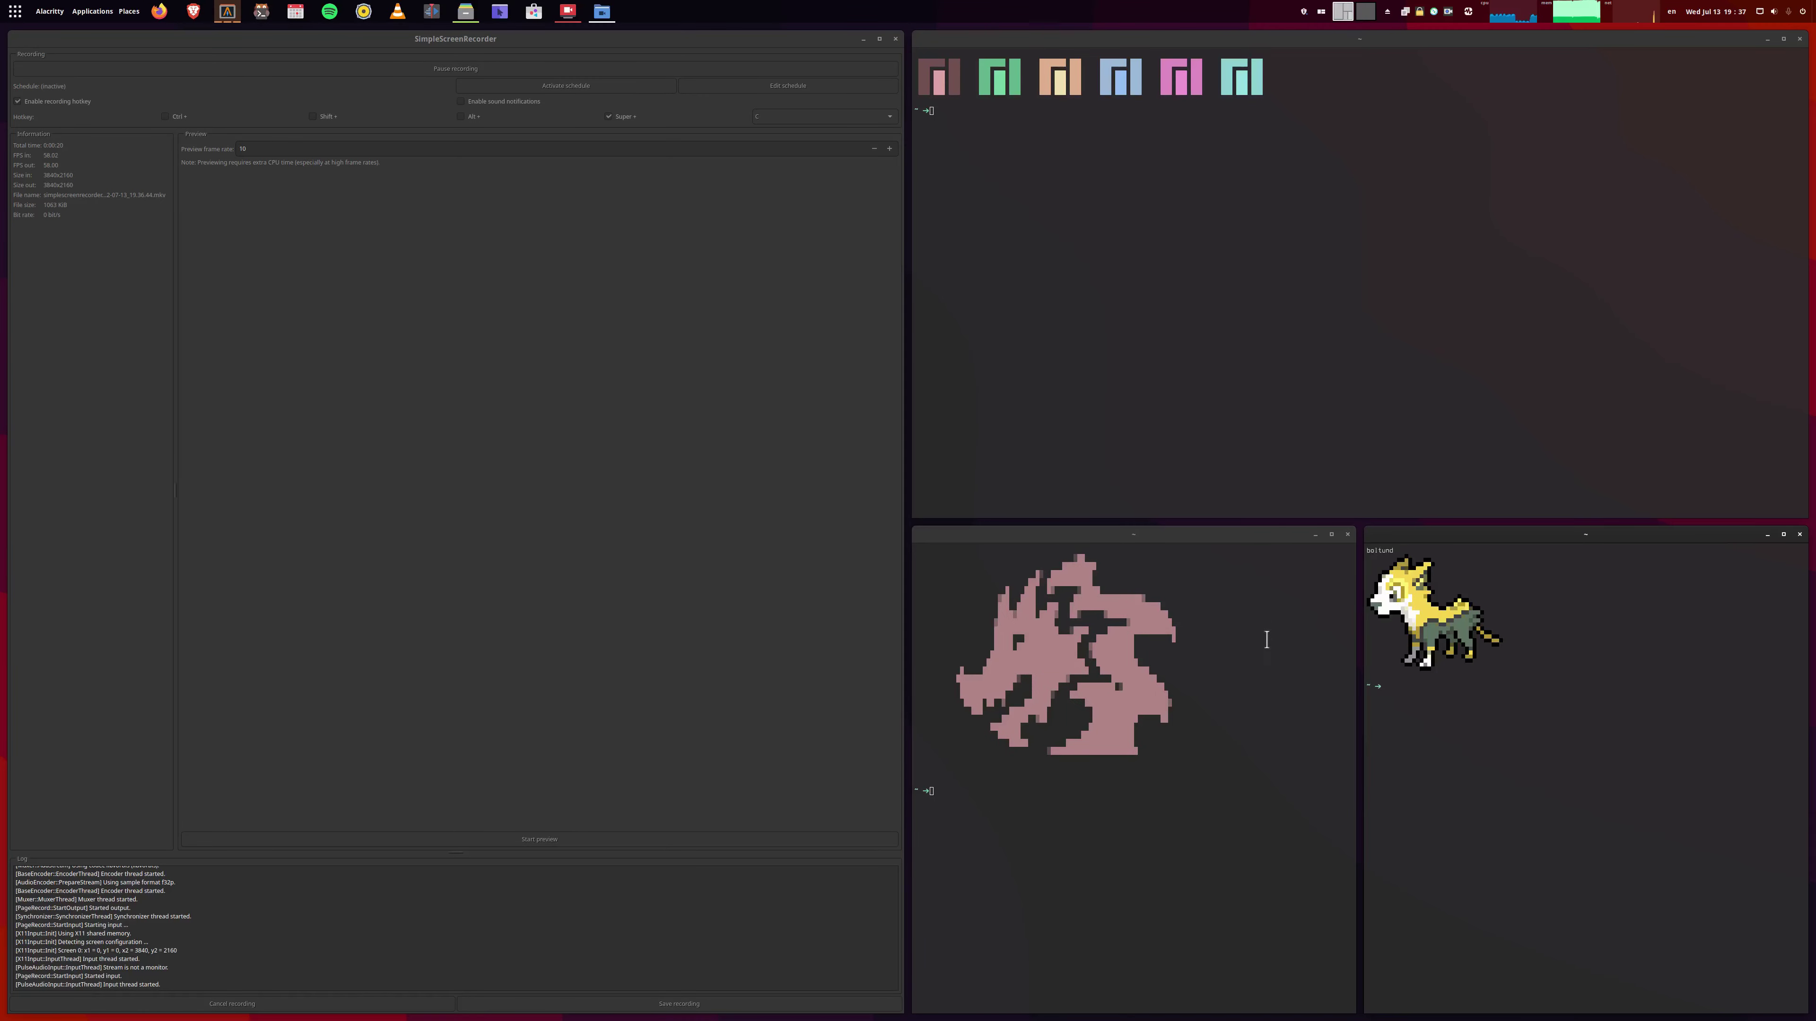
{"action": "key", "text": "super+Return"}
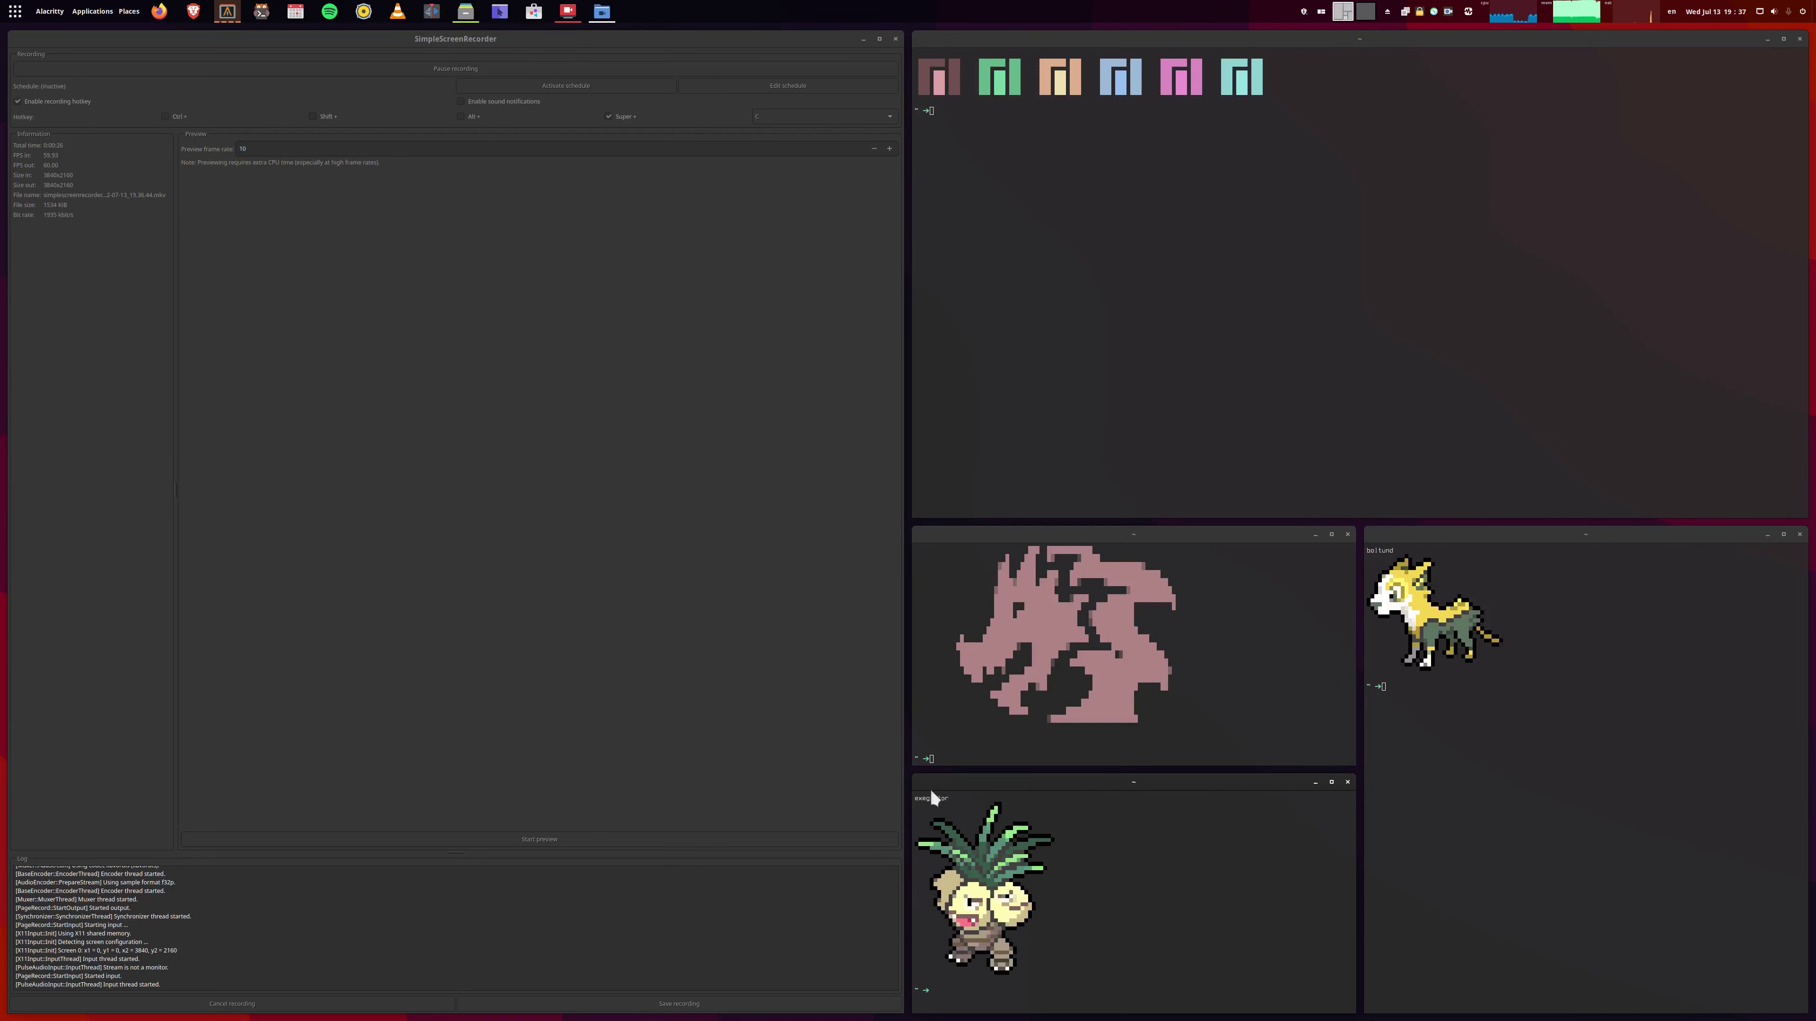
{"action": "left_click", "coordinate": [1574, 728]}
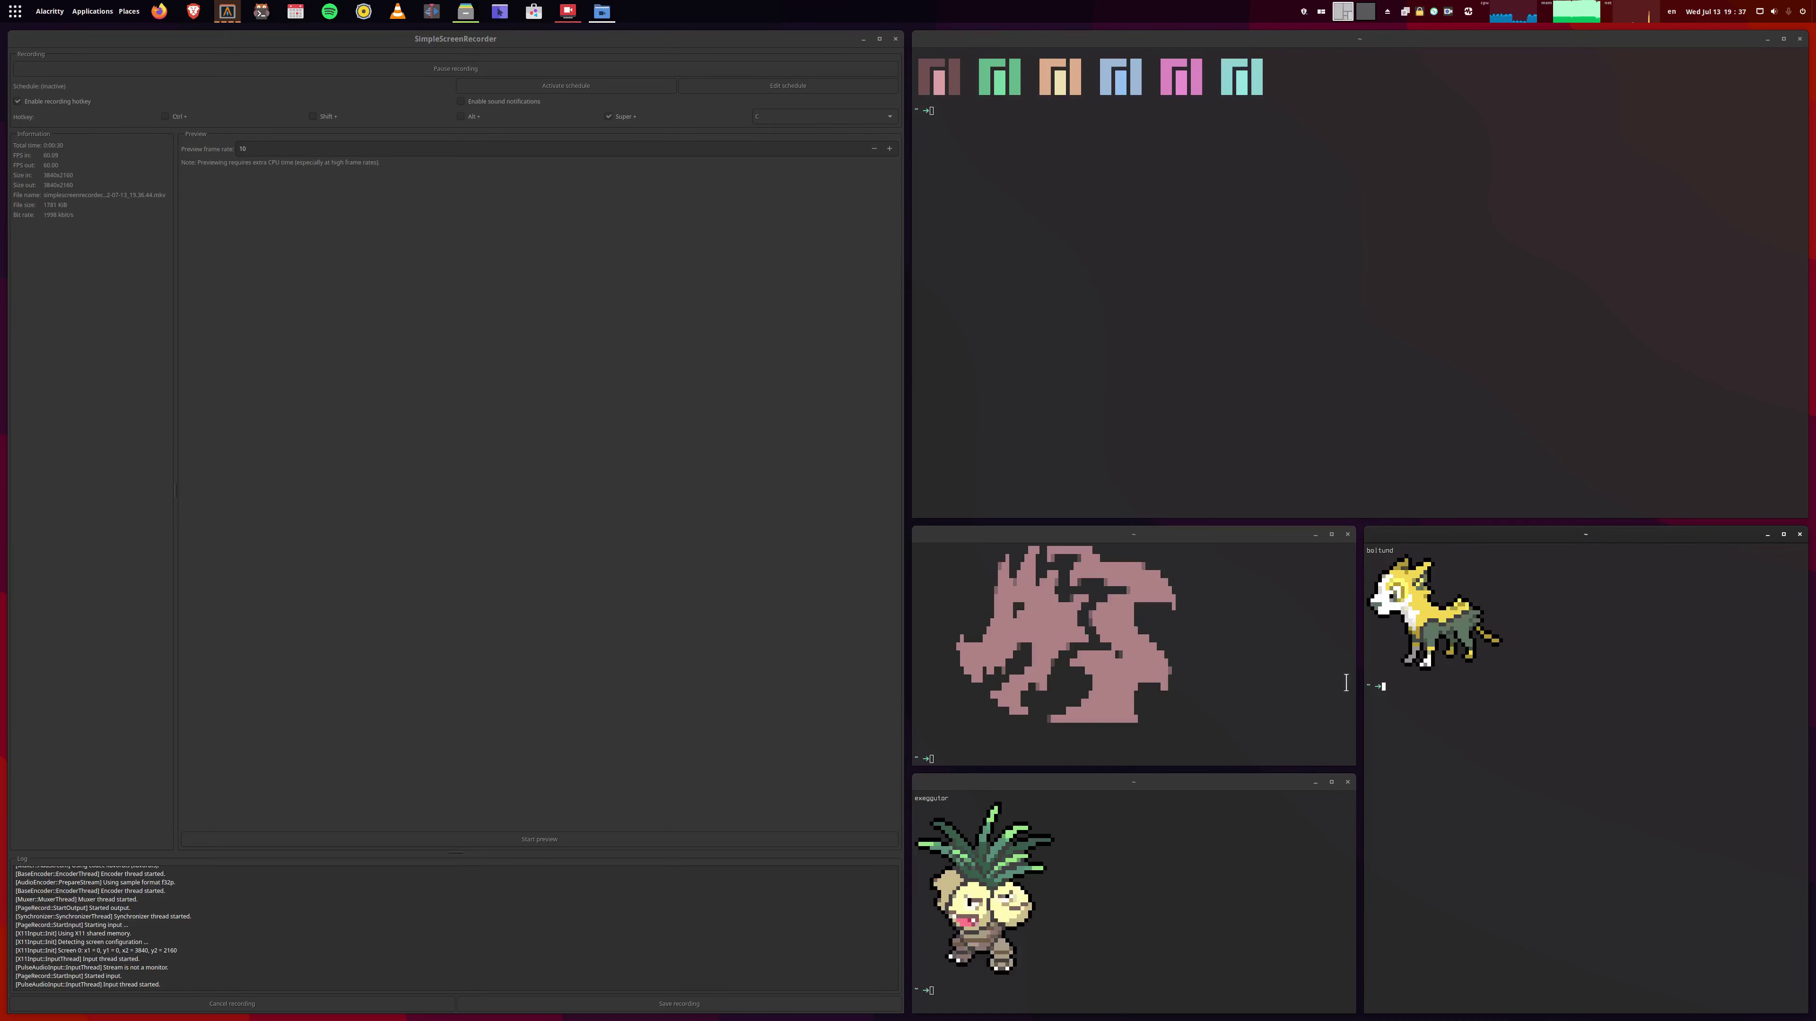
{"action": "left_click", "coordinate": [1380, 690]}
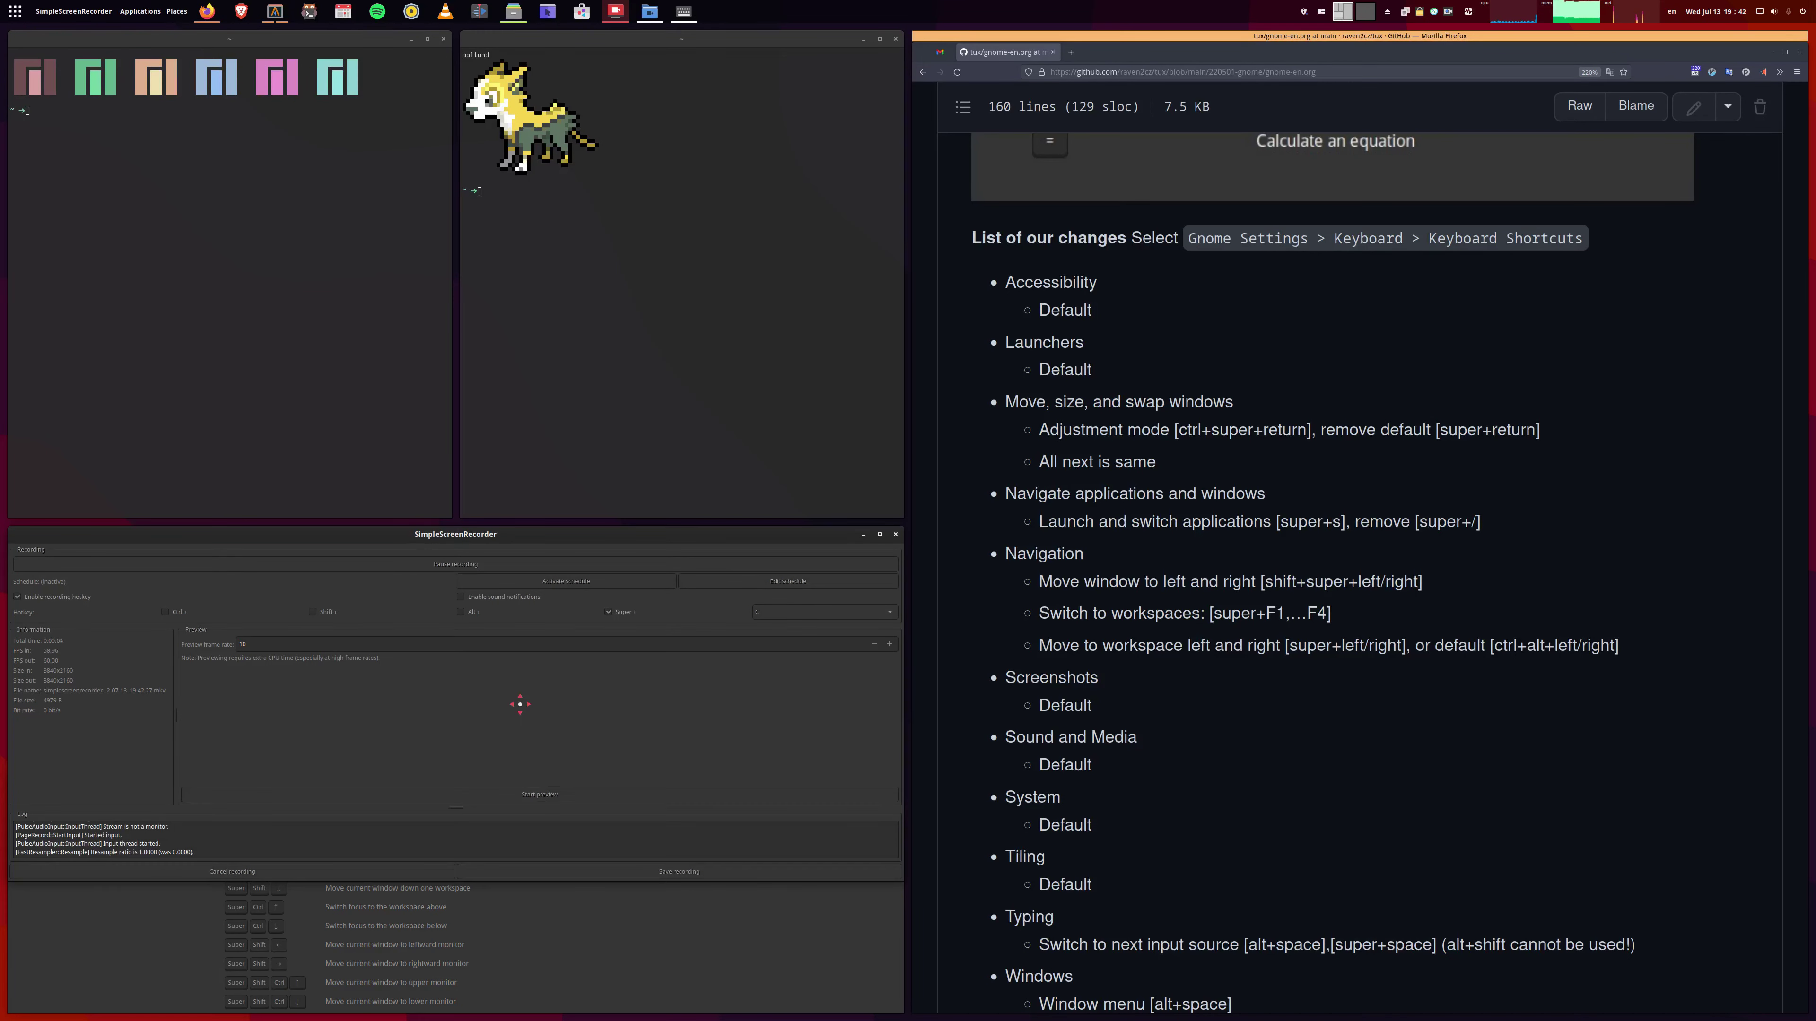
Stack SimpleScreenRecorder with the Firefox window, alternate between the stacked windows, and return the recorder to its tile over the Pop!_Shell shortcuts.
{"action": "left_click_drag", "start_coordinate": [532, 714], "coordinate": [1295, 495]}
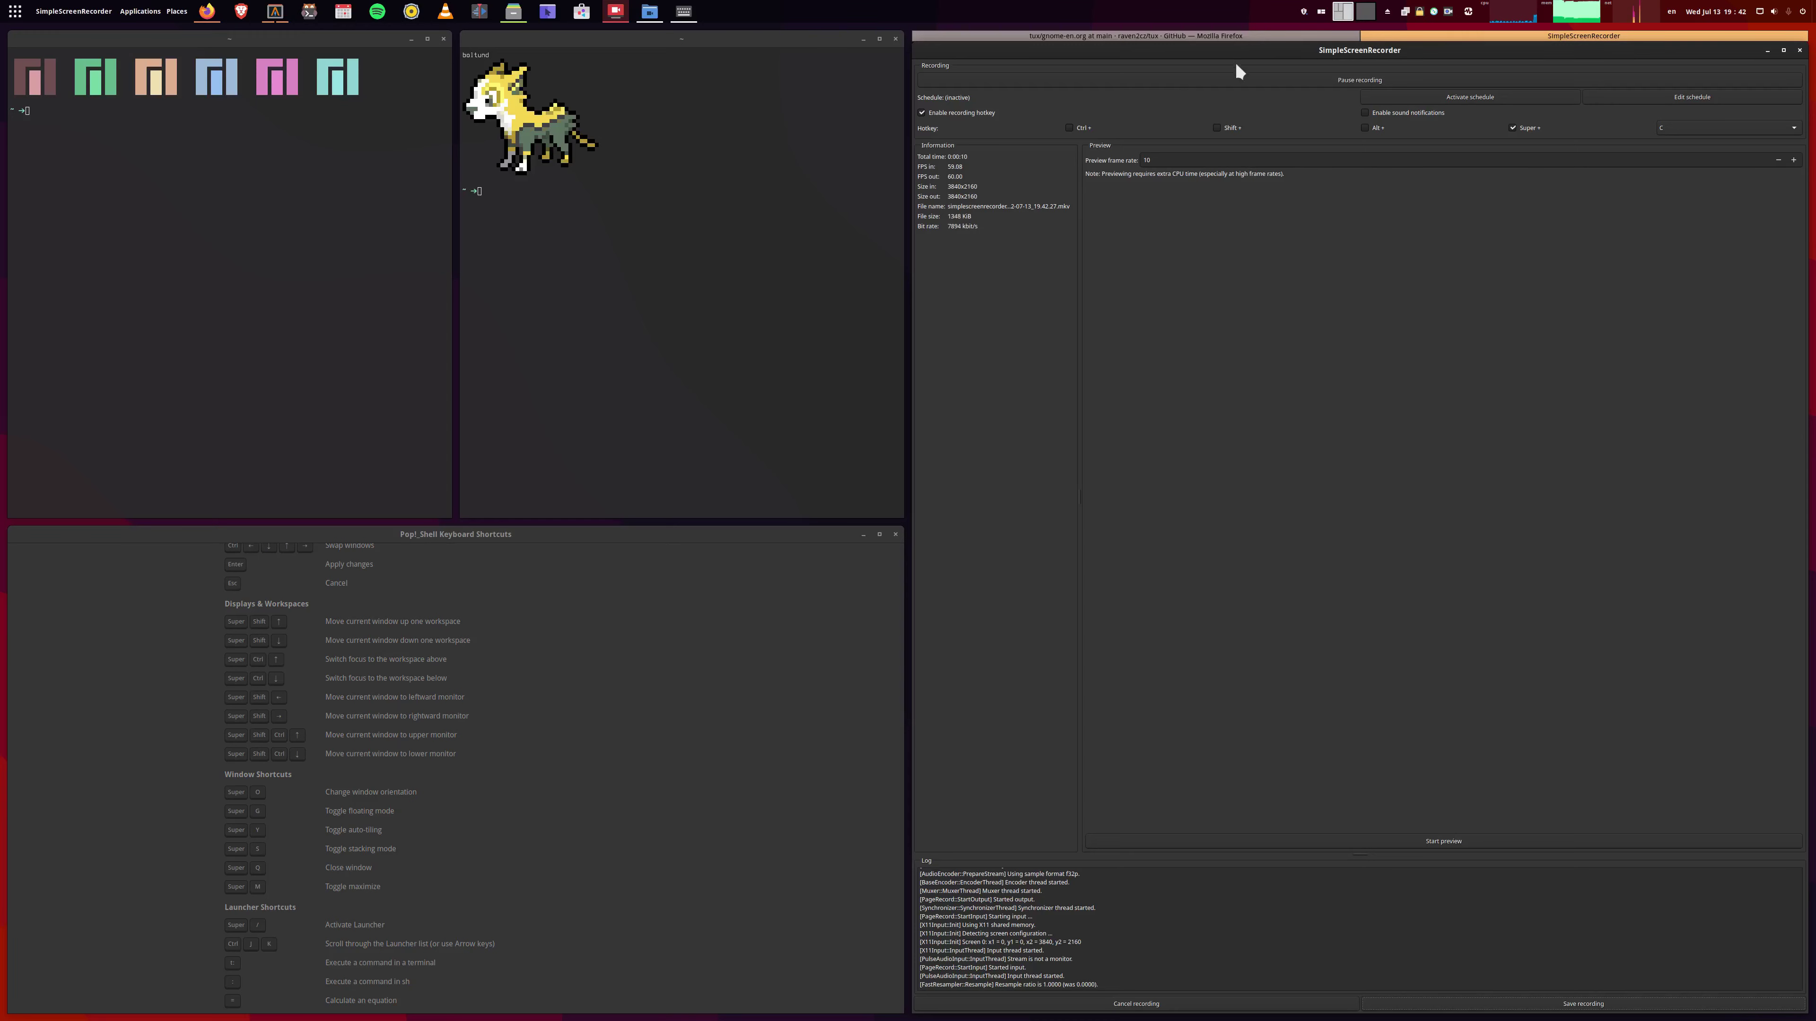
{"action": "left_click", "coordinate": [1228, 34]}
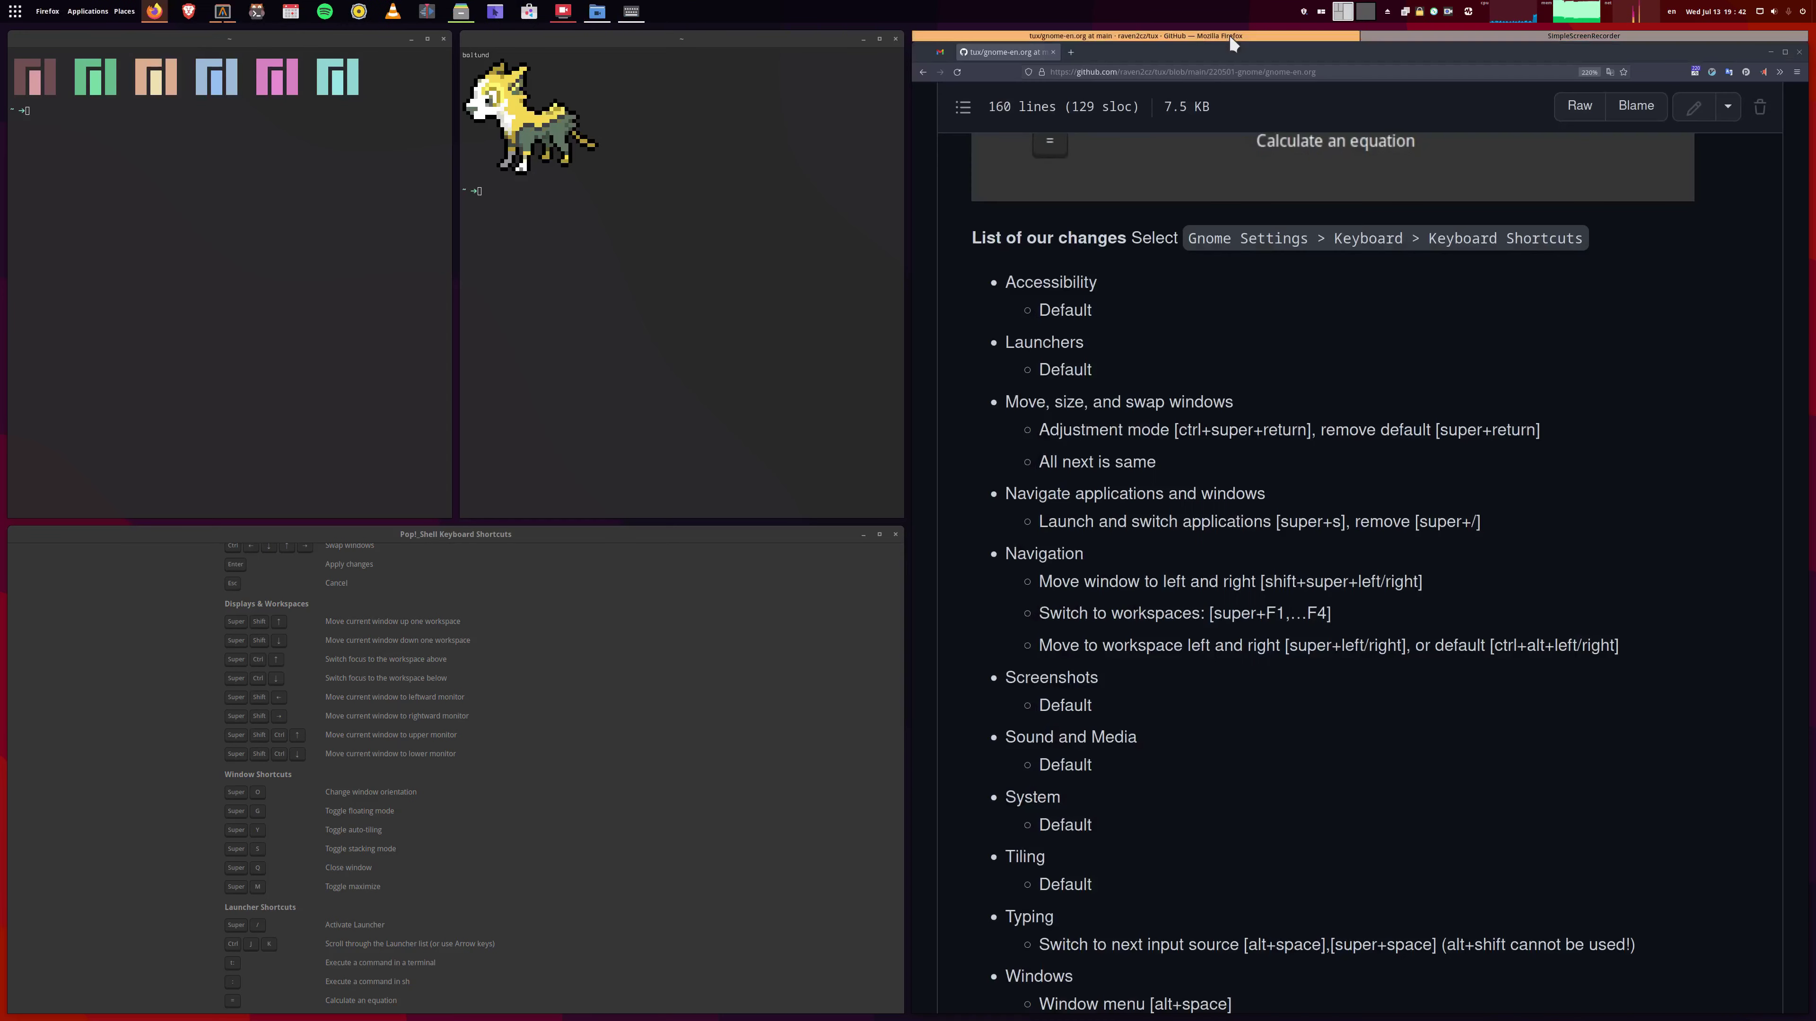
{"action": "left_click", "coordinate": [1441, 34]}
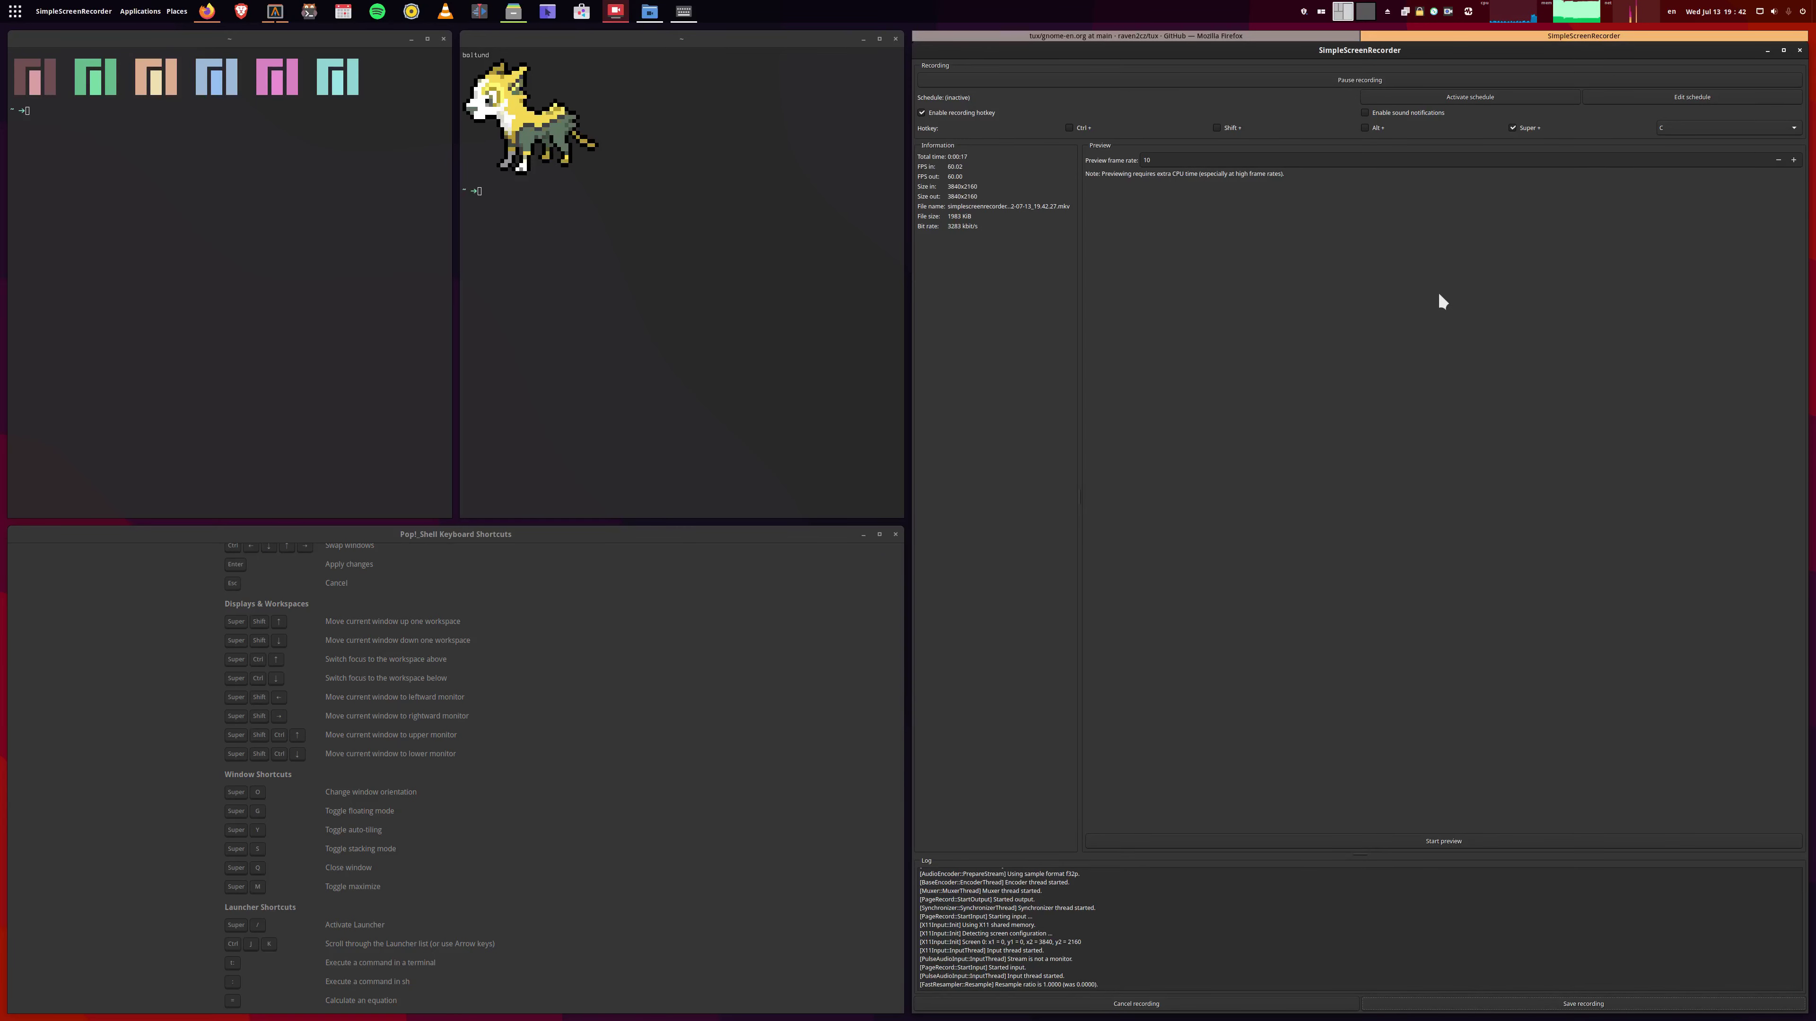
{"action": "left_click", "coordinate": [1240, 36]}
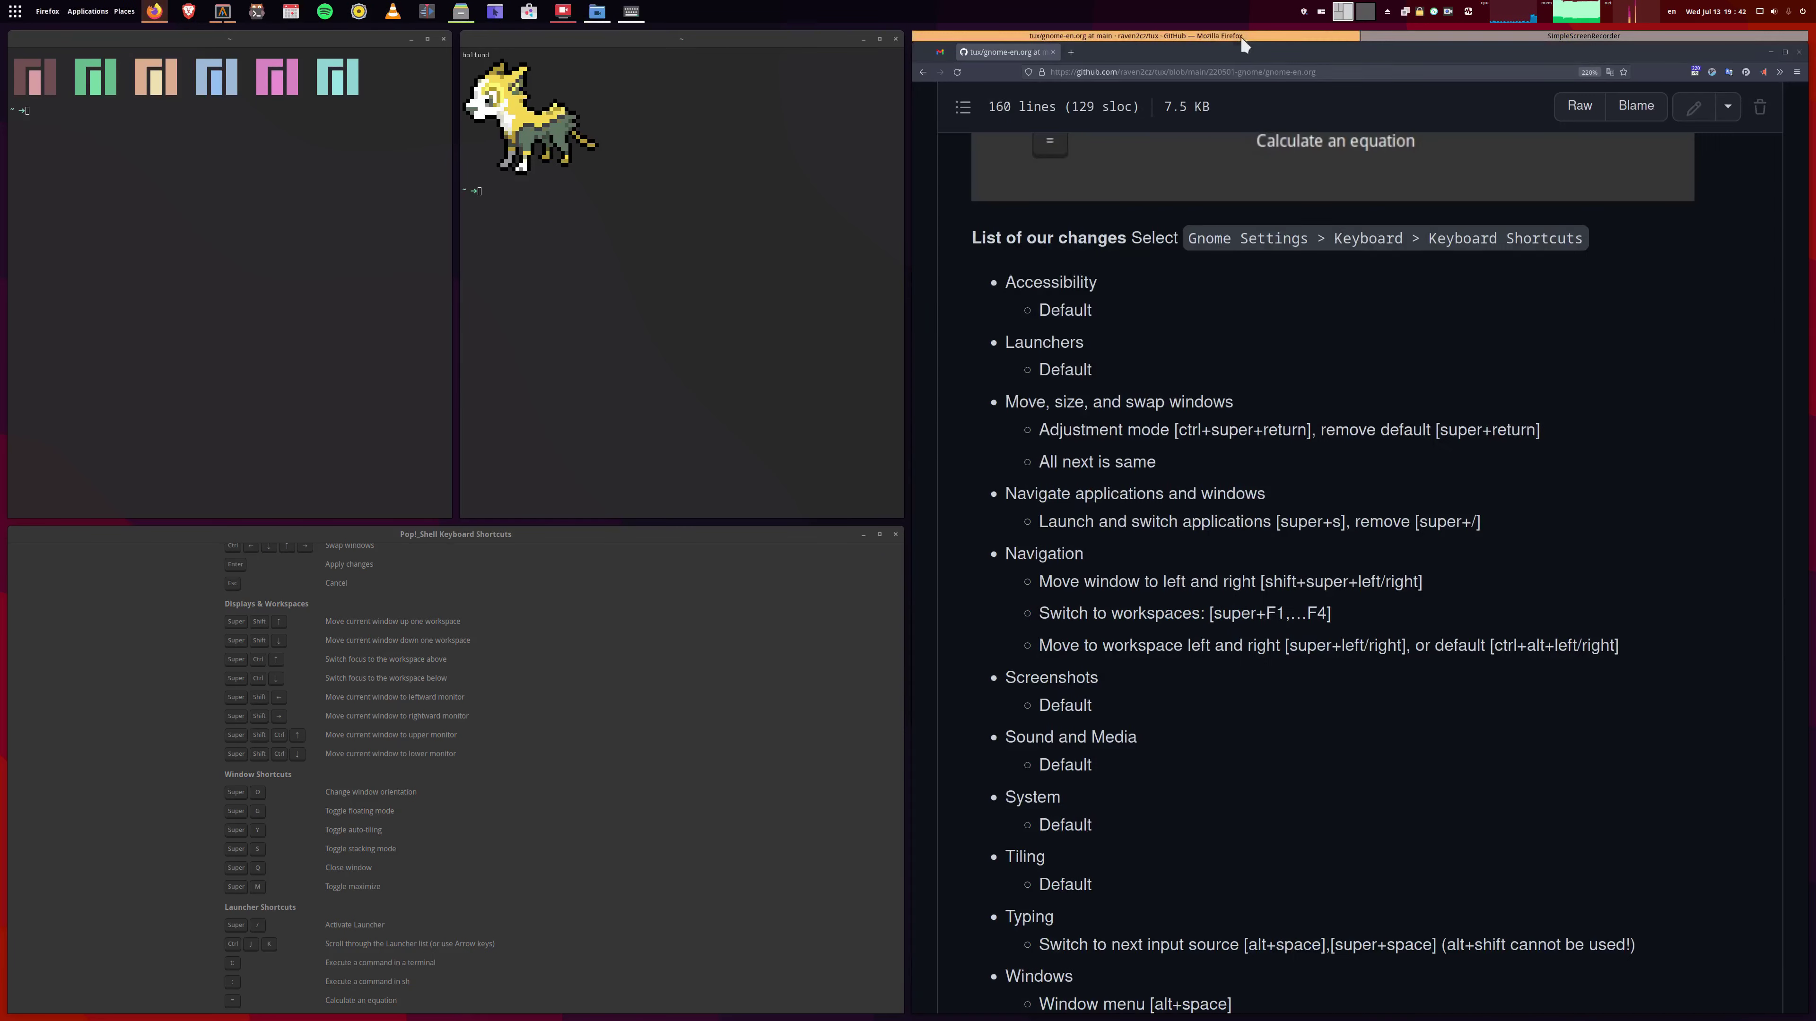
{"action": "left_click", "coordinate": [1386, 36]}
{"action": "left_click_drag", "start_coordinate": [1415, 280], "coordinate": [444, 629]}
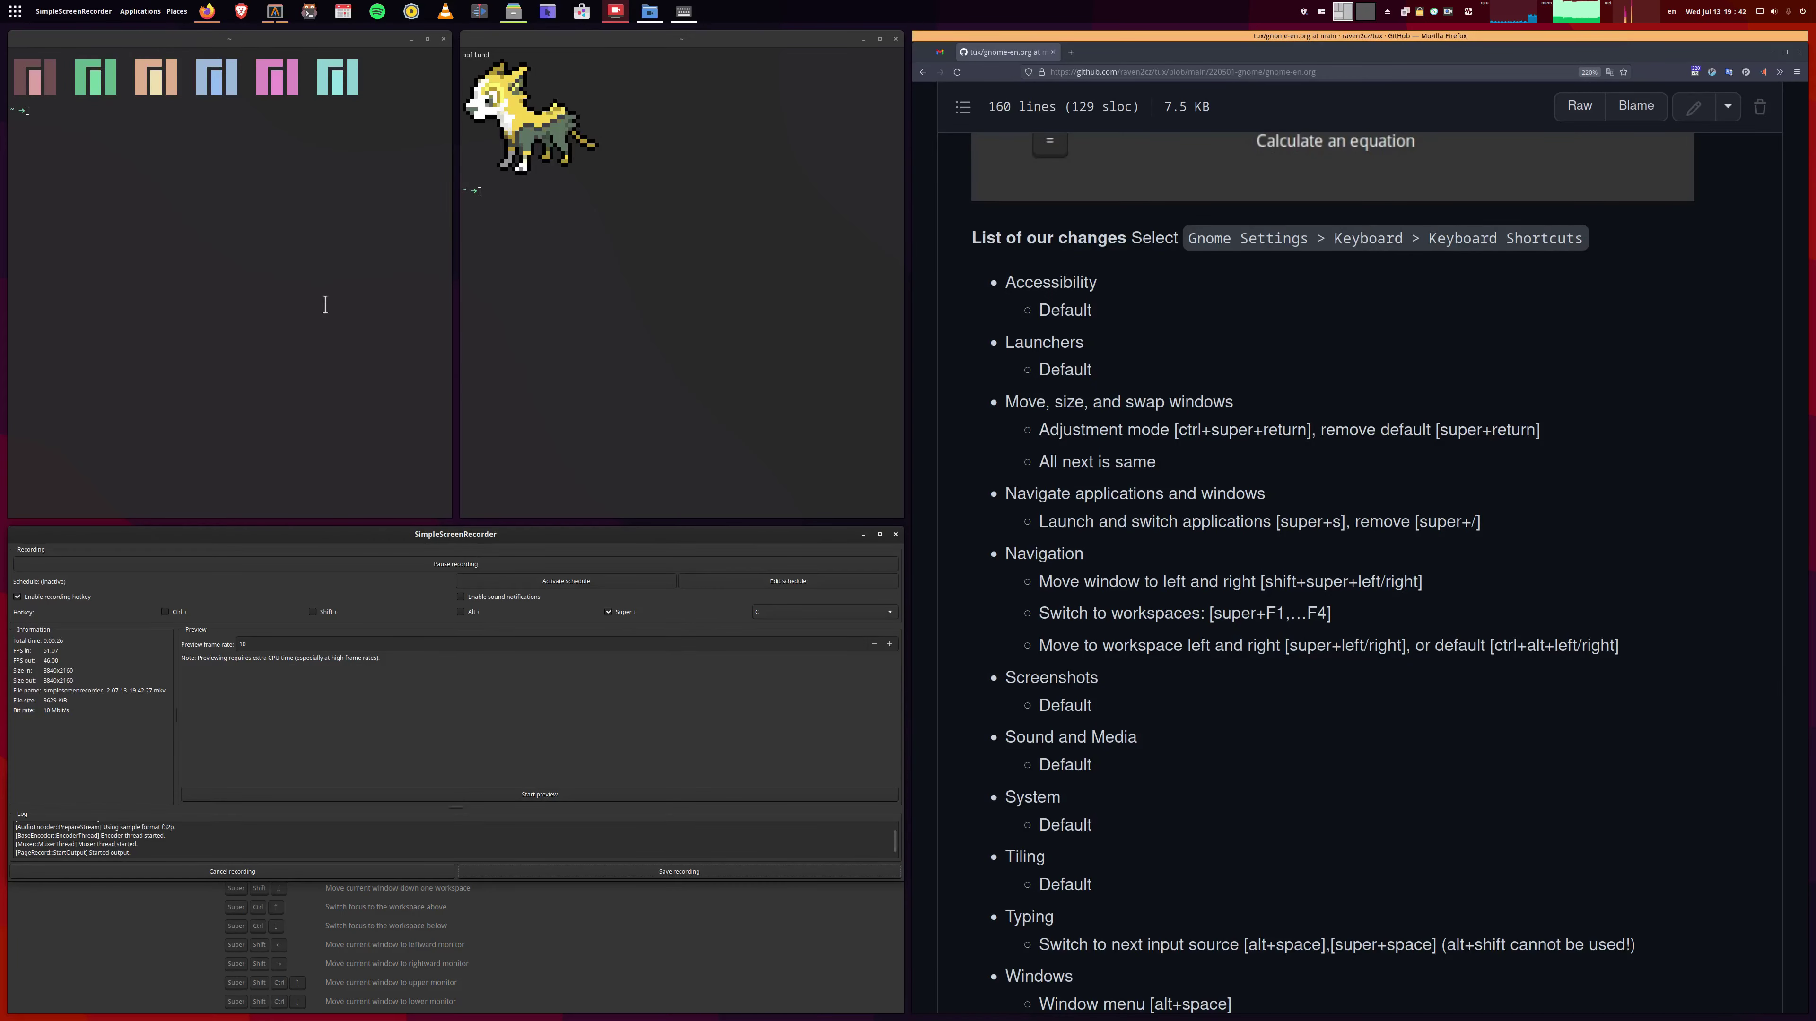
Bring the Pop!_Shell Keyboard Shortcuts window in front of the overlapping SimpleScreenRecorder window.
{"action": "left_click", "coordinate": [116, 949]}
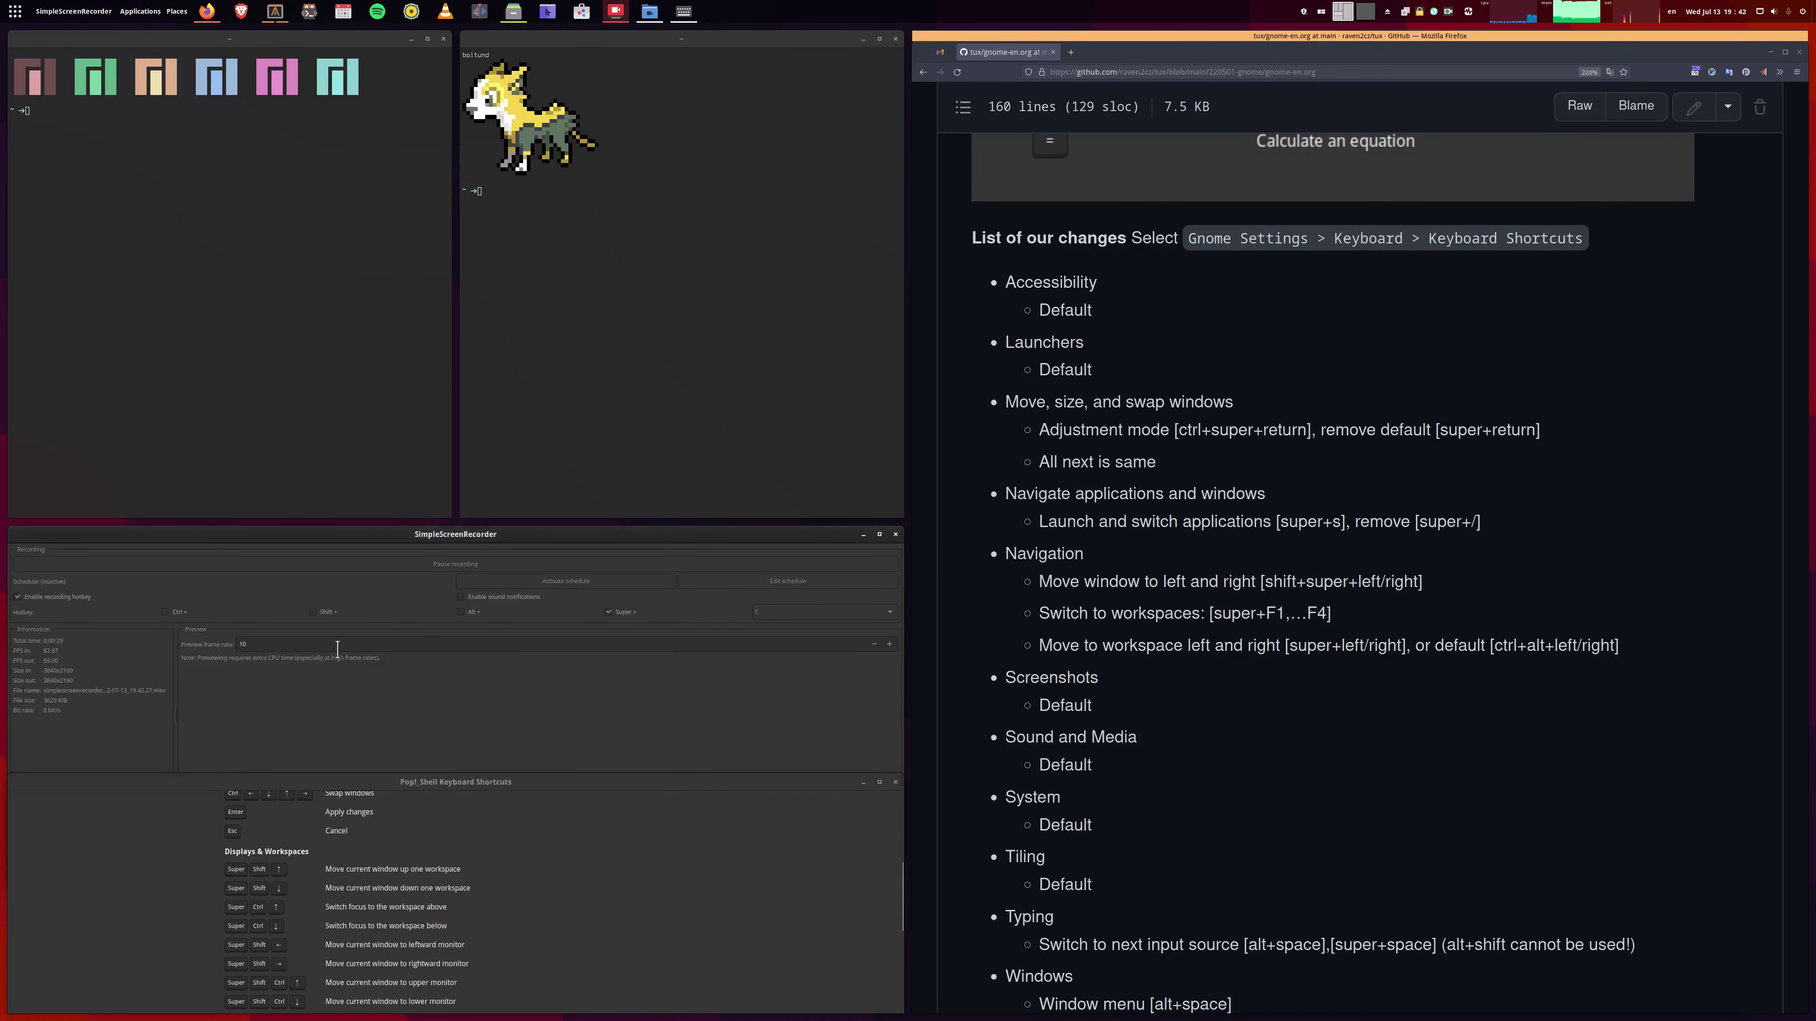
{"action": "left_click", "coordinate": [196, 541]}
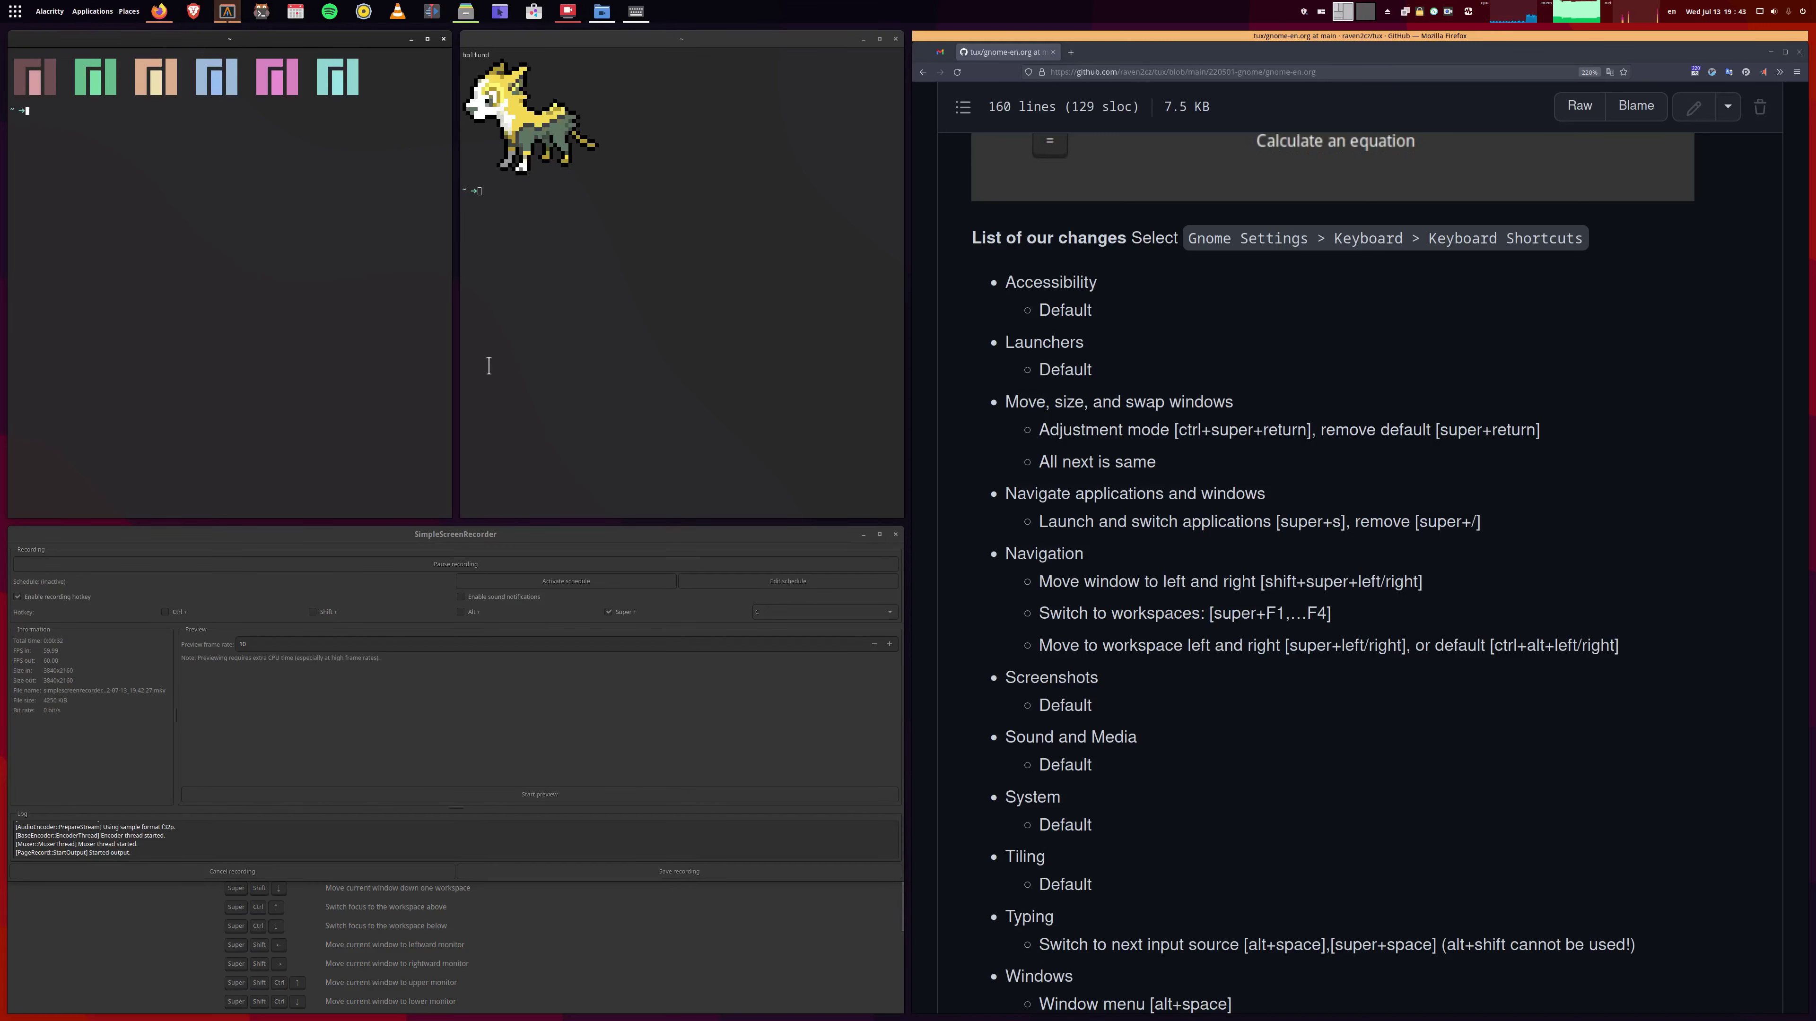
{"action": "left_click", "coordinate": [179, 914]}
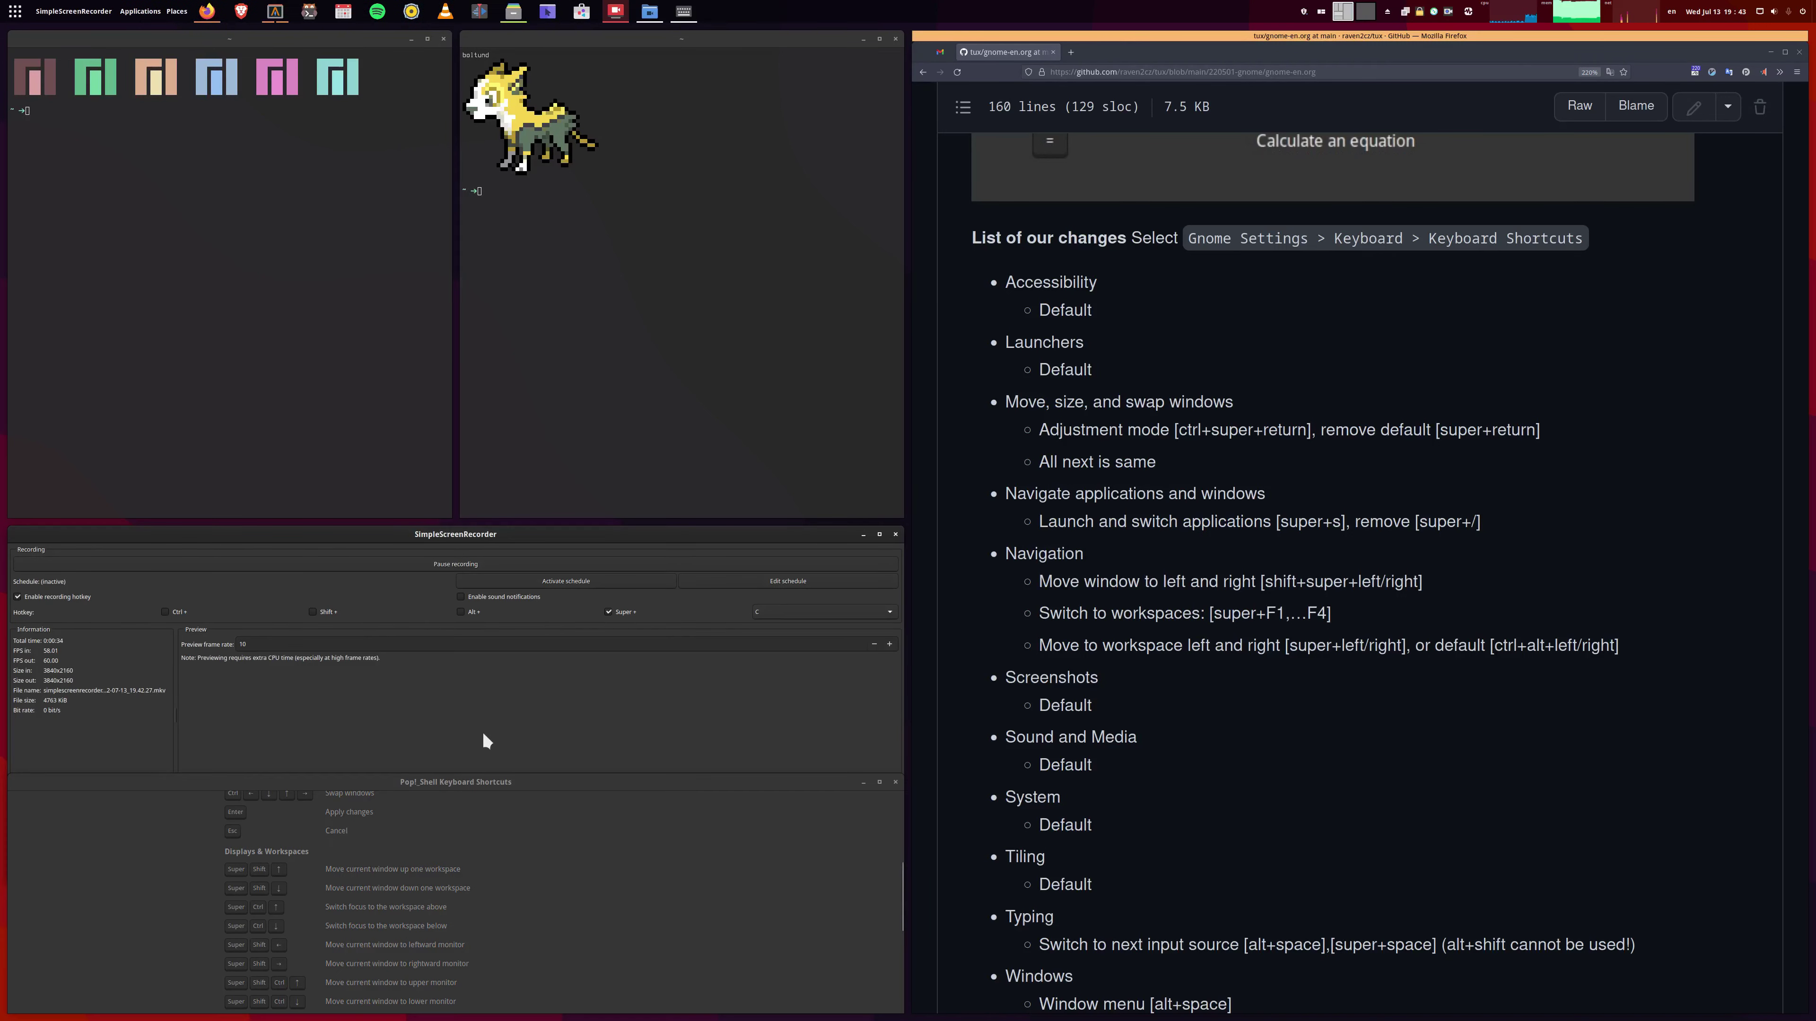
Switch off auto-tiling, move and enlarge the floating Firefox window, and reposition the SimpleScreenRecorder window.
{"action": "key", "text": "super+y"}
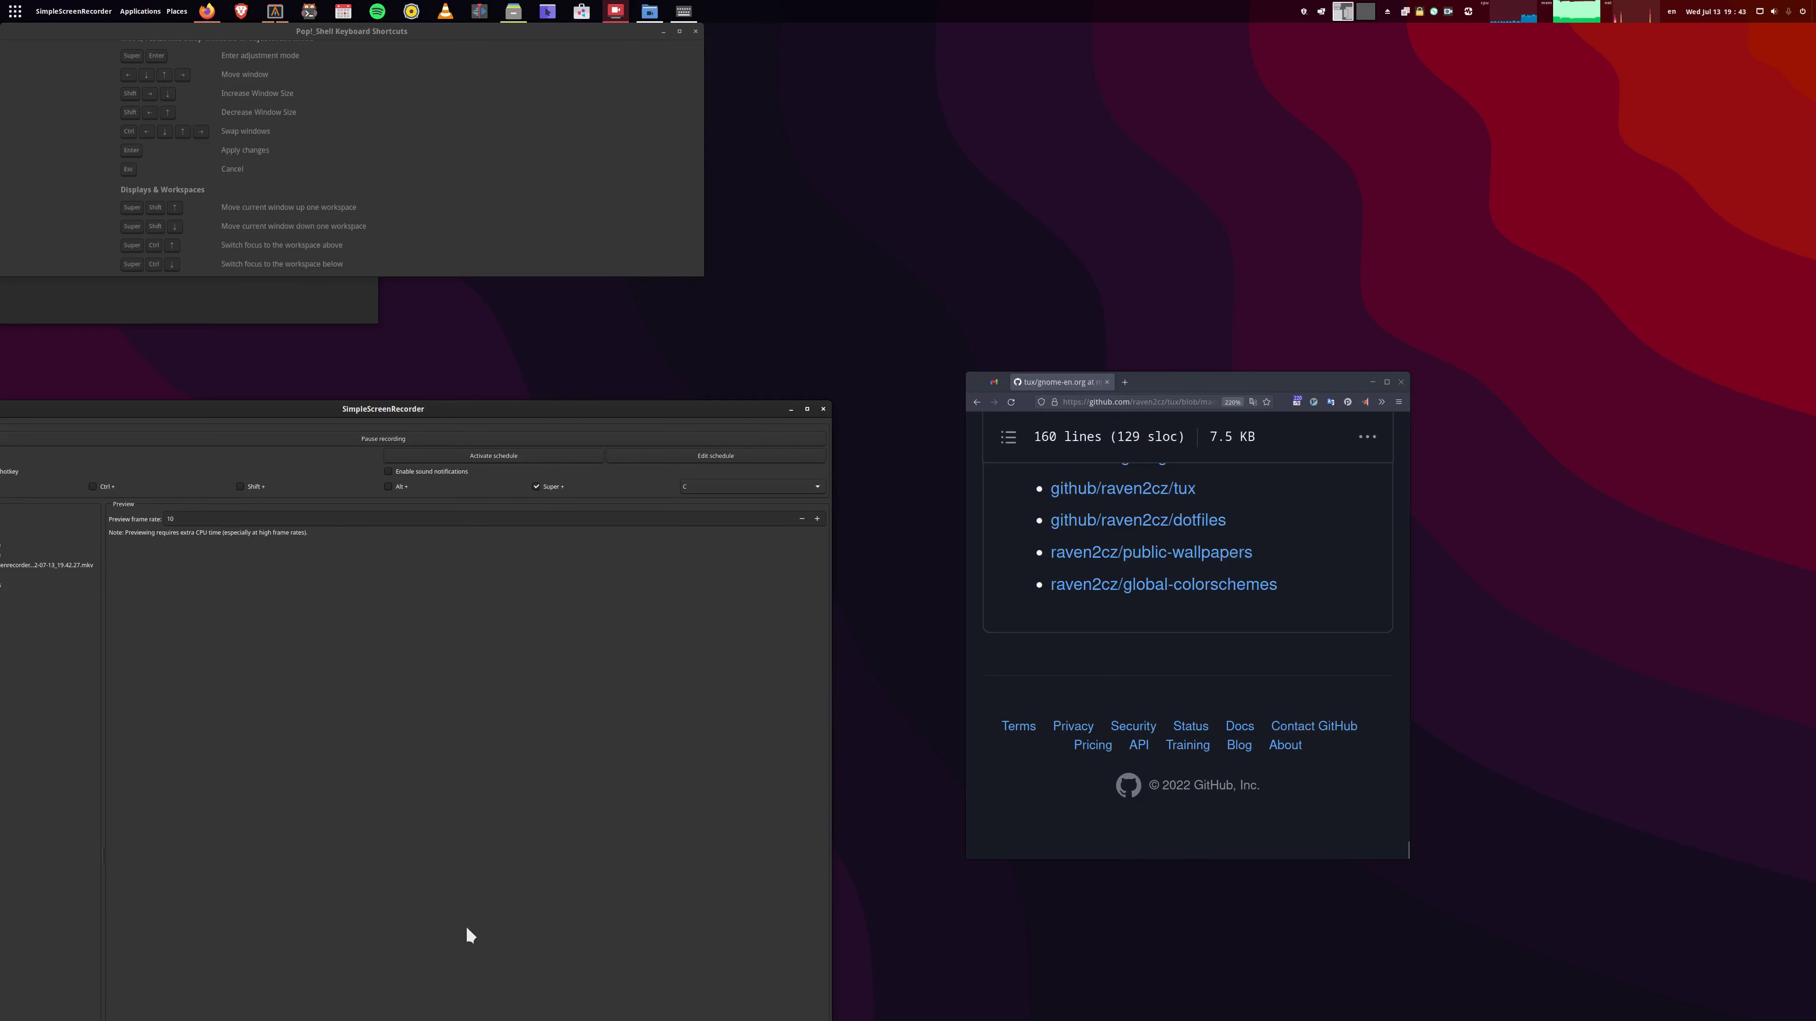
{"action": "left_click_drag", "start_coordinate": [1221, 378], "coordinate": [1097, 138]}
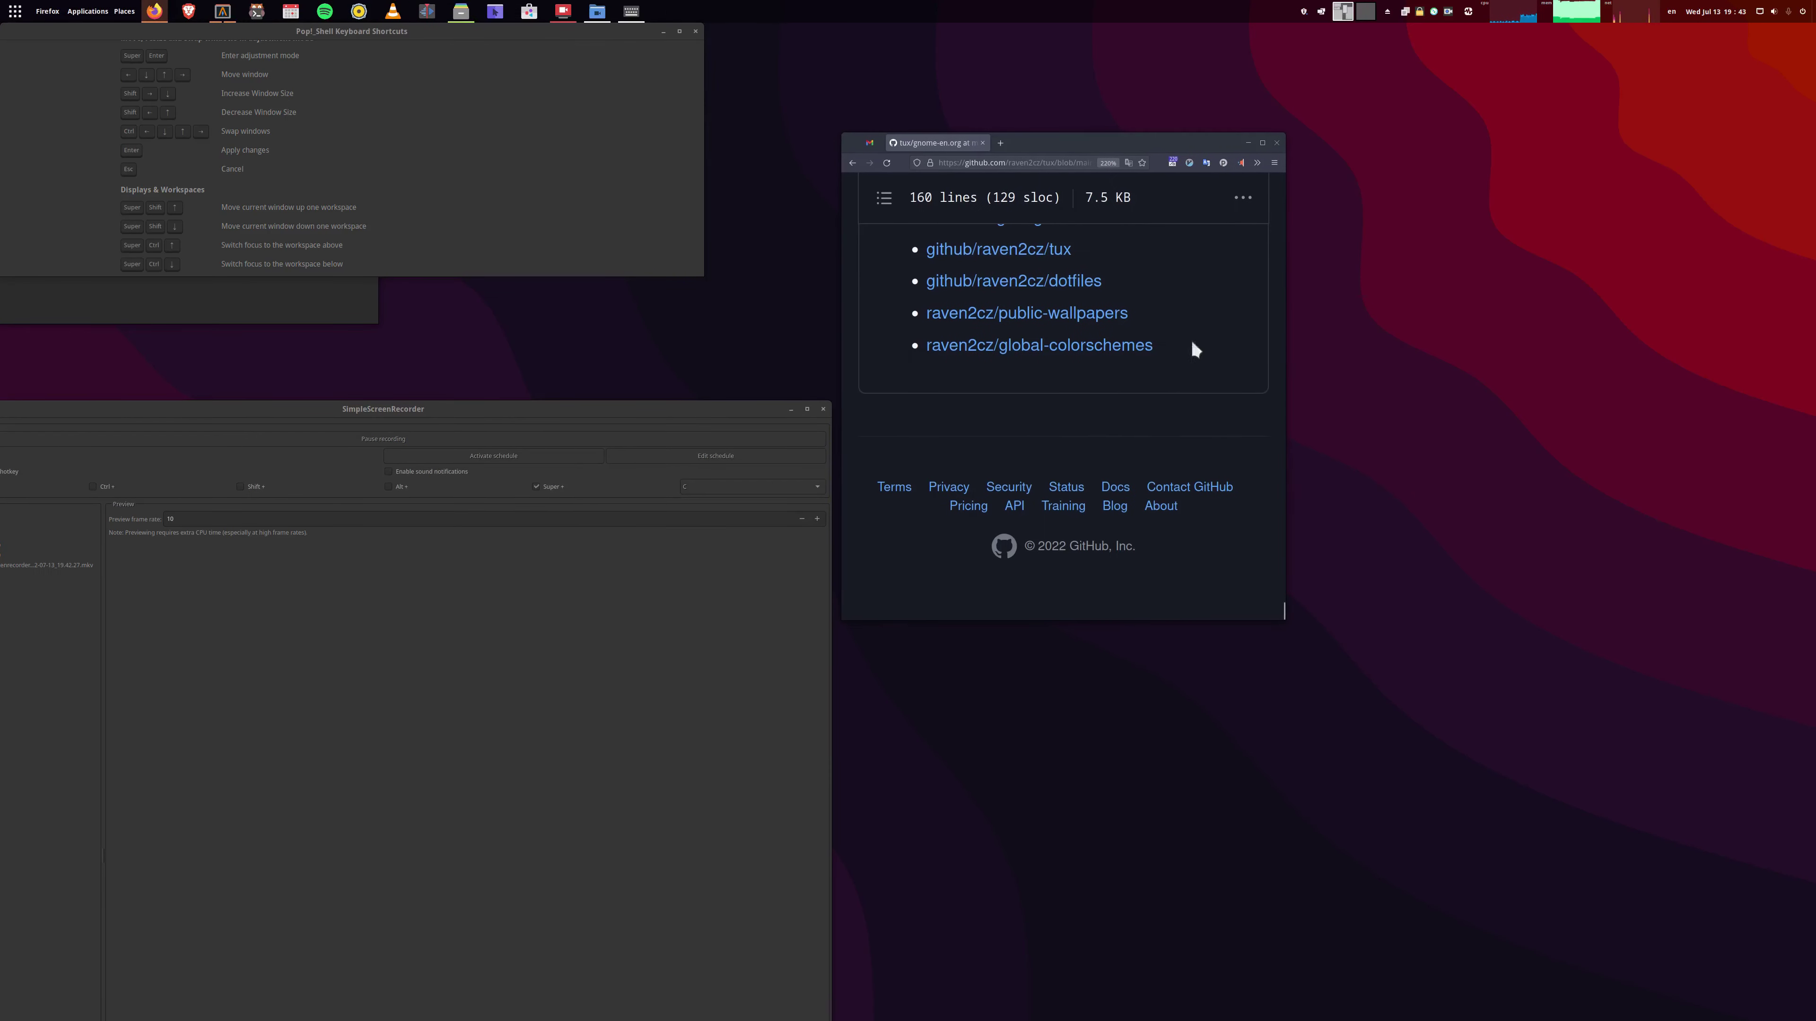
{"action": "left_click_drag", "start_coordinate": [1285, 620], "coordinate": [1620, 862]}
{"action": "left_click_drag", "start_coordinate": [1204, 140], "coordinate": [1304, 137]}
{"action": "left_click_drag", "start_coordinate": [641, 405], "coordinate": [641, 339]}
{"action": "left_click_drag", "start_coordinate": [788, 341], "coordinate": [760, 400]}
Switch auto-tiling back on and show the Window Shortcuts section in the Pop!_Shell Keyboard Shortcuts window.
{"action": "key", "text": "super+t"}
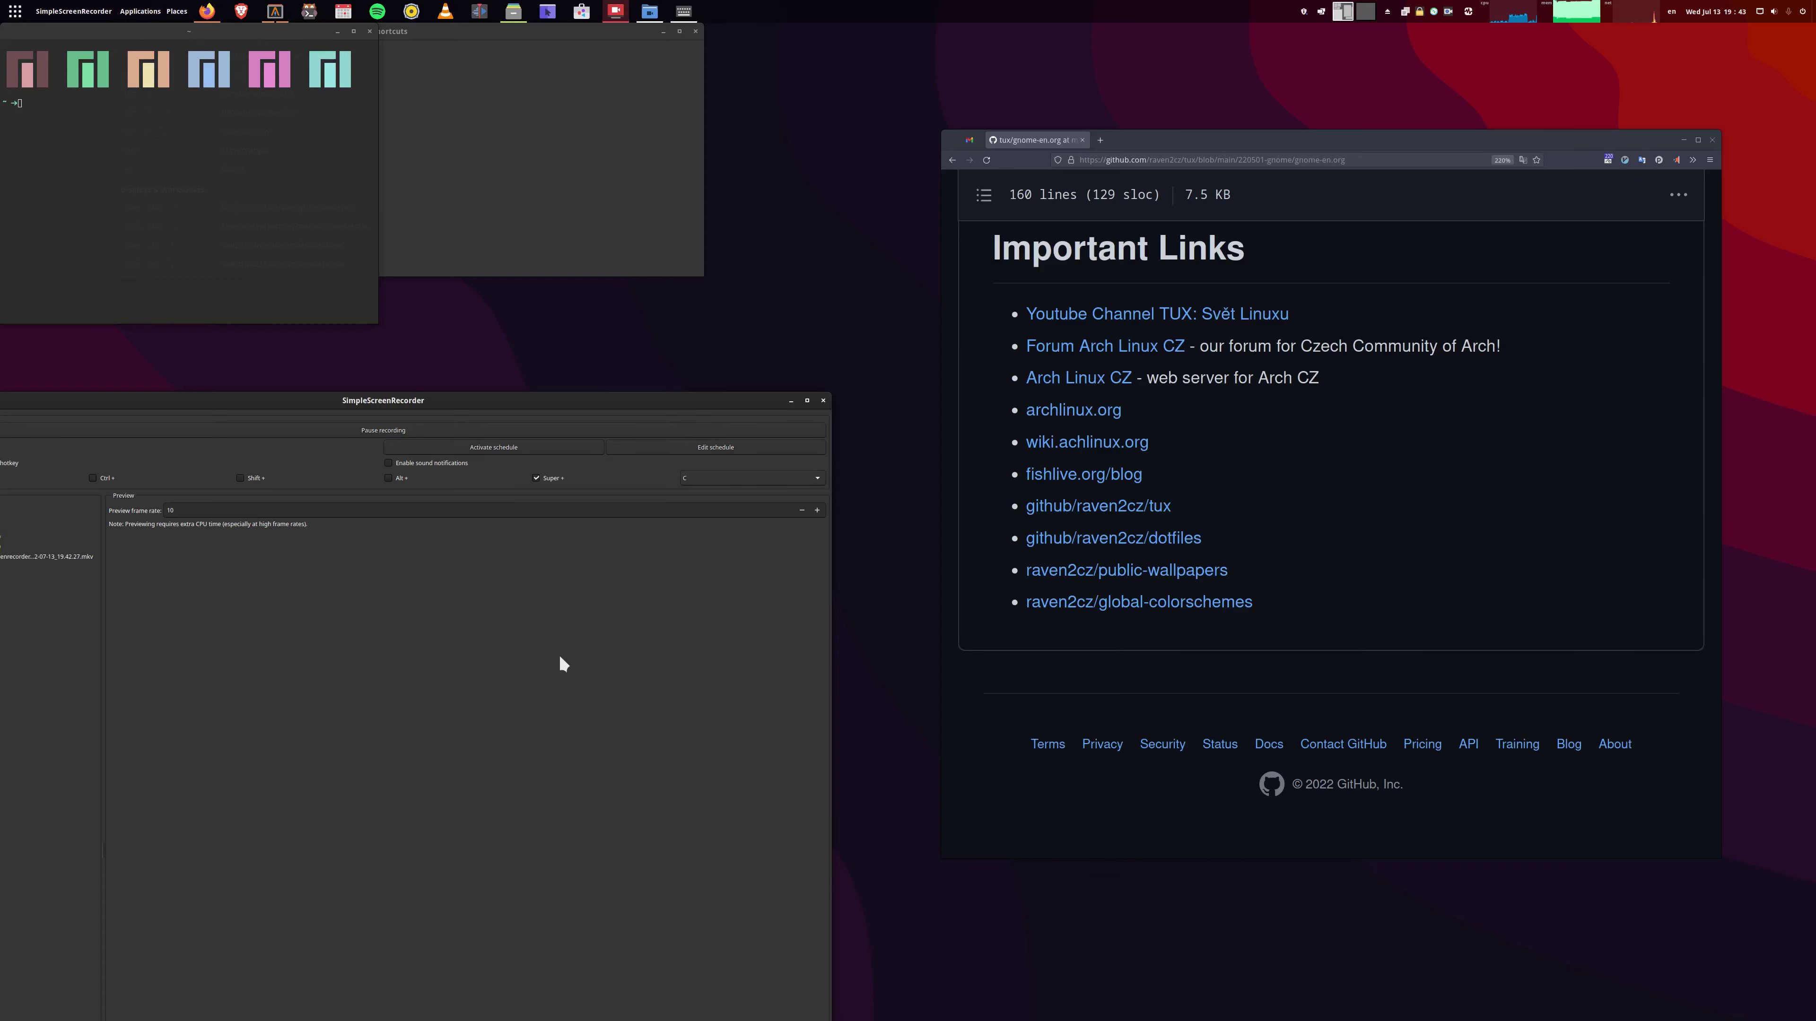
{"action": "key", "text": "super+y"}
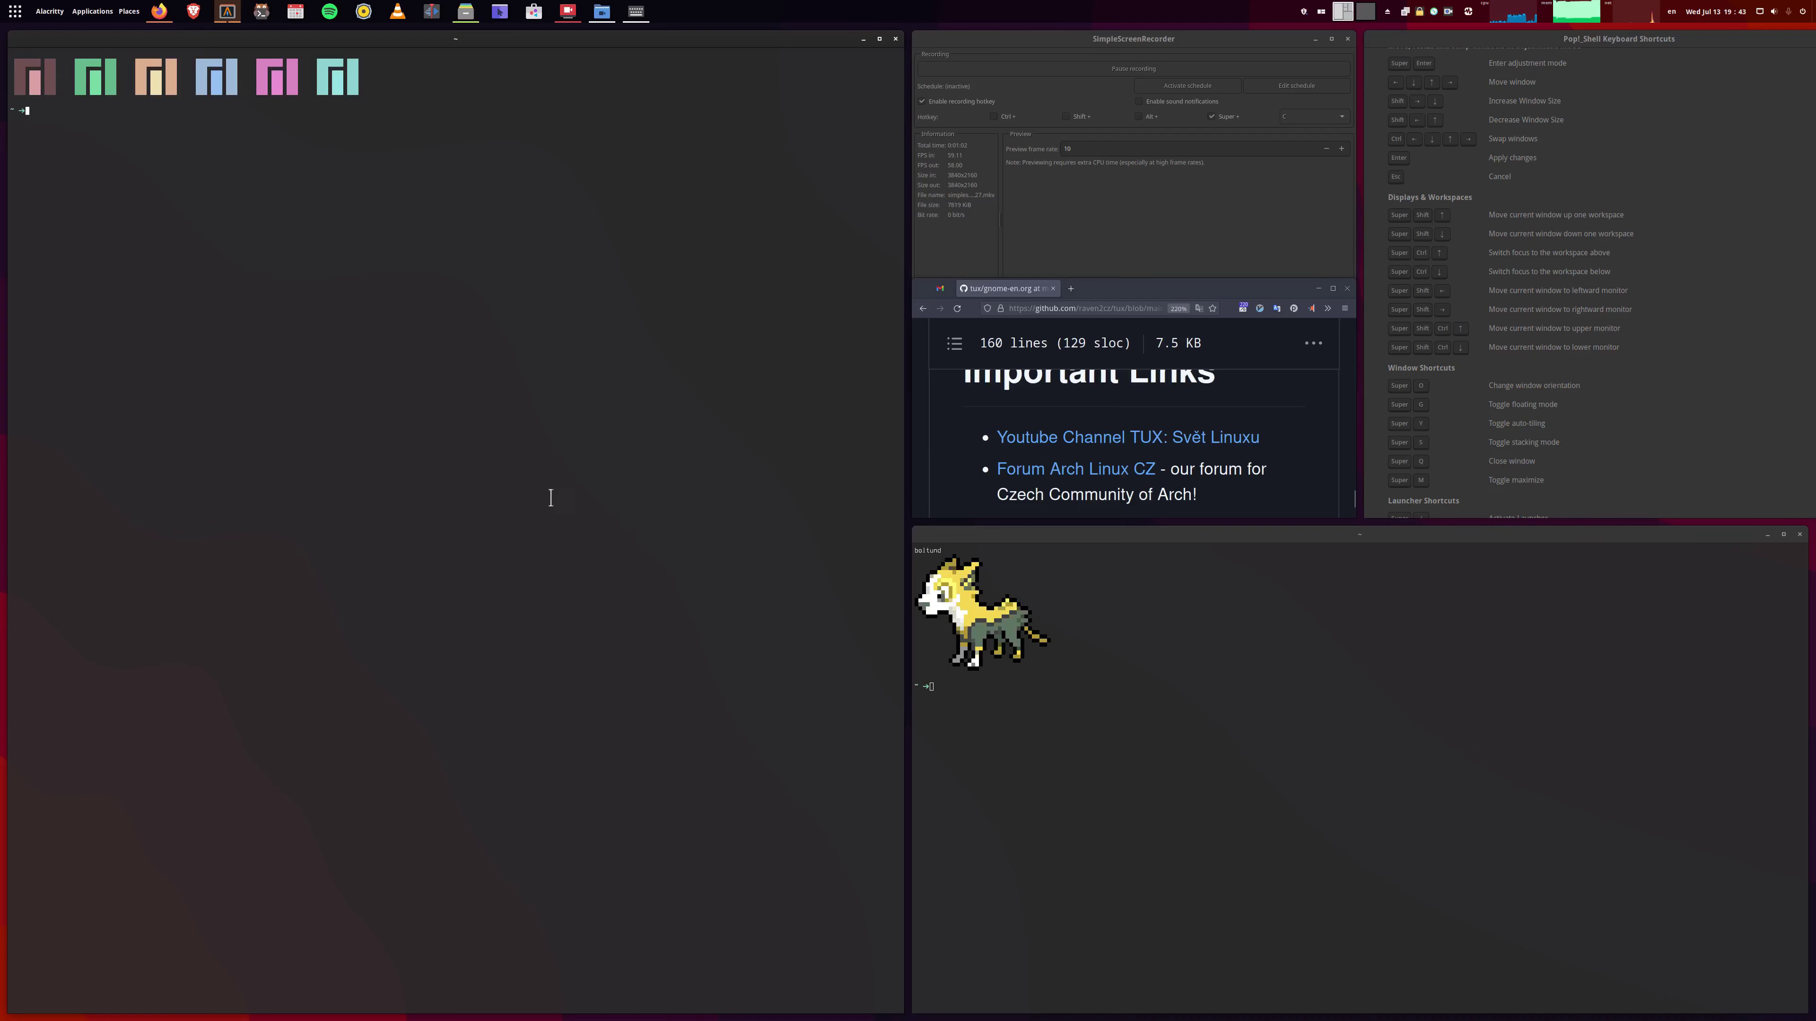
{"action": "scroll", "coordinate": [1554, 449], "scroll_direction": "down", "scroll_amount": 3}
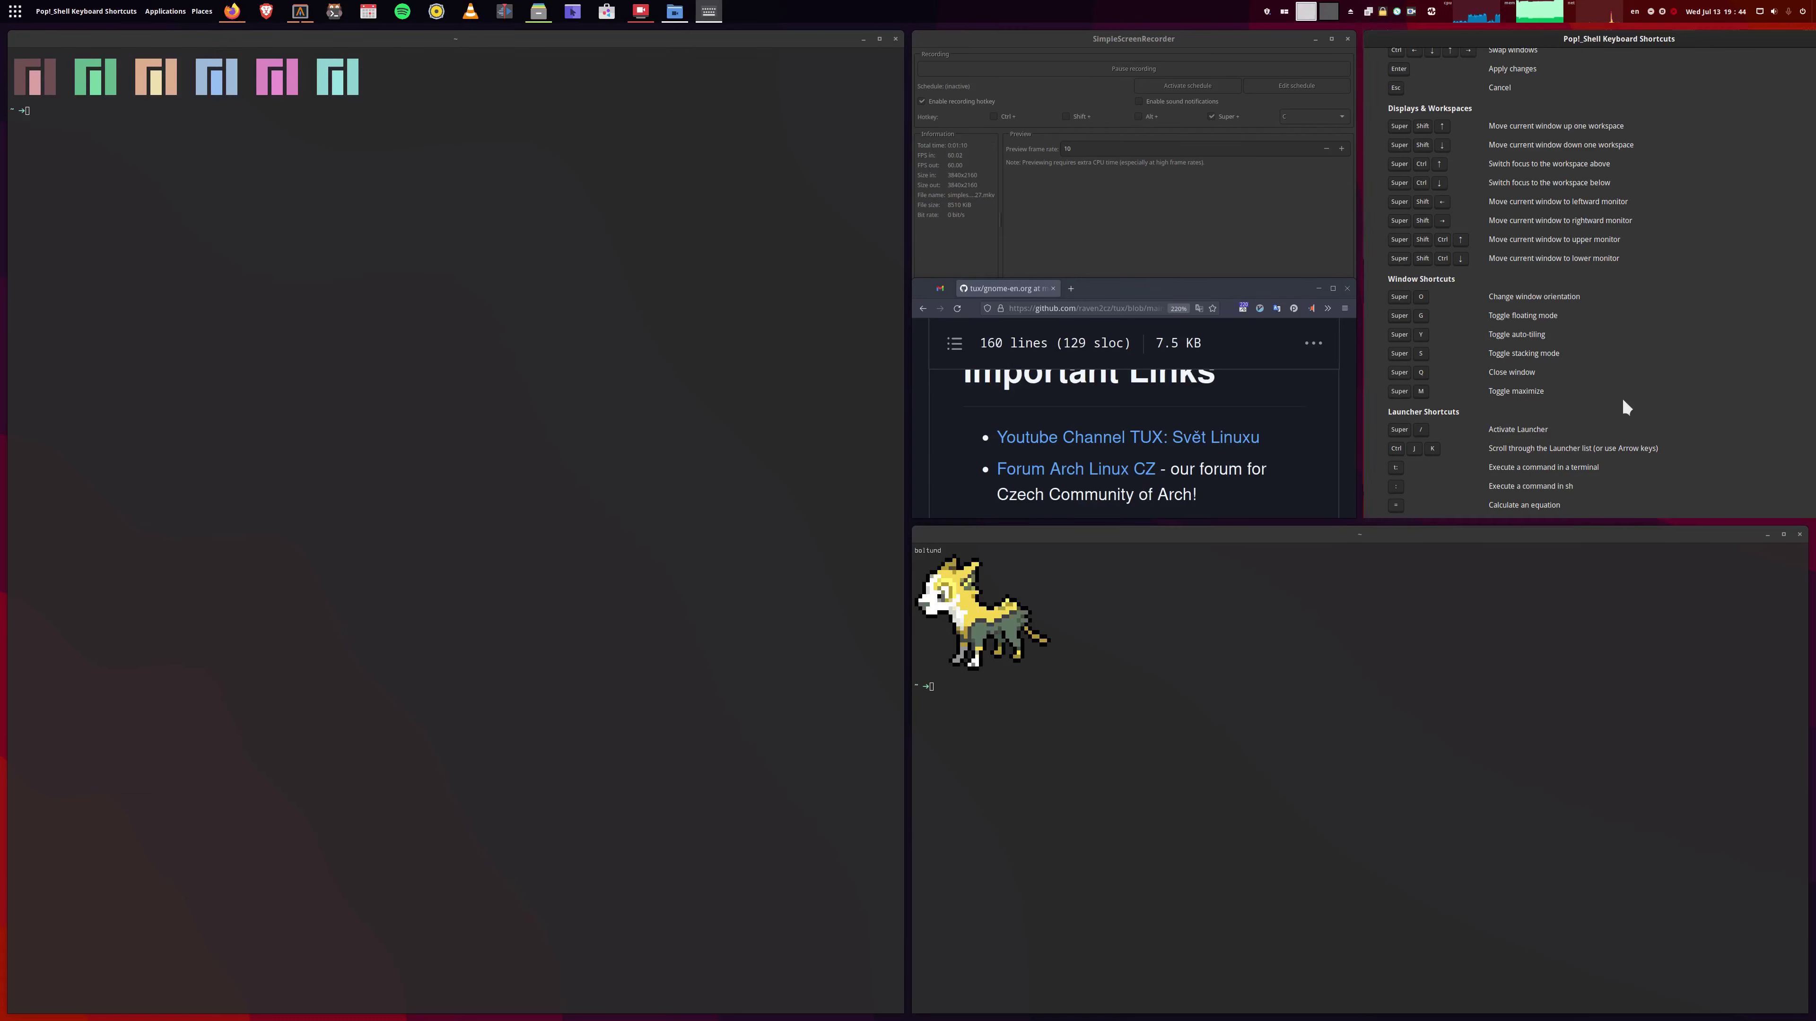
Toggle the Pop!_Shell Keyboard Shortcuts window between its maximized and tiled states.
{"action": "key", "text": "super+m"}
{"action": "key", "text": "super+m"}
{"action": "key", "text": "super+m"}
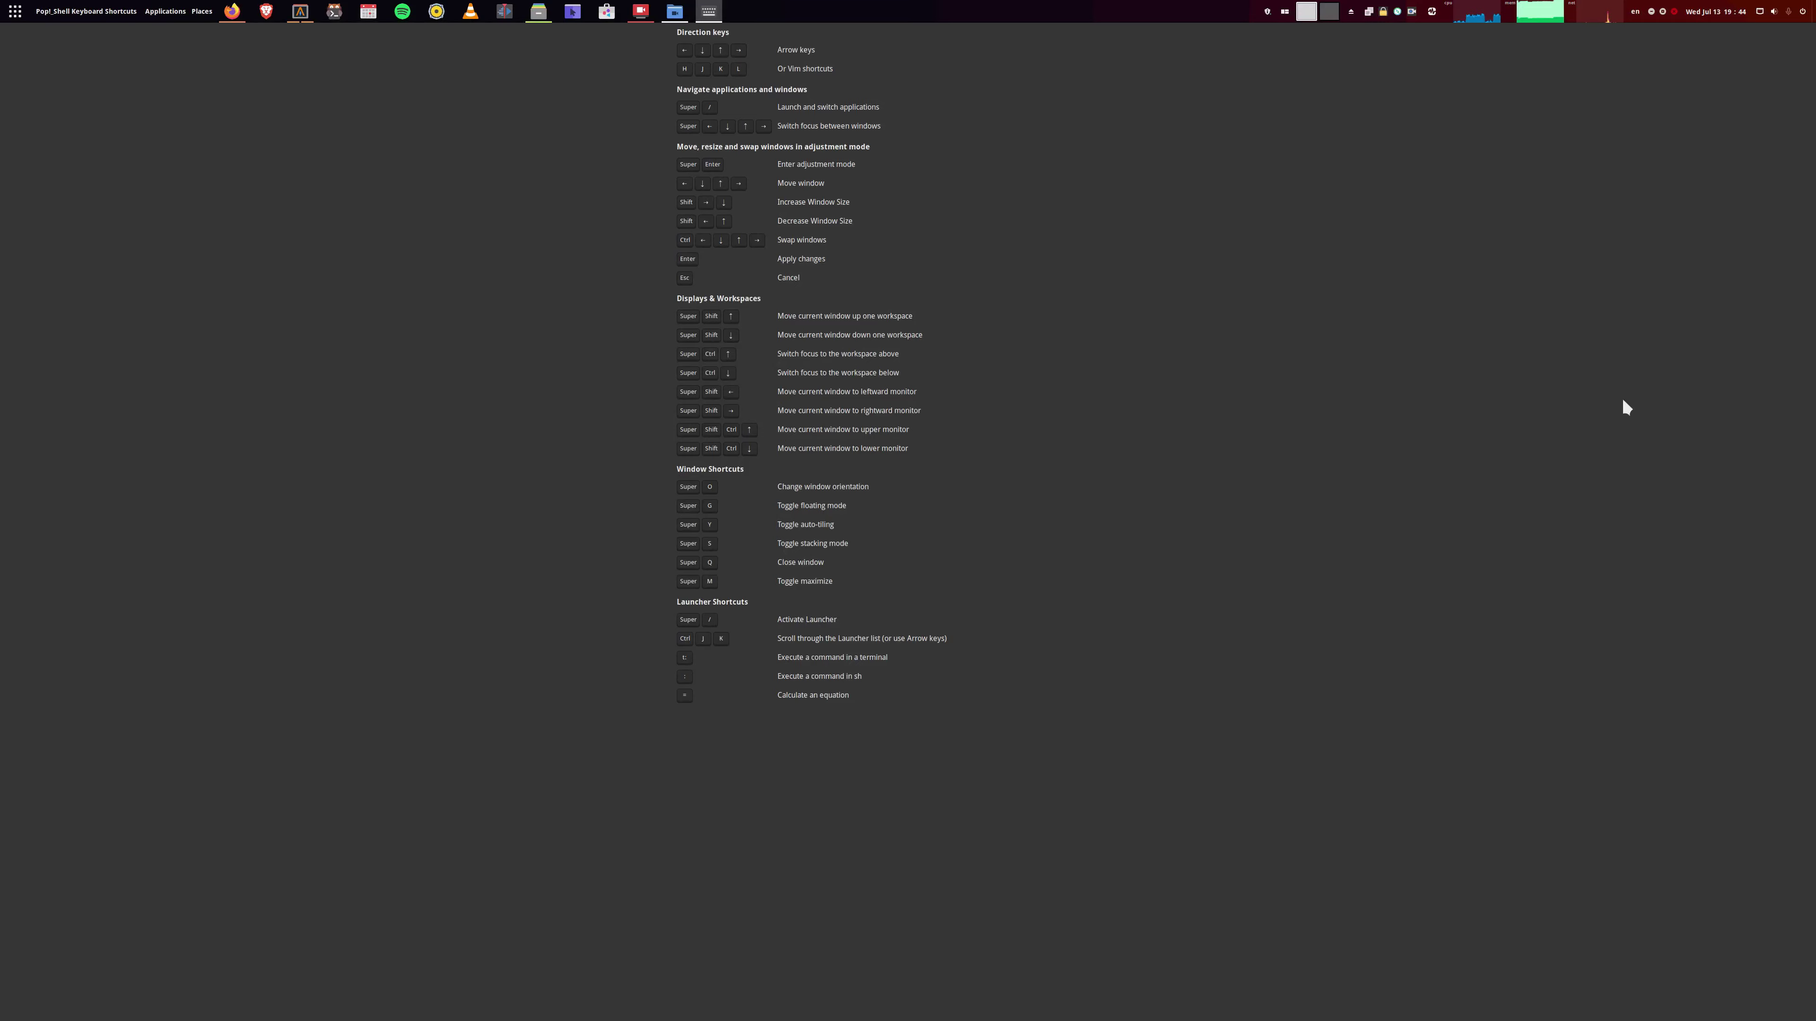
{"action": "key", "text": "super+m"}
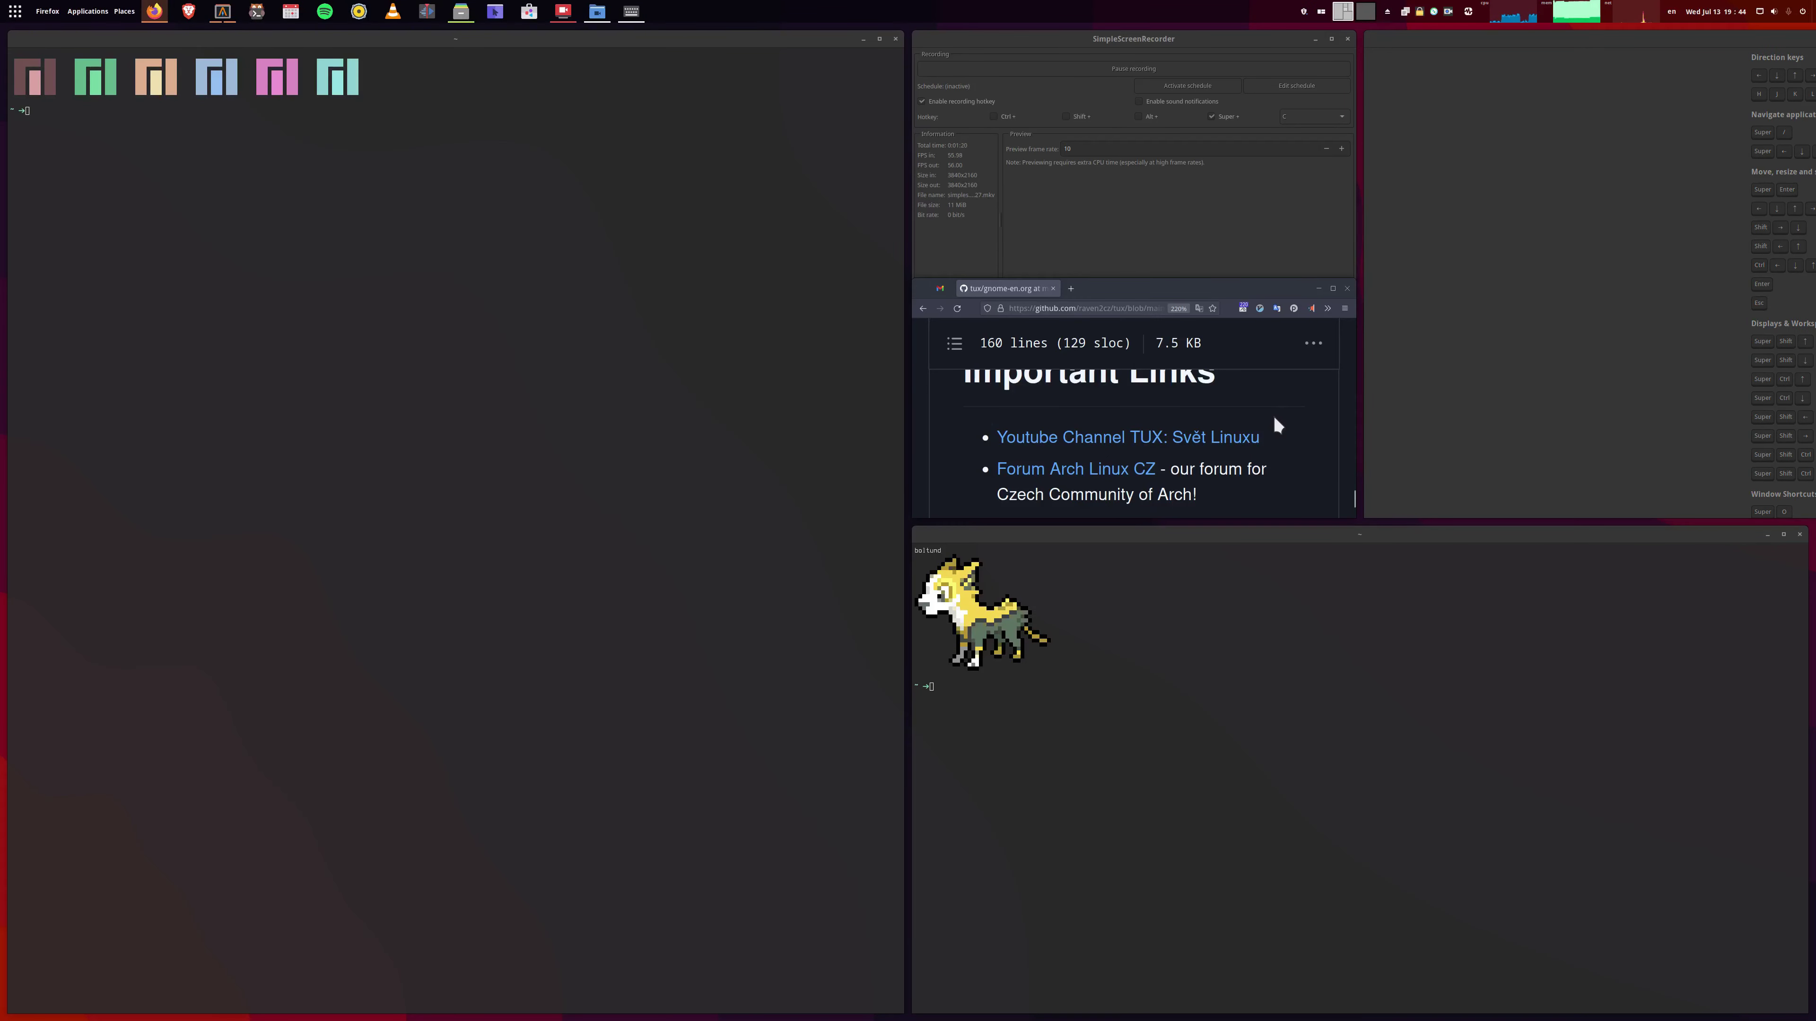
Show the article in fullscreen, review GNOME Ergonomic Settings and the original Pop!_Shell shortcuts, and leave fullscreen.
{"action": "key", "text": "F11"}
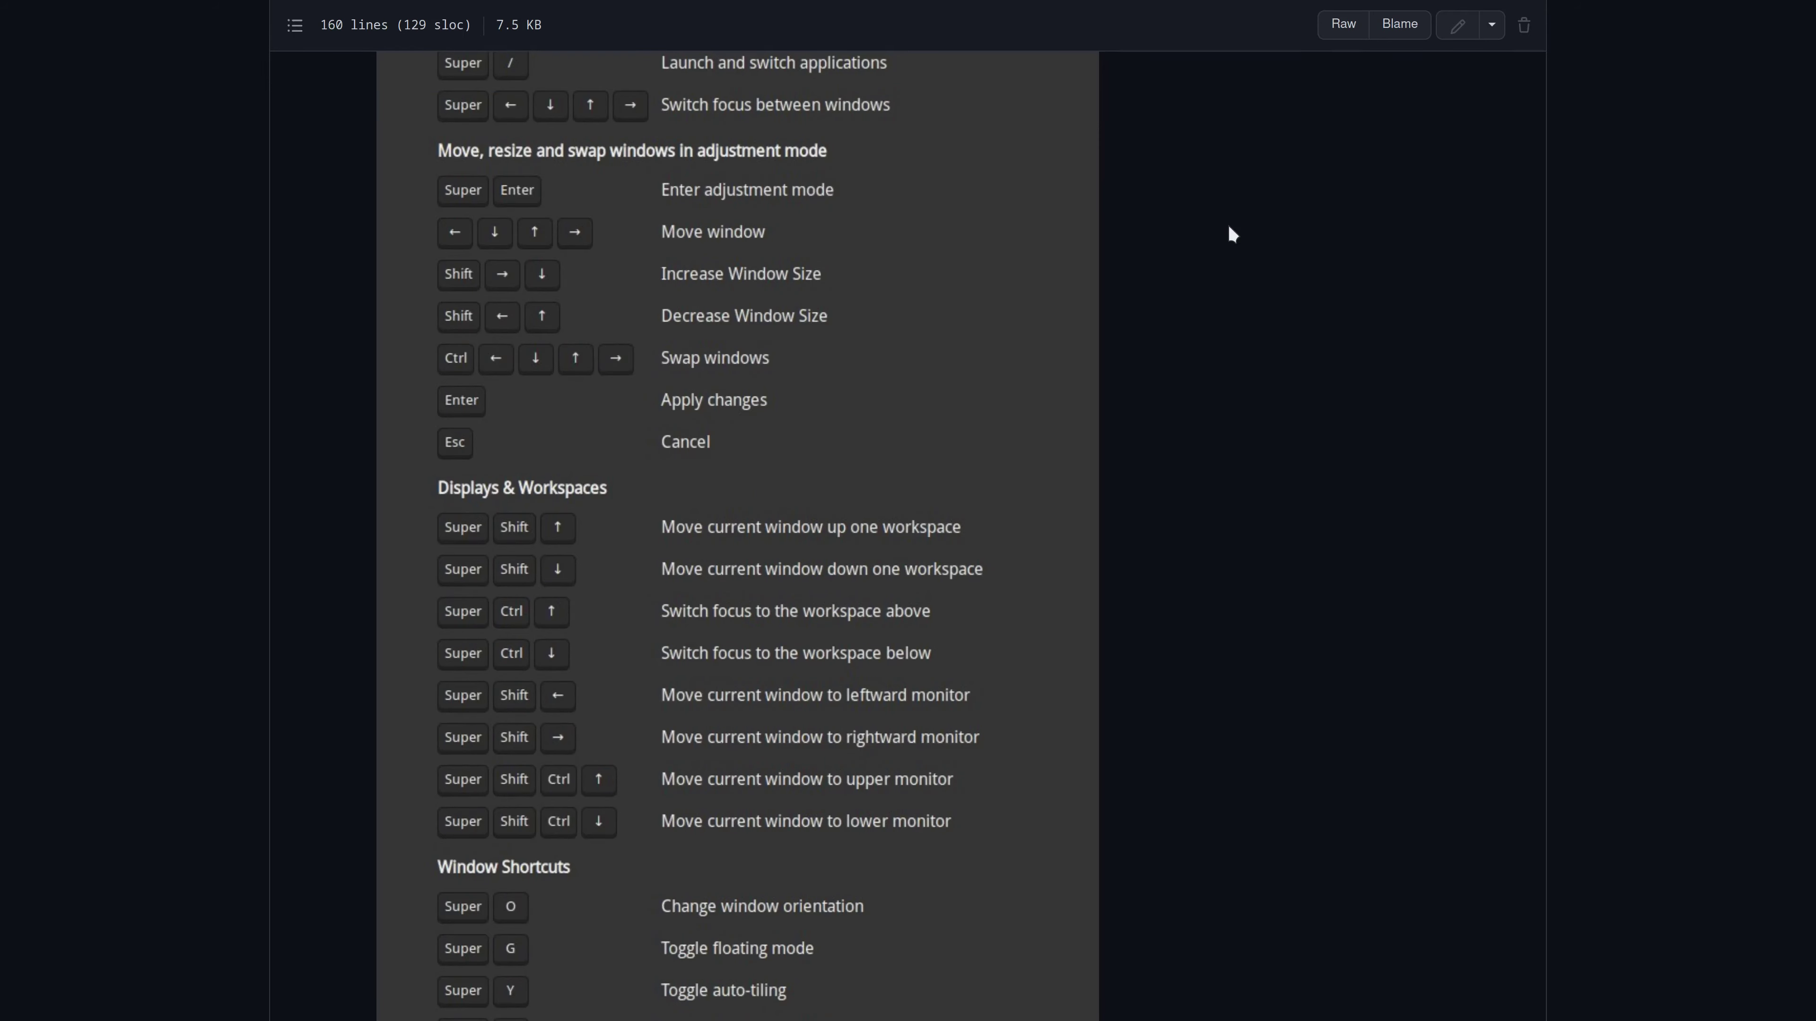
{"action": "scroll", "coordinate": [1228, 226], "scroll_direction": "up", "scroll_amount": 10}
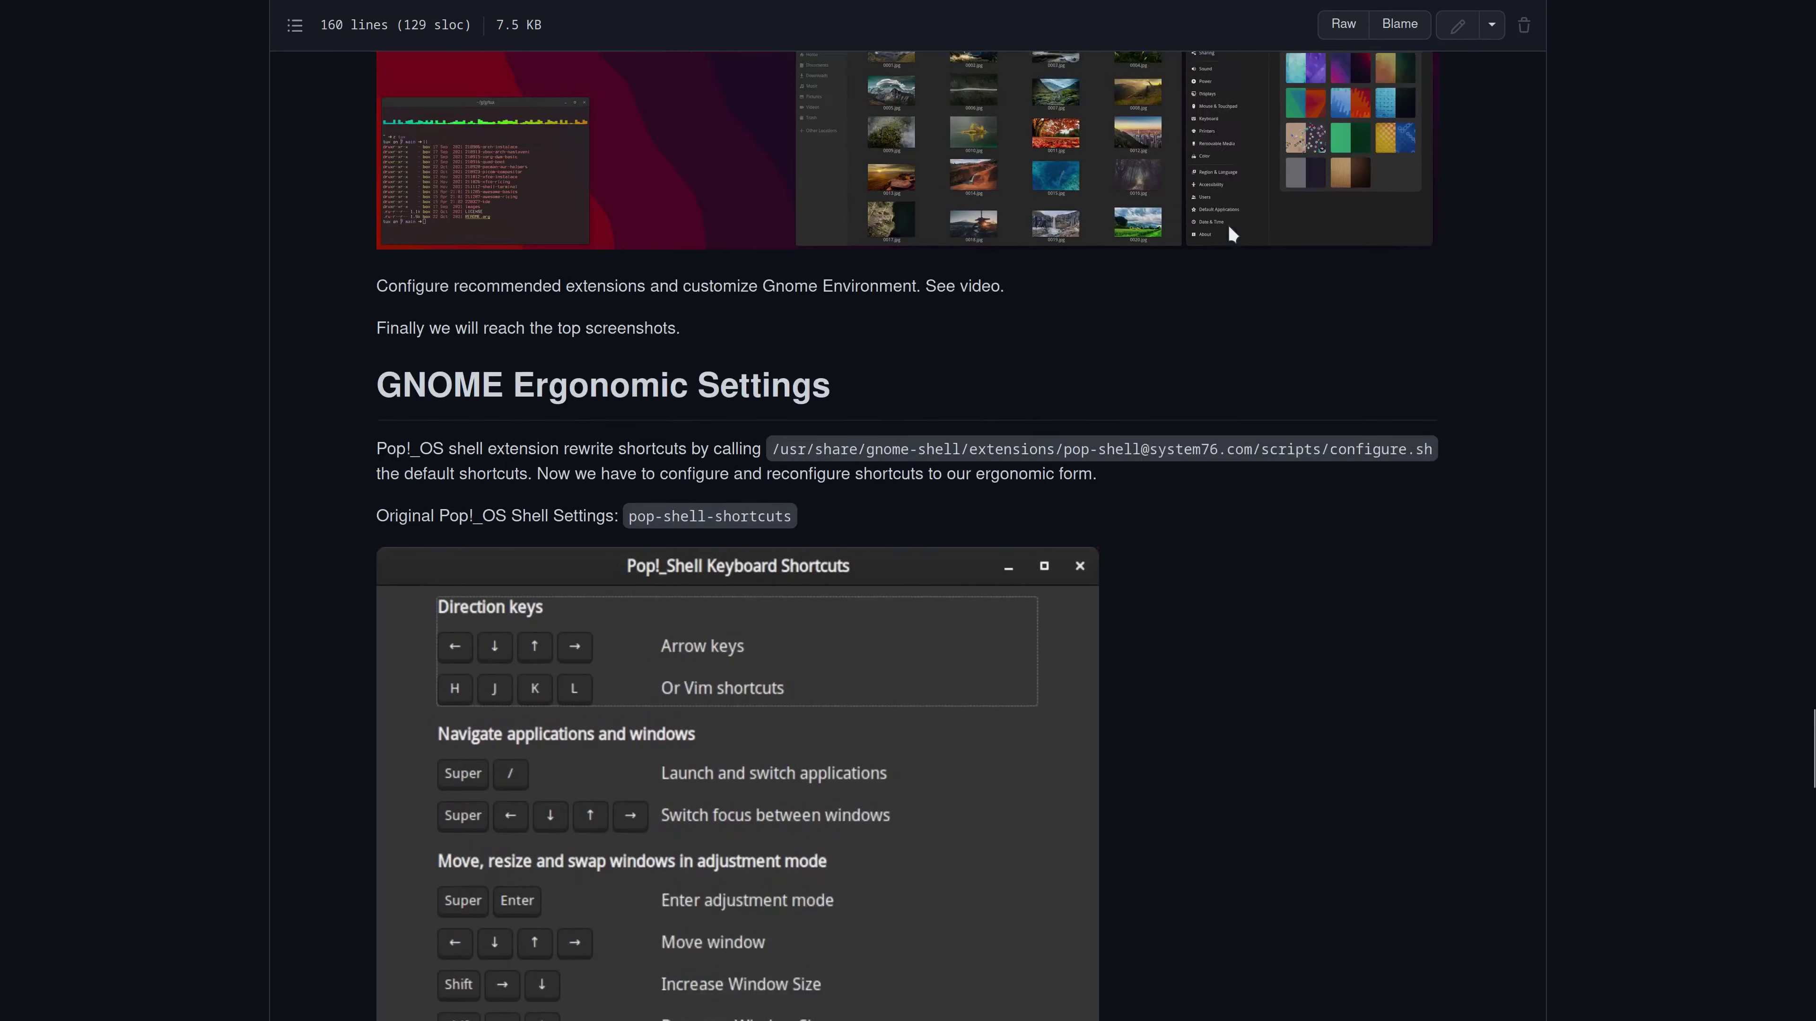
{"action": "scroll", "coordinate": [1225, 227], "scroll_direction": "down", "scroll_amount": 5}
{"action": "scroll", "coordinate": [1227, 236], "scroll_direction": "down", "scroll_amount": 5}
{"action": "scroll", "coordinate": [1227, 236], "scroll_direction": "up", "scroll_amount": 8}
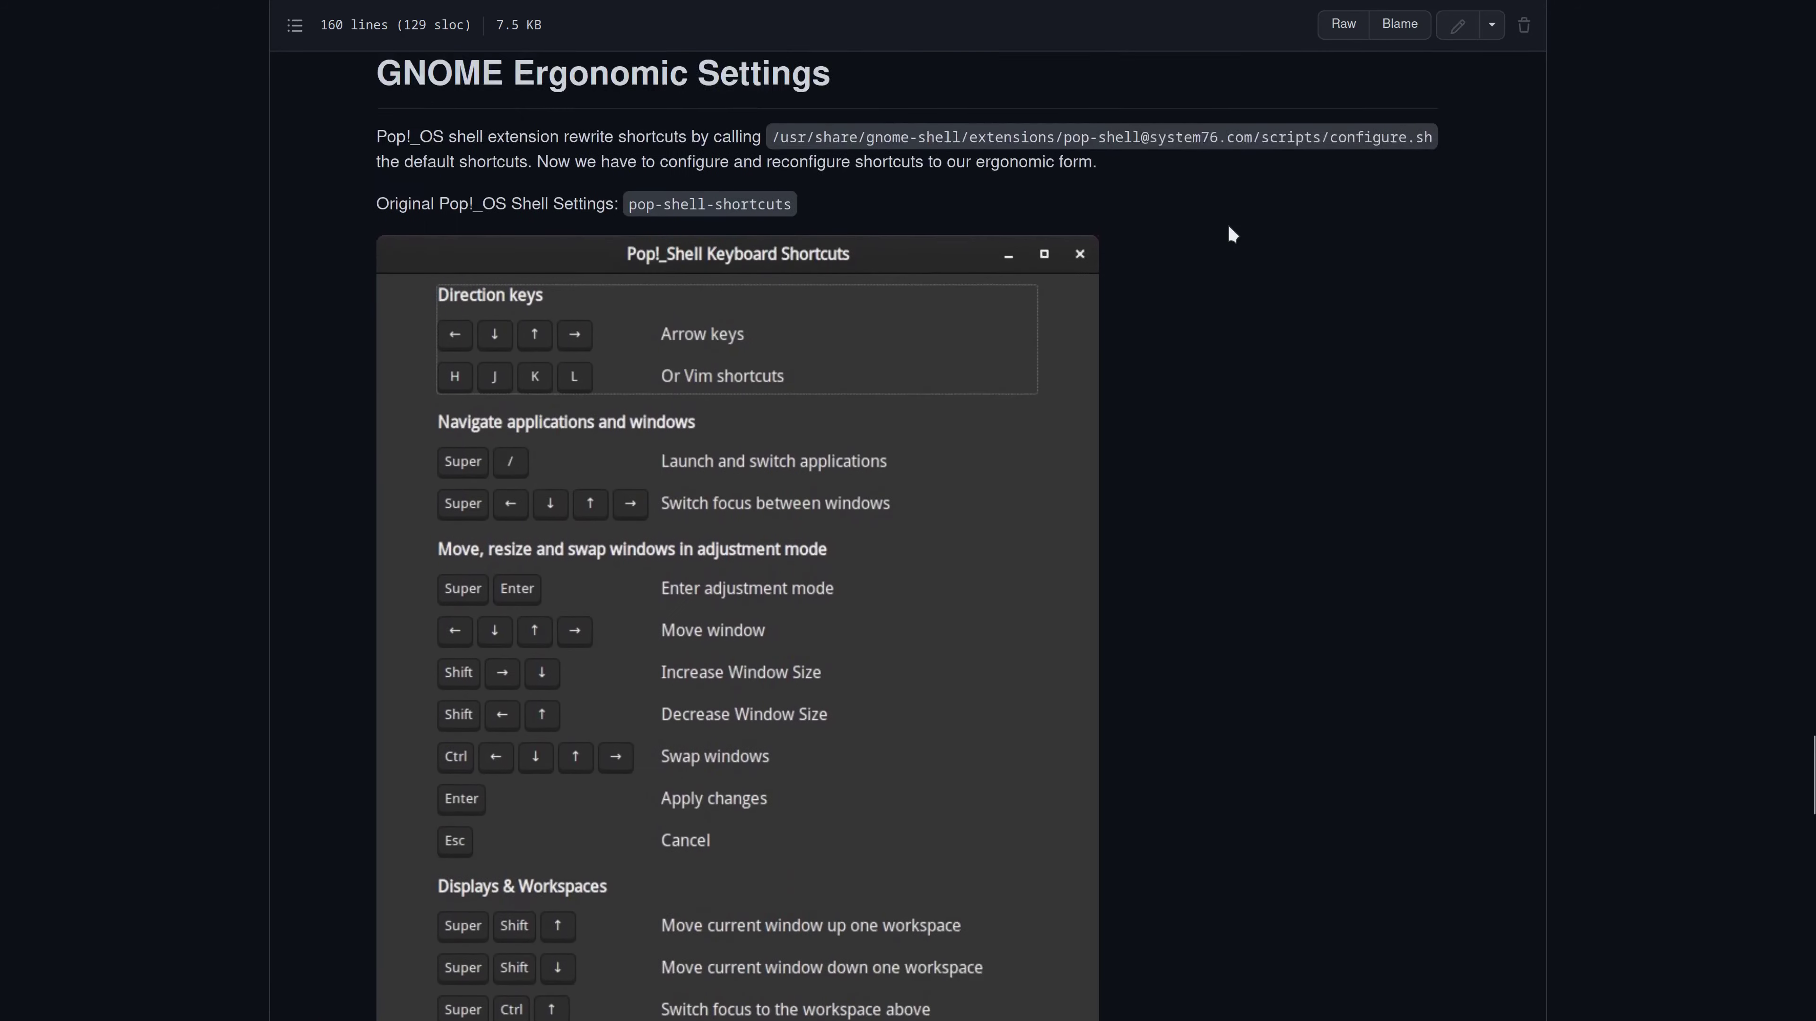
{"action": "scroll", "coordinate": [1227, 236], "scroll_direction": "down", "scroll_amount": 2}
{"action": "scroll", "coordinate": [1226, 236], "scroll_direction": "down", "scroll_amount": 4}
{"action": "scroll", "coordinate": [1226, 236], "scroll_direction": "up", "scroll_amount": 8}
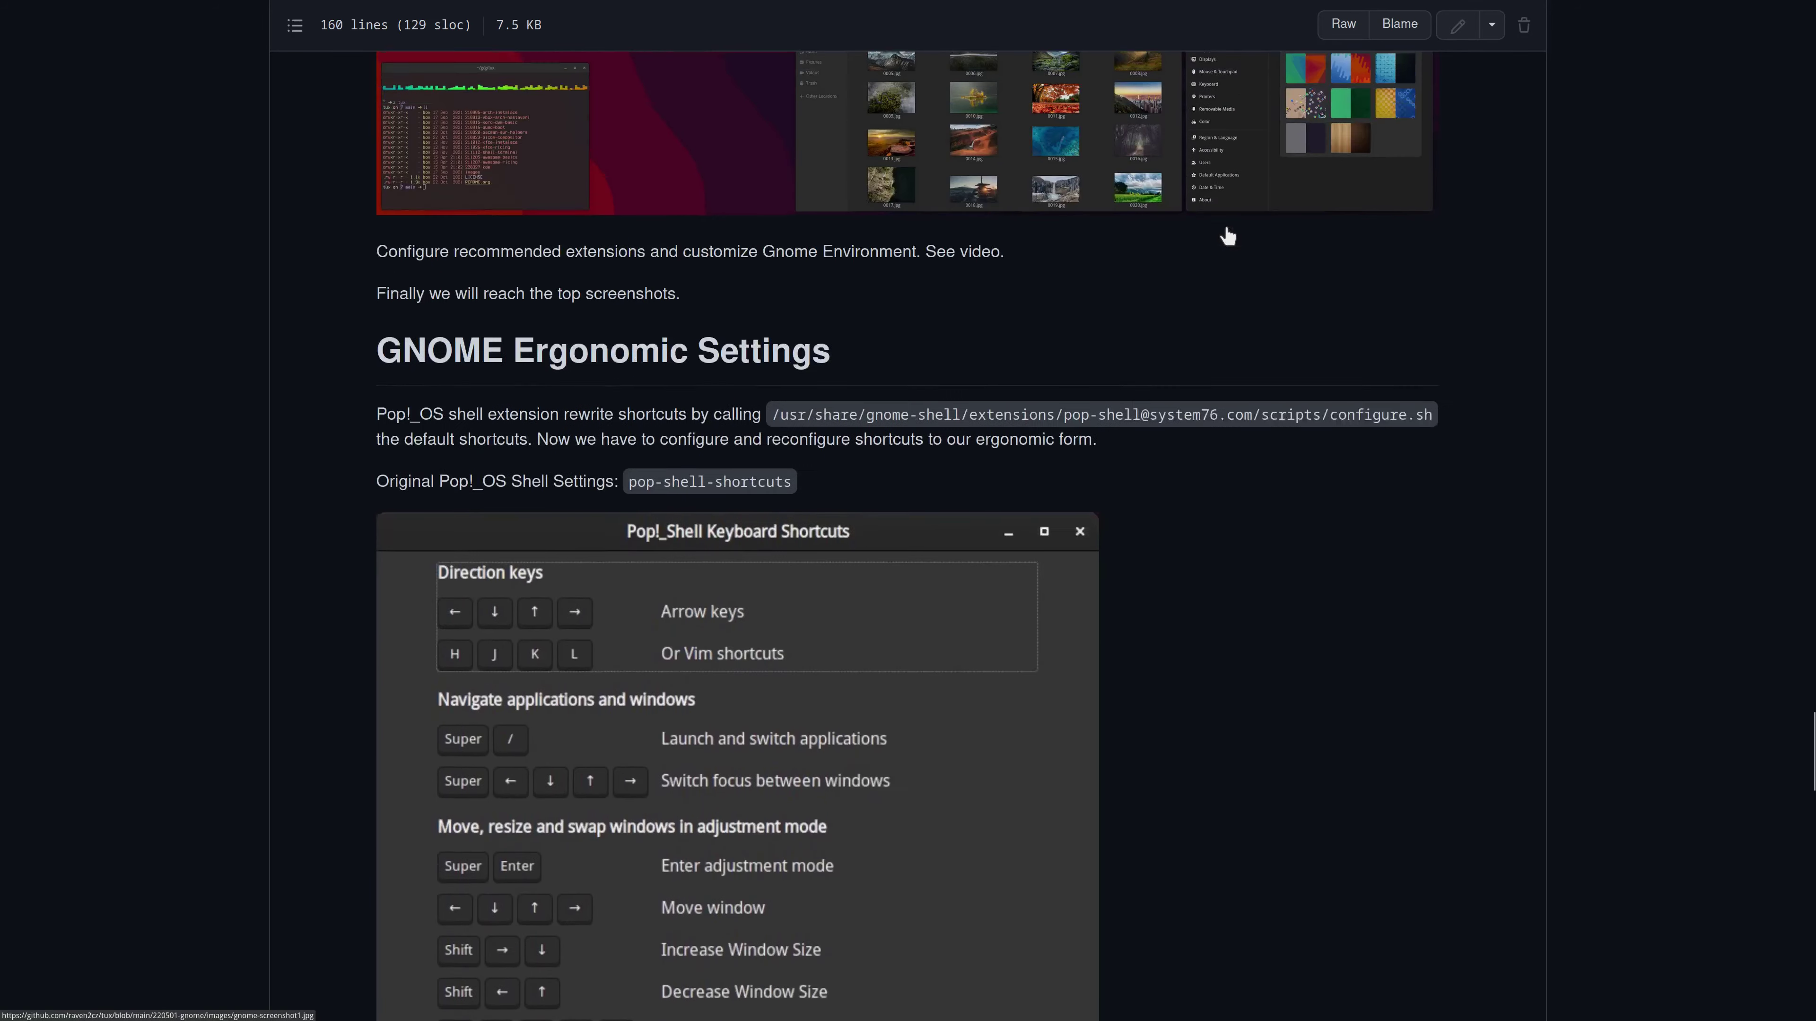
{"action": "scroll", "coordinate": [1227, 236], "scroll_direction": "down", "scroll_amount": 5}
{"action": "scroll", "coordinate": [1226, 236], "scroll_direction": "down", "scroll_amount": 2}
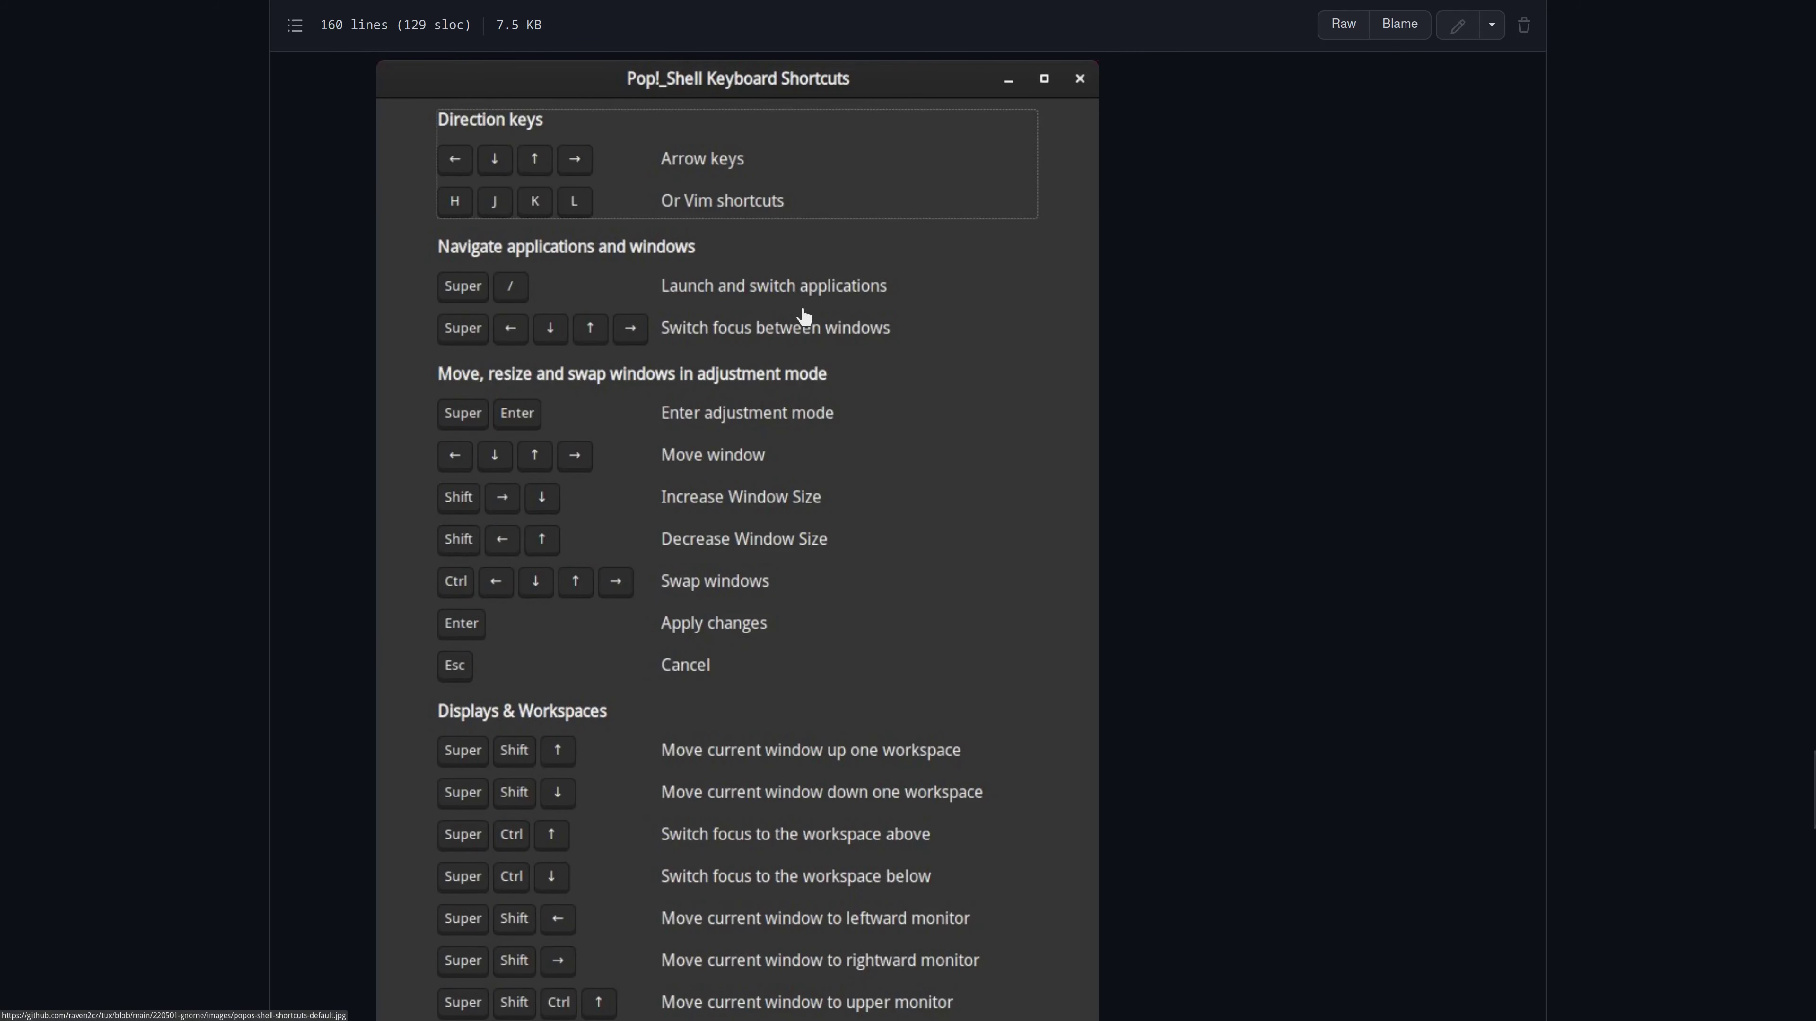
{"action": "key", "text": "super+f"}
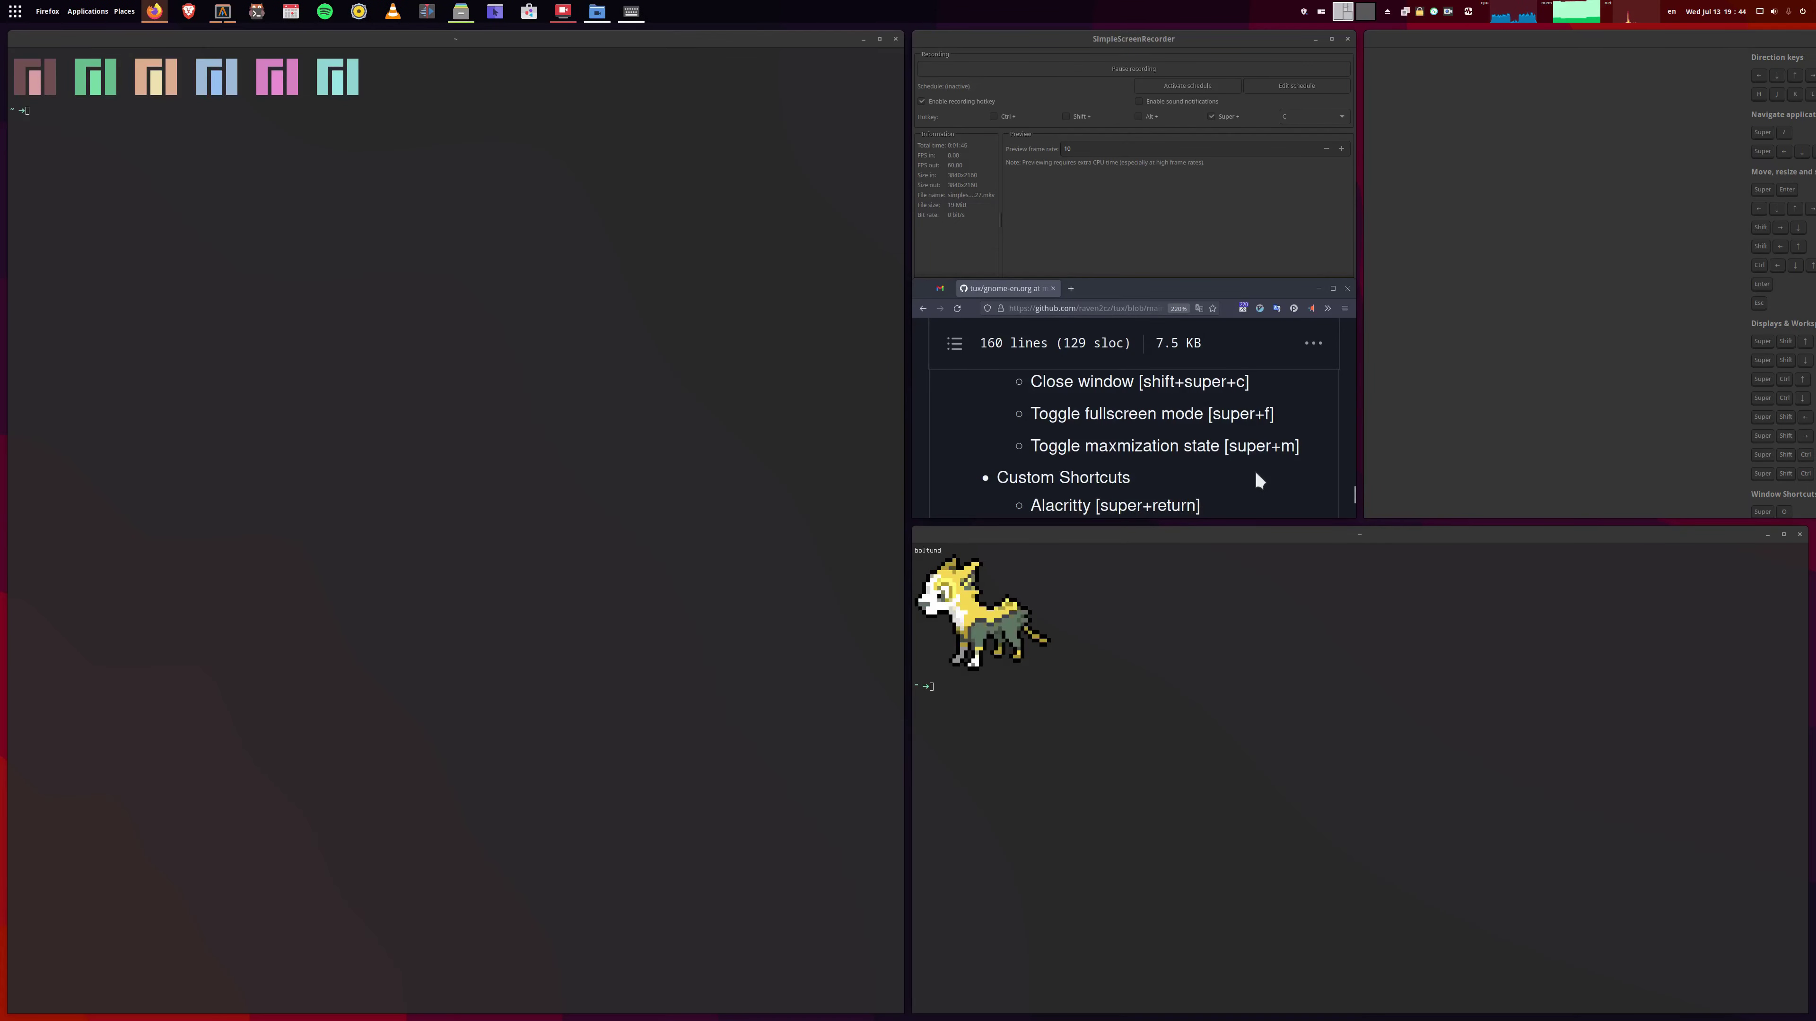
Stack the Firefox window with the large Alacritty terminal and alternate between the two stacked windows.
{"action": "left_click_drag", "start_coordinate": [1256, 473], "coordinate": [607, 485]}
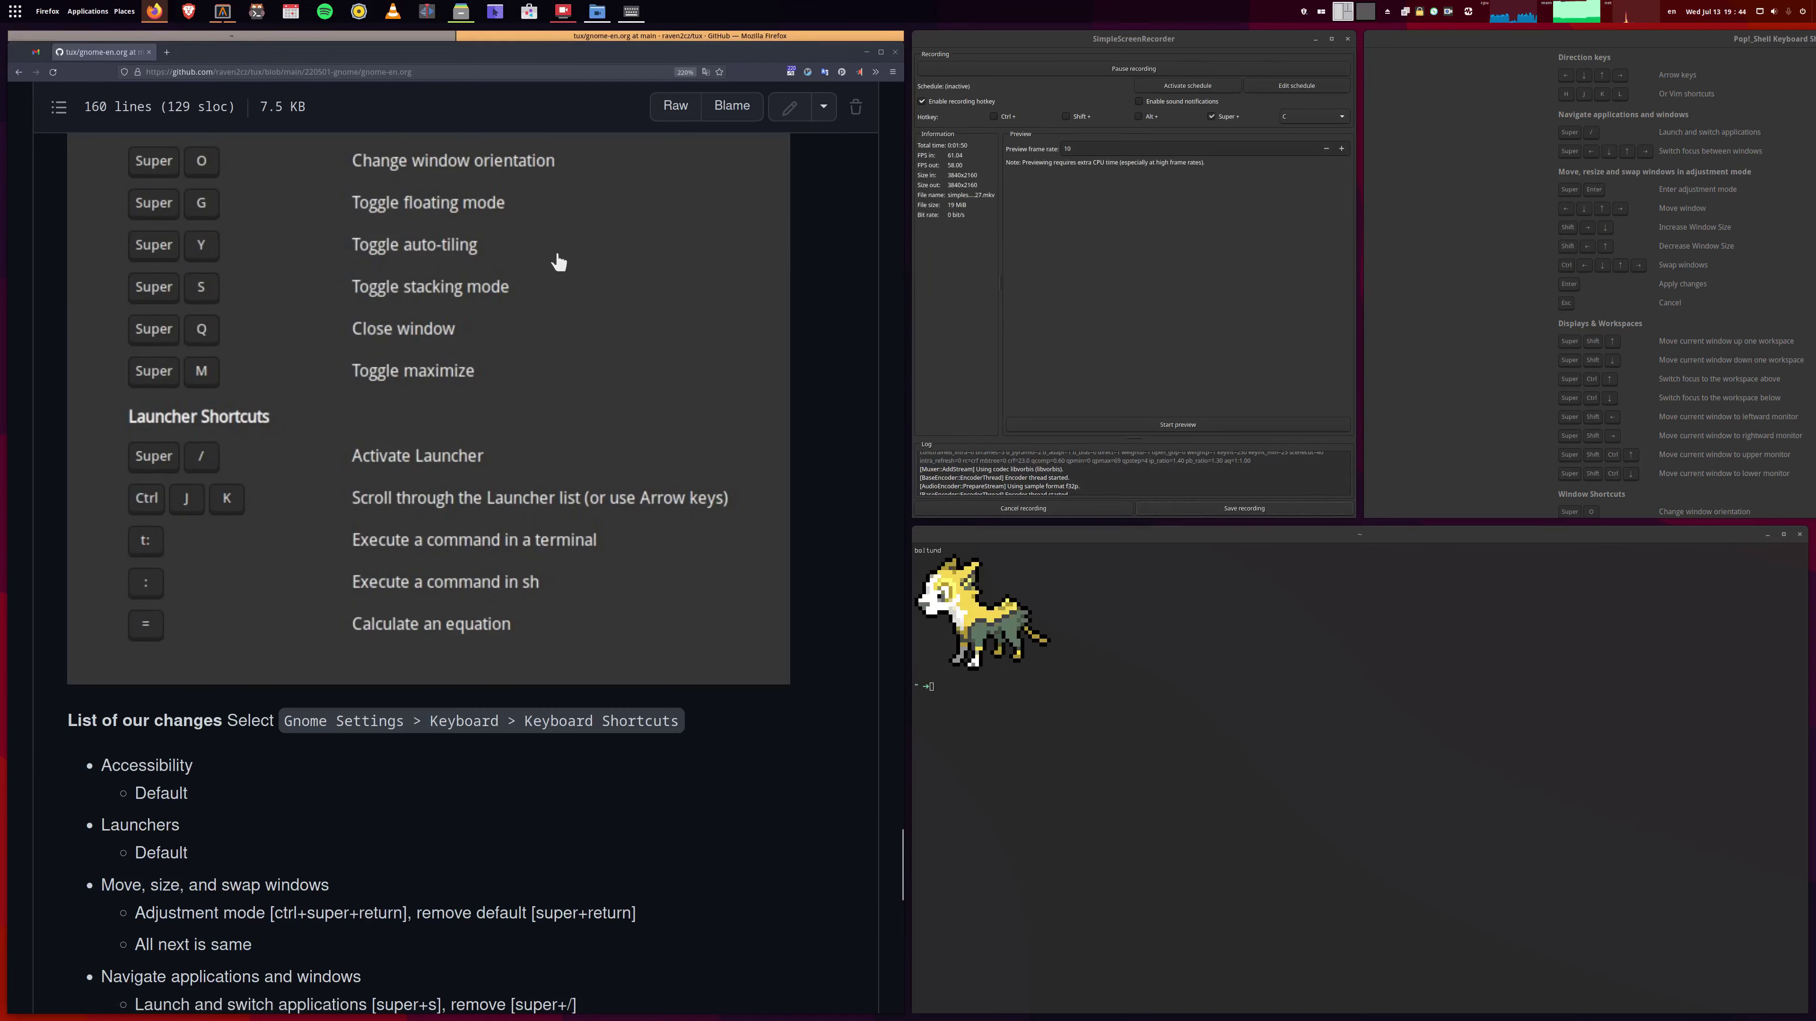
{"action": "left_click", "coordinate": [286, 36]}
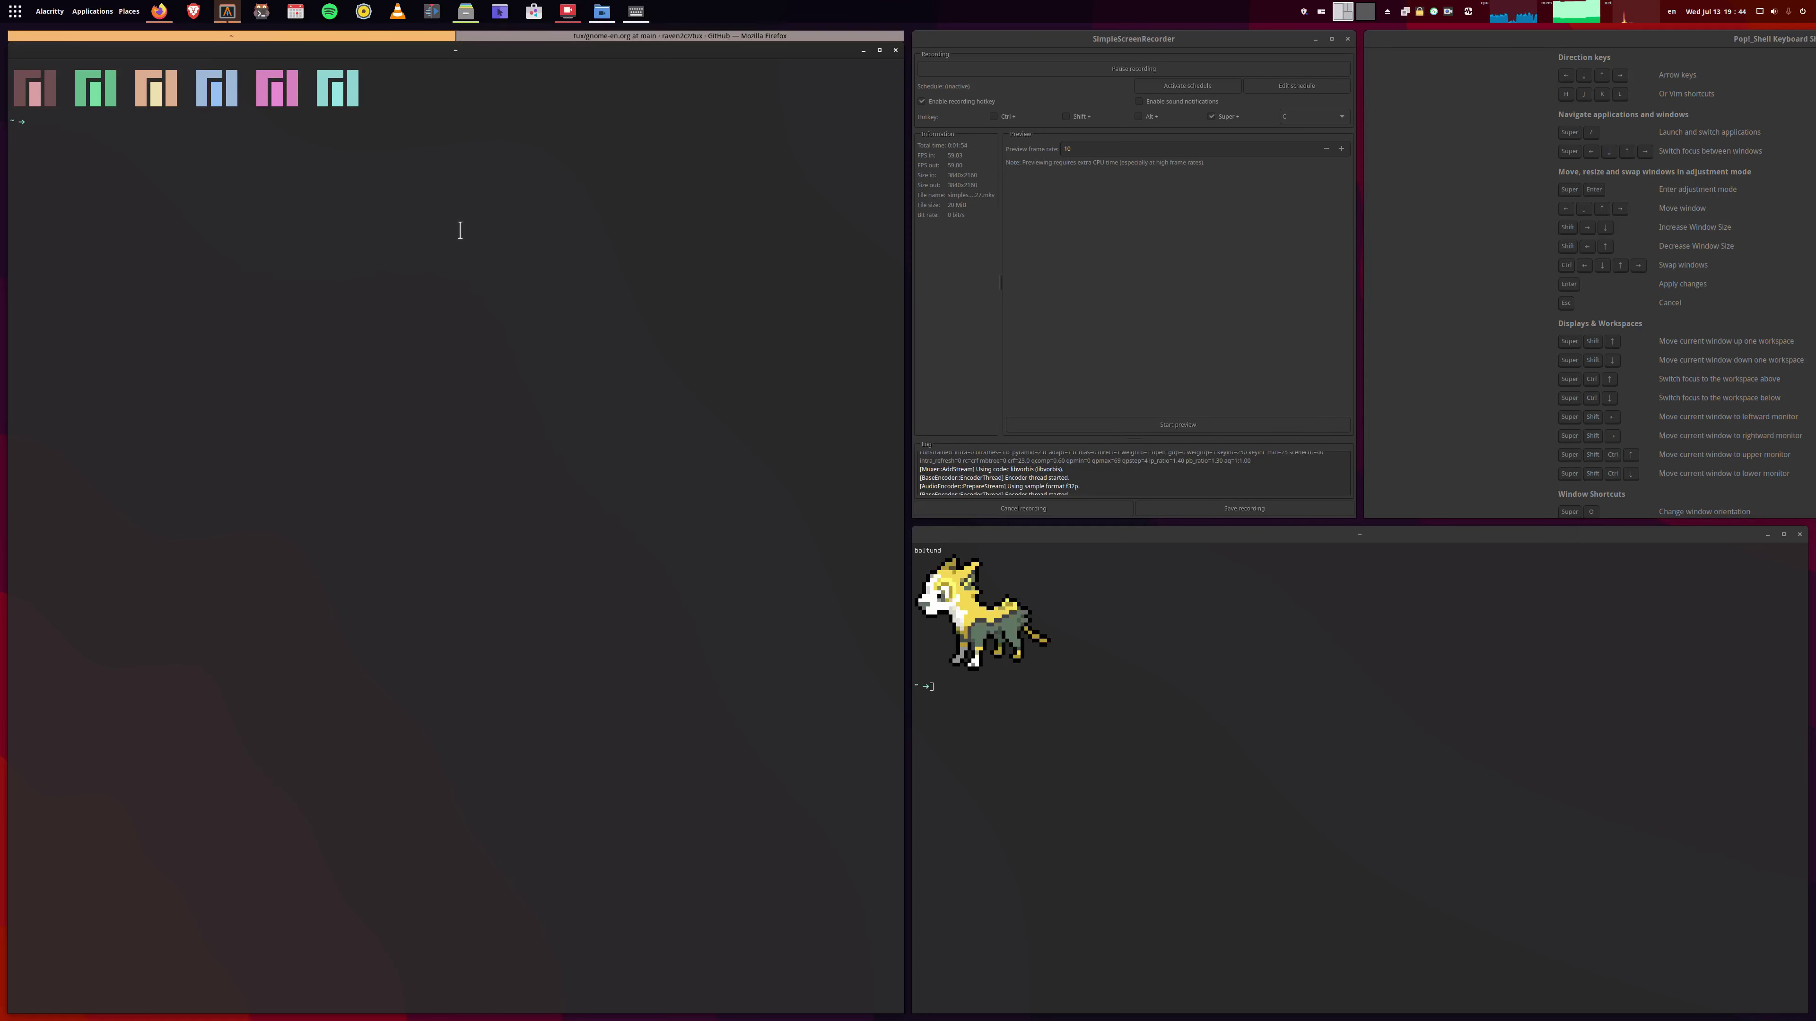
{"action": "left_click", "coordinate": [496, 36]}
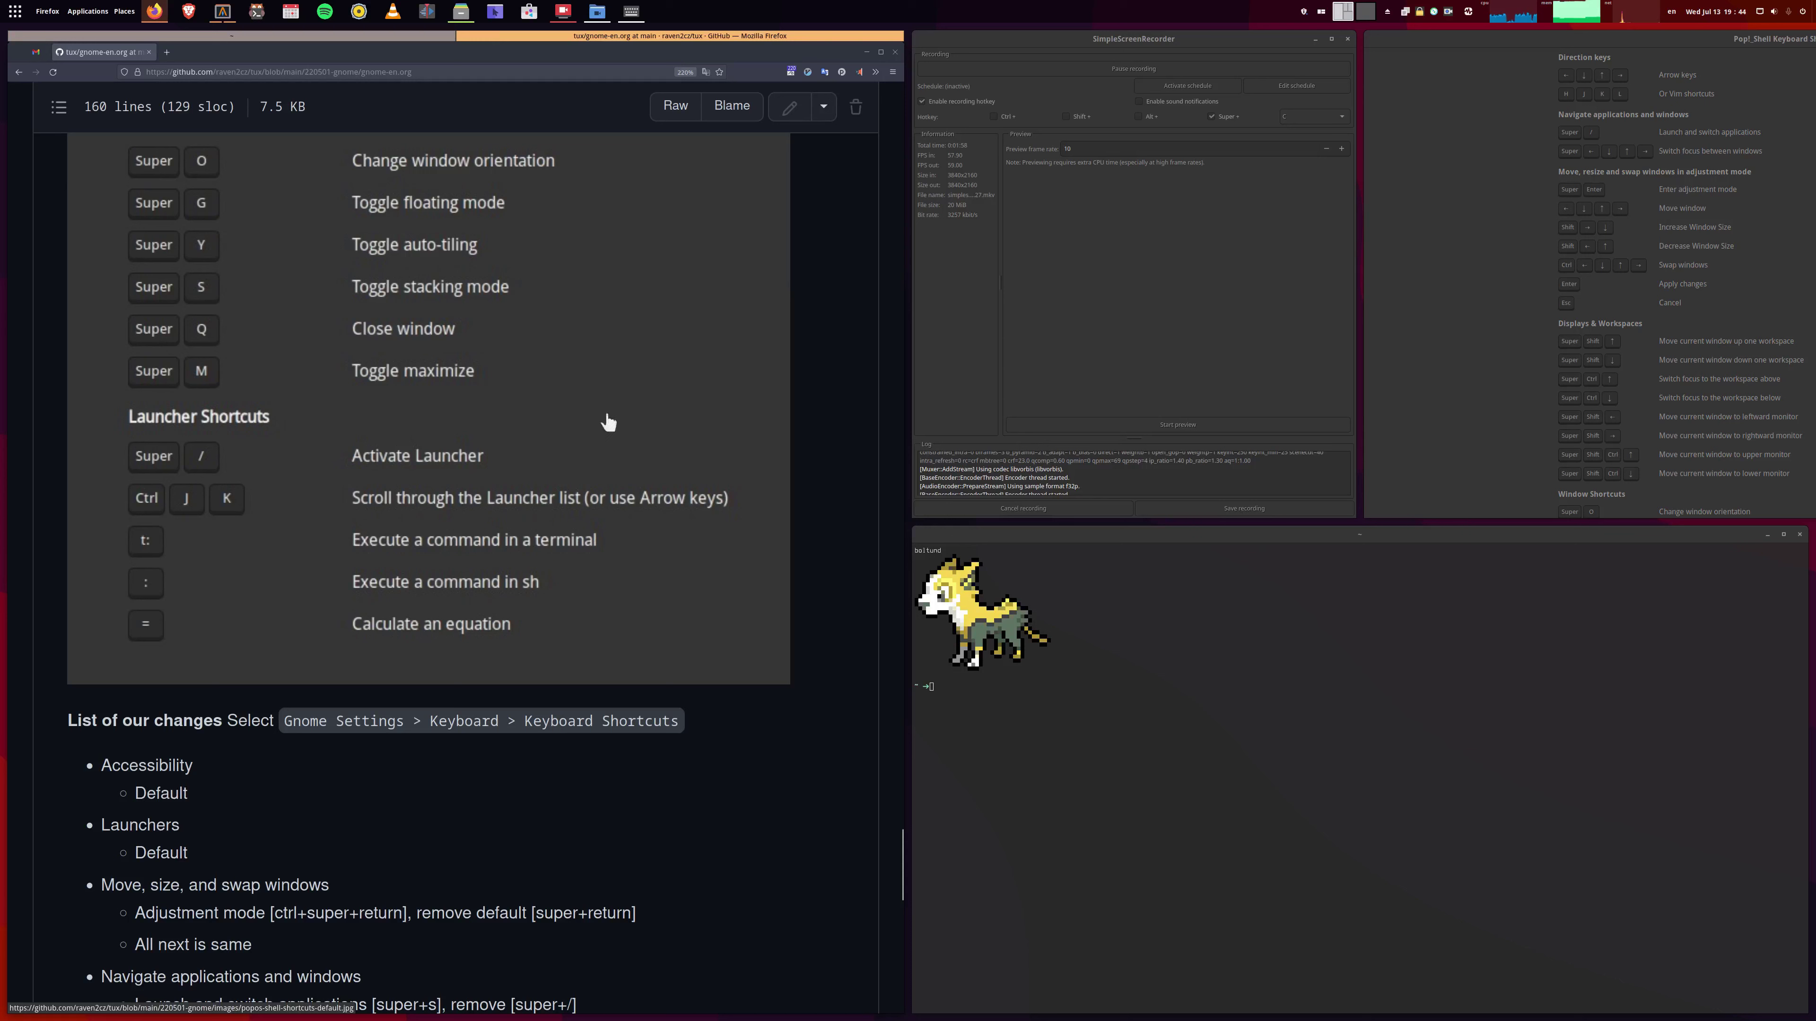
Show the Launcher Shortcuts section in the Pop!_Shell Keyboard Shortcuts window and return focus to the Firefox article.
{"action": "scroll", "coordinate": [1516, 413], "scroll_direction": "down", "scroll_amount": 5}
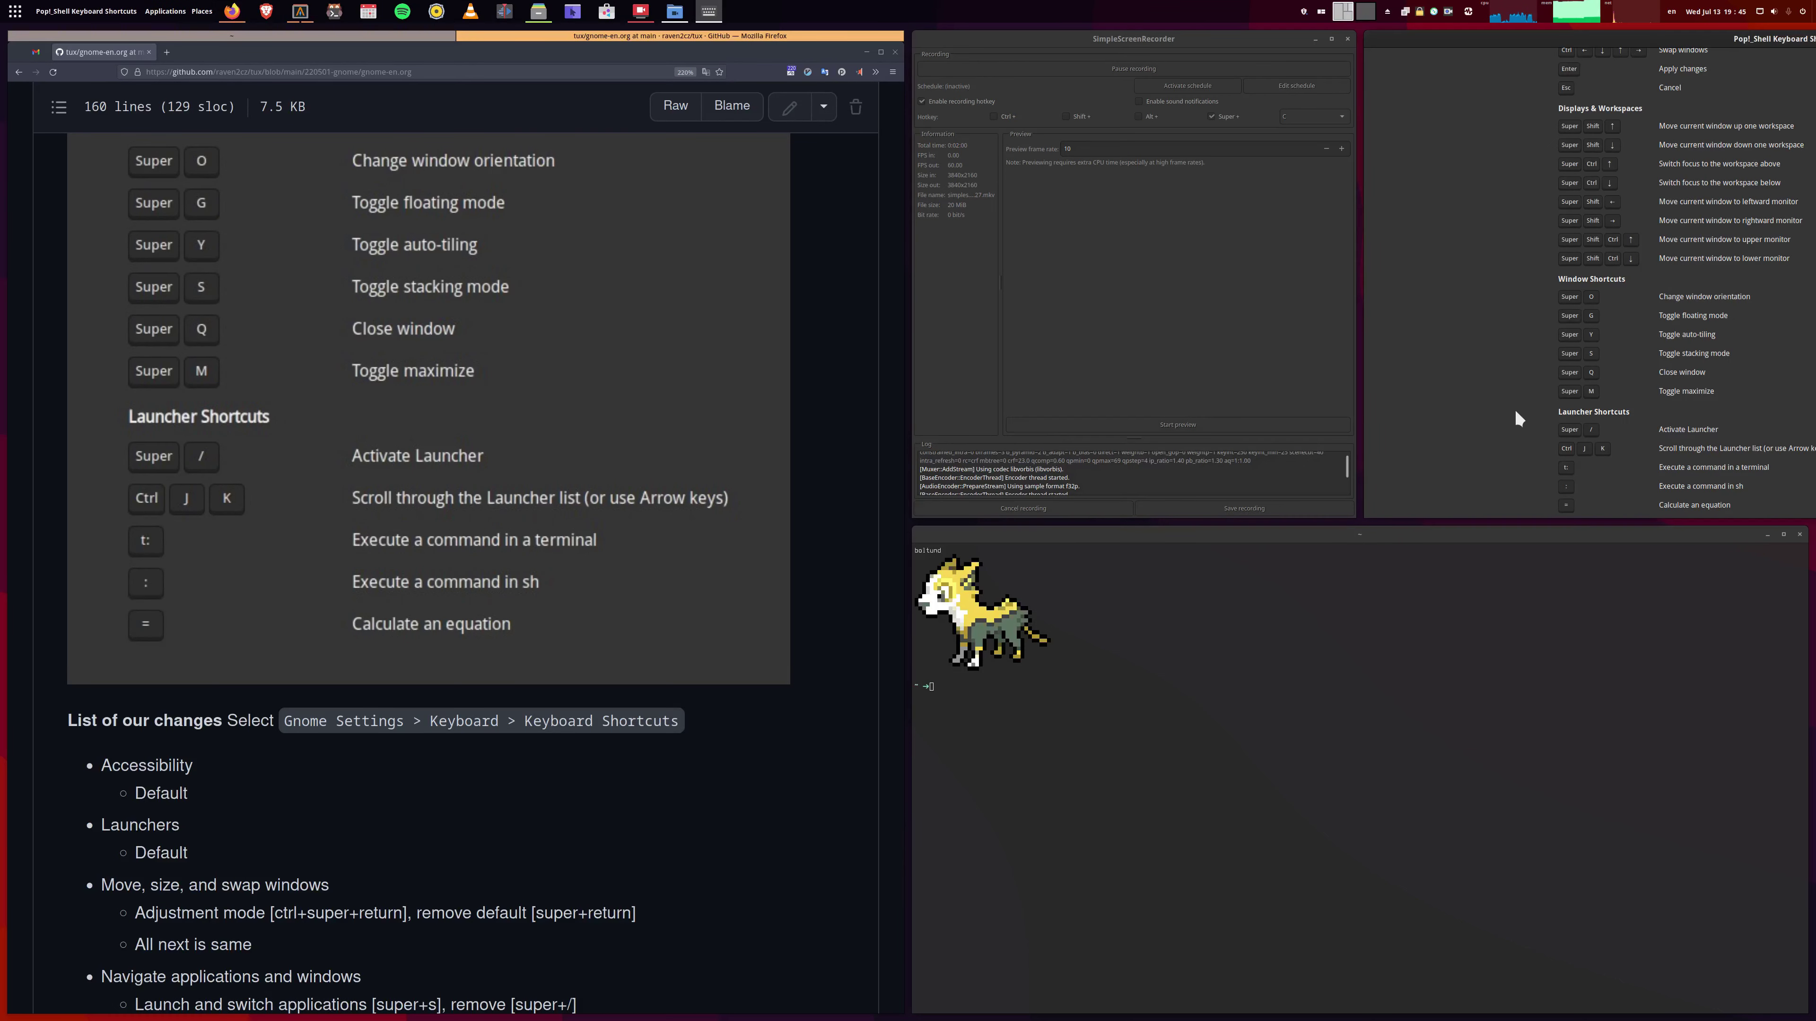
{"action": "left_click", "coordinate": [960, 386]}
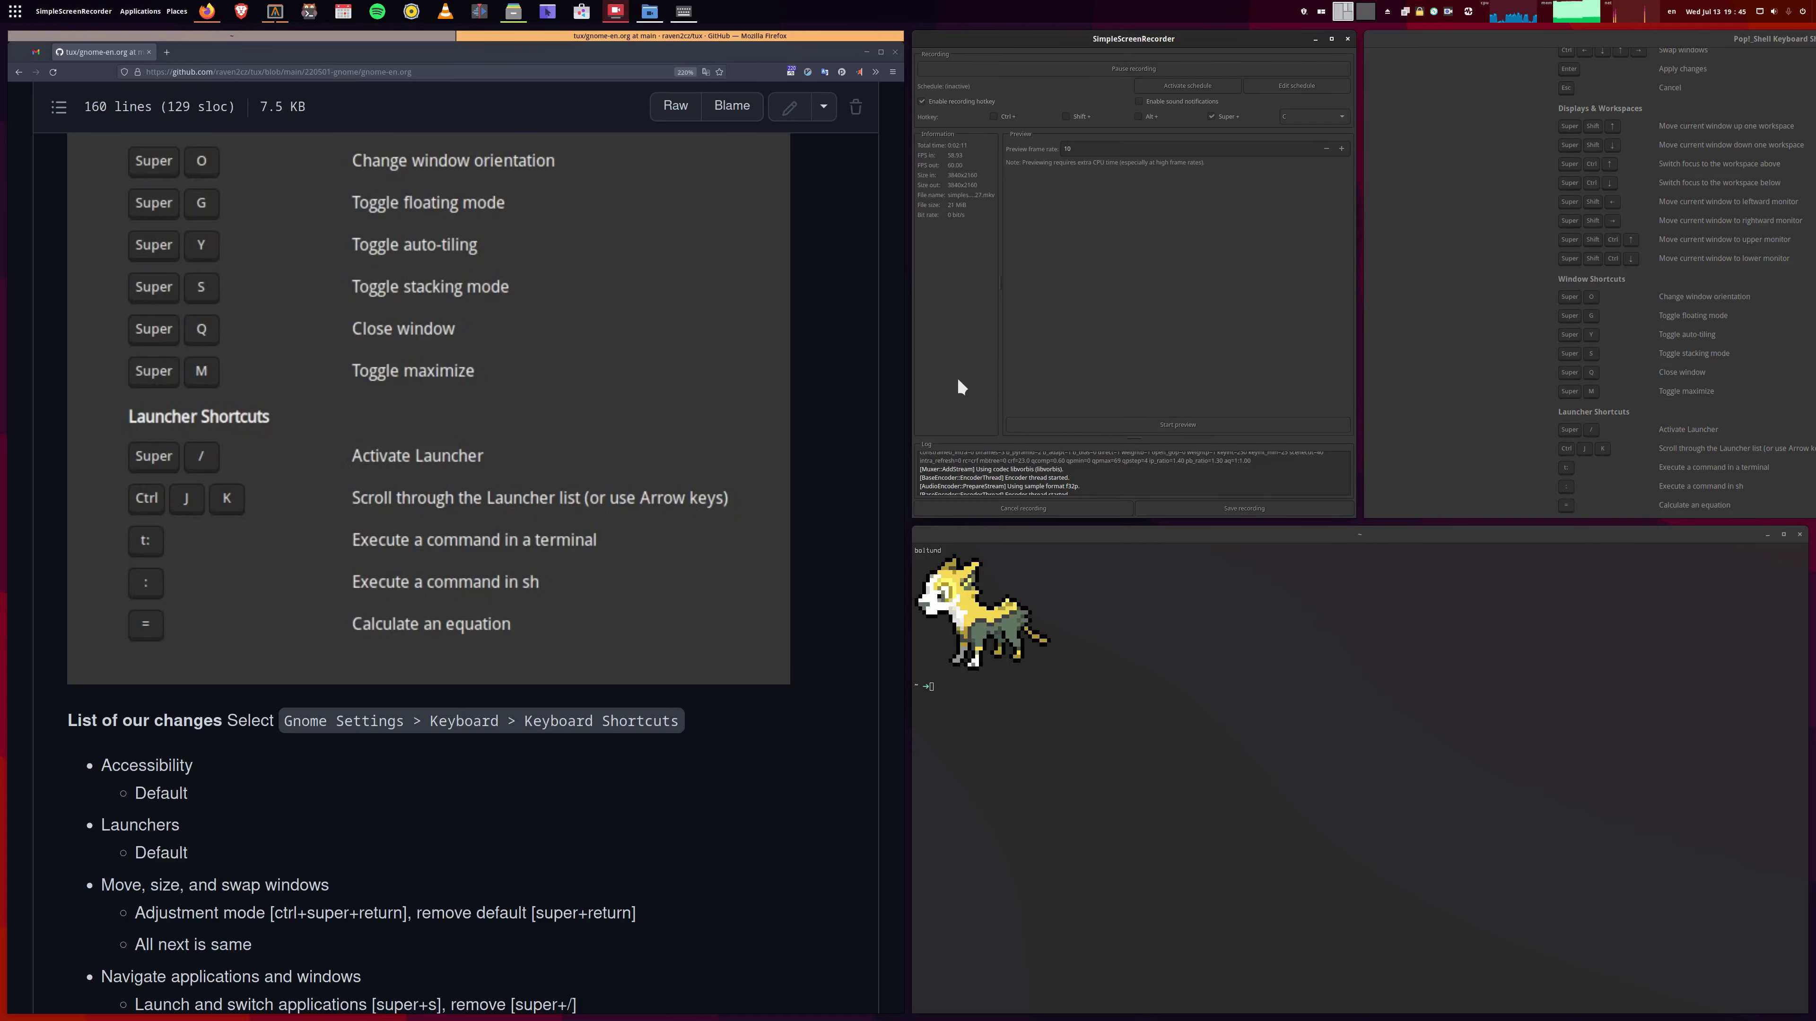
{"action": "key", "text": "super"}
{"action": "left_click", "coordinate": [1390, 334]}
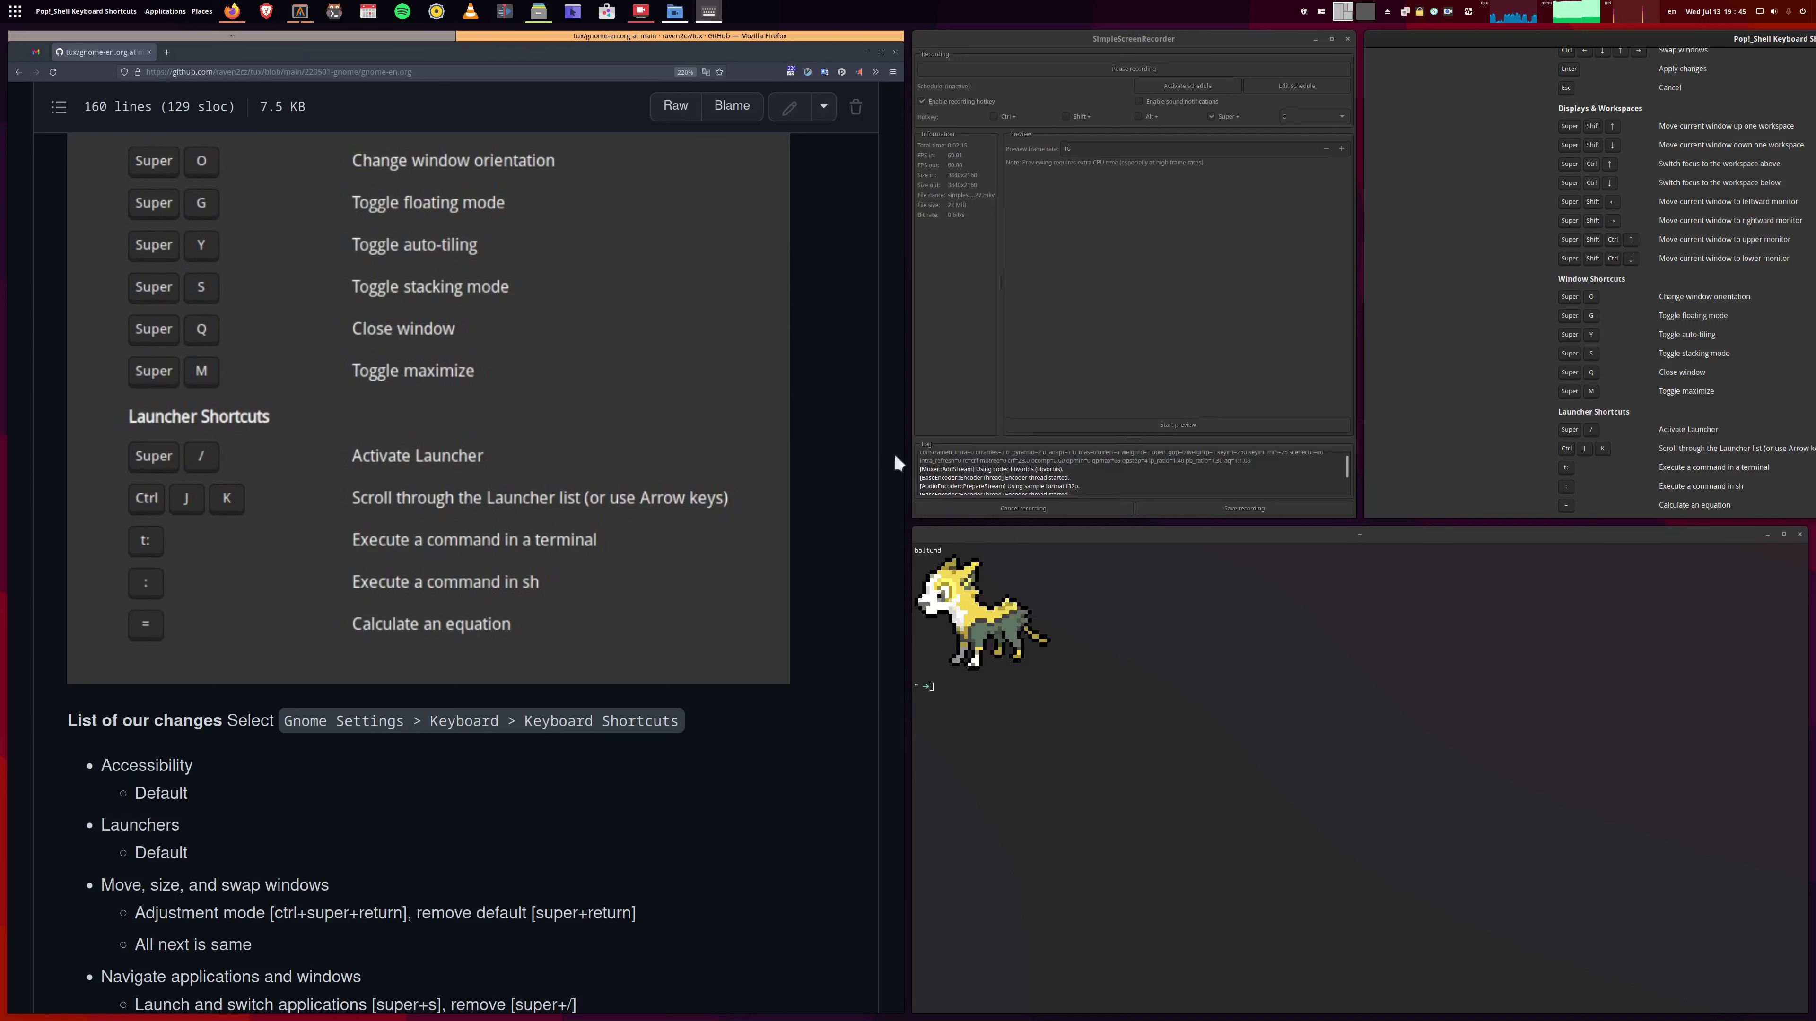
{"action": "left_click", "coordinate": [750, 381]}
Open the launcher, move up and down its list of open windows, search it for "files" and launch the Files file manager.
{"action": "key", "text": "super+slash"}
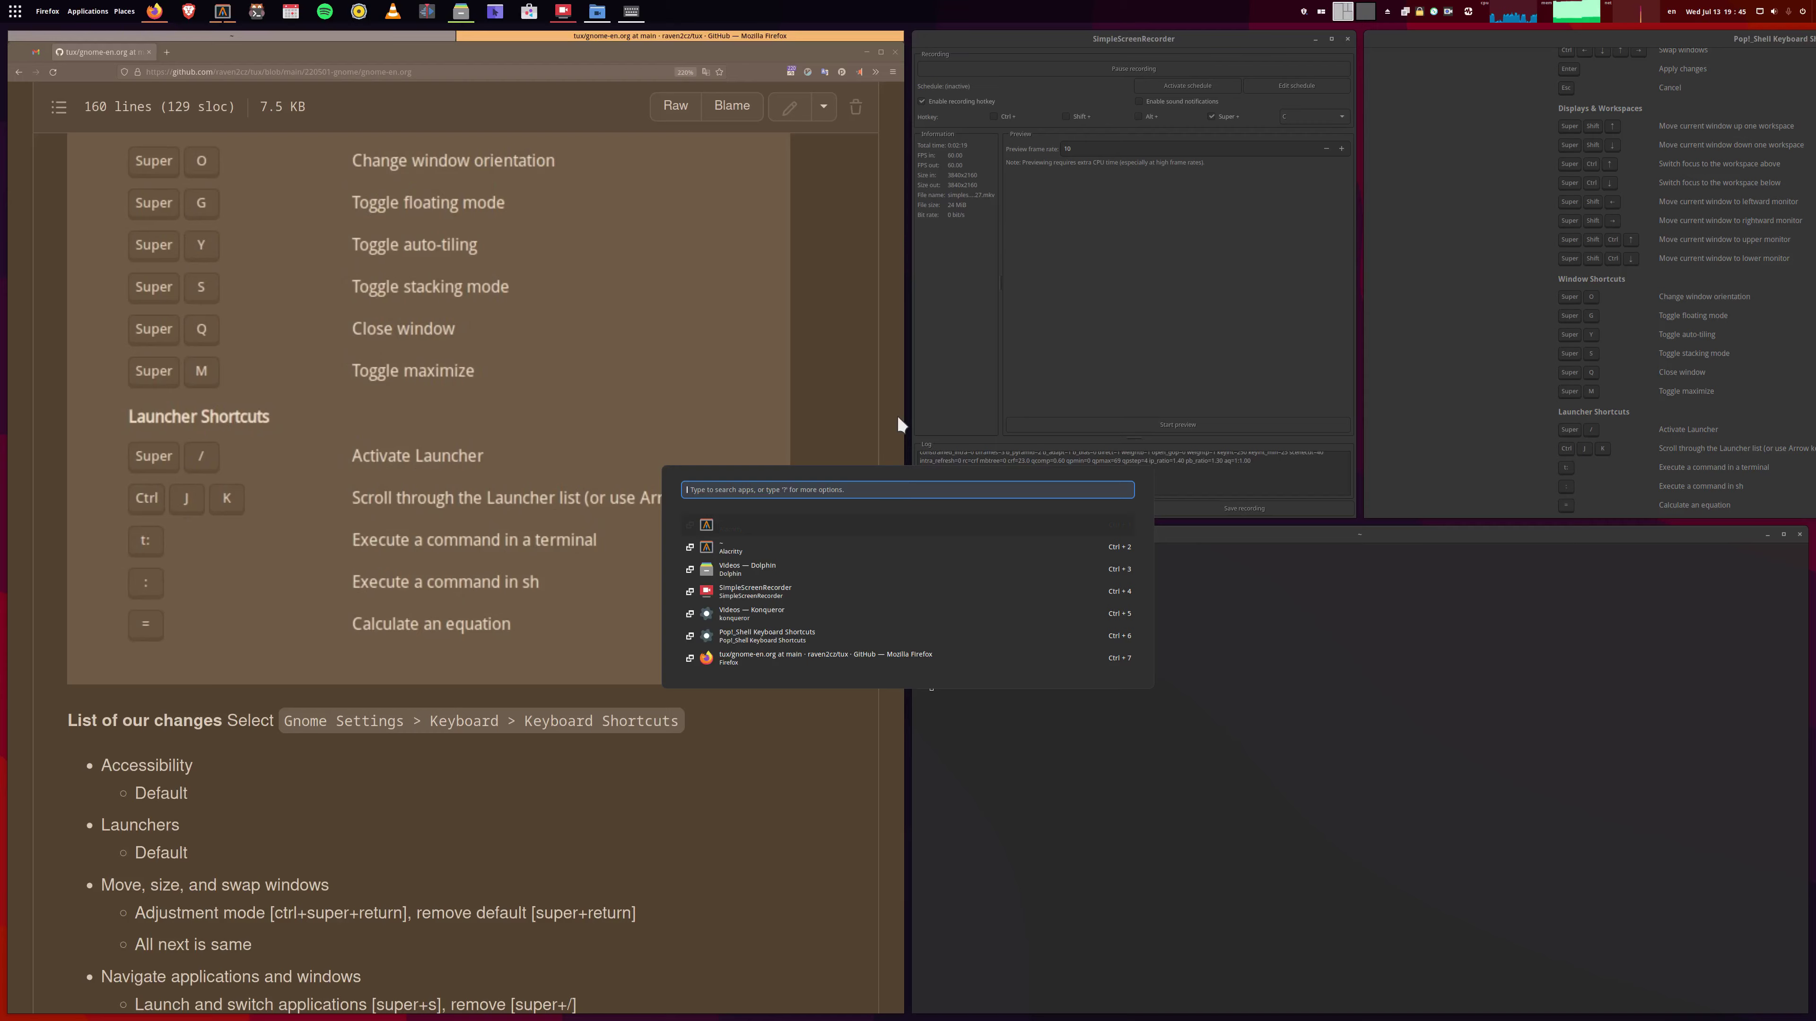
{"action": "key", "text": "ctrl+j"}
{"action": "key", "text": "ctrl+j"}
{"action": "key", "text": "ctrl+j"}
{"action": "key", "text": "ctrl+j"}
{"action": "key", "text": "ctrl+j"}
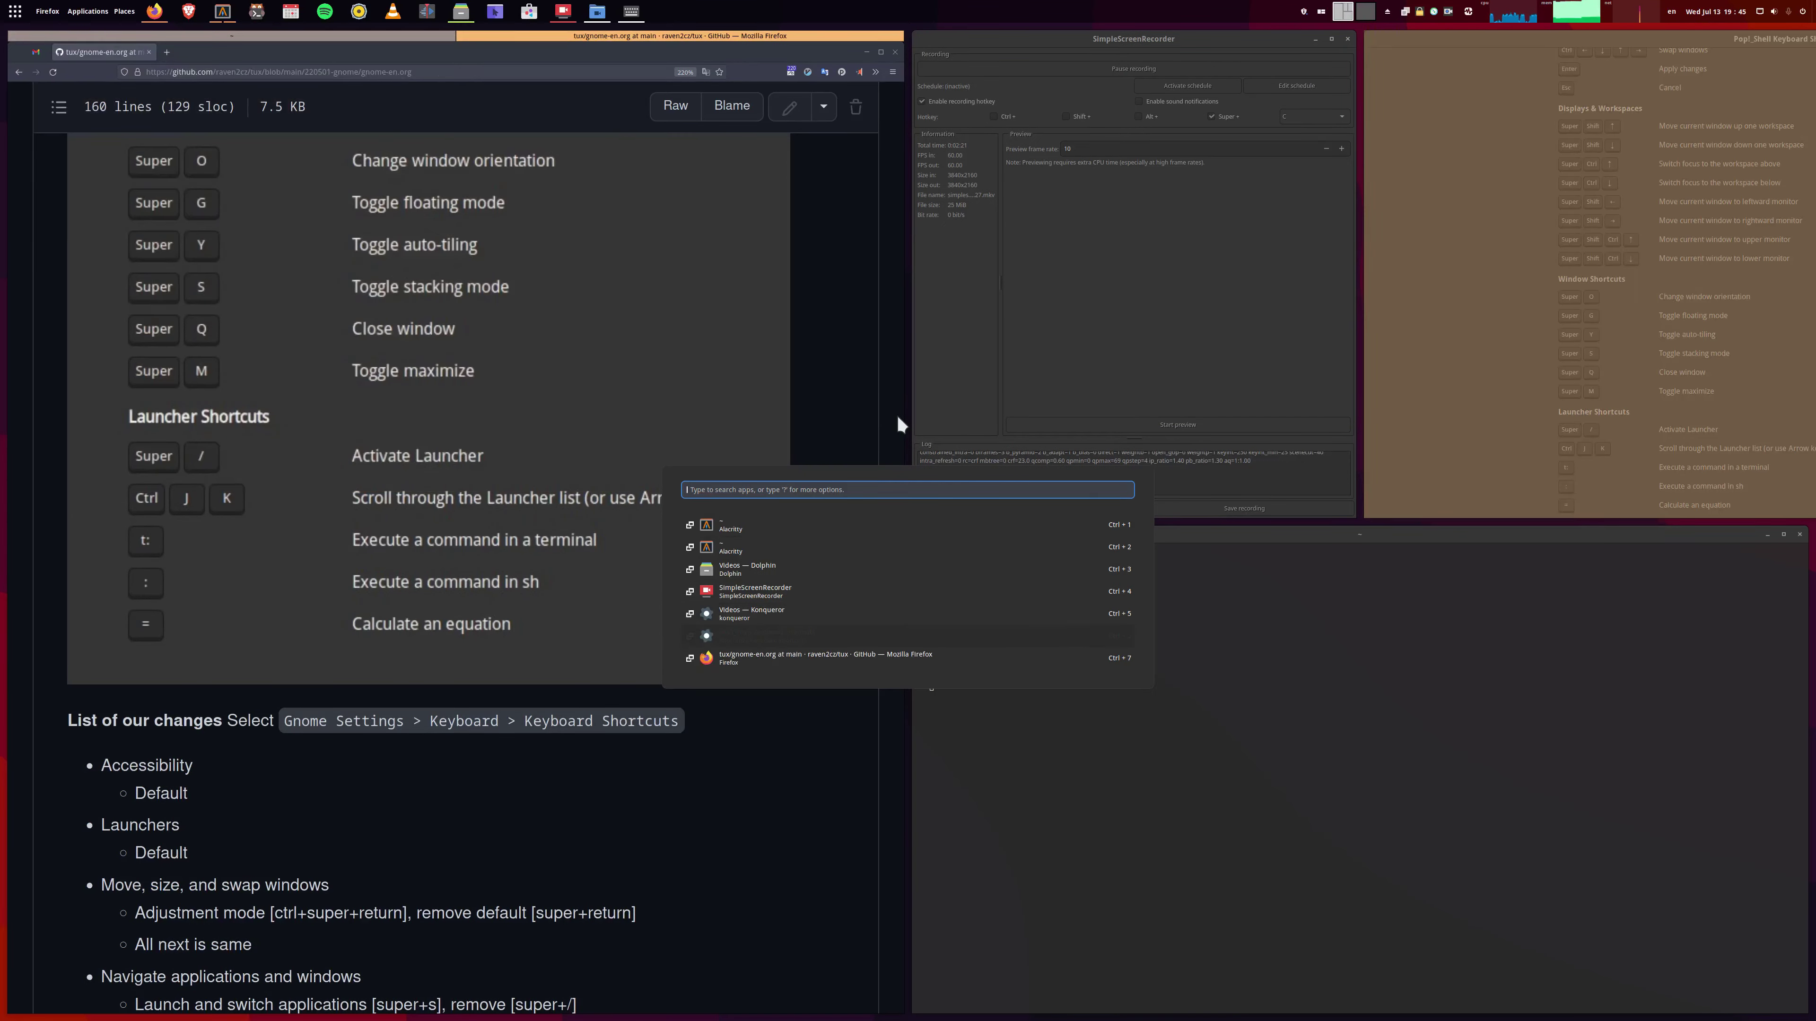
{"action": "key", "text": "ctrl+k"}
{"action": "key", "text": "ctrl+k"}
{"action": "key", "text": "ctrl+k"}
{"action": "key", "text": "ctrl+k"}
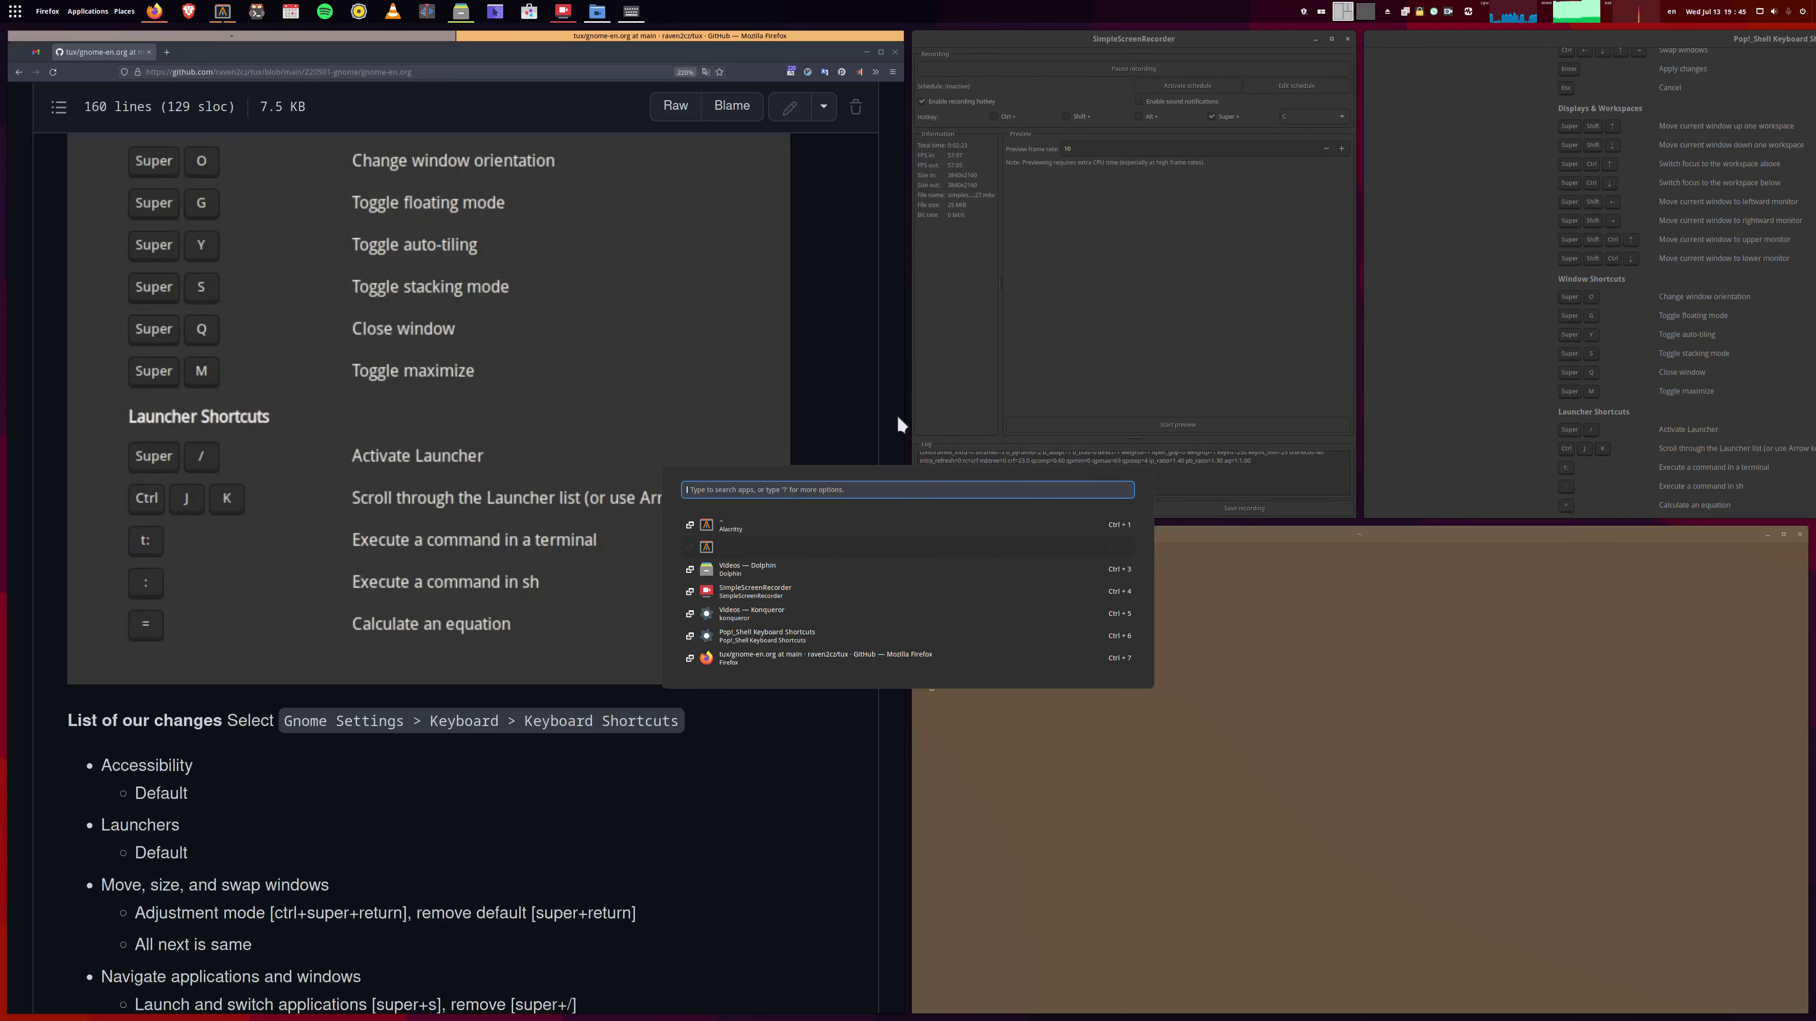
{"action": "key", "text": "ctrl+j"}
{"action": "key", "text": "ctrl+j"}
{"action": "key", "text": "ctrl+j"}
{"action": "key", "text": "ctrl+j"}
{"action": "key", "text": "ctrl+j"}
{"action": "key", "text": "ctrl+k"}
{"action": "key", "text": "ctrl+k"}
{"action": "key", "text": "ctrl+k"}
{"action": "key", "text": "ctrl+k"}
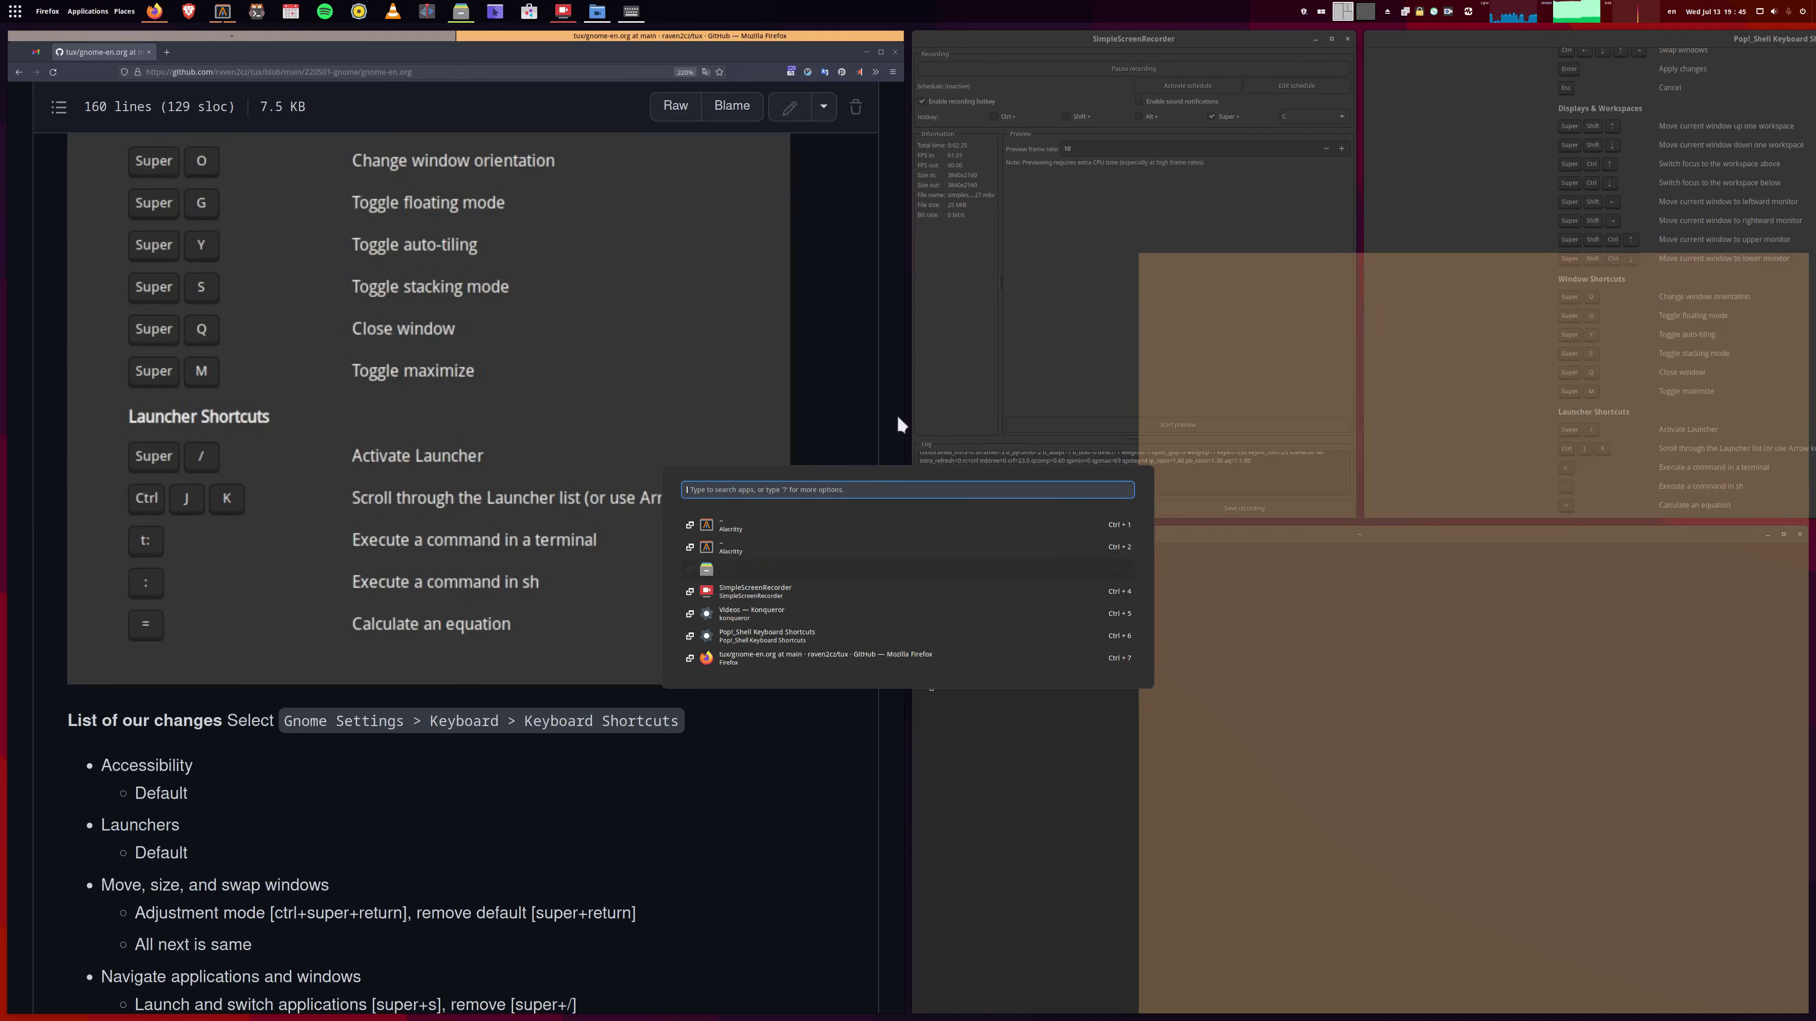
{"action": "key", "text": "ctrl+k"}
{"action": "key", "text": "ctrl+k"}
{"action": "key", "text": "ctrl+j"}
{"action": "key", "text": "ctrl+j"}
{"action": "key", "text": "ctrl+j"}
{"action": "key", "text": "ctrl+j"}
{"action": "key", "text": "ctrl+j"}
{"action": "key", "text": "ctrl+k"}
{"action": "key", "text": "ctrl+k"}
{"action": "key", "text": "ctrl+k"}
{"action": "type", "text": "files"}
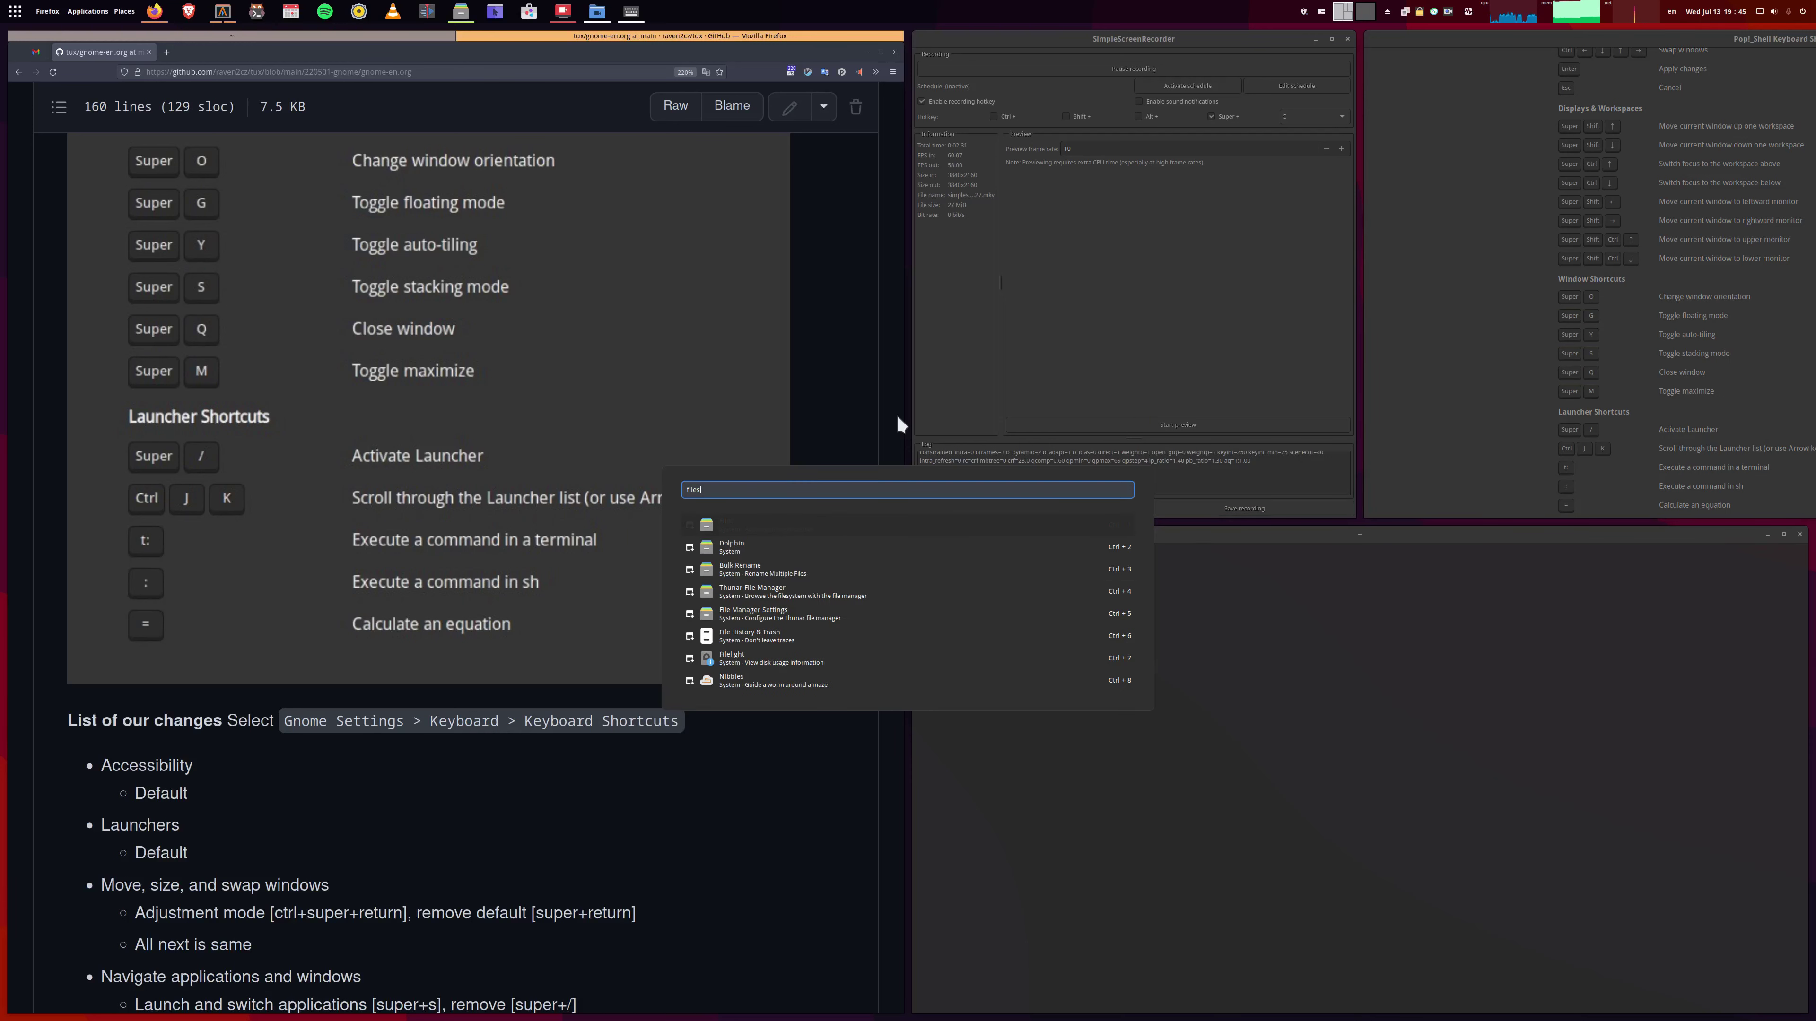
{"action": "key", "text": "Return"}
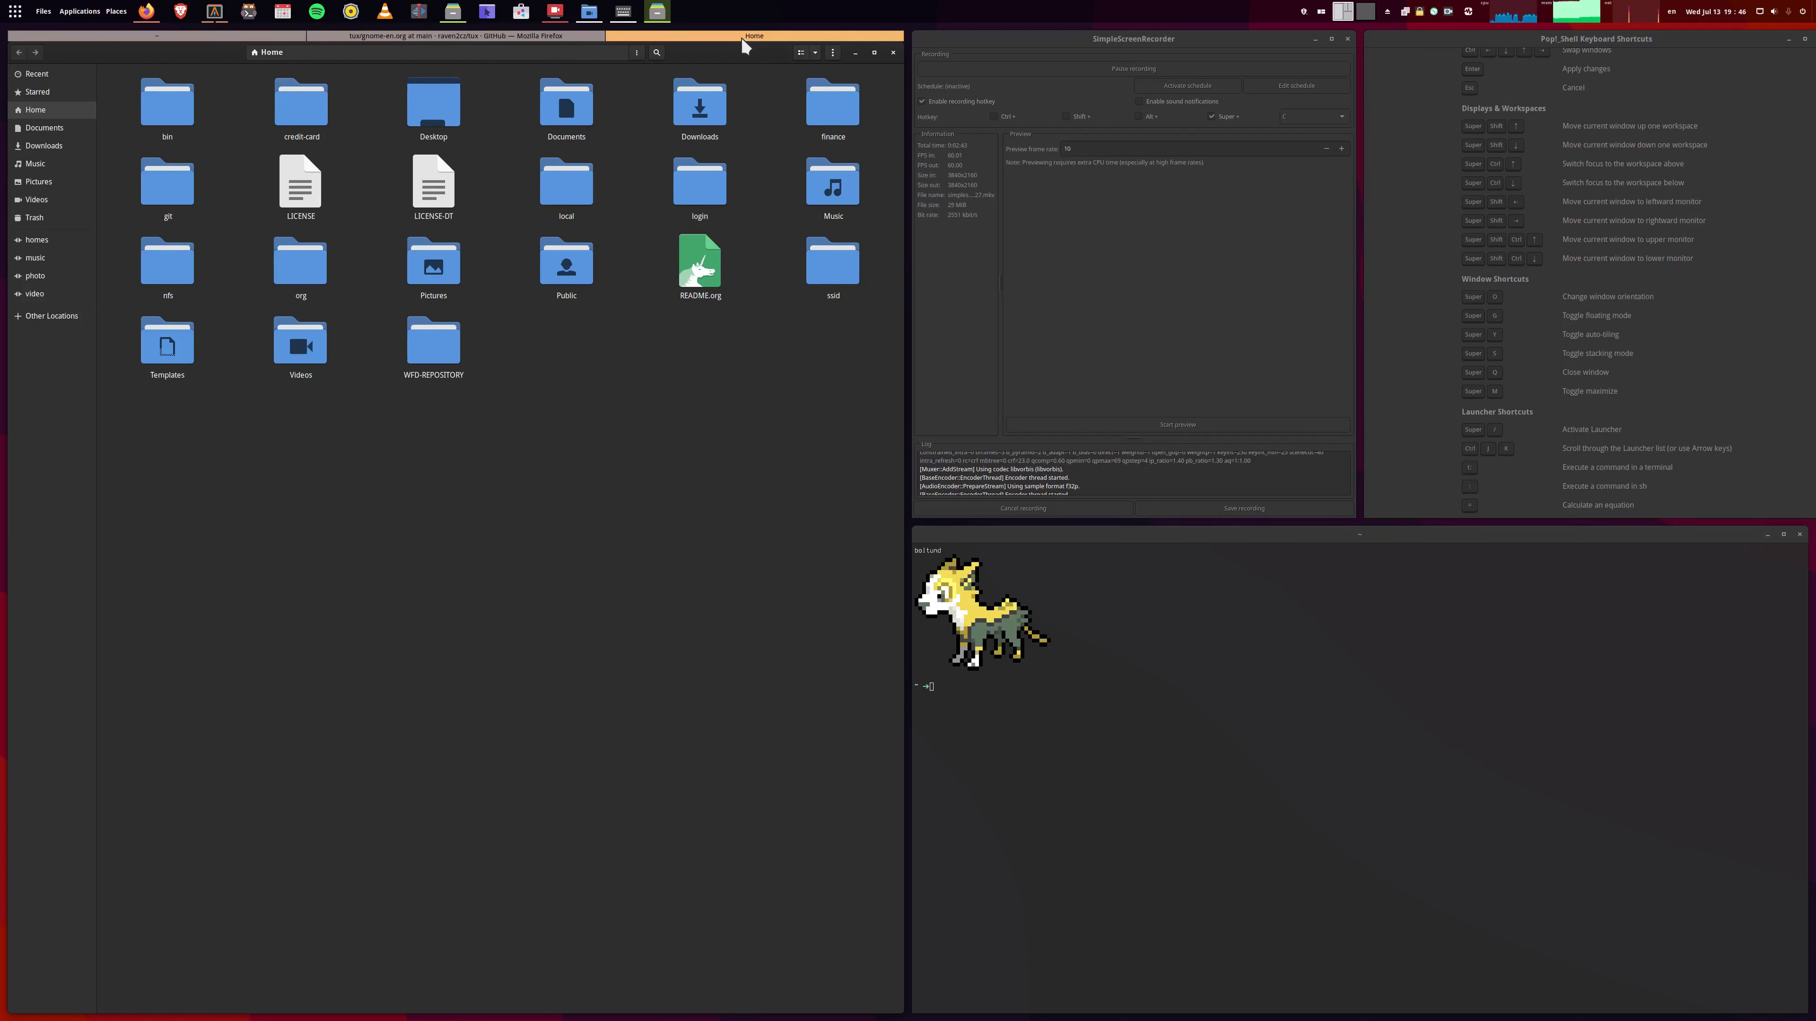
Alternate between the three stacked windows, and move the Files window out of the stack into a tile beside the dog-logo terminal.
{"action": "left_click", "coordinate": [409, 37]}
{"action": "left_click", "coordinate": [247, 36]}
{"action": "left_click", "coordinate": [396, 38]}
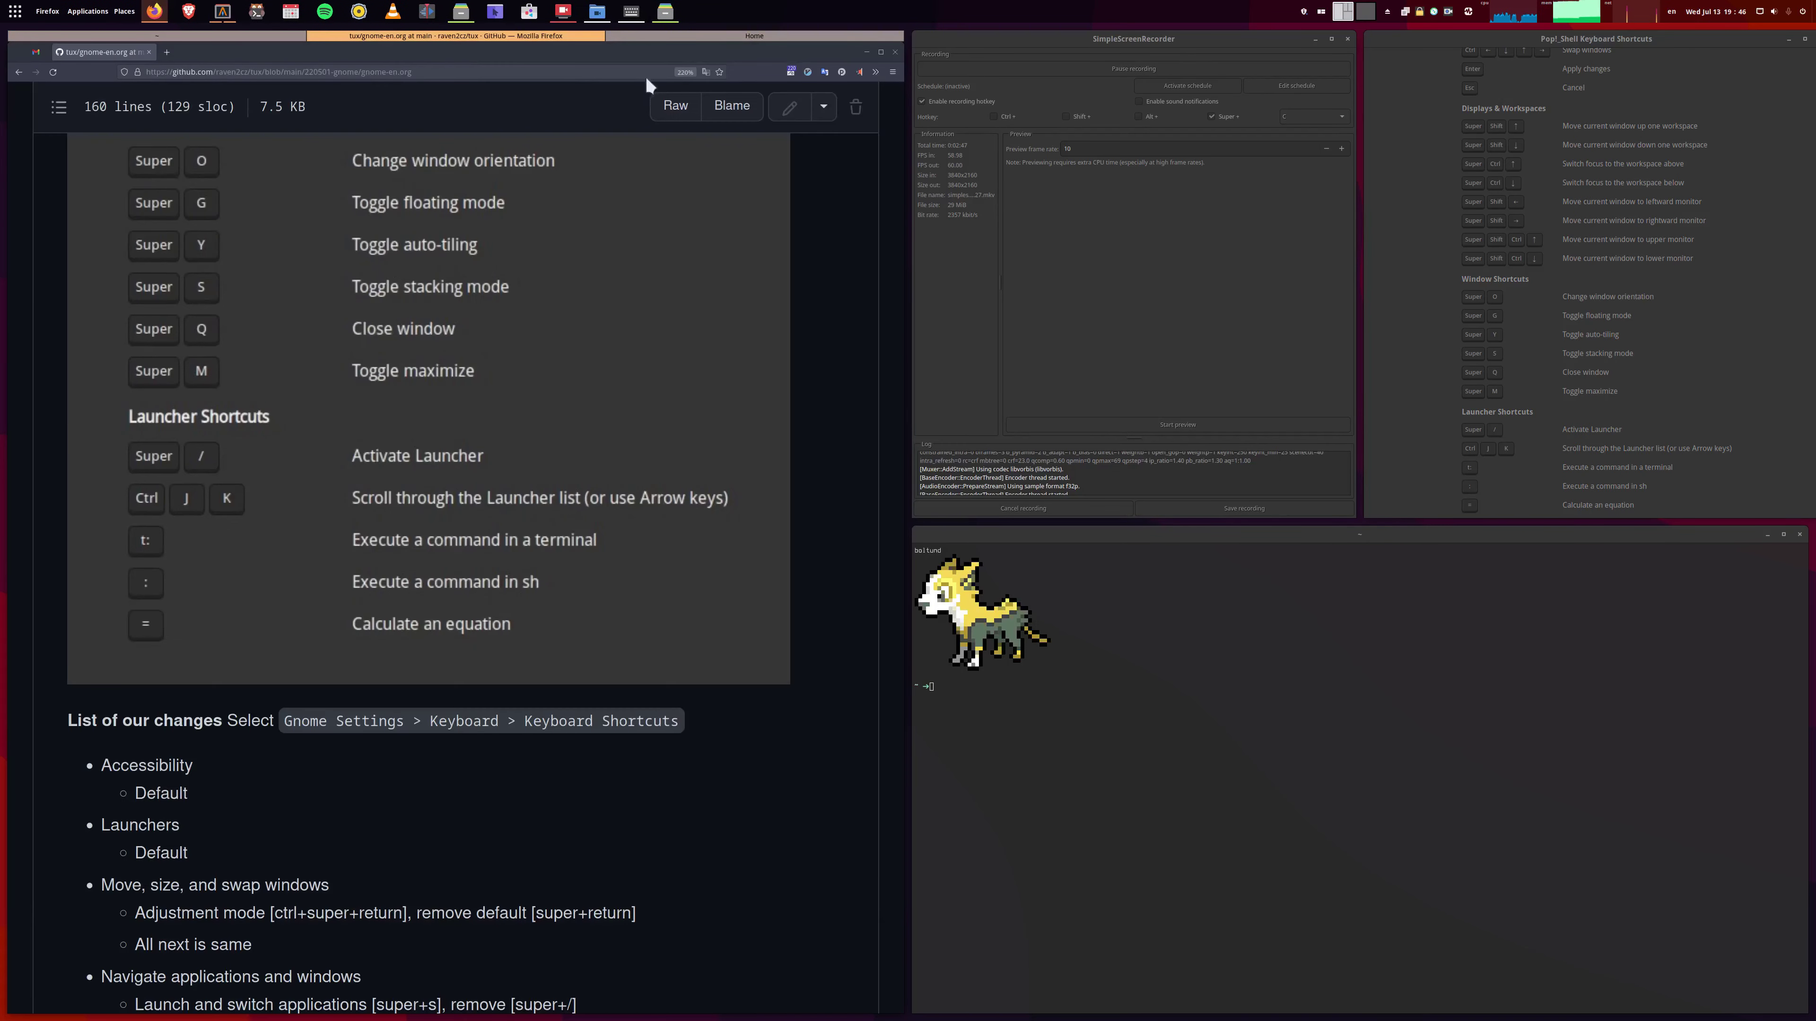
{"action": "left_click", "coordinate": [673, 35]}
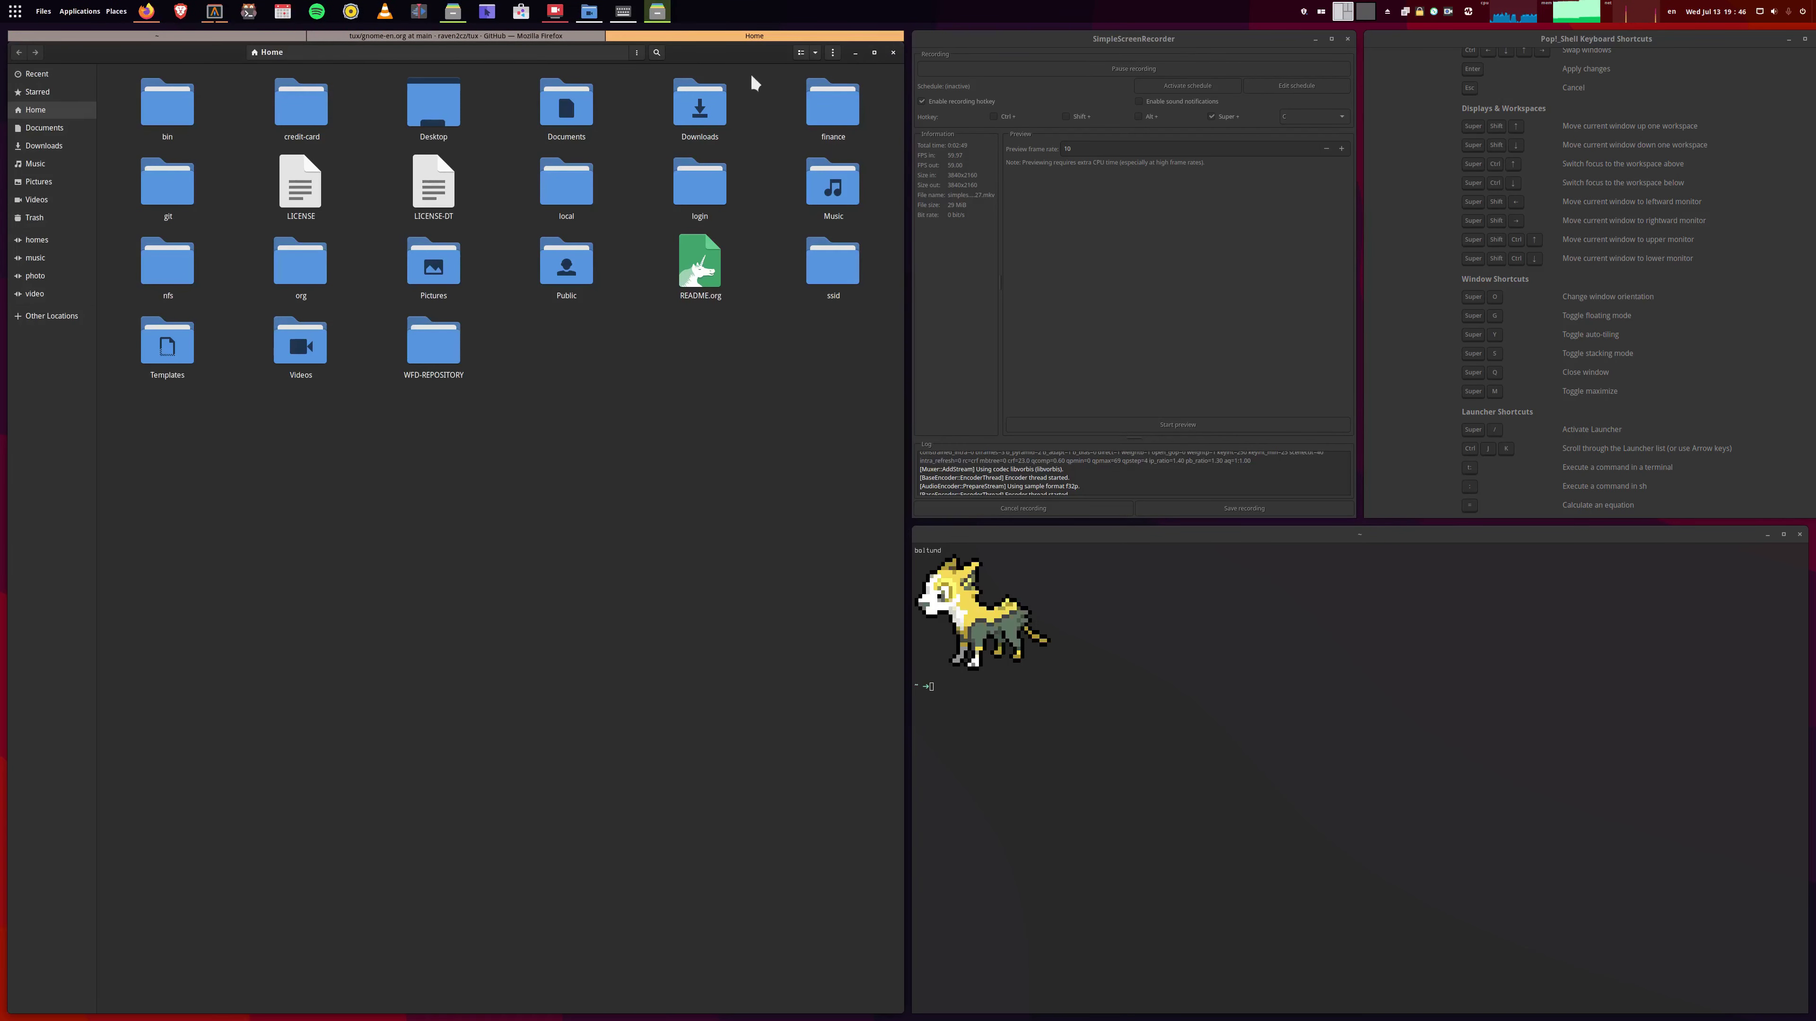
{"action": "left_click_drag", "start_coordinate": [601, 475], "coordinate": [1094, 742]}
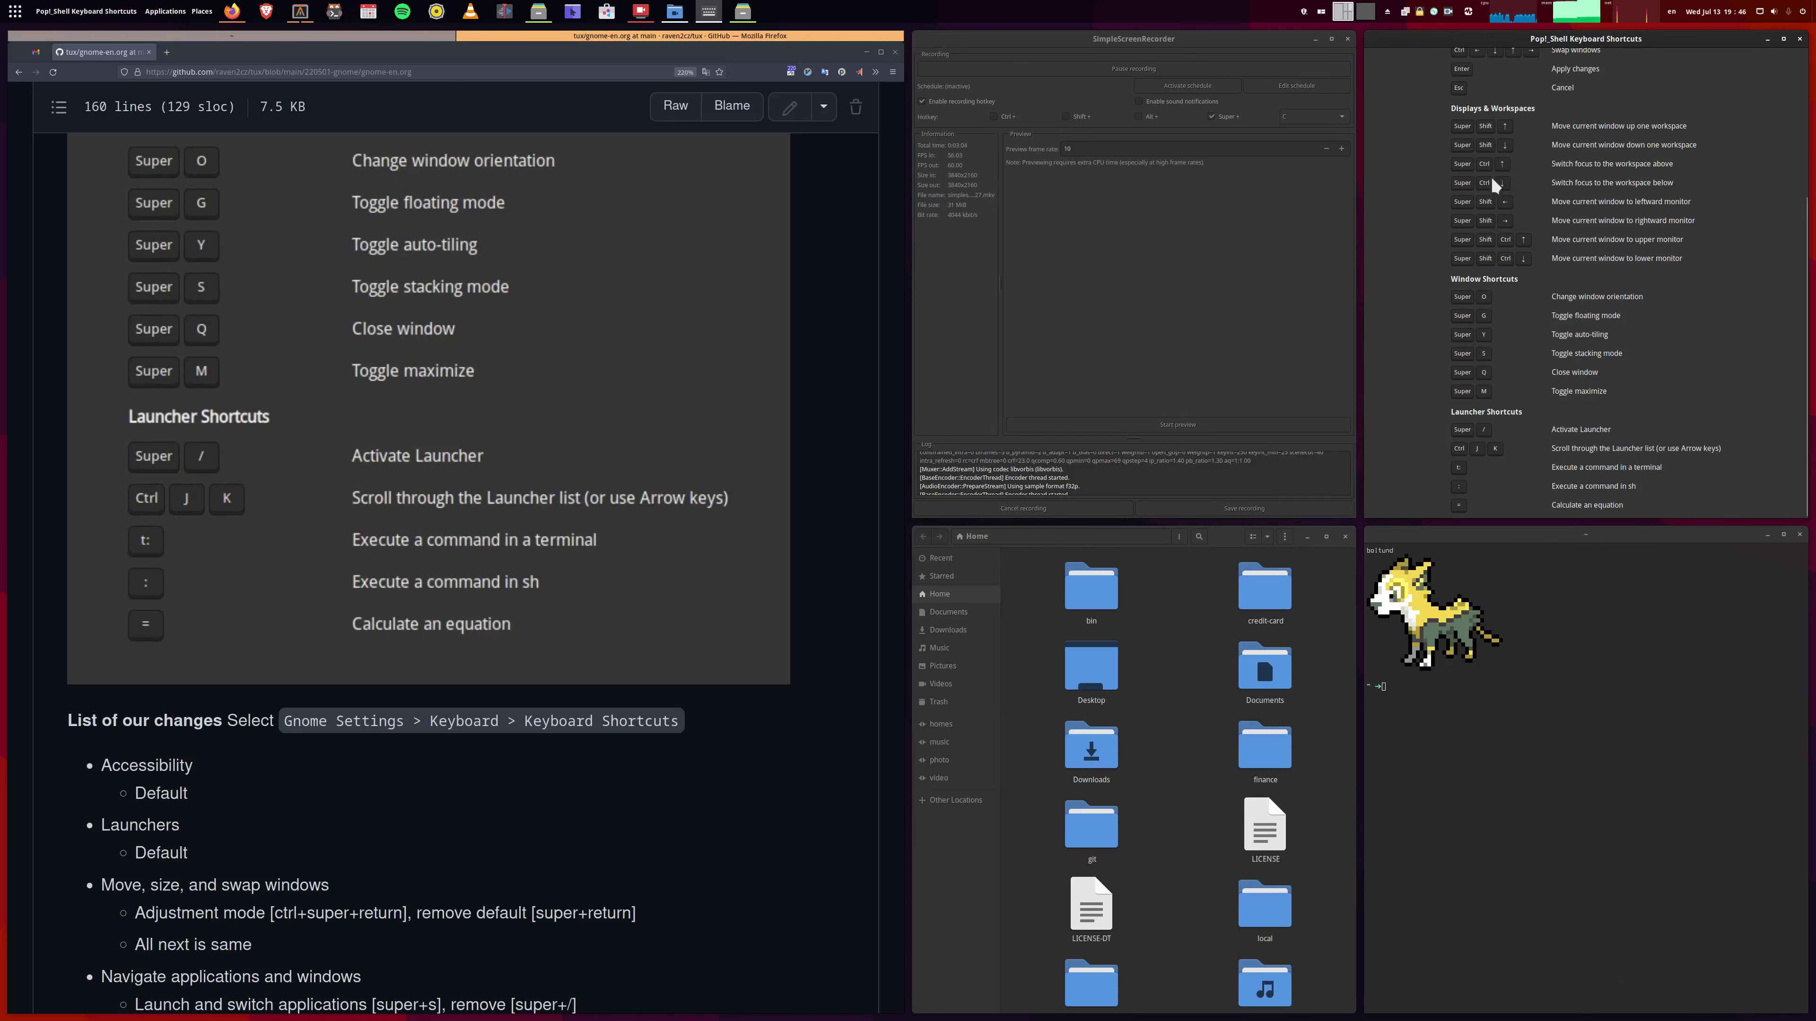
Turn off Tile Windows and spread the floating windows across the desktop.
{"action": "left_click", "coordinate": [1320, 12]}
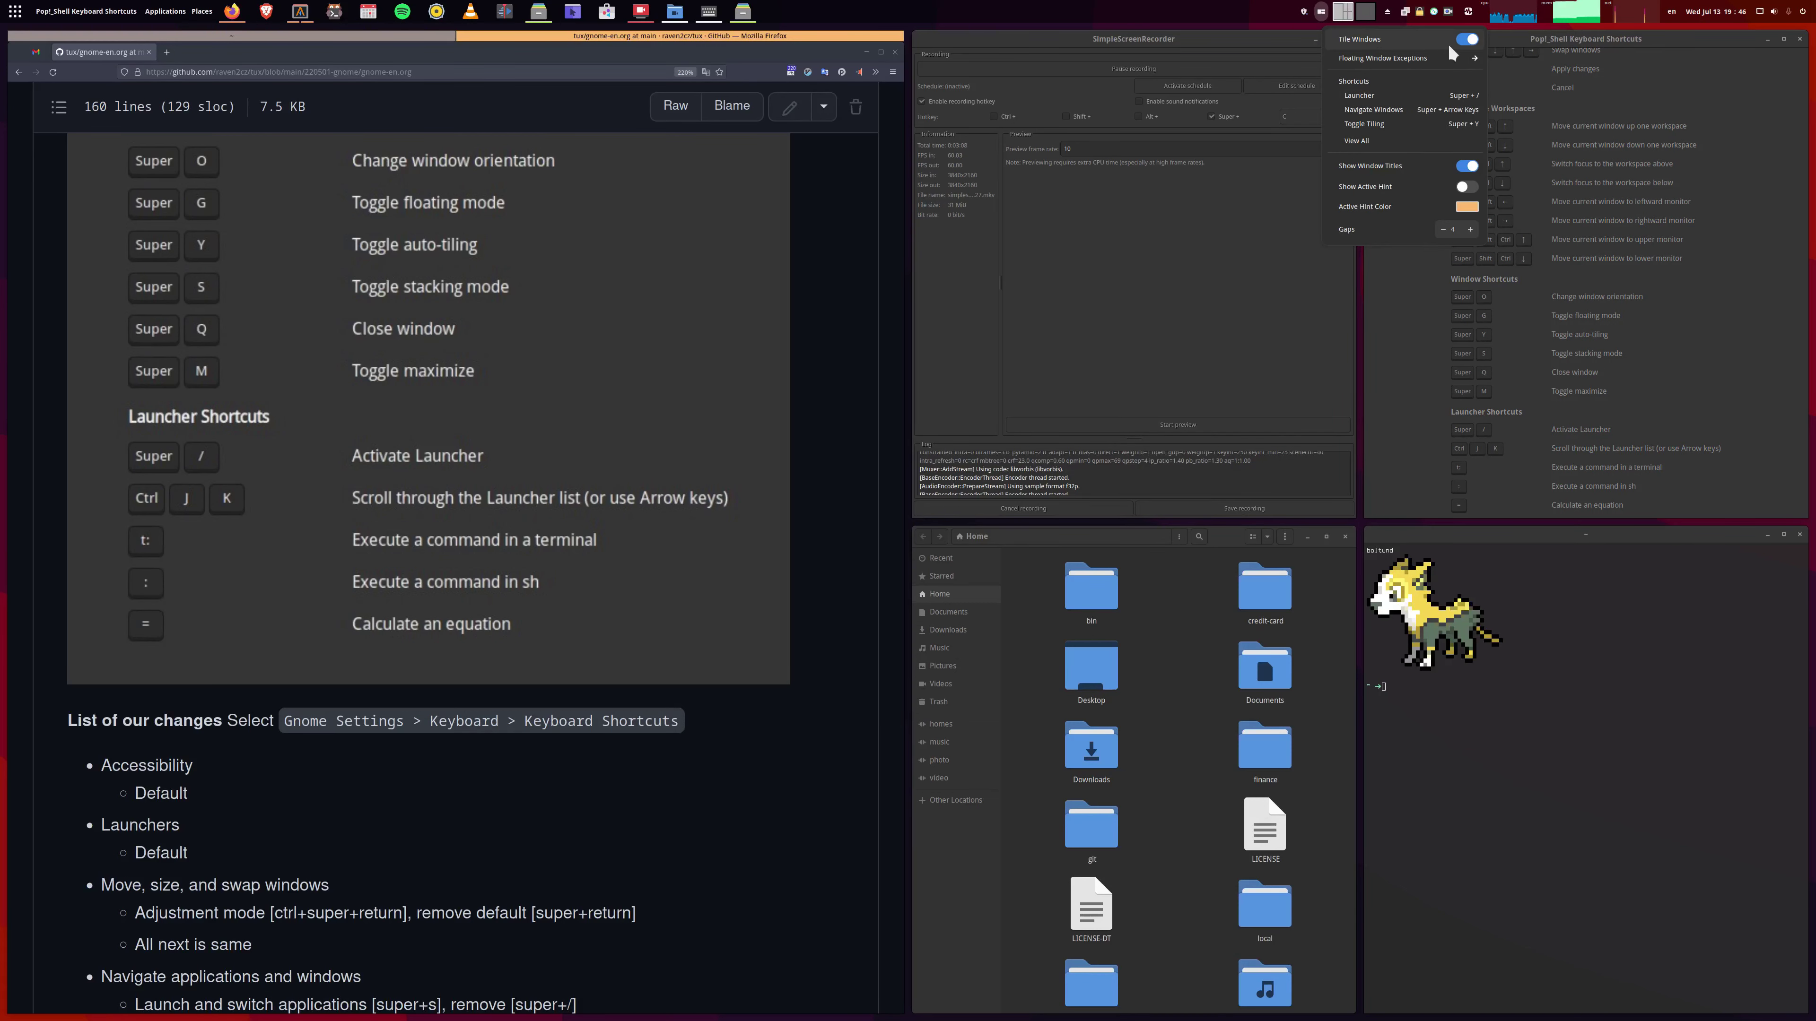
{"action": "left_click", "coordinate": [1467, 40]}
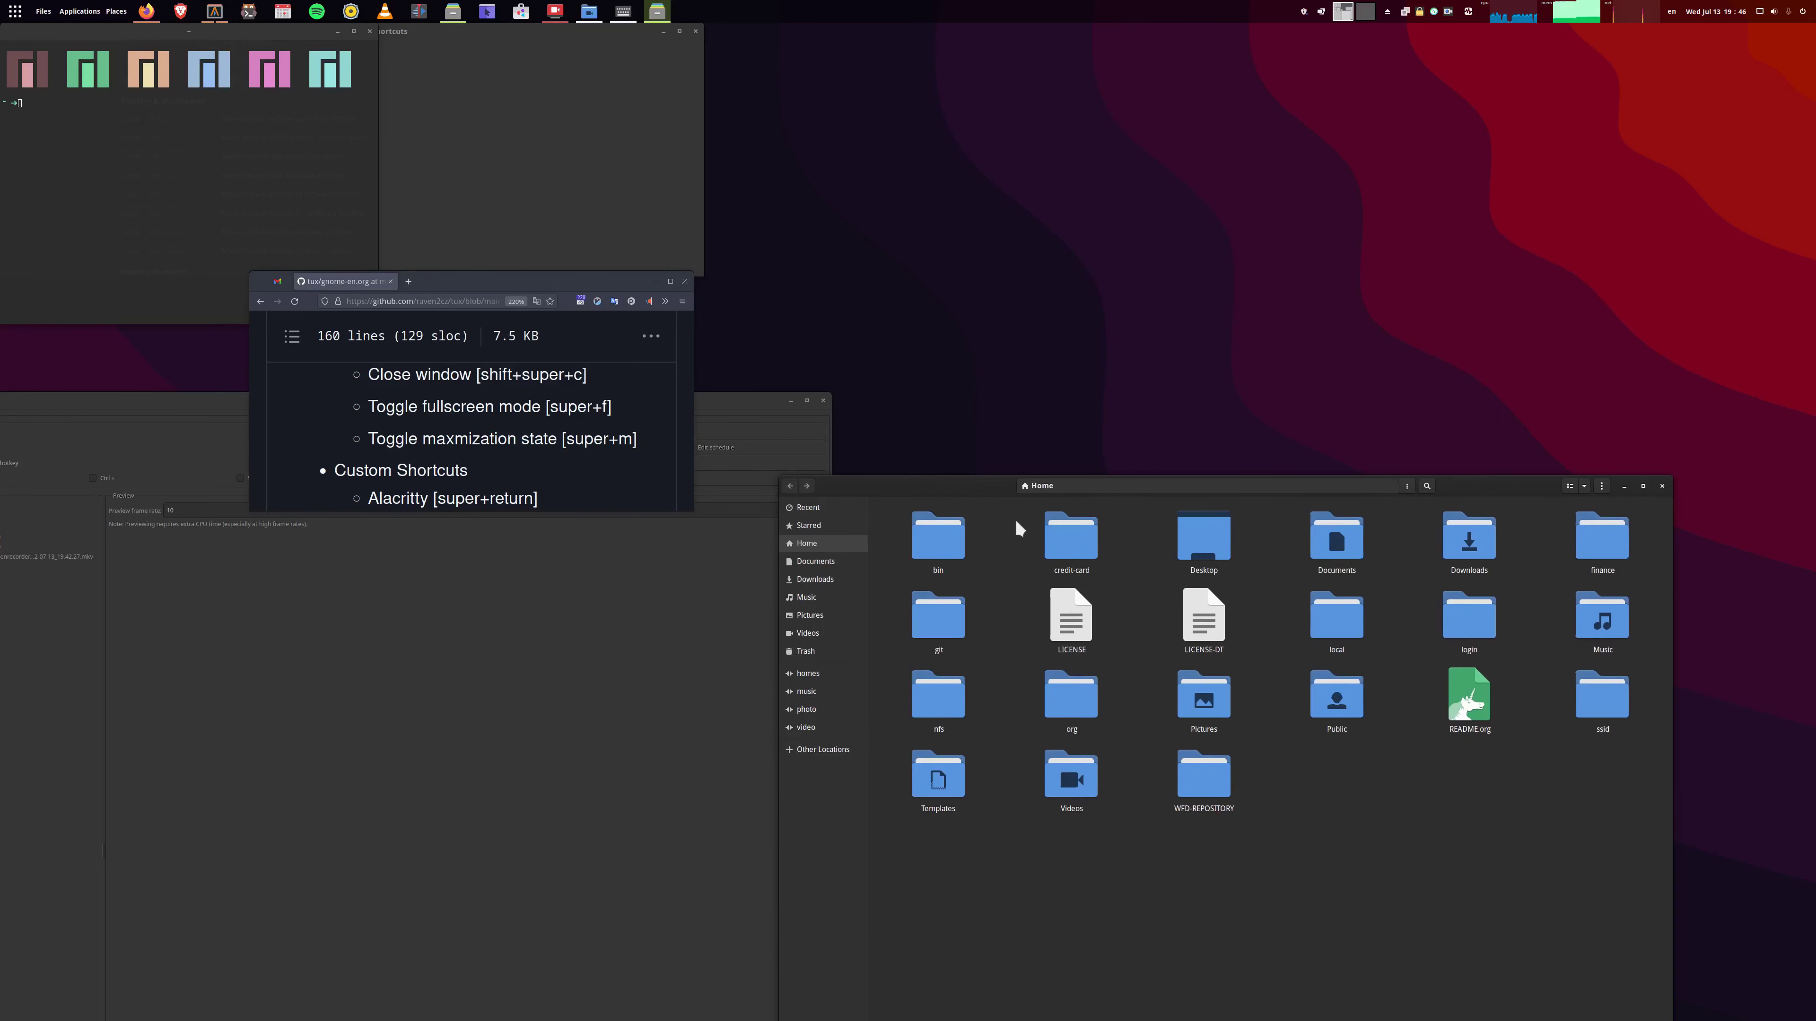
{"action": "left_click_drag", "start_coordinate": [563, 720], "coordinate": [786, 401]}
{"action": "left_click_drag", "start_coordinate": [835, 186], "coordinate": [754, 587]}
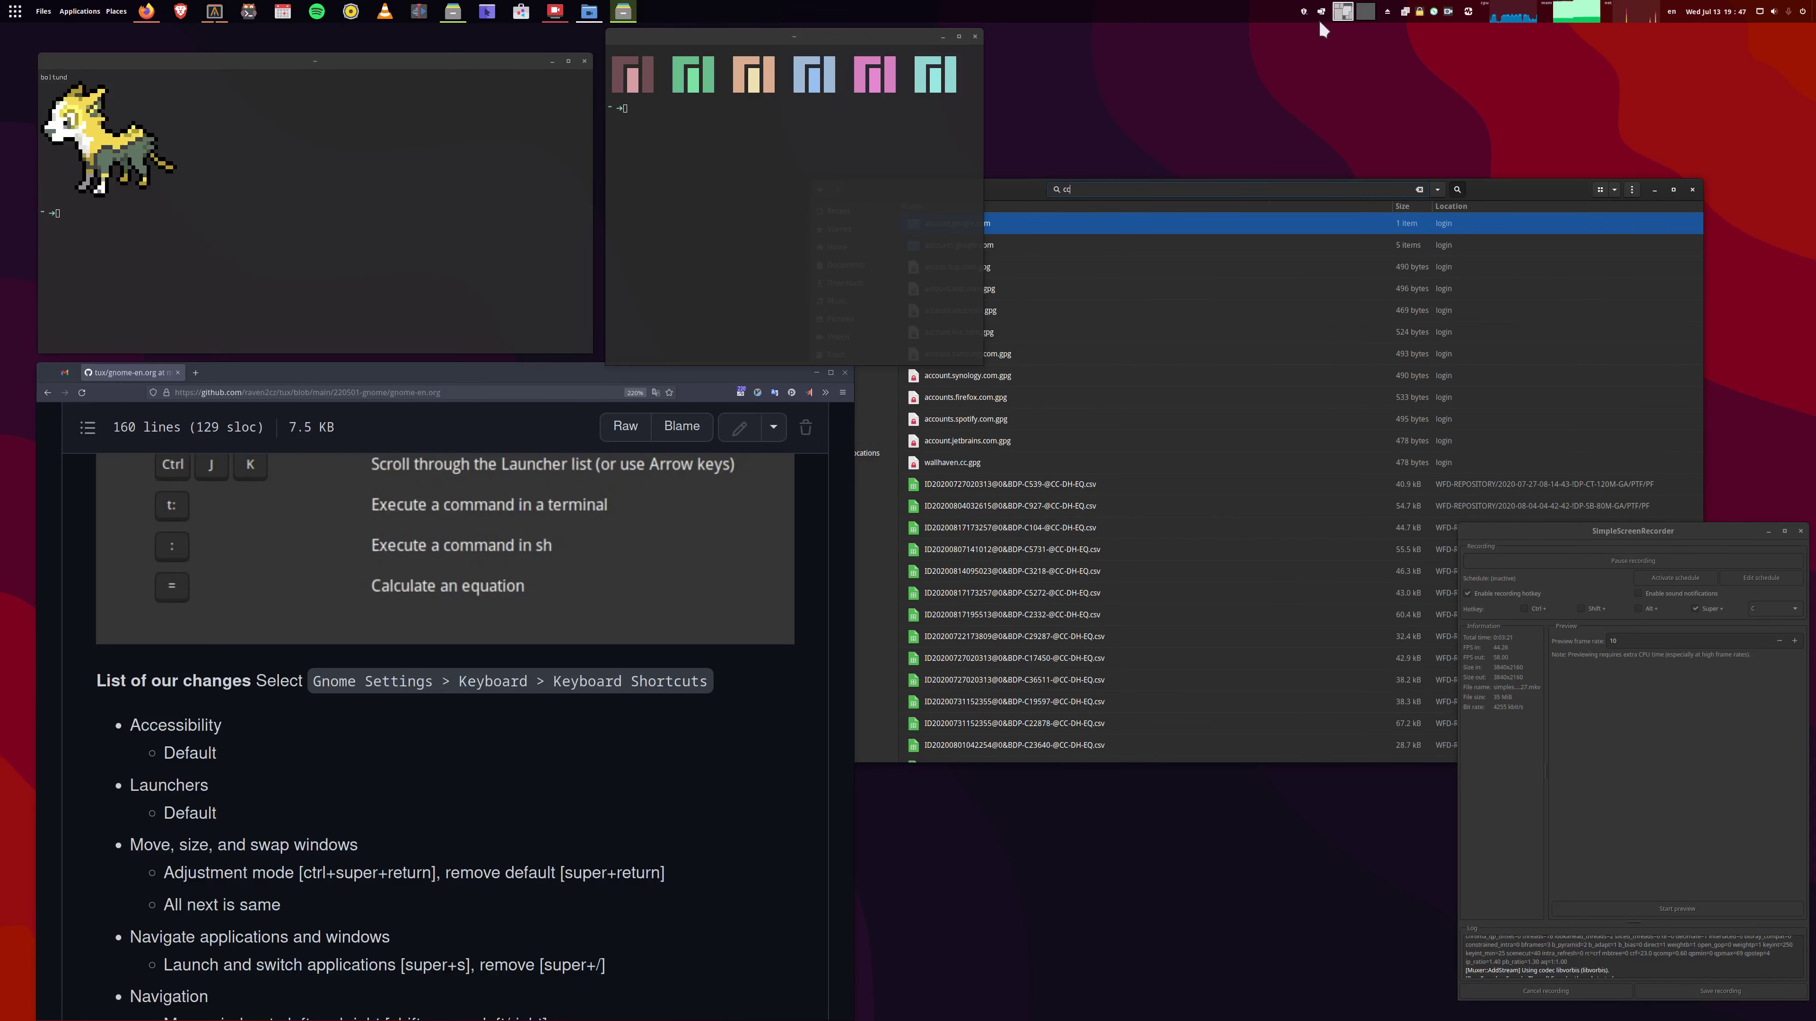
Turn Tile Windows back on for the open windows.
{"action": "left_click", "coordinate": [1321, 12]}
{"action": "mouse_move", "coordinate": [1365, 12]}
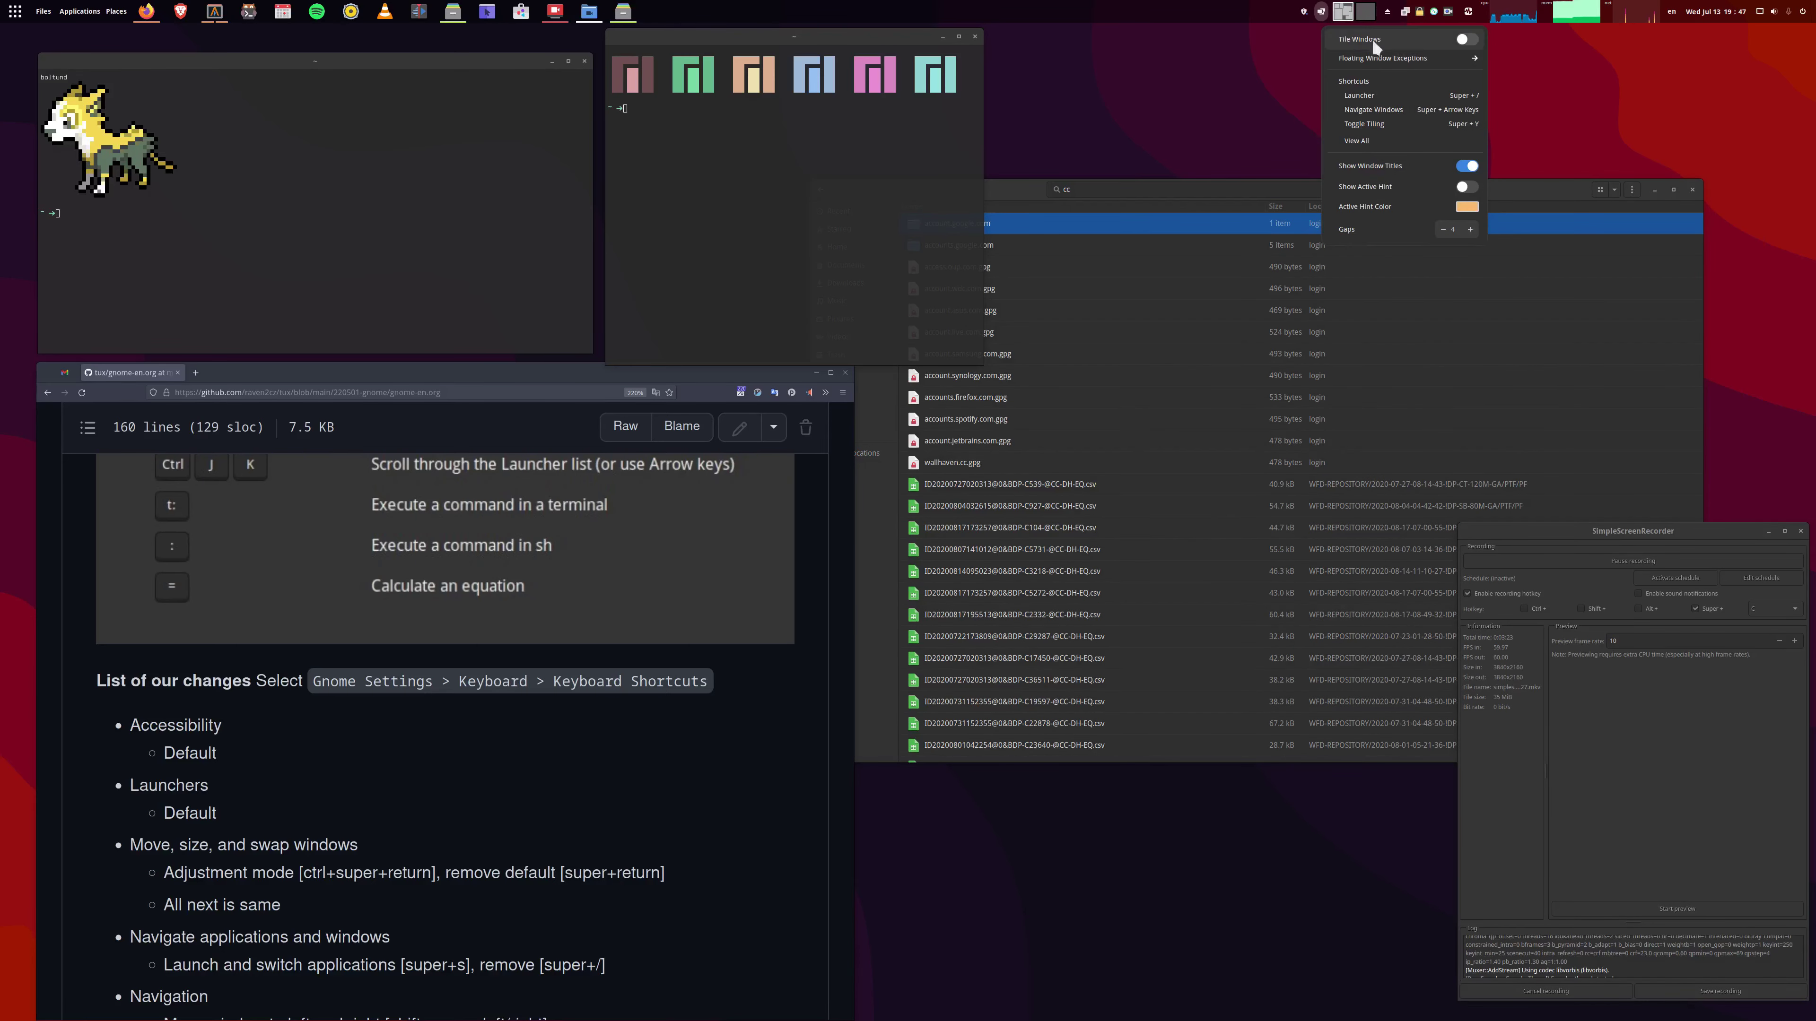
{"action": "left_click", "coordinate": [1463, 40]}
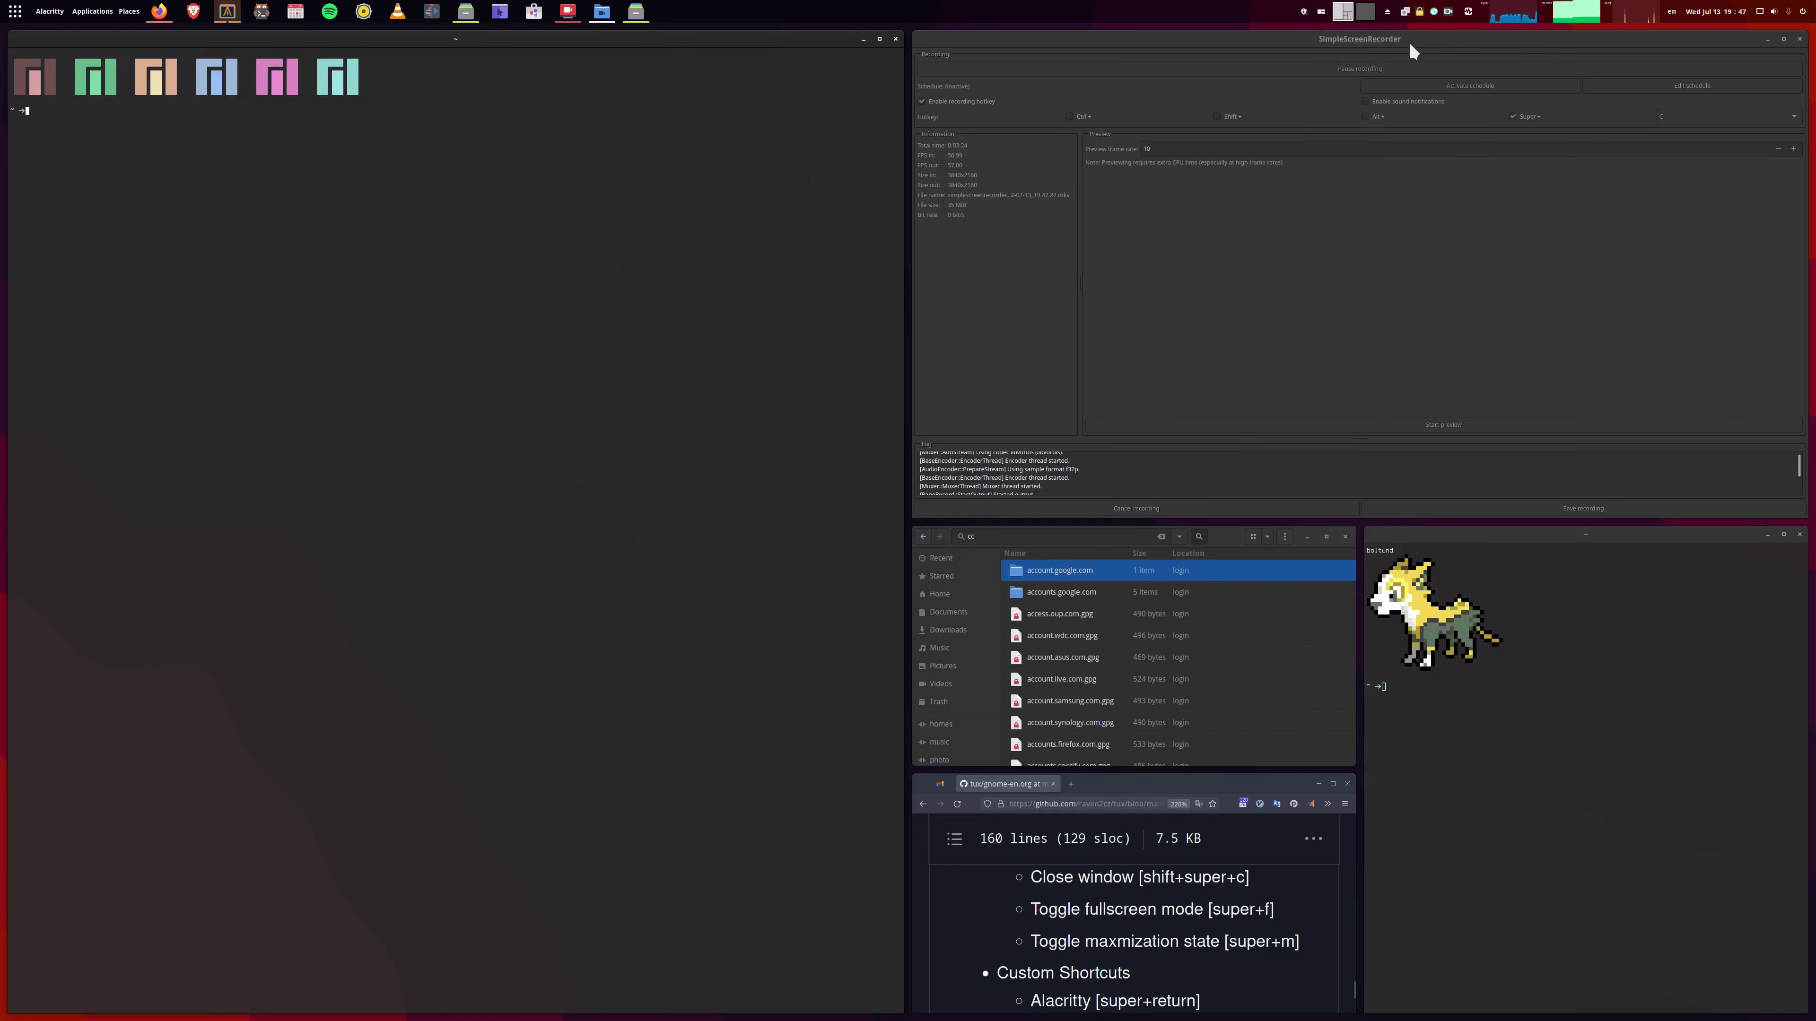
Turn off Show Window Titles, turn on Show Active Hint, and focus different tiled windows to demonstrate the hint border.
{"action": "left_click", "coordinate": [1321, 12]}
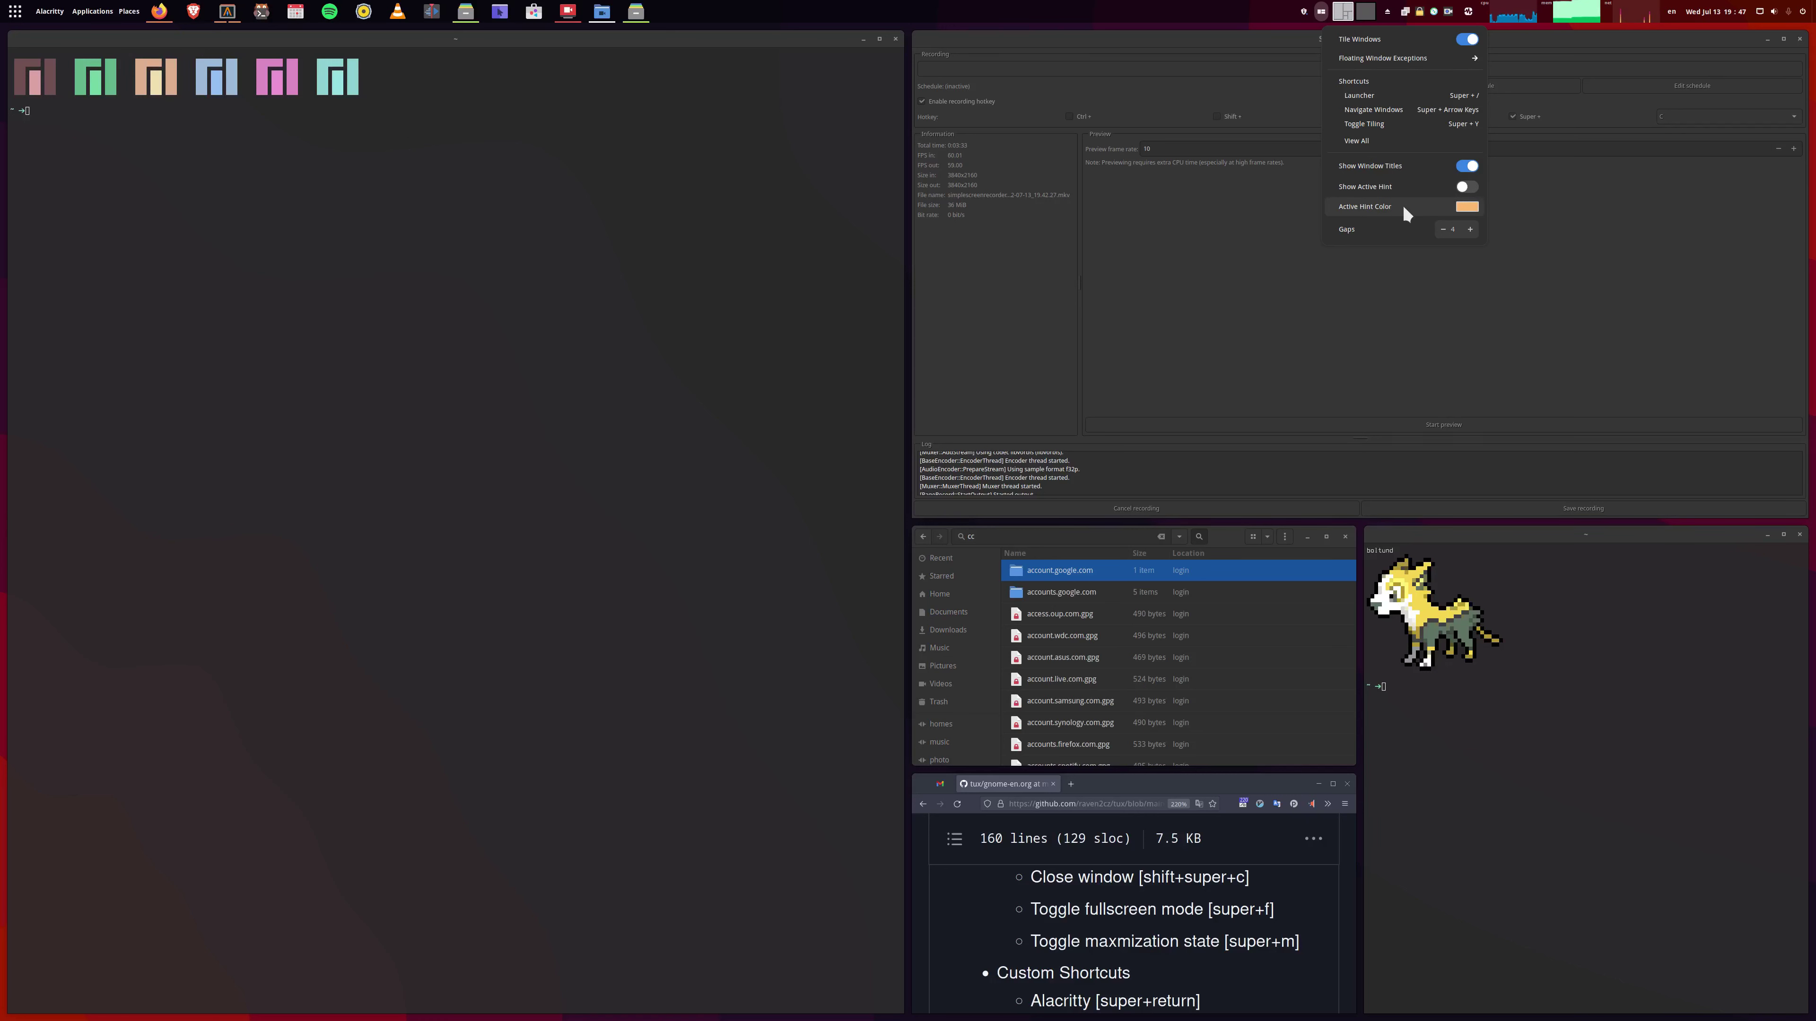
{"action": "left_click", "coordinate": [1466, 166]}
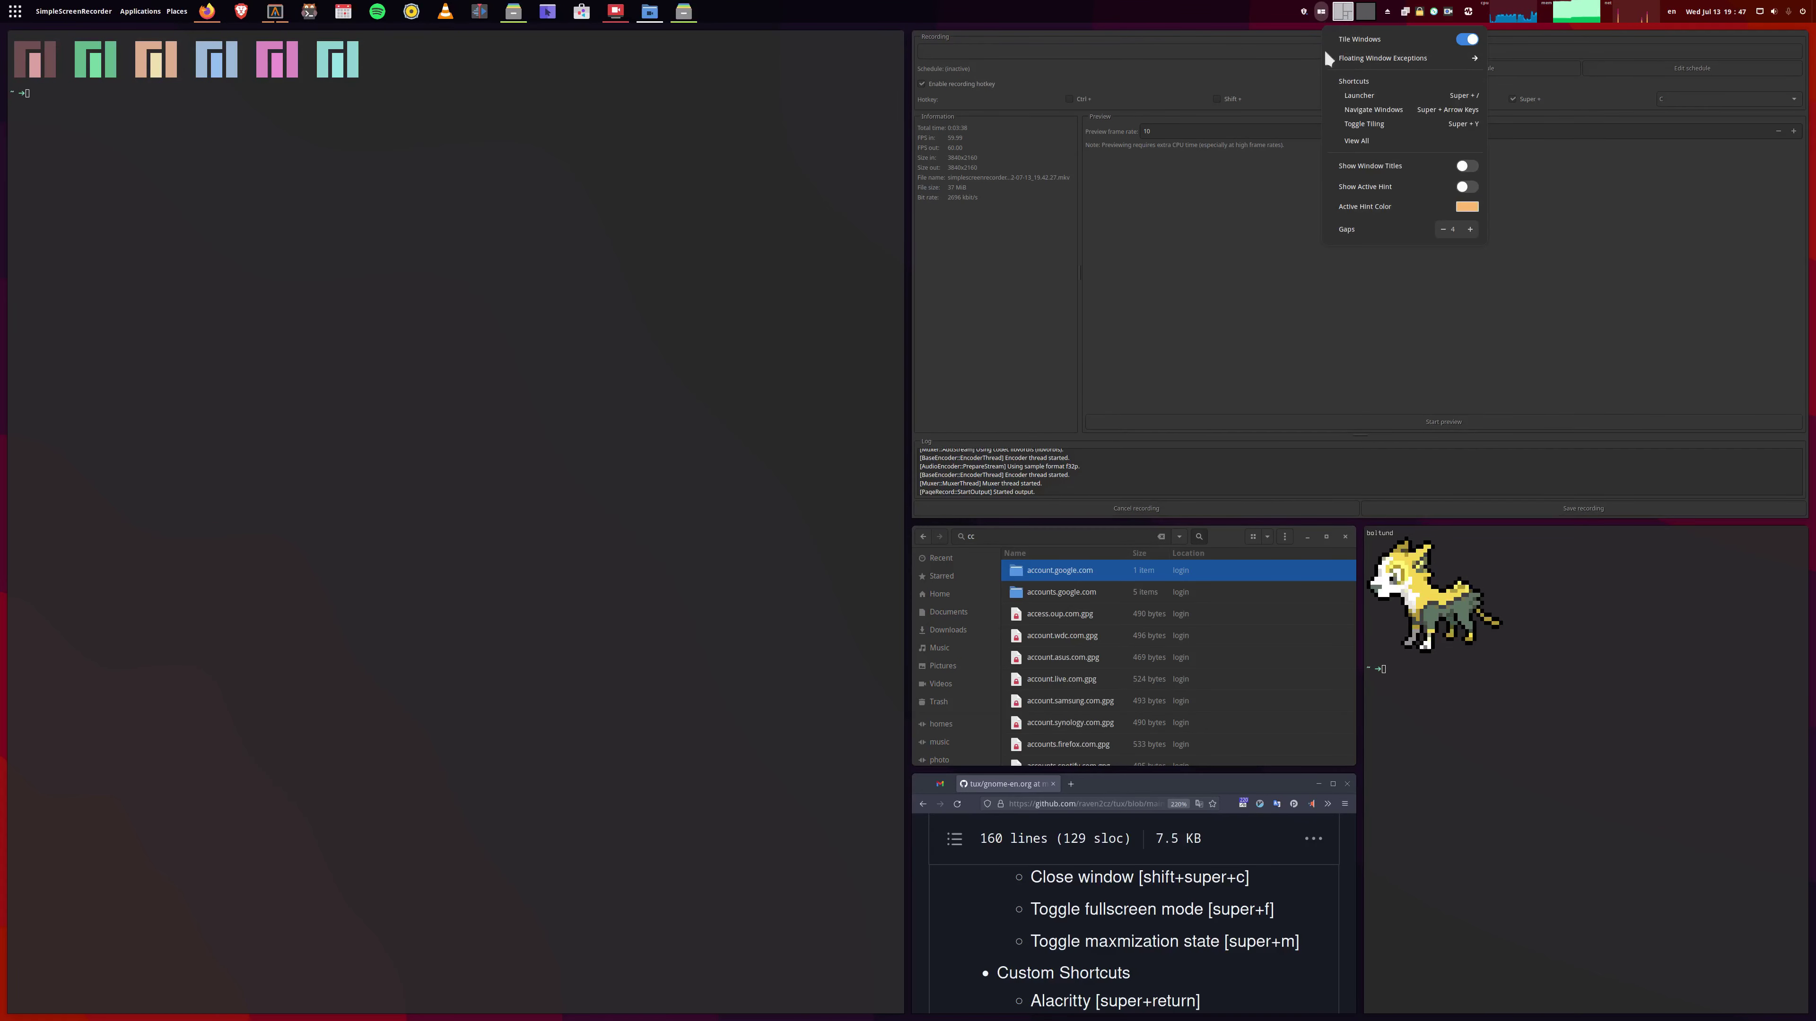
{"action": "left_click", "coordinate": [1467, 188]}
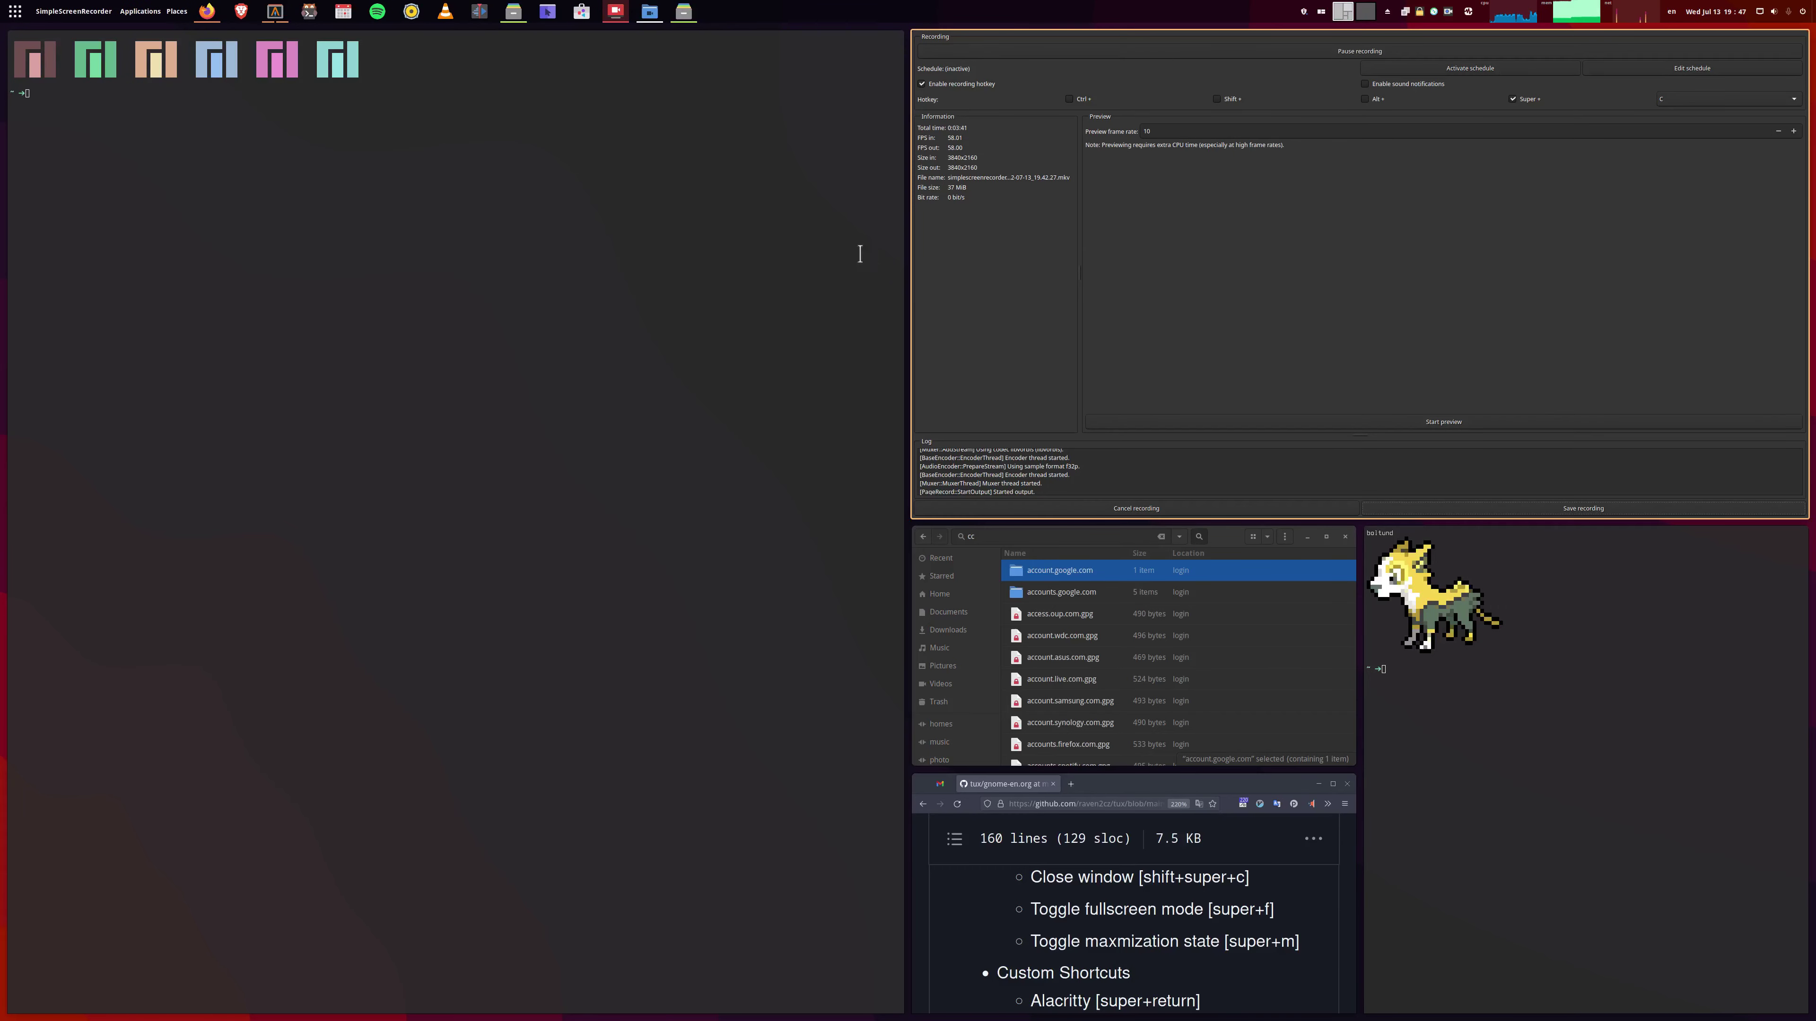
{"action": "left_click", "coordinate": [765, 242]}
{"action": "left_click", "coordinate": [1109, 339]}
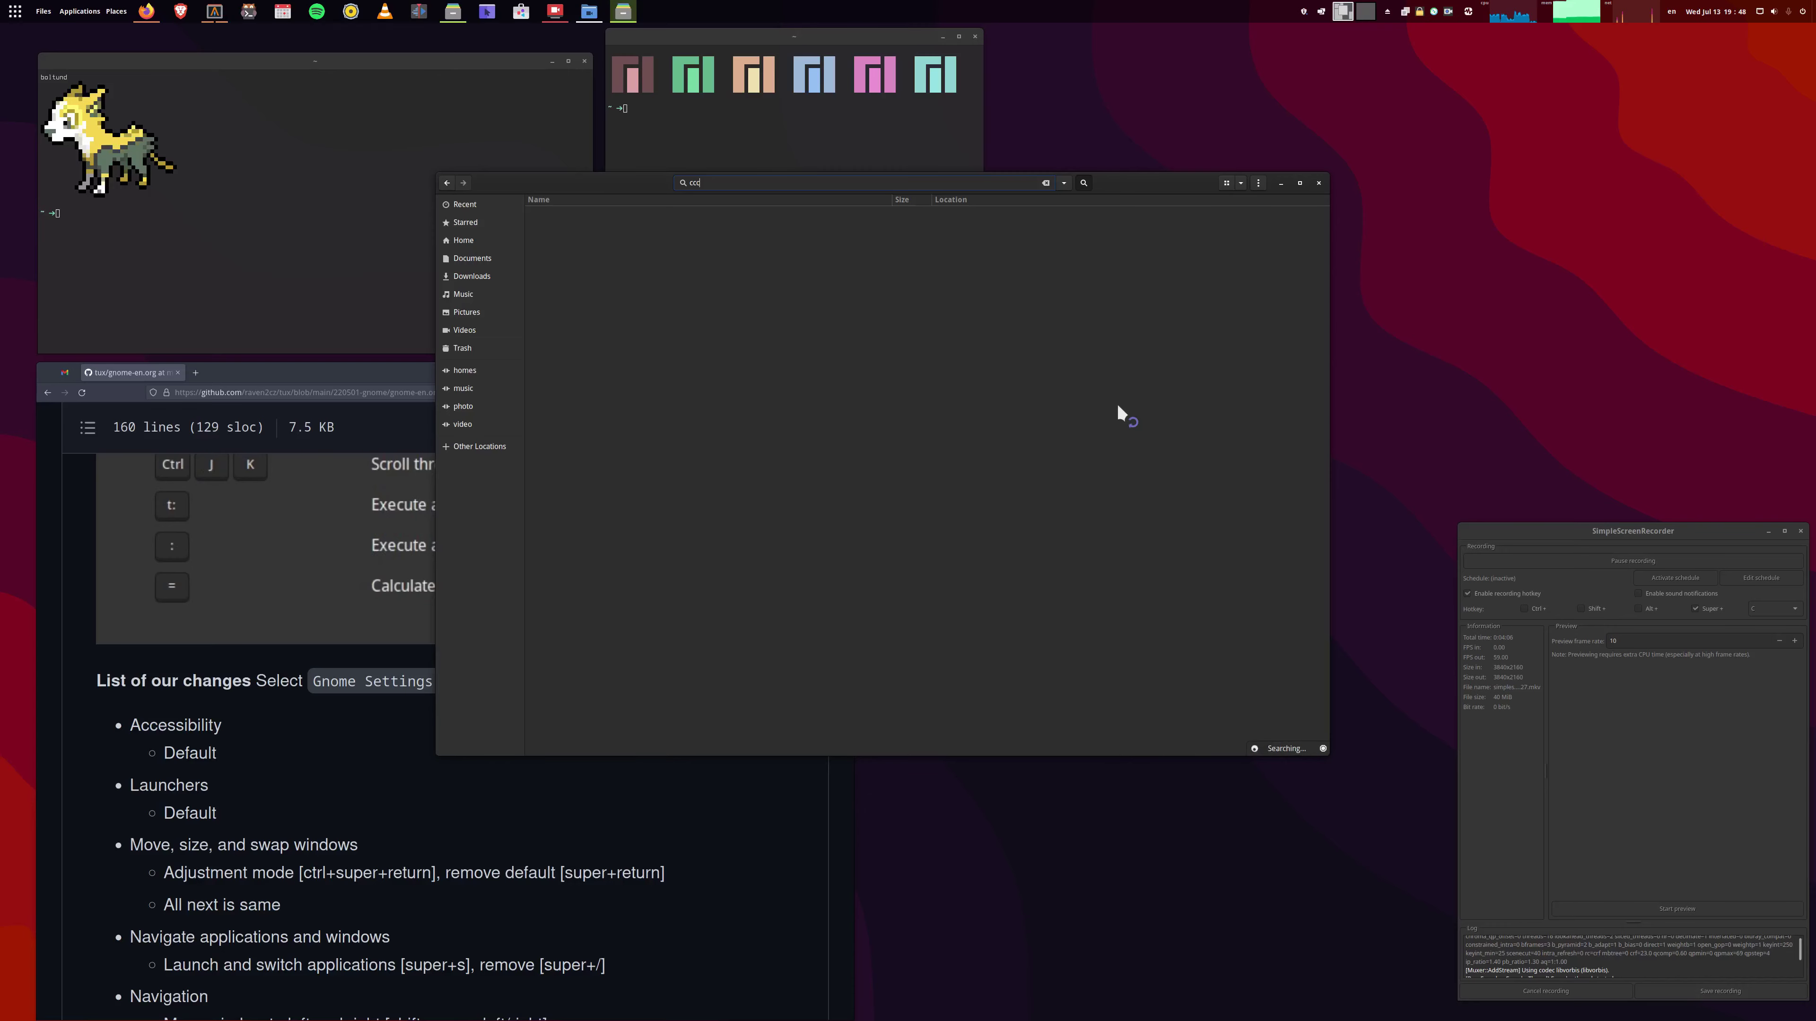
Move the floating Files window slightly down, and close it along with both Alacritty terminals.
{"action": "mouse_move", "coordinate": [1123, 185]}
{"action": "left_mouse_down"}
{"action": "mouse_move", "coordinate": [1135, 259]}
{"action": "mouse_move", "coordinate": [1121, 211]}
{"action": "left_mouse_up"}
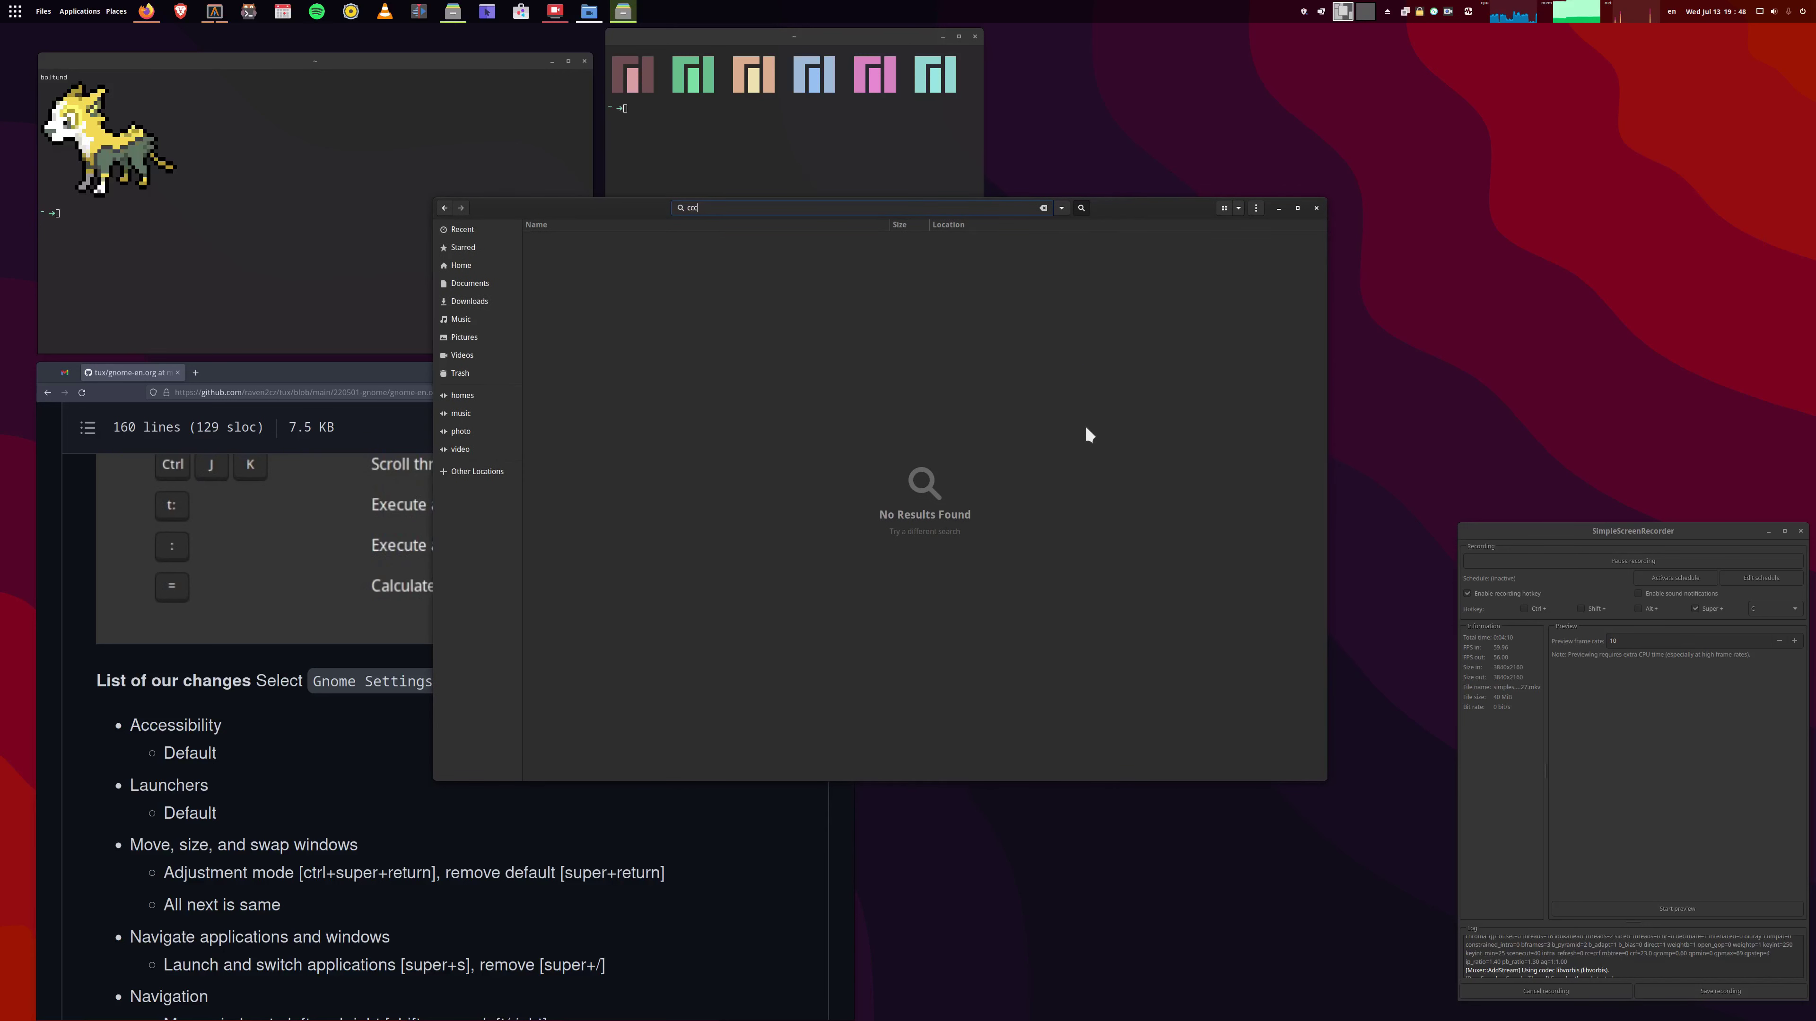
{"action": "key", "text": "super+q"}
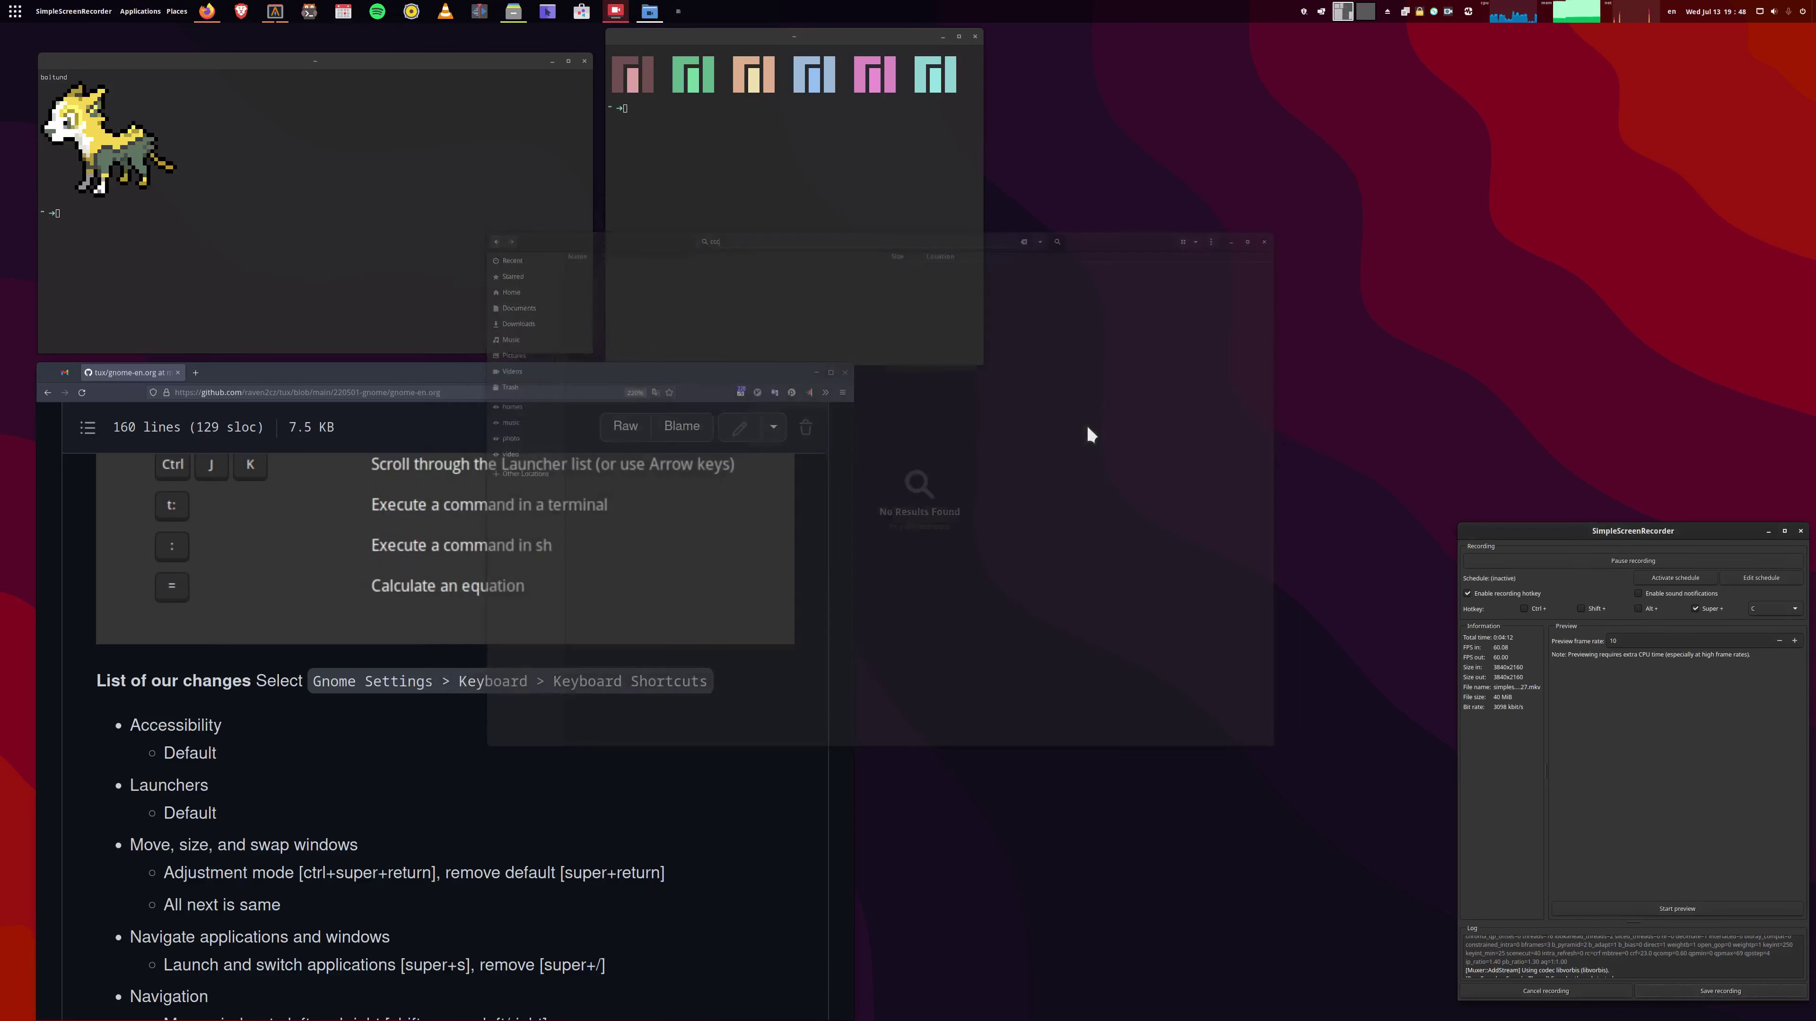
{"action": "key", "text": "super+q"}
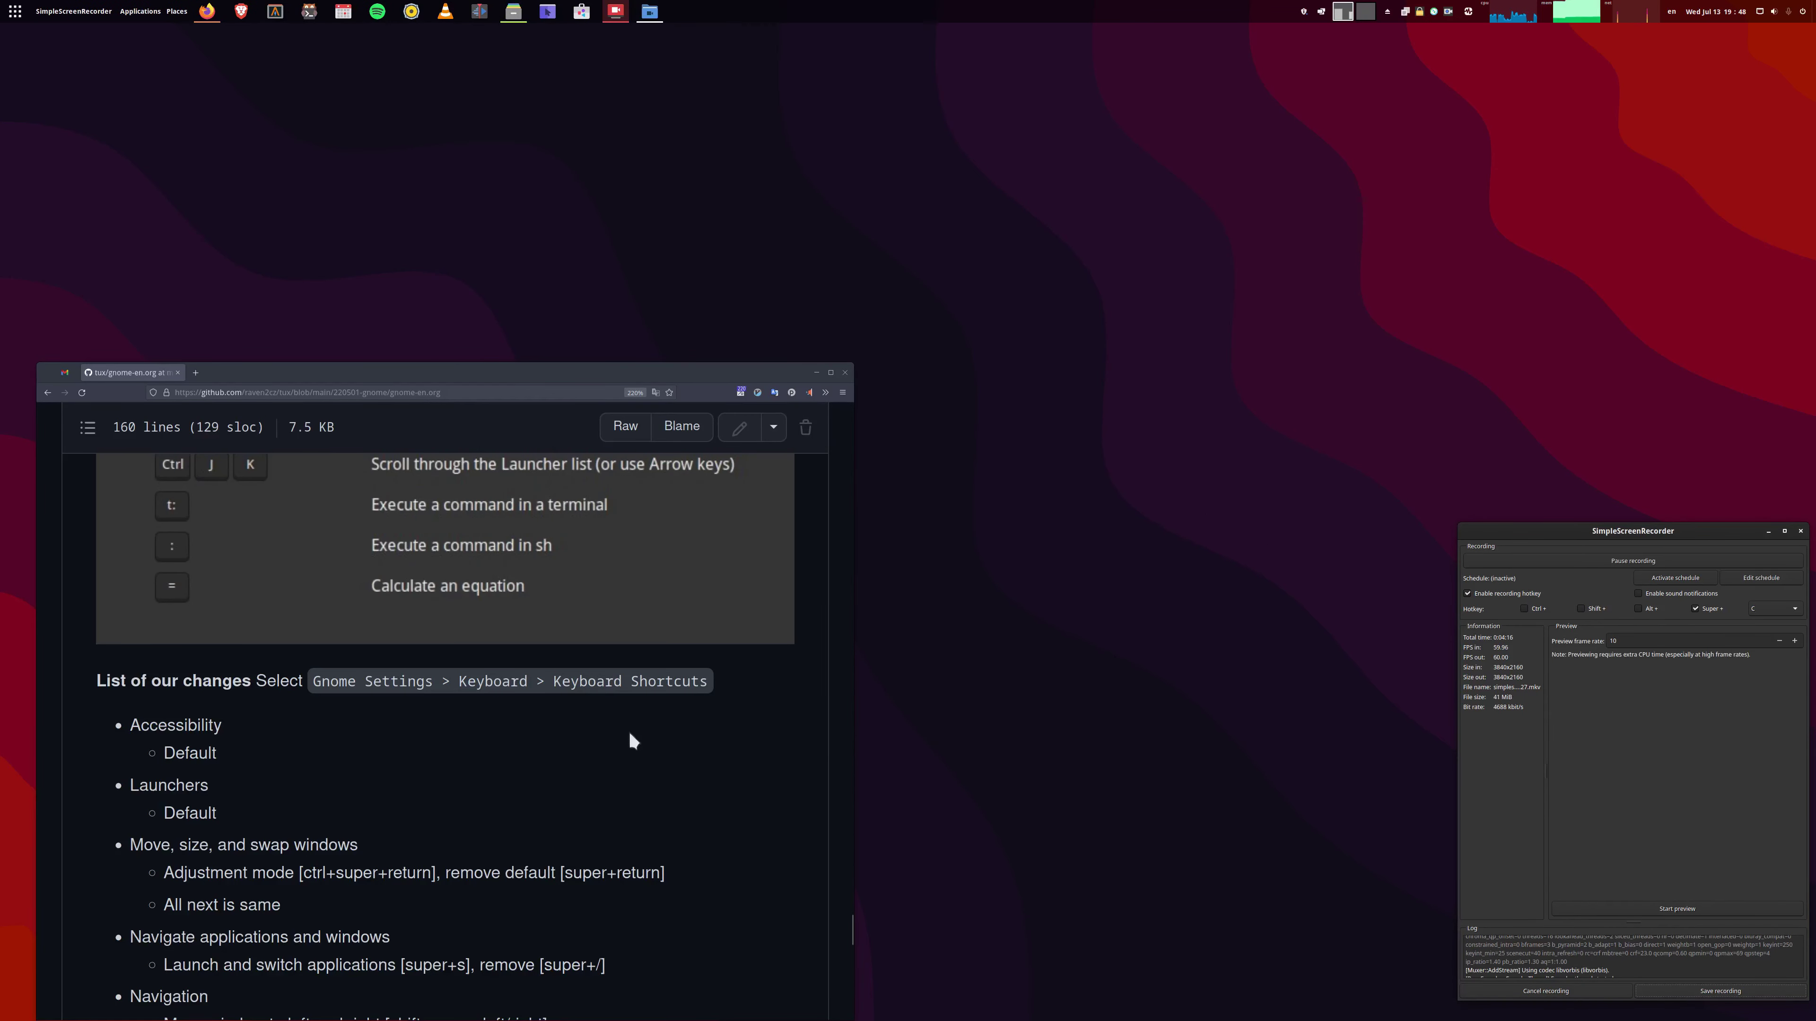
Move the floating Firefox window higher and enlarge it, and review the article's original Pop!_Shell shortcuts down to List of our changes.
{"action": "left_click_drag", "start_coordinate": [628, 742], "coordinate": [616, 433]}
{"action": "left_click_drag", "start_coordinate": [786, 642], "coordinate": [949, 944]}
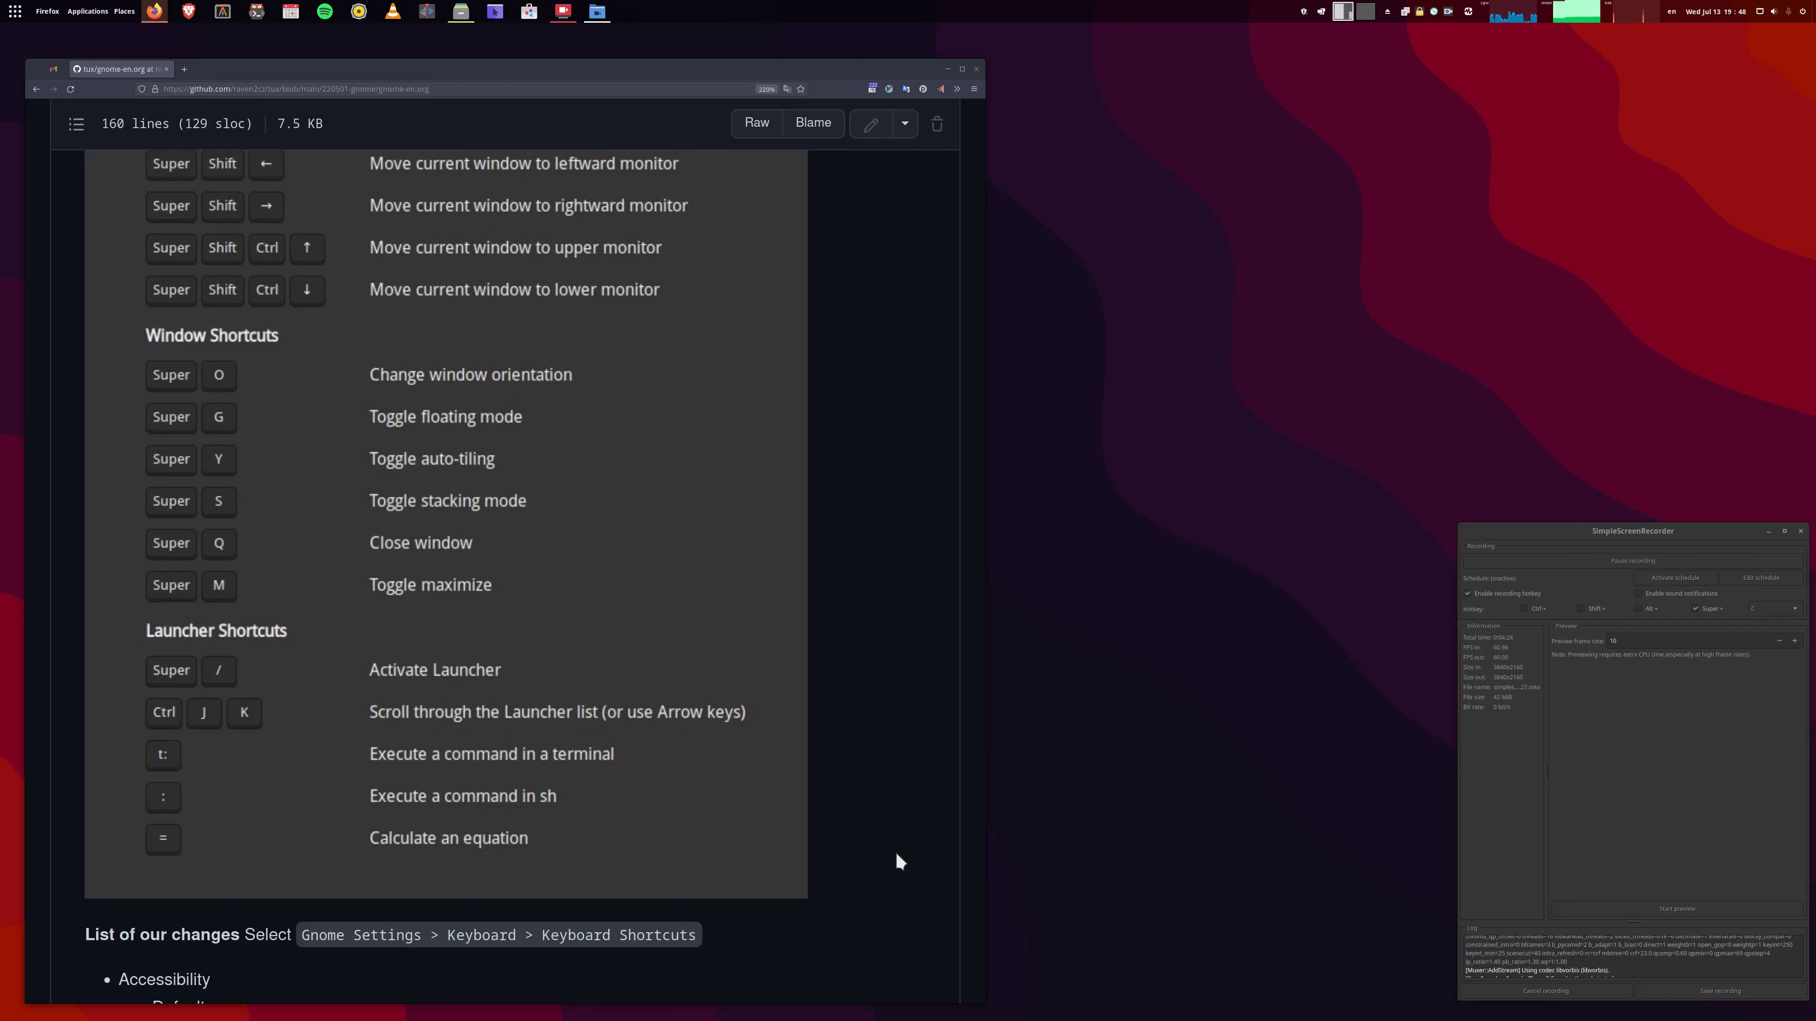
{"action": "scroll", "coordinate": [471, 733], "scroll_direction": "down", "scroll_amount": 3}
{"action": "scroll", "coordinate": [471, 732], "scroll_direction": "up", "scroll_amount": 10}
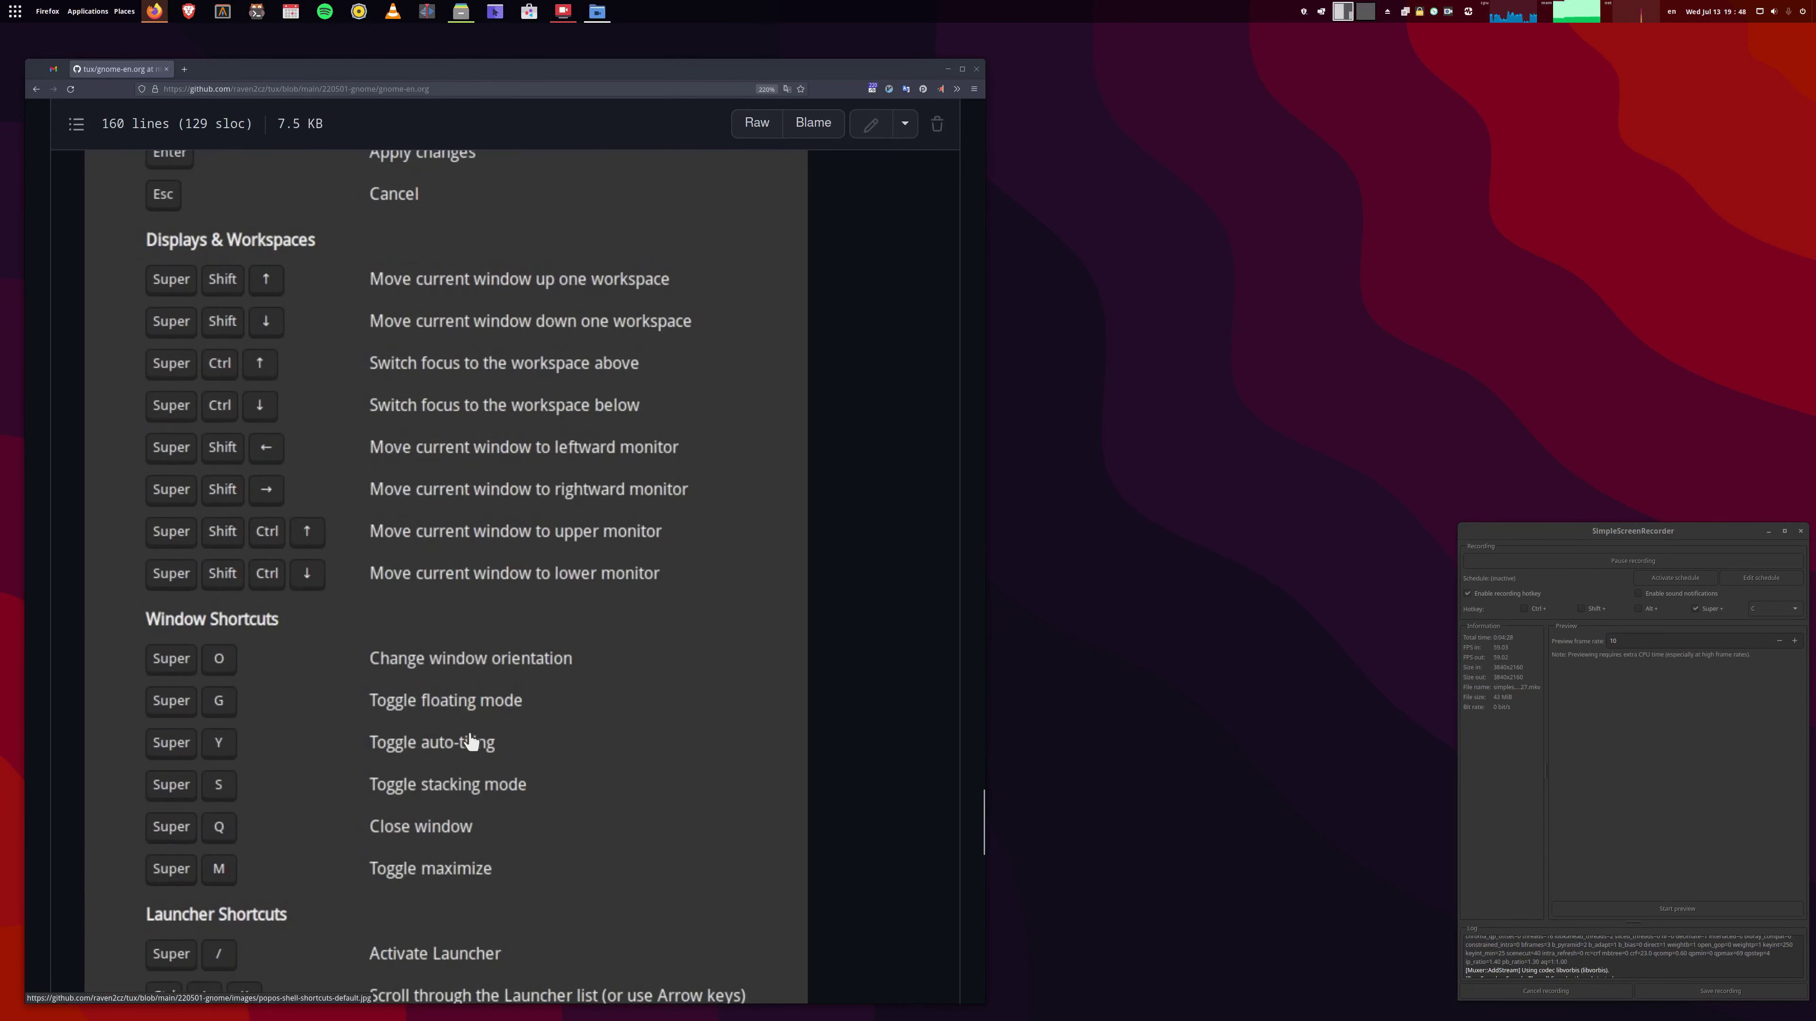
{"action": "scroll", "coordinate": [469, 741], "scroll_direction": "up", "scroll_amount": 8}
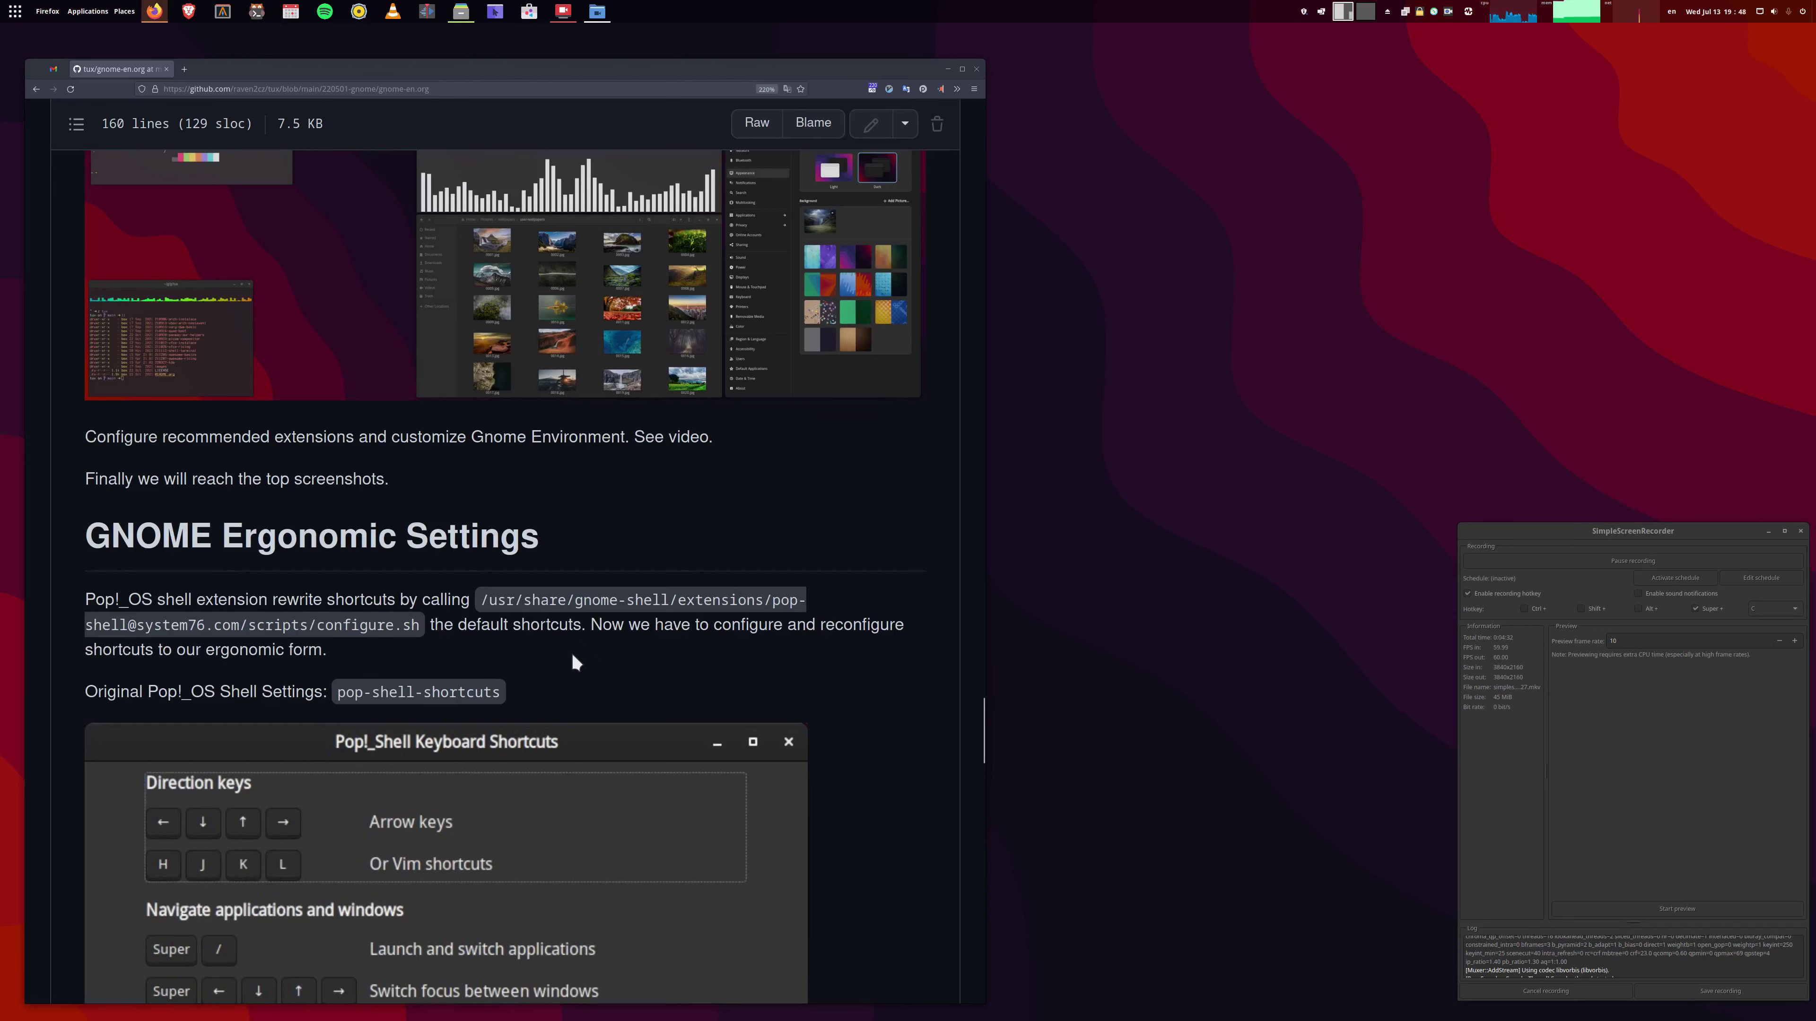
{"action": "scroll", "coordinate": [590, 716], "scroll_direction": "down", "scroll_amount": 8}
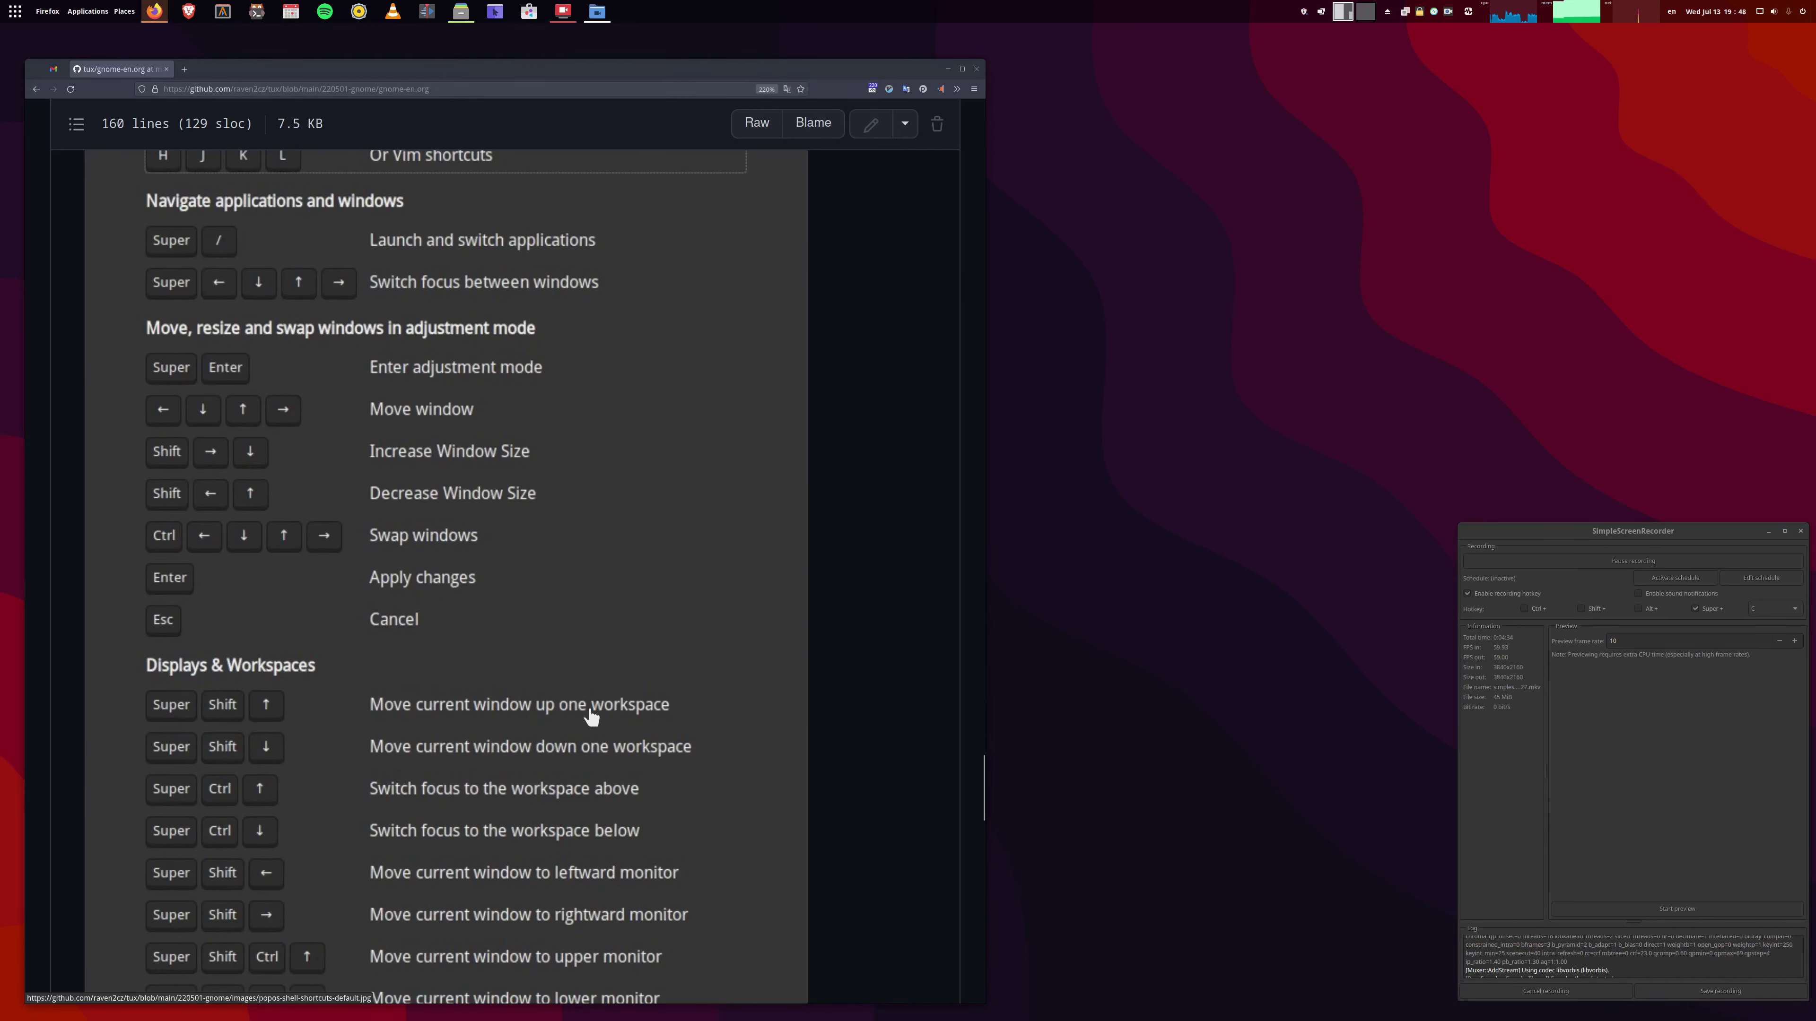
{"action": "scroll", "coordinate": [590, 716], "scroll_direction": "down", "scroll_amount": 15}
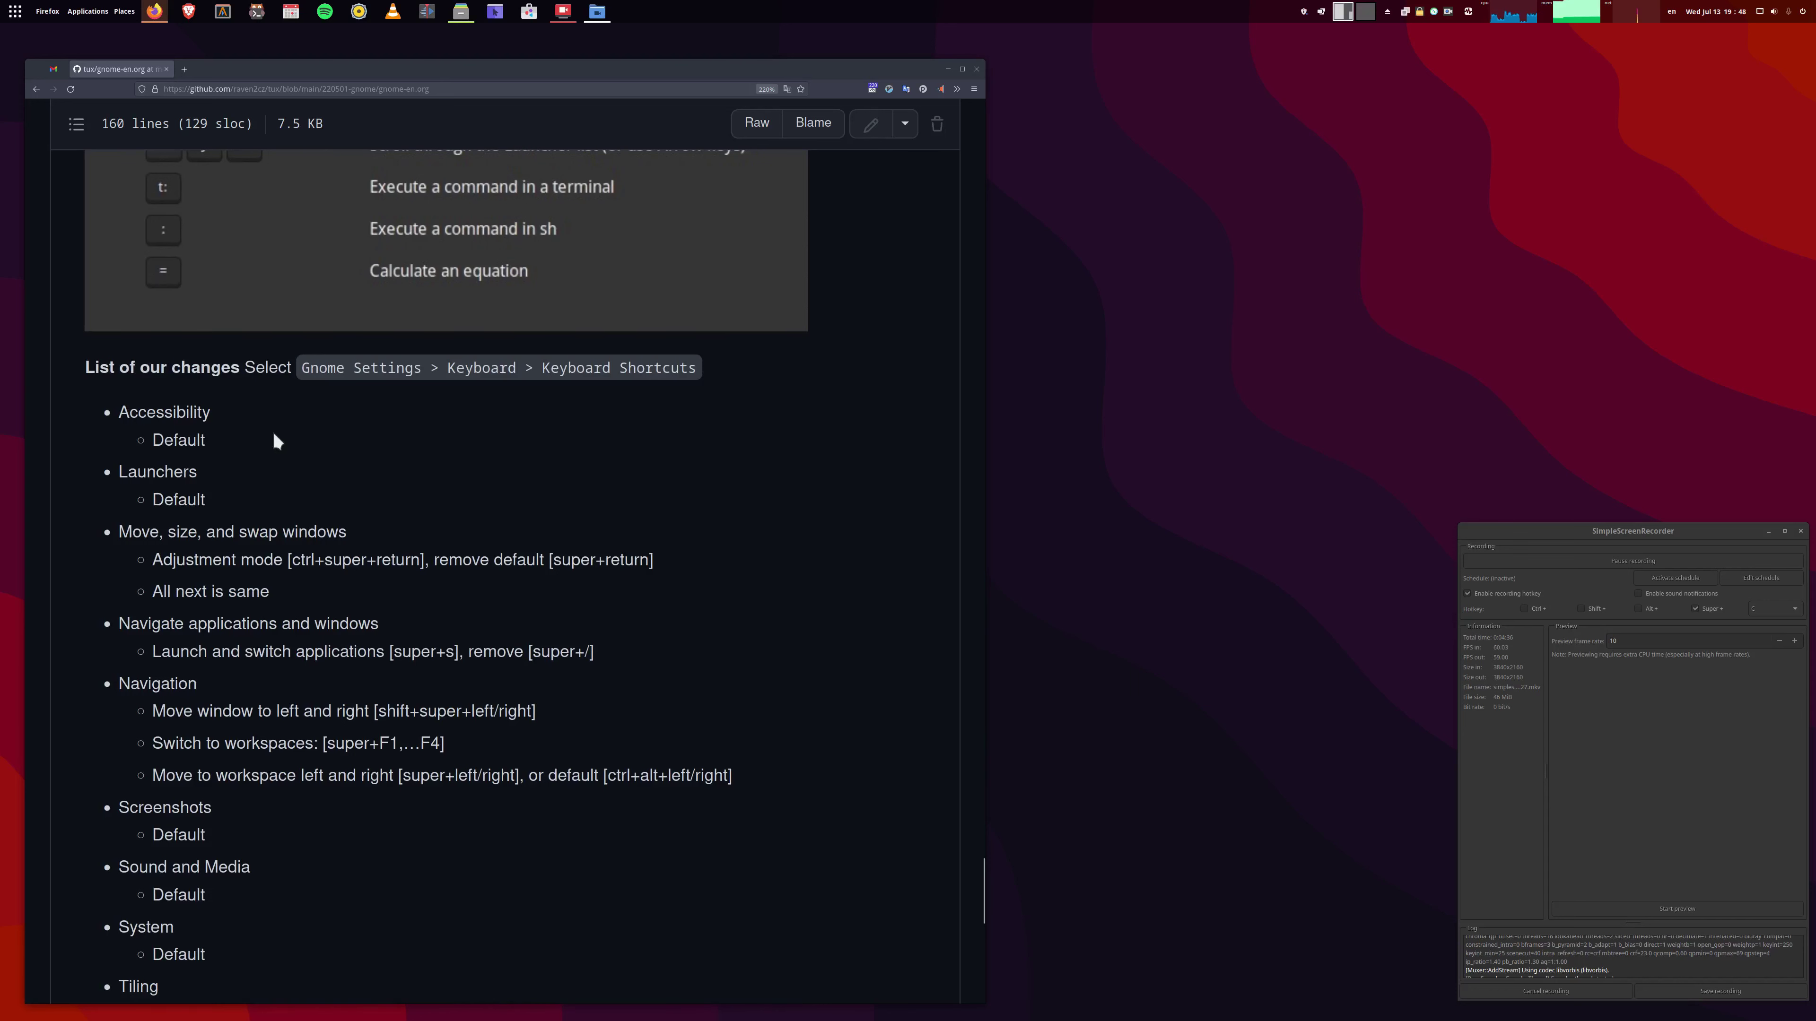
Point out the List of our changes entries, and look back over the original shortcuts up to GNOME Environment Configuration.
{"action": "left_click_drag", "start_coordinate": [179, 400], "coordinate": [467, 864]}
{"action": "left_click", "coordinate": [504, 826]}
{"action": "scroll", "coordinate": [586, 758], "scroll_direction": "up", "scroll_amount": 3}
{"action": "scroll", "coordinate": [586, 761], "scroll_direction": "up", "scroll_amount": 9}
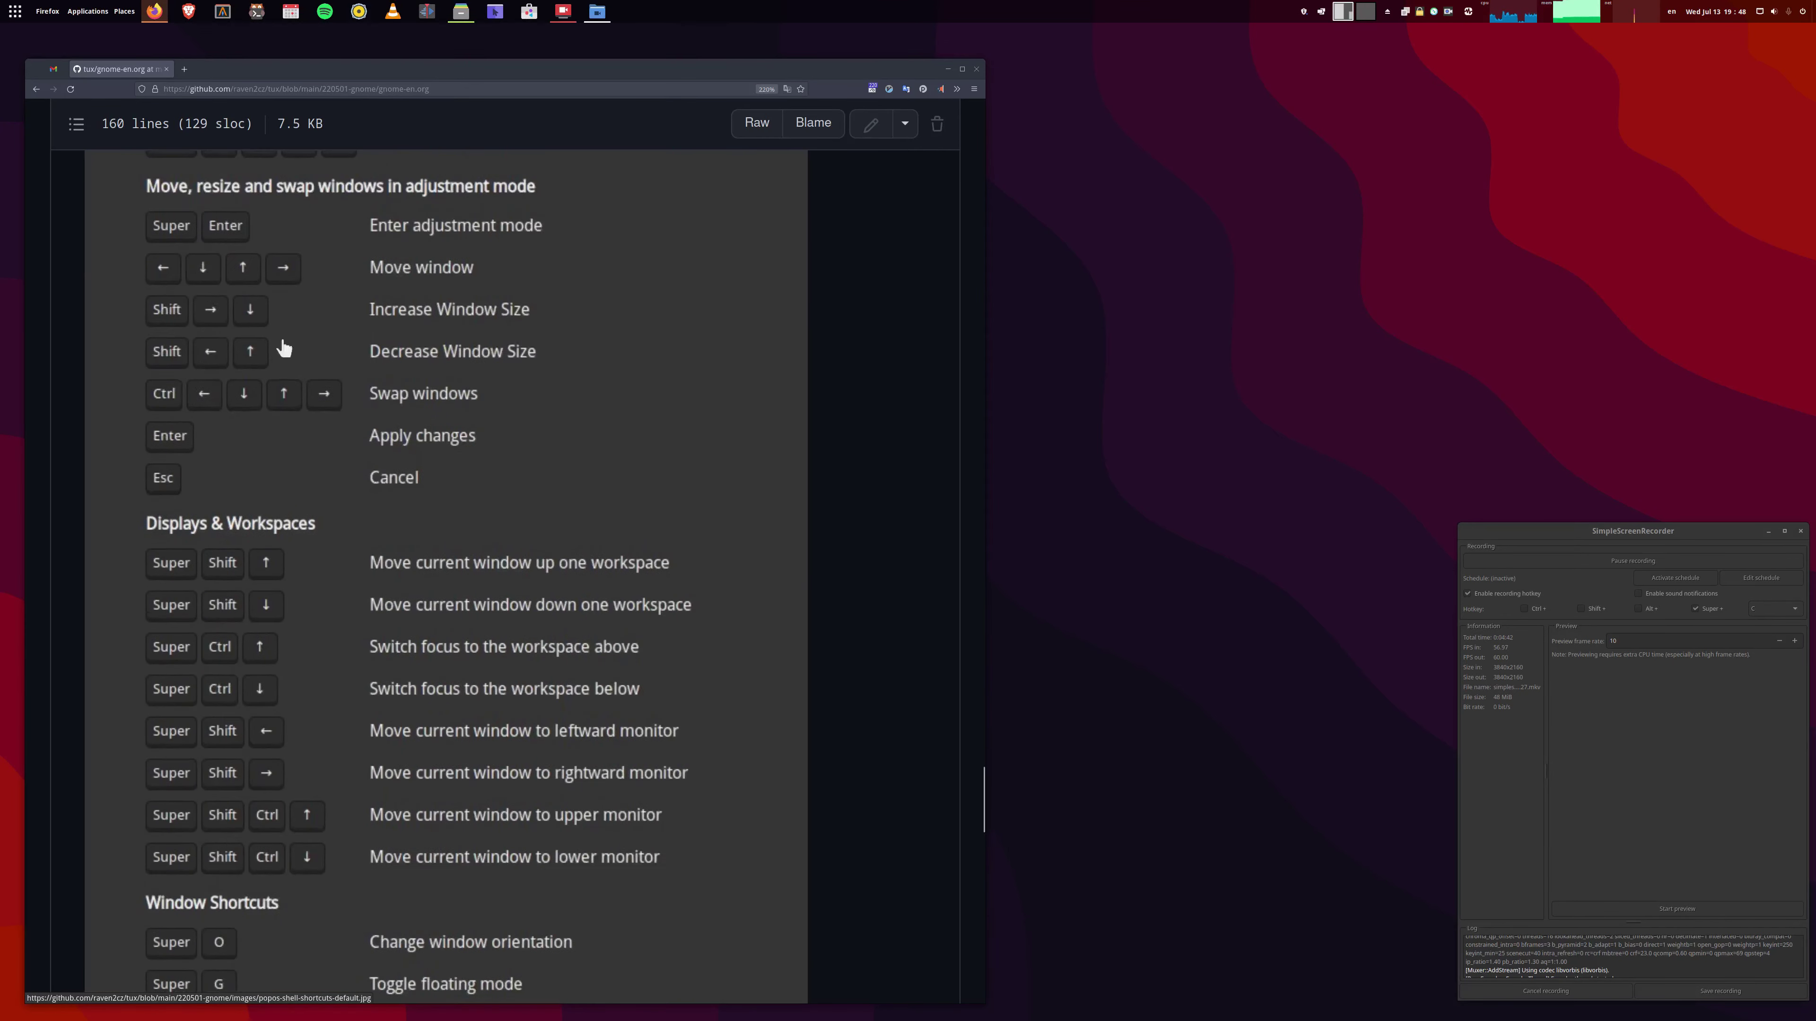
{"action": "scroll", "coordinate": [551, 690], "scroll_direction": "up", "scroll_amount": 6}
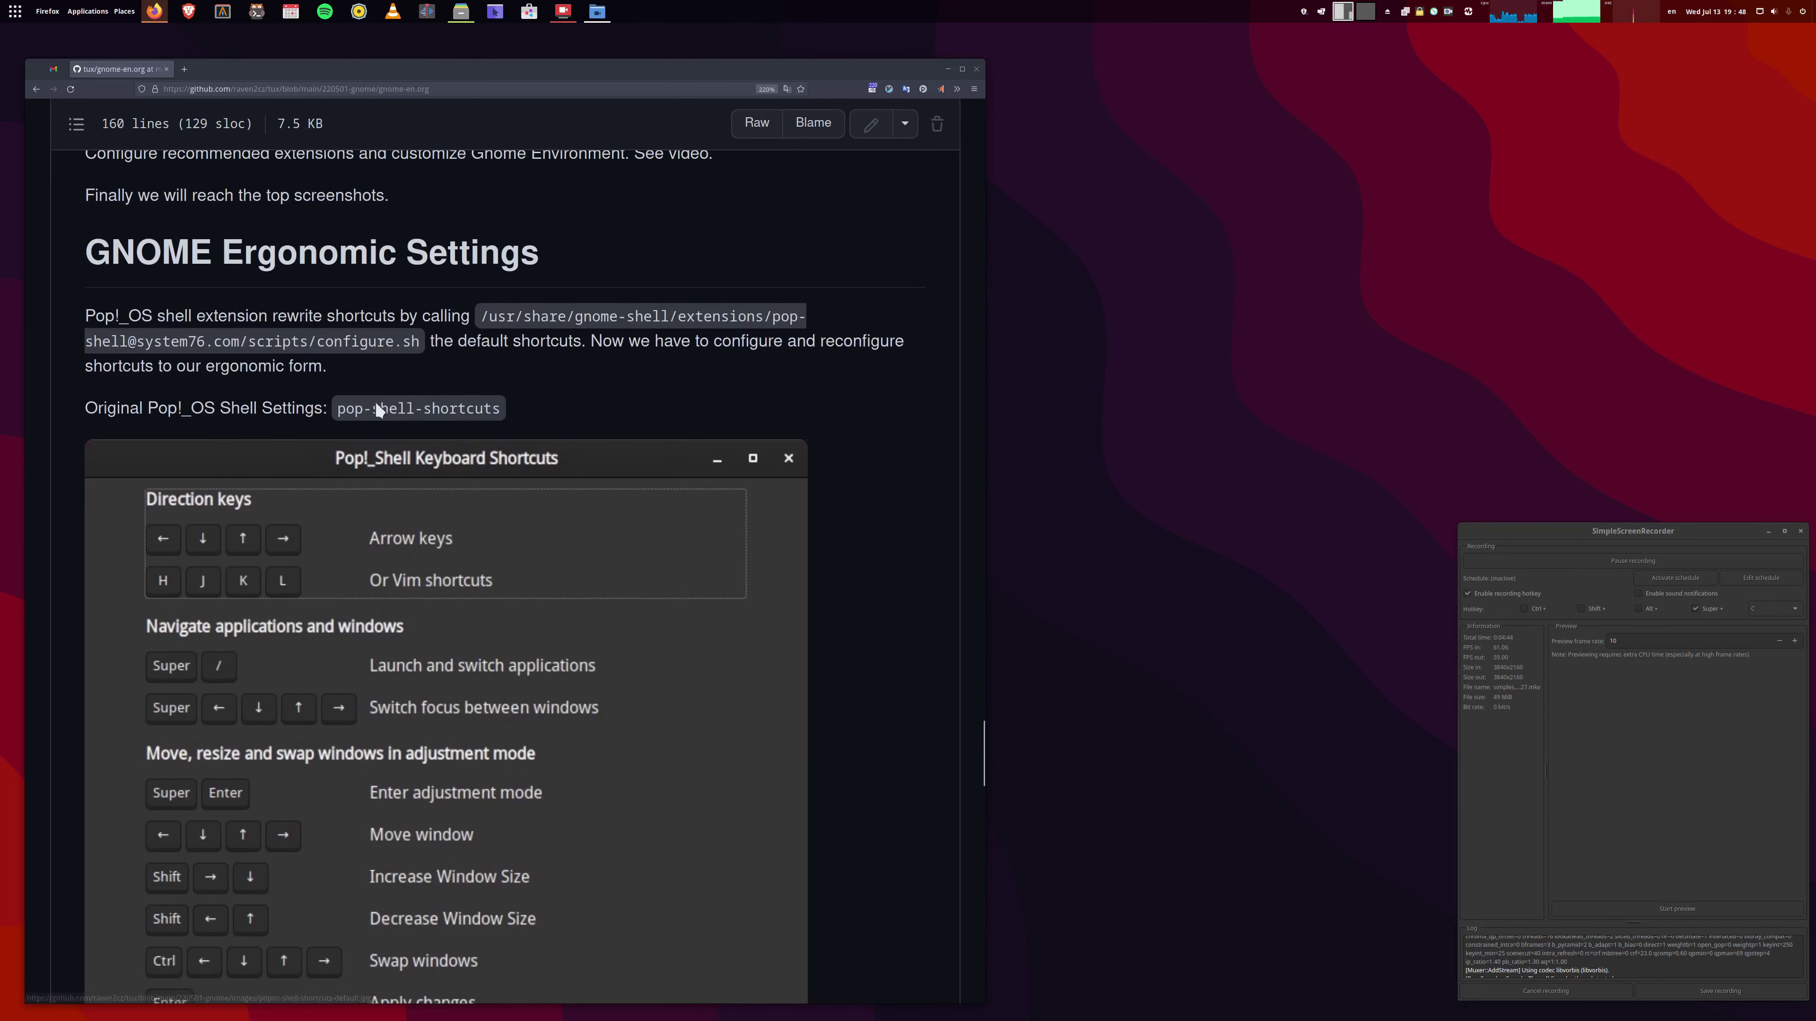
{"action": "scroll", "coordinate": [551, 693], "scroll_direction": "down", "scroll_amount": 8}
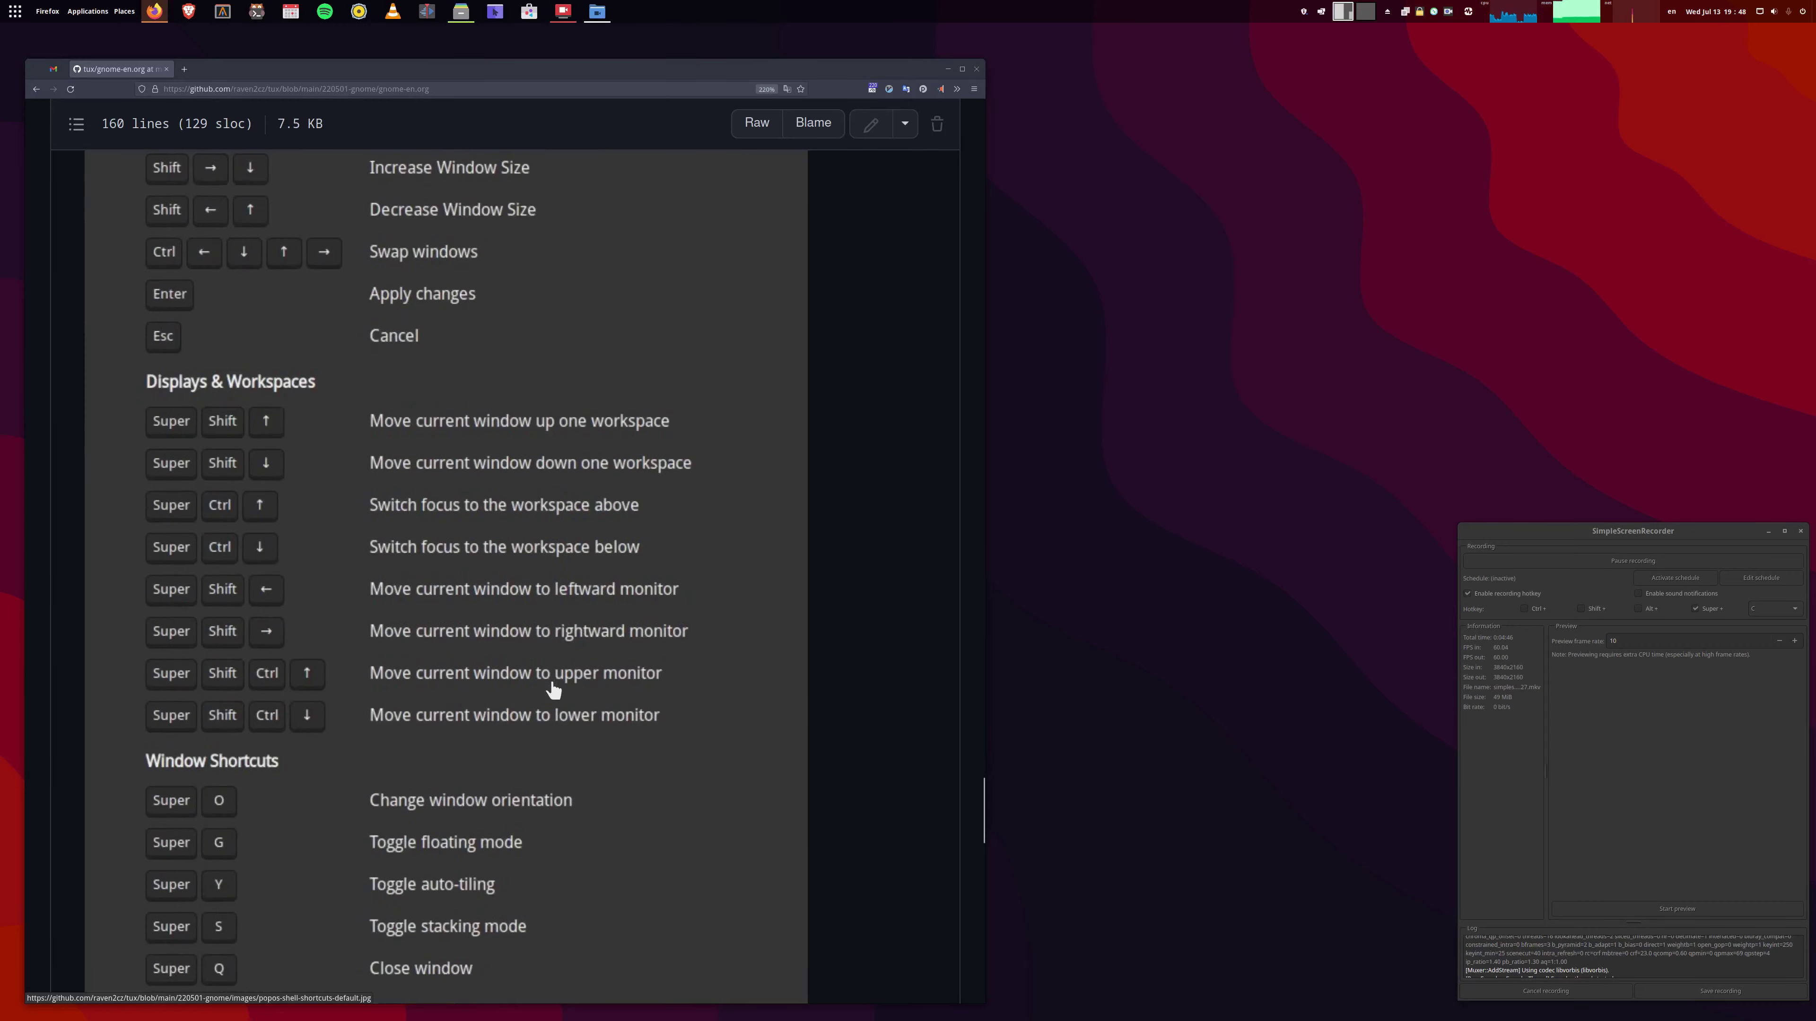
{"action": "scroll", "coordinate": [551, 690], "scroll_direction": "up", "scroll_amount": 14}
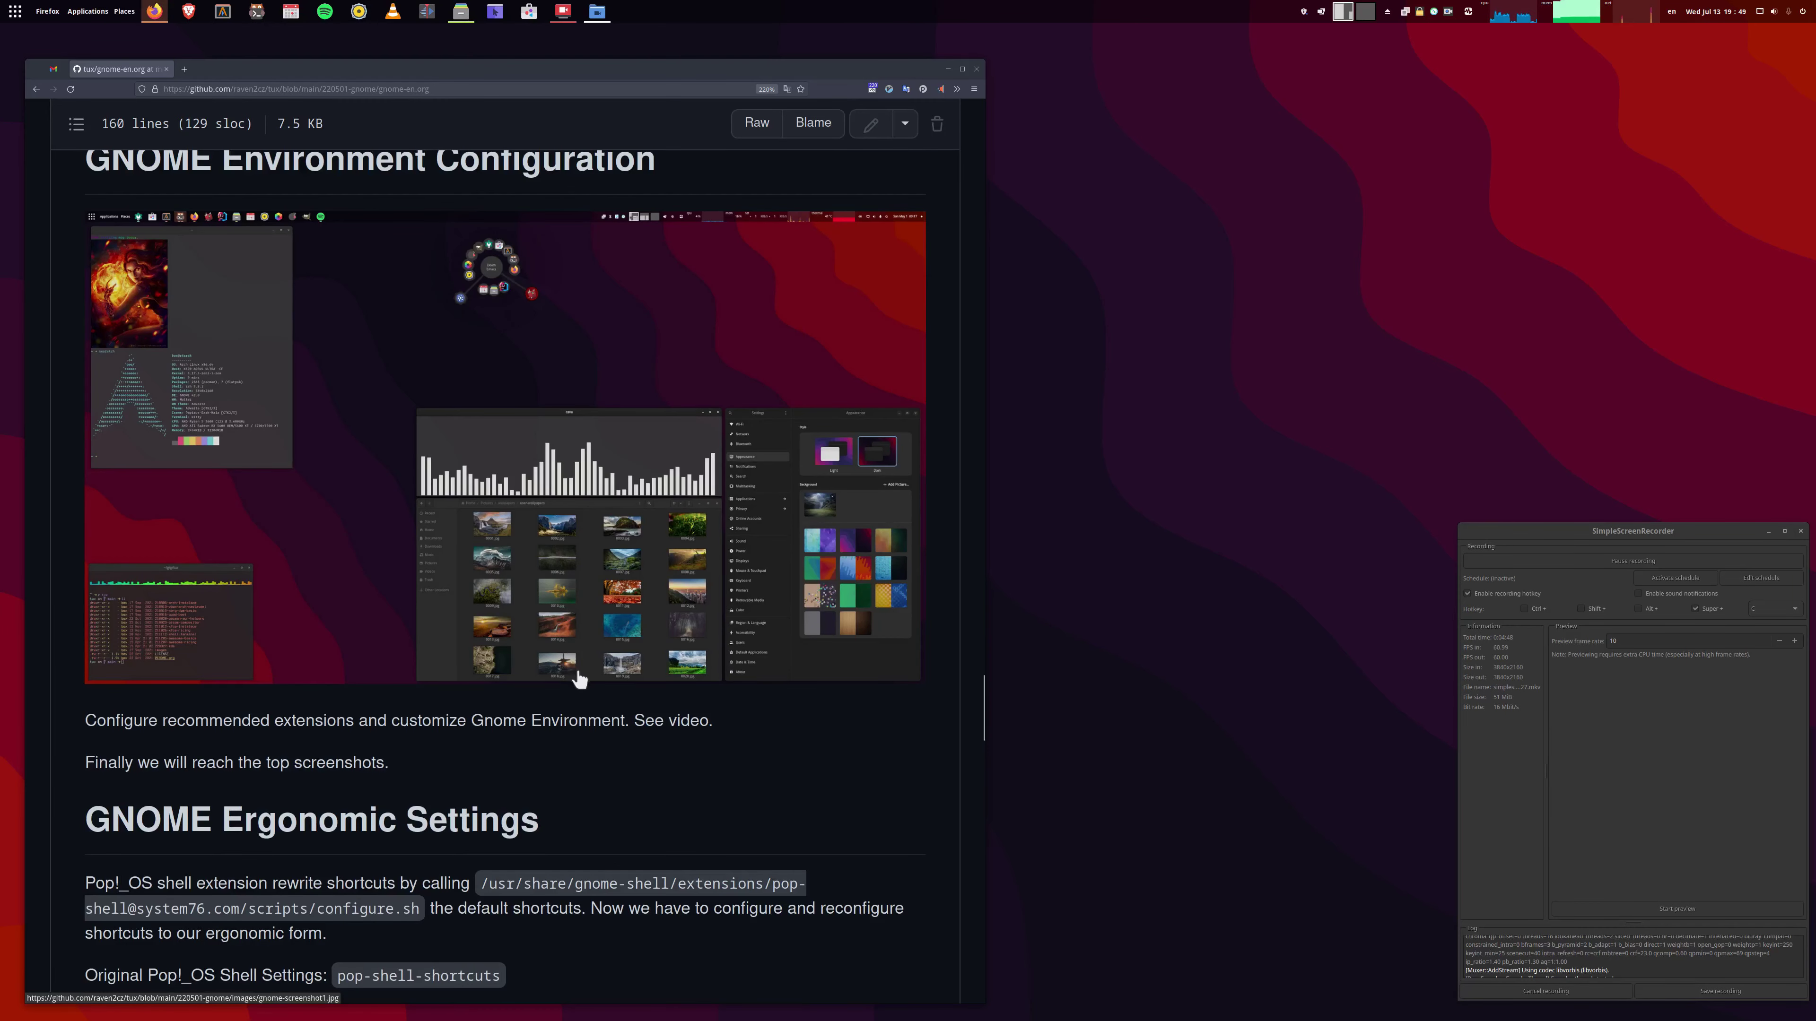
{"action": "scroll", "coordinate": [581, 678], "scroll_direction": "up", "scroll_amount": 2}
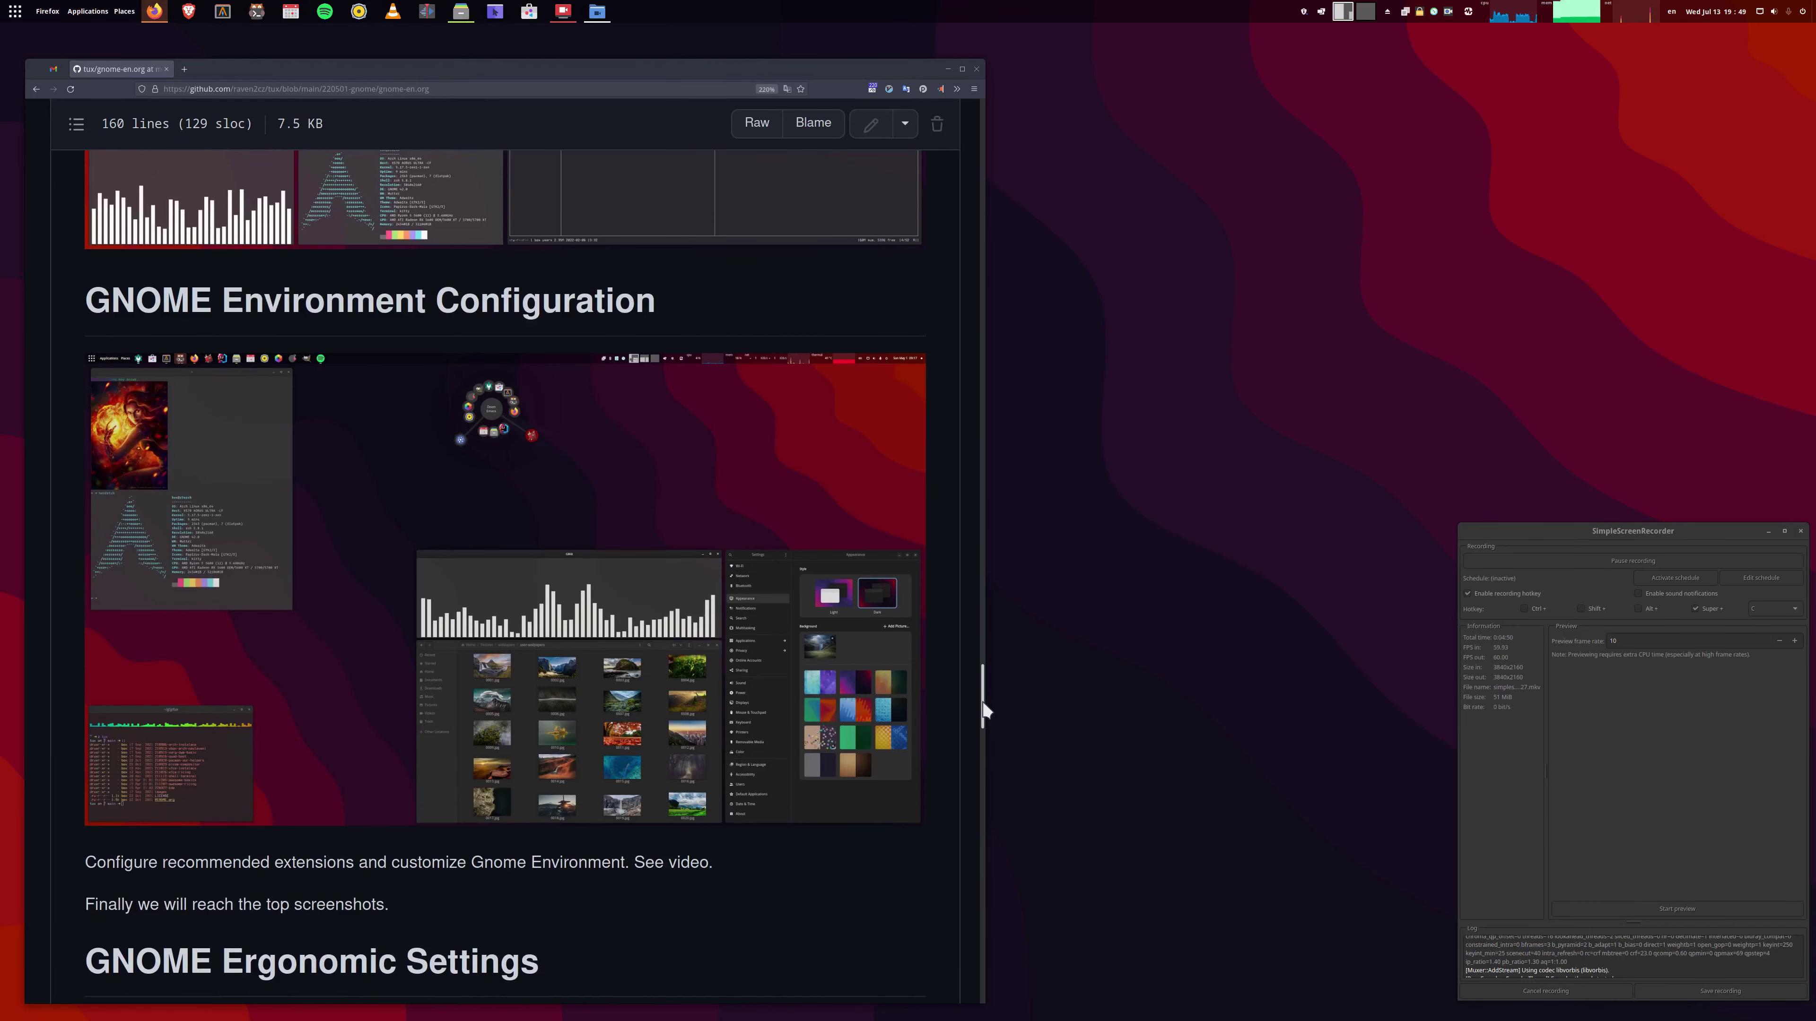
{"action": "left_click_drag", "start_coordinate": [983, 698], "coordinate": [988, 690]}
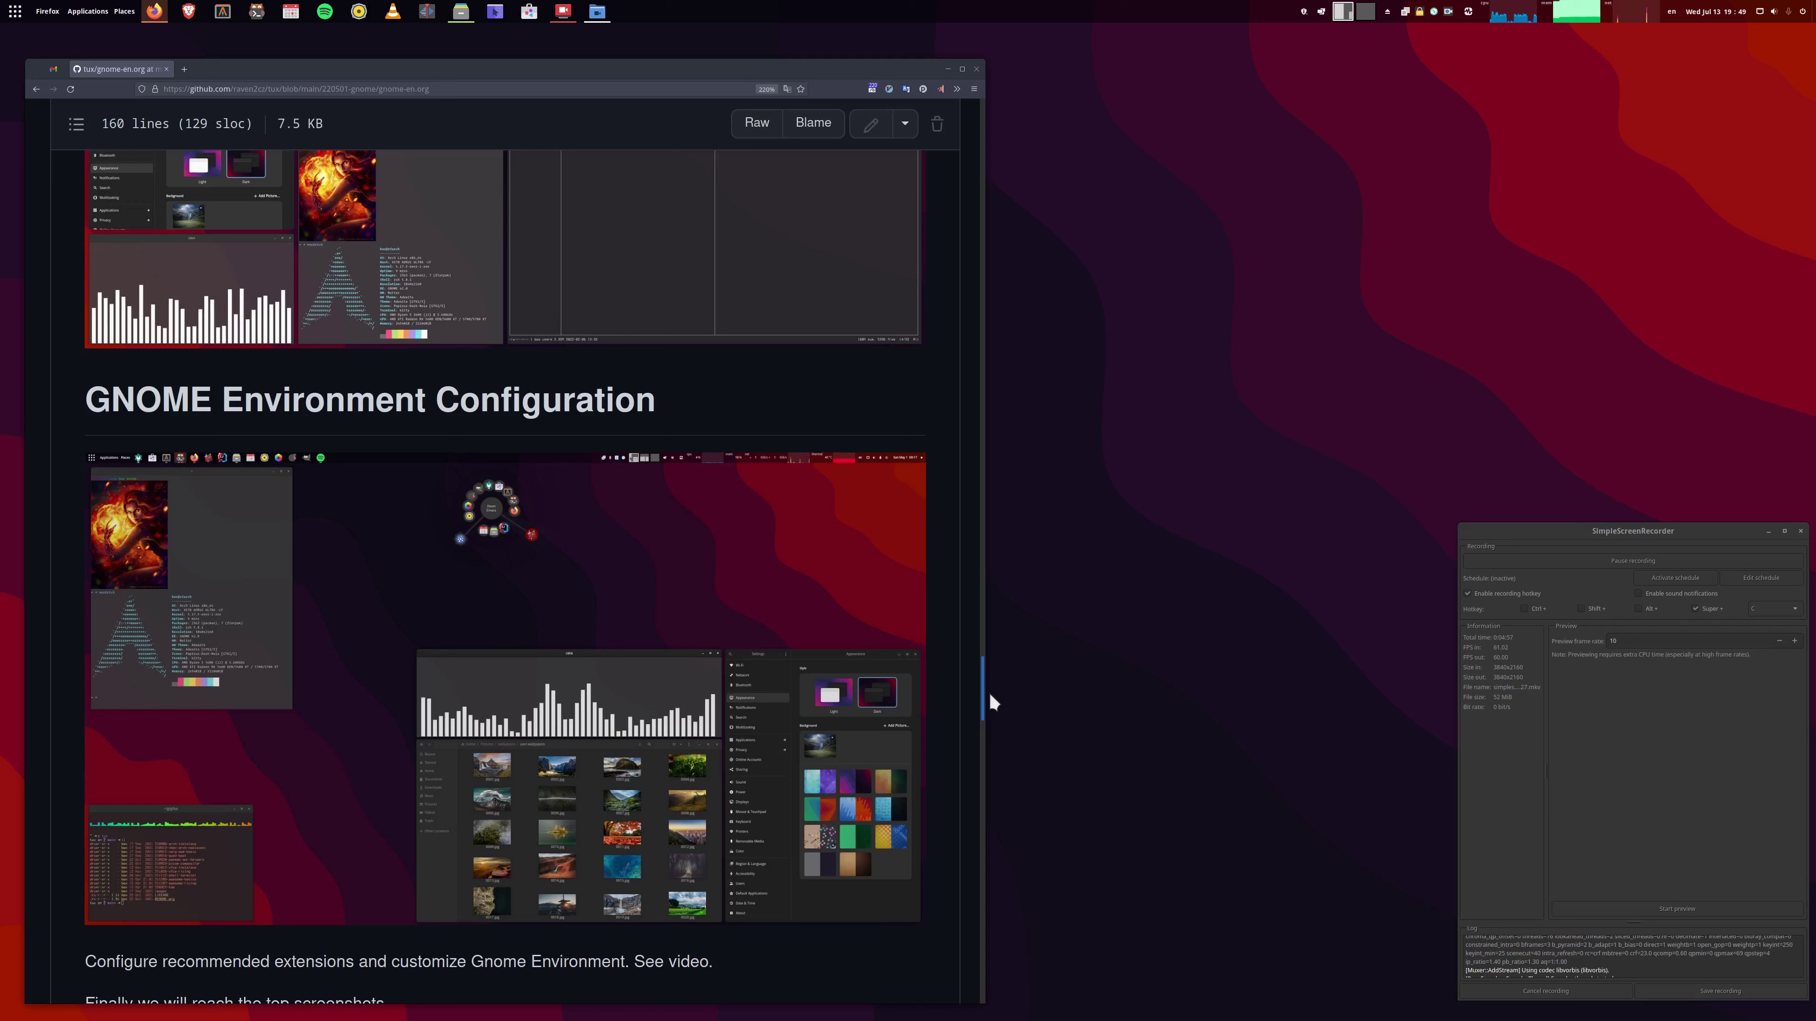
Open the GNOME Settings app and show the Appearance page with its style and background options.
{"action": "left_click_drag", "start_coordinate": [989, 691], "coordinate": [989, 691]}
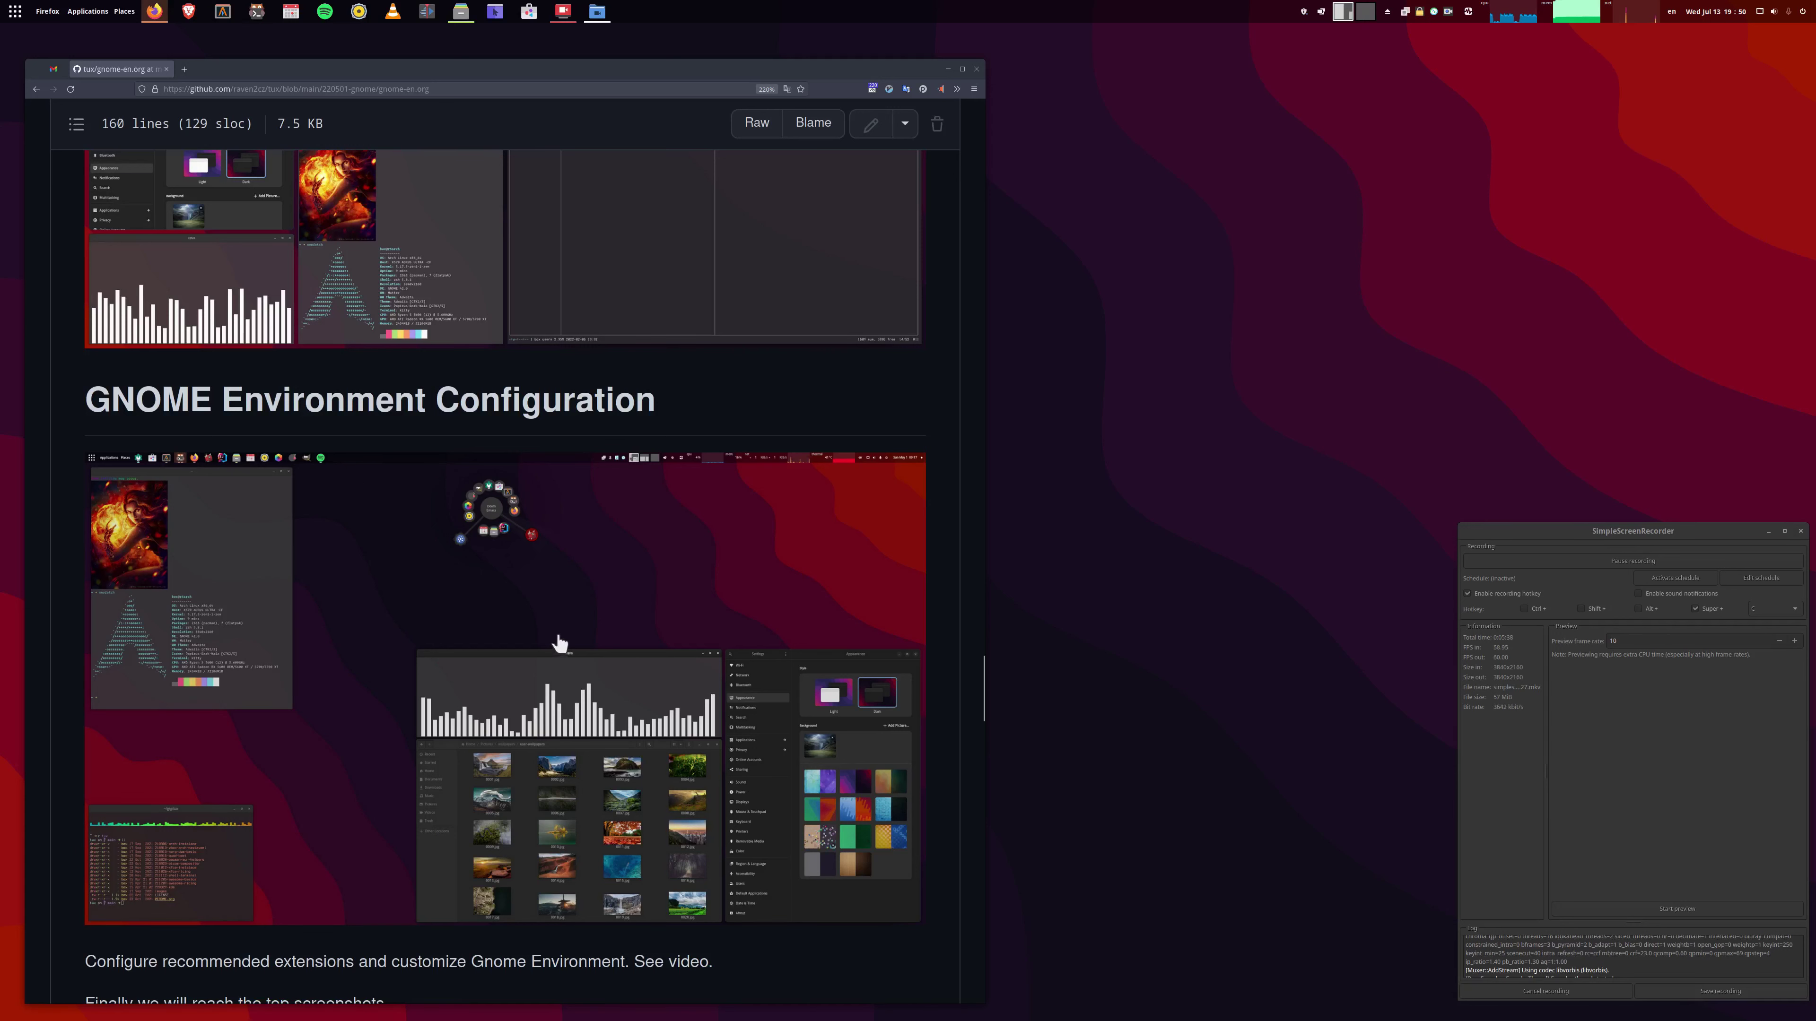
{"action": "key", "text": "super"}
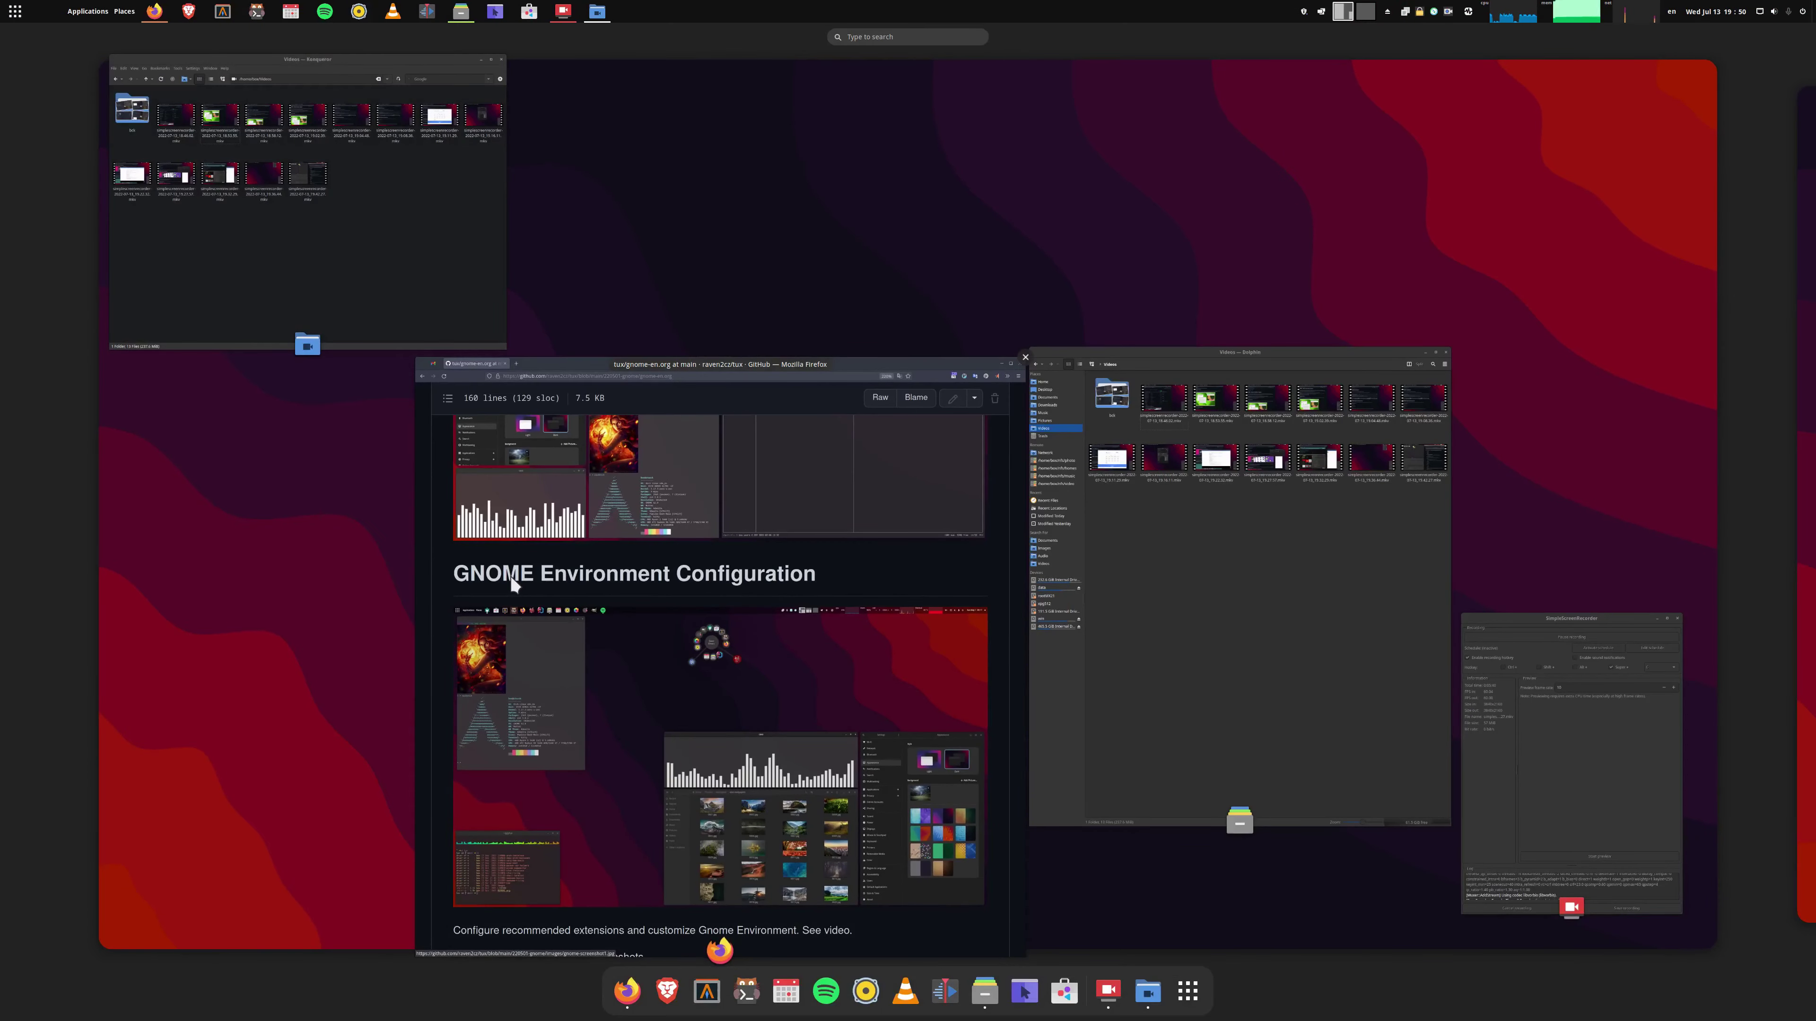
{"action": "type", "text": "settings"}
{"action": "key", "text": "Return"}
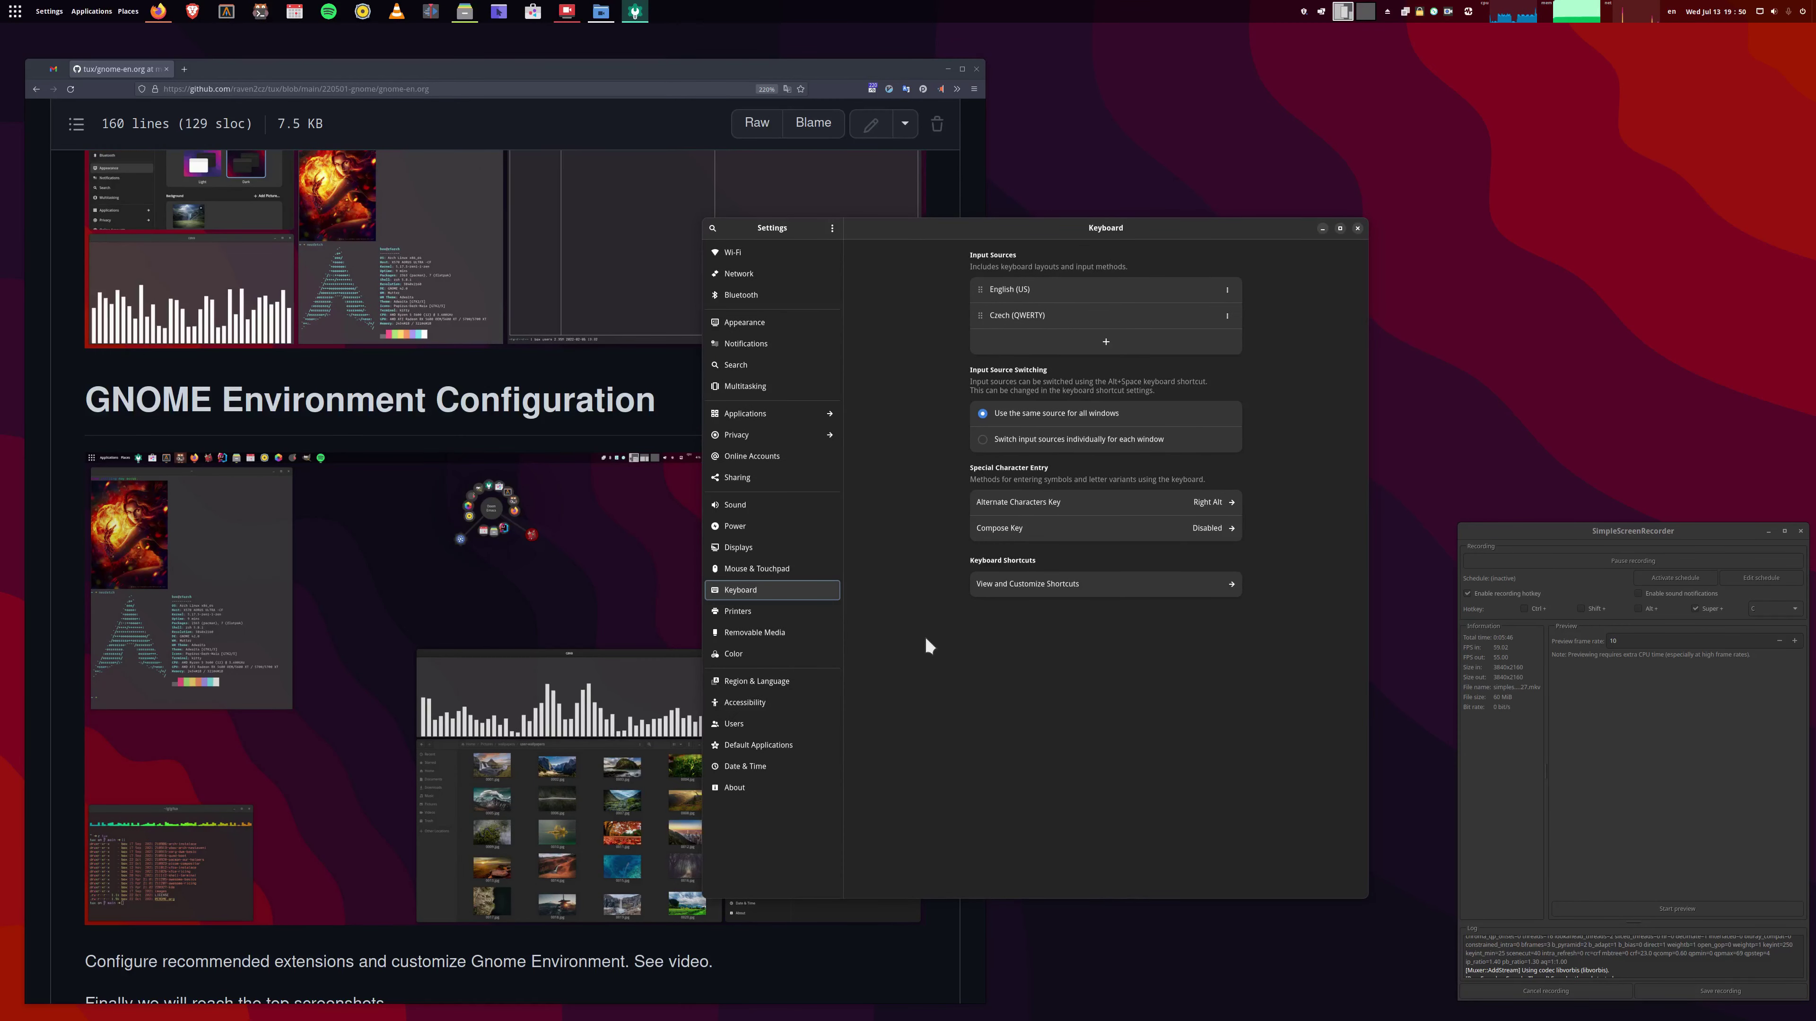
{"action": "left_click", "coordinate": [758, 319]}
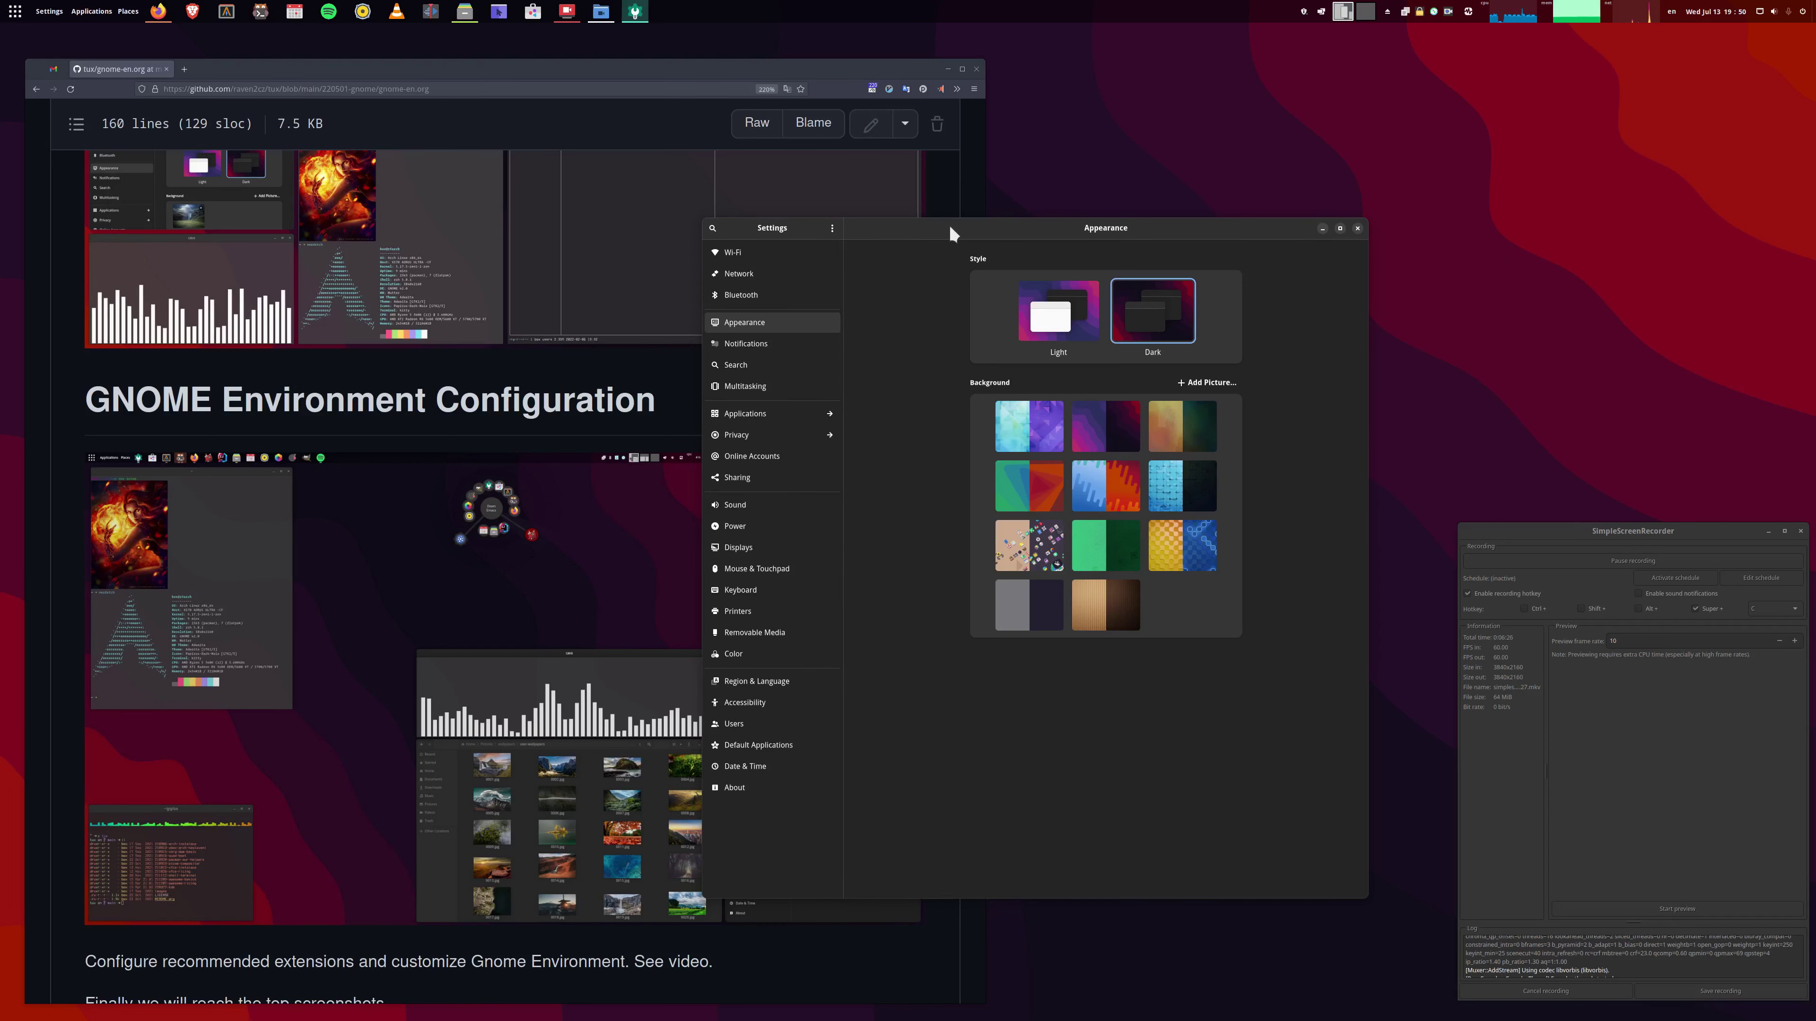
Move the Settings window slightly up and to the left, and close it after viewing the Appearance options.
{"action": "left_click_drag", "start_coordinate": [951, 233], "coordinate": [855, 193]}
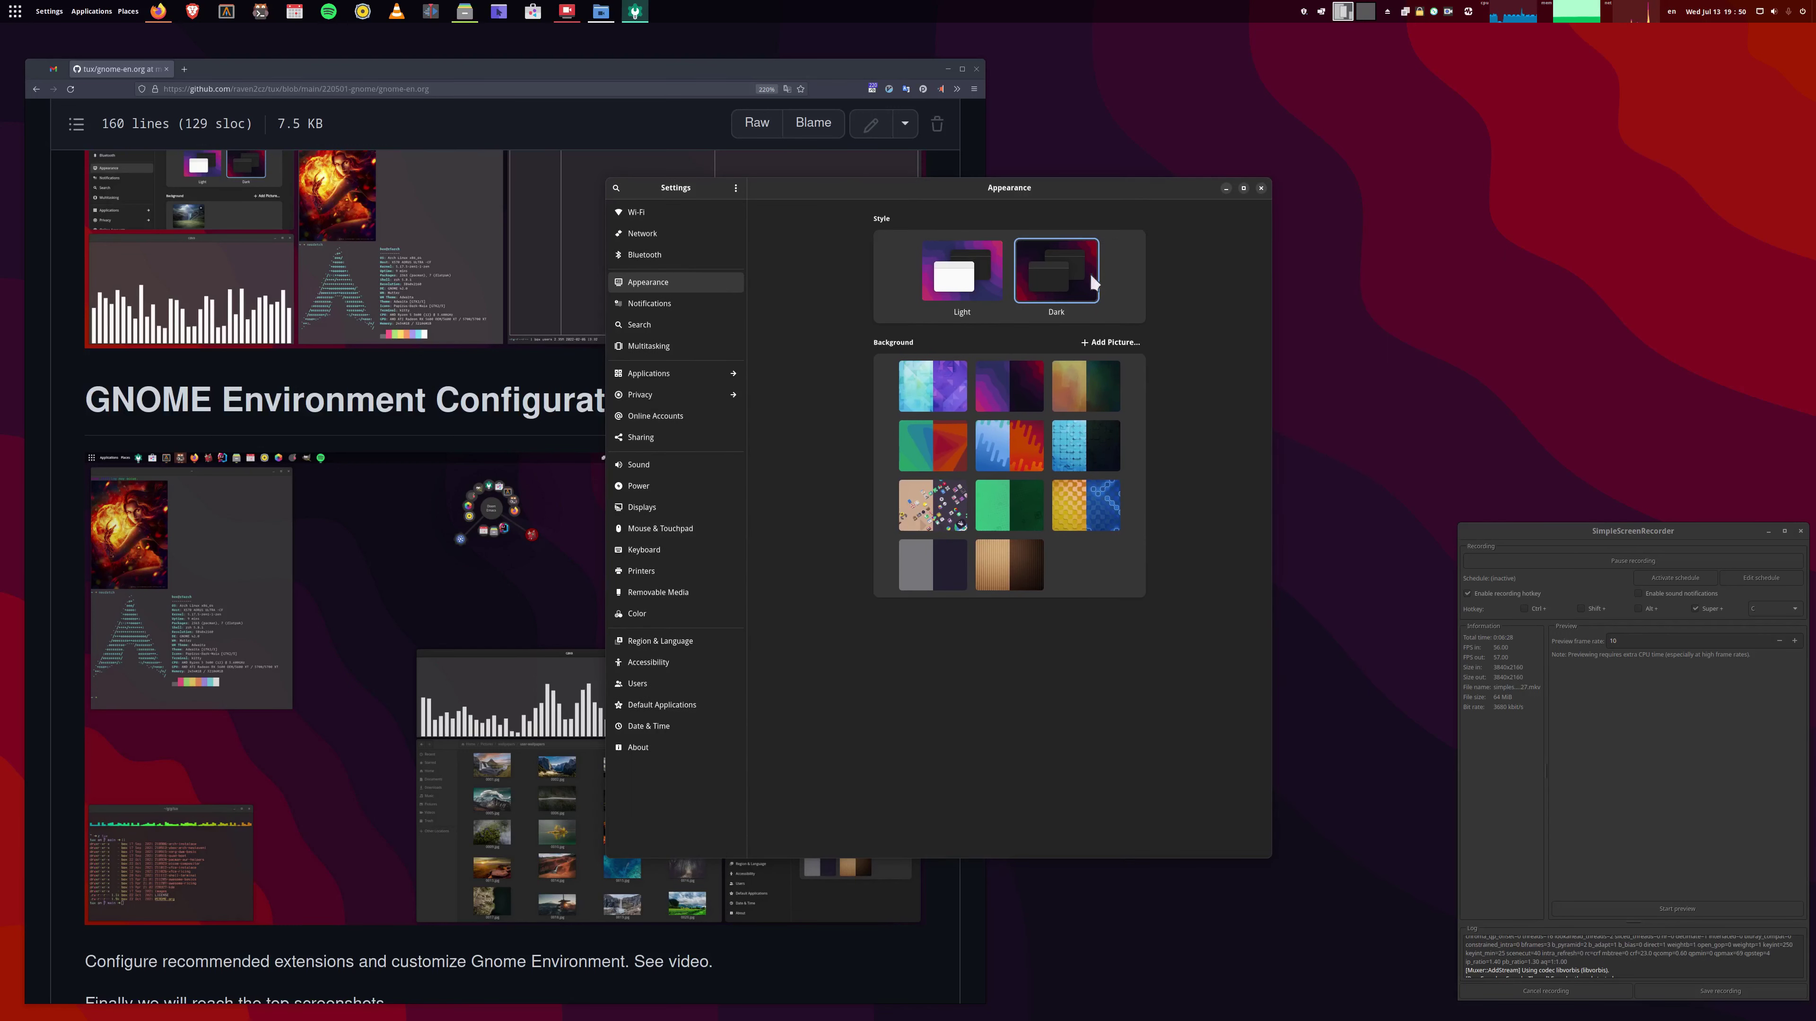
{"action": "left_click", "coordinate": [1260, 189]}
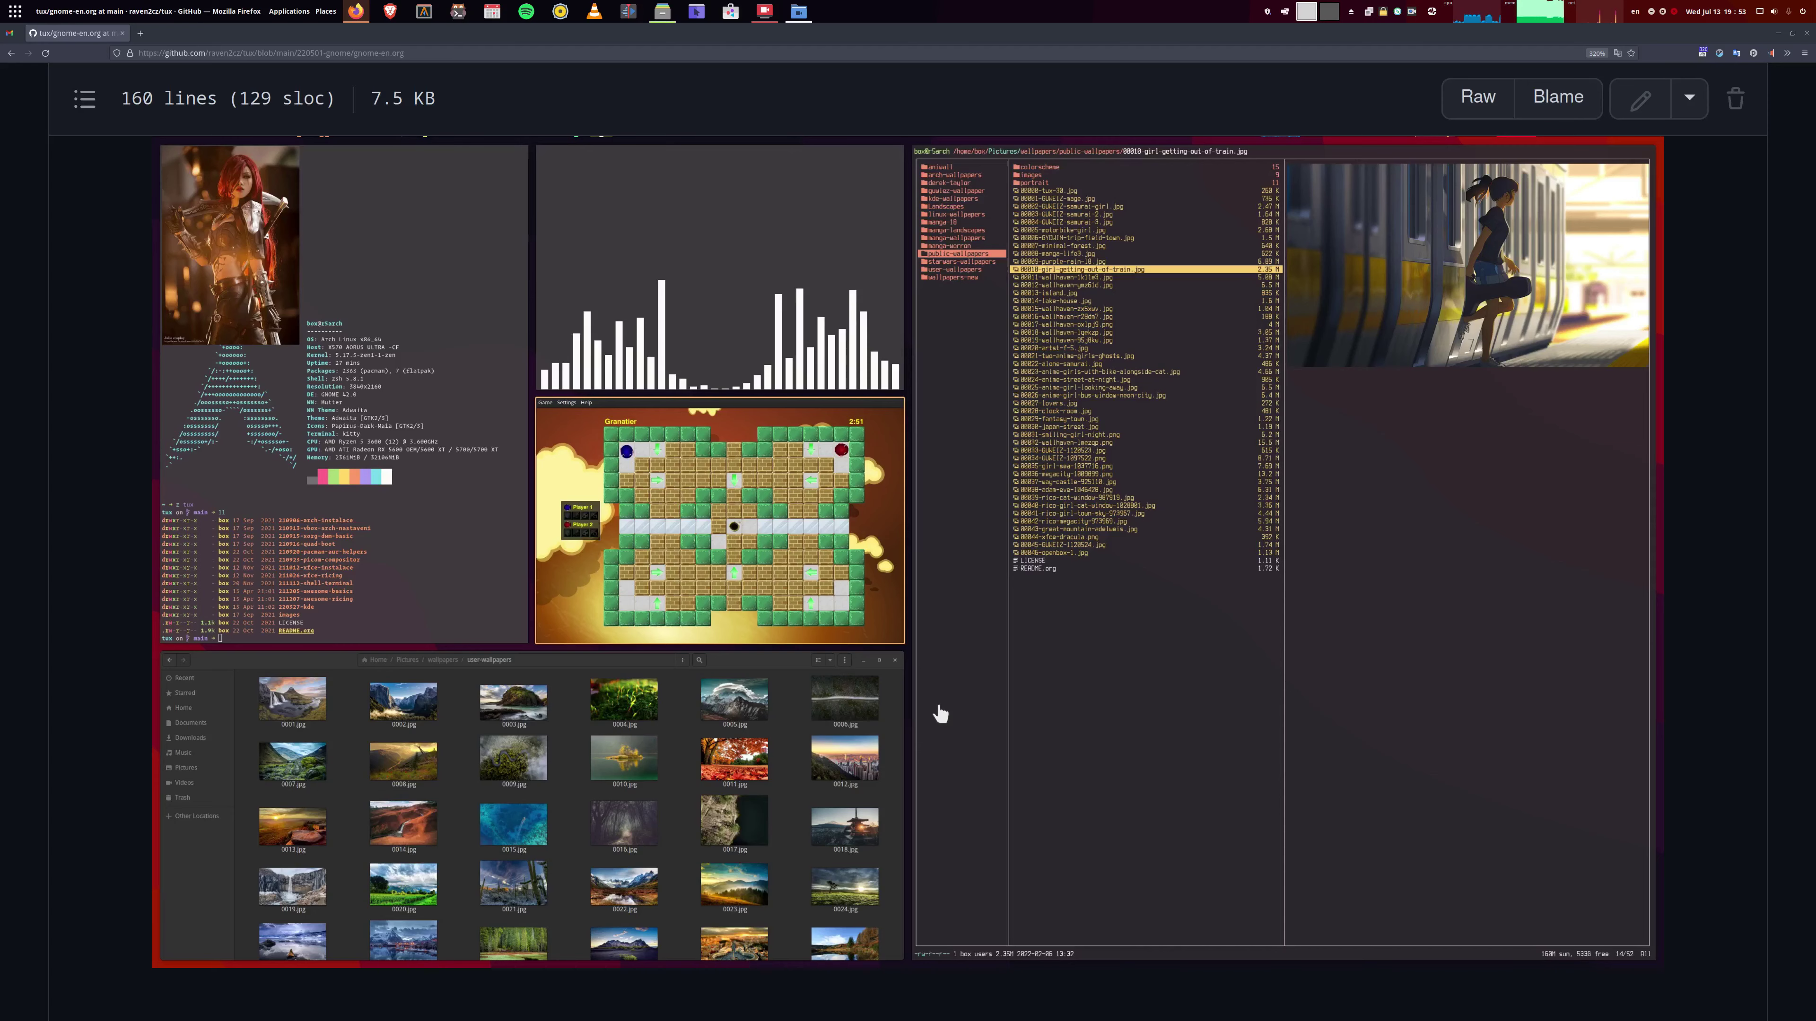